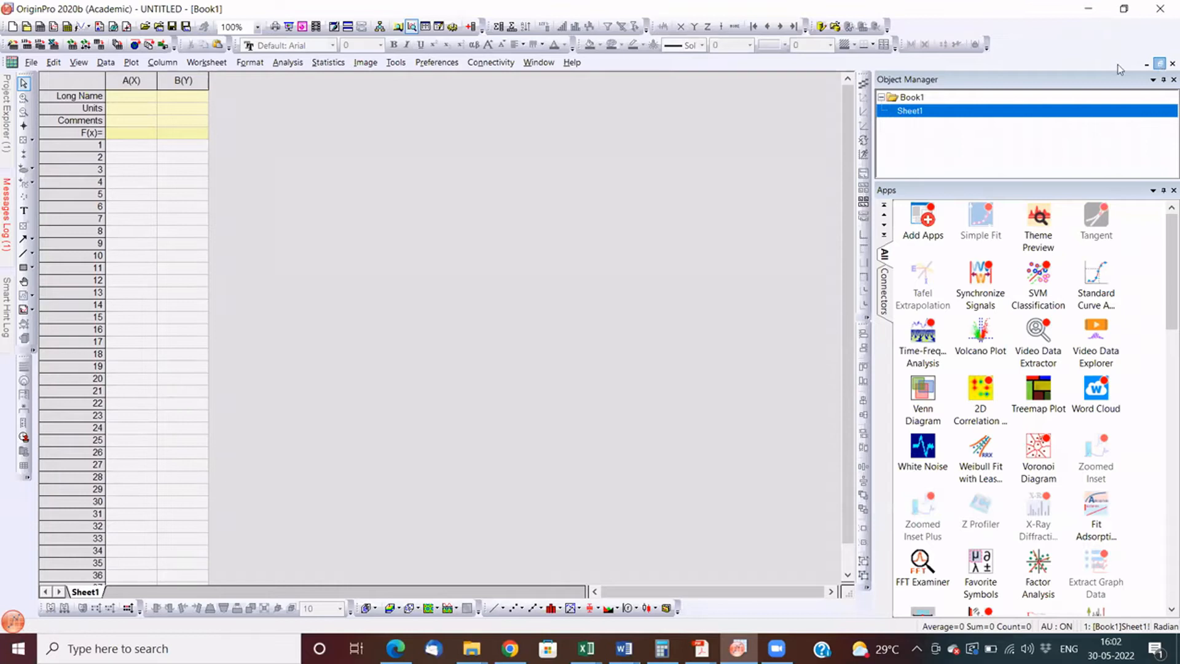
- Restore the maximized Book1 workbook to a floating window
{"action": "left_click", "coordinate": [1160, 66]}
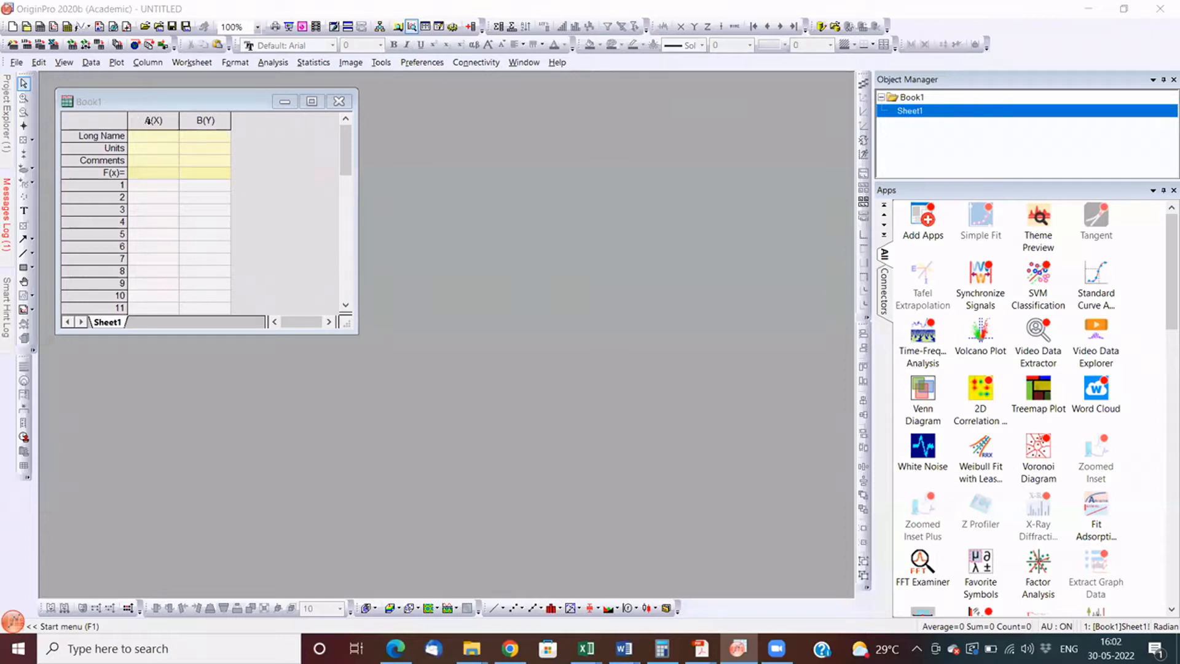
{"action": "left_click_drag", "start_coordinate": [154, 120], "coordinate": [206, 120]}
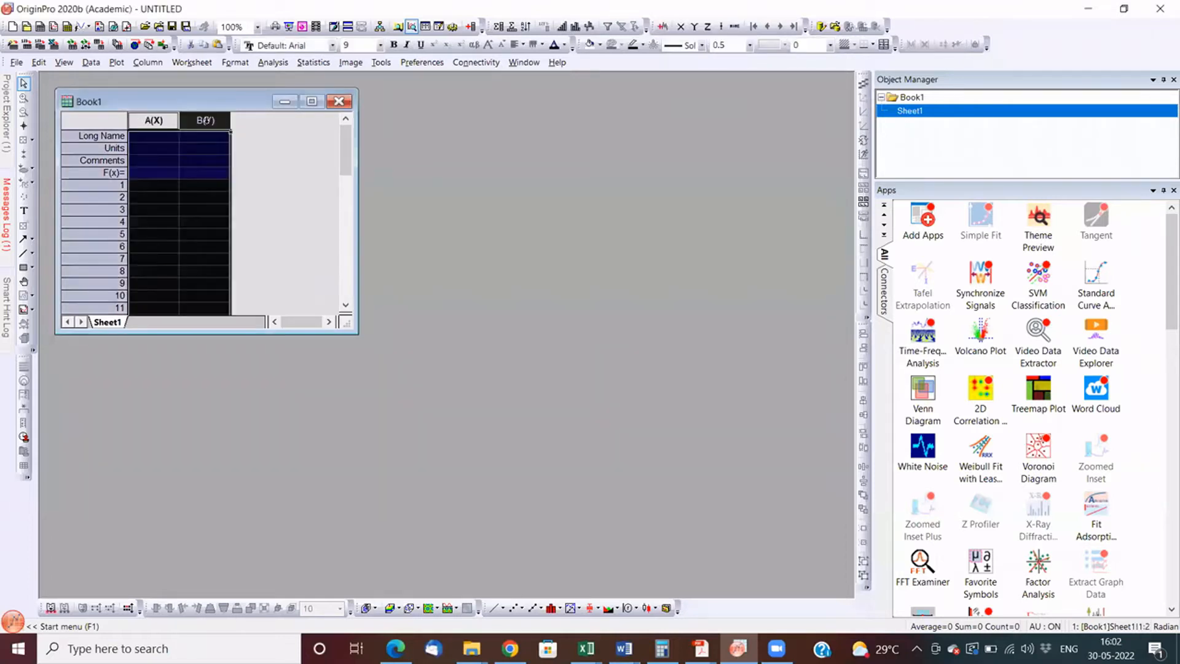
{"action": "left_click", "coordinate": [292, 184]}
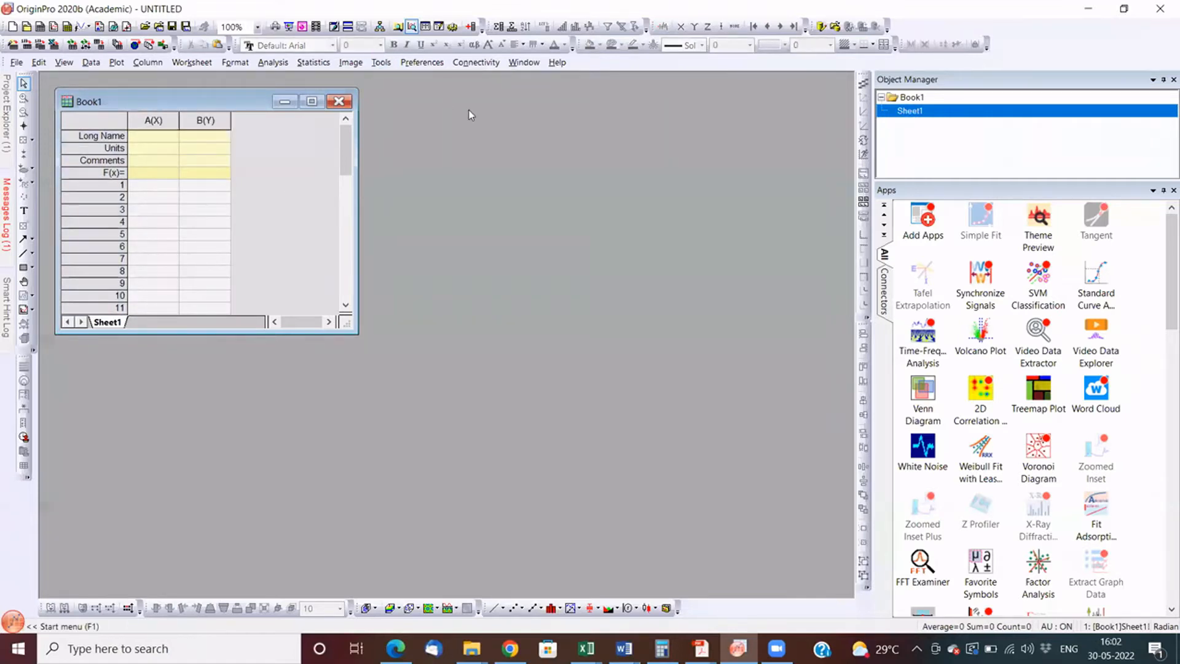
- Add six columns, C to H, to the worksheet and enlarge the Book1 window to fit them
{"action": "left_click", "coordinate": [470, 28]}
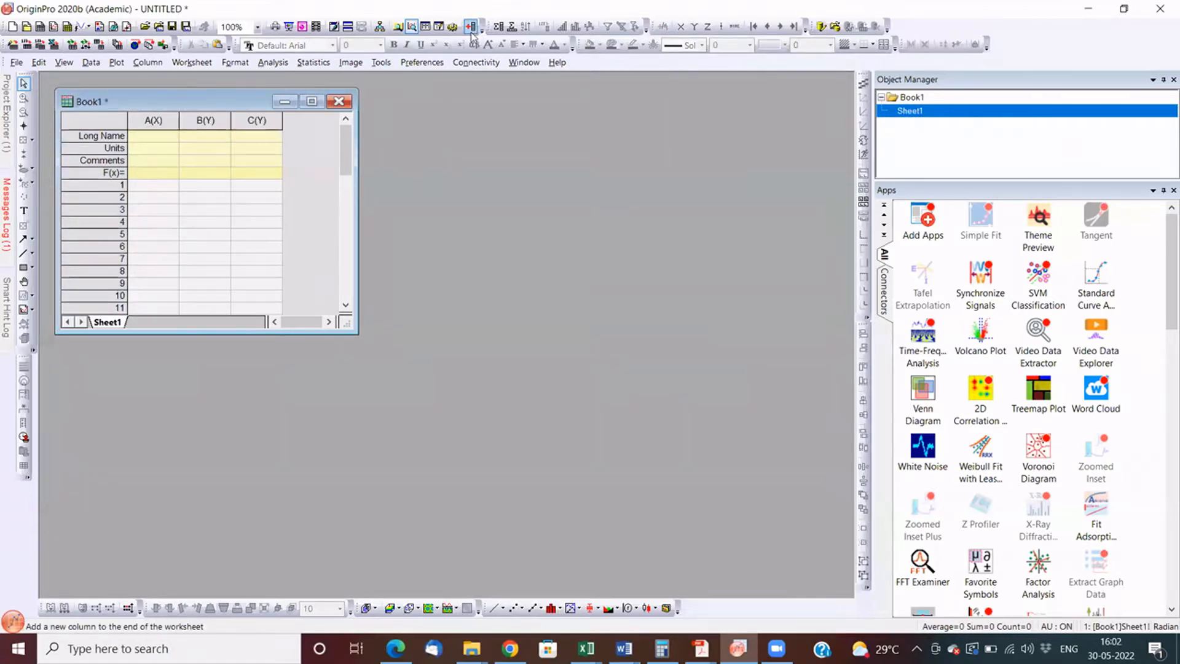
{"action": "left_click", "coordinate": [471, 27]}
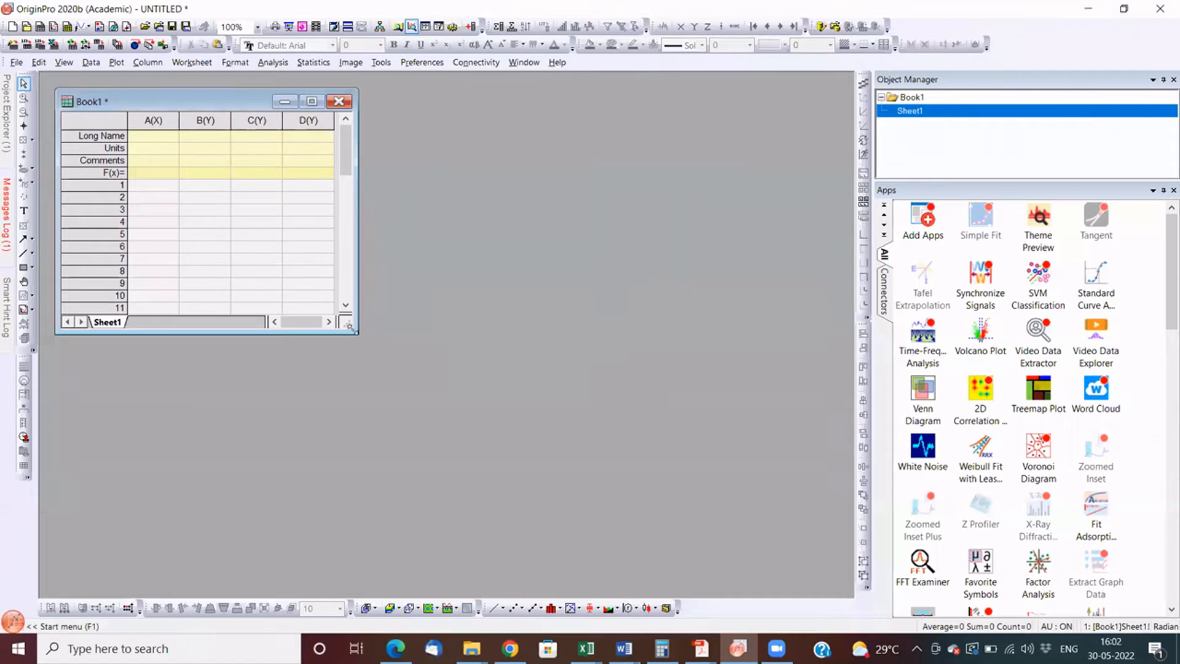
{"action": "left_click_drag", "start_coordinate": [348, 326], "coordinate": [594, 407]}
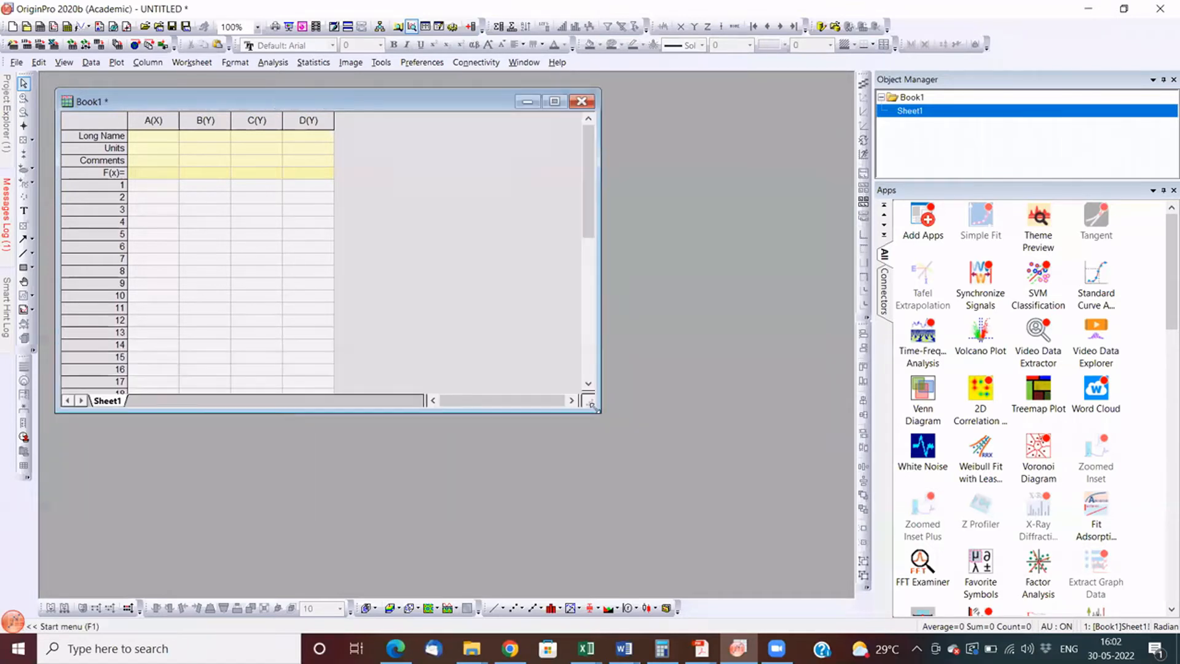
{"action": "left_click", "coordinate": [471, 28]}
{"action": "left_click", "coordinate": [470, 27]}
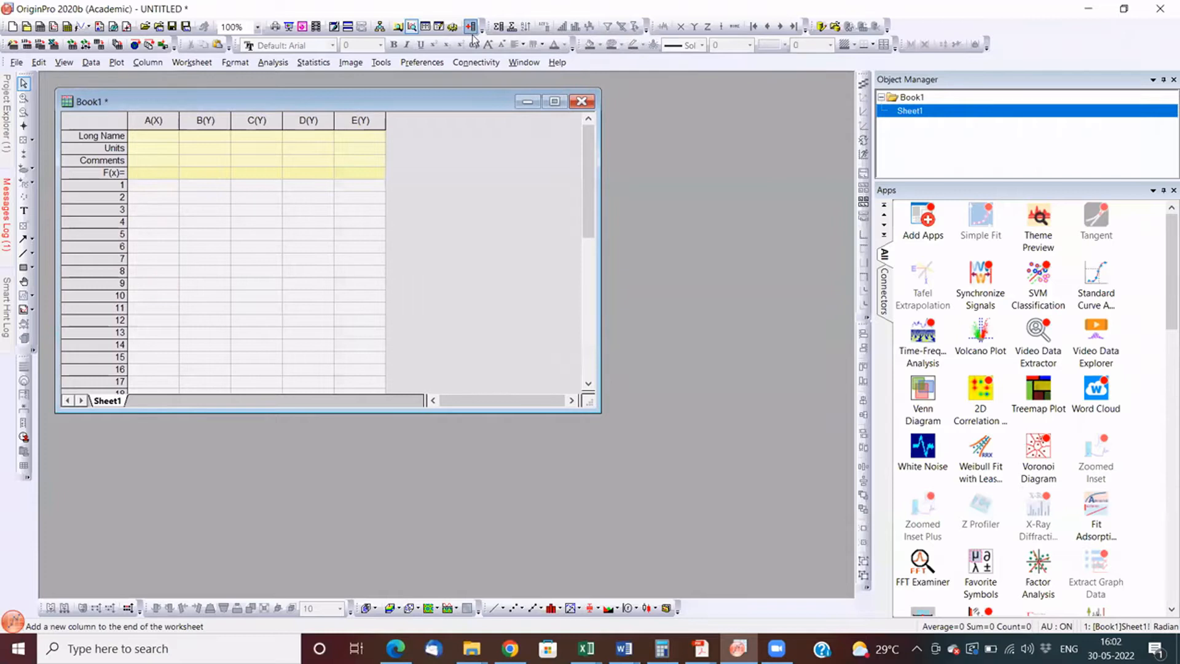
{"action": "left_click", "coordinate": [471, 28]}
{"action": "left_click", "coordinate": [471, 28]}
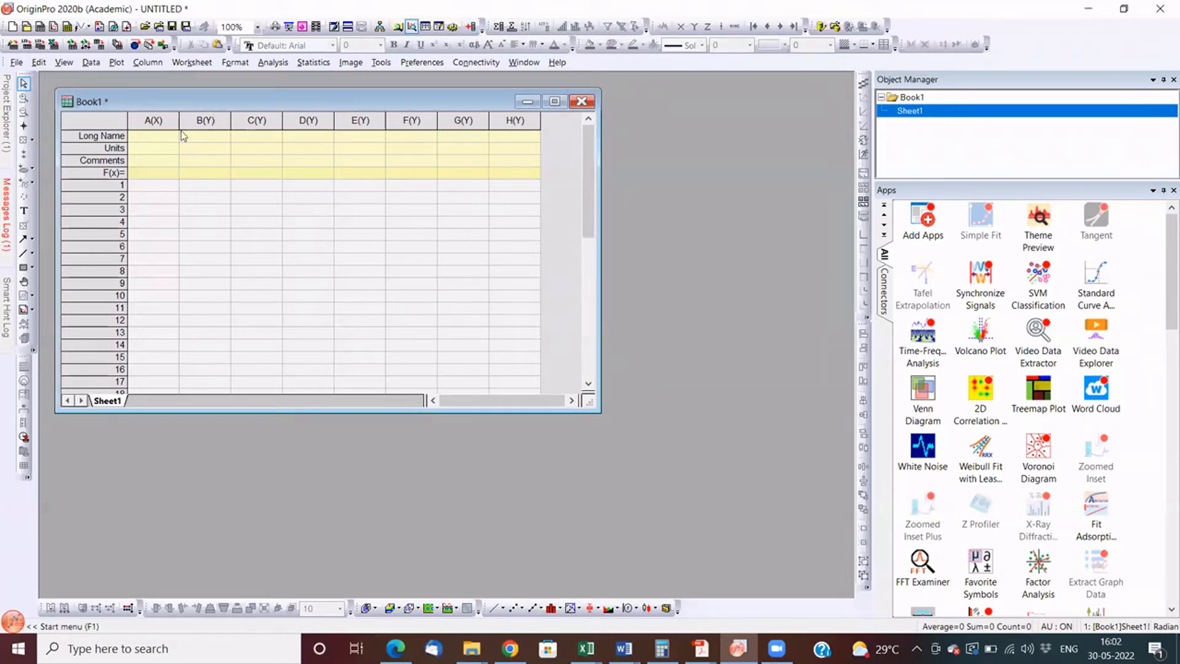
{"action": "key", "text": "ctrl+a"}
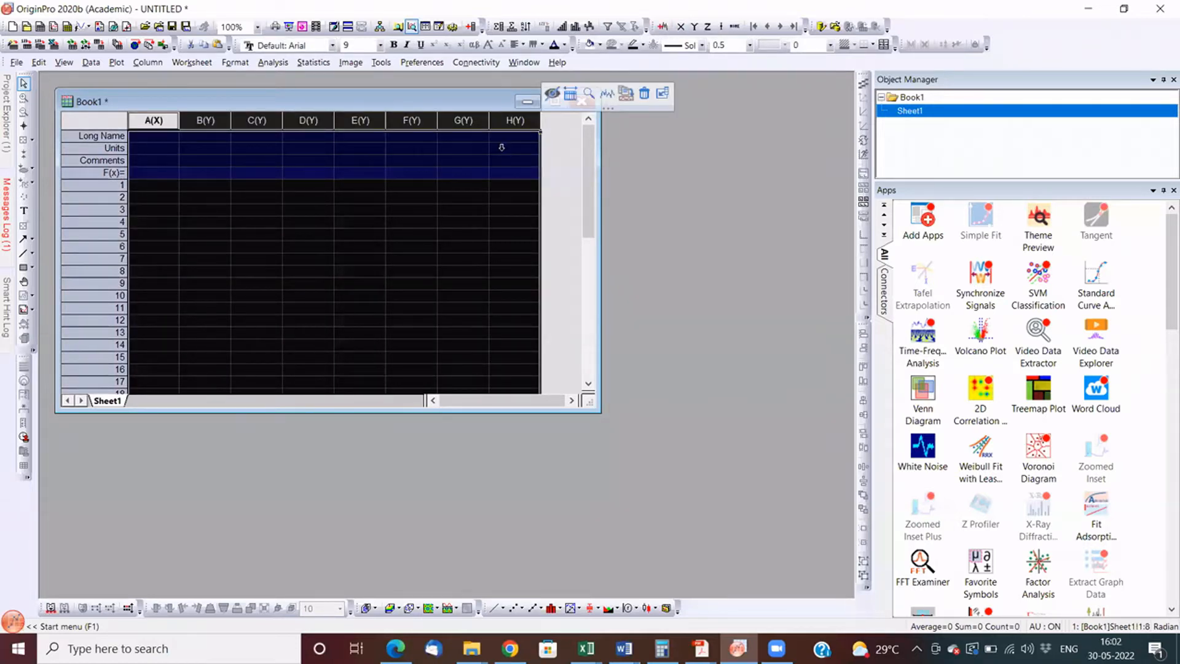
{"action": "left_click", "coordinate": [503, 206]}
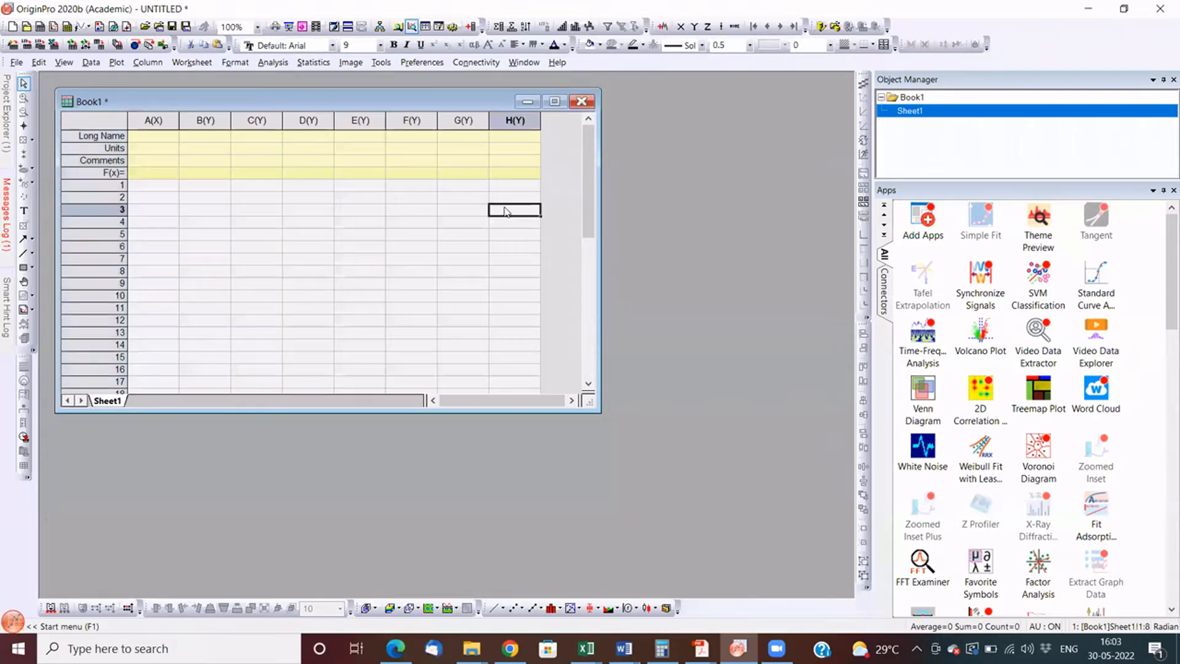
{"action": "left_click", "coordinate": [156, 121]}
{"action": "left_click_drag", "start_coordinate": [157, 121], "coordinate": [377, 136]}
{"action": "left_click", "coordinate": [463, 173]}
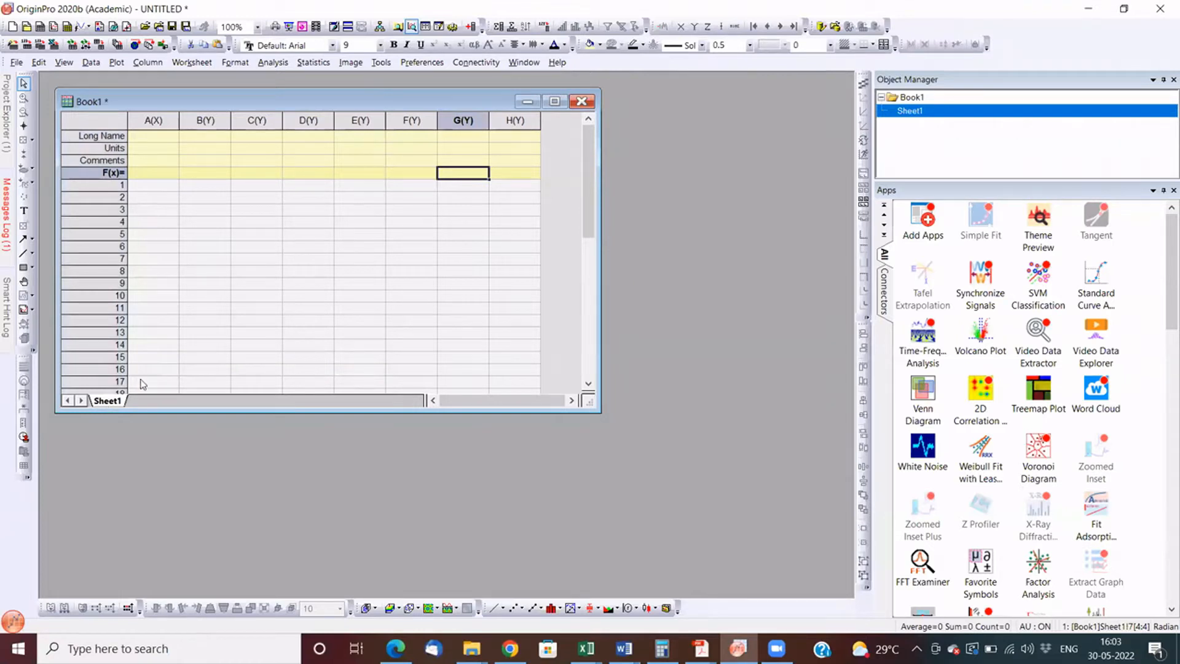
{"action": "left_click", "coordinate": [98, 186]}
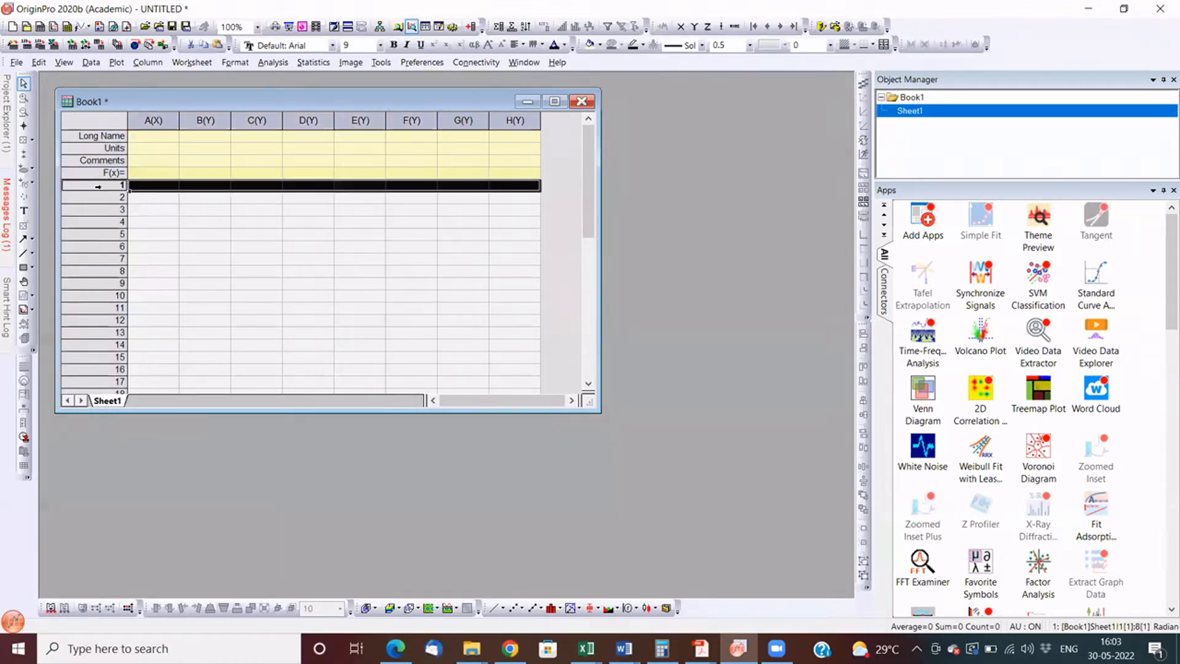
{"action": "left_click", "coordinate": [174, 222]}
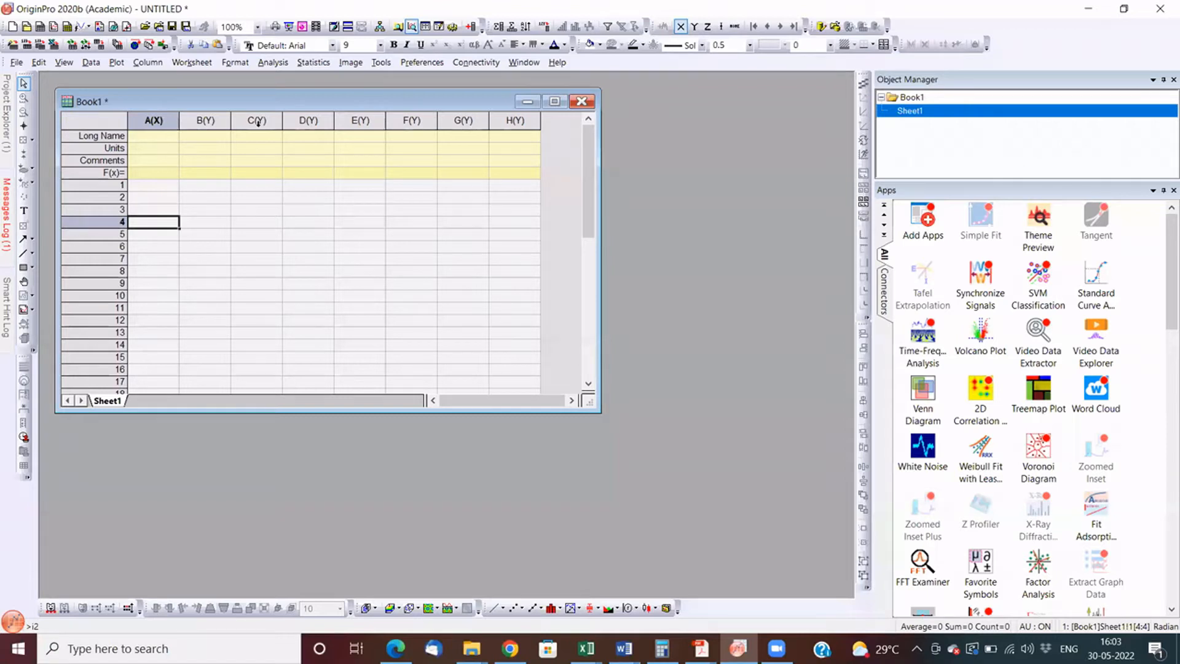
{"action": "left_click", "coordinate": [205, 120]}
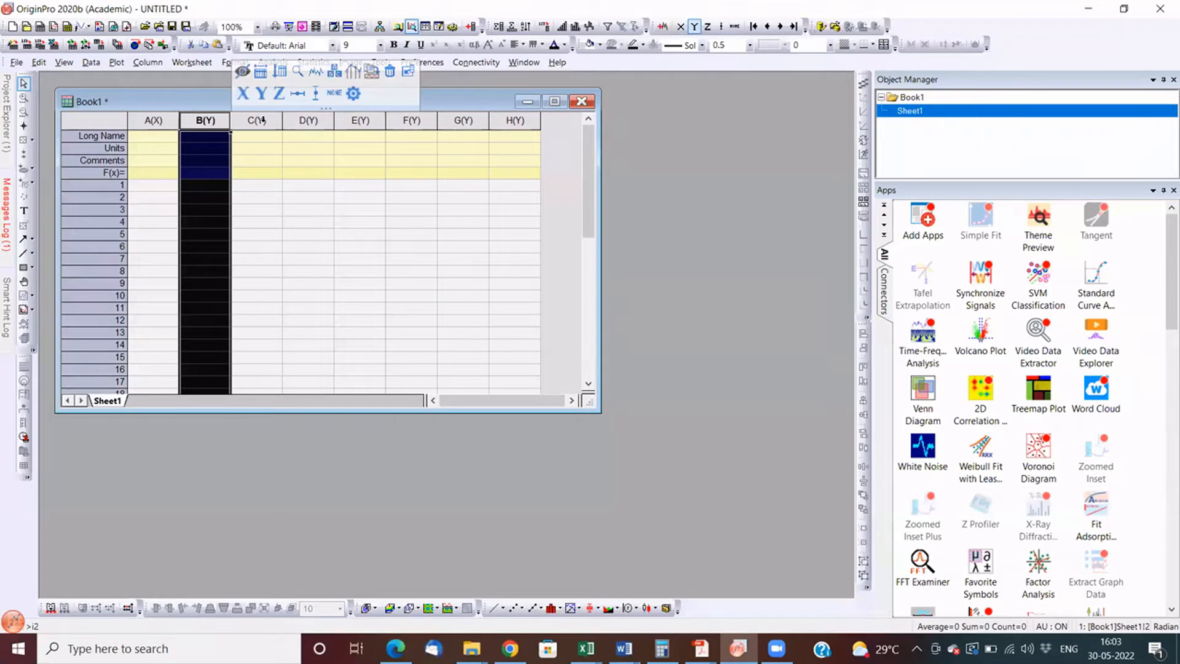
{"action": "left_click", "coordinate": [257, 121]}
{"action": "left_click", "coordinate": [155, 120]}
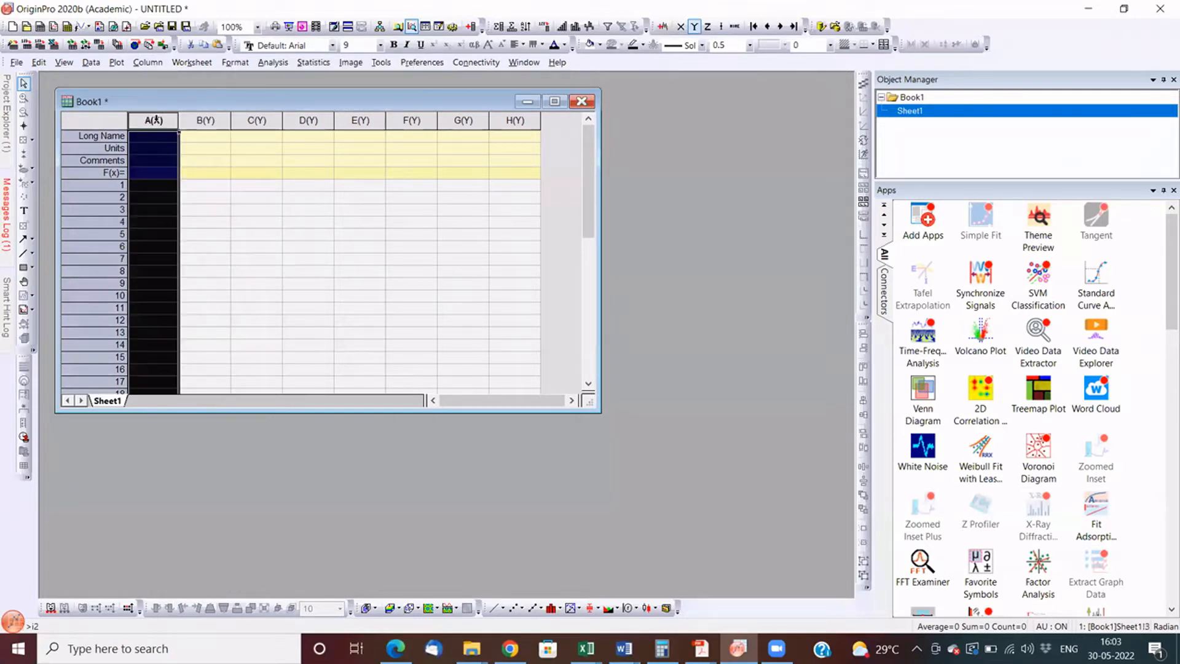
- Set column C's plot designation to Z
{"action": "left_click", "coordinate": [257, 120]}
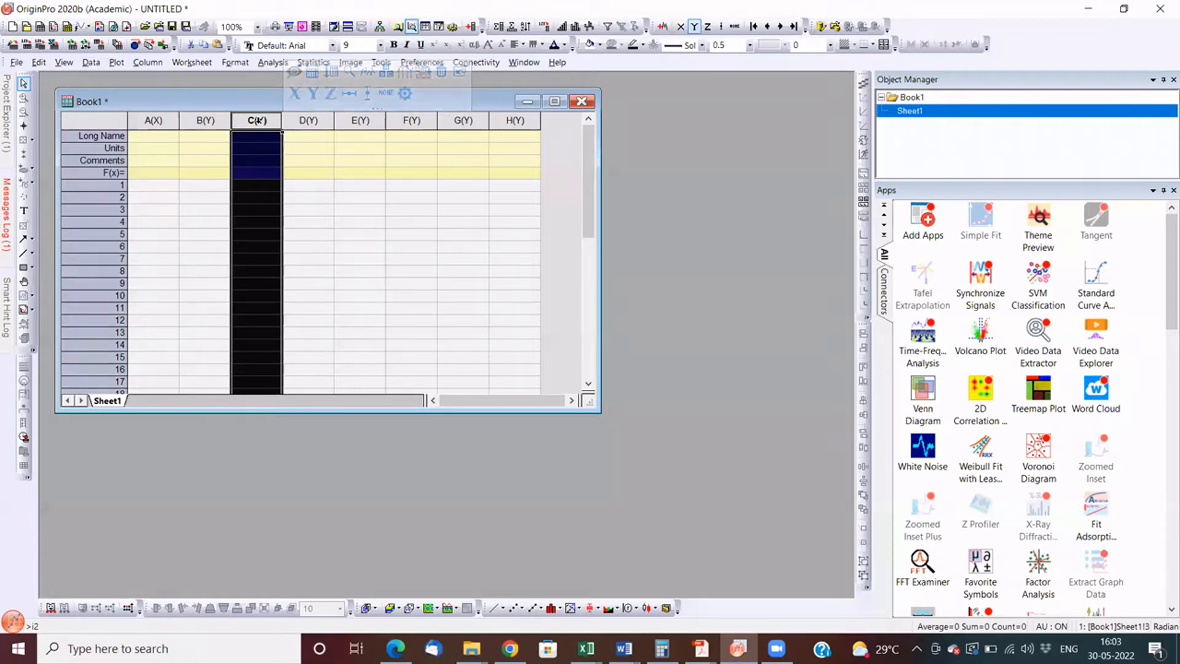
{"action": "right_click", "coordinate": [259, 123]}
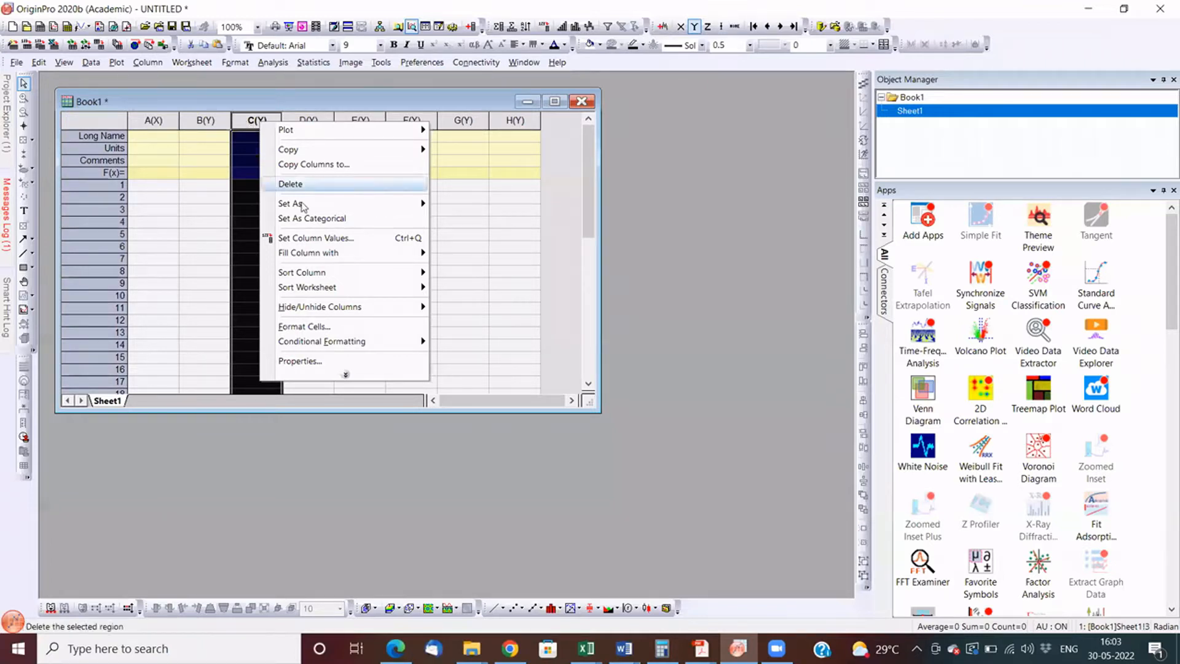
{"action": "mouse_move", "coordinate": [373, 206]}
{"action": "left_click", "coordinate": [466, 232]}
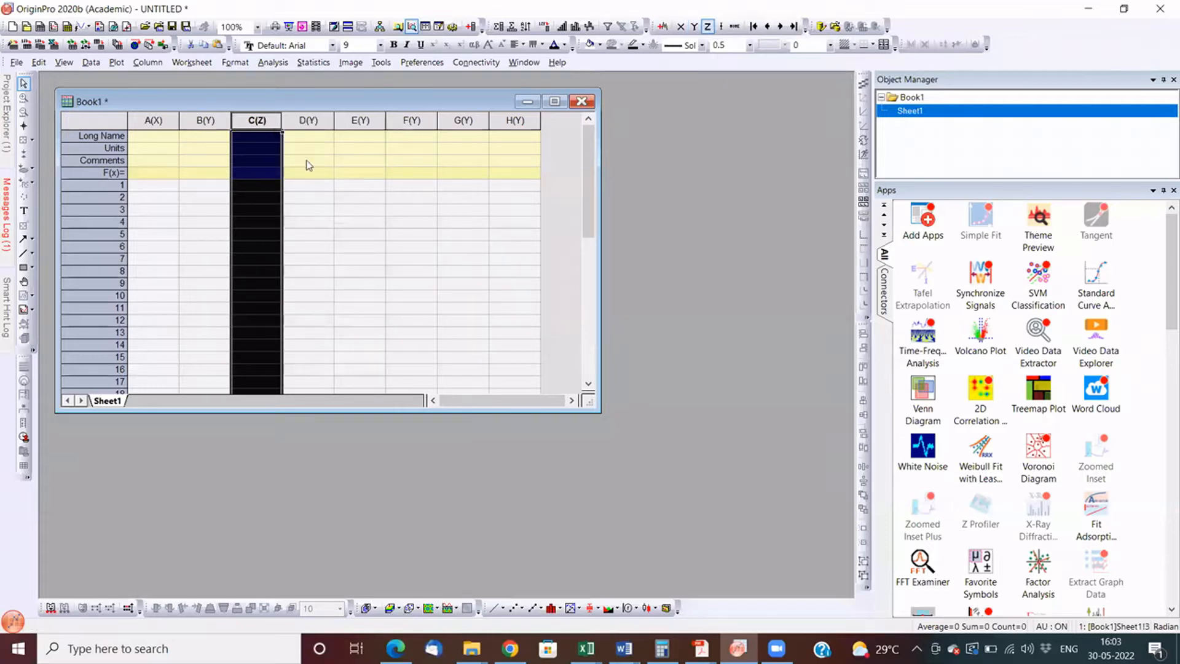
{"action": "left_click", "coordinate": [149, 120]}
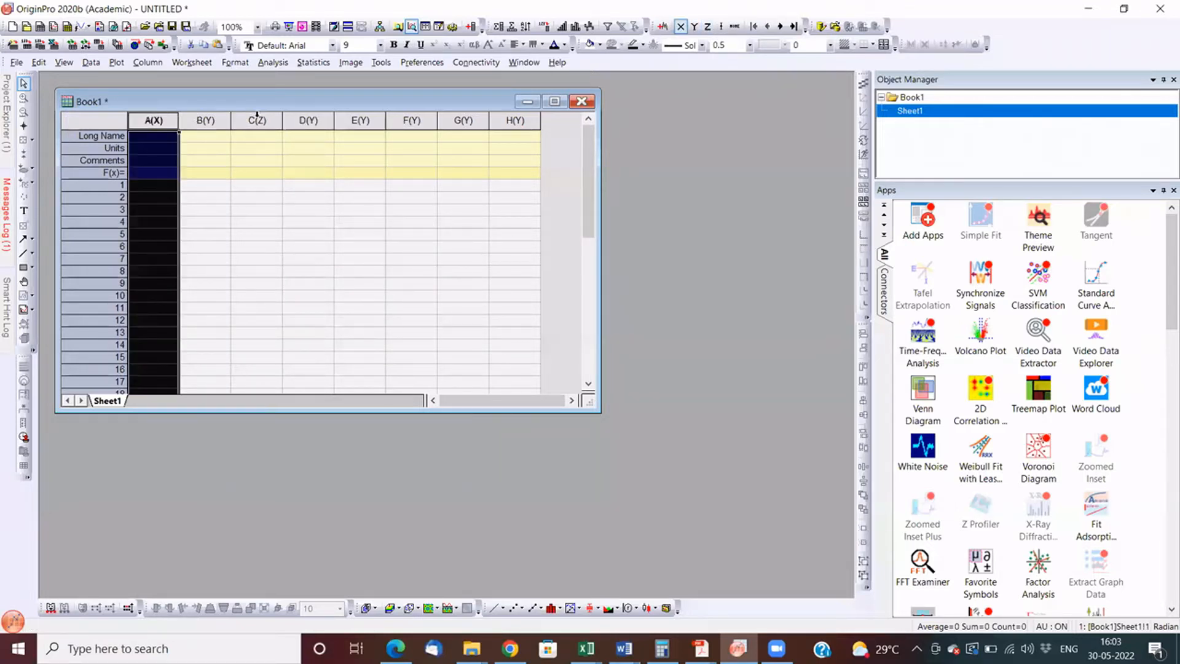
{"action": "left_click", "coordinate": [206, 120]}
{"action": "left_click", "coordinate": [257, 119]}
{"action": "left_click", "coordinate": [154, 119]}
{"action": "left_click", "coordinate": [204, 121]}
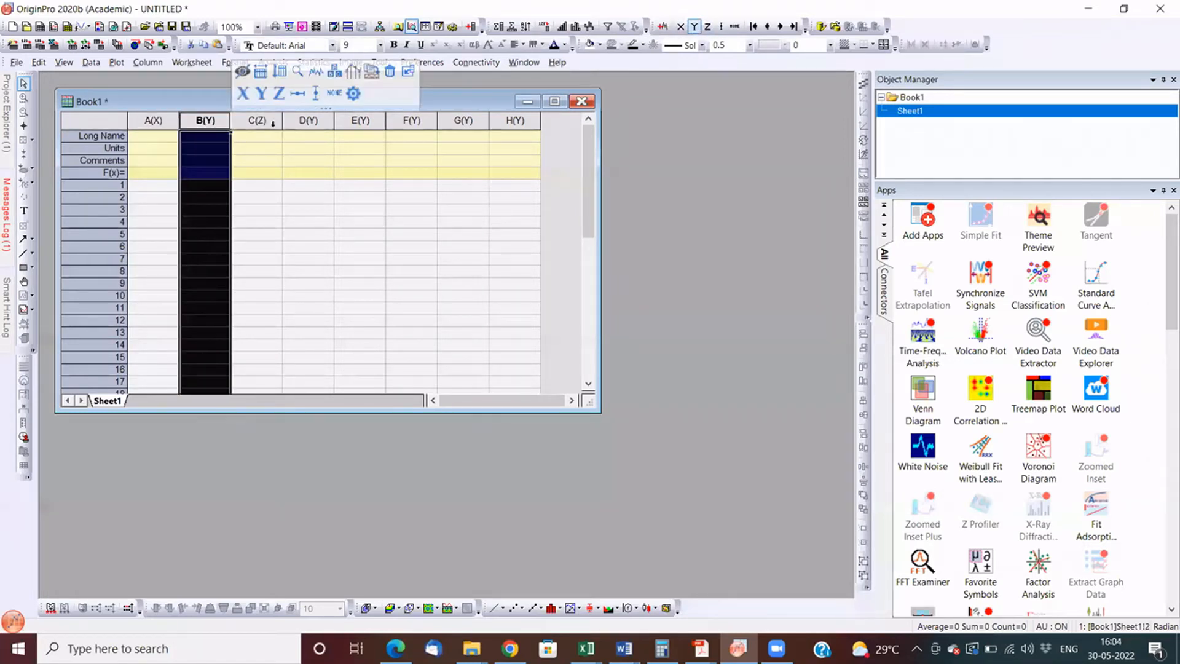
- Set column C's plot designation to Y Error
{"action": "left_click", "coordinate": [273, 122]}
{"action": "right_click", "coordinate": [257, 120]}
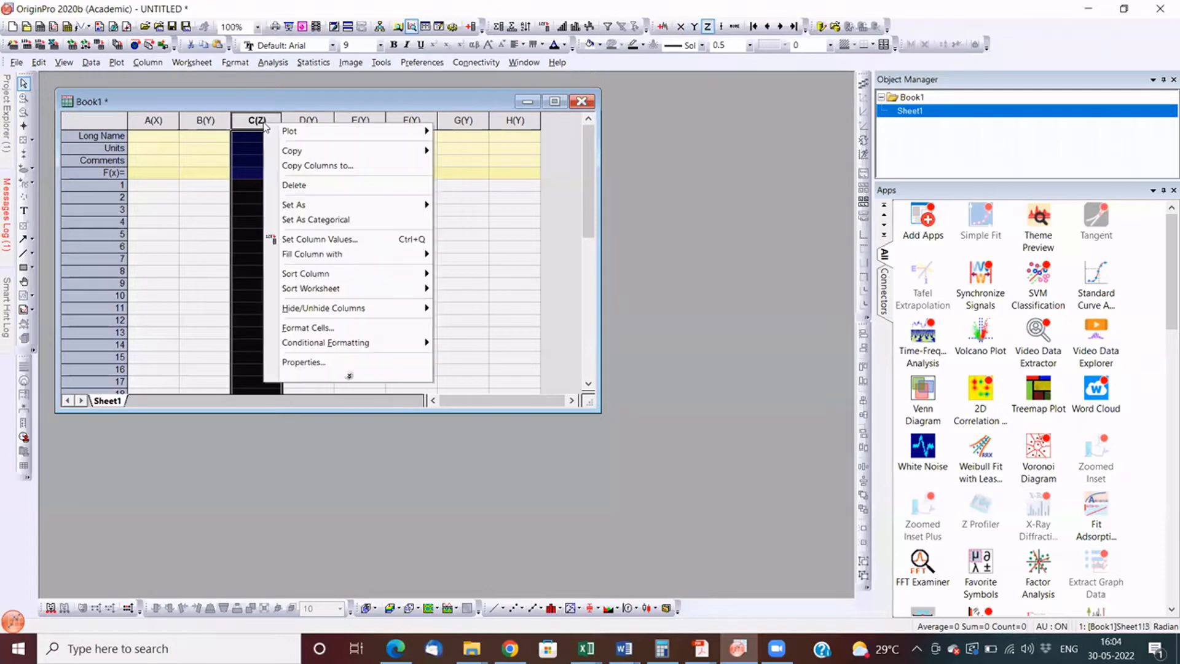
{"action": "mouse_move", "coordinate": [342, 208]}
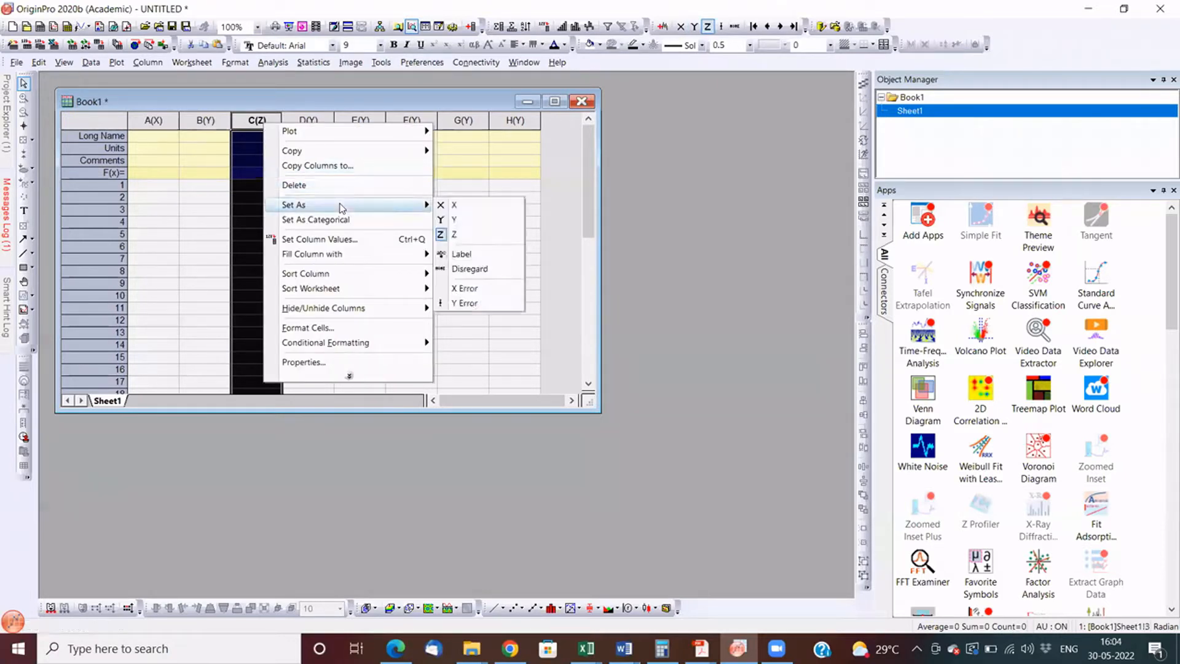
{"action": "left_click", "coordinate": [464, 303]}
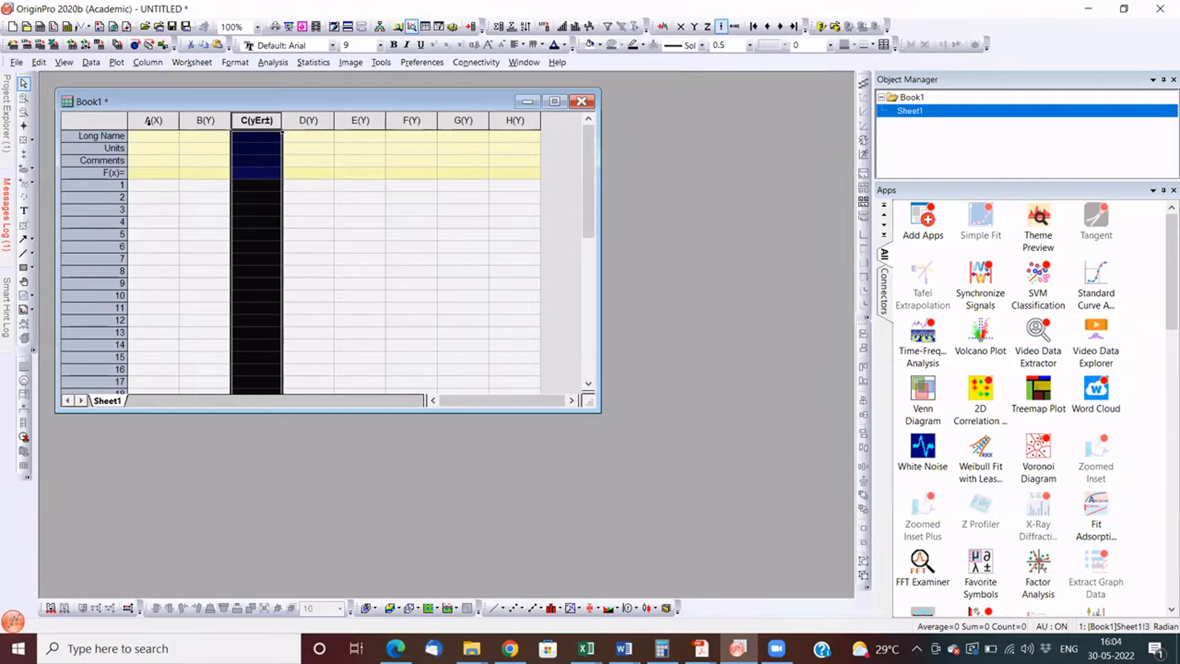
{"action": "left_click", "coordinate": [149, 120]}
{"action": "left_click", "coordinate": [208, 120]}
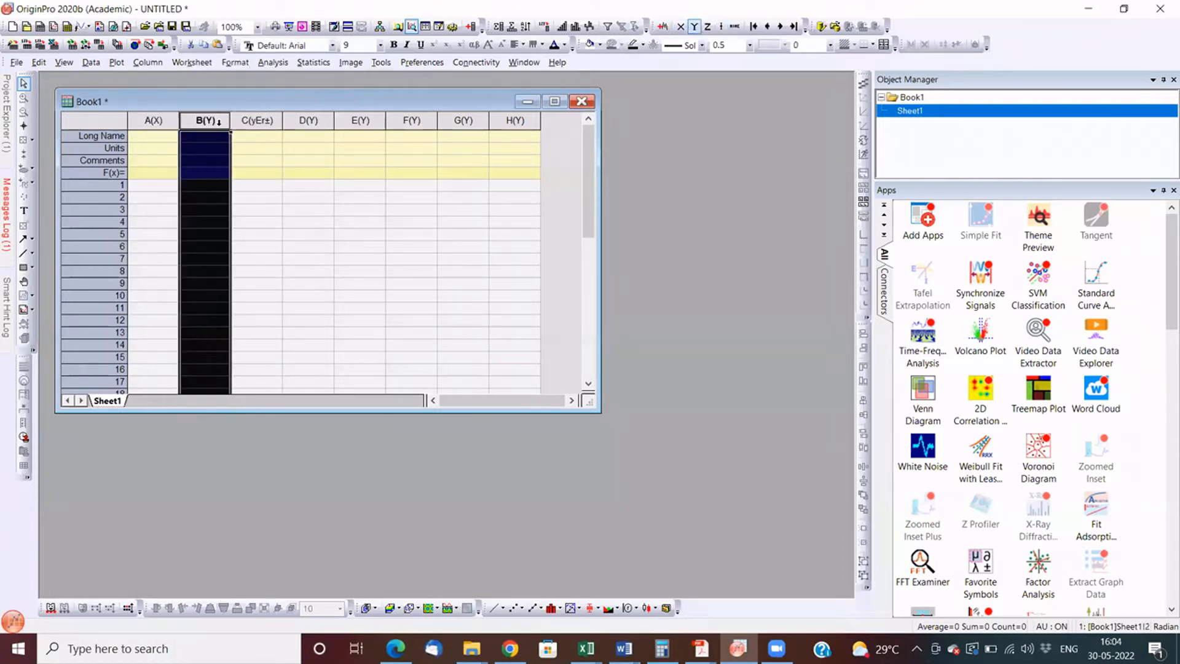
{"action": "left_click", "coordinate": [267, 121]}
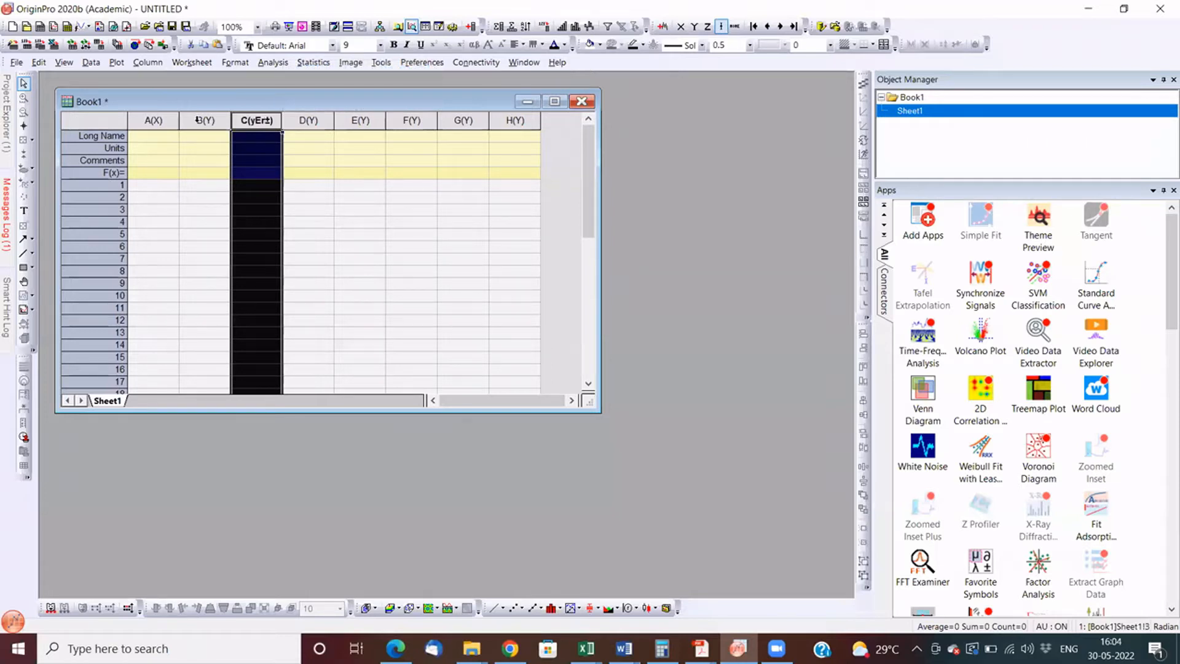
{"action": "left_click", "coordinate": [197, 119]}
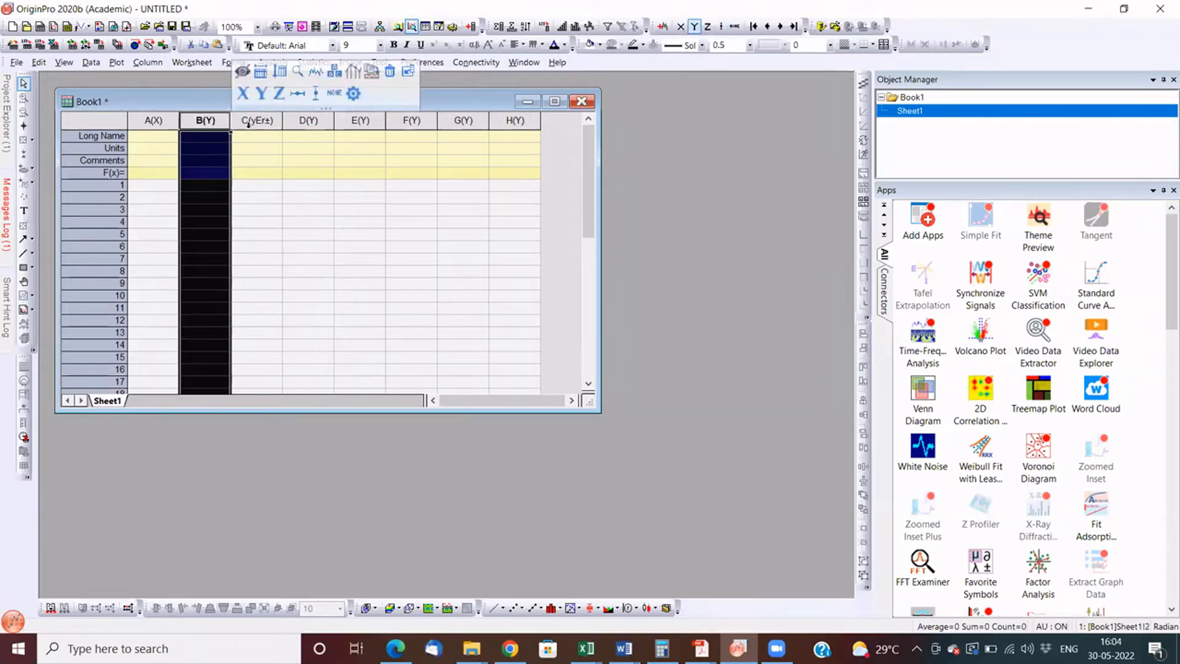
{"action": "left_click", "coordinate": [270, 121]}
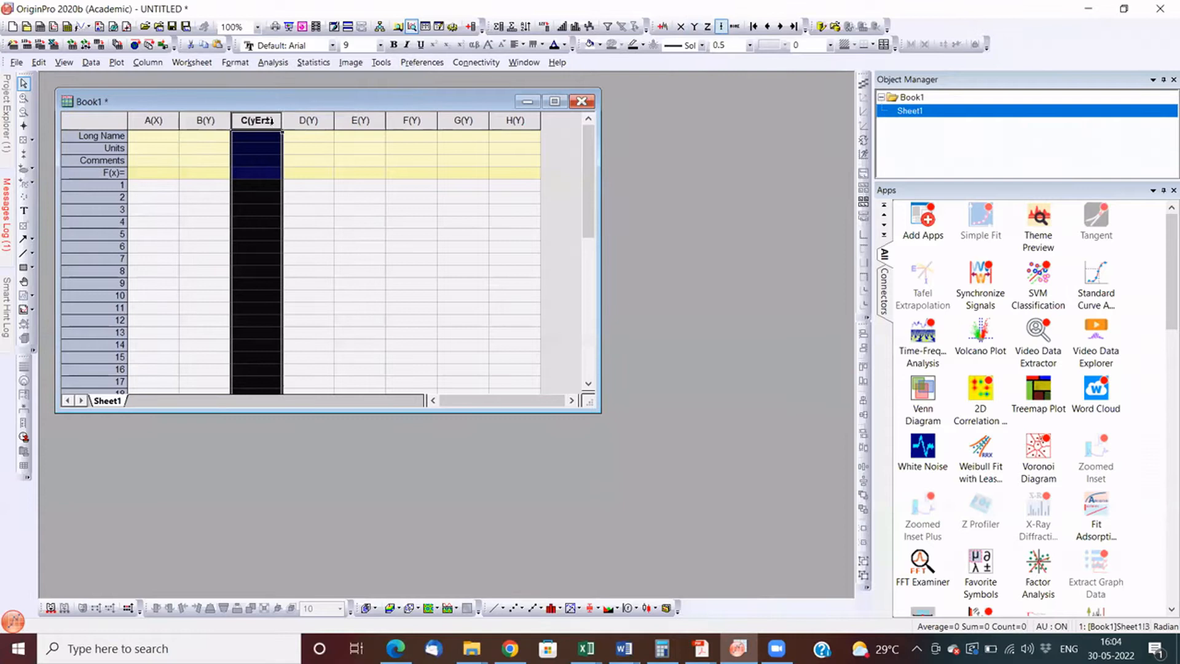
{"action": "left_click", "coordinate": [214, 121], "text": "ctrl"}
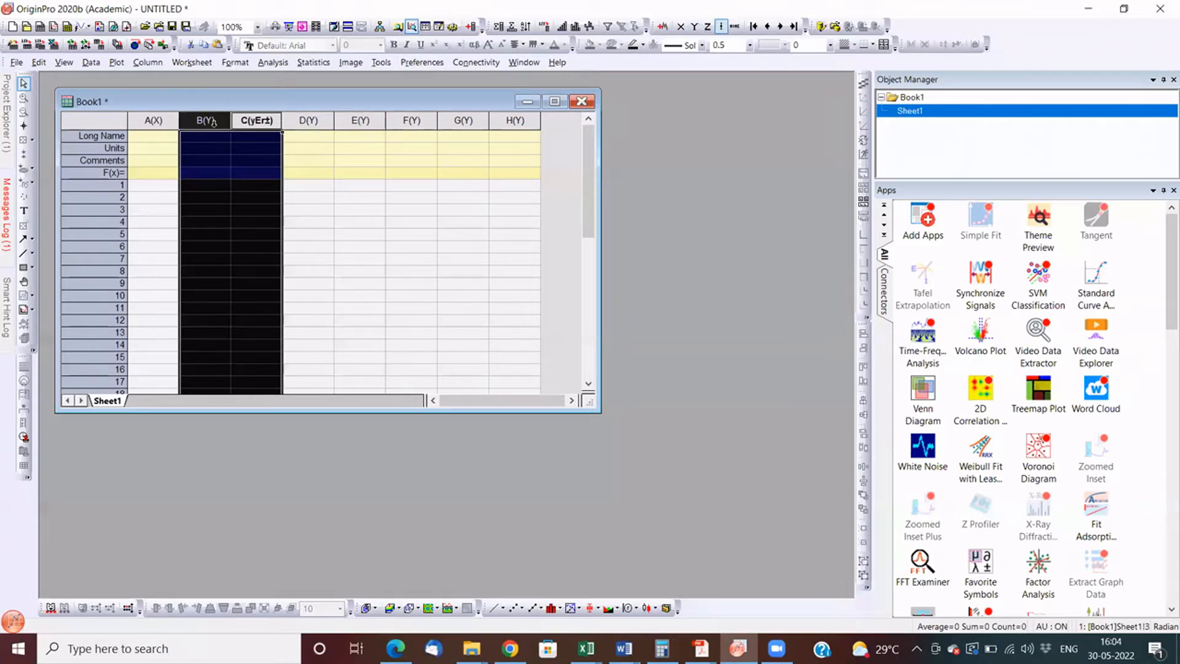
- Return column C's plot designation to Y
{"action": "left_click", "coordinate": [251, 121]}
{"action": "right_click", "coordinate": [252, 123]}
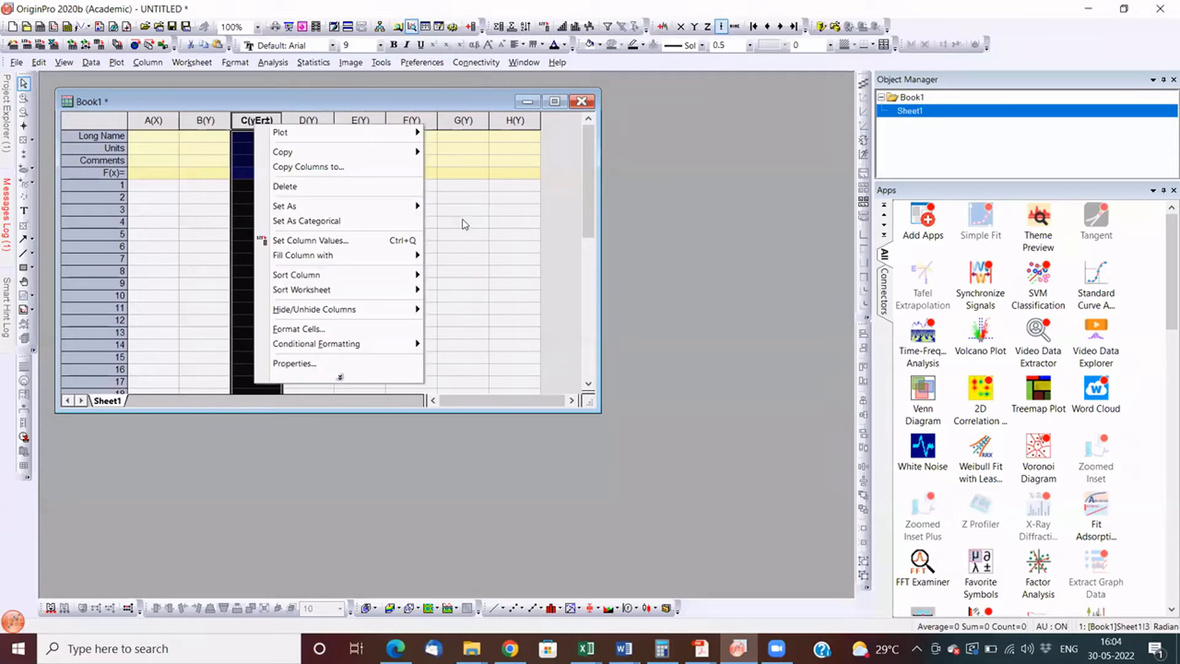
{"action": "mouse_move", "coordinate": [400, 206]}
{"action": "left_click", "coordinate": [435, 220]}
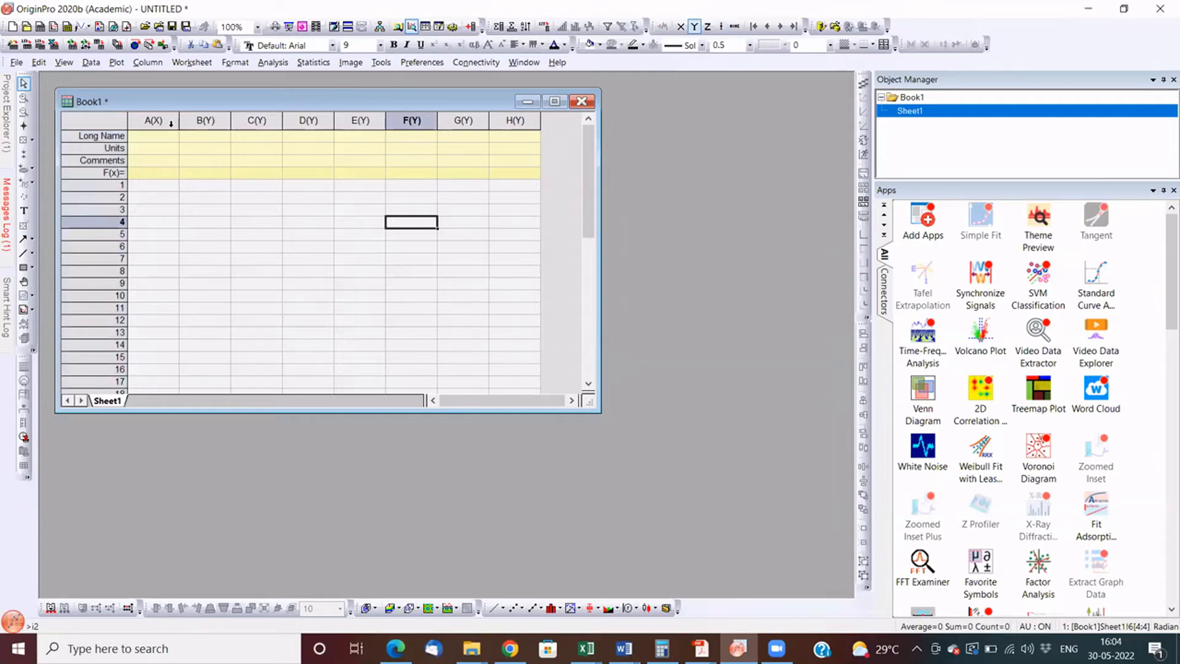
{"action": "left_click", "coordinate": [189, 186]}
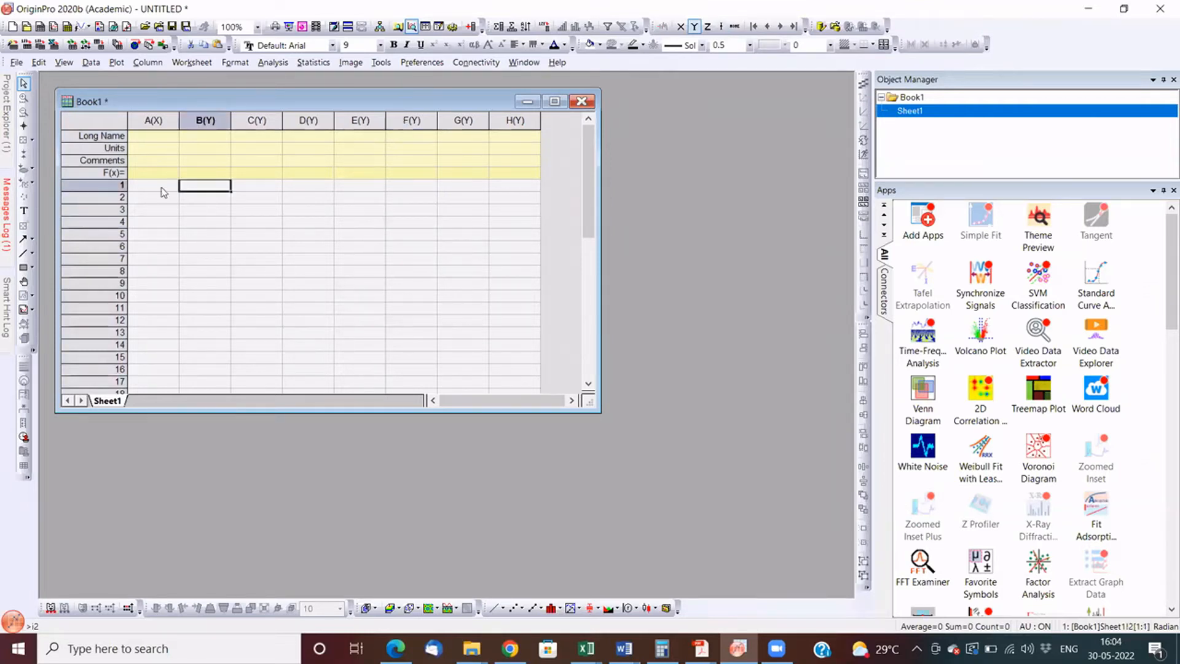
{"action": "left_click", "coordinate": [161, 188]}
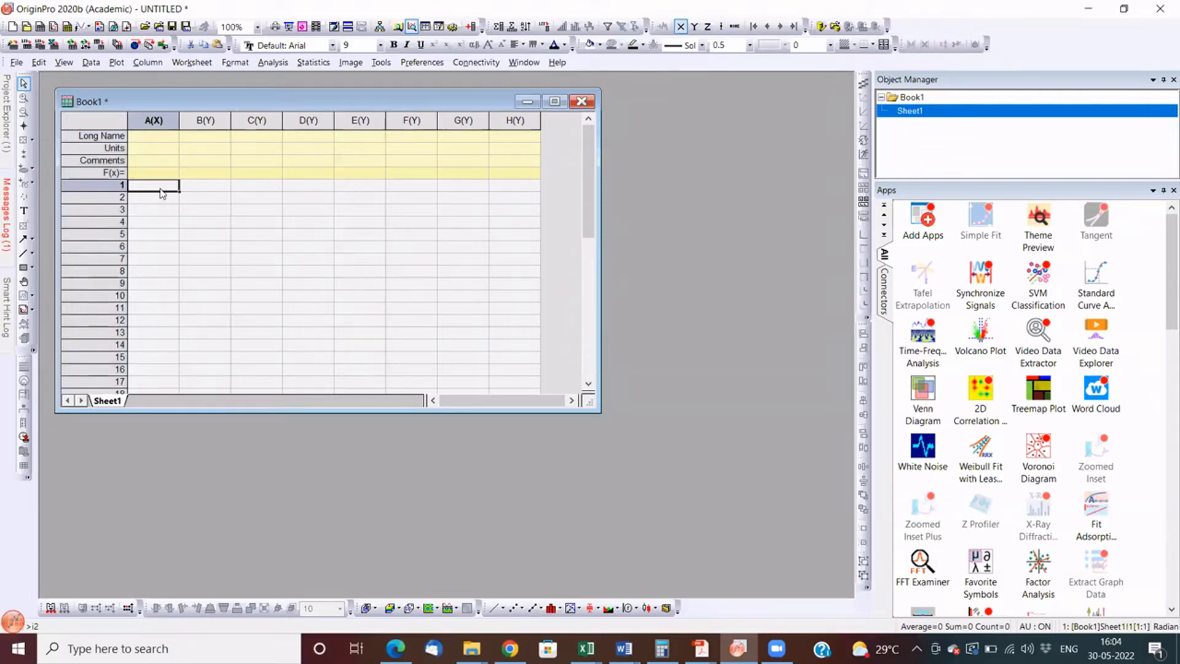
{"action": "left_click", "coordinate": [203, 190]}
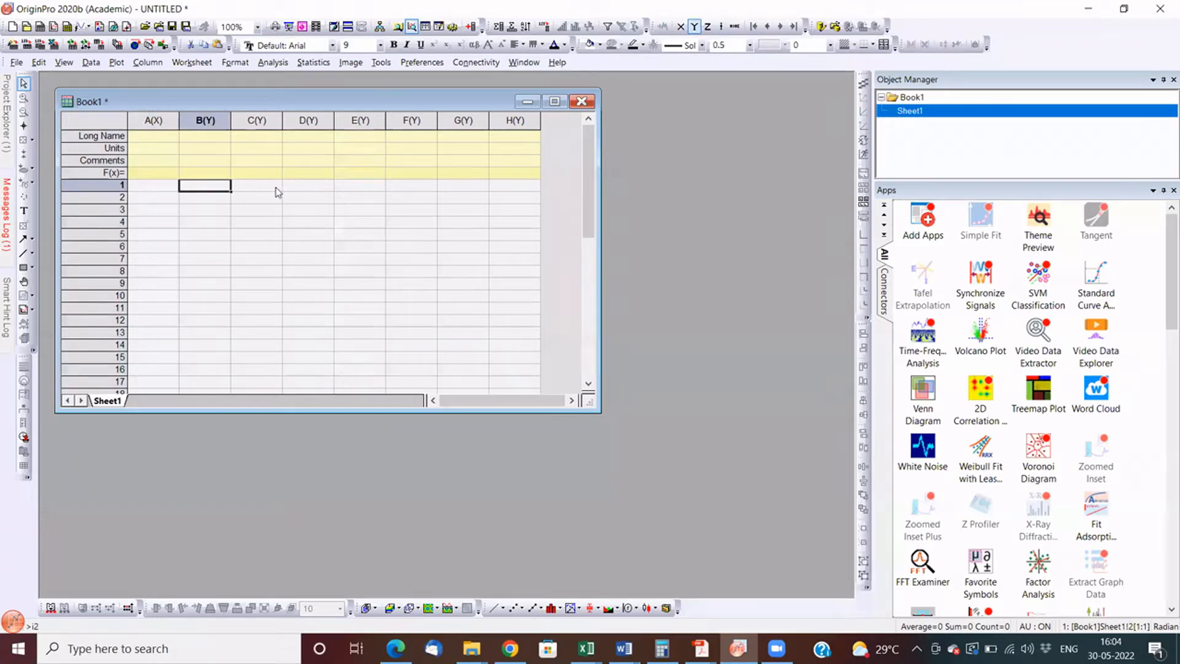
- Review the file types that can be added to the Import From File list, leaving the customization unchanged
{"action": "left_click", "coordinate": [91, 63]}
{"action": "mouse_move", "coordinate": [109, 84]}
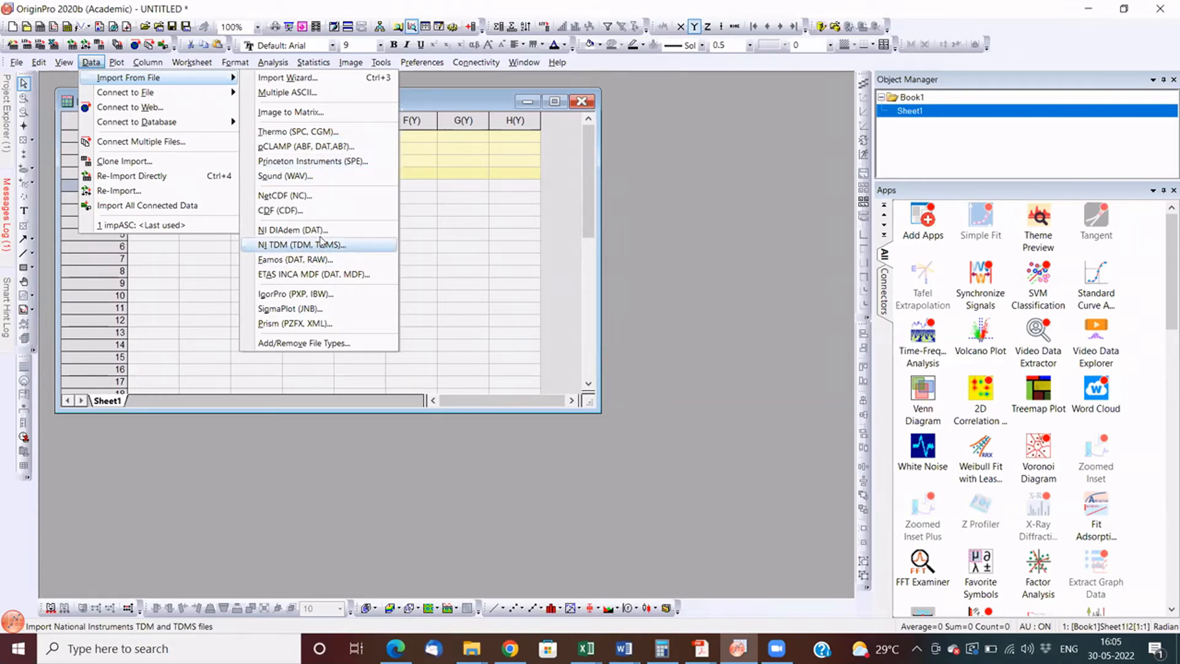
{"action": "left_click", "coordinate": [327, 346]}
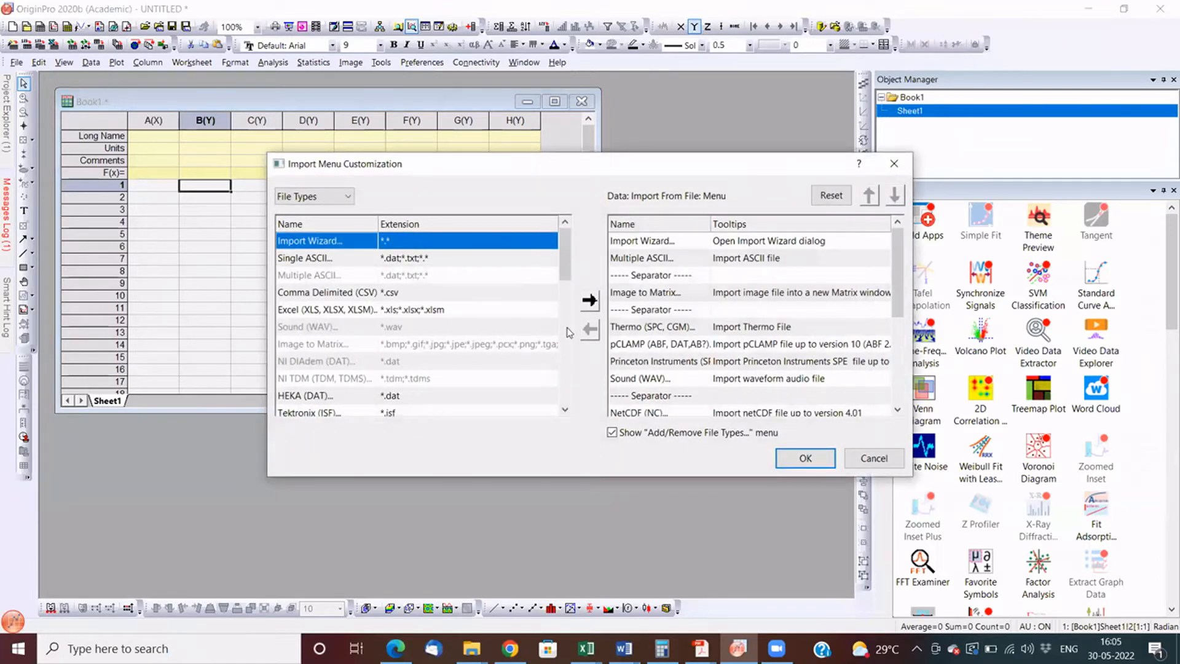
{"action": "left_click_drag", "start_coordinate": [565, 341], "coordinate": [539, 381]}
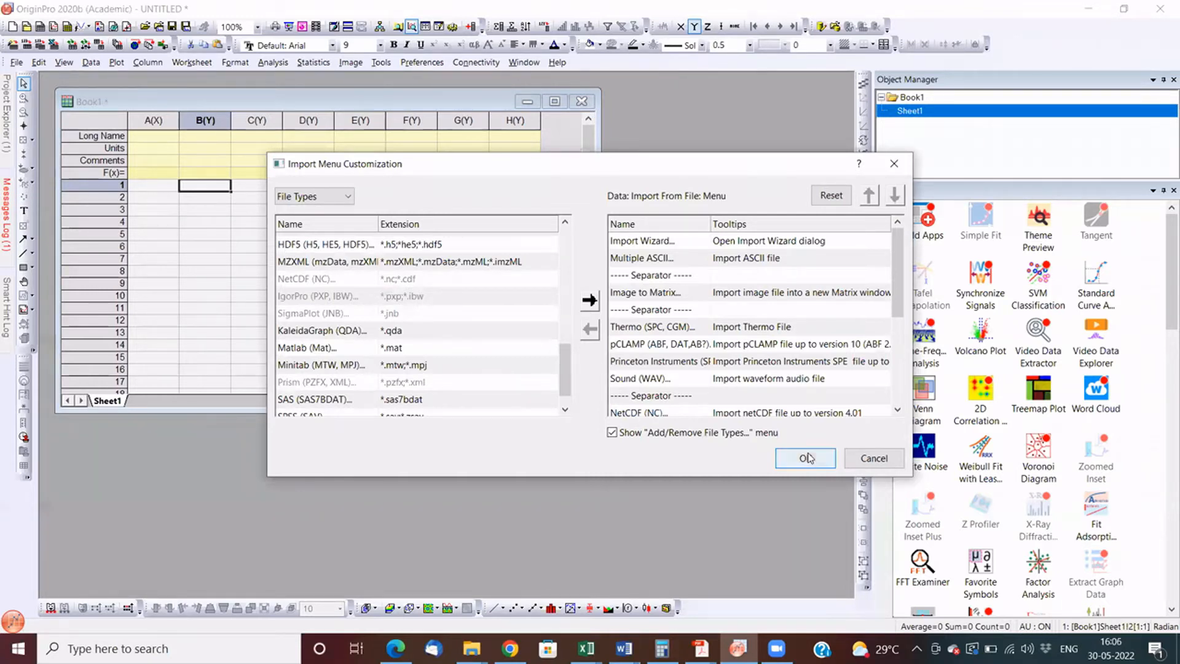
{"action": "left_click", "coordinate": [866, 463]}
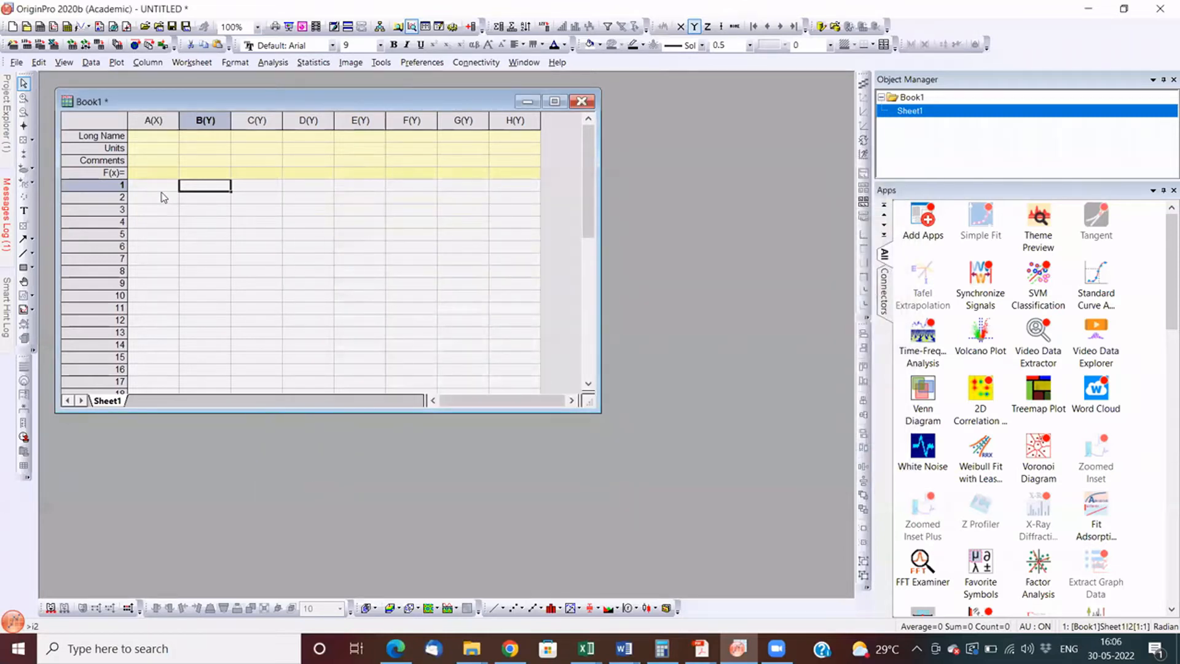
- Examine the available plot types, including the Basic 2D, Browser, Function Plot, 3D and Statistical categories
{"action": "left_click", "coordinate": [116, 61]}
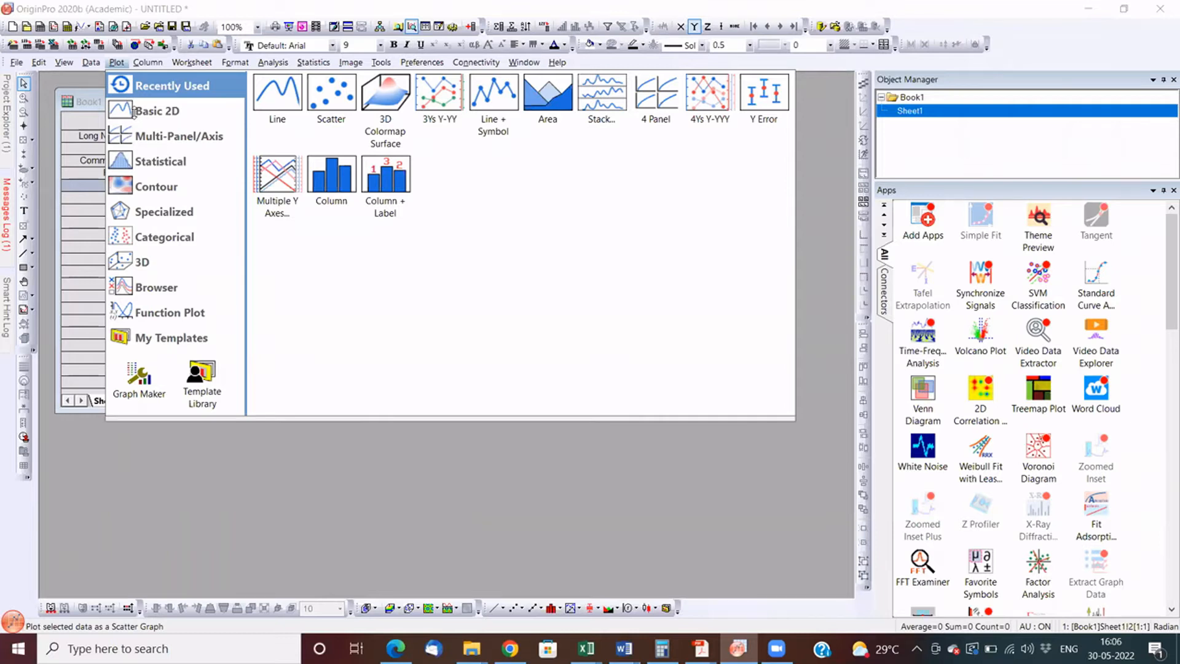
{"action": "left_click", "coordinate": [180, 110]}
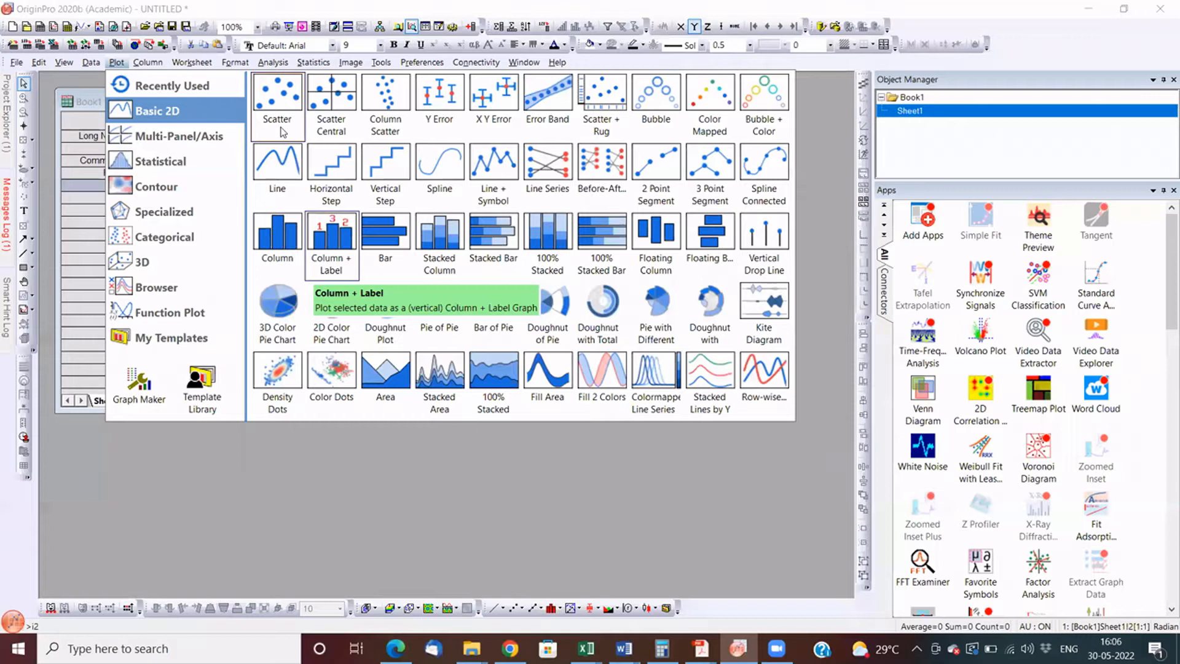
{"action": "left_click", "coordinate": [178, 136]}
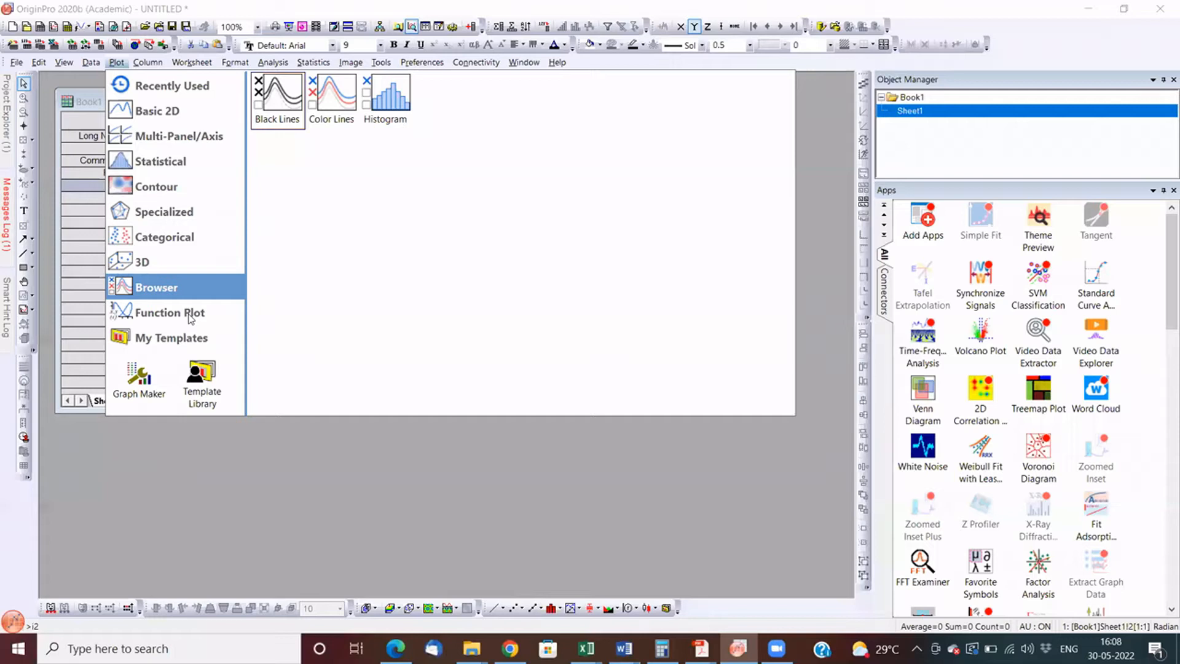
{"action": "mouse_move", "coordinate": [191, 318]}
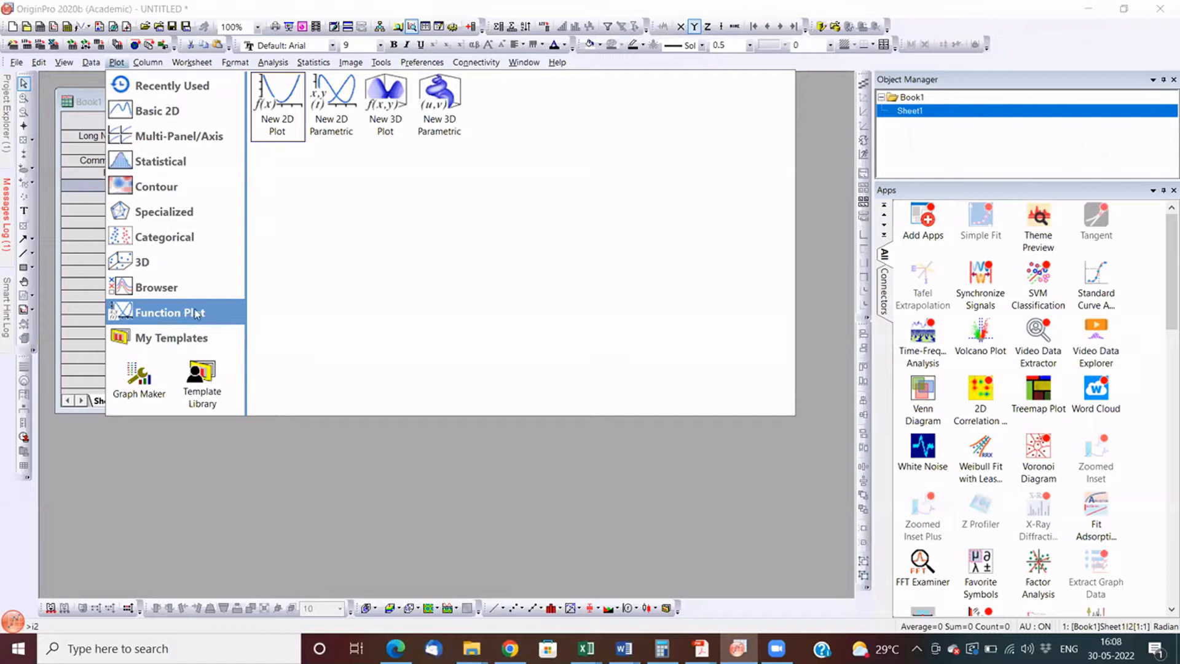
{"action": "mouse_move", "coordinate": [193, 346]}
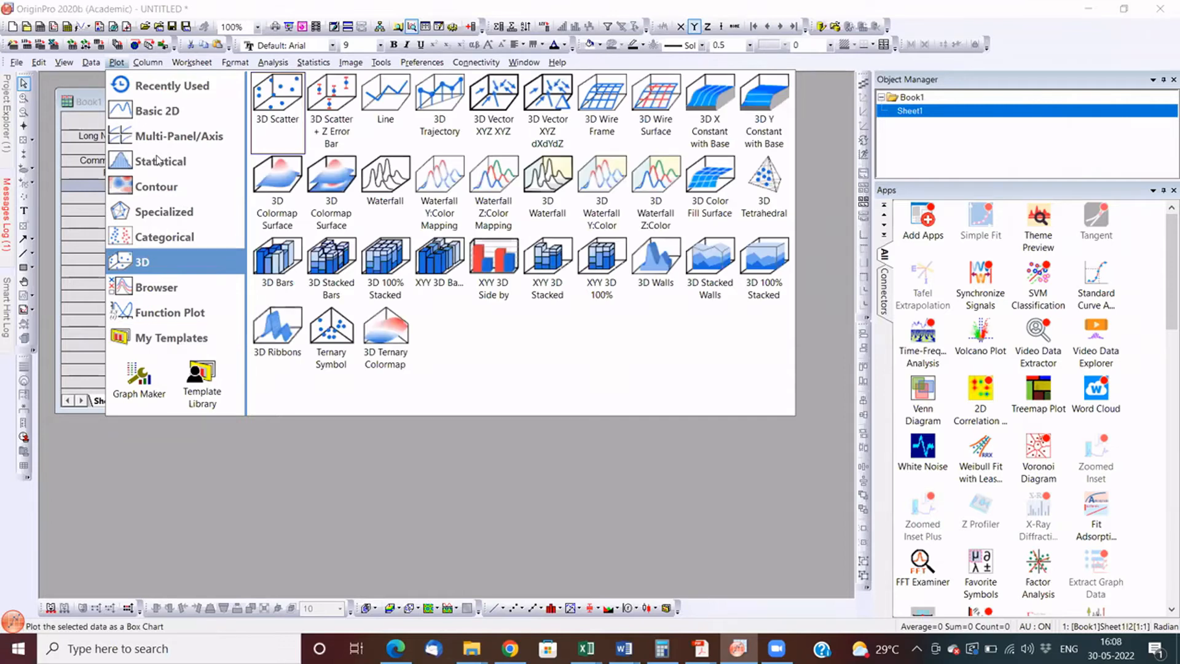
{"action": "mouse_move", "coordinate": [157, 161]}
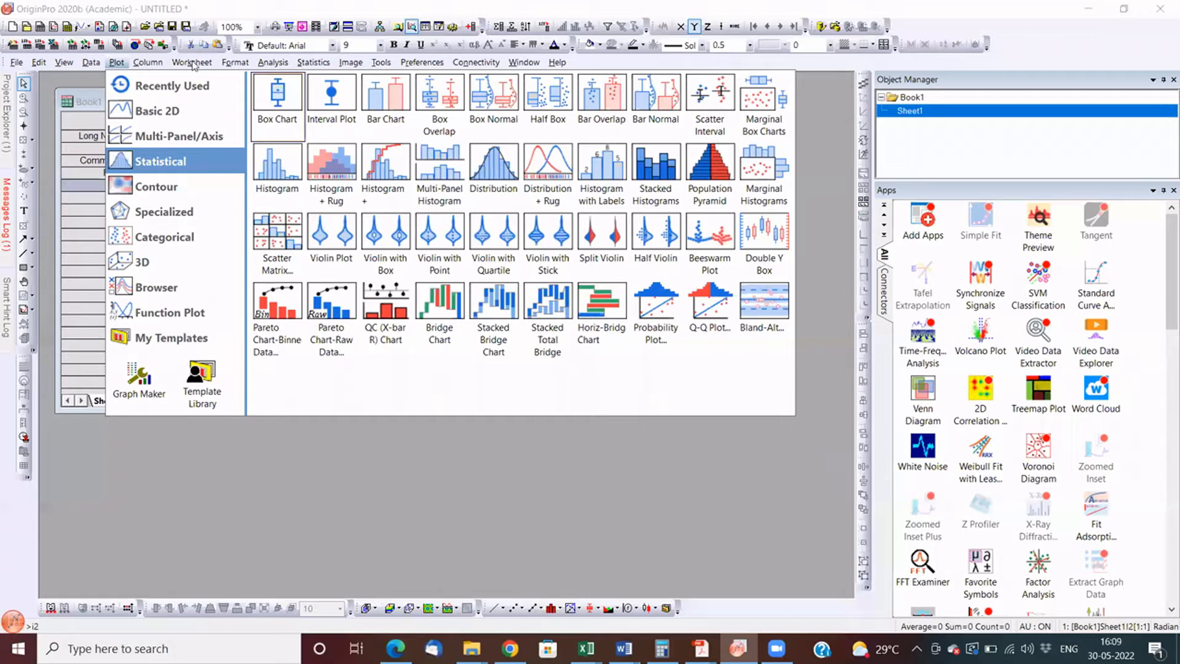
- Examine the worksheet commands and the analysis commands for mathematics, signal processing, and peaks and baseline
{"action": "left_click", "coordinate": [148, 64]}
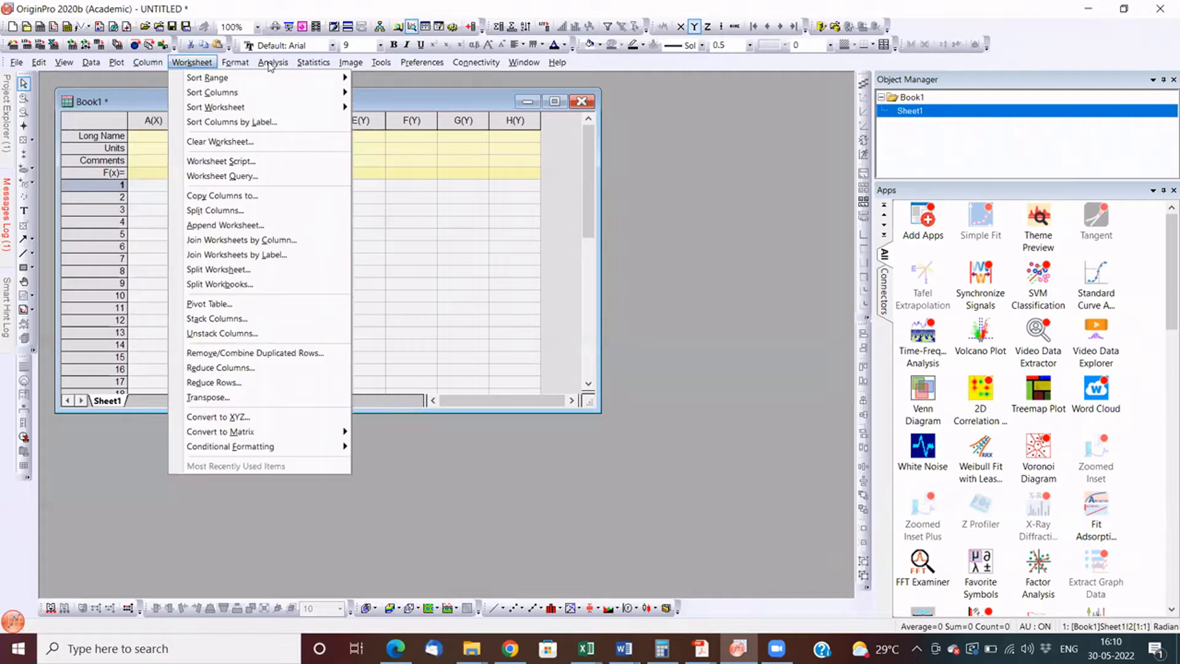
{"action": "mouse_move", "coordinate": [269, 66]}
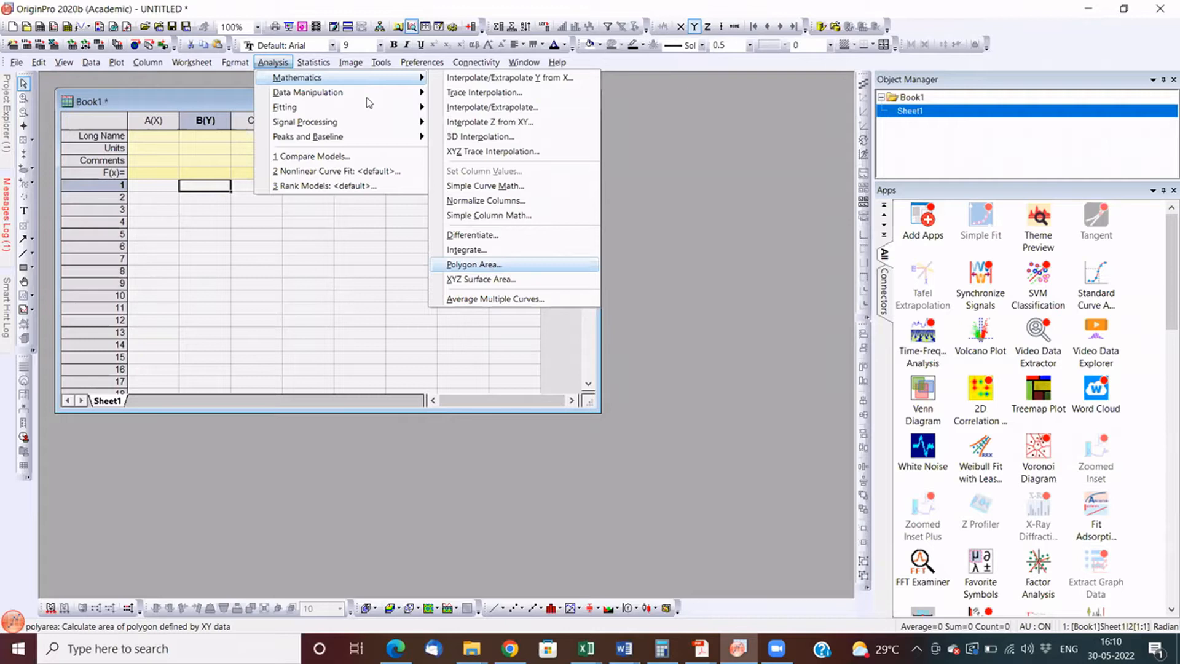
{"action": "mouse_move", "coordinate": [366, 97]}
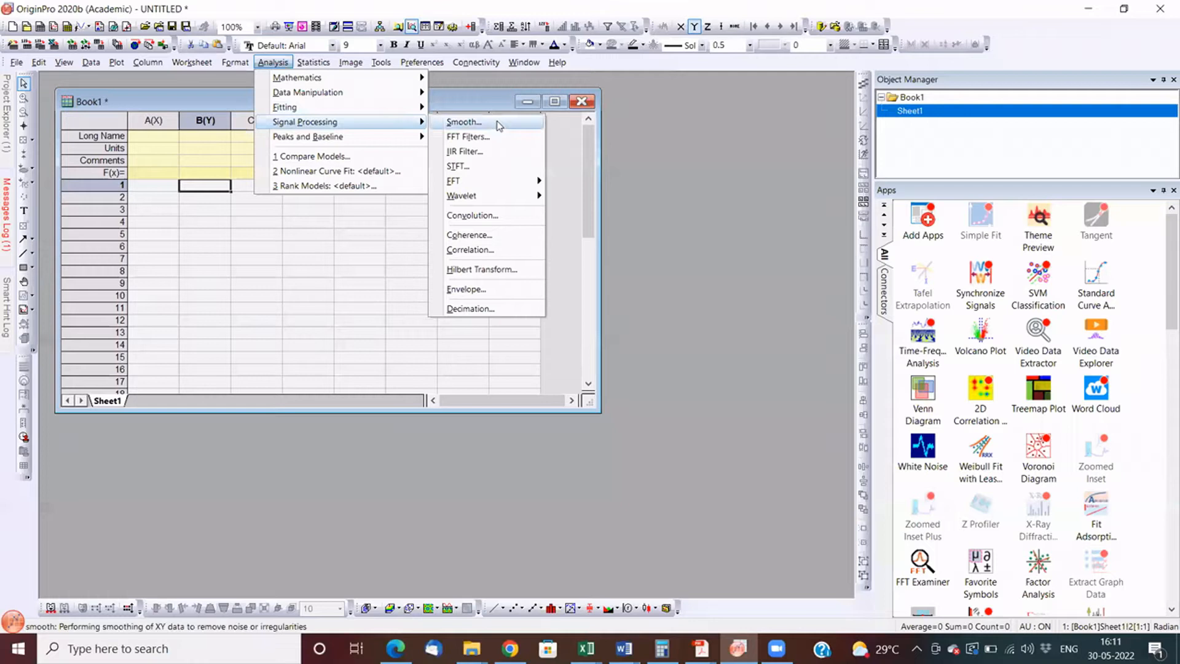
{"action": "mouse_move", "coordinate": [491, 180]}
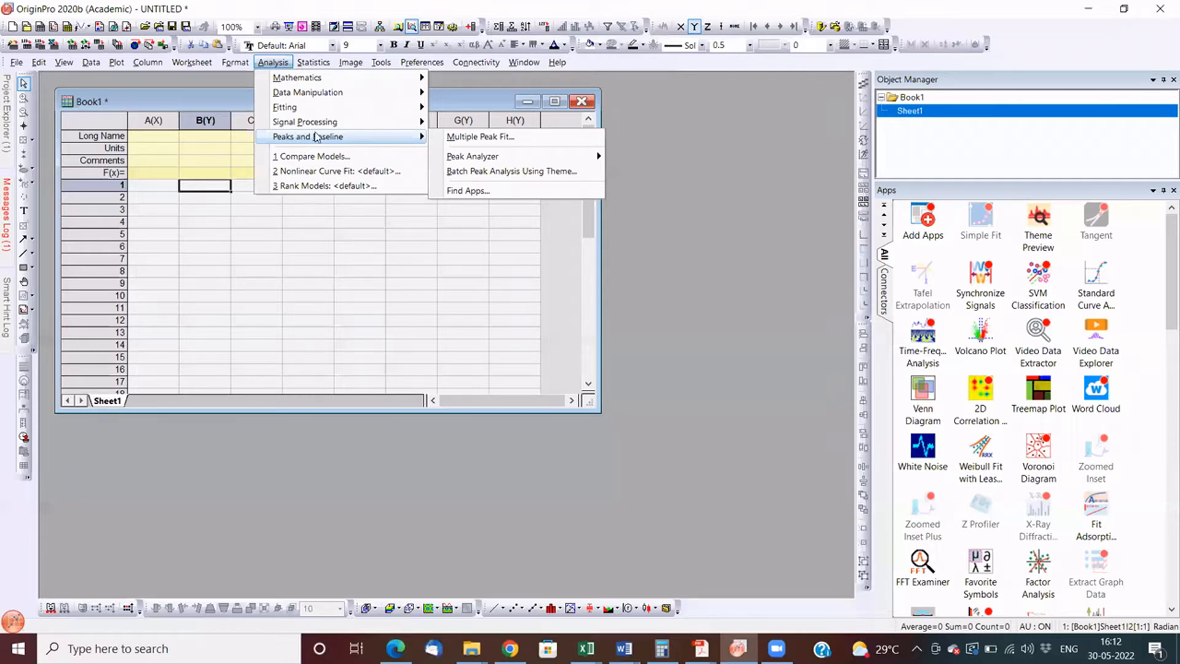
- Examine the available statistical analyses, including ANOVA, nonparametric tests, survival analysis and multivariate analysis
{"action": "left_click", "coordinate": [312, 64]}
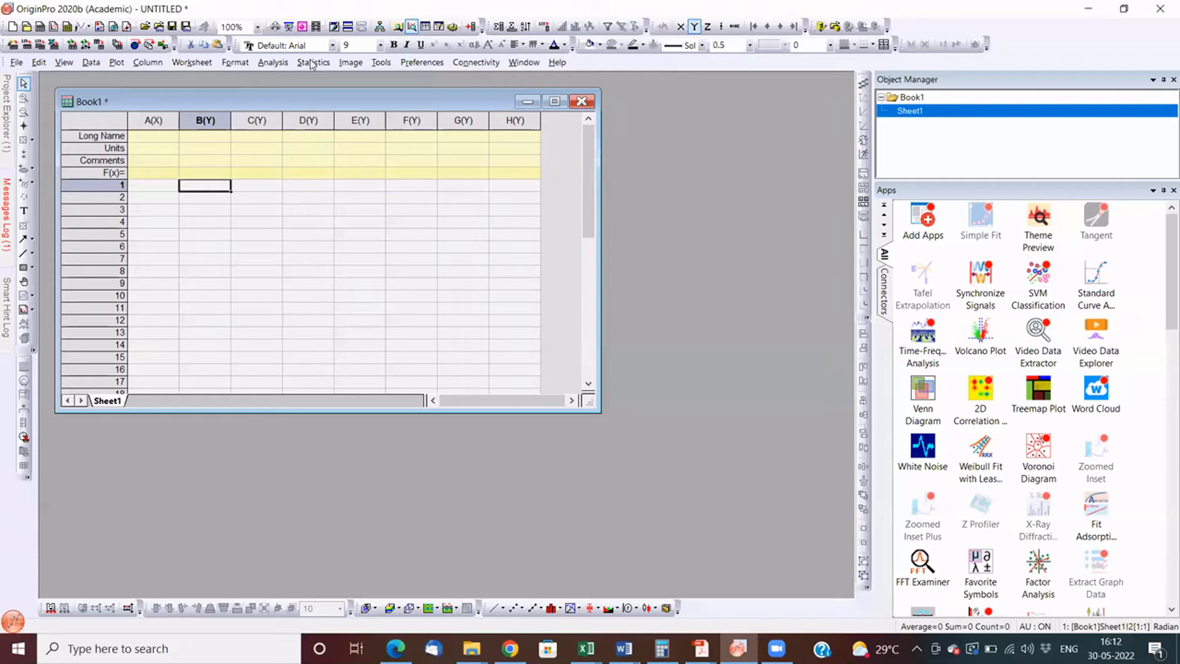
{"action": "left_click", "coordinate": [311, 64]}
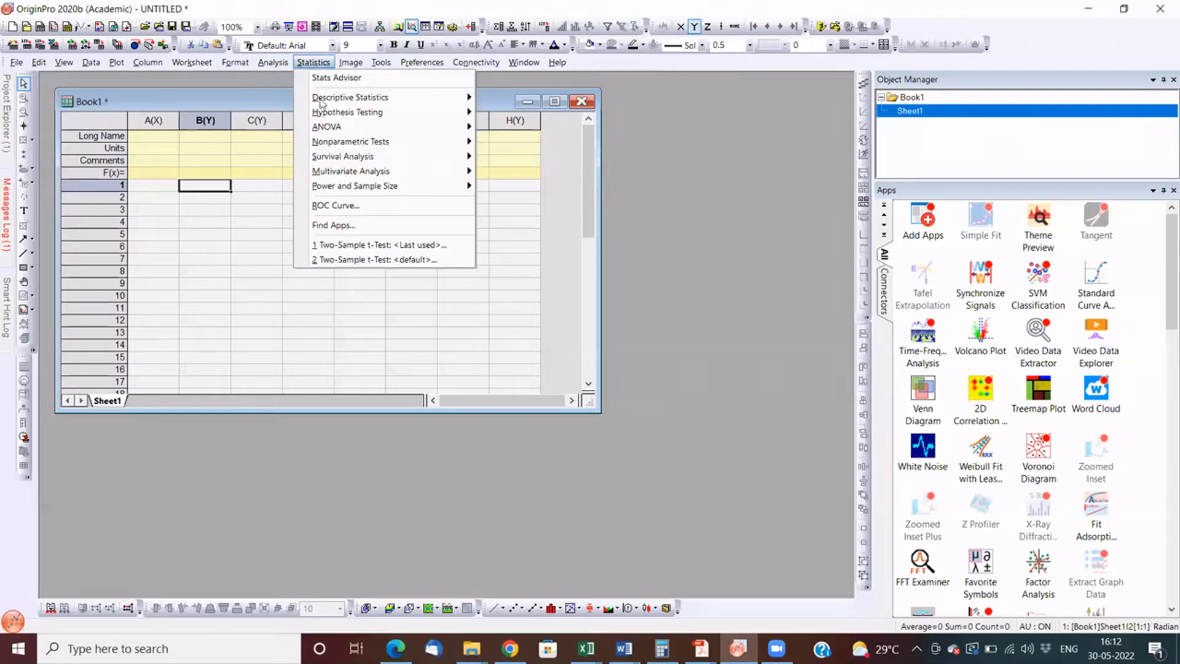
{"action": "mouse_move", "coordinate": [320, 102]}
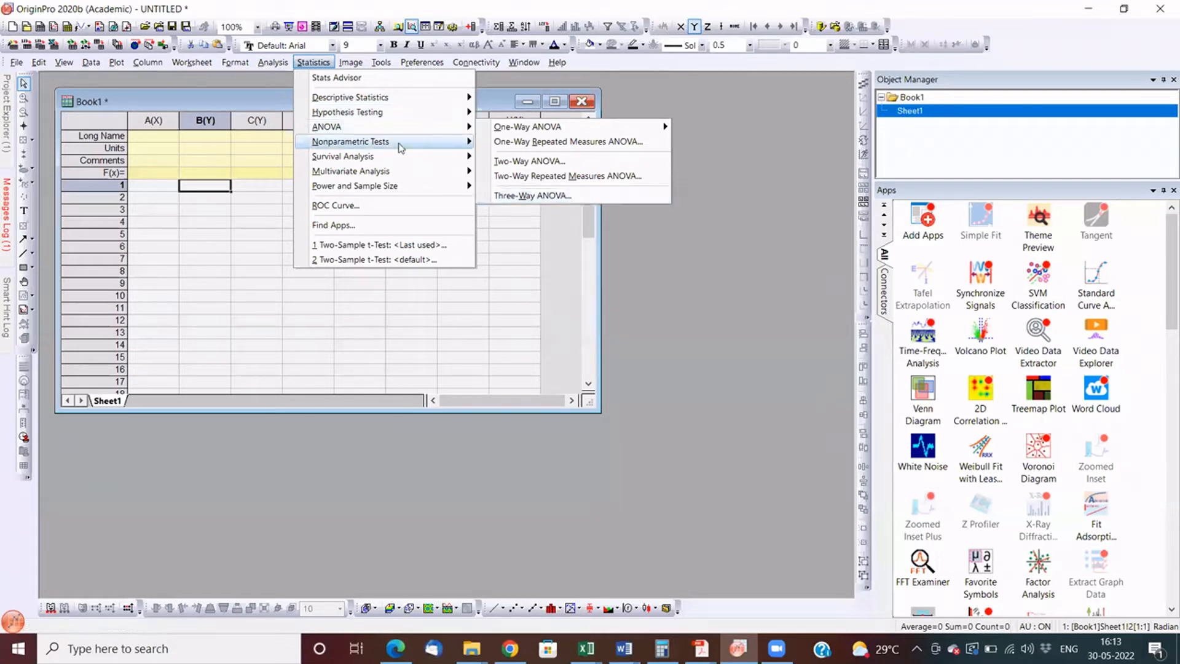
{"action": "mouse_move", "coordinate": [401, 147]}
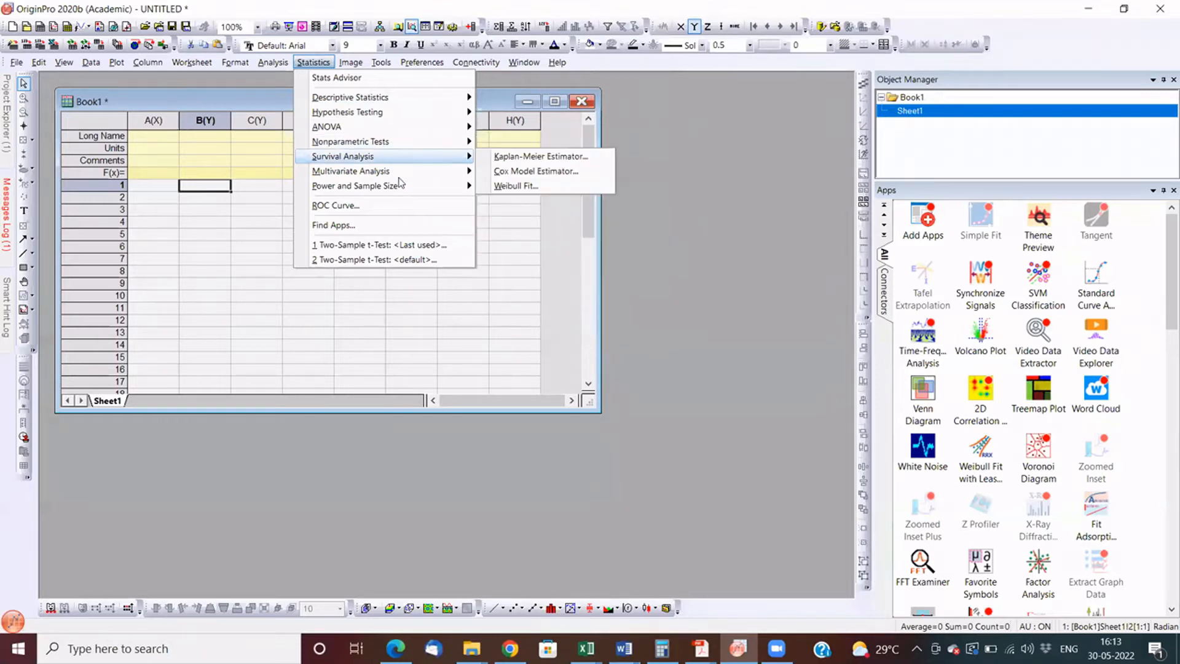
{"action": "mouse_move", "coordinate": [400, 177]}
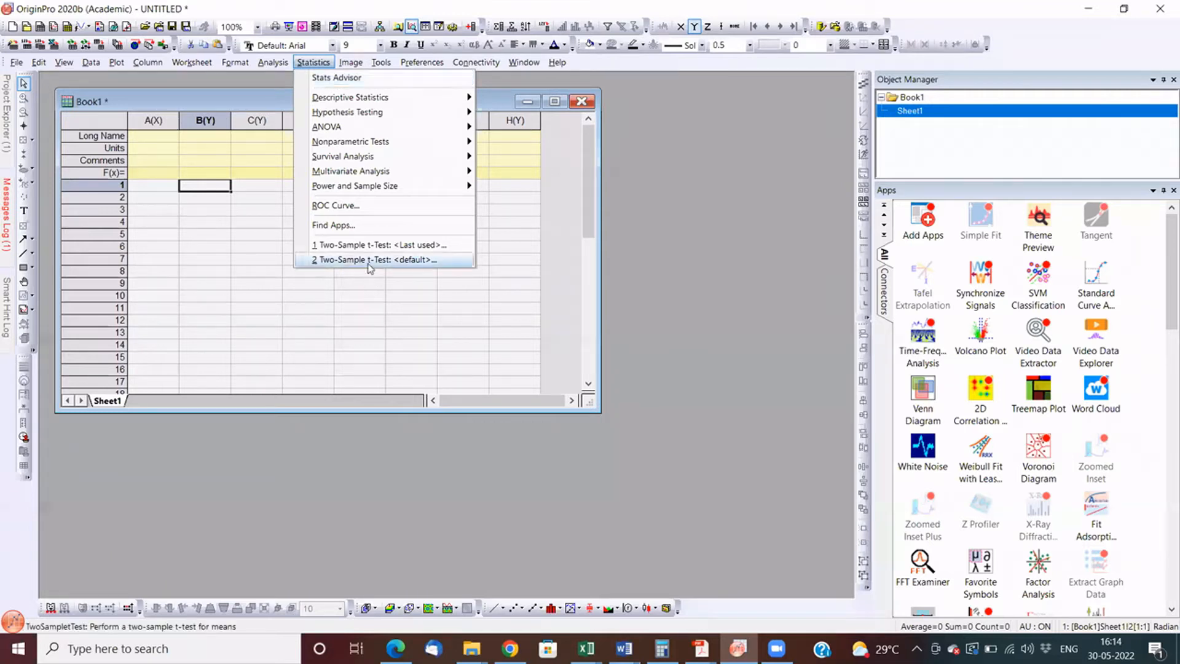
- Examine the image processing commands, including the spatial filters and the image conversion options
{"action": "left_click", "coordinate": [344, 63]}
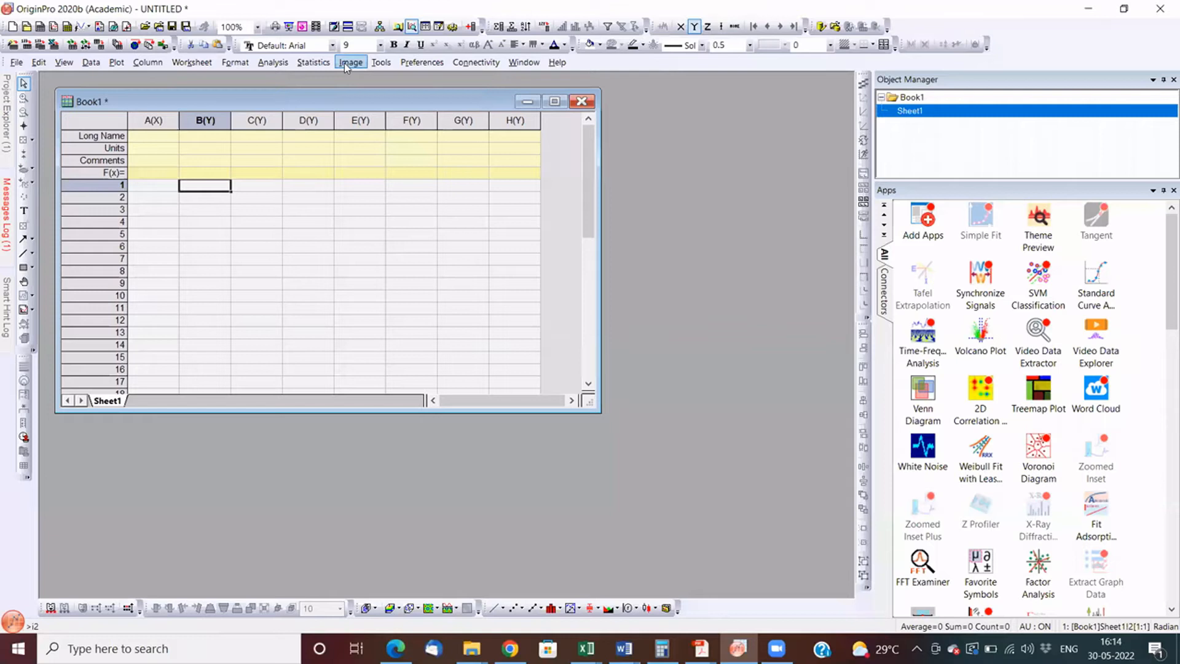
{"action": "left_click", "coordinate": [345, 63]}
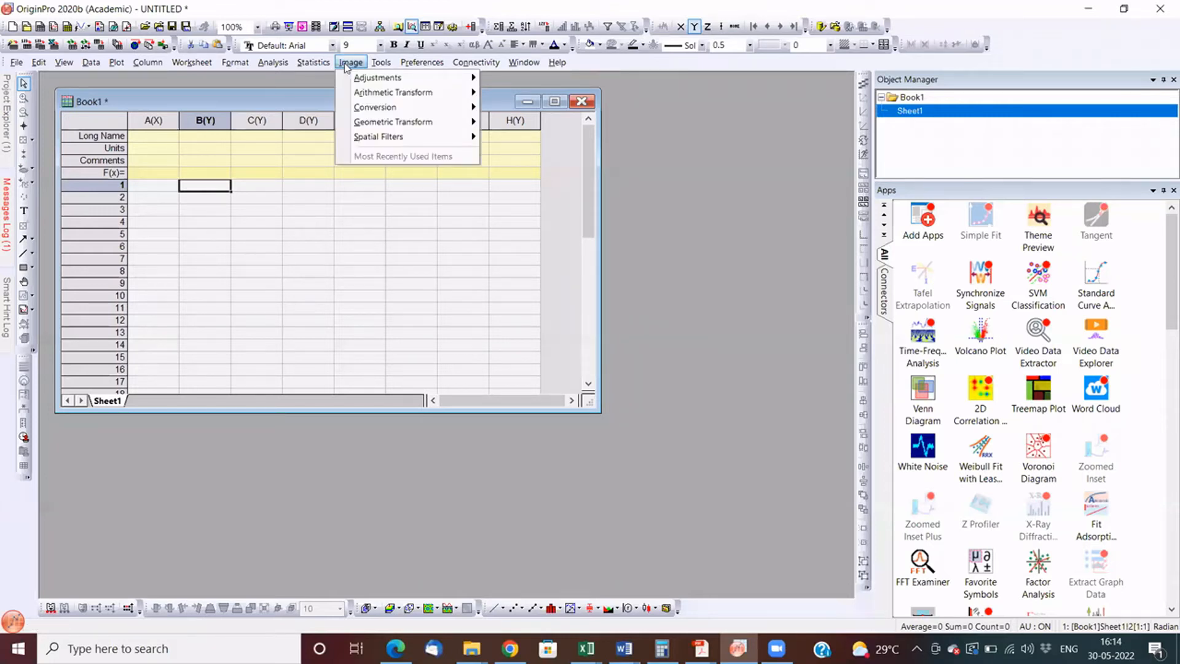
{"action": "mouse_move", "coordinate": [401, 138]}
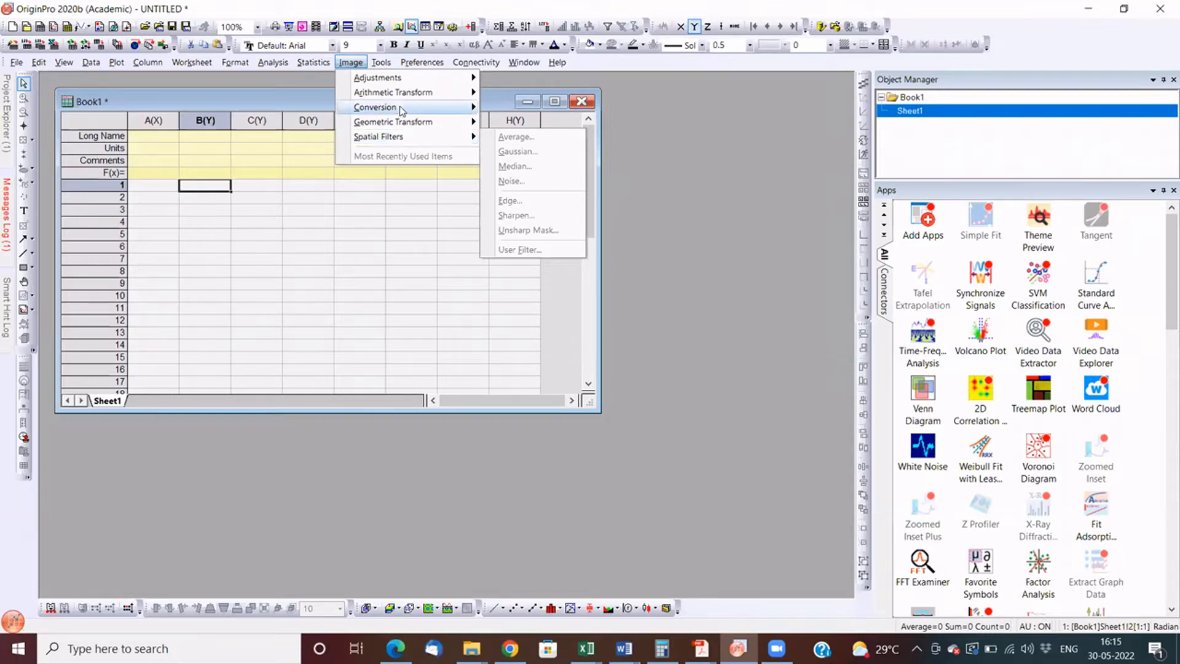
{"action": "mouse_move", "coordinate": [401, 109]}
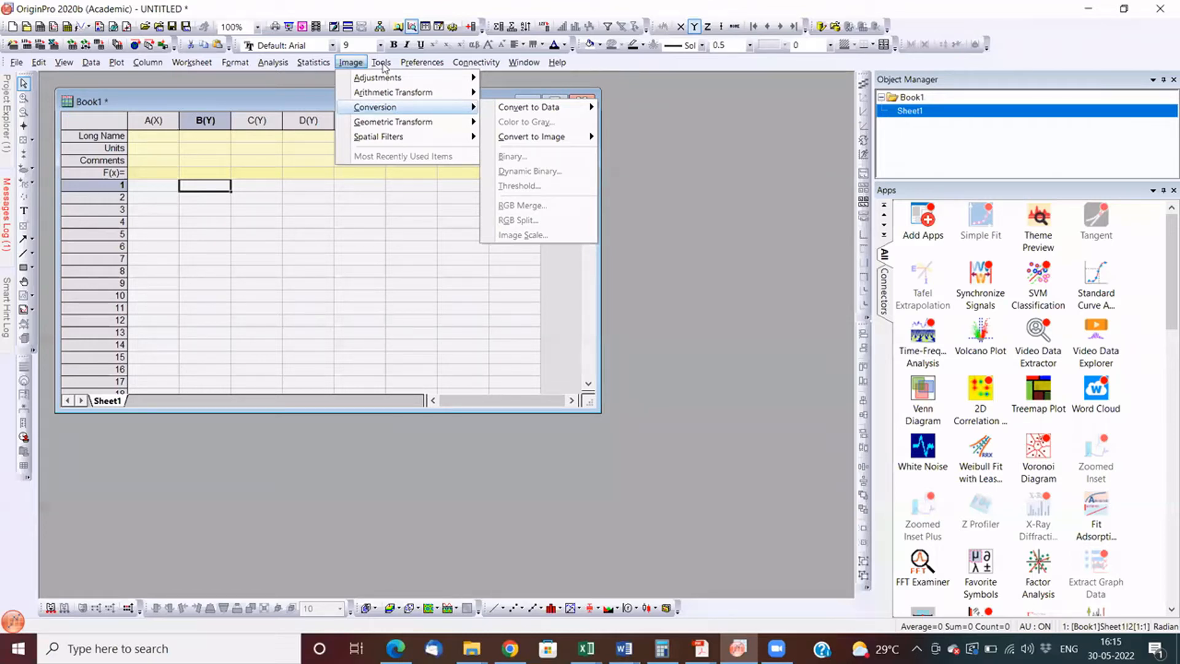
- Examine the tools, preferences, external connectivity options such as the MATLAB, R and Python consoles, and the window and view commands
{"action": "mouse_move", "coordinate": [383, 67]}
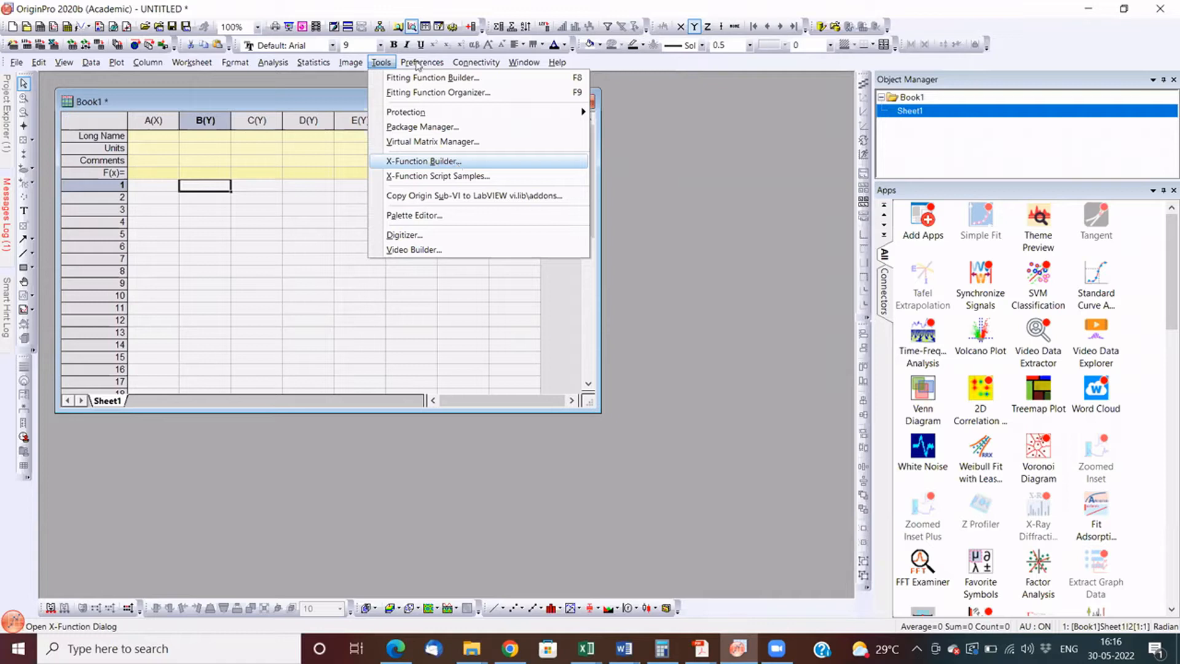
{"action": "left_click", "coordinate": [417, 64]}
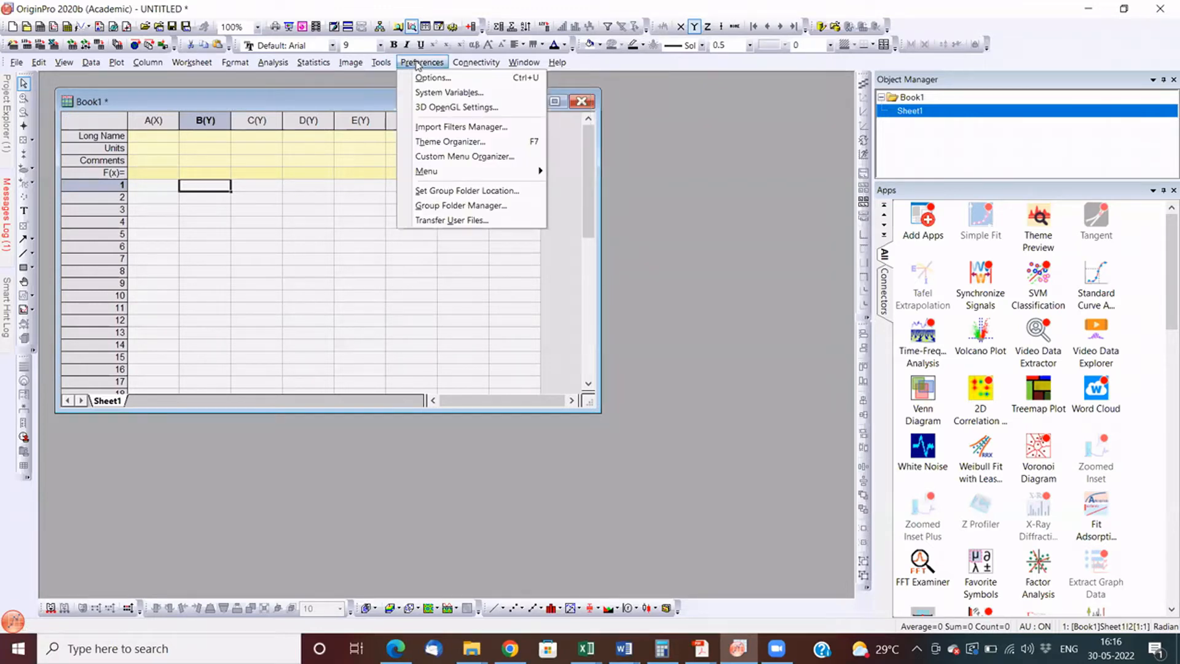
{"action": "left_click", "coordinate": [467, 63]}
{"action": "left_click", "coordinate": [476, 63]}
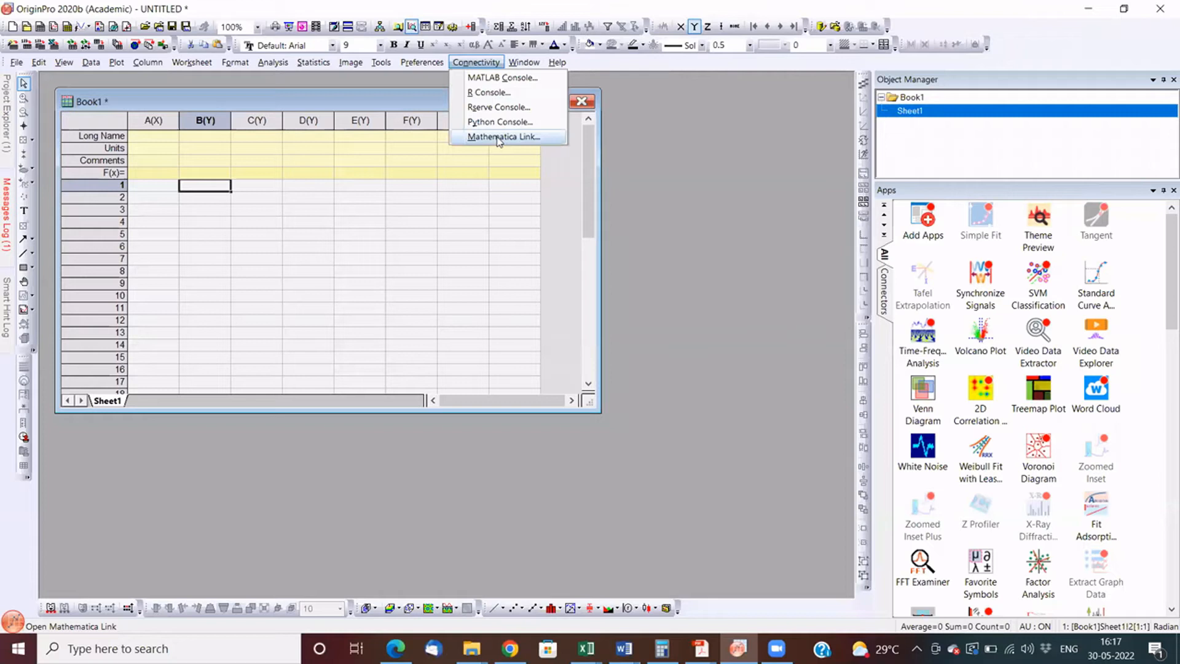
{"action": "mouse_move", "coordinate": [516, 63]}
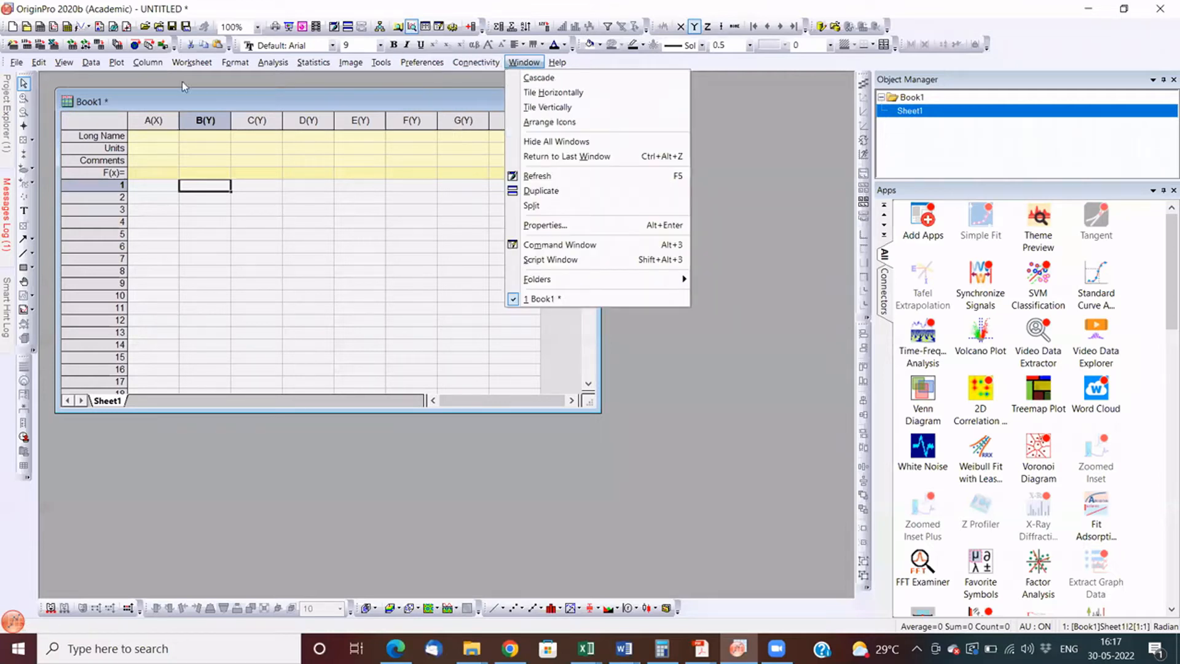
{"action": "mouse_move", "coordinate": [64, 66]}
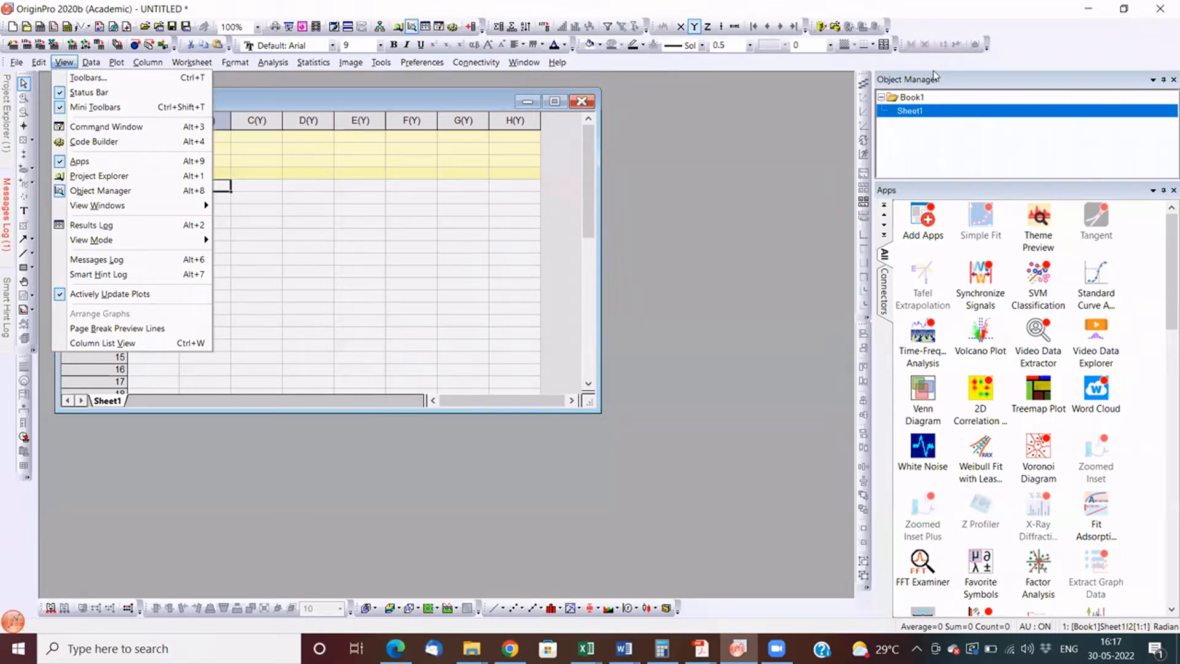
{"action": "left_click", "coordinate": [758, 79]}
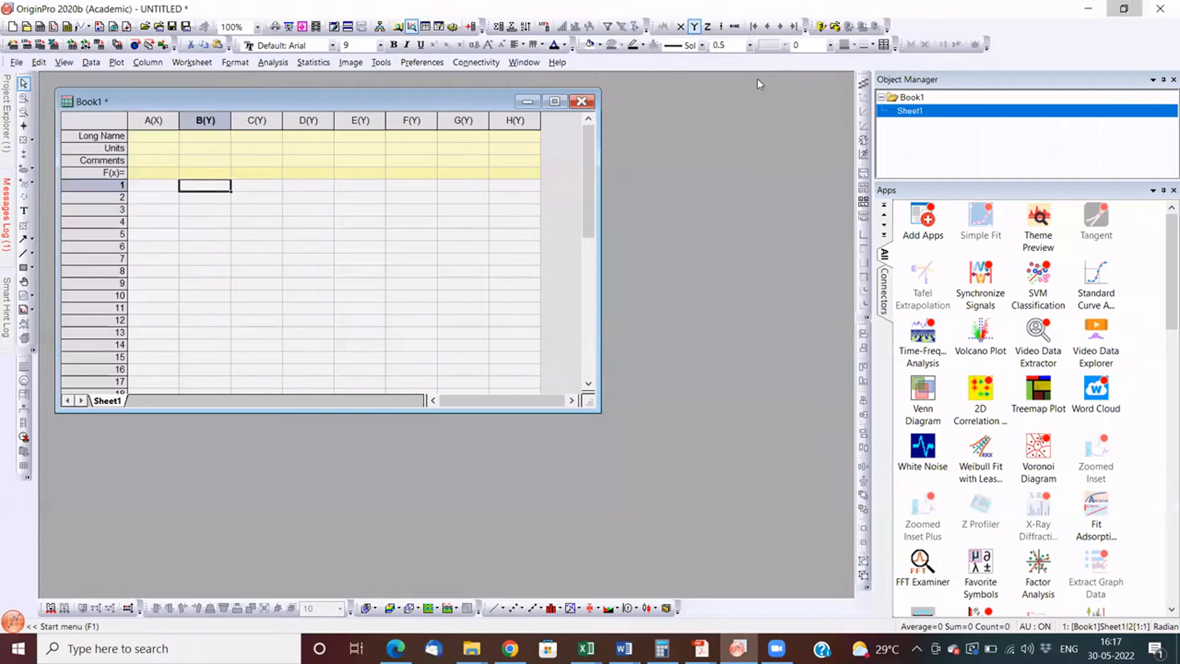
- Restore the maximized Origin window to its smaller size and browse through the available apps
{"action": "left_click", "coordinate": [1125, 9]}
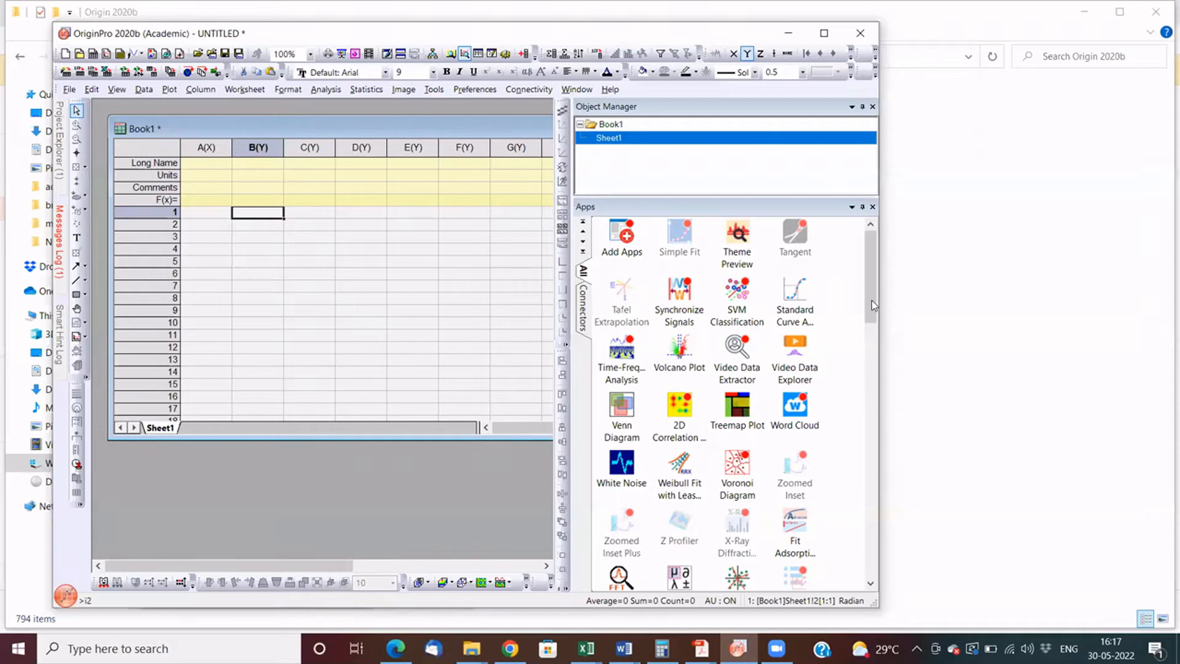
{"action": "scroll", "coordinate": [873, 309], "scroll_direction": "down", "scroll_amount": 1}
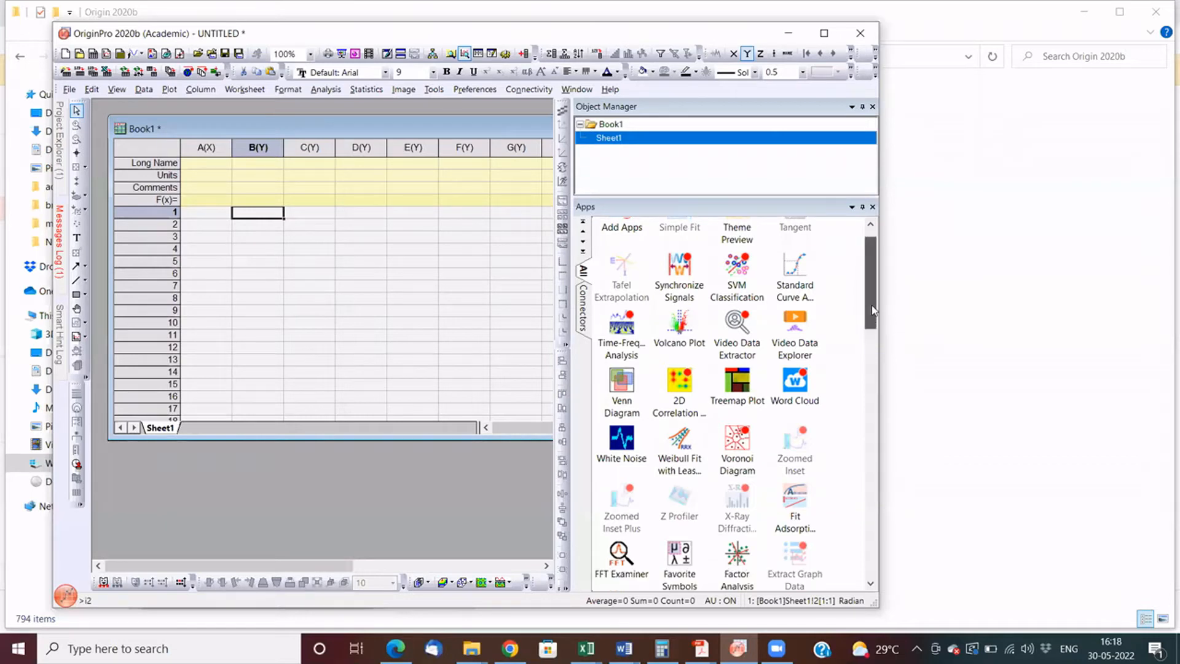
{"action": "left_click", "coordinate": [873, 342]}
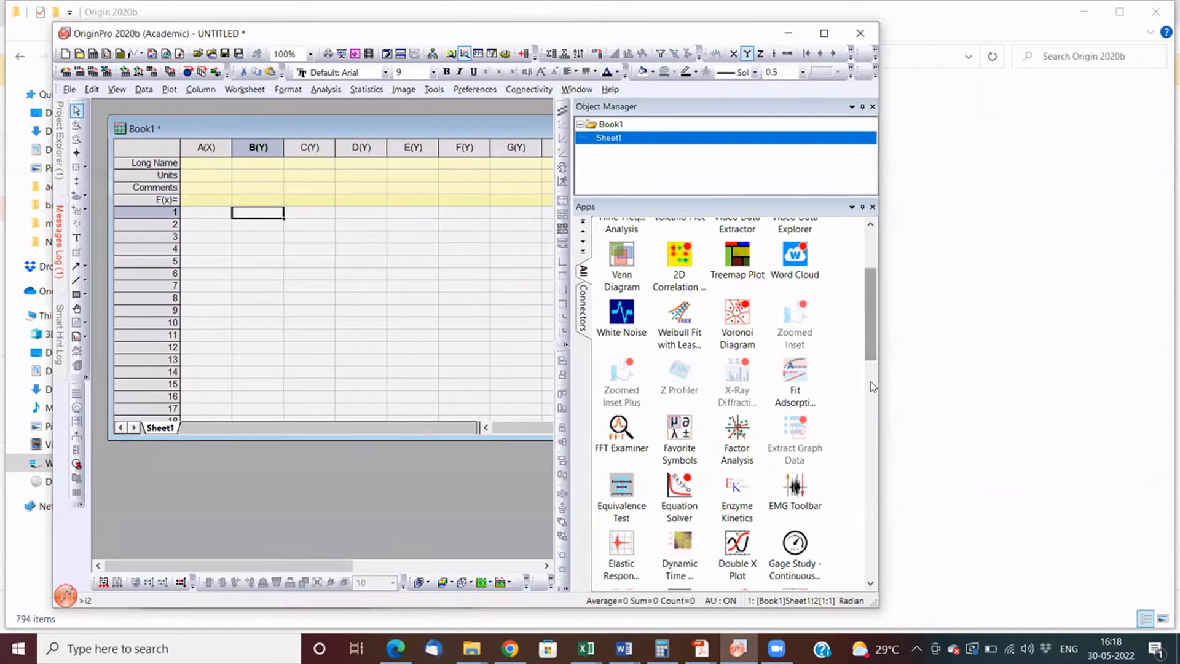
- Examine the full list of apps, including FFT Examiner, Correlation Plot, Chi-Square Test, Bubble Image Area and Graph Maker
{"action": "left_click_drag", "start_coordinate": [873, 342], "coordinate": [873, 386]}
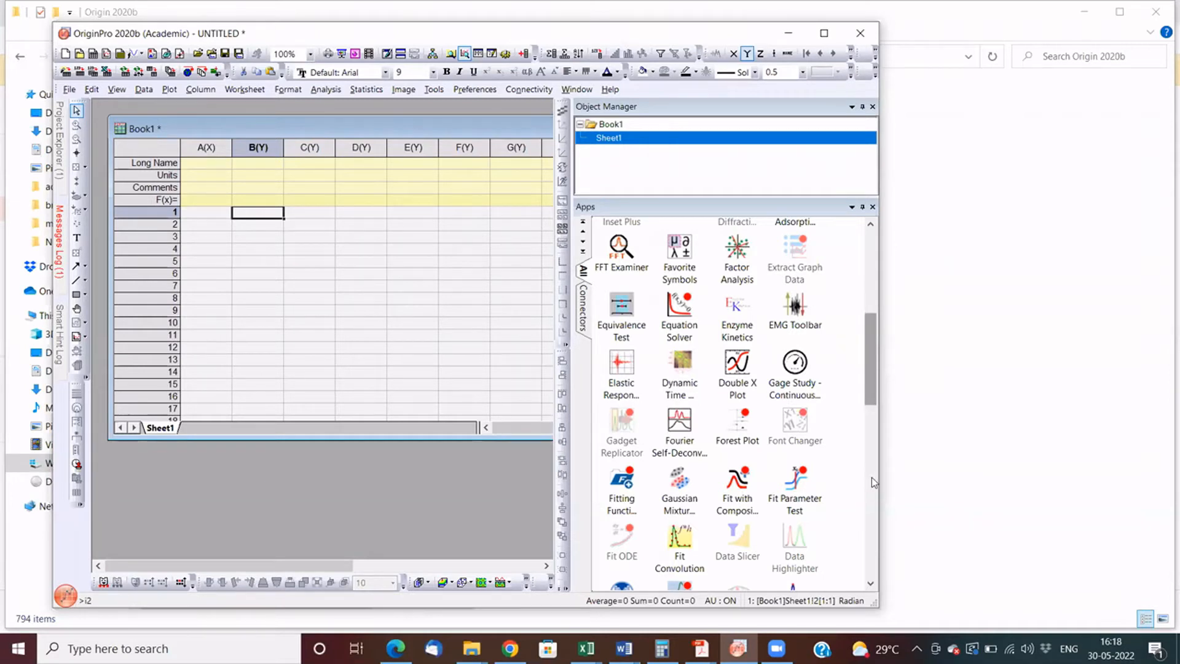
{"action": "scroll", "coordinate": [854, 319], "scroll_direction": "down", "scroll_amount": 5}
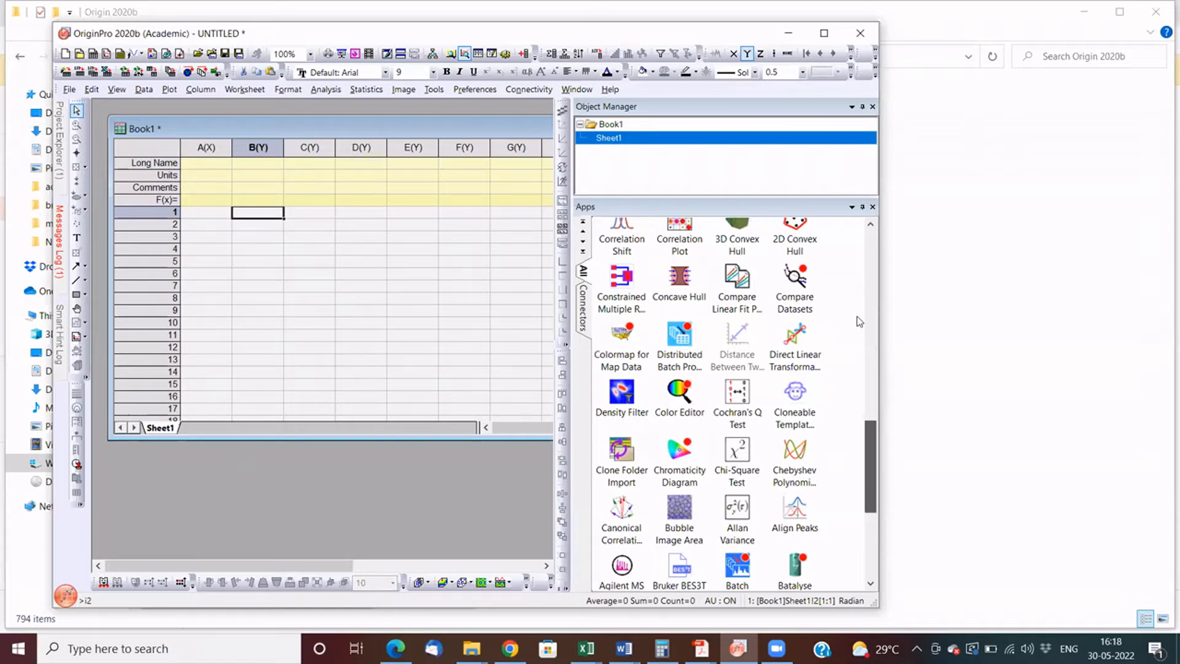
{"action": "scroll", "coordinate": [857, 316], "scroll_direction": "up", "scroll_amount": 3}
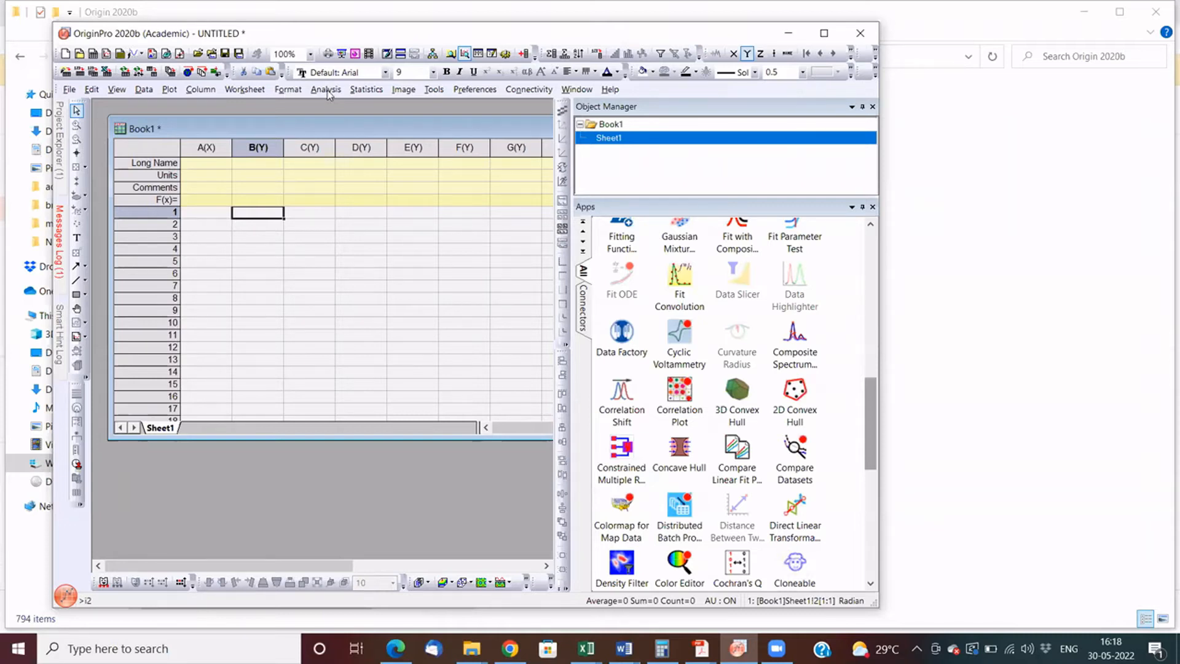
{"action": "scroll", "coordinate": [720, 300], "scroll_direction": "down", "scroll_amount": 7}
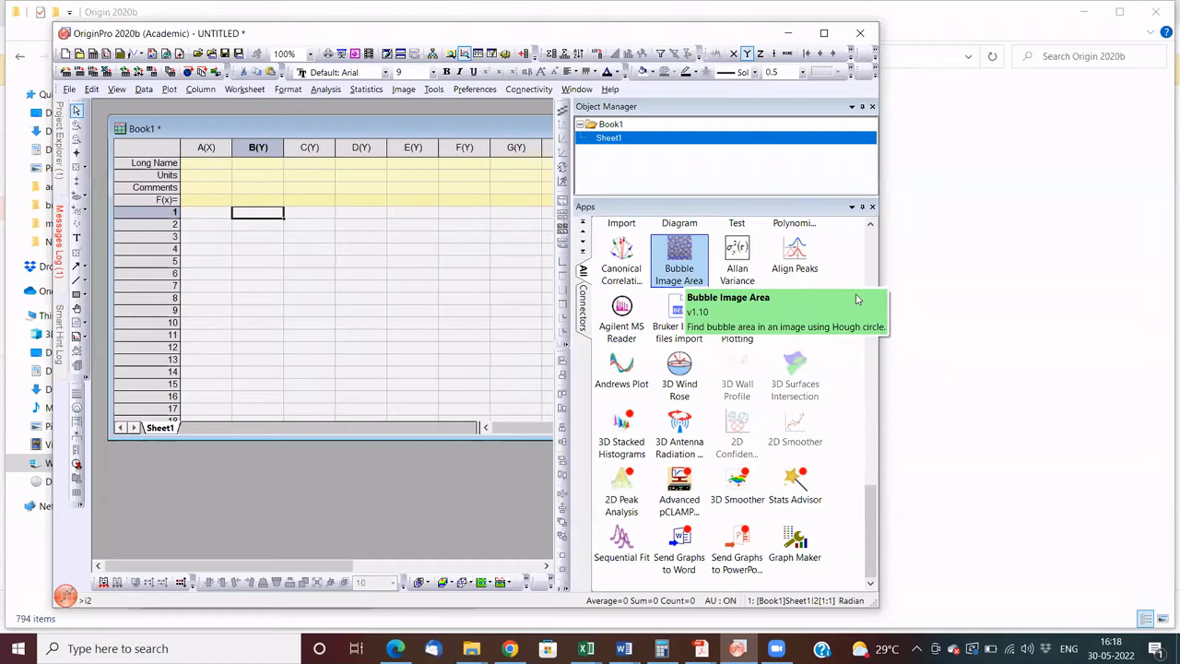
{"action": "left_click_drag", "start_coordinate": [869, 556], "coordinate": [867, 406]}
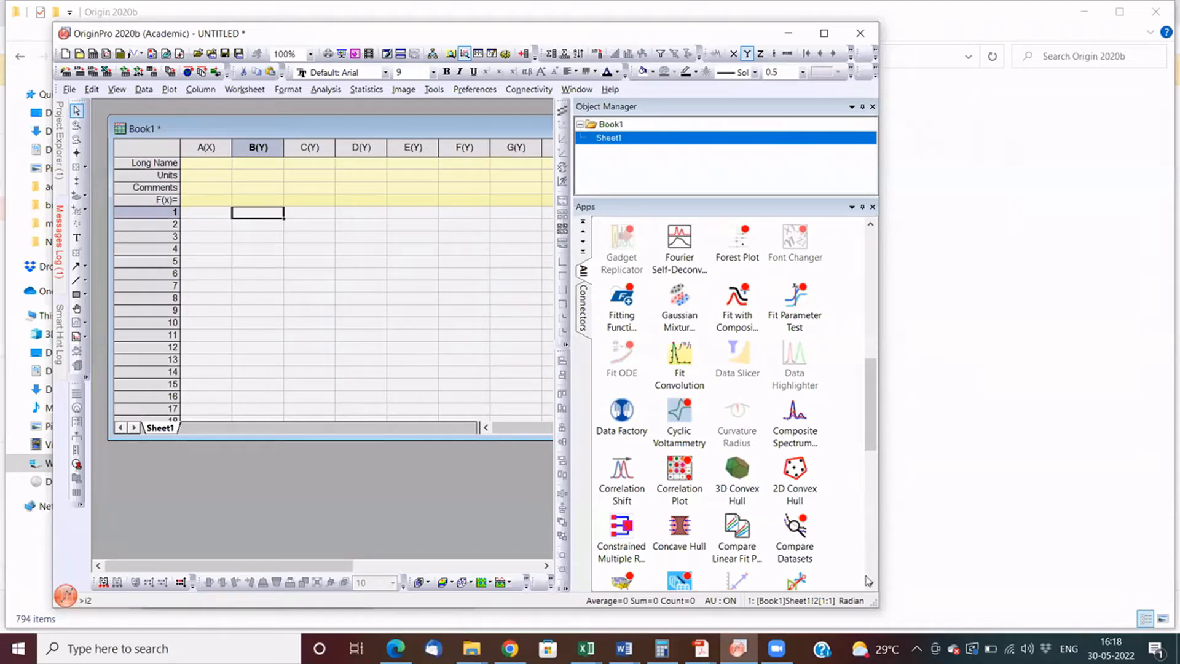
{"action": "left_click", "coordinate": [864, 552]}
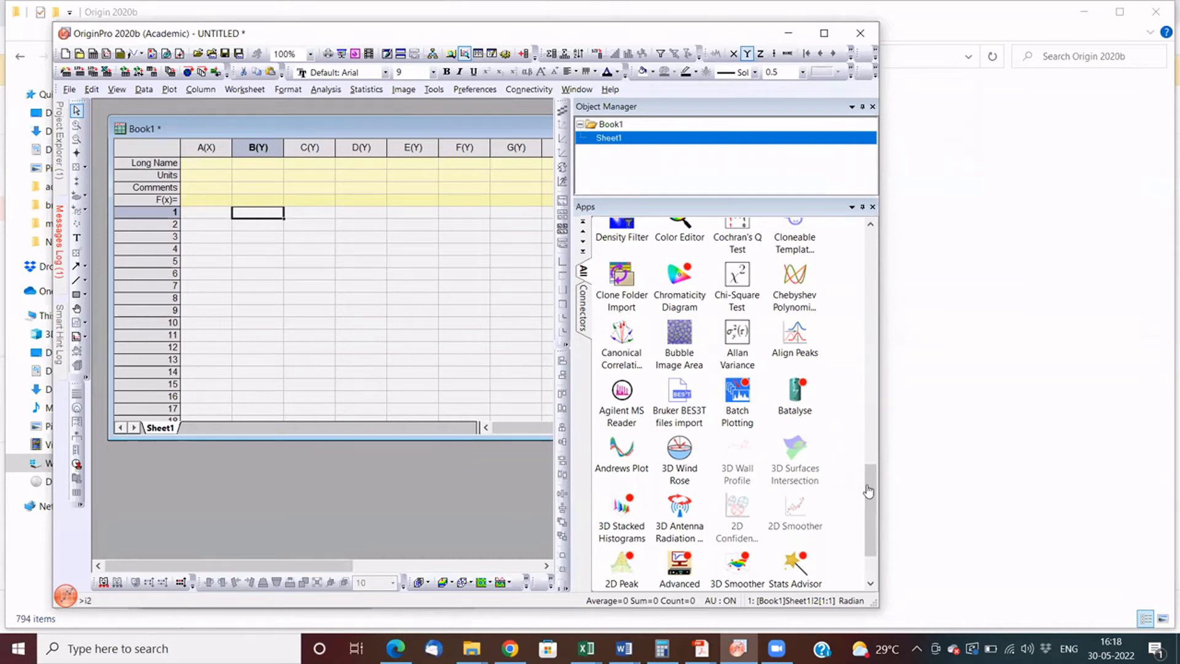
{"action": "scroll", "coordinate": [868, 491], "scroll_direction": "down", "scroll_amount": 1}
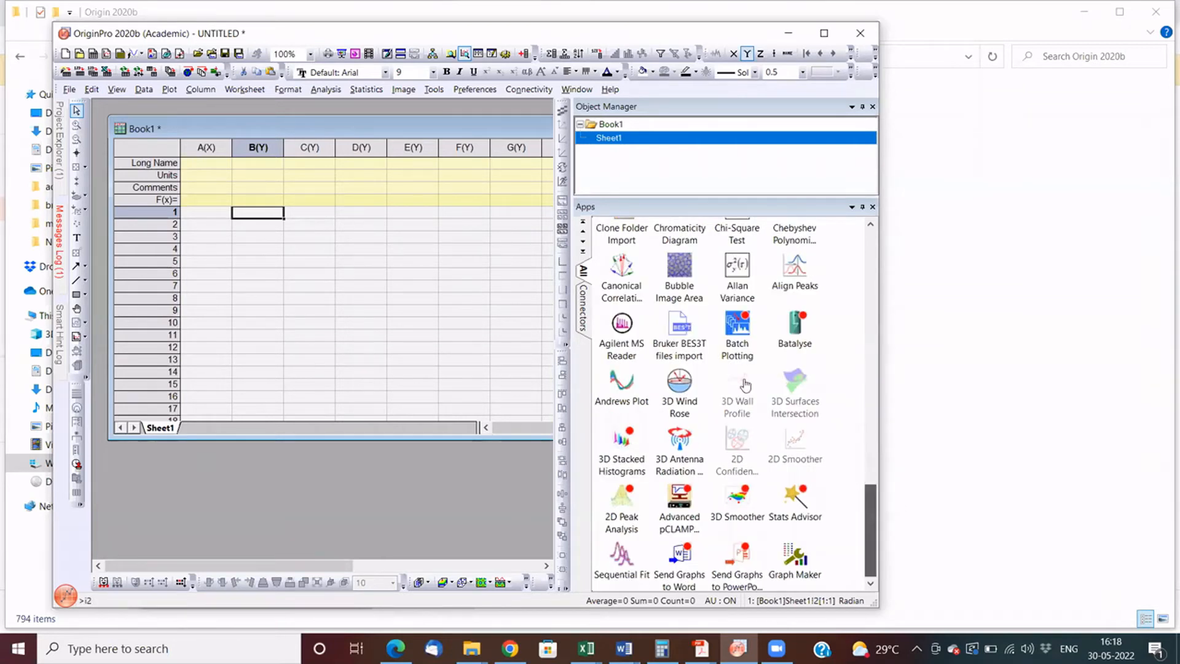
{"action": "scroll", "coordinate": [745, 385], "scroll_direction": "up", "scroll_amount": 4}
{"action": "scroll", "coordinate": [867, 392], "scroll_direction": "up", "scroll_amount": 5}
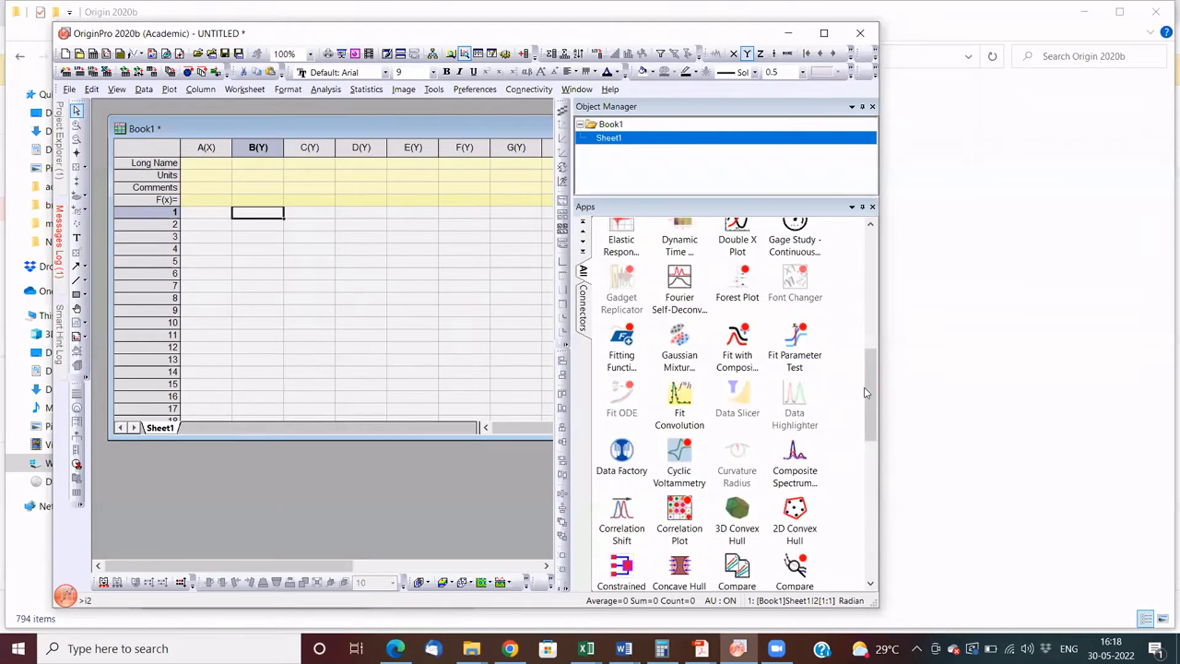
{"action": "scroll", "coordinate": [863, 335], "scroll_direction": "up", "scroll_amount": 2}
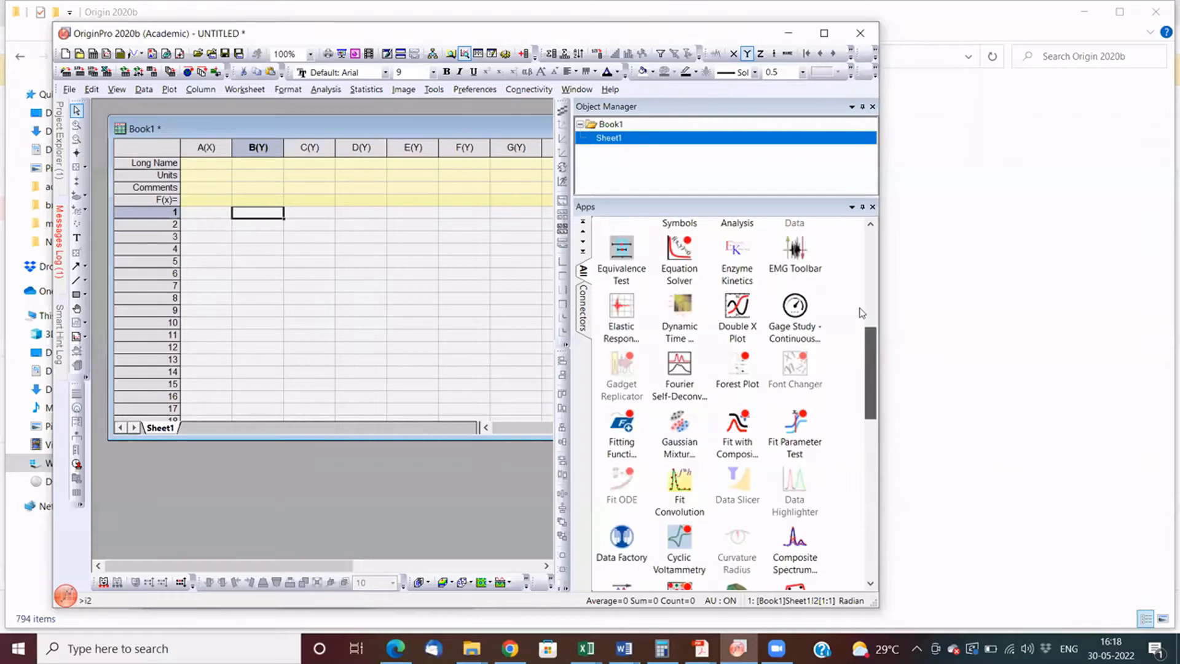
{"action": "scroll", "coordinate": [861, 293], "scroll_direction": "up", "scroll_amount": 4}
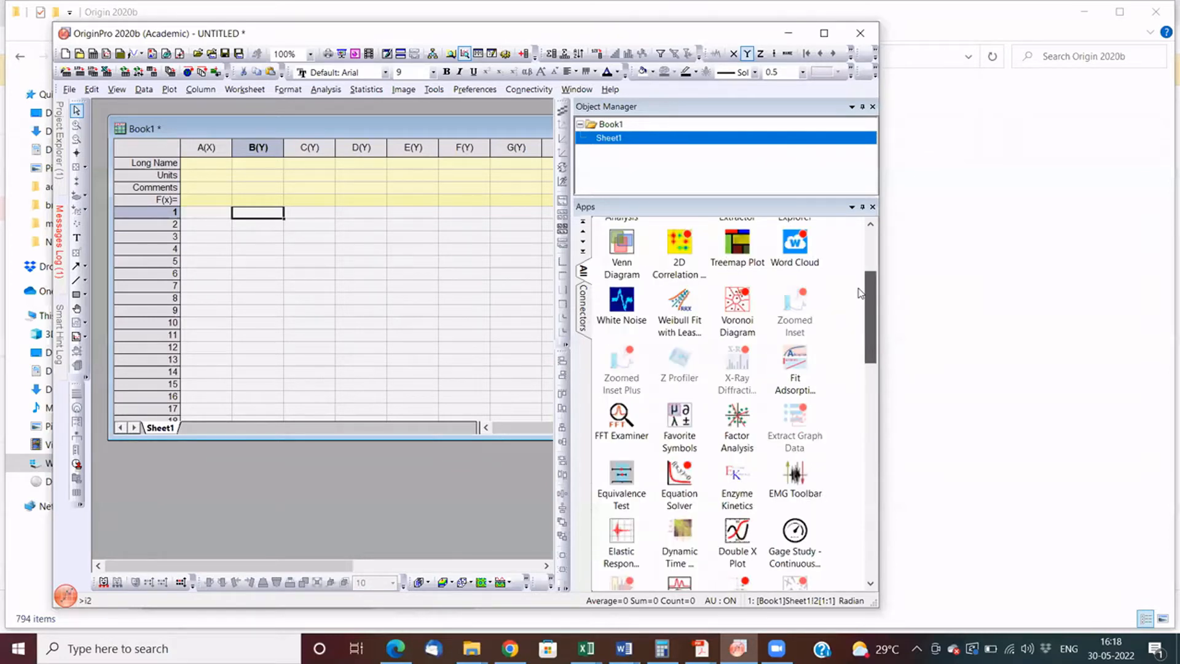
{"action": "scroll", "coordinate": [861, 293], "scroll_direction": "up", "scroll_amount": 2}
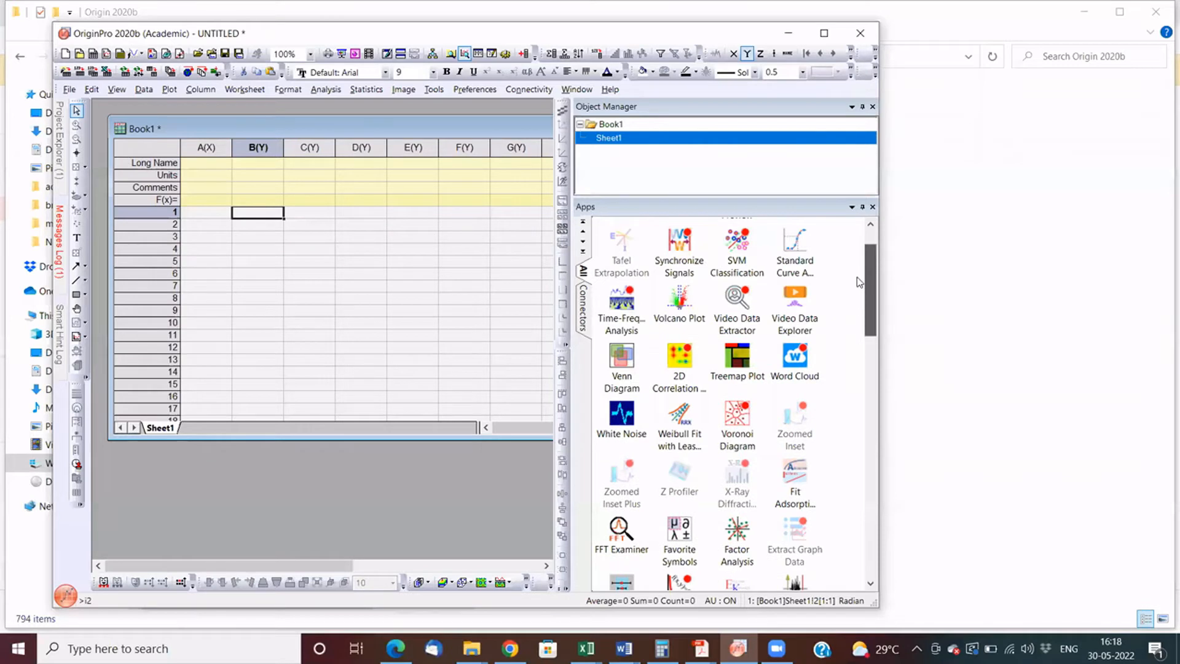
{"action": "scroll", "coordinate": [687, 233], "scroll_direction": "up", "scroll_amount": 1}
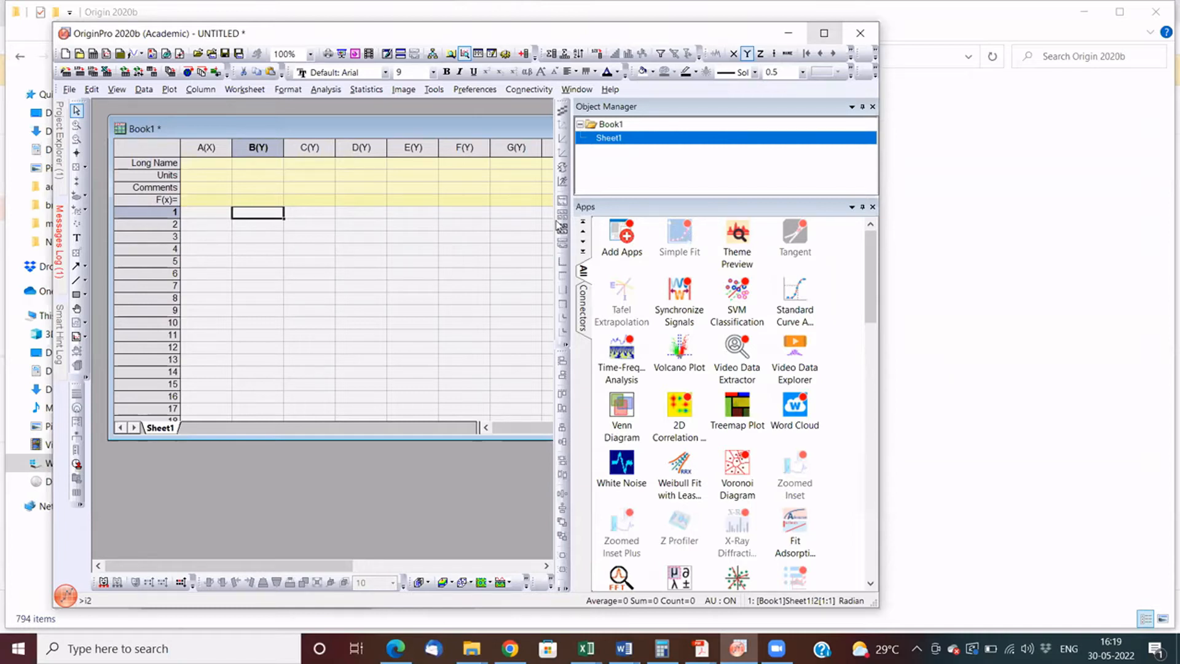
- Maximize the Origin window and the Book1 workbook, and select row 10 of column C
{"action": "left_click", "coordinate": [825, 33]}
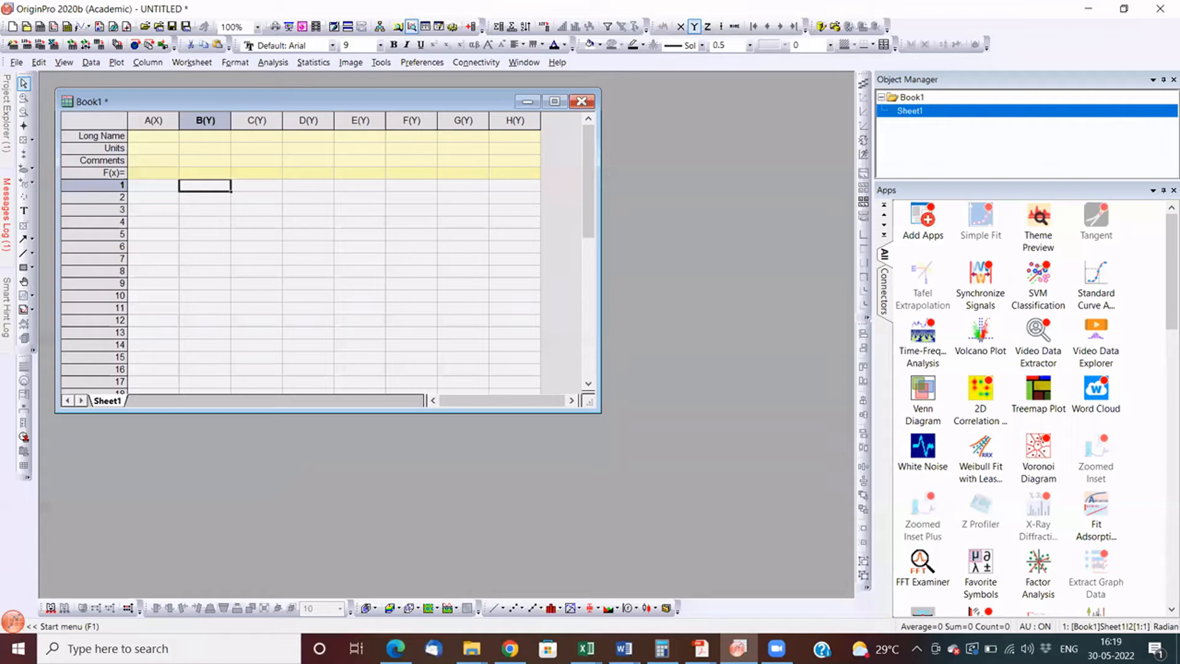
{"action": "double_click", "coordinate": [246, 98]}
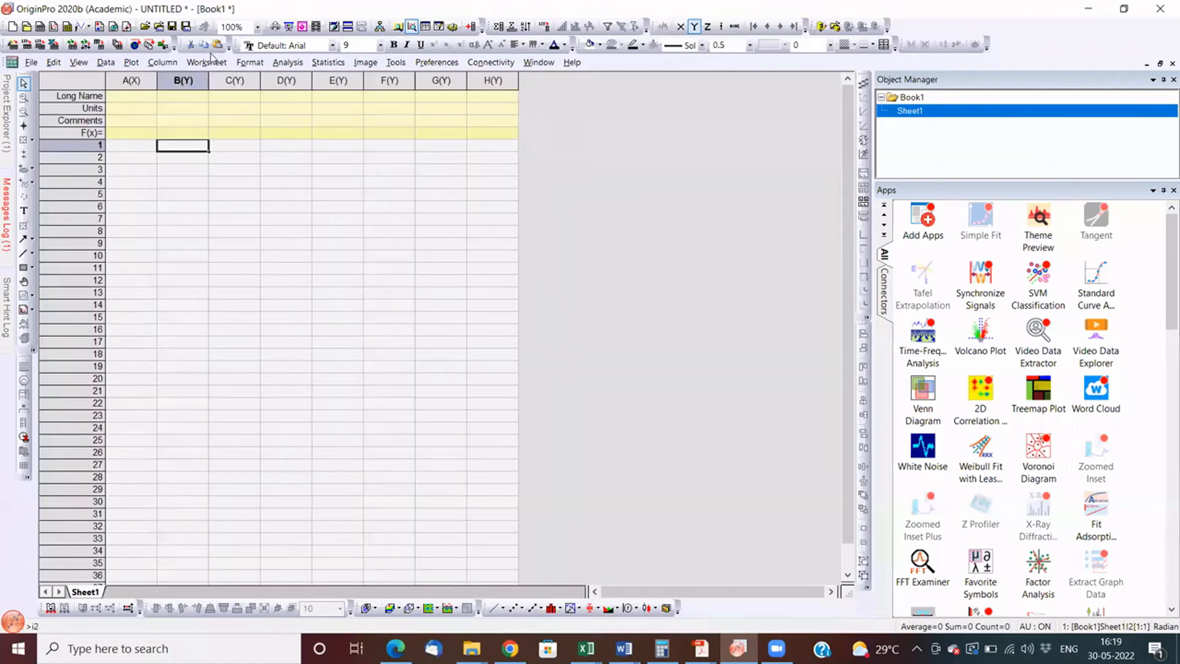
{"action": "left_click", "coordinate": [234, 256]}
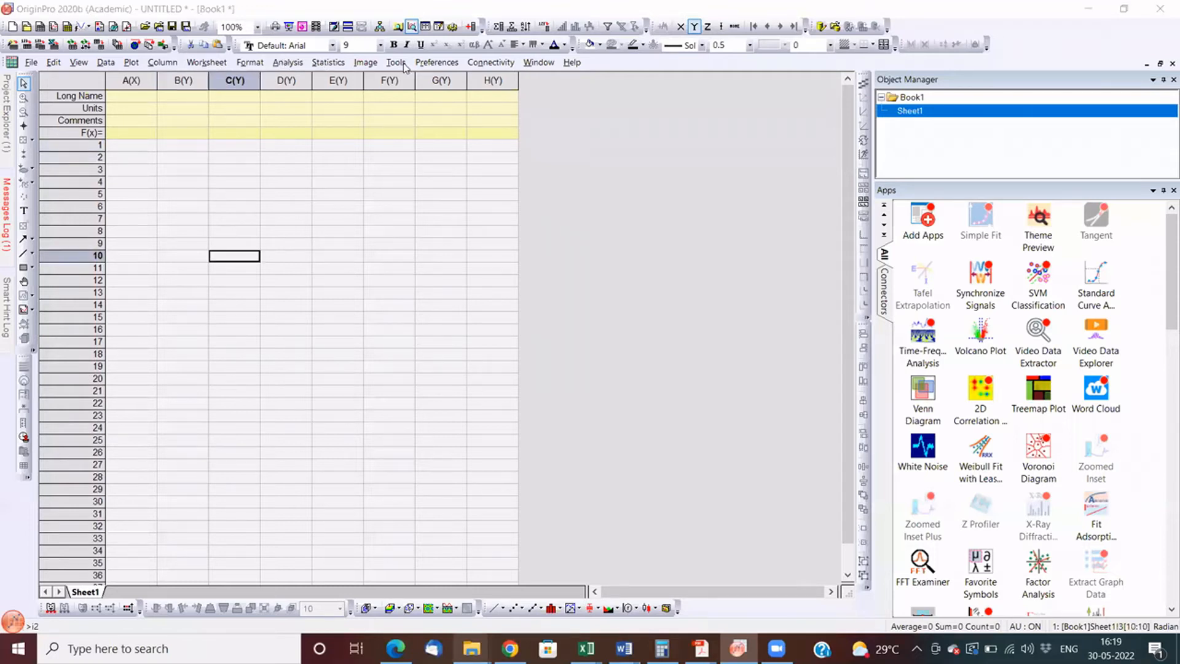
- Switch to File Explorer and open the Samples folder inside the Origin 2020b program folder
{"action": "key", "text": "alt+Tab"}
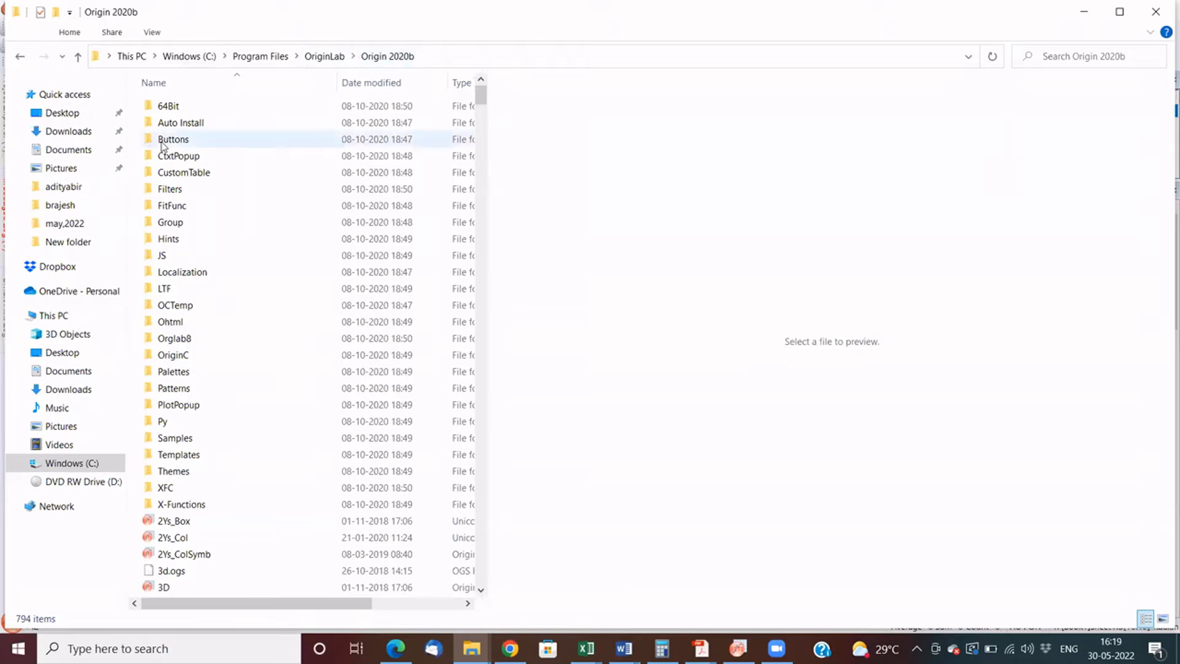
{"action": "key", "text": "s"}
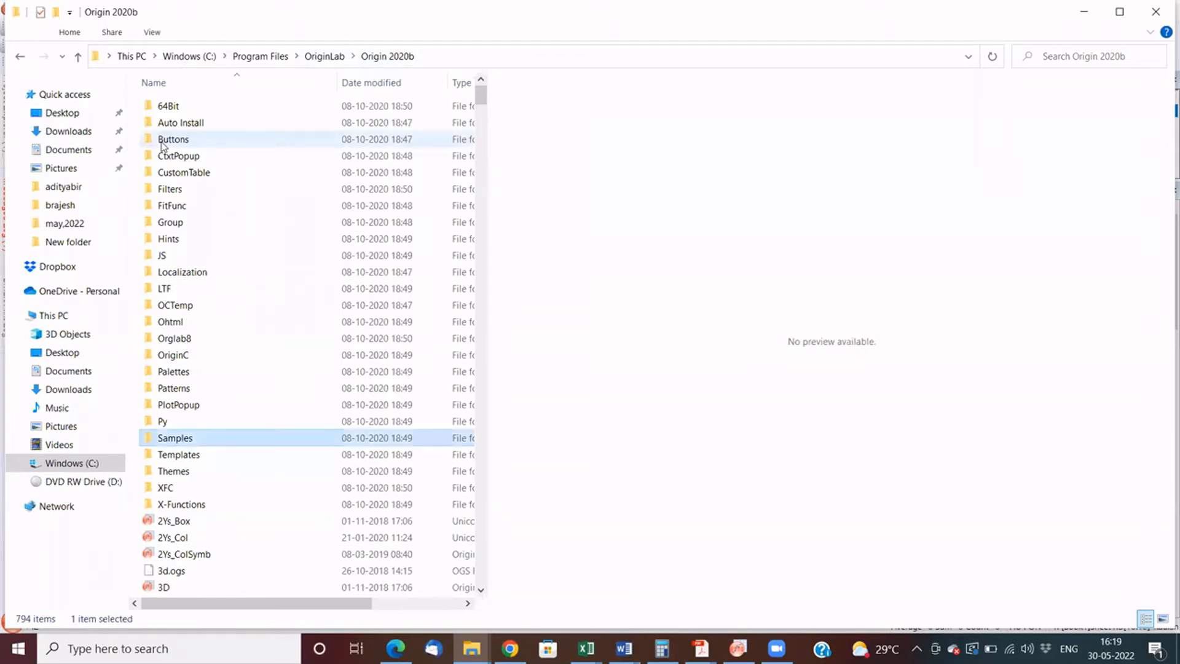
{"action": "key", "text": "Return"}
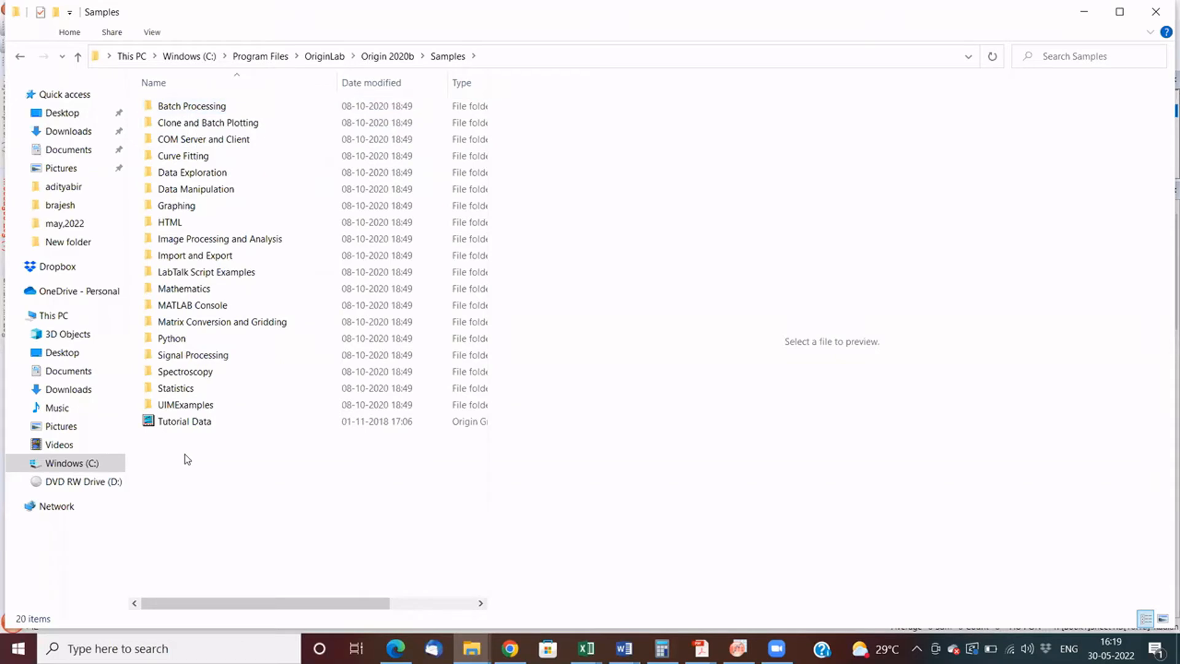
- Look through the Image Processing and Analysis and Statistics sample folders, and return to the Samples folder
{"action": "double_click", "coordinate": [203, 239]}
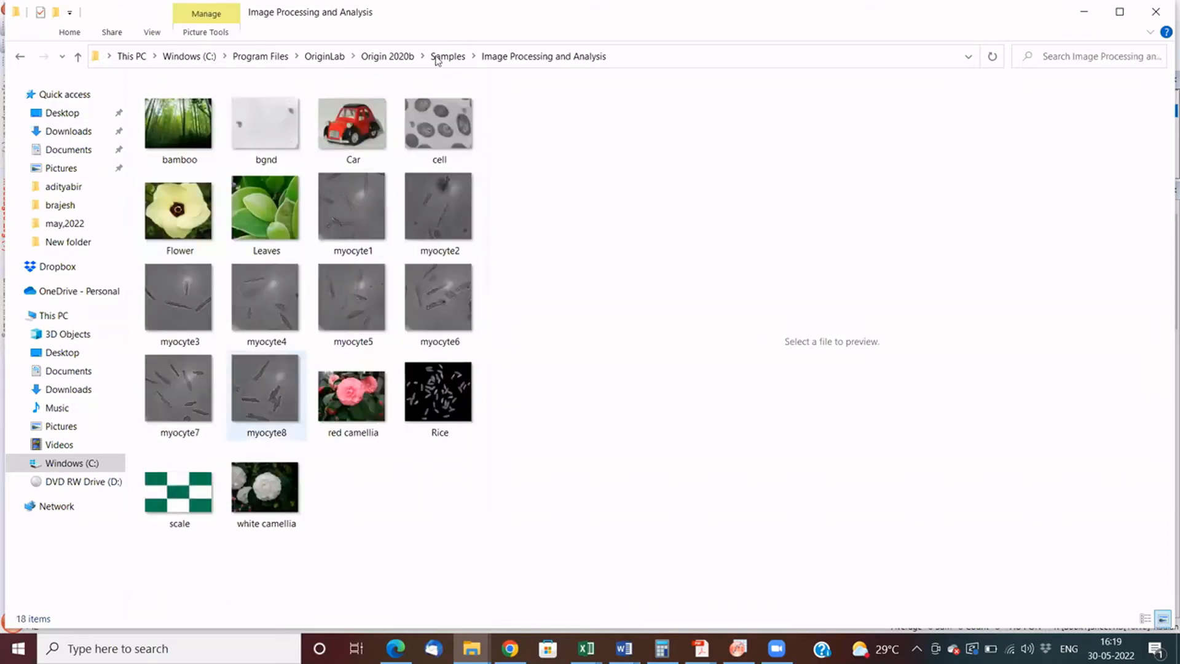
{"action": "key", "text": "alt+Up"}
{"action": "left_click", "coordinate": [190, 290]}
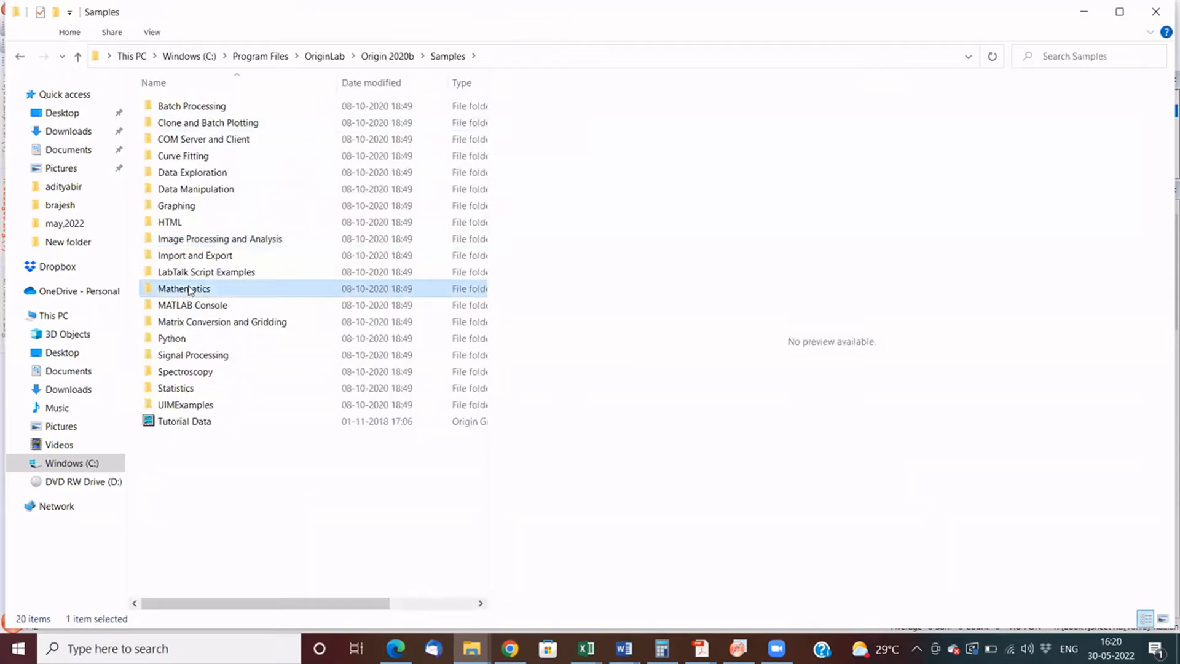
{"action": "key", "text": "s"}
{"action": "key", "text": "s"}
{"action": "key", "text": "s"}
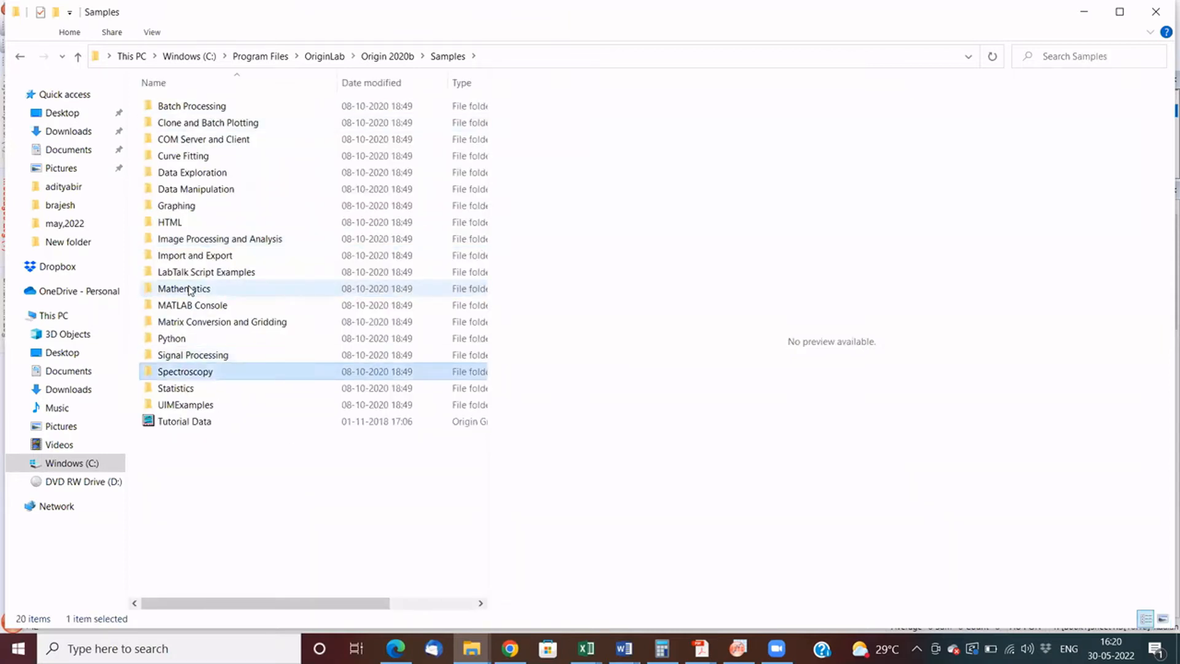
{"action": "key", "text": "Return"}
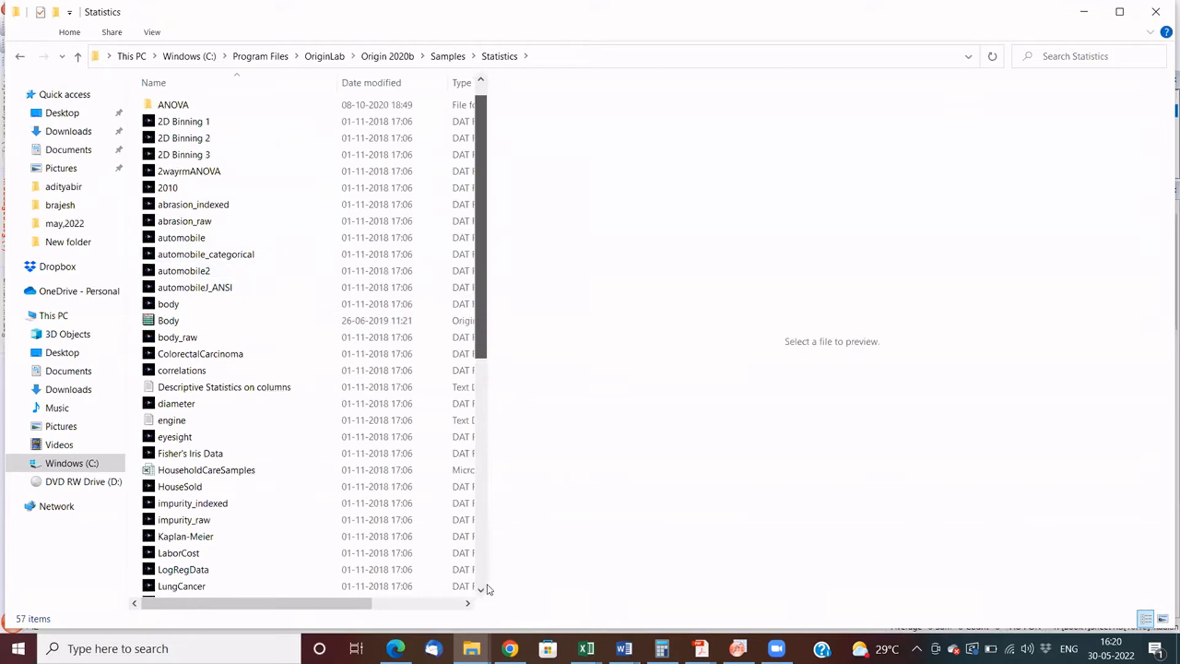
{"action": "scroll", "coordinate": [486, 589], "scroll_direction": "down", "scroll_amount": 5}
{"action": "scroll", "coordinate": [489, 589], "scroll_direction": "down", "scroll_amount": 4}
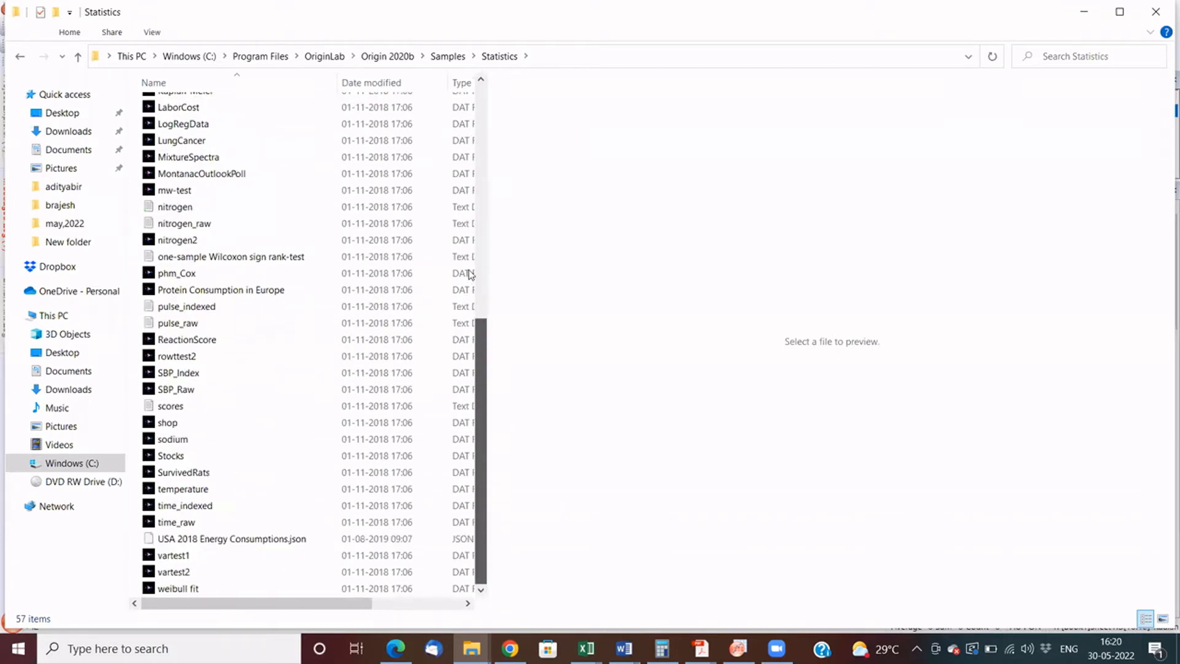
{"action": "scroll", "coordinate": [470, 274], "scroll_direction": "up", "scroll_amount": 9}
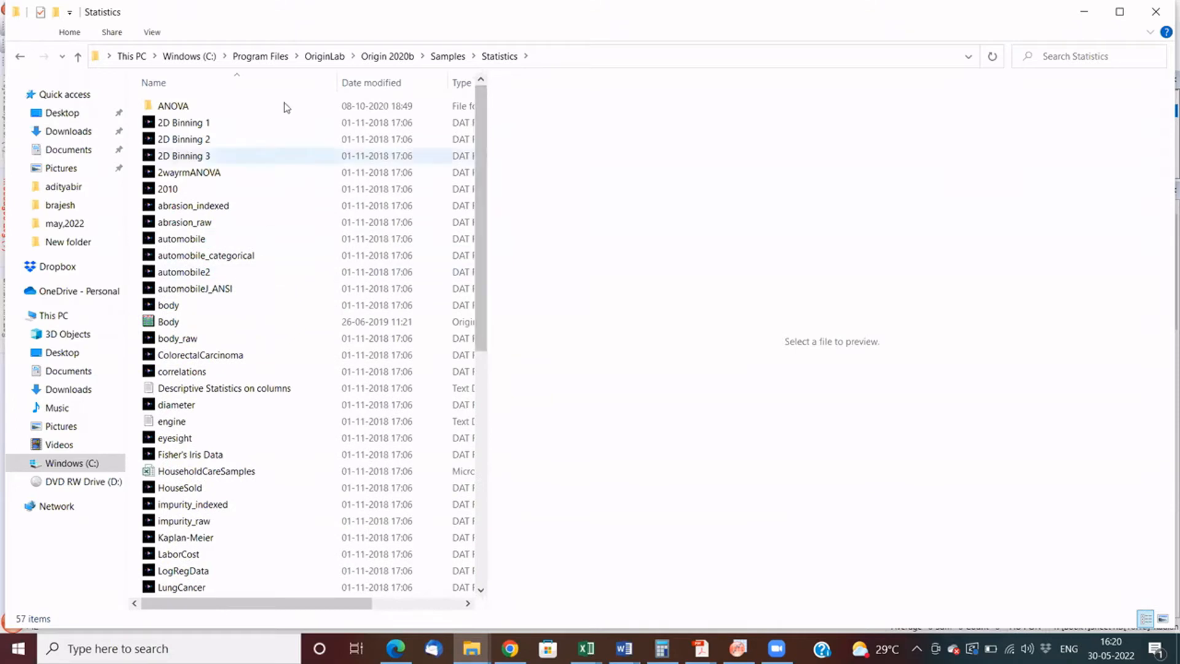
{"action": "left_click", "coordinate": [448, 56]}
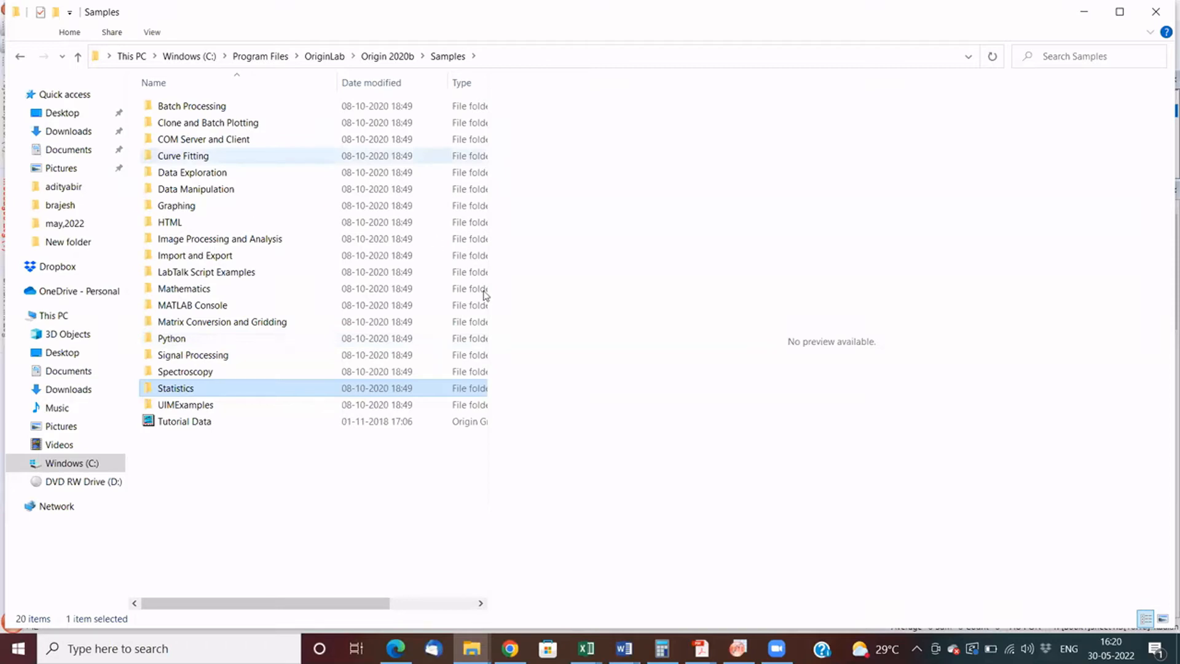
- Import the S15-125-03 data file from the Import and Export sample folder into the empty Origin workbook
{"action": "double_click", "coordinate": [195, 255]}
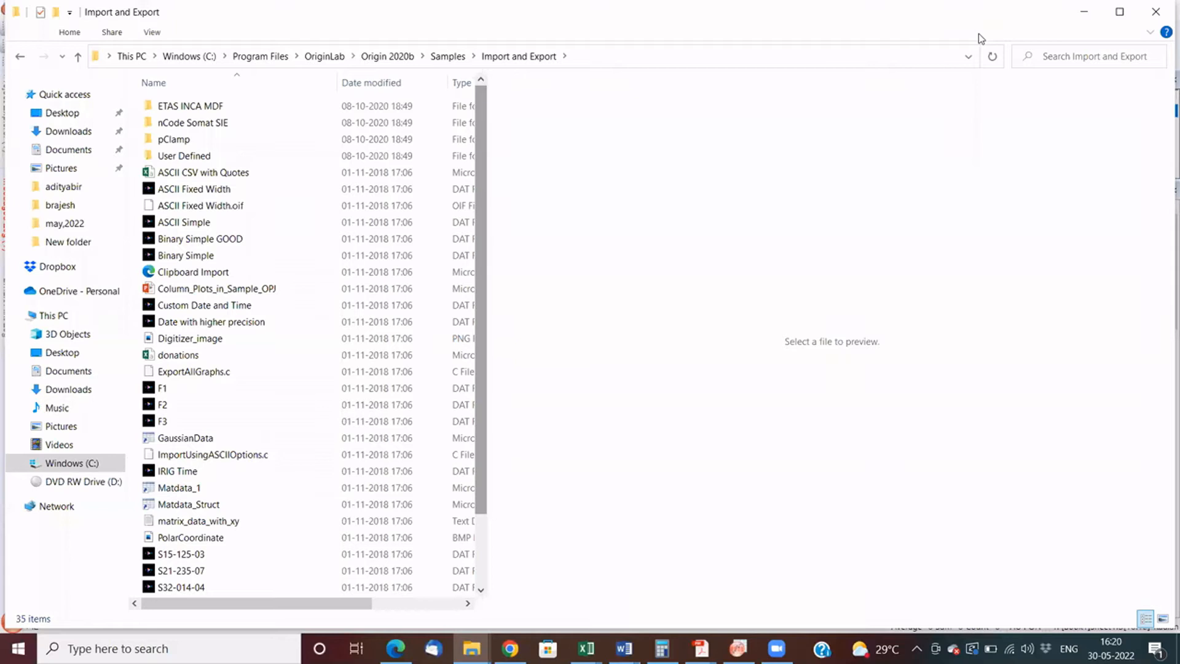
{"action": "scroll", "coordinate": [345, 441], "scroll_direction": "down", "scroll_amount": 3}
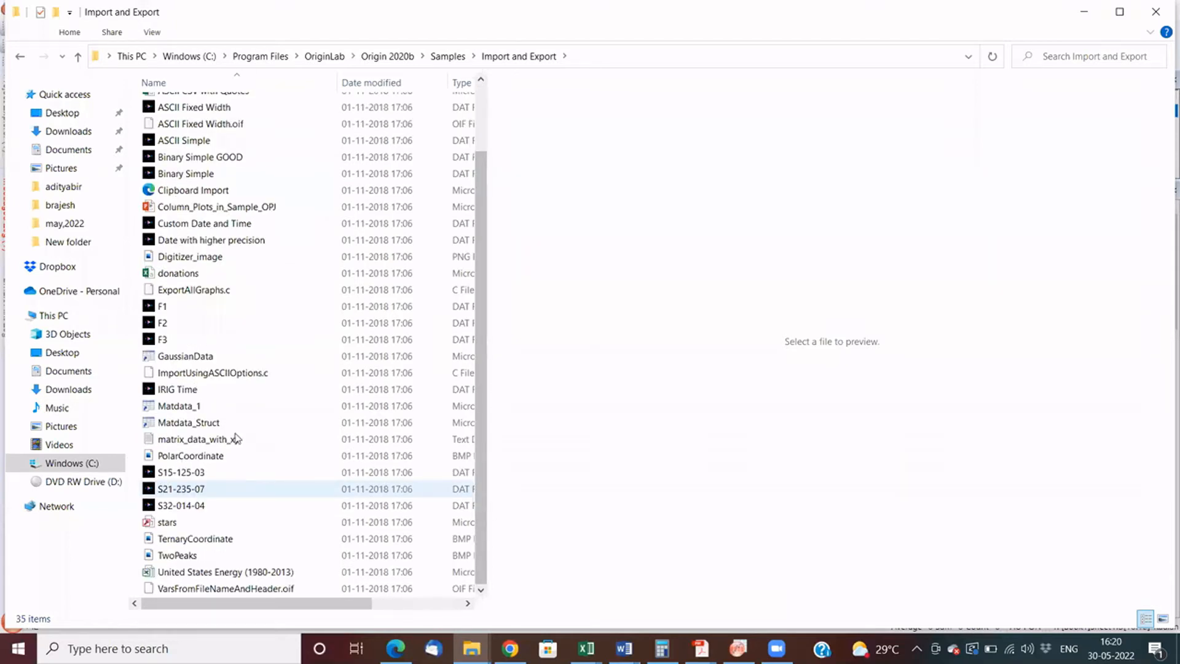
{"action": "left_click_drag", "start_coordinate": [188, 472], "coordinate": [556, 424]}
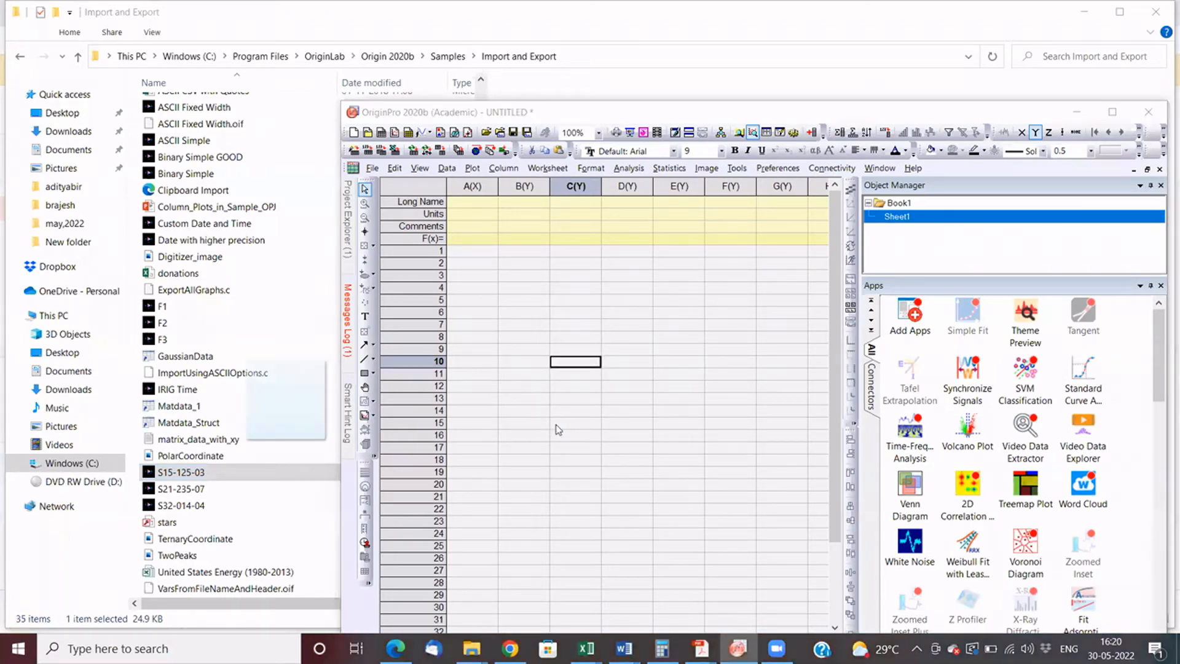
- Import the S21-235-07 and S32-014-04 data files together into Origin
{"action": "left_click", "coordinate": [185, 489]}
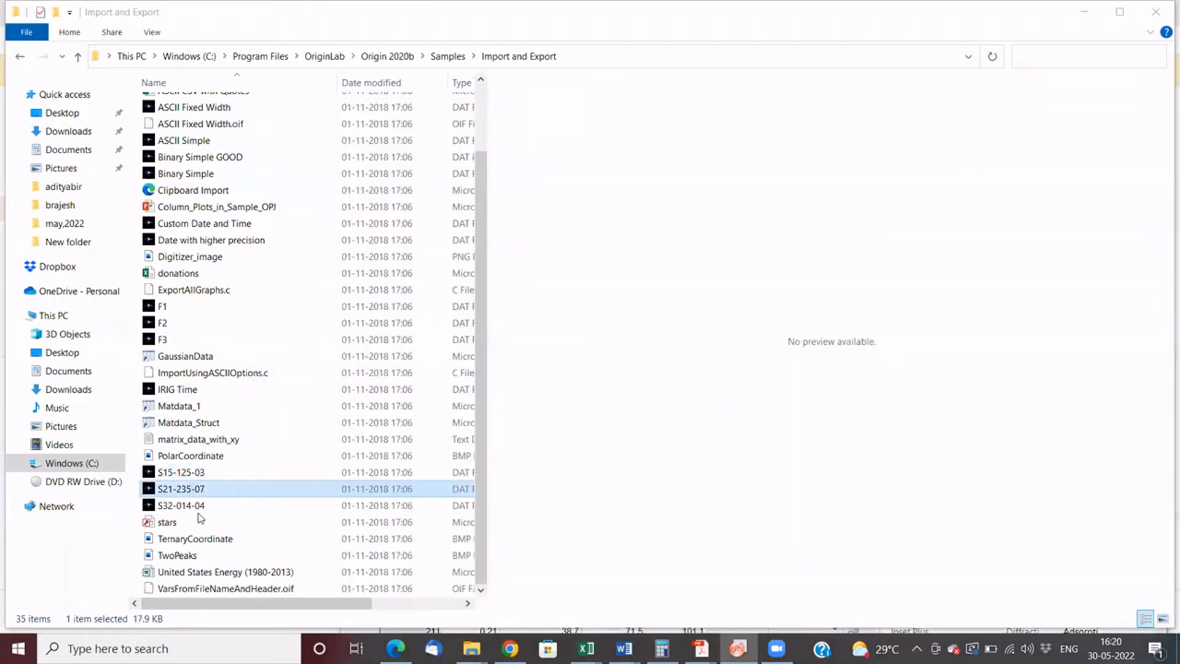
{"action": "left_click", "coordinate": [198, 510], "text": "ctrl"}
{"action": "key", "text": "alt"}
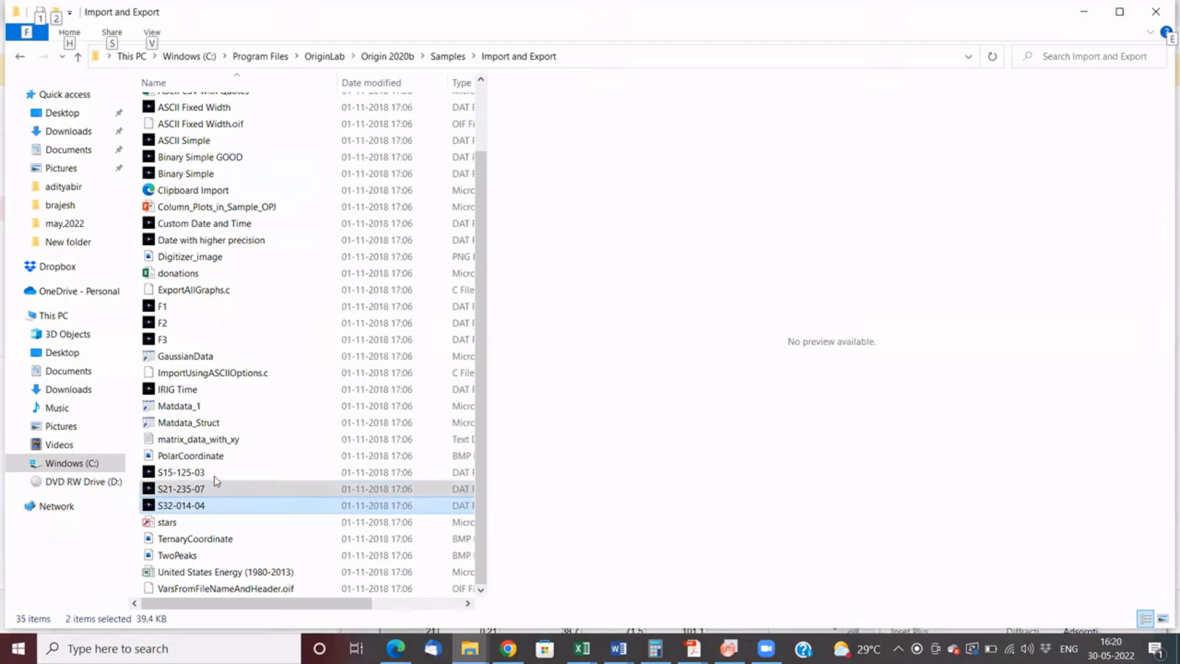
{"action": "left_click_drag", "start_coordinate": [237, 490], "coordinate": [689, 416]}
- Switch to Origin and examine the file formats available for importing data from a file
{"action": "key", "text": "alt+Tab"}
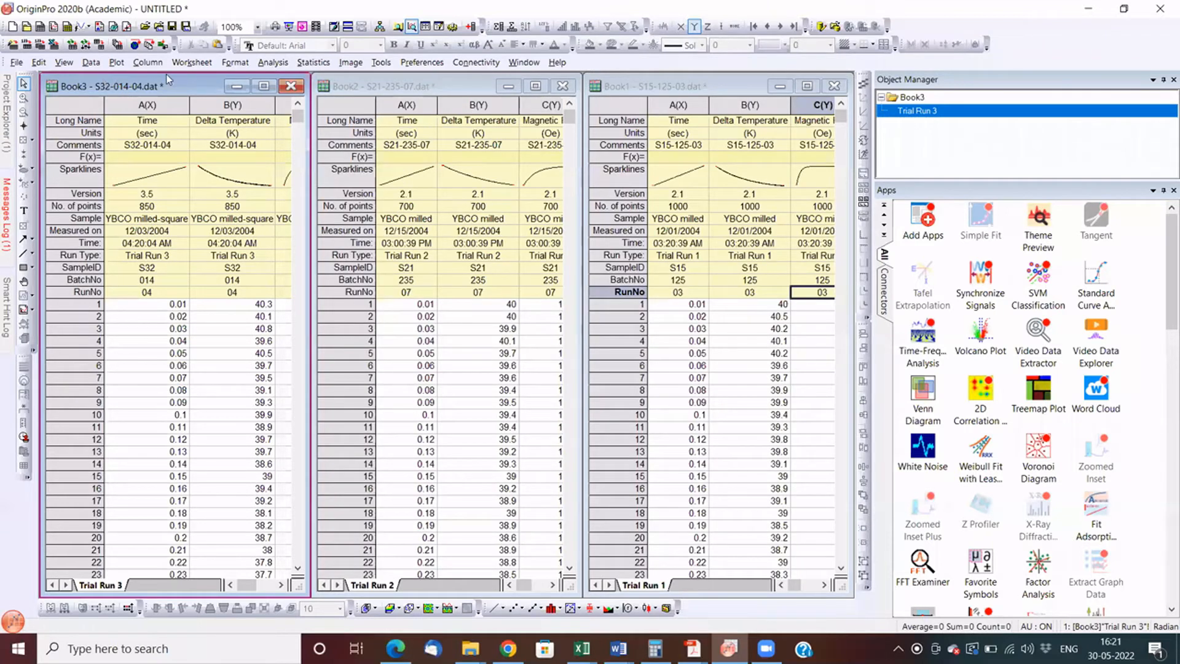
{"action": "left_click", "coordinate": [117, 63]}
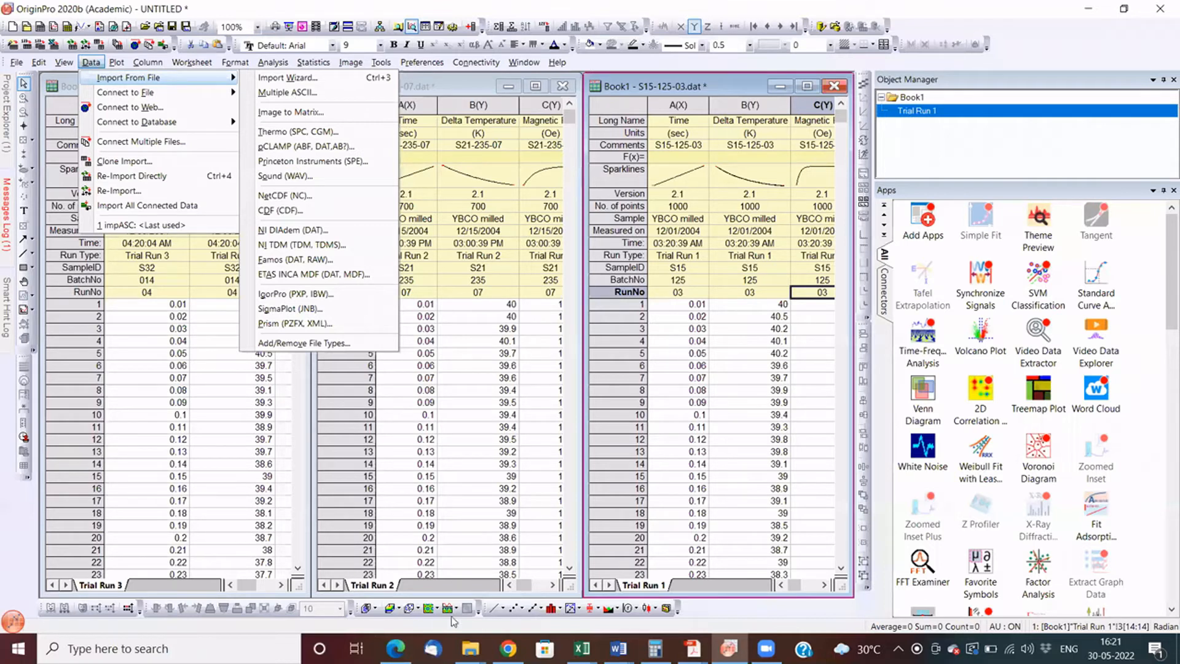
- Open the S15-125-03 data file from the Import and Export folder in Notepad and examine its header information lines
{"action": "left_click", "coordinate": [509, 580]}
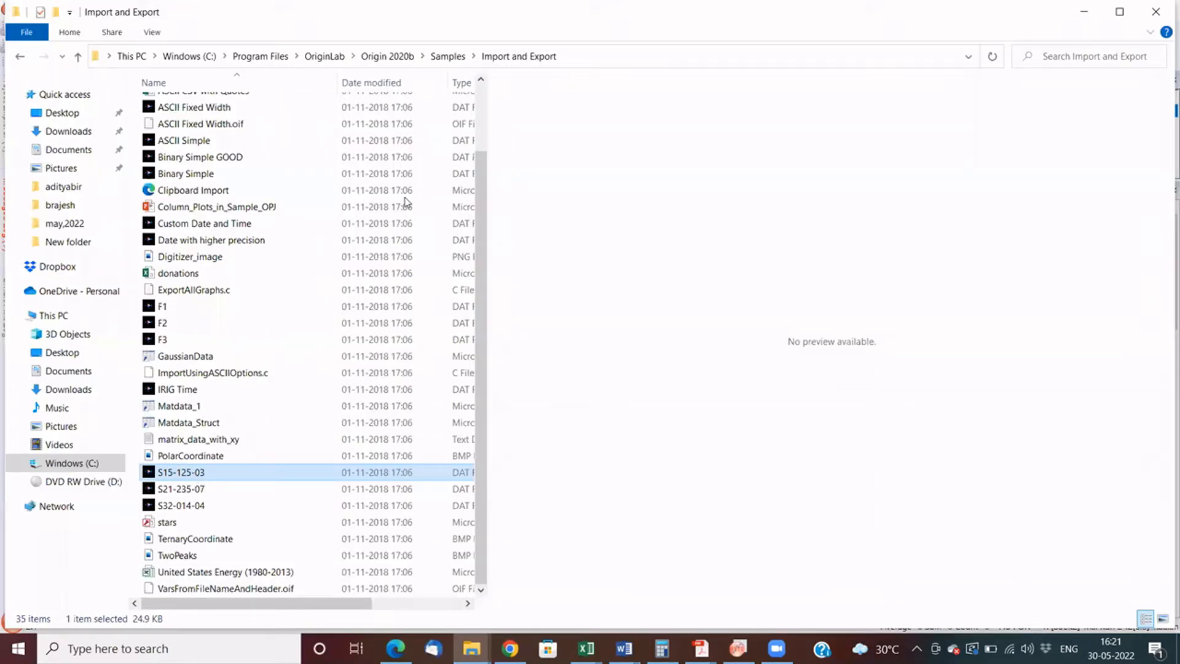
{"action": "key", "text": "shift+F10"}
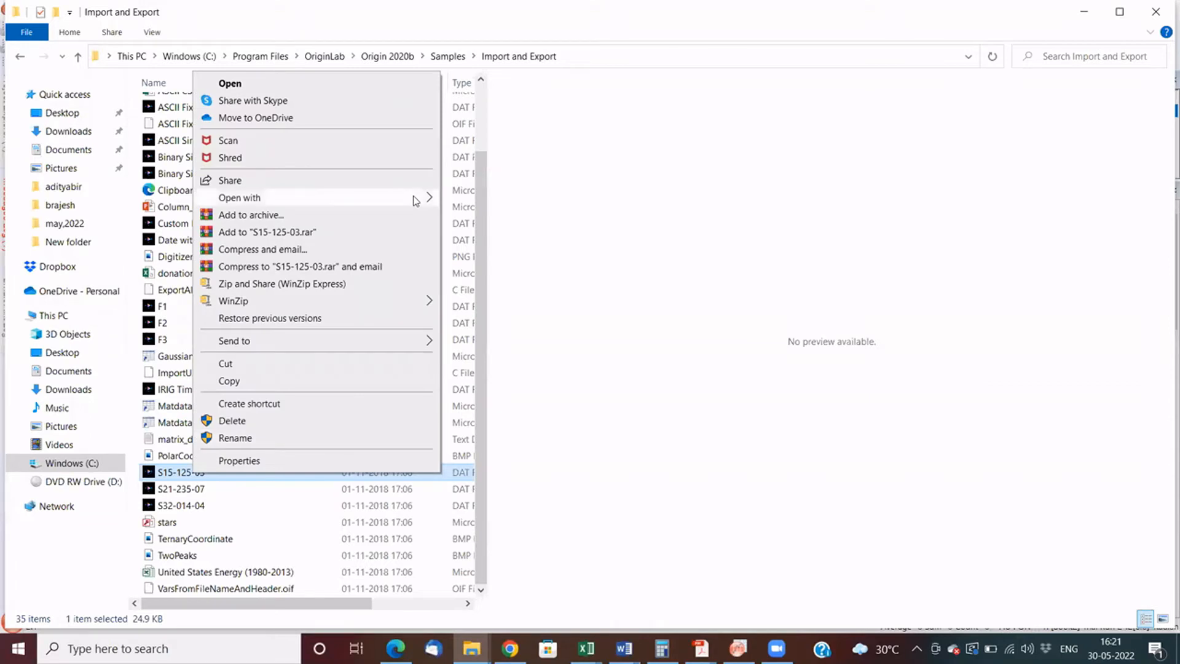
{"action": "left_click", "coordinate": [471, 196]}
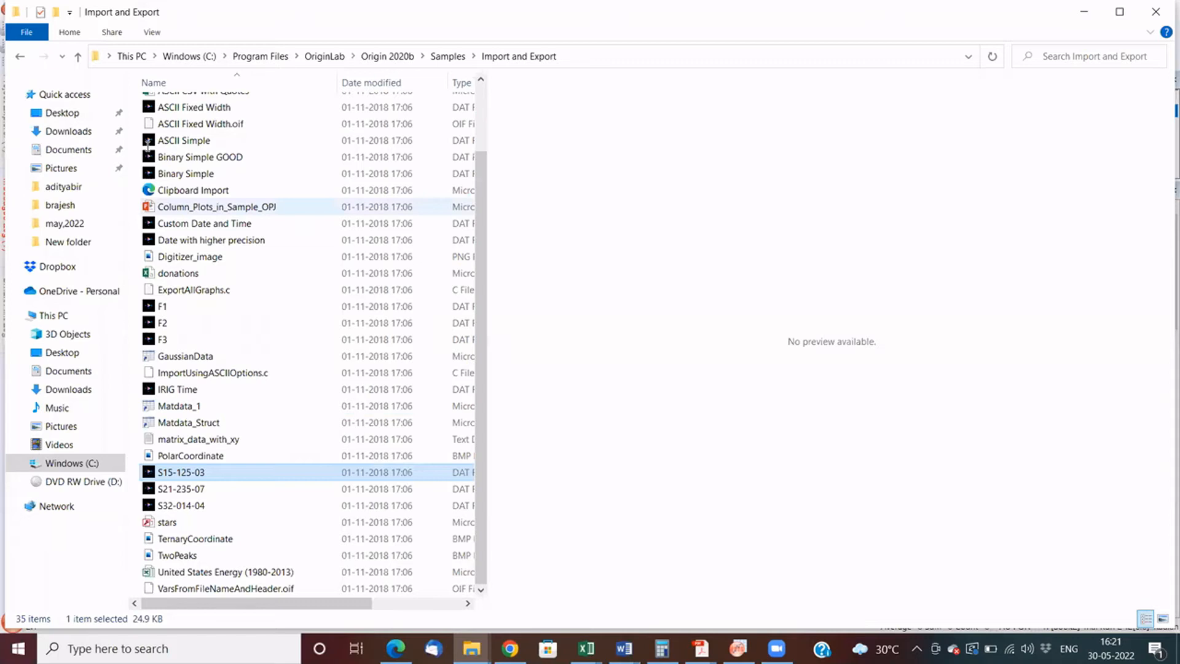
{"action": "left_click_drag", "start_coordinate": [263, 176], "coordinate": [147, 133]}
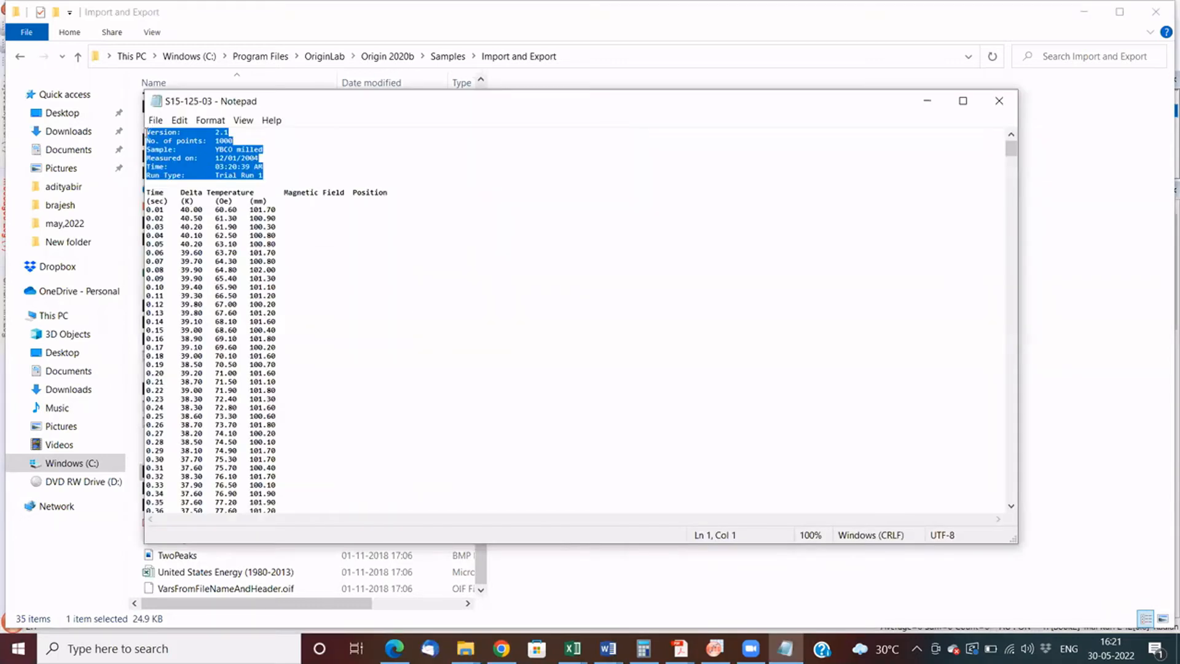
{"action": "left_click", "coordinate": [271, 174]}
{"action": "left_click", "coordinate": [142, 139], "text": "shift"}
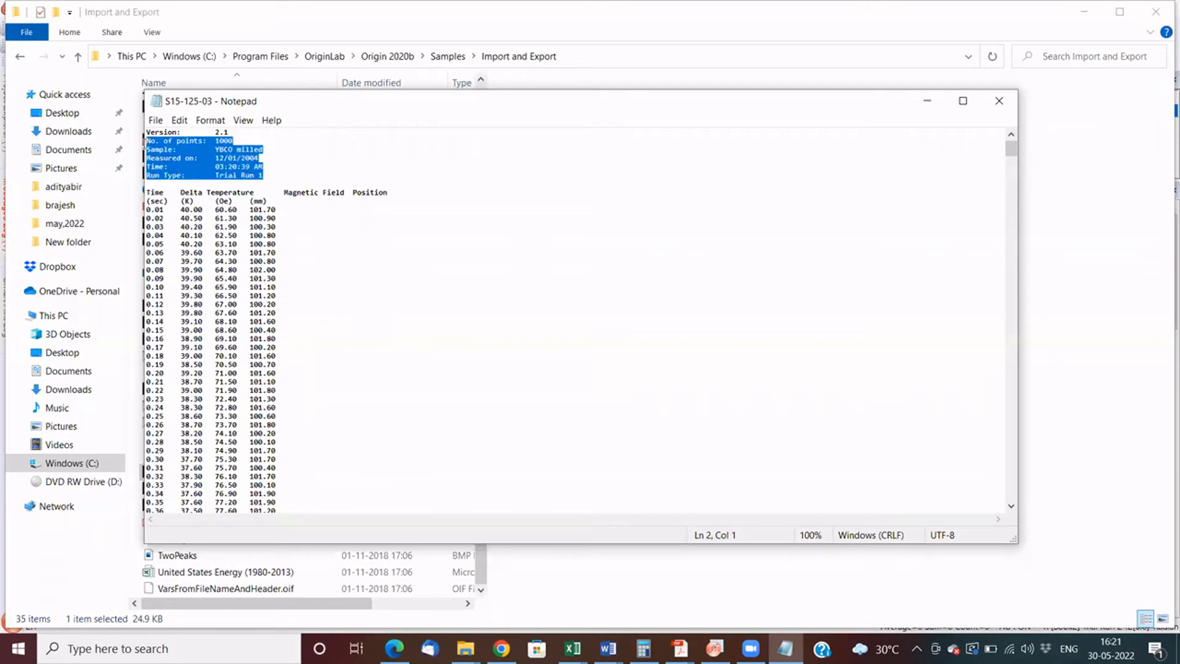
{"action": "key", "text": "shift+Up"}
{"action": "left_click", "coordinate": [155, 196]}
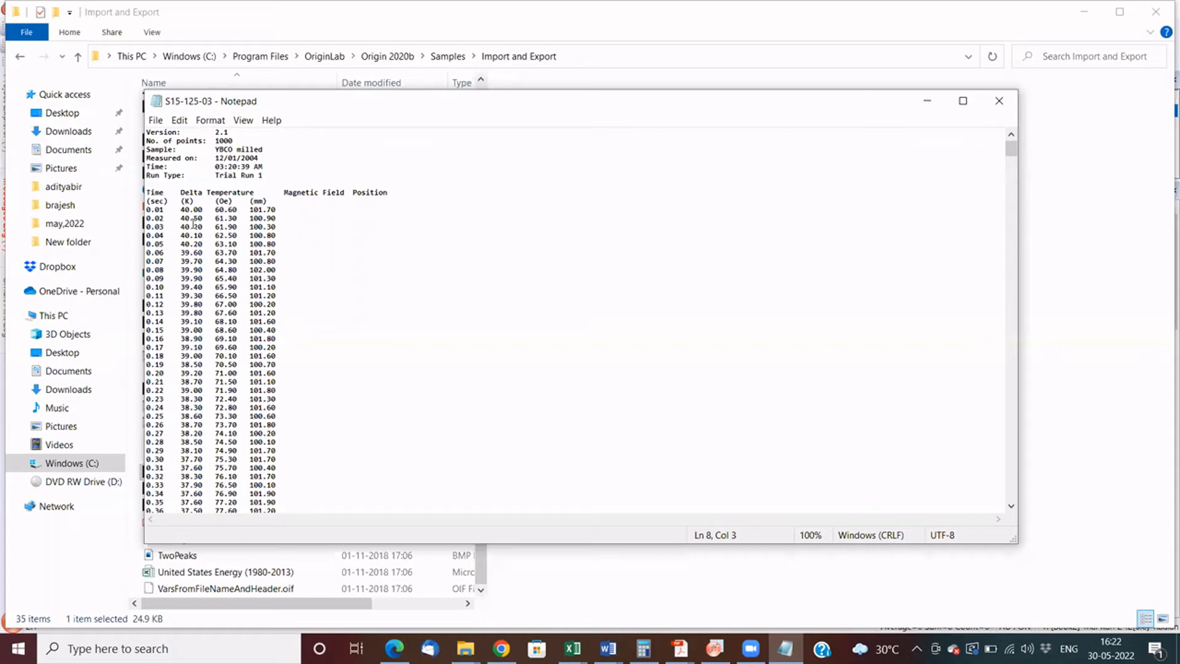
- Examine the units line and the first data rows of the S15-125-03 text file, and close Notepad
{"action": "left_click", "coordinate": [268, 219]}
{"action": "left_click_drag", "start_coordinate": [169, 205], "coordinate": [146, 201]}
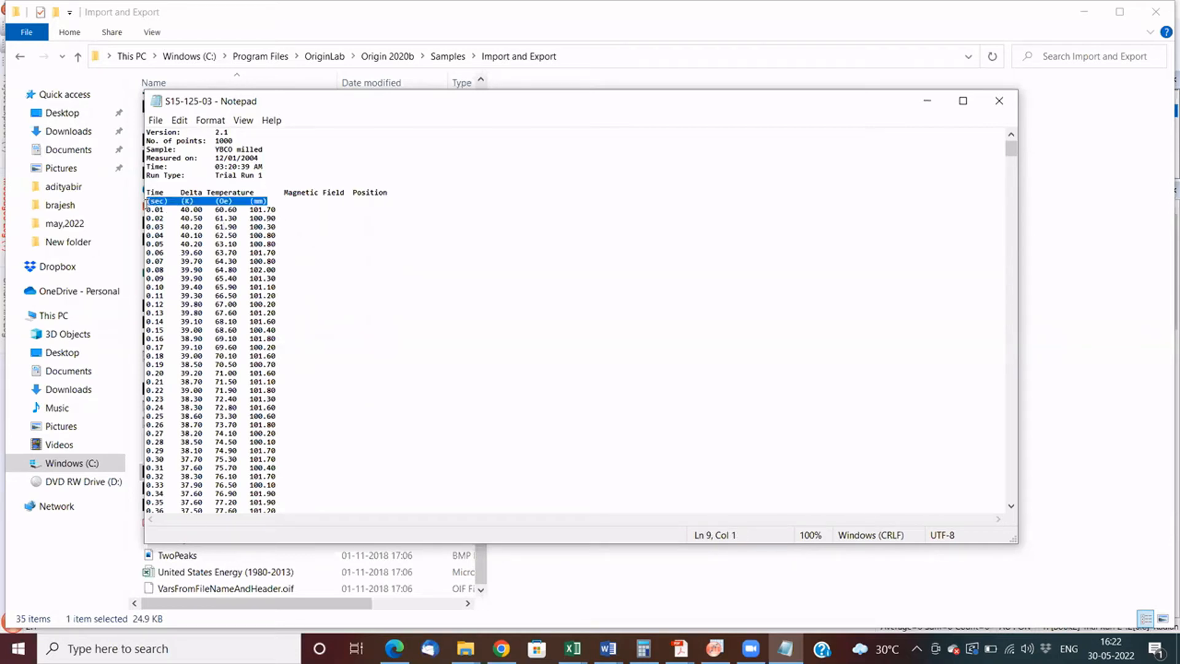
{"action": "left_click", "coordinate": [181, 250]}
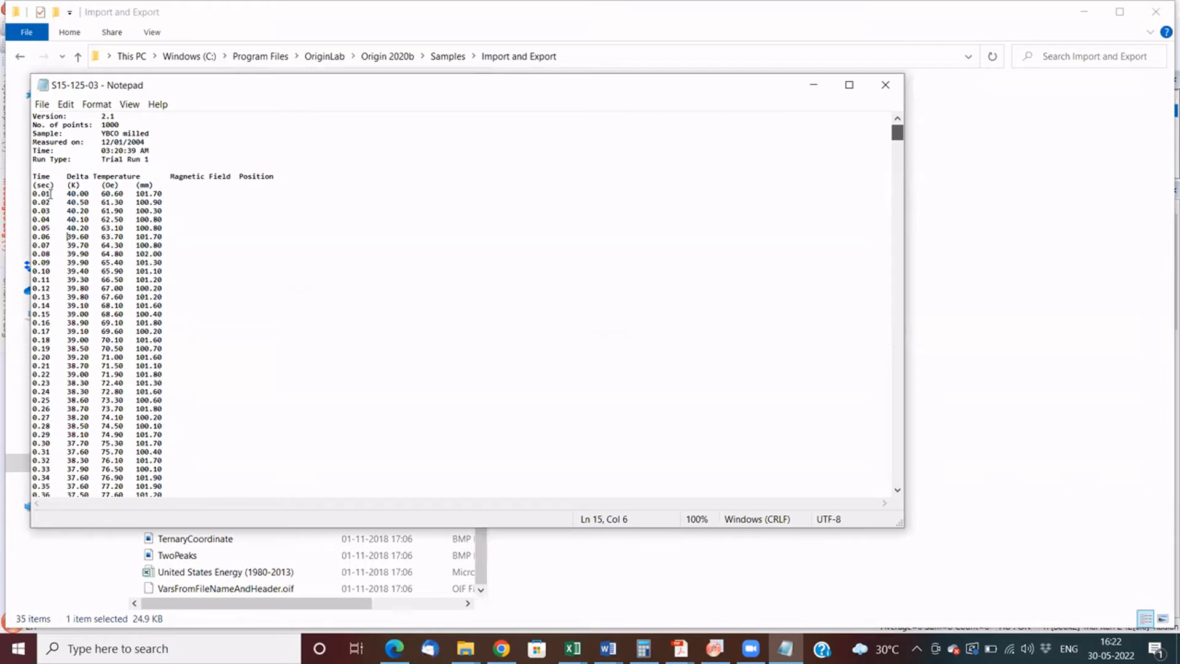
{"action": "double_click", "coordinate": [60, 194]}
{"action": "key", "text": "alt+F4"}
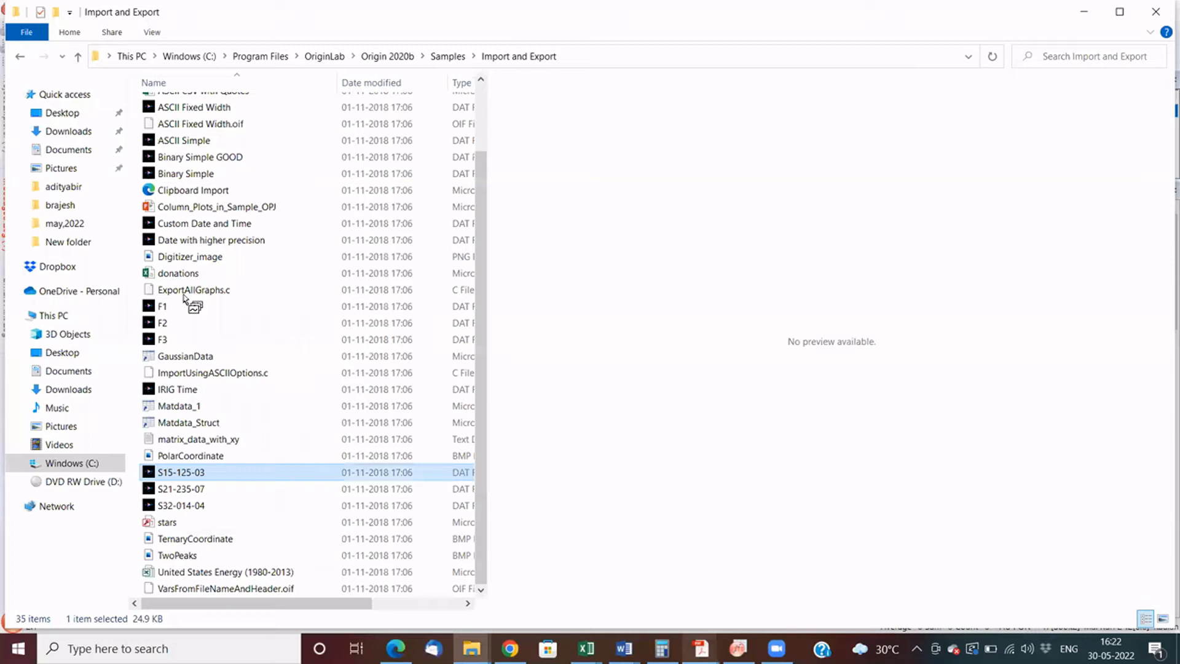
- Switch to Origin and examine the first-row values across the Time, Delta Temperature and Magnetic Field columns of the S32-014-04 worksheet
{"action": "key", "text": "alt+Tab"}
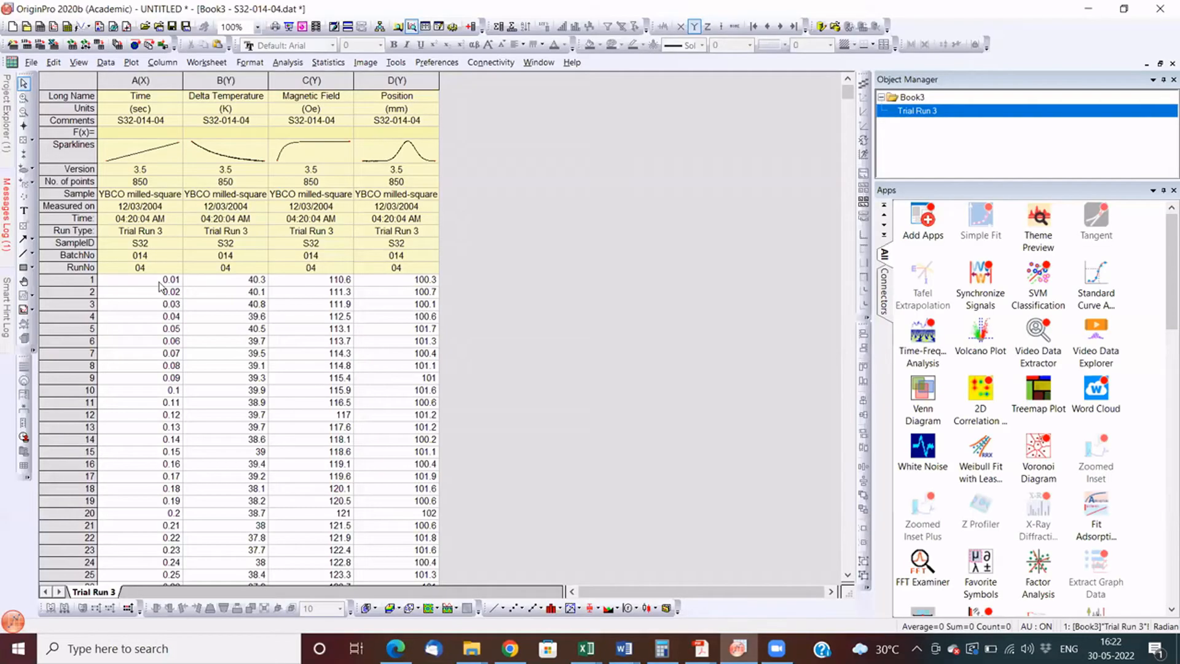
{"action": "left_click", "coordinate": [223, 288]}
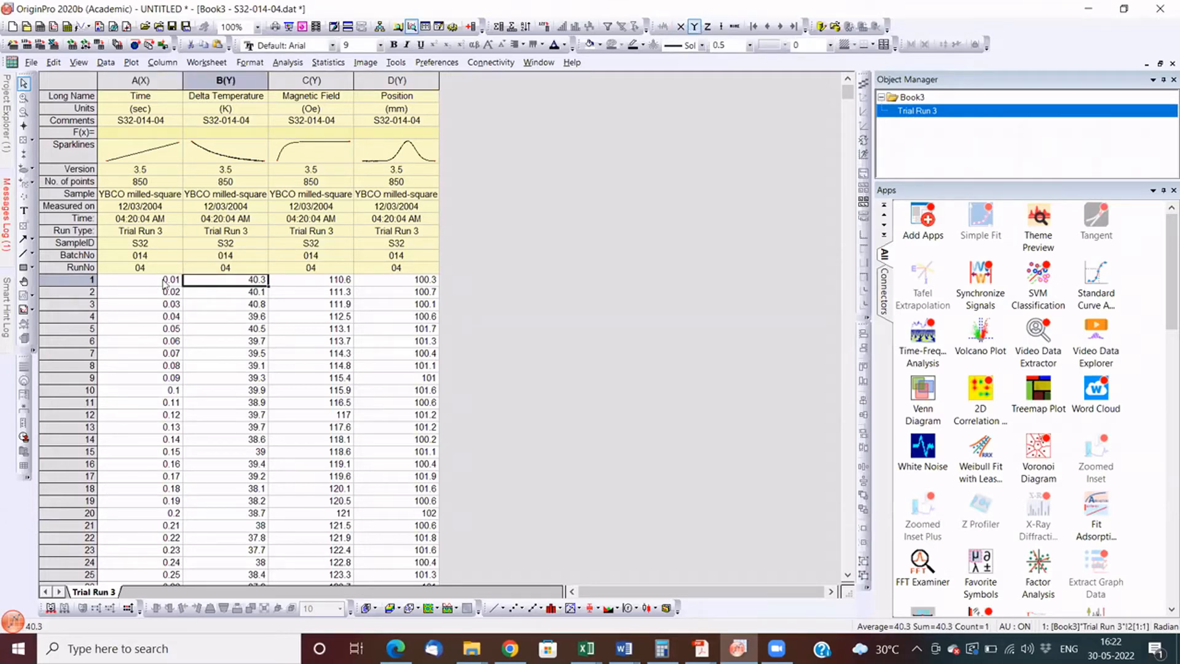
{"action": "key", "text": "Right"}
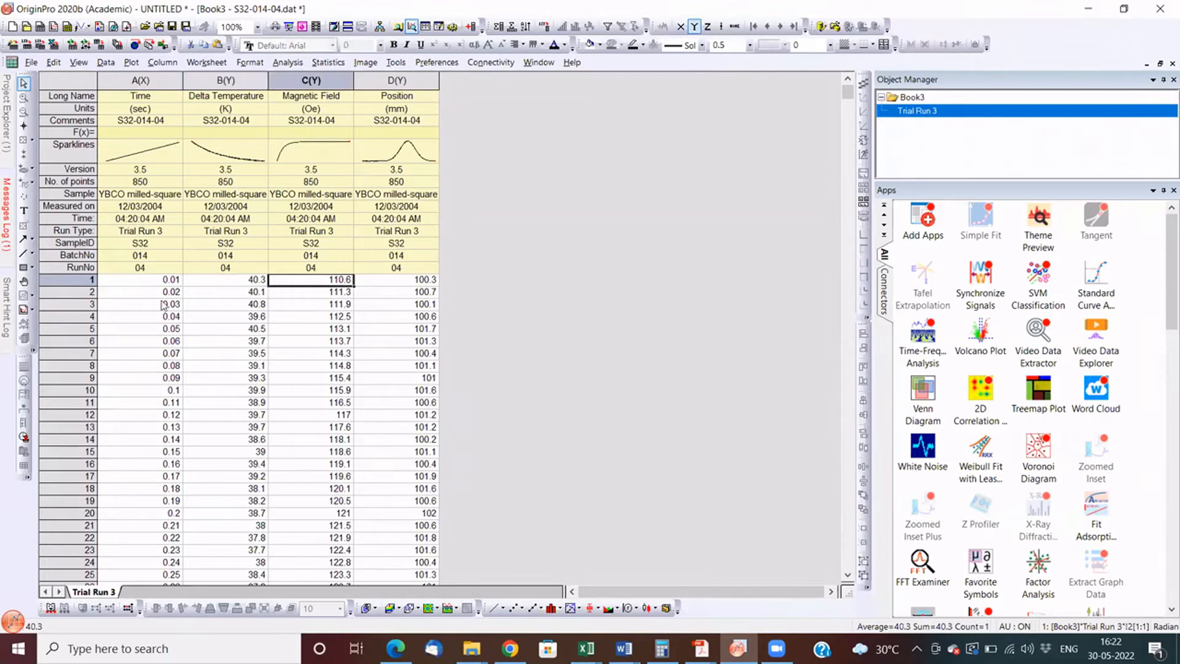
{"action": "key", "text": "Left"}
{"action": "key", "text": "Left"}
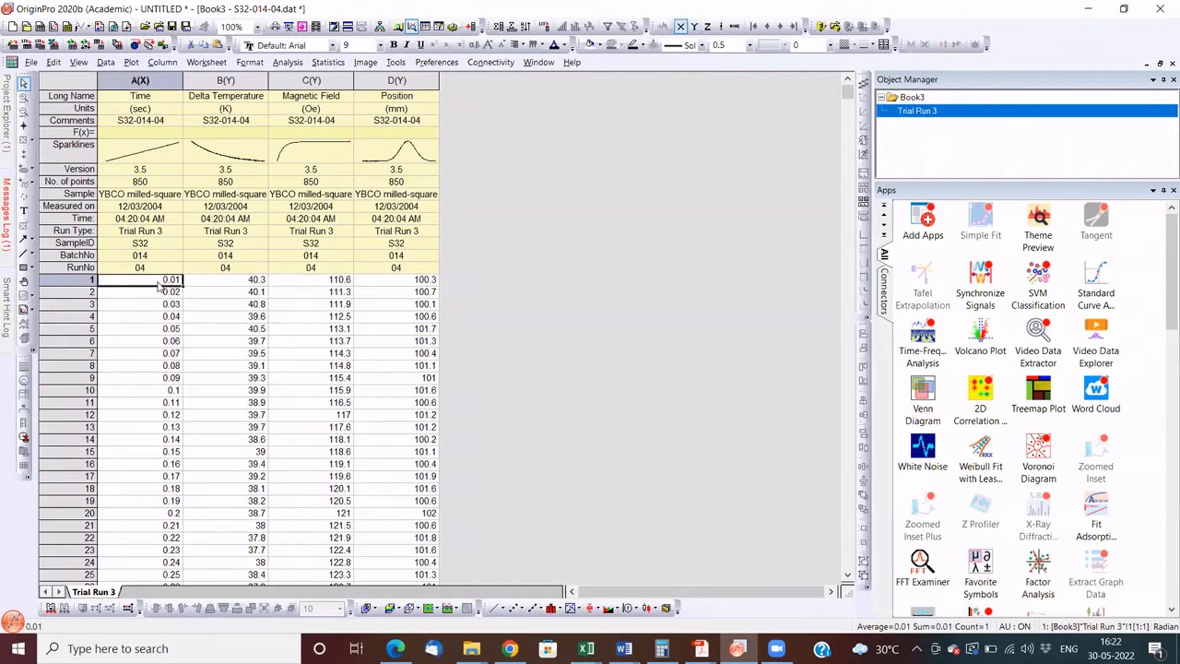
{"action": "mouse_move", "coordinate": [200, 291]}
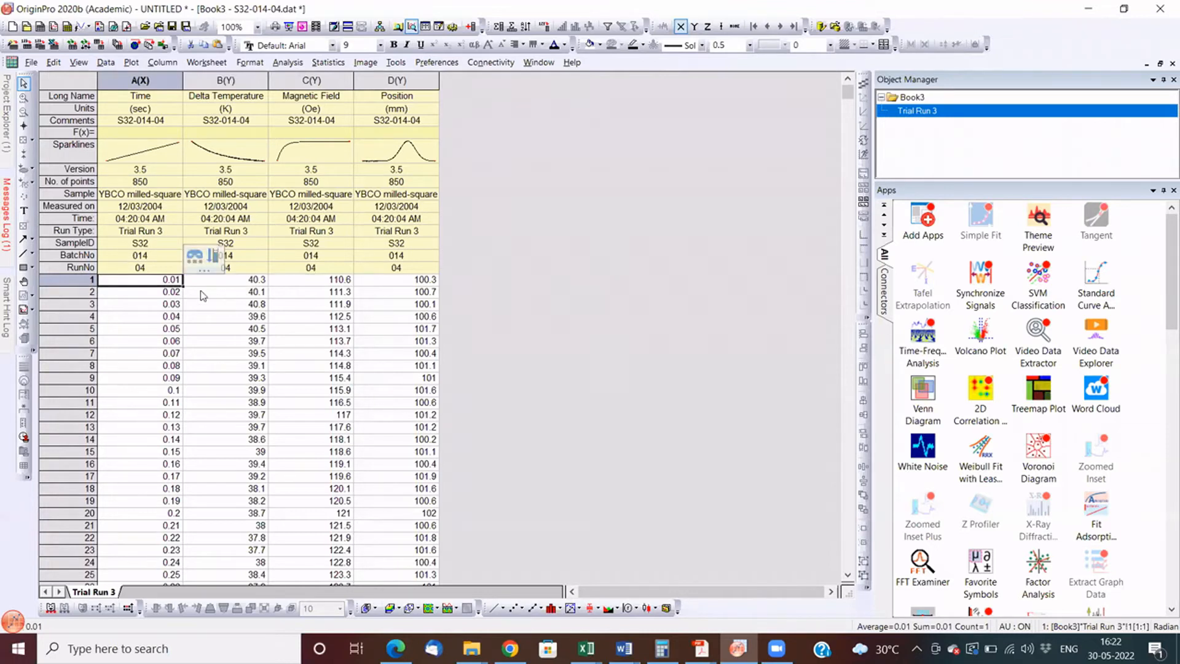
{"action": "left_click", "coordinate": [335, 282]}
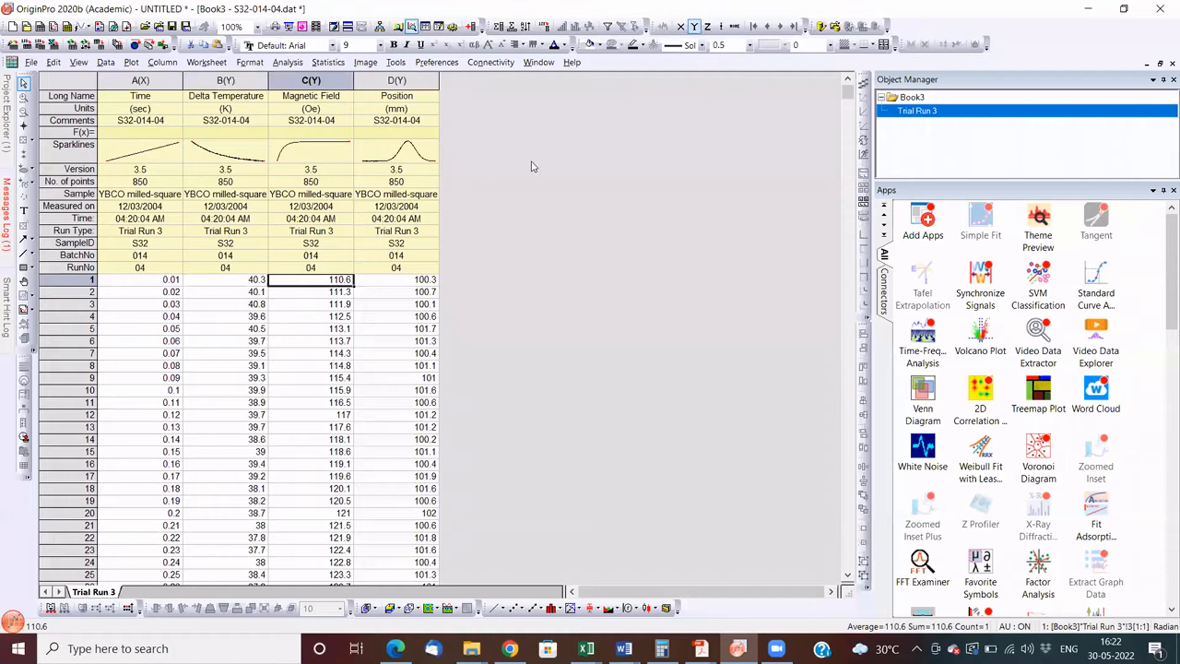
- Examine the Long Name, Comments and Sparklines label rows of the S32-014-04 worksheet, including the Delta Temperature sparkline
{"action": "left_click", "coordinate": [141, 80]}
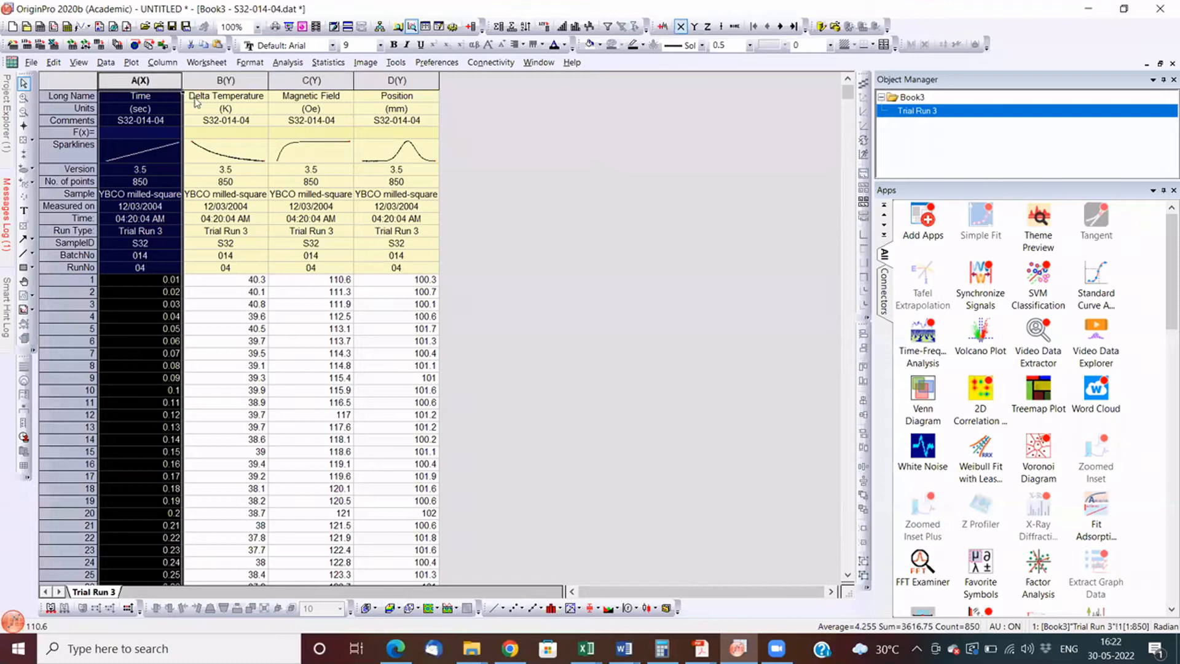
{"action": "left_click", "coordinate": [154, 96]}
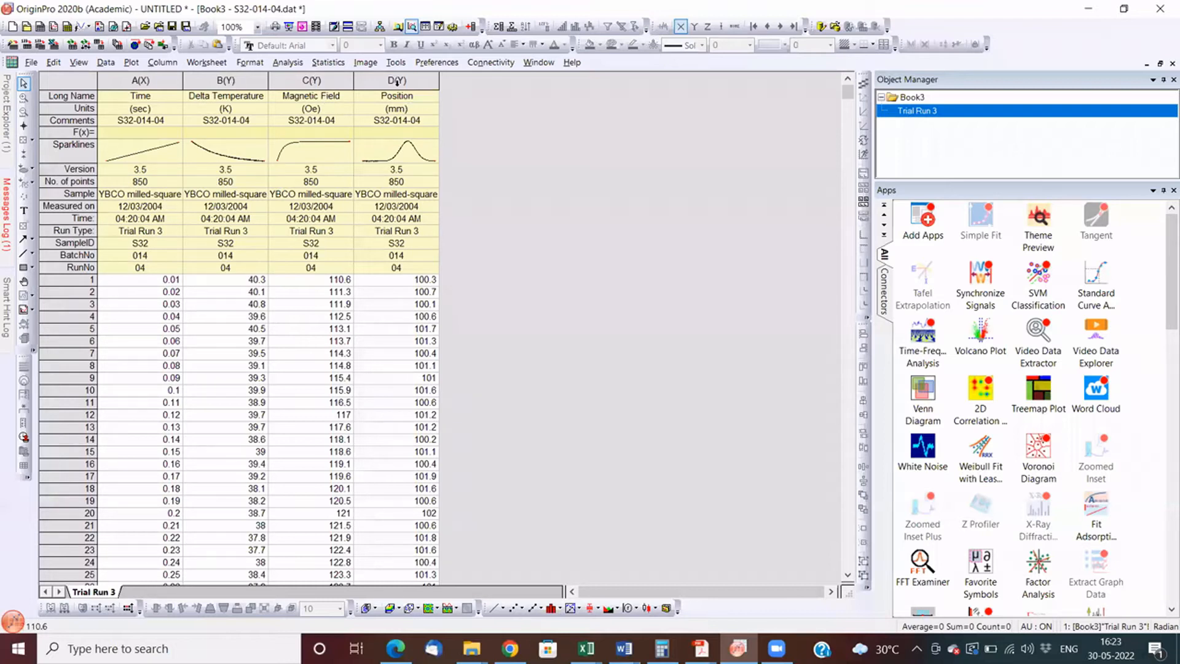
{"action": "left_click", "coordinate": [311, 96]}
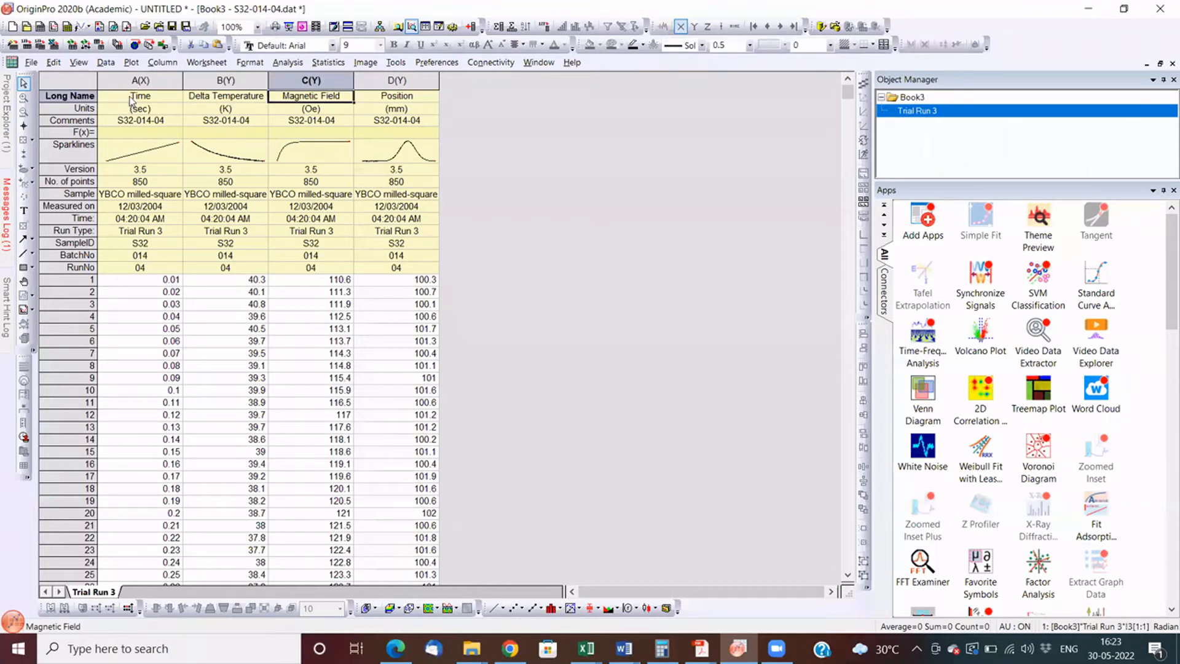
{"action": "left_click", "coordinate": [47, 97]}
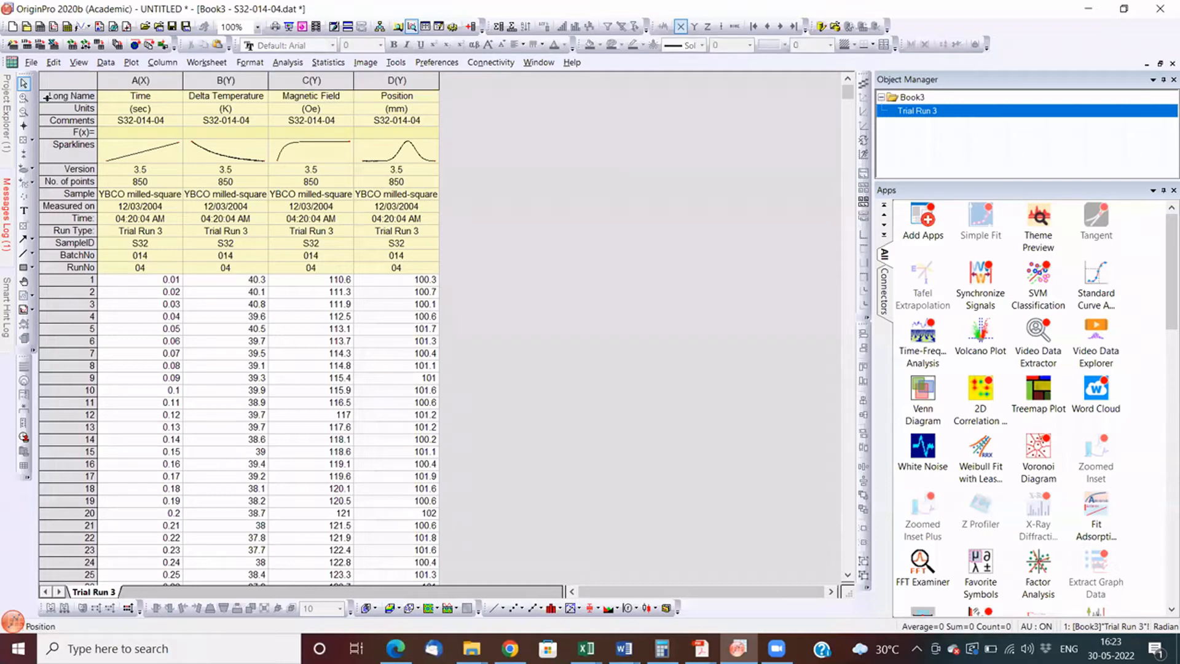
{"action": "left_click", "coordinate": [135, 102]}
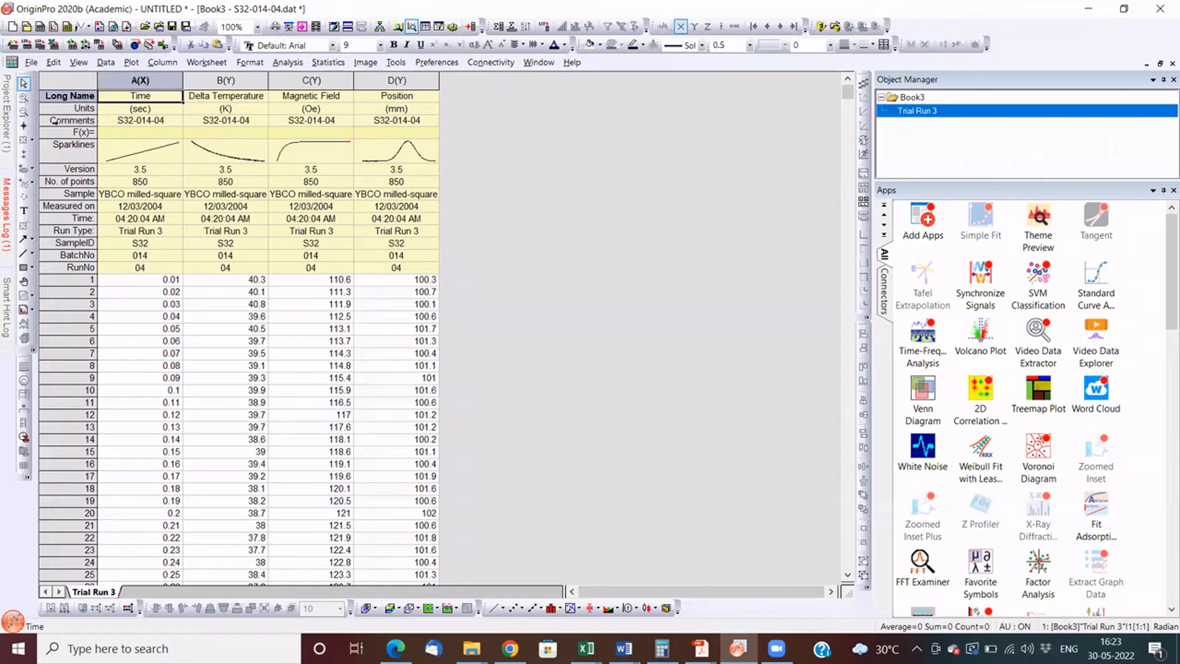
{"action": "left_click", "coordinate": [54, 122]}
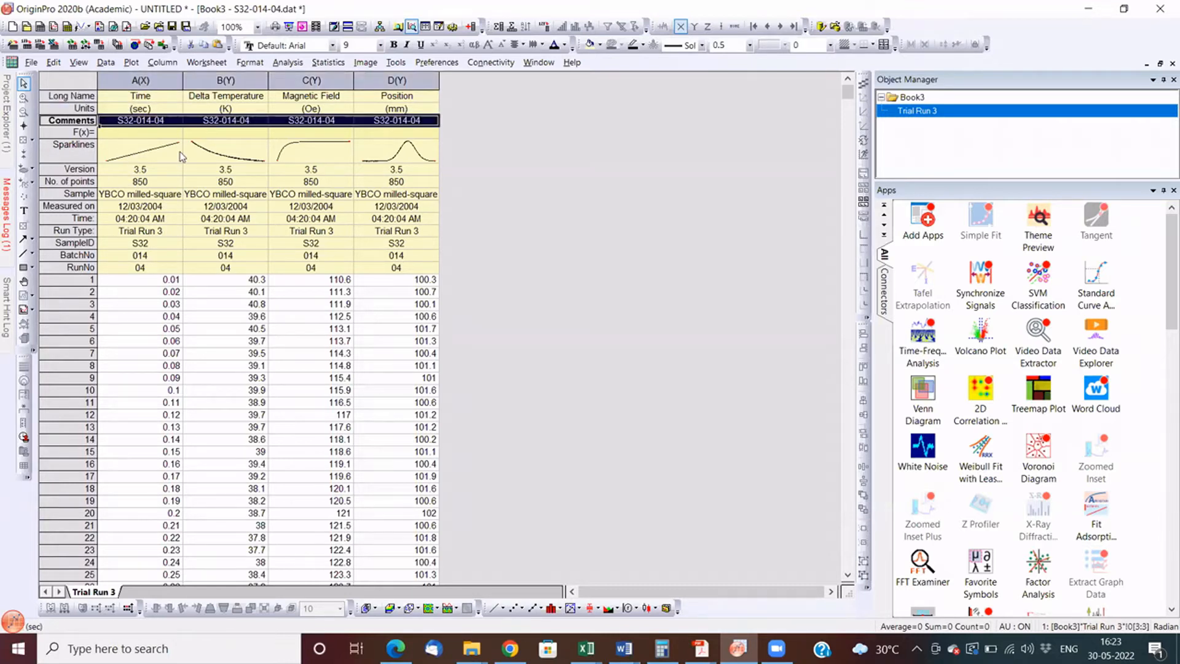
{"action": "left_click", "coordinate": [212, 154]}
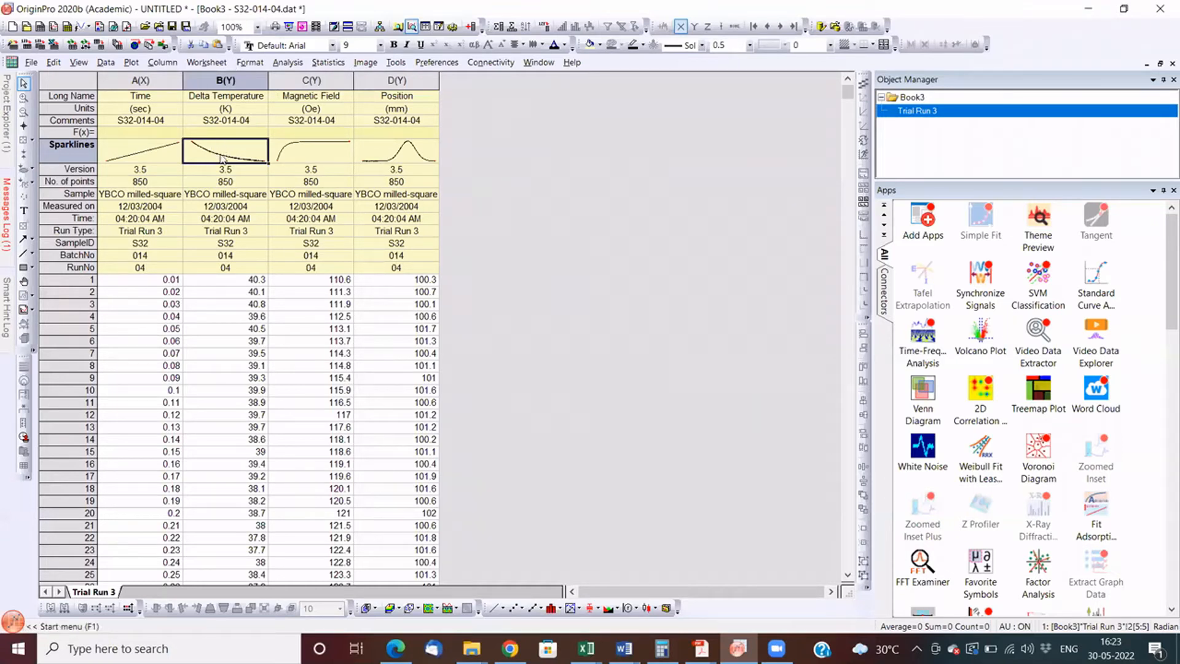
{"action": "double_click", "coordinate": [223, 158]}
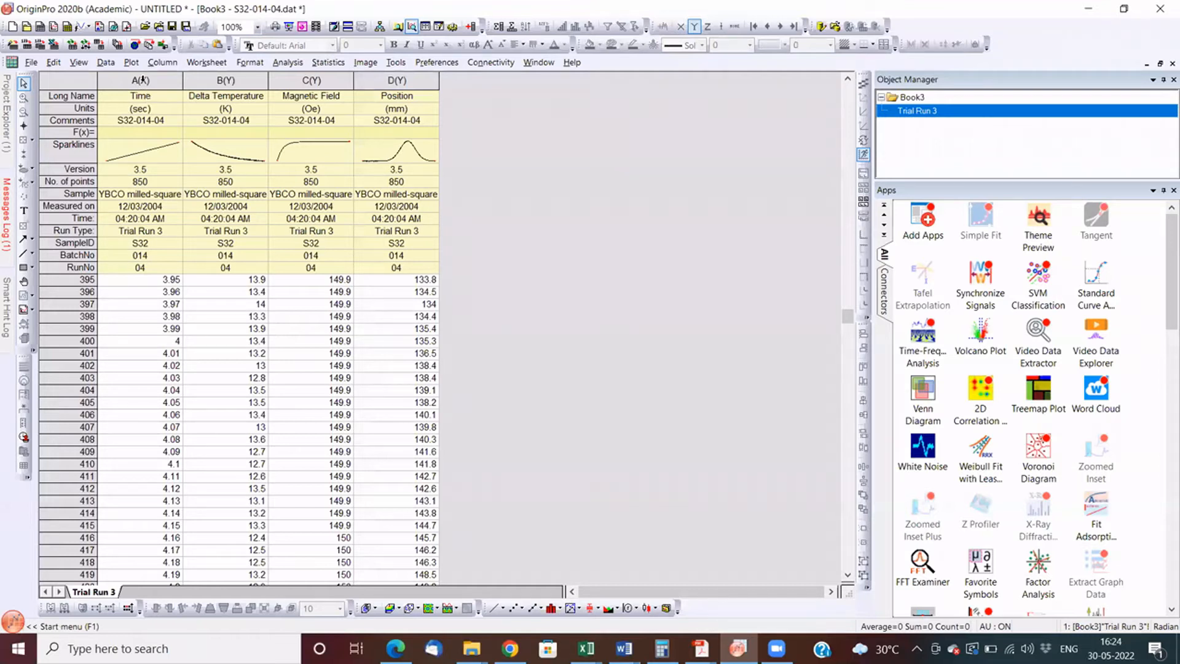
- Plot the S32-014-04 Delta Temperature, Magnetic Field and Position columns as a 3Ys Y-YY graph and check its axis labels
{"action": "left_click", "coordinate": [142, 80]}
{"action": "left_click", "coordinate": [225, 81]}
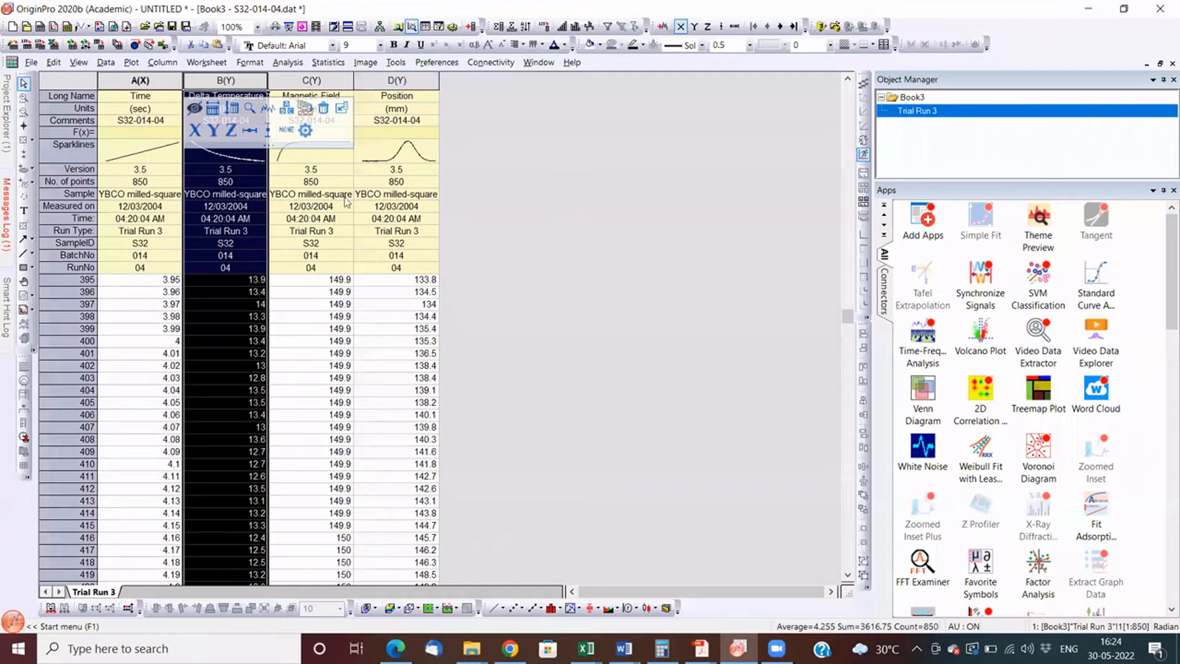
{"action": "left_click", "coordinate": [212, 80]}
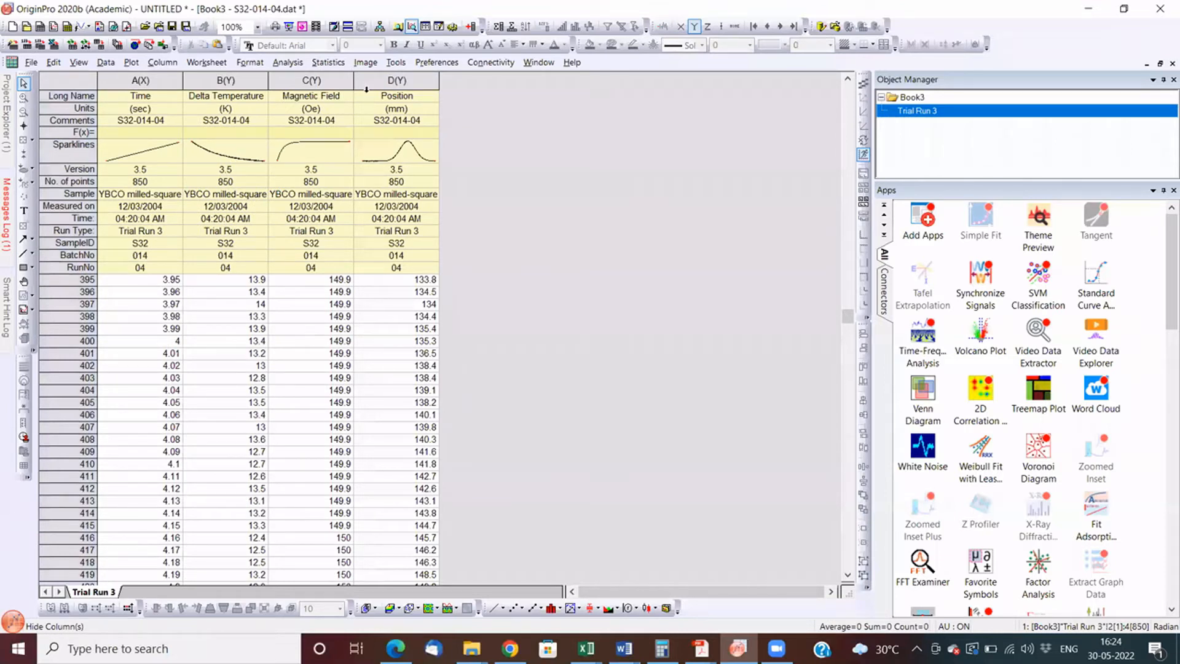
{"action": "left_click", "coordinate": [205, 82]}
{"action": "left_click_drag", "start_coordinate": [205, 82], "coordinate": [393, 81]}
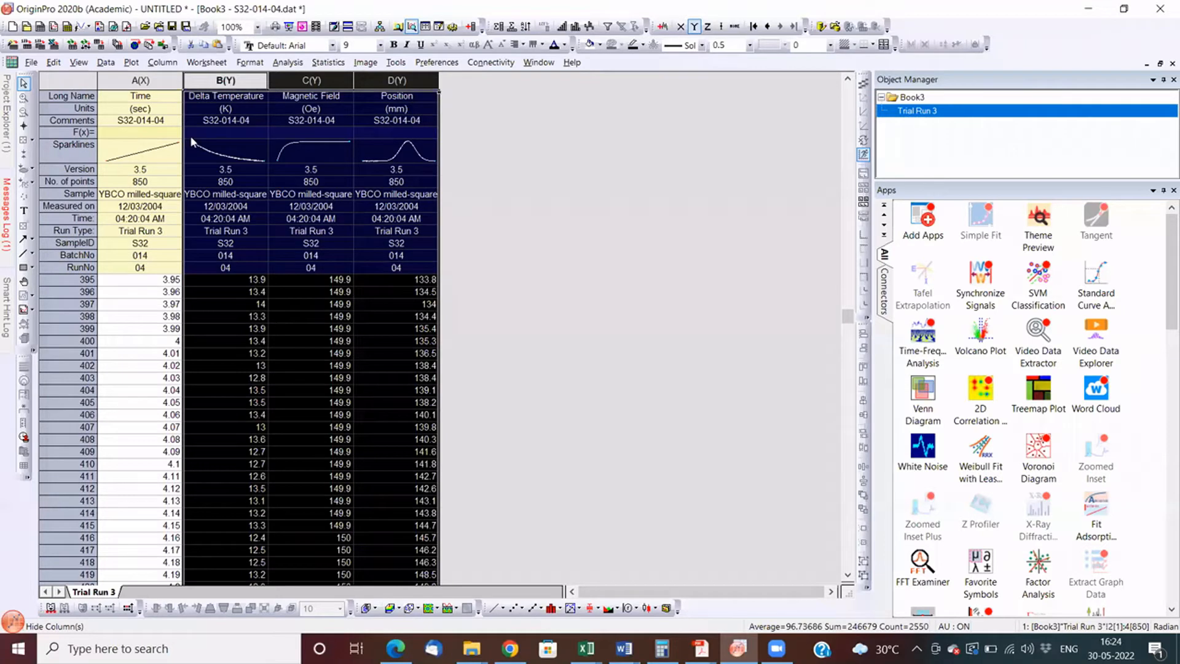
{"action": "key", "text": "alt+p"}
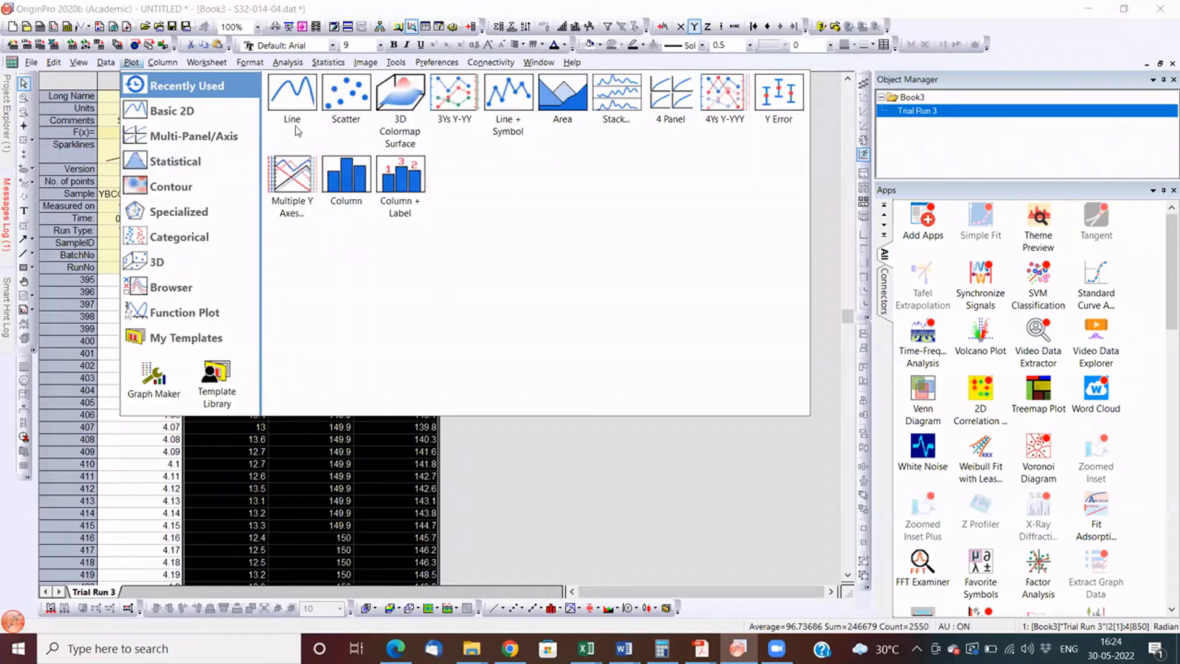
{"action": "key", "text": "Down"}
{"action": "key", "text": "Down"}
{"action": "key", "text": "Down"}
{"action": "key", "text": "Up"}
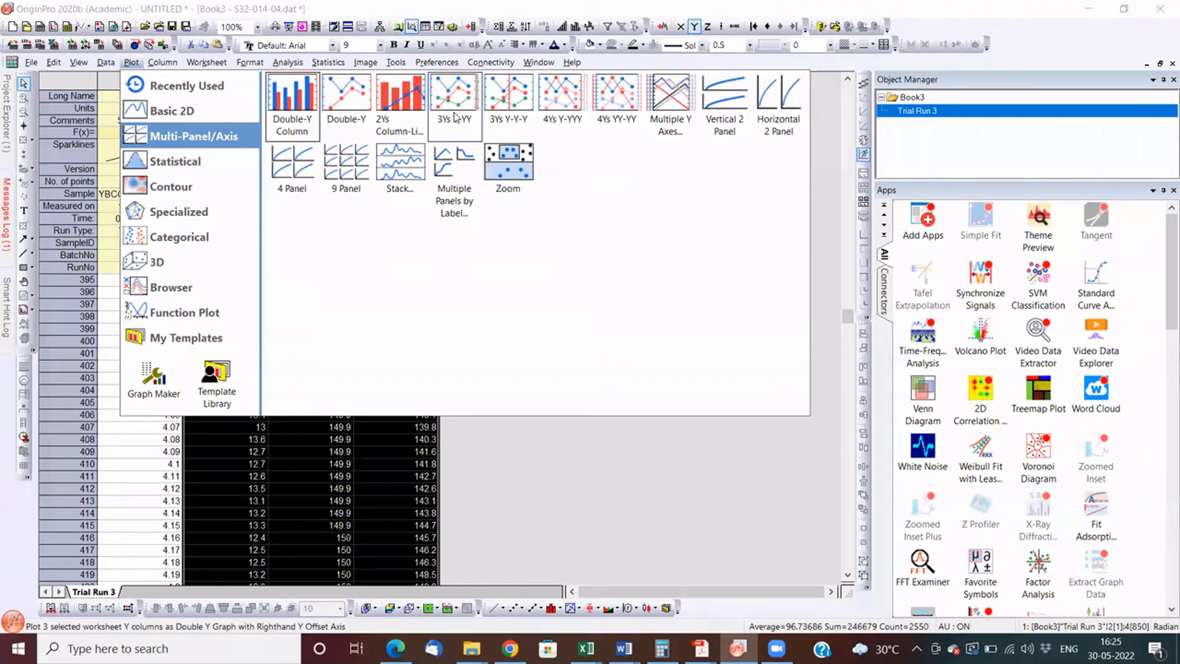
{"action": "left_click", "coordinate": [455, 116]}
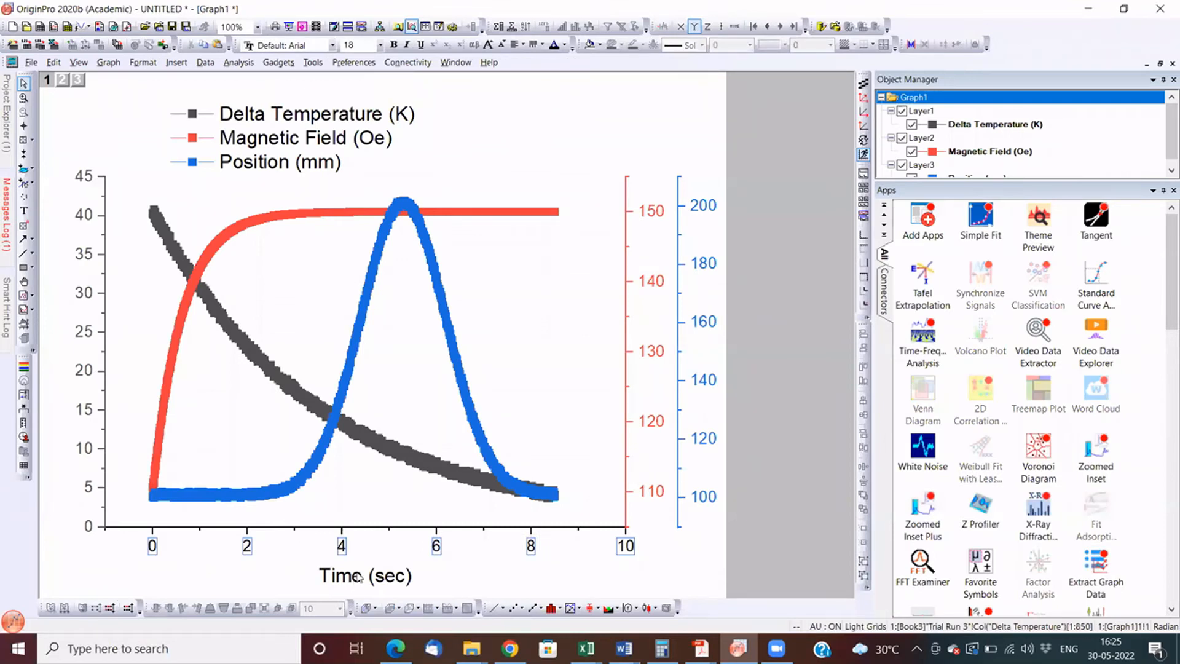
{"action": "left_click", "coordinate": [330, 578]}
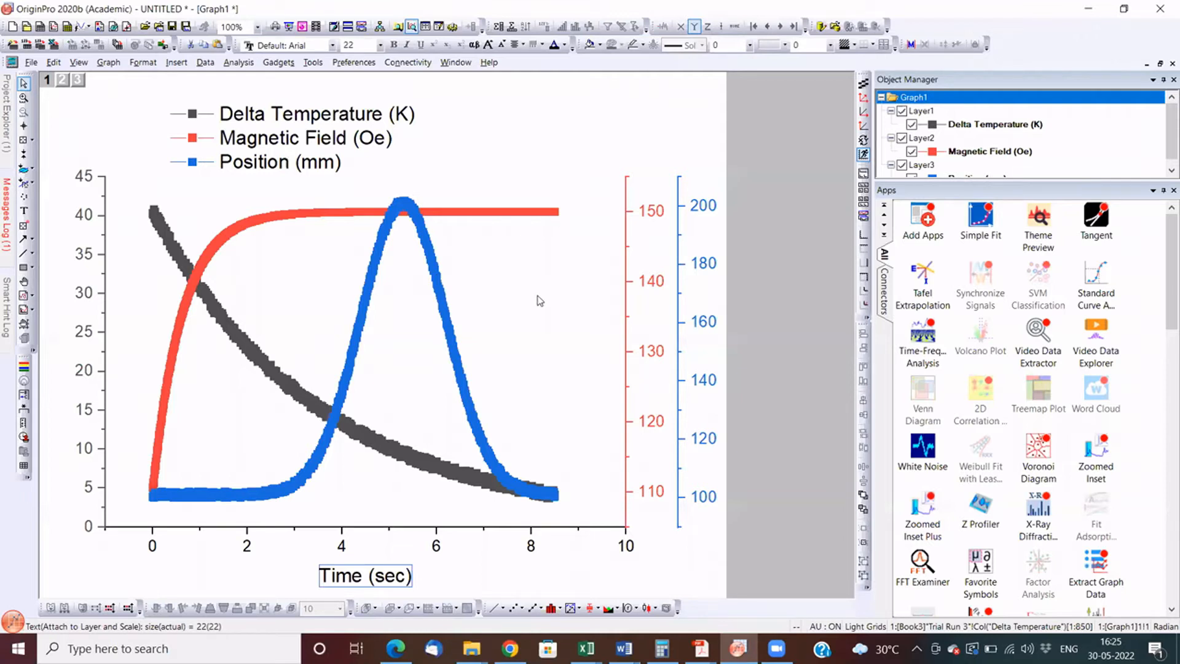
{"action": "left_click", "coordinate": [645, 283]}
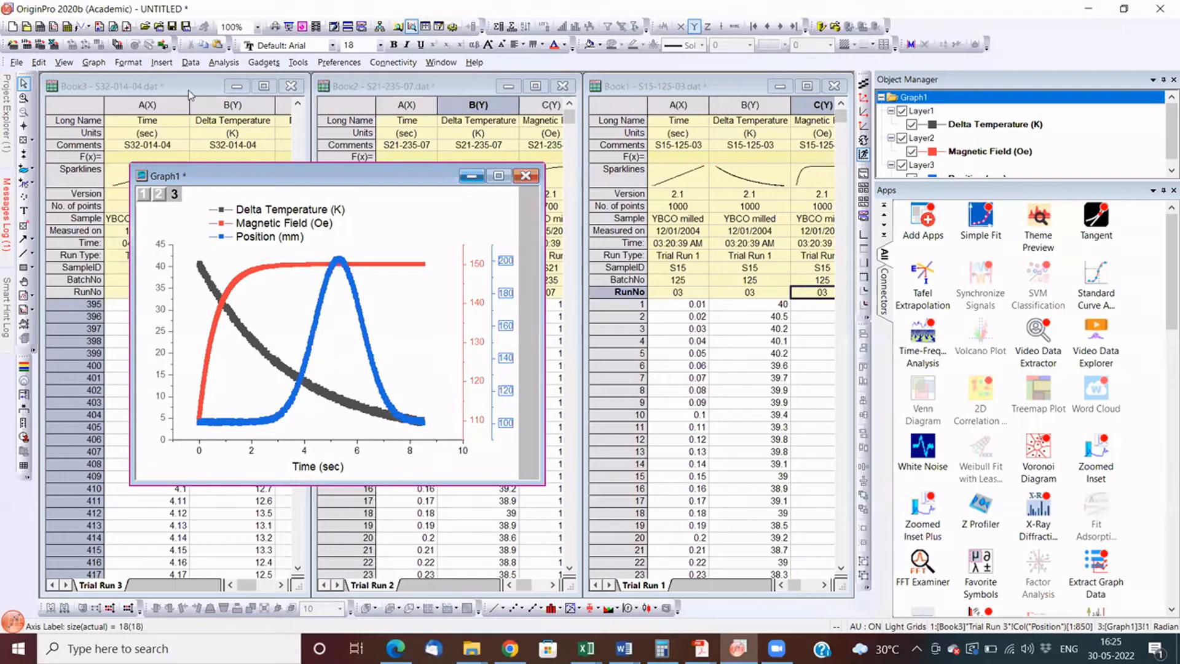
- Plot the S32-014-04 Delta Temperature column as a line graph and add the S21-235-07 Delta Temperature column to it
{"action": "left_click", "coordinate": [234, 105]}
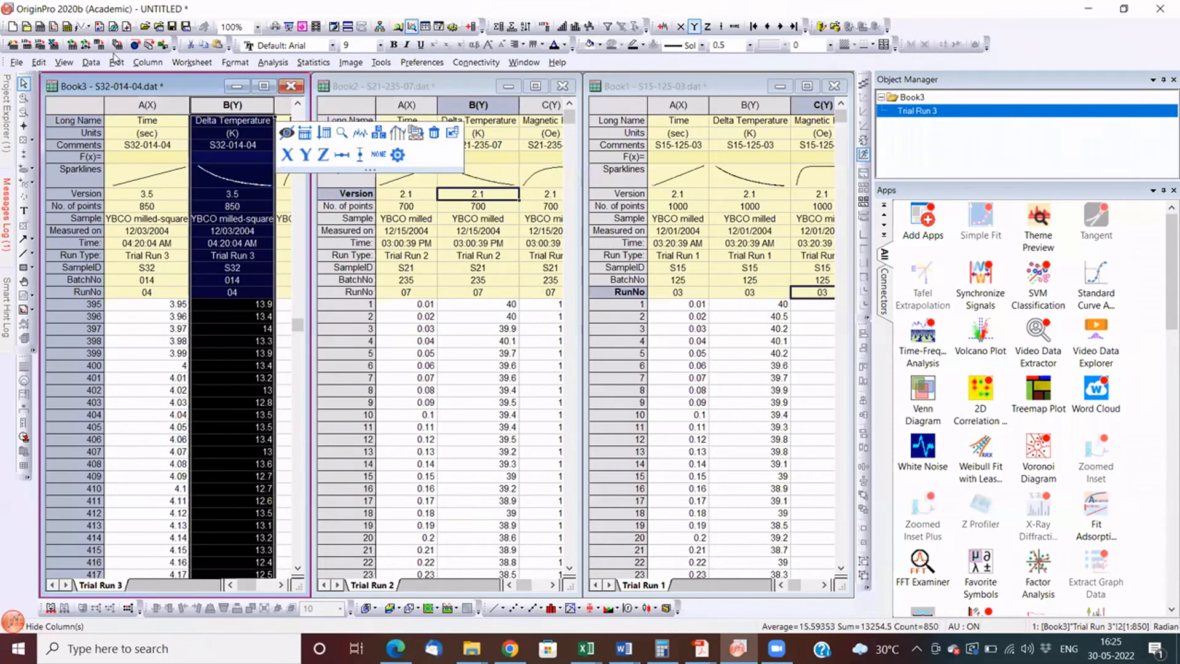
{"action": "left_click", "coordinate": [466, 86]}
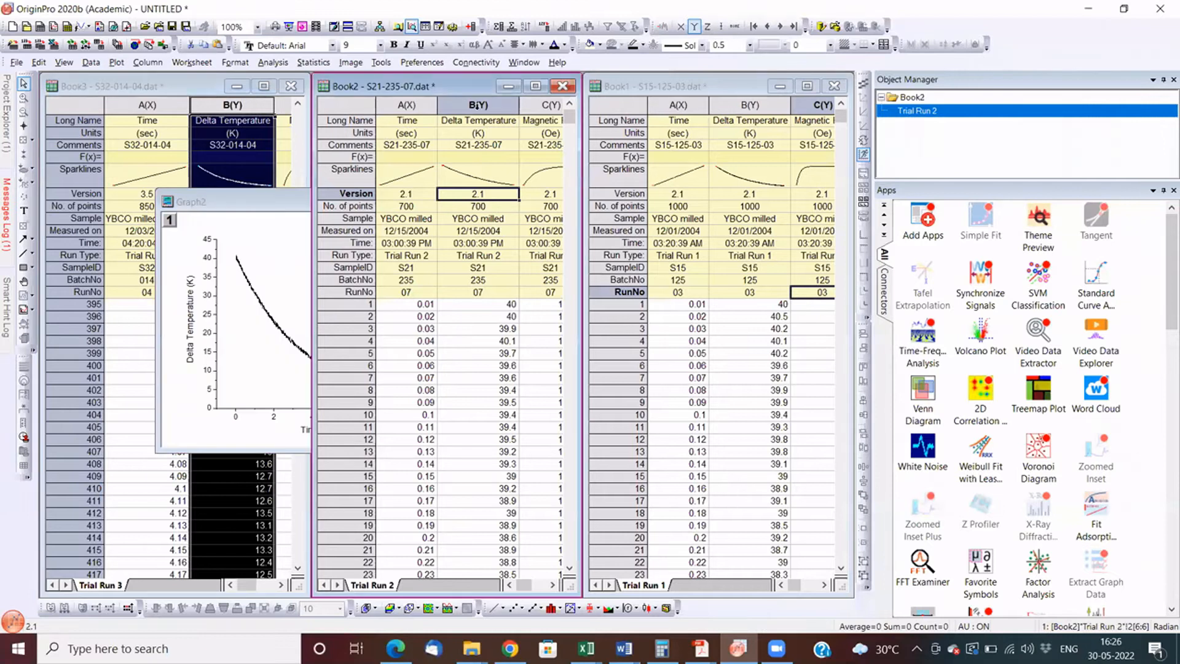
{"action": "left_click", "coordinate": [478, 105]}
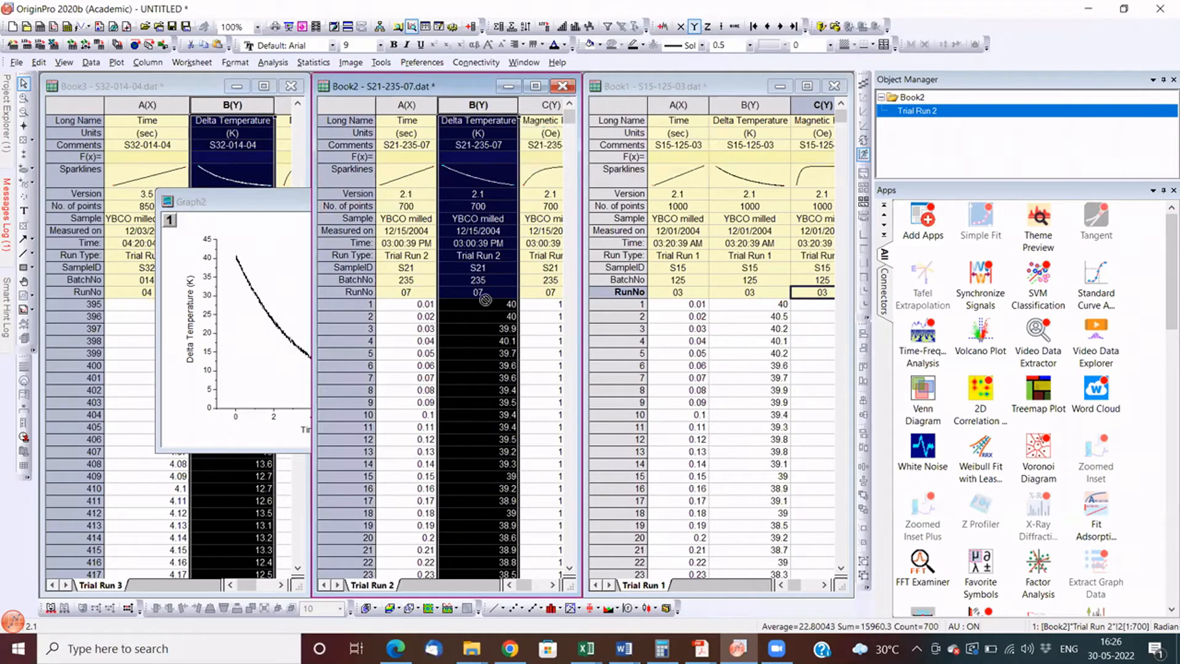
{"action": "left_click_drag", "start_coordinate": [488, 281], "coordinate": [294, 309]}
- Add the S15-125-03 Delta Temperature and S21-235-07 Magnetic Field columns to the Delta Temperature line graph
{"action": "left_click_drag", "start_coordinate": [787, 326], "coordinate": [393, 304]}
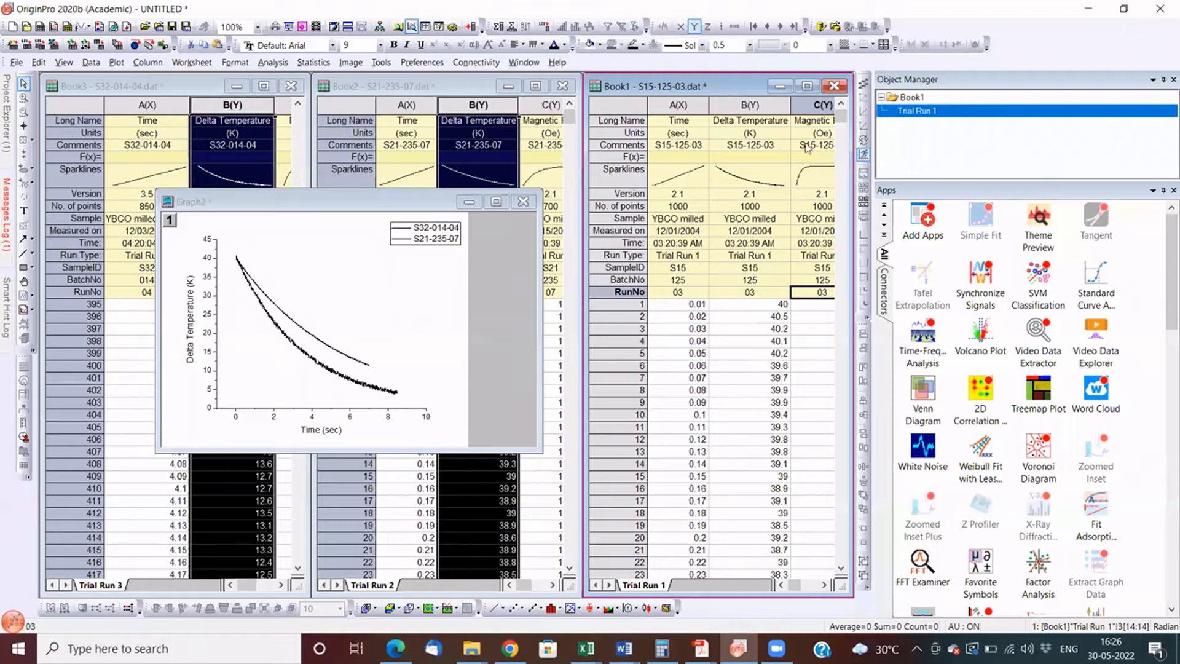
{"action": "left_click", "coordinate": [750, 105]}
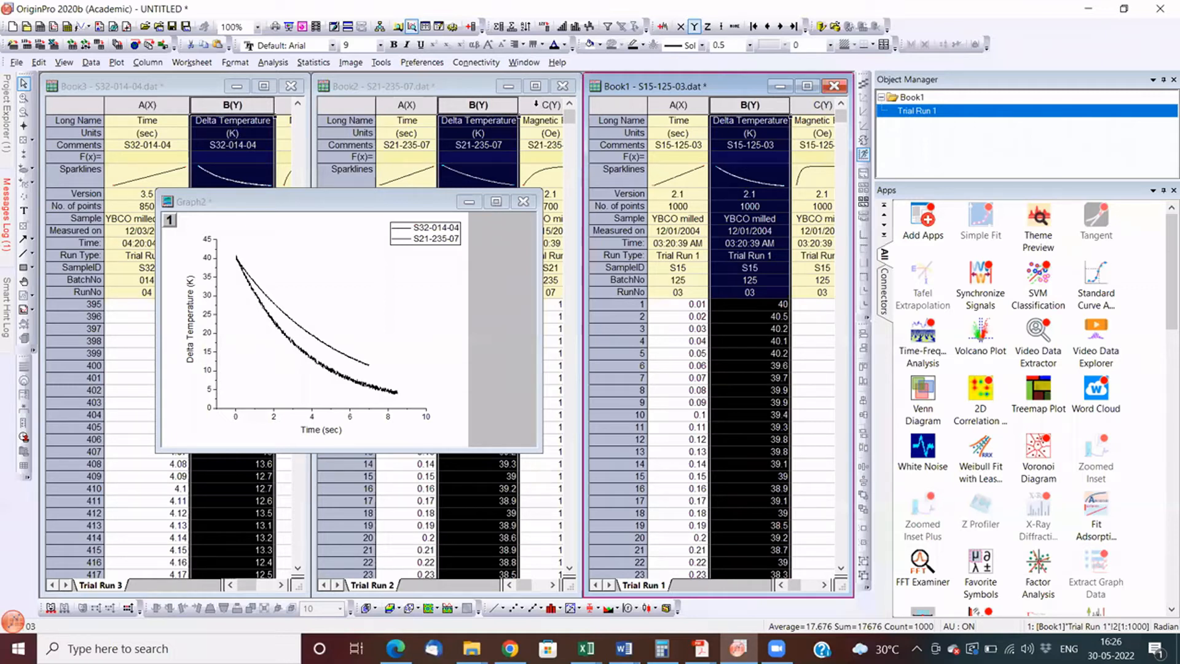
{"action": "left_click_drag", "start_coordinate": [308, 229], "coordinate": [309, 231]}
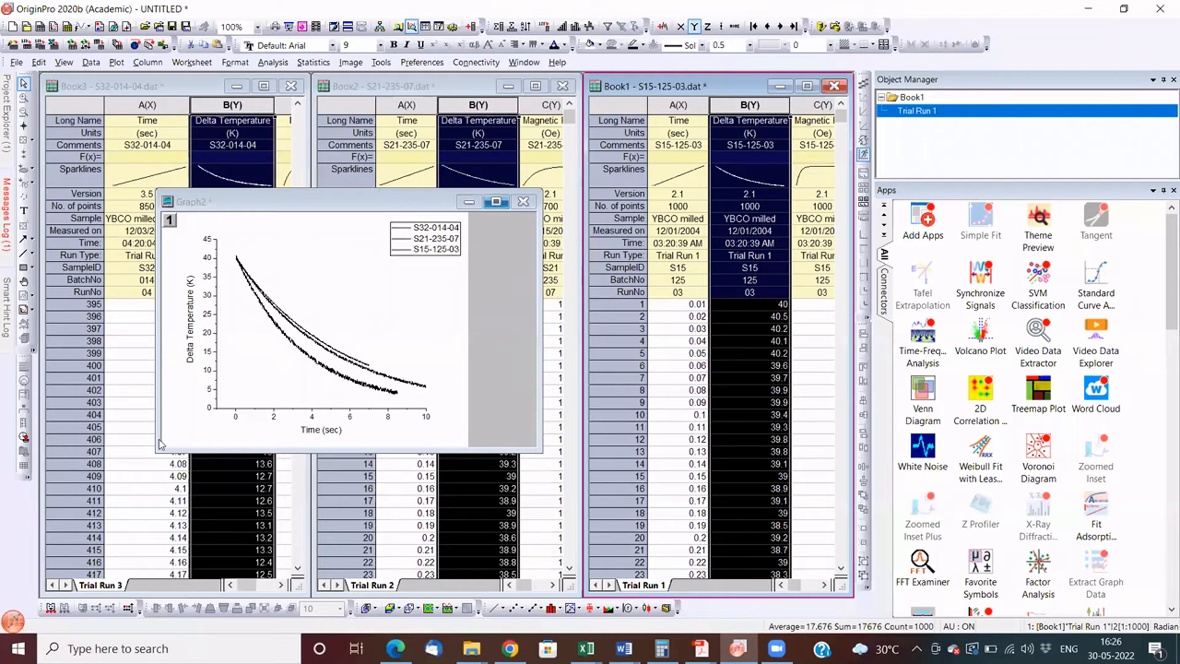
{"action": "left_click", "coordinate": [41, 233]}
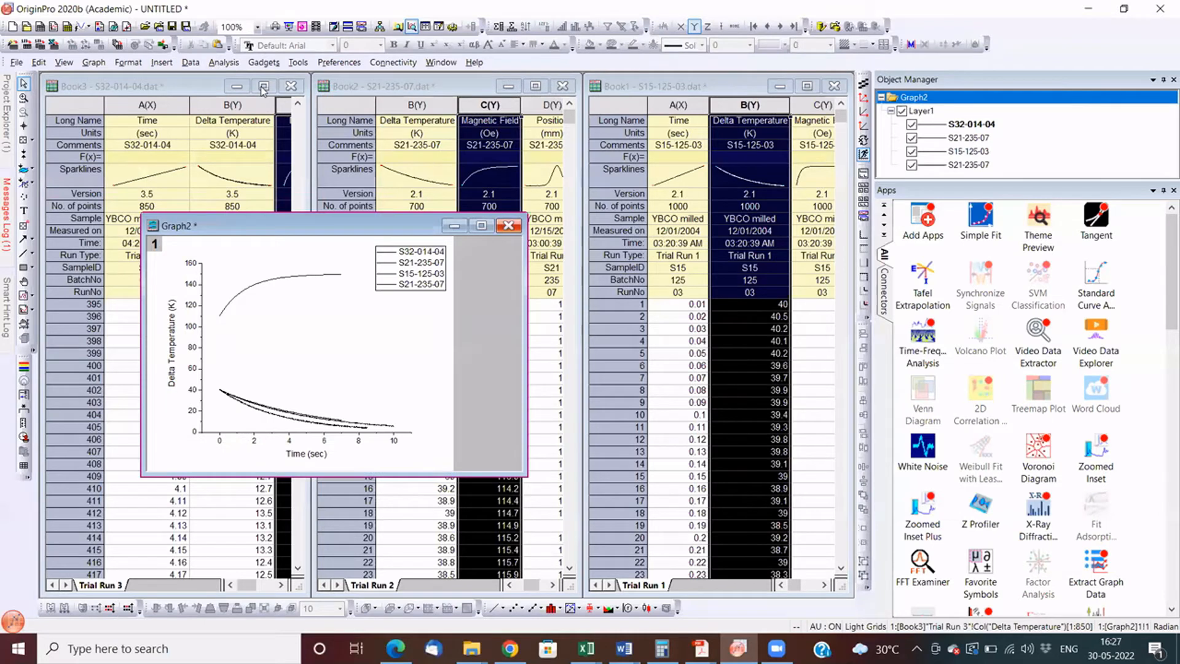
- Close the comparison graph and set the Magnetic Field column of the S32-014-04 worksheet as Z
{"action": "key", "text": "ctrl+F4"}
{"action": "key", "text": "Return"}
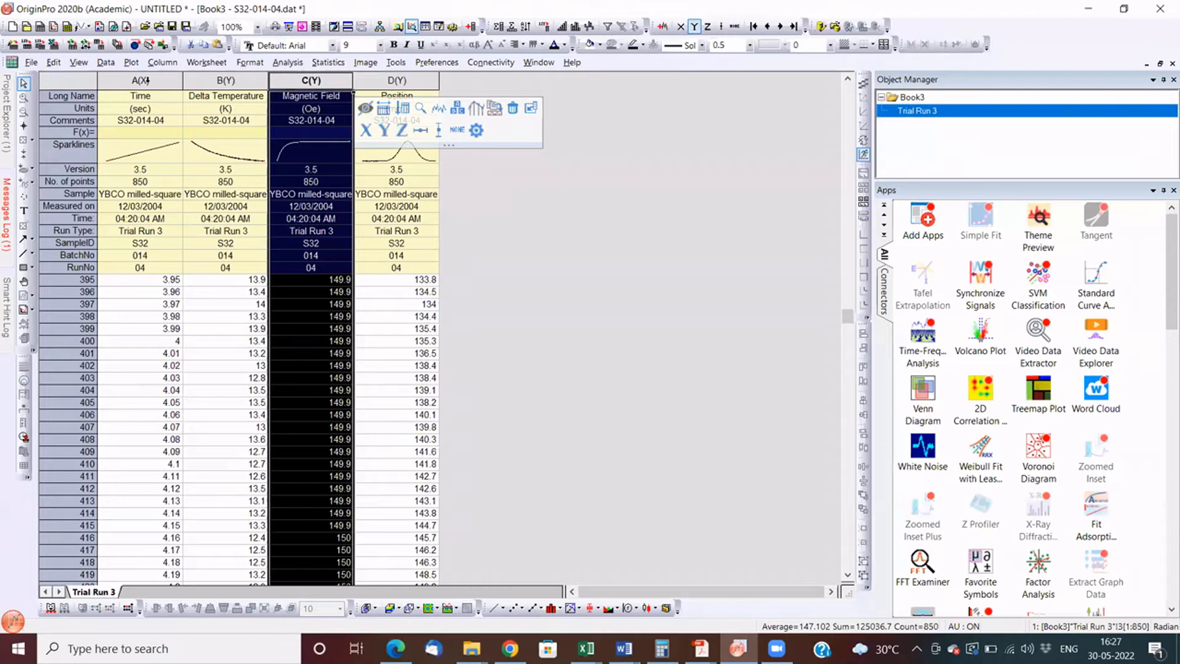
{"action": "right_click", "coordinate": [309, 87]}
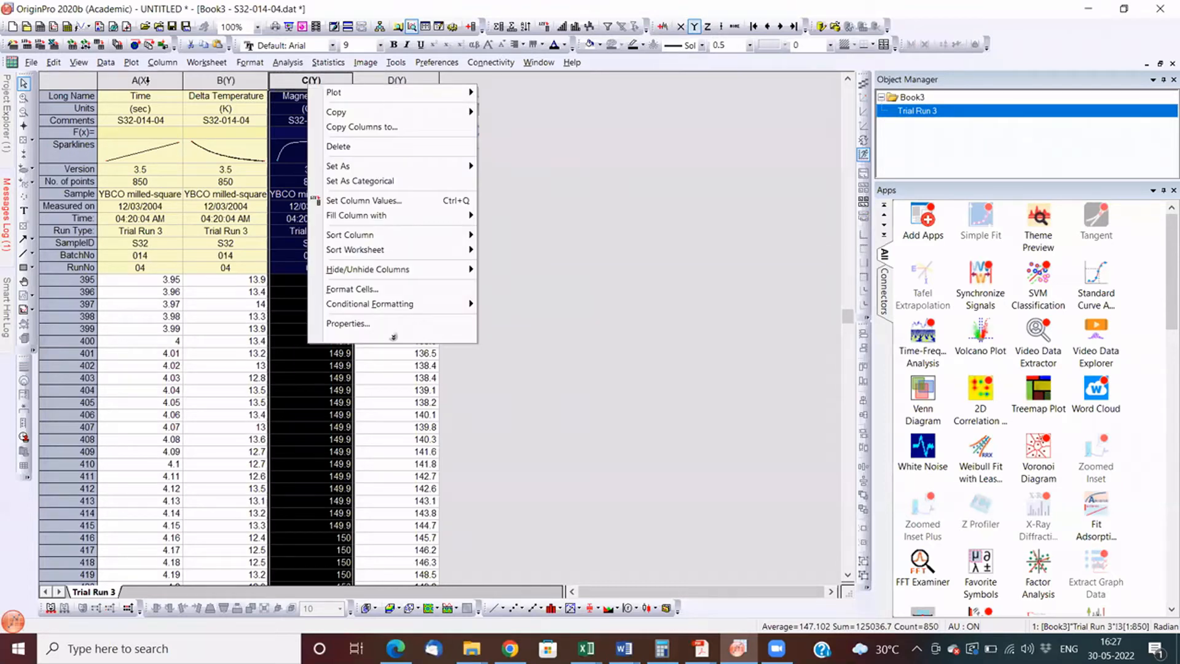
{"action": "left_click", "coordinate": [500, 196]}
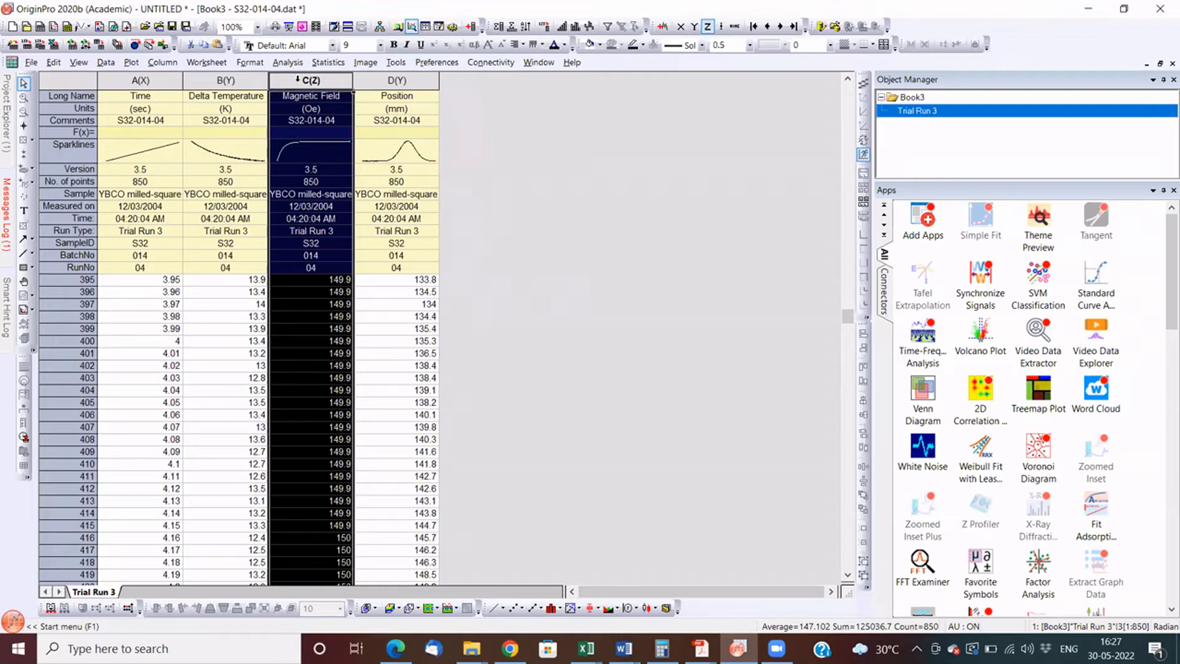
{"action": "left_click", "coordinate": [298, 79]}
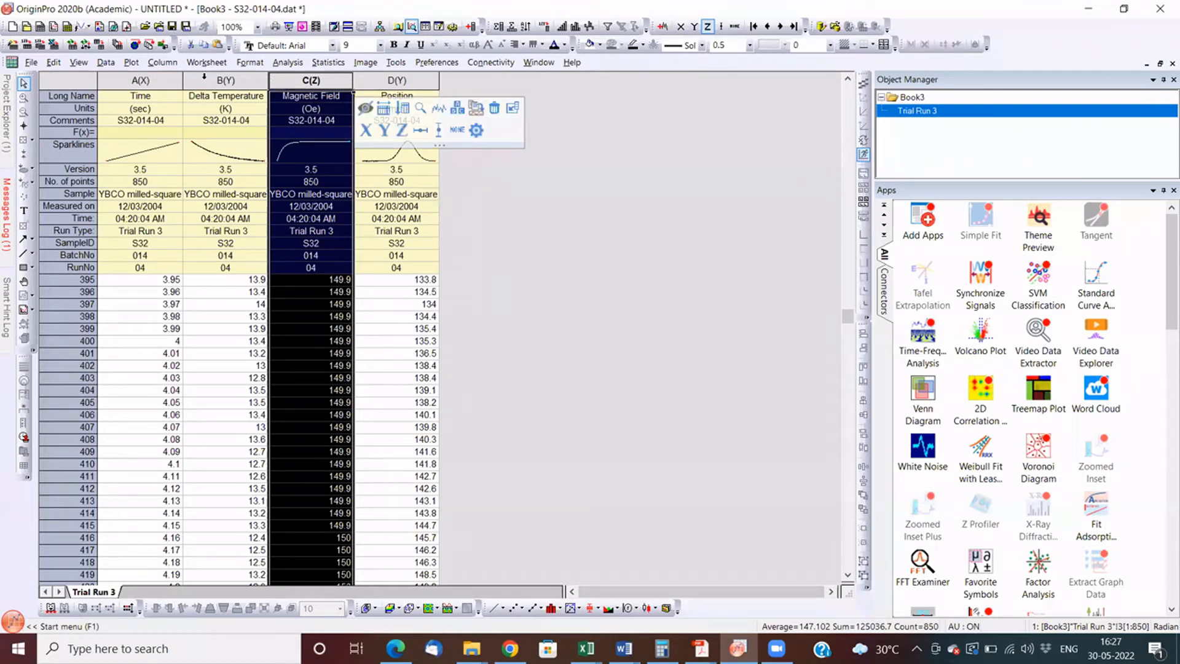
- Plot the S32-014-04 Magnetic Field column as a 3D Colormap Surface and rotate the graph to try different viewing angles
{"action": "left_click", "coordinate": [131, 62]}
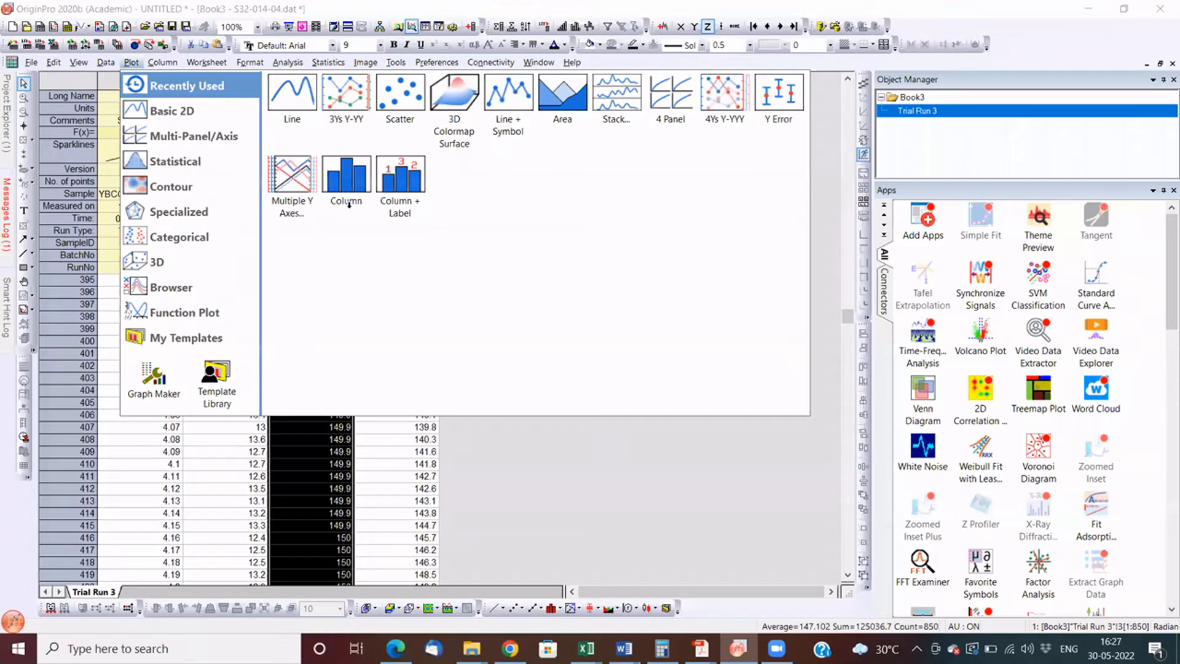
{"action": "left_click", "coordinate": [348, 202]}
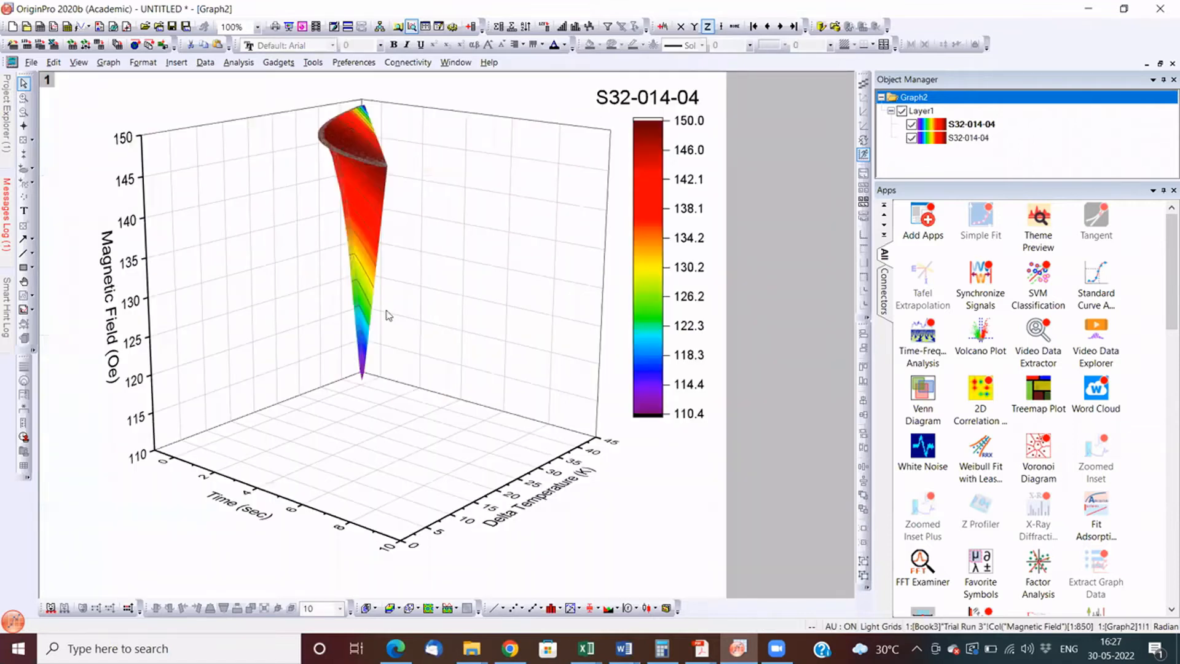
{"action": "left_click", "coordinate": [371, 339]}
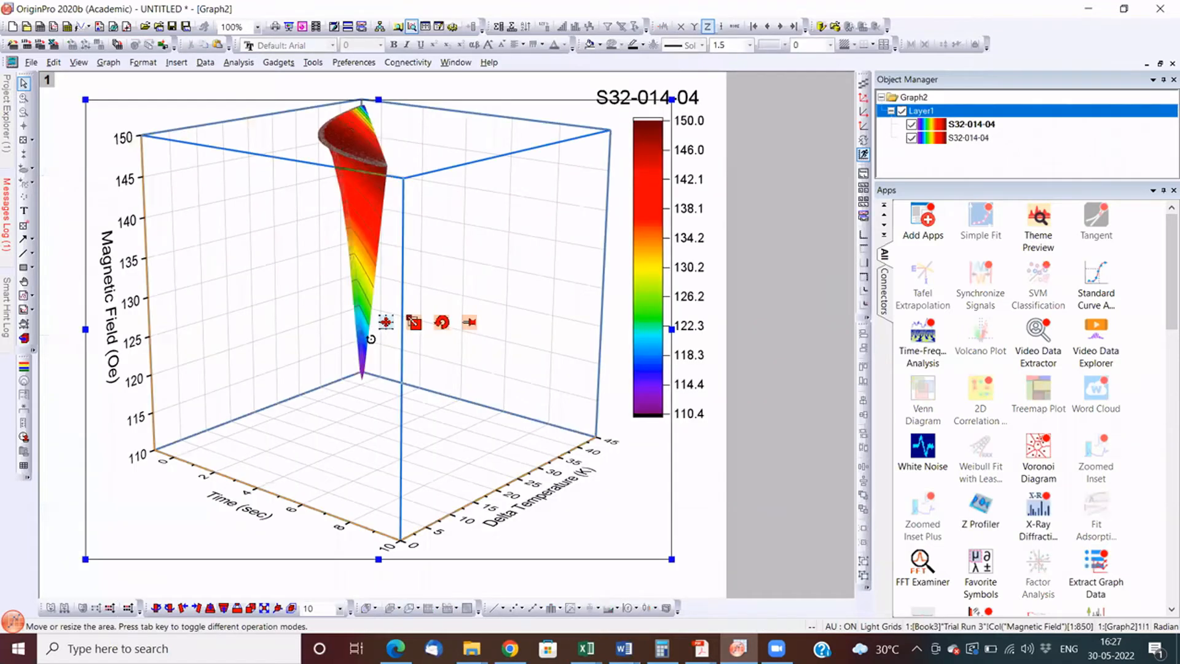
{"action": "left_click", "coordinate": [371, 339]}
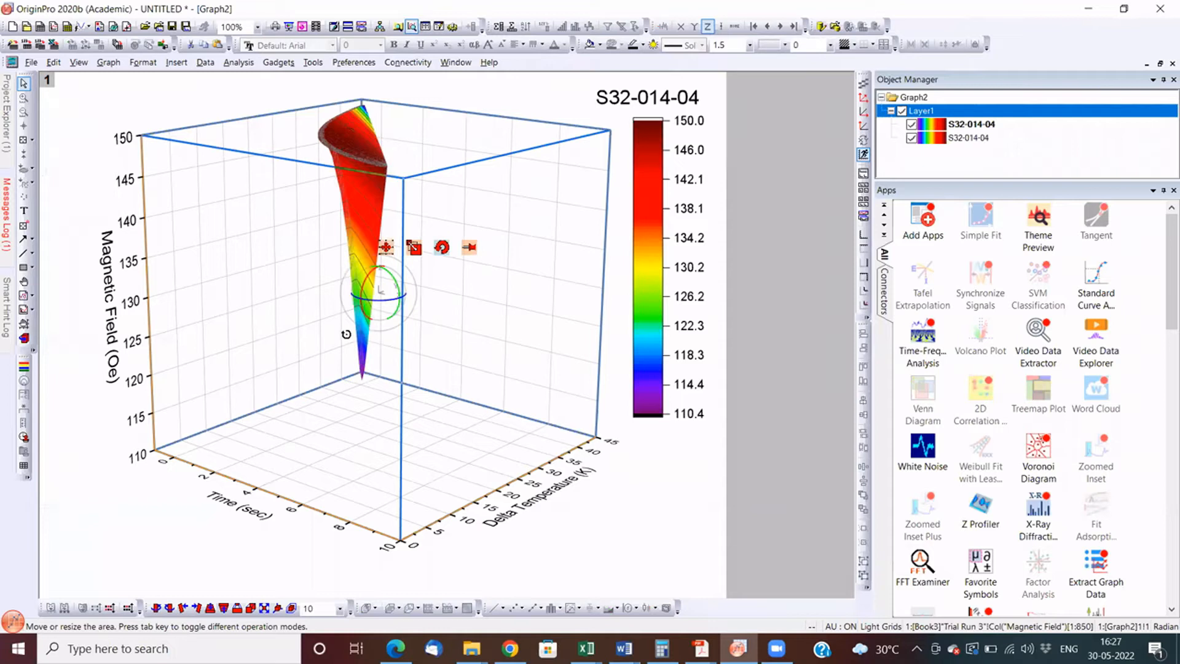
{"action": "left_click_drag", "start_coordinate": [346, 334], "coordinate": [369, 317]}
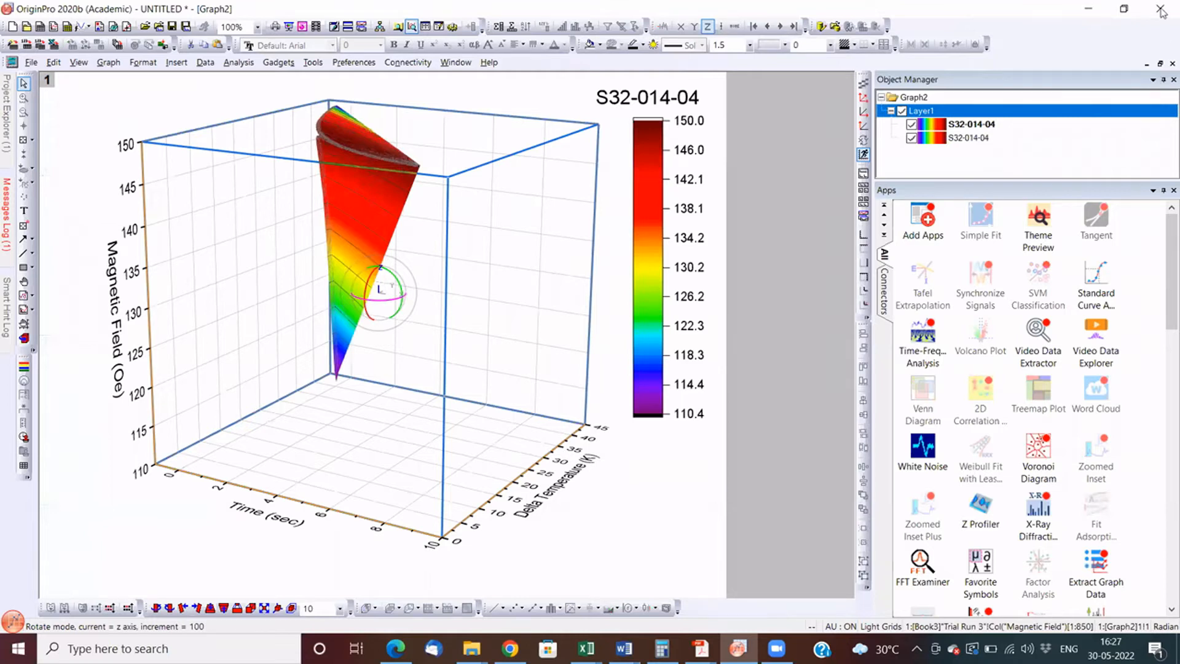
{"action": "left_click_drag", "start_coordinate": [380, 295], "coordinate": [565, 127]}
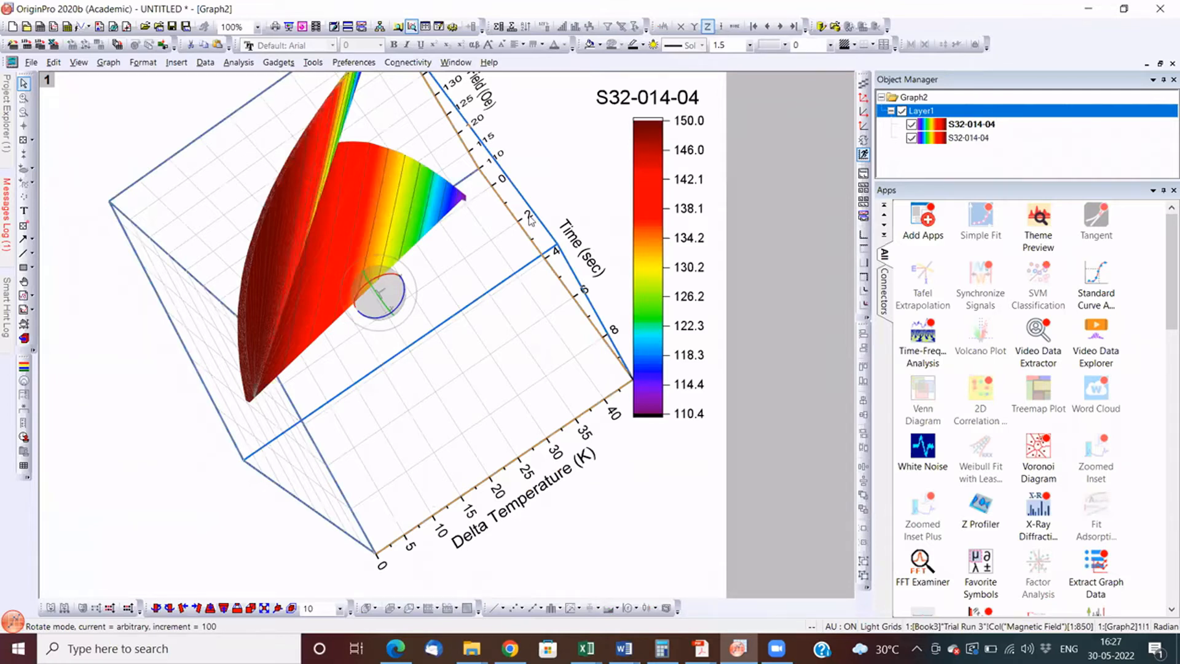
{"action": "key", "text": "ctrl+z"}
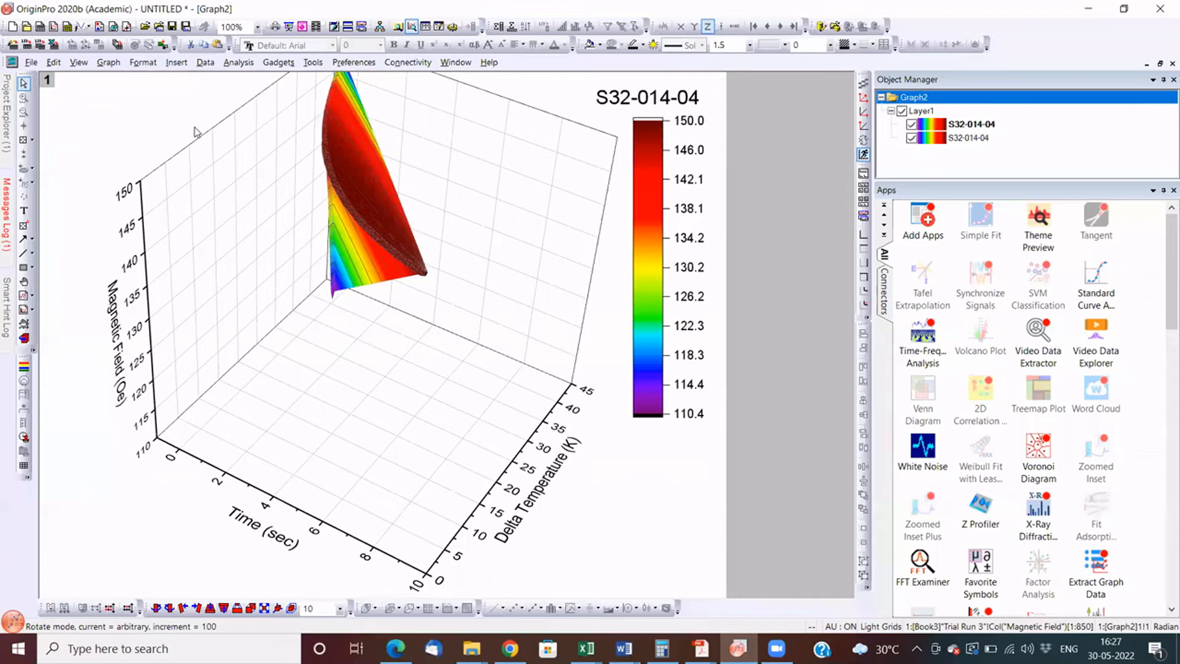
- Plot the S32-014-04 Delta Temperature column as a line graph with the Magnetic Field column as its Y error bars
{"action": "key", "text": "ctrl+Tab"}
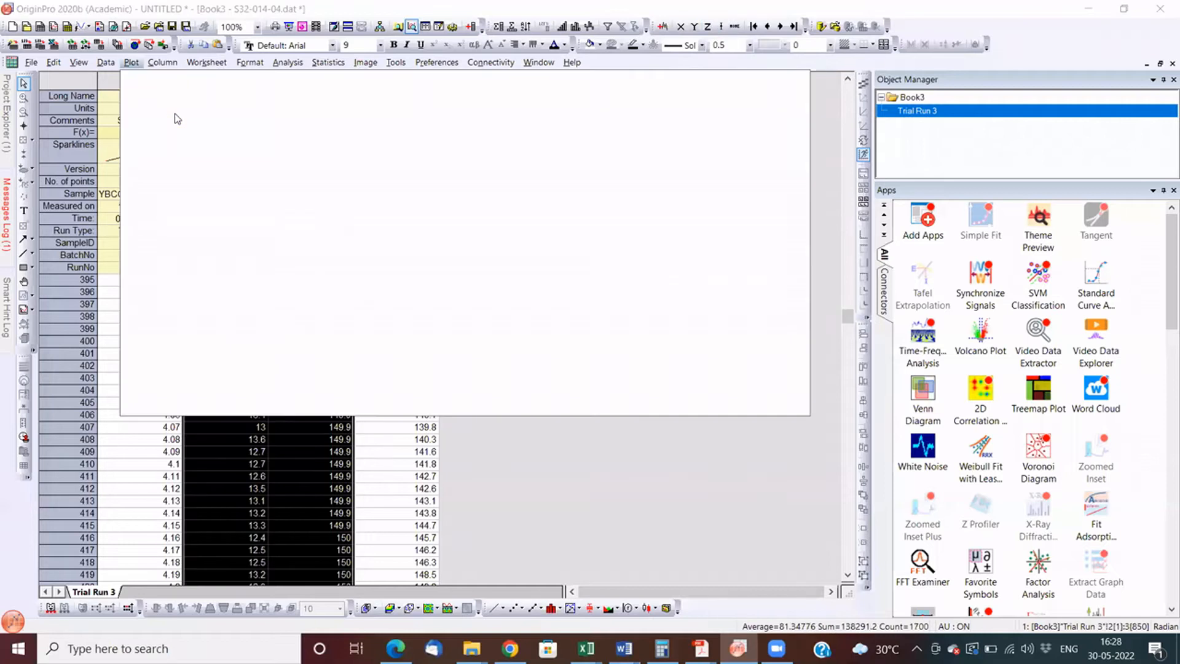
{"action": "mouse_move", "coordinate": [162, 62]}
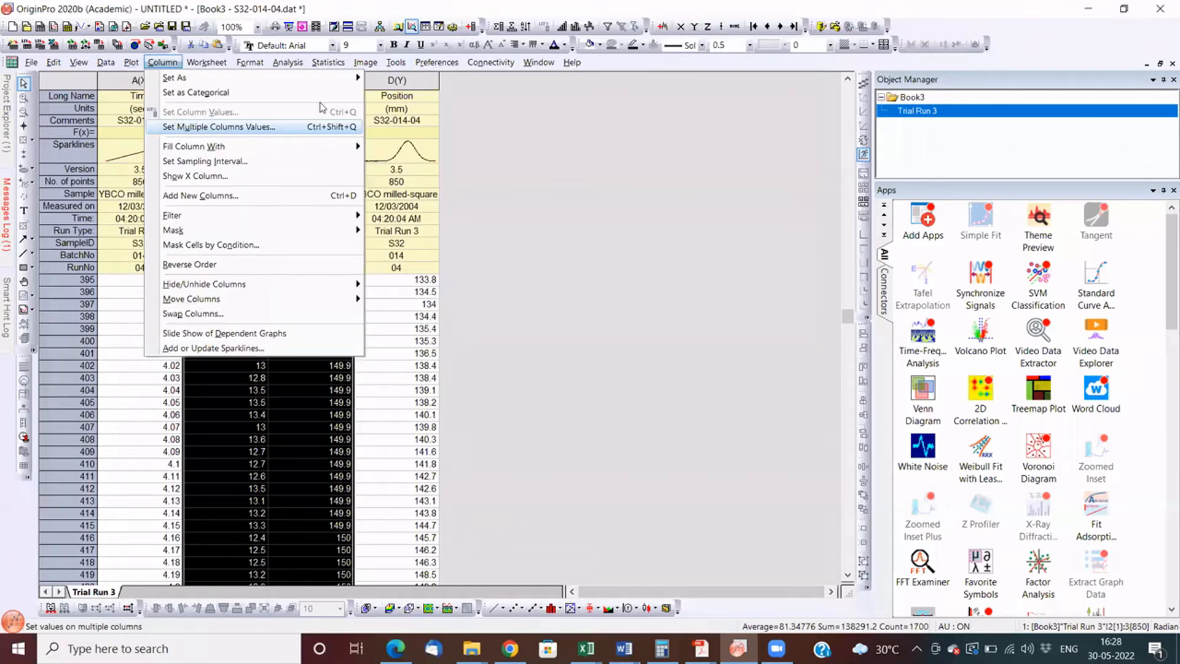
{"action": "key", "text": "Left"}
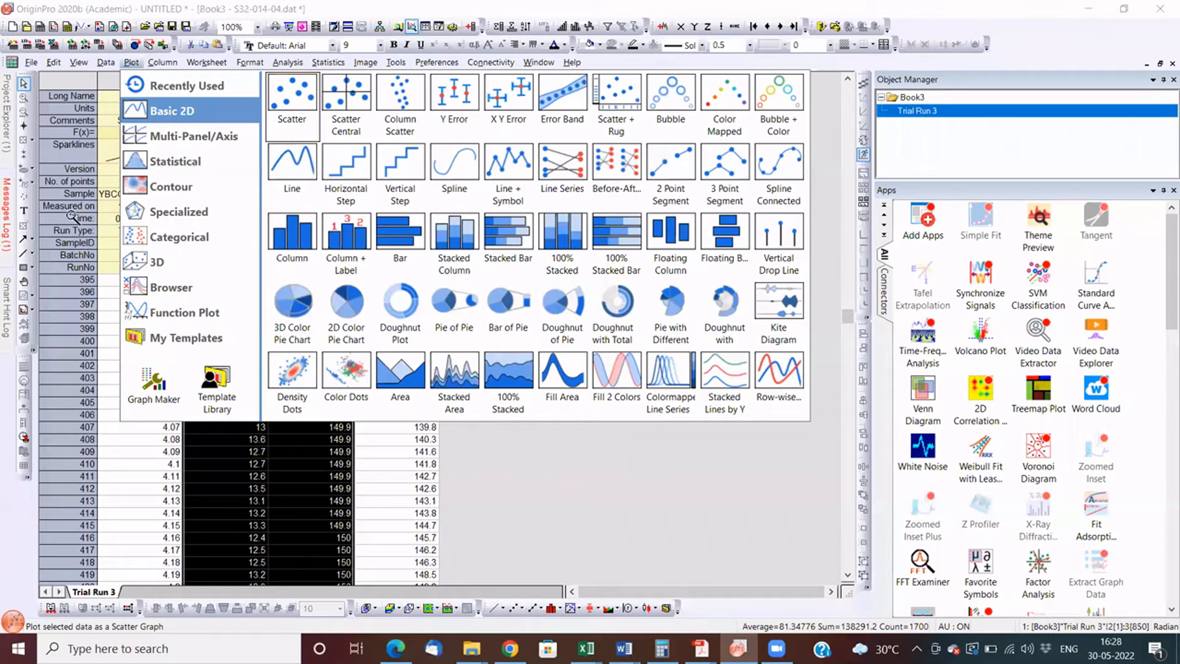
{"action": "left_click", "coordinate": [289, 165]}
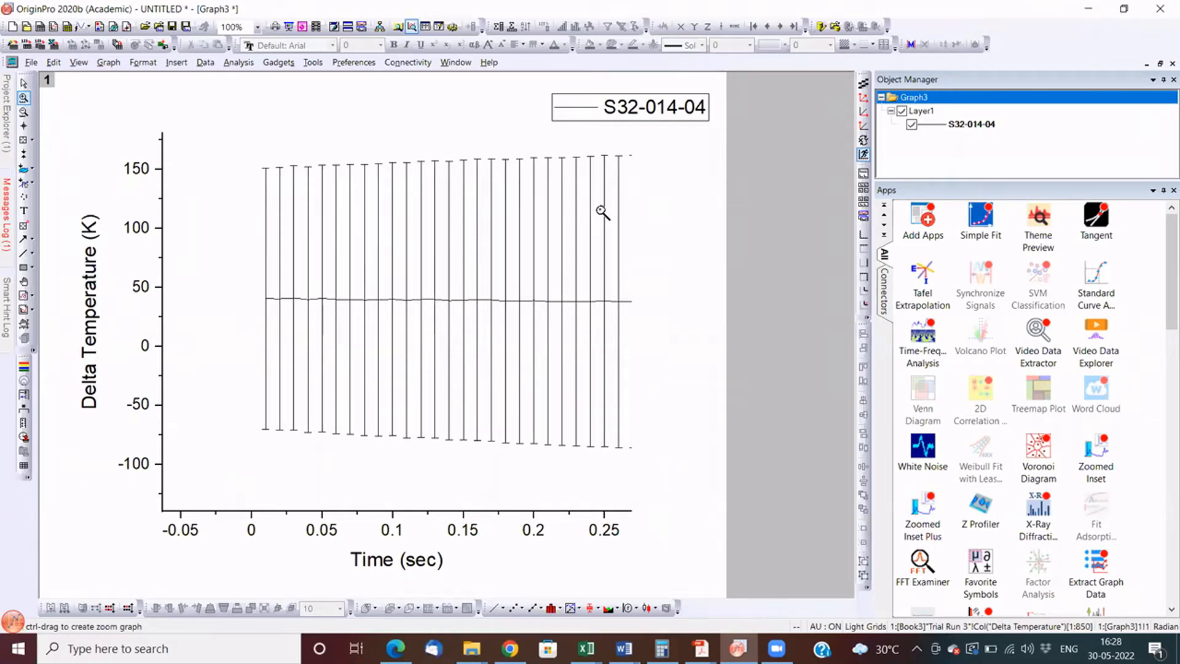
- Plot the S32-014-04 Delta Temperature, Magnetic Field and Position columns as a vertical stacked line graph with a legend for each layer
{"action": "left_click", "coordinate": [1161, 64]}
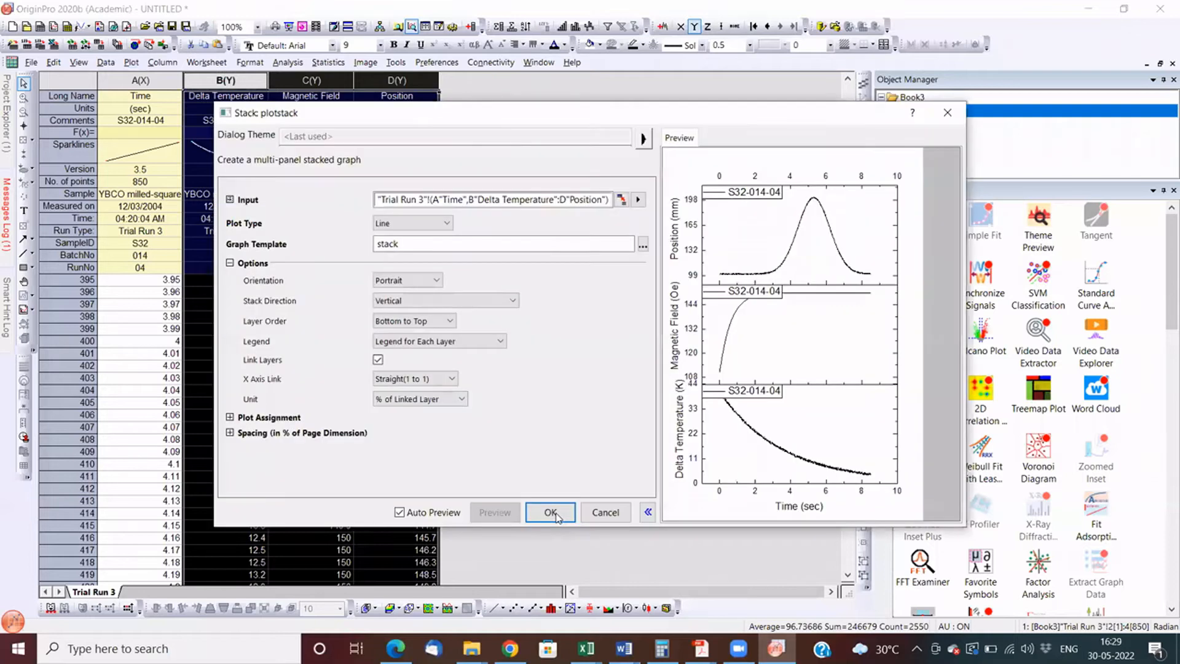
{"action": "left_click", "coordinate": [553, 512]}
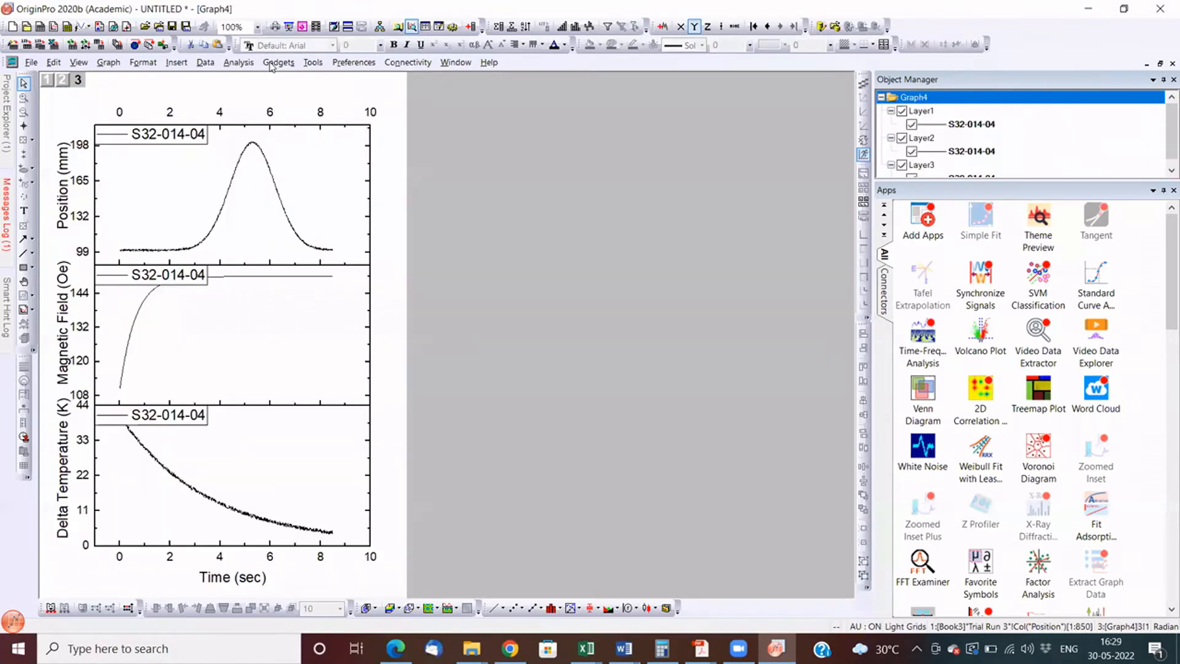
- Add a Vertical Cursor gadget to the stacked graph and examine its Delta Temperature, Magnetic Field and Position readings
{"action": "left_click", "coordinate": [278, 62]}
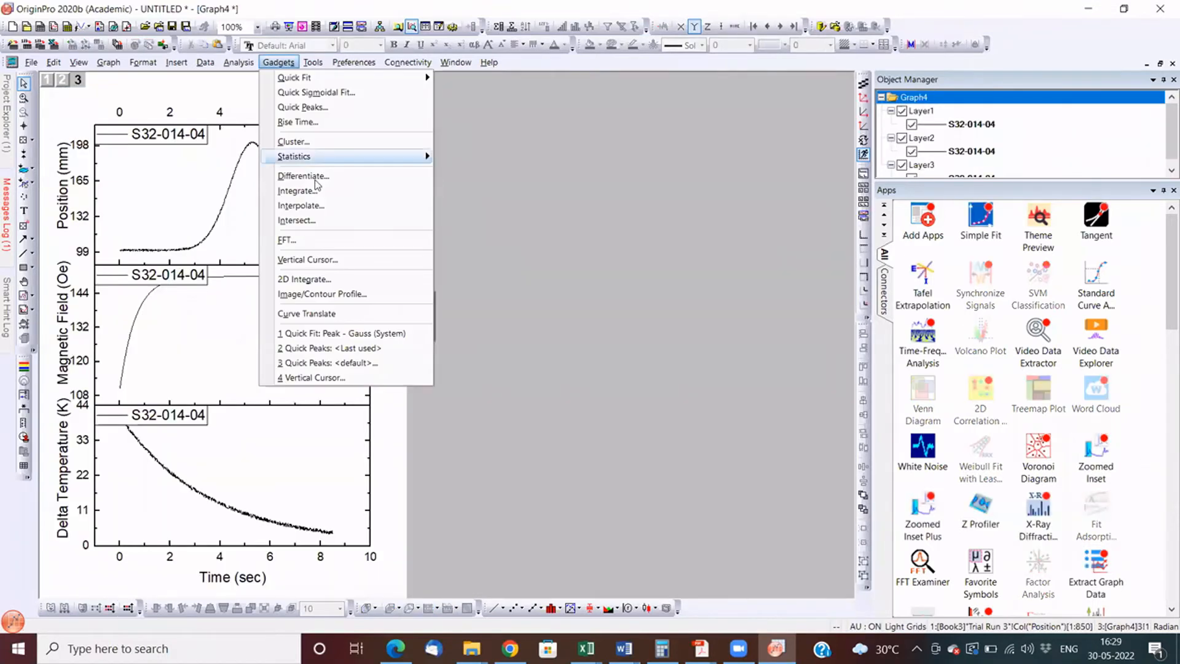
{"action": "left_click", "coordinate": [315, 258]}
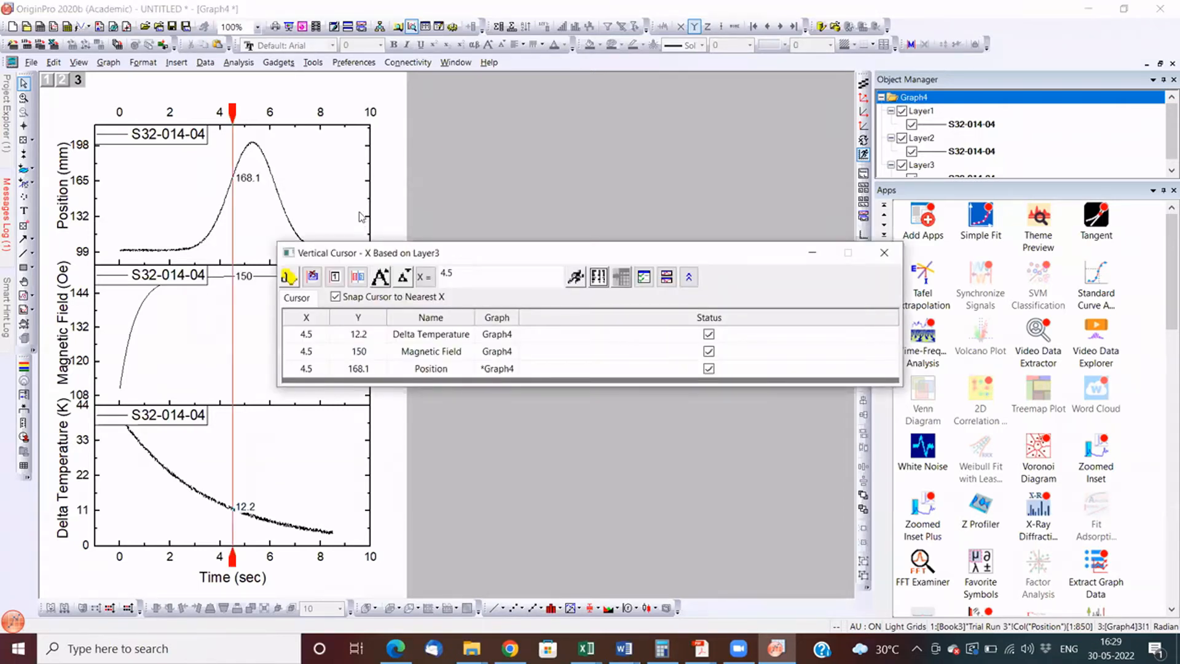
{"action": "left_click_drag", "start_coordinate": [361, 253], "coordinate": [474, 75]}
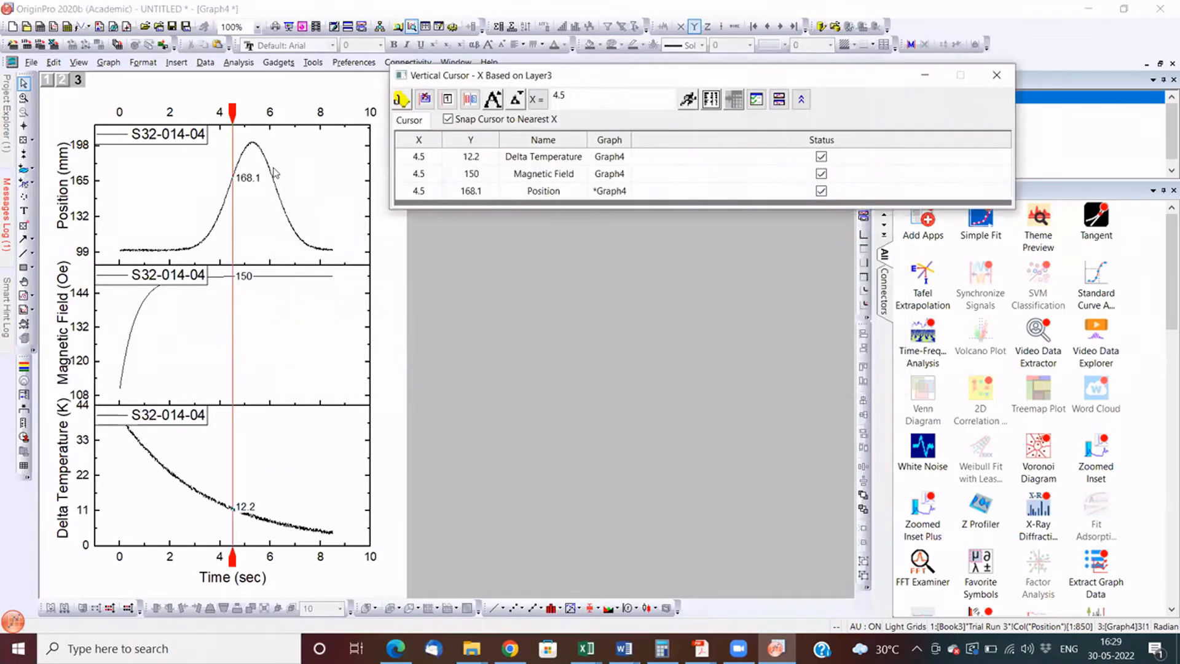
{"action": "left_click", "coordinate": [412, 158]}
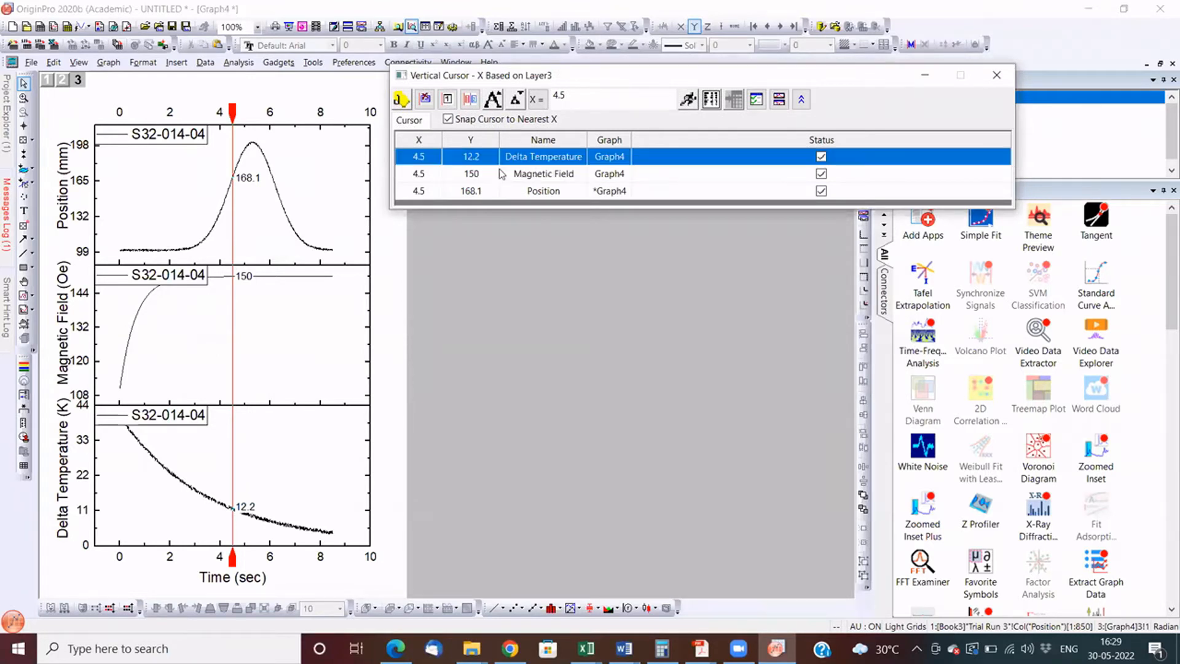
{"action": "left_click", "coordinate": [534, 175]}
{"action": "left_click", "coordinate": [534, 191]}
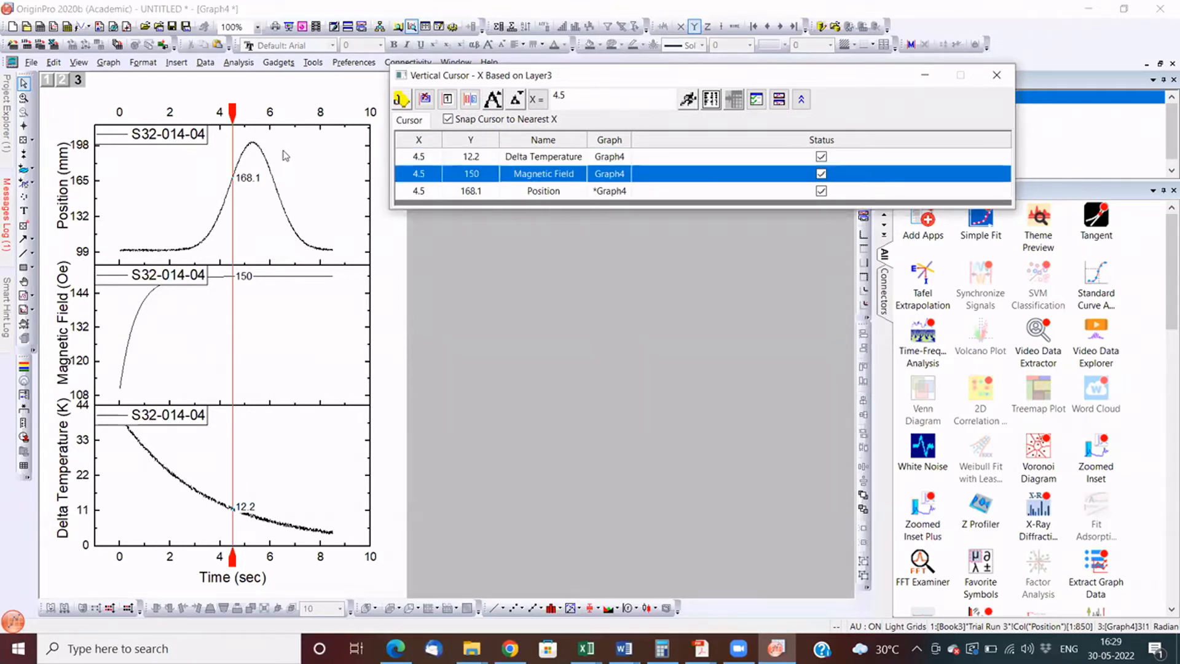
- Add tags and labels to the stacked graph with the vertical cursor at X = 5.22, 4.04, 2.27 and 0.77
{"action": "left_click_drag", "start_coordinate": [233, 115], "coordinate": [243, 112]}
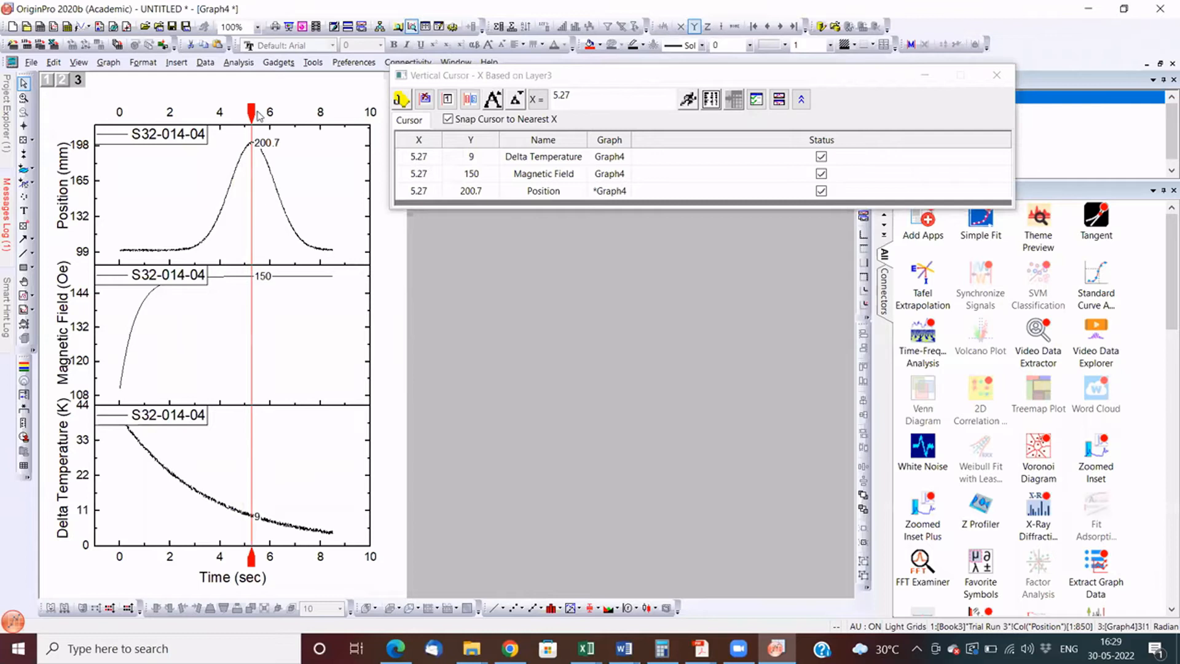
{"action": "left_click_drag", "start_coordinate": [251, 114], "coordinate": [218, 117]}
{"action": "left_click", "coordinate": [401, 104]}
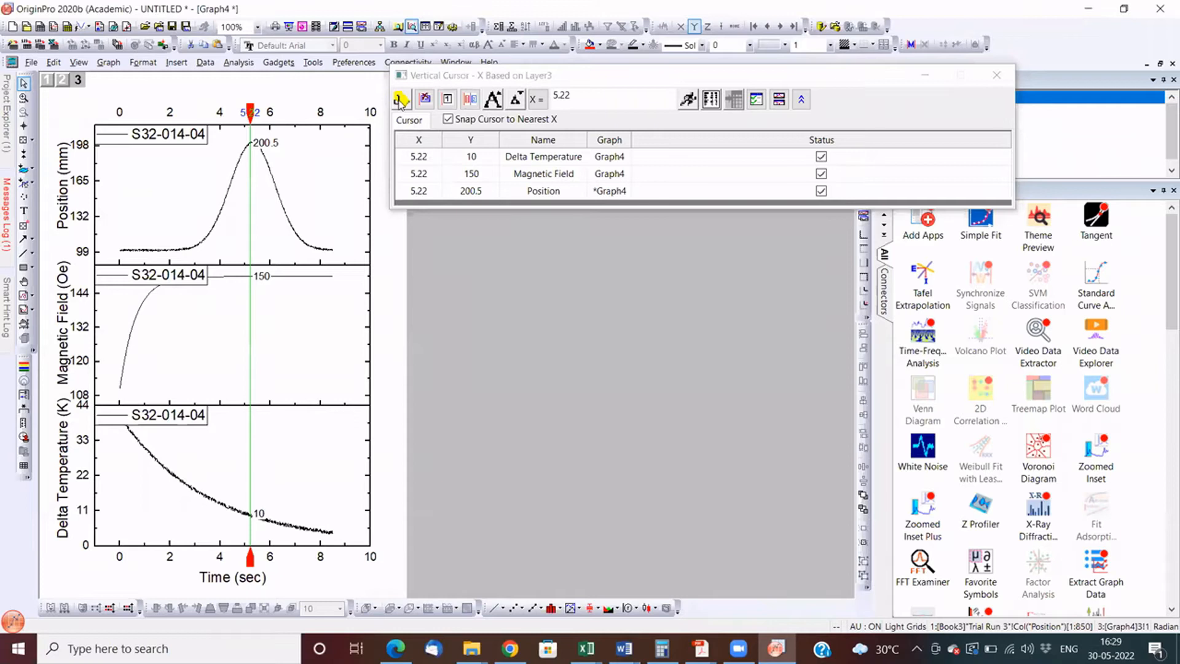
{"action": "left_click", "coordinate": [401, 103]}
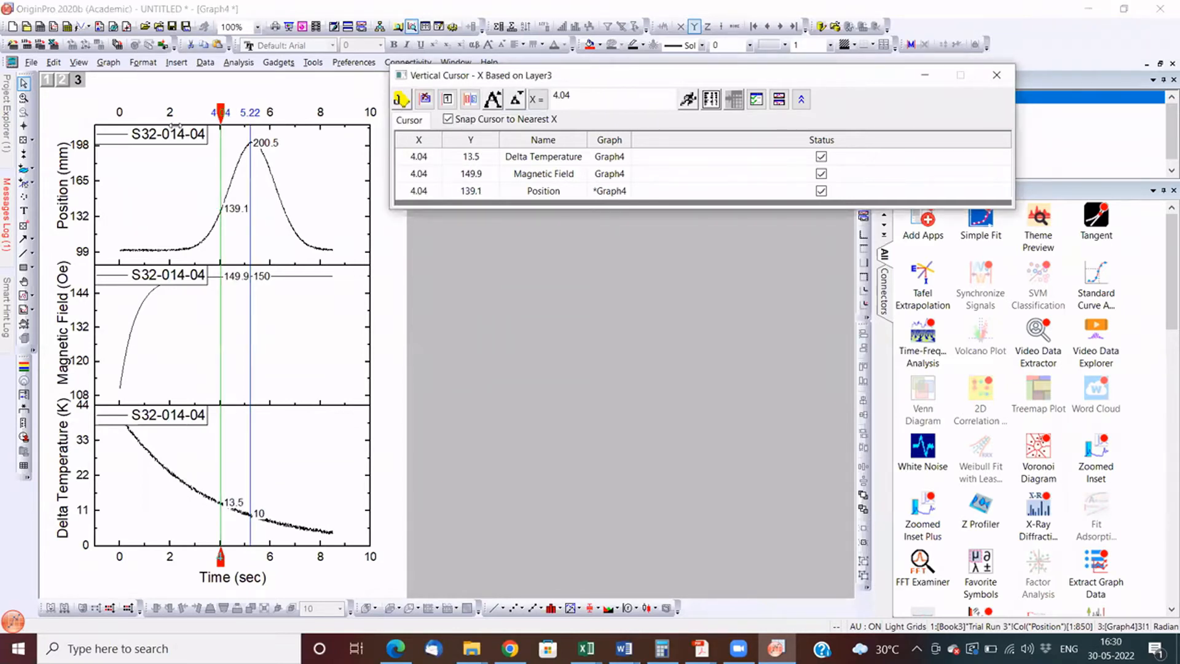
{"action": "left_click_drag", "start_coordinate": [221, 113], "coordinate": [176, 113]}
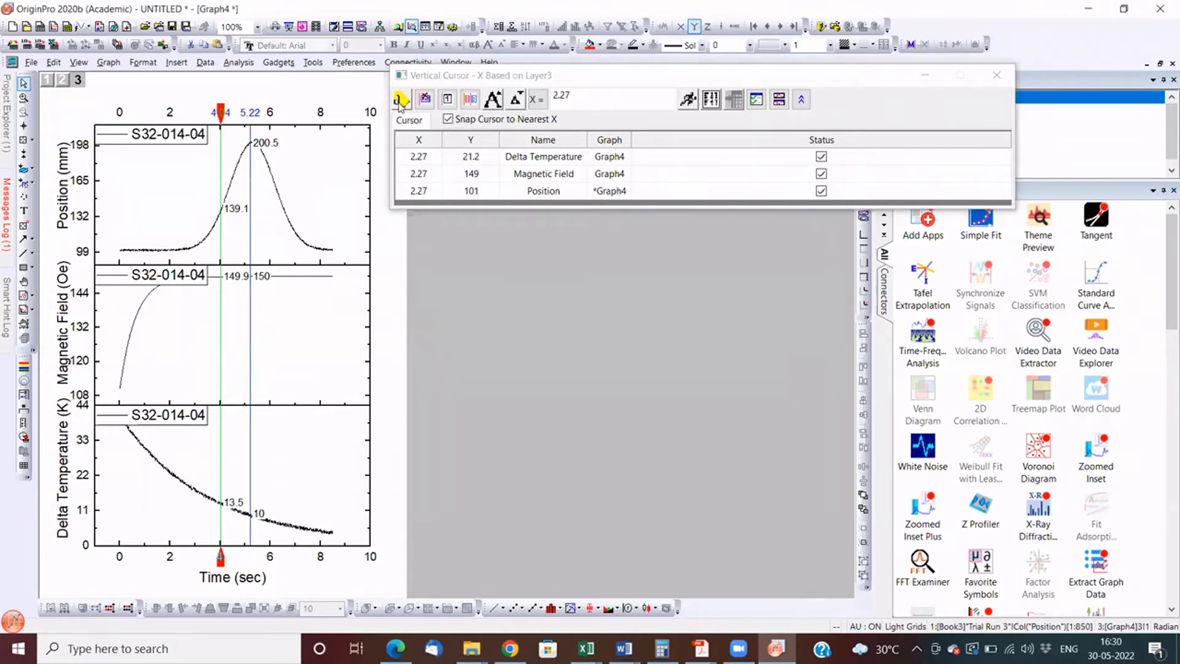
{"action": "left_click", "coordinate": [400, 103]}
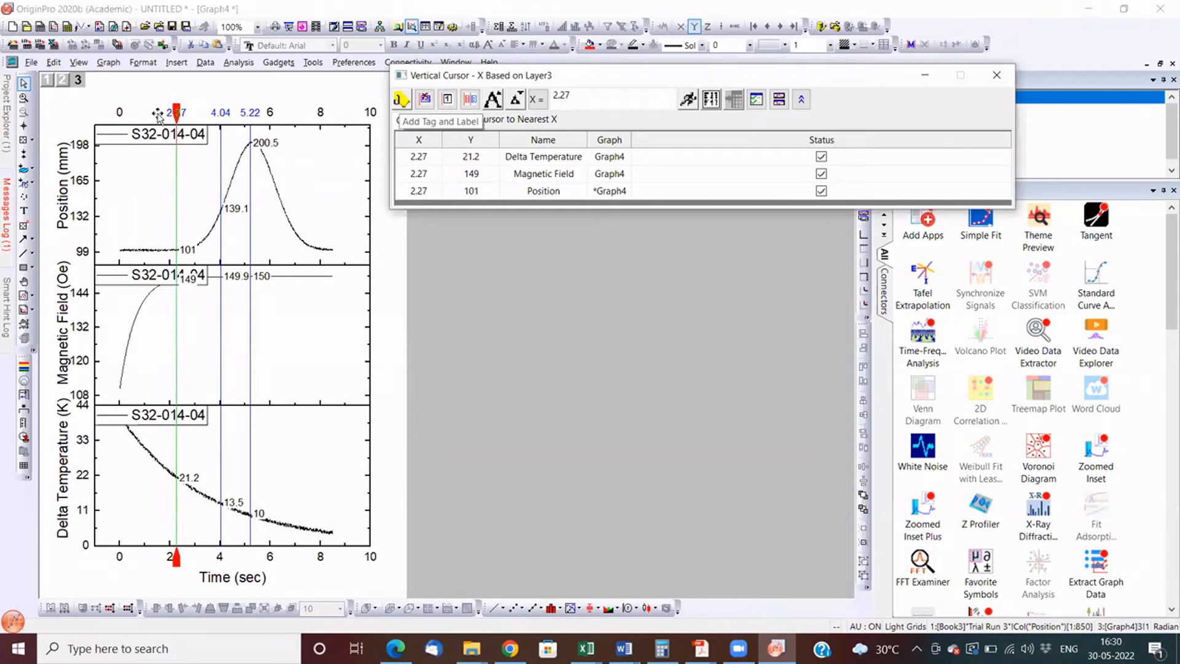
{"action": "left_click_drag", "start_coordinate": [158, 116], "coordinate": [139, 115]}
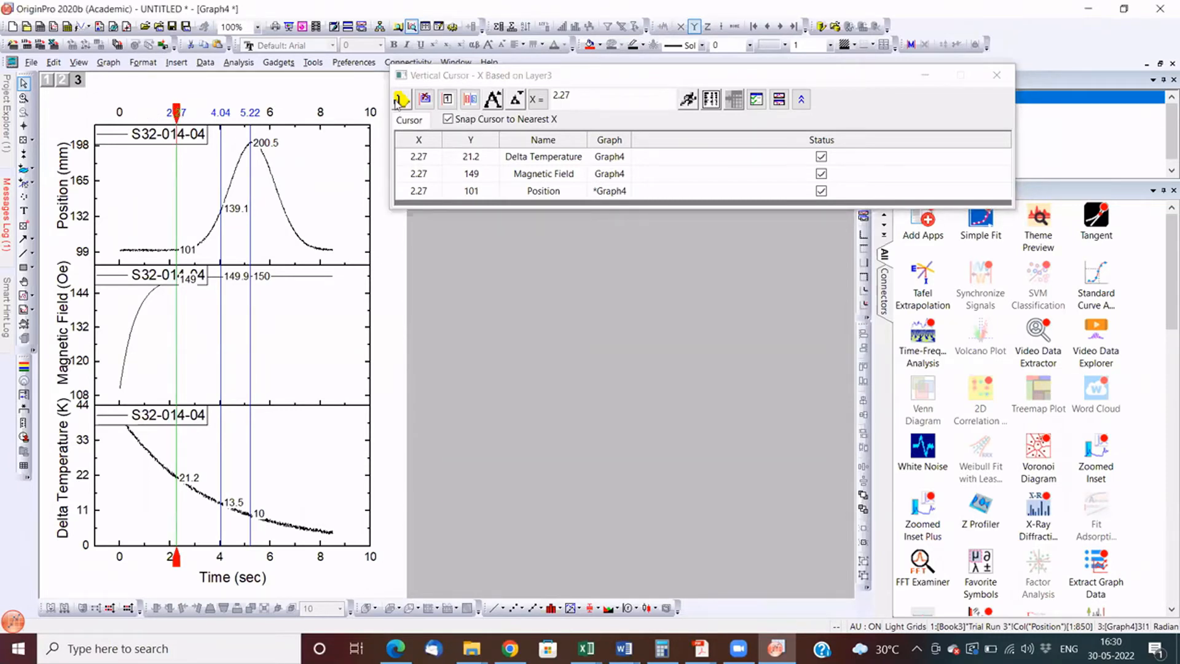
{"action": "left_click", "coordinate": [401, 102]}
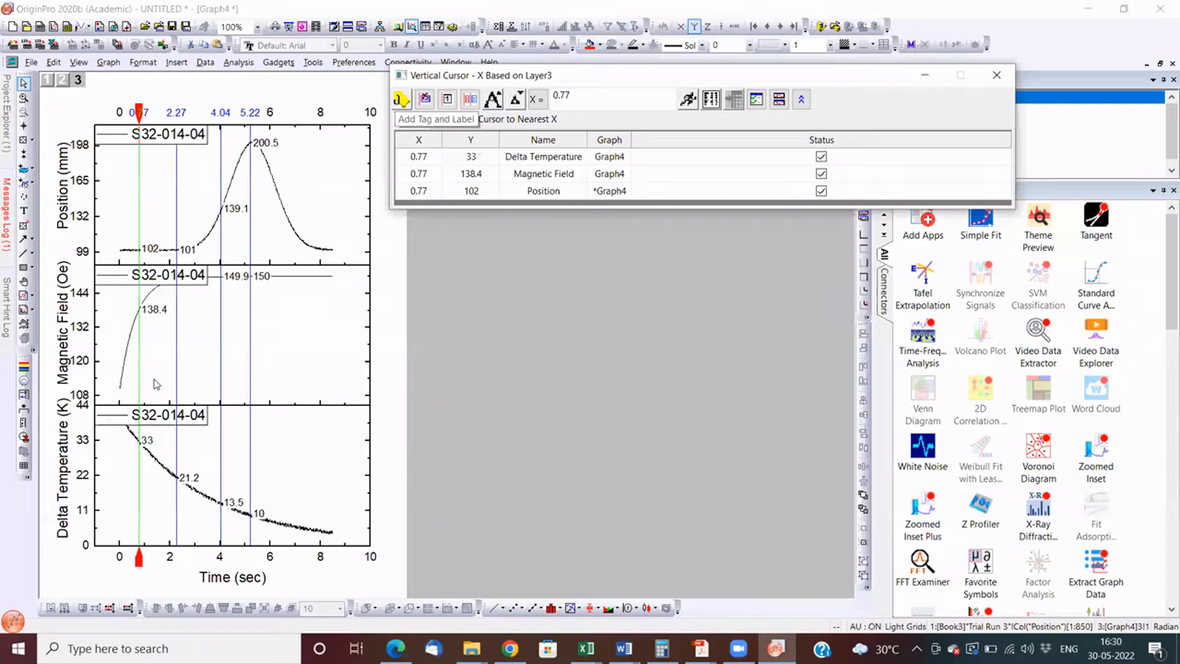
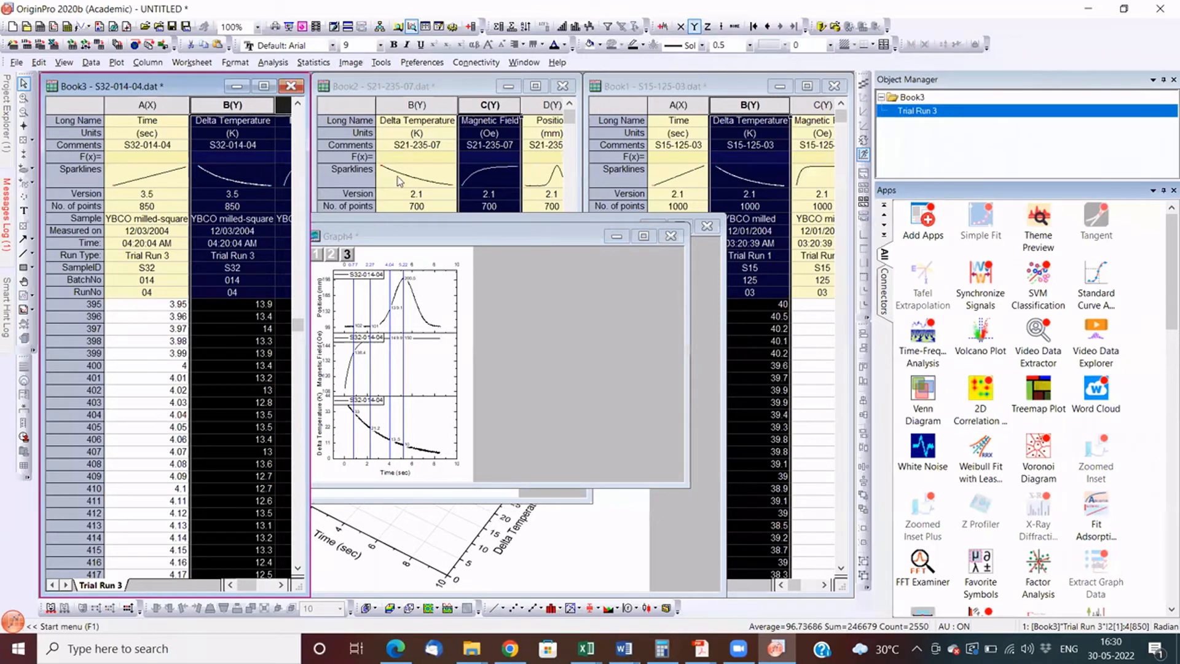
- Maximize the stacked graph window and insert a MathType equation object above its Position layer
{"action": "double_click", "coordinate": [127, 89]}
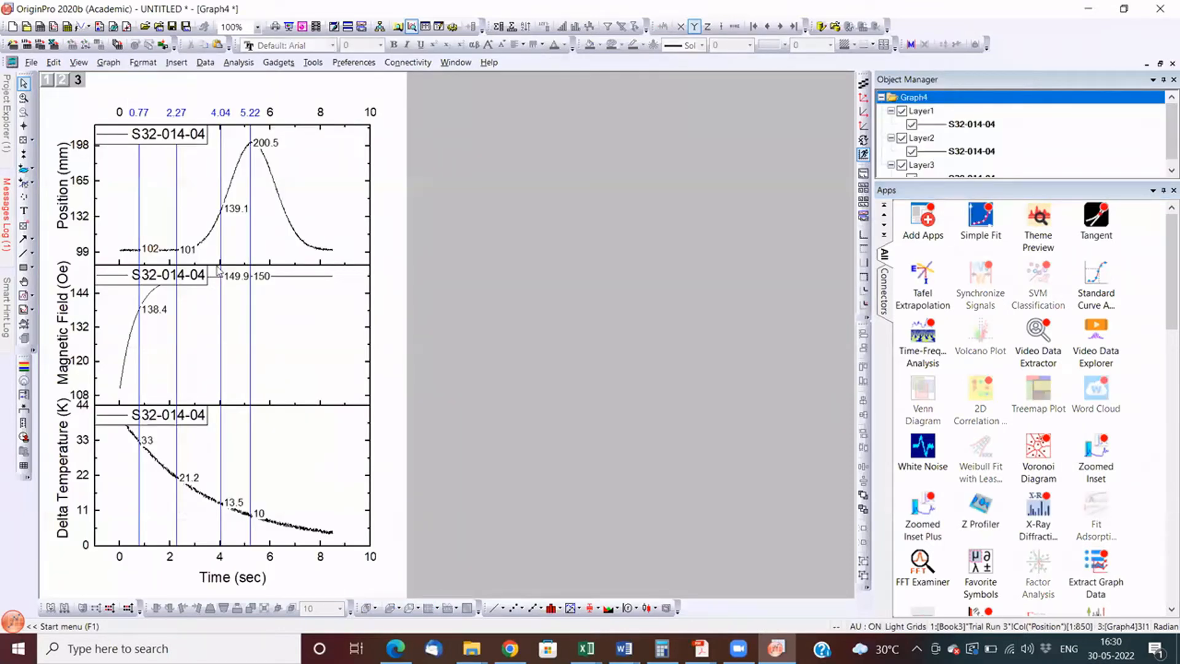
{"action": "right_click", "coordinate": [218, 182]}
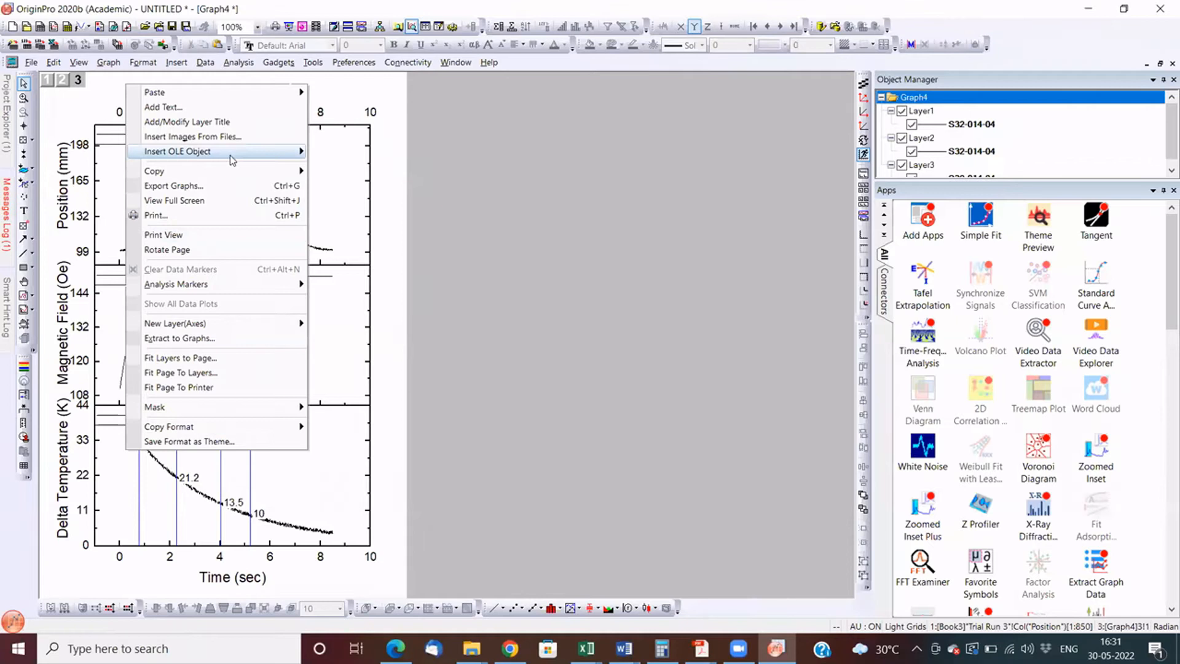
{"action": "mouse_move", "coordinate": [231, 158]}
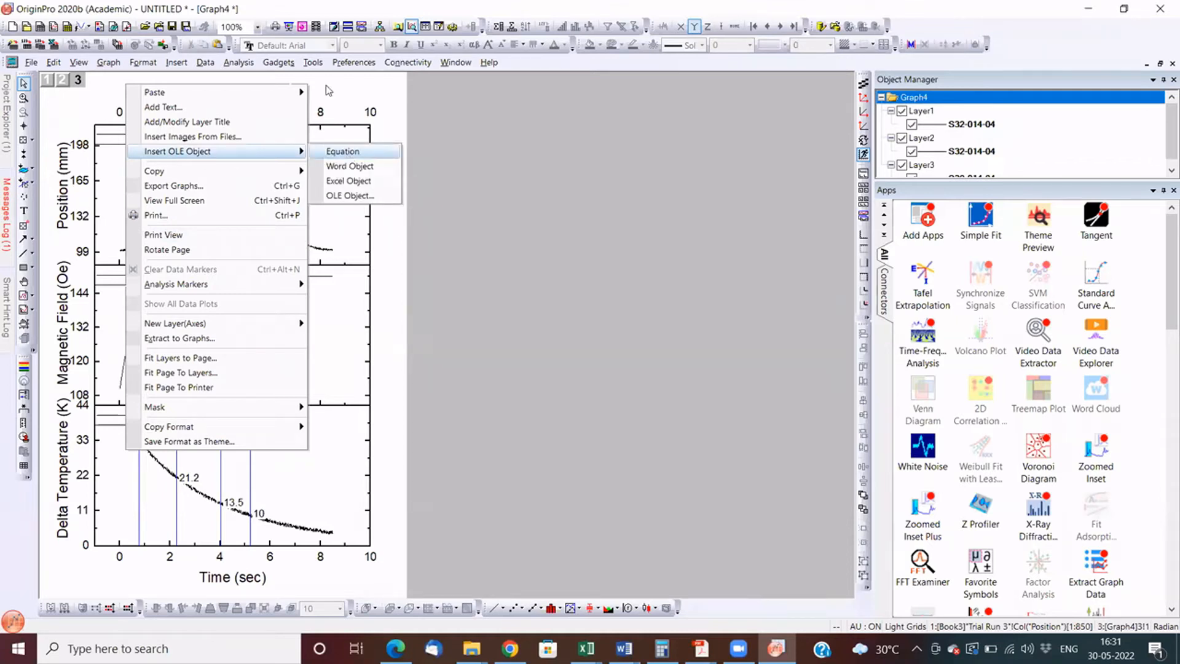
{"action": "left_click", "coordinate": [344, 150]}
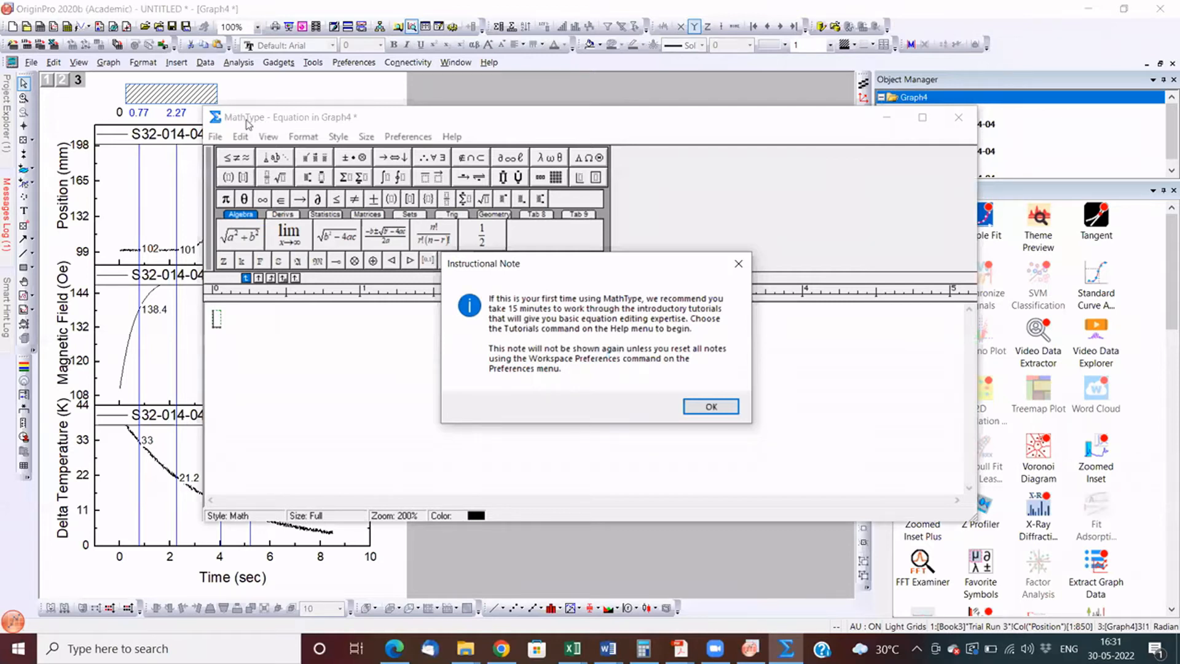
{"action": "key", "text": "Return"}
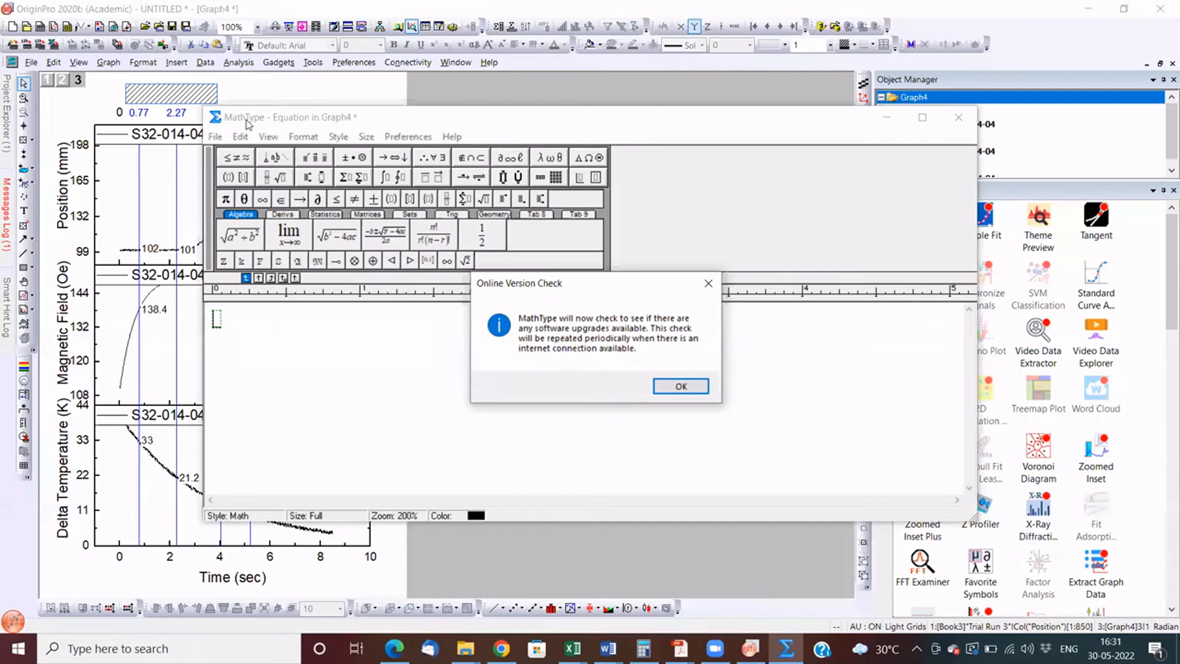
{"action": "key", "text": "Return"}
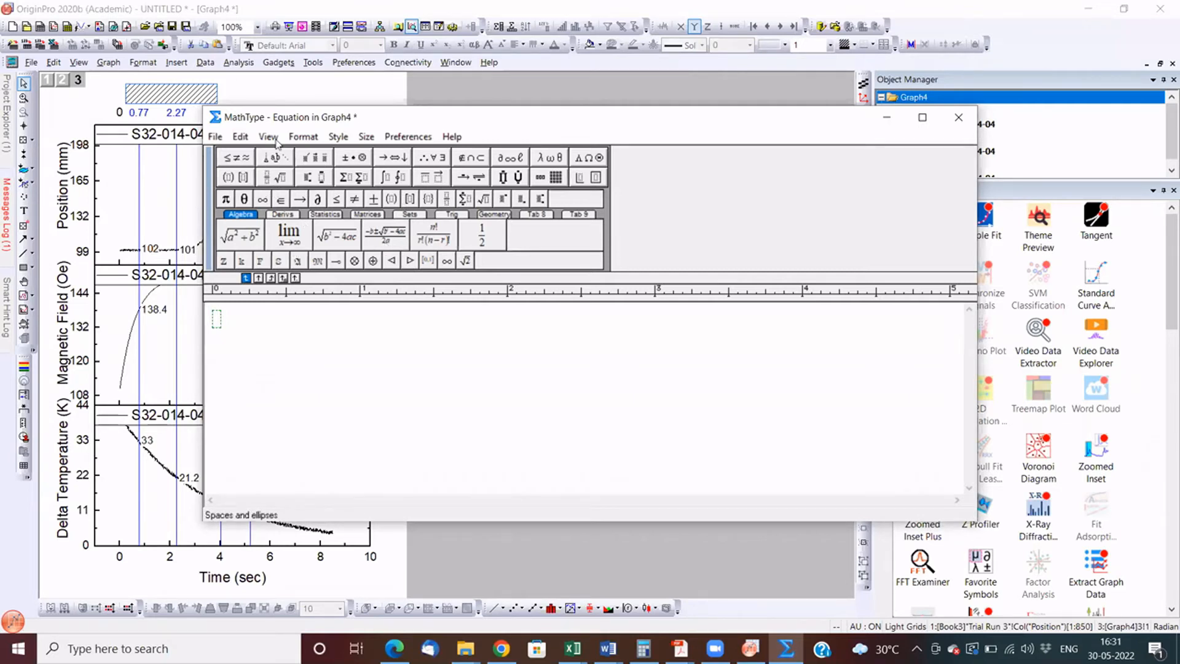
- Fill the equation with the ready-made quadratic formula expression and return to the graph
{"action": "left_click", "coordinate": [303, 137]}
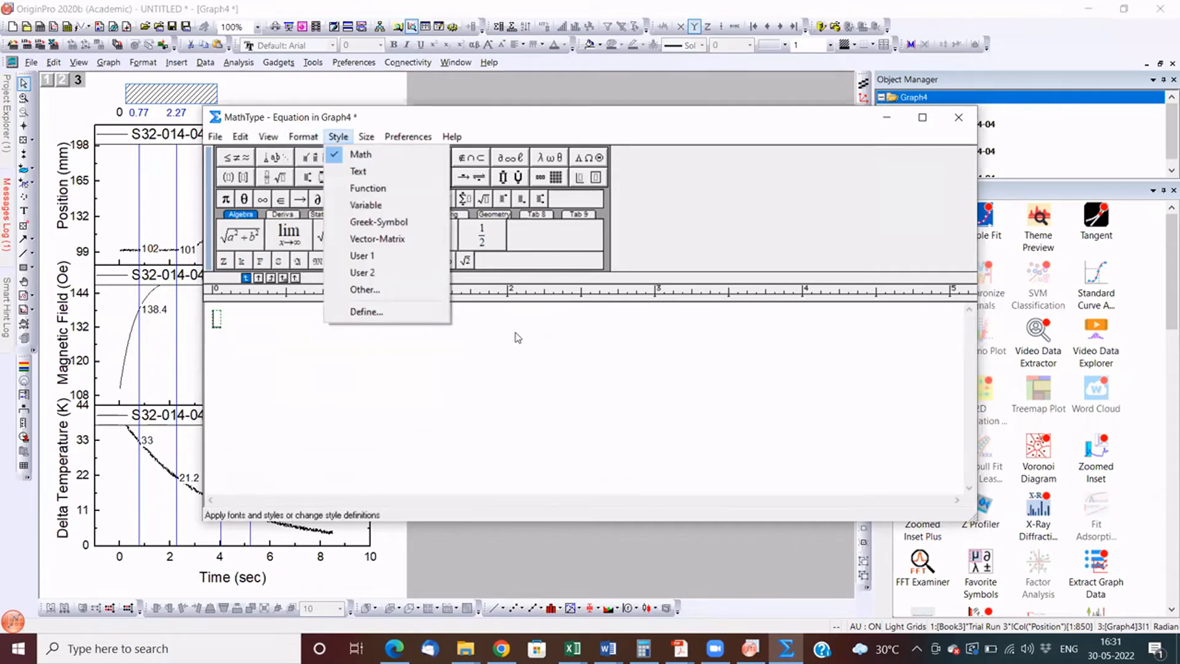
{"action": "mouse_move", "coordinate": [238, 140]}
{"action": "key", "text": "Escape"}
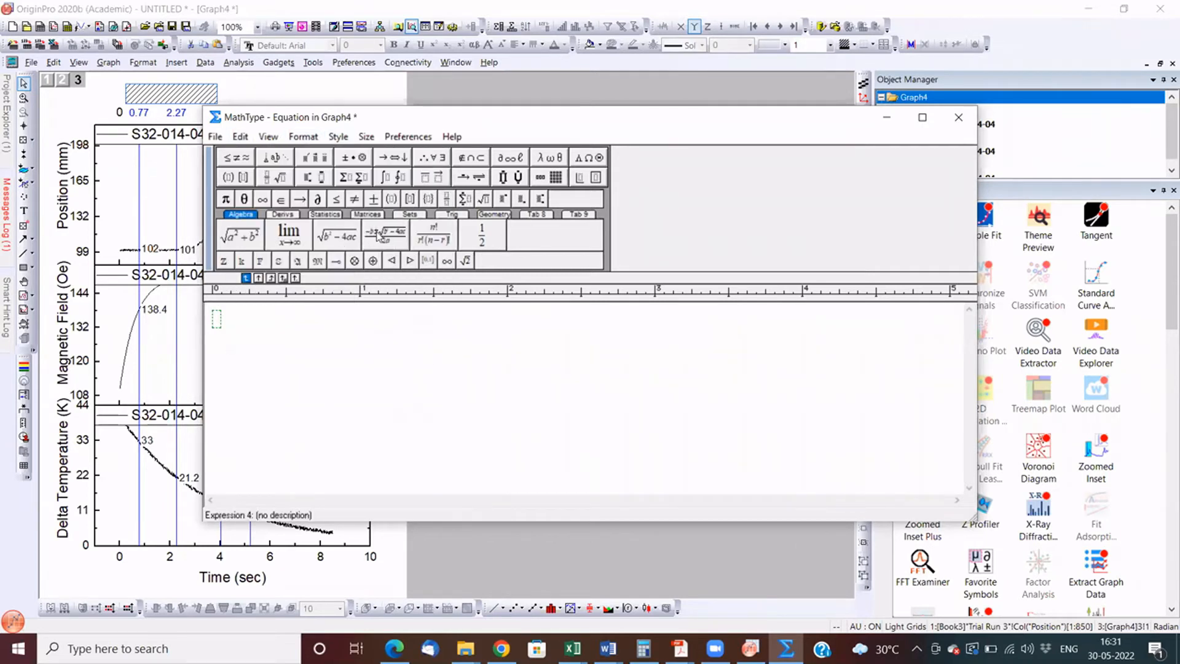
{"action": "left_click", "coordinate": [377, 234]}
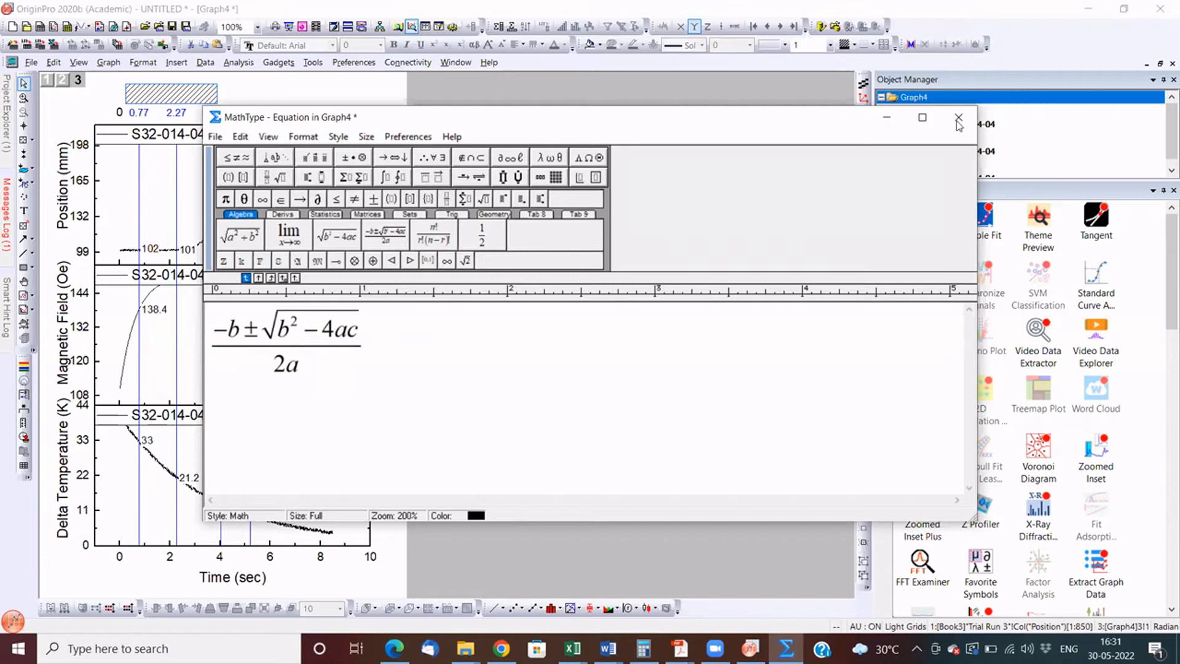
{"action": "left_click", "coordinate": [528, 338]}
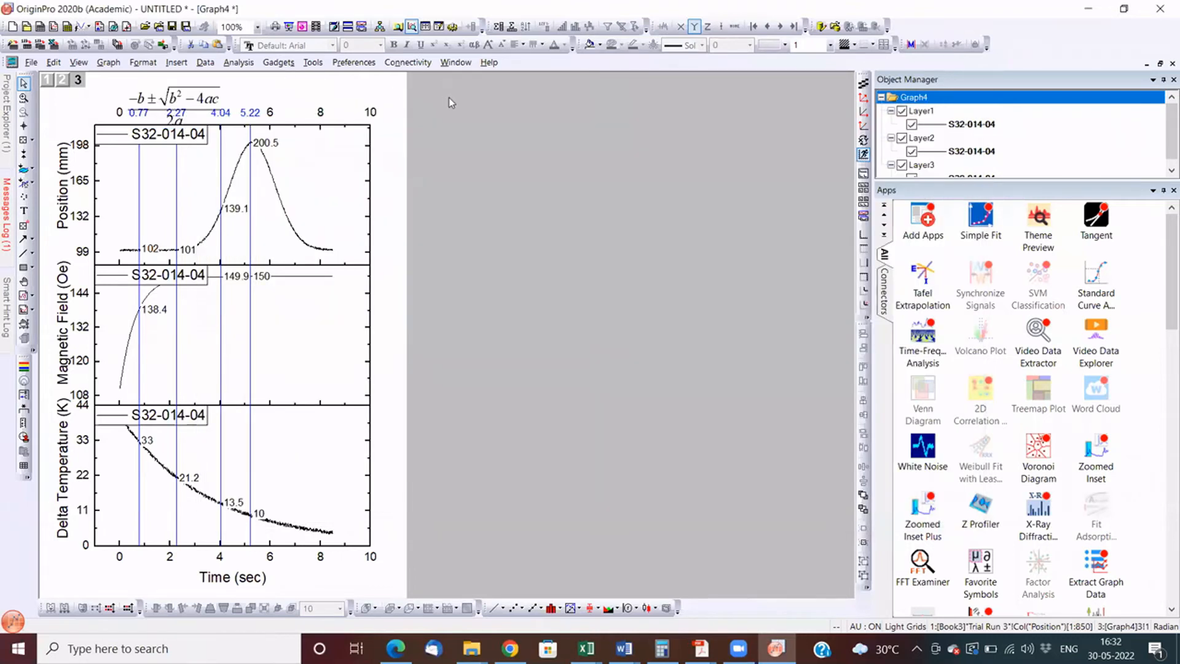
- Move the quadratic formula to the upper right corner of the graph page, clear of the cursor X labels
{"action": "left_click", "coordinate": [449, 98]}
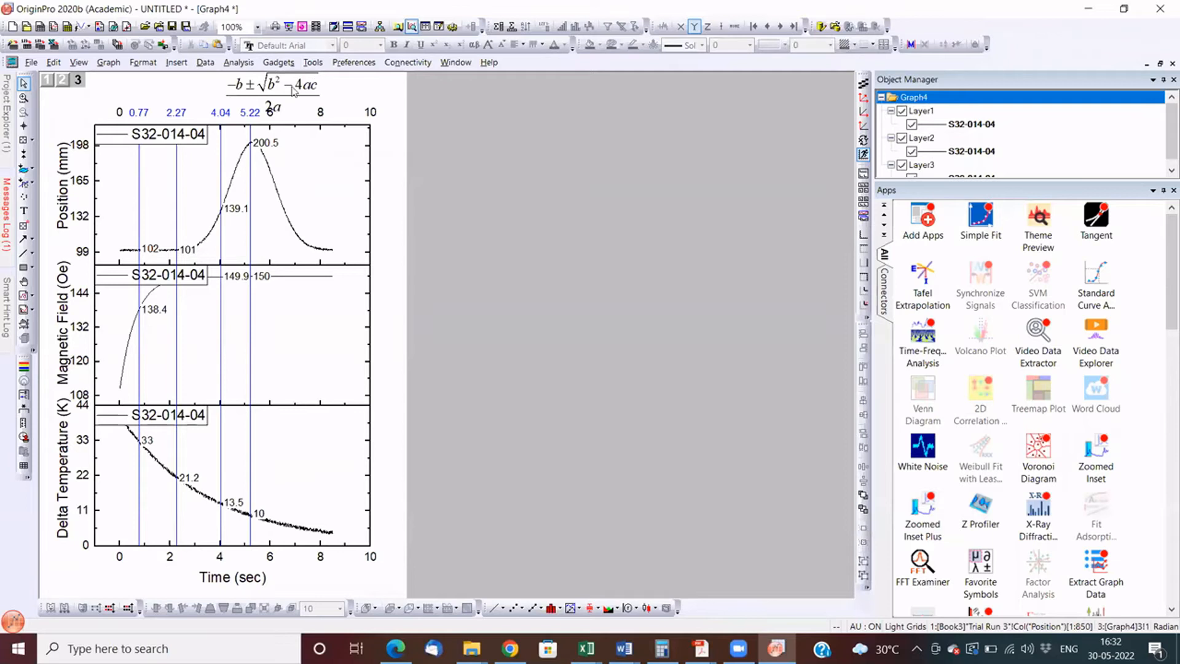
{"action": "left_click_drag", "start_coordinate": [372, 80], "coordinate": [340, 97]}
{"action": "left_click", "coordinate": [400, 139]}
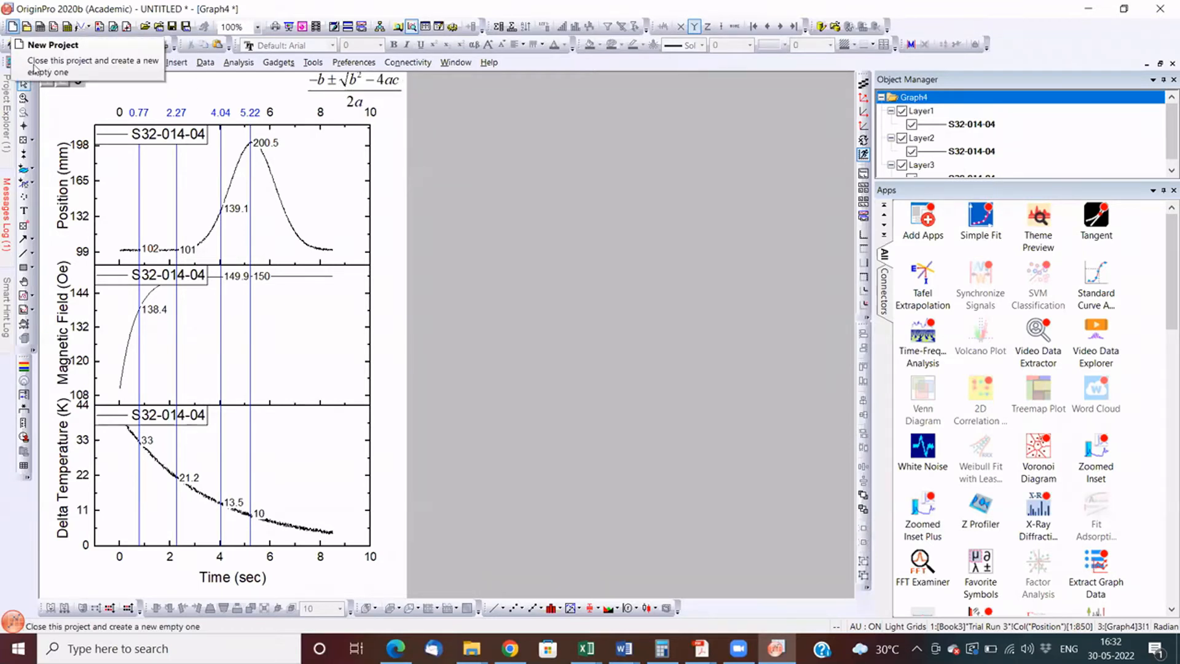
- Open the graph export settings and set the image type to Joint Photographic Experts Group (*.jpg,*.jpe,*.jpeg)
{"action": "left_click", "coordinate": [33, 65]}
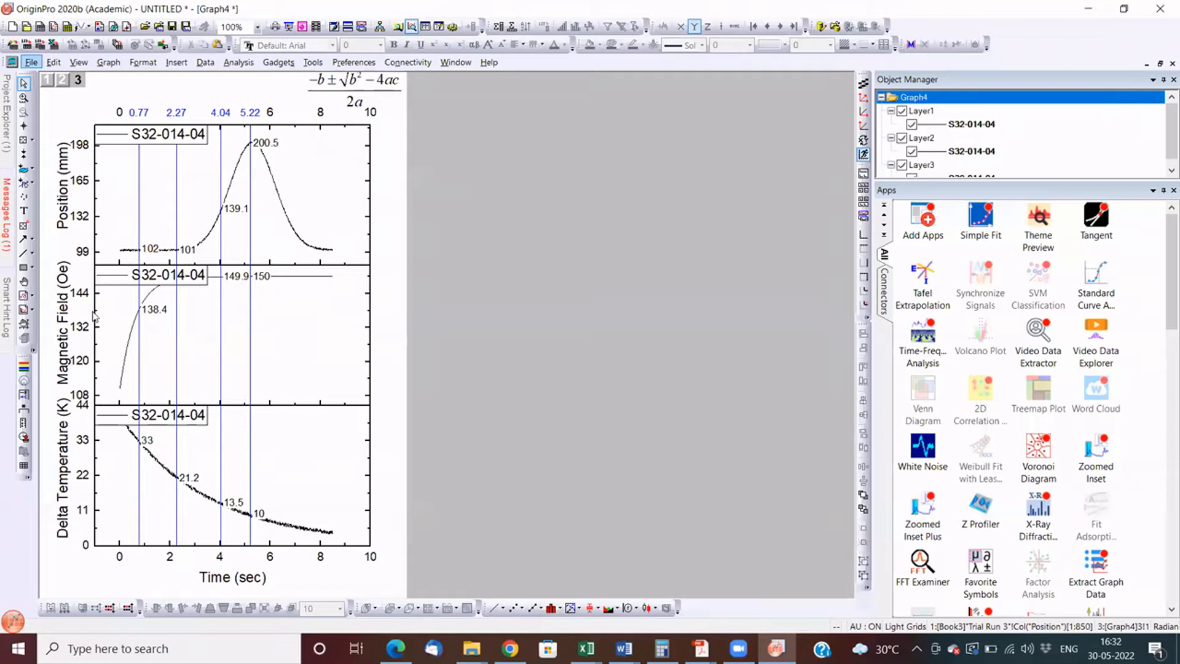
{"action": "mouse_move", "coordinate": [93, 316]}
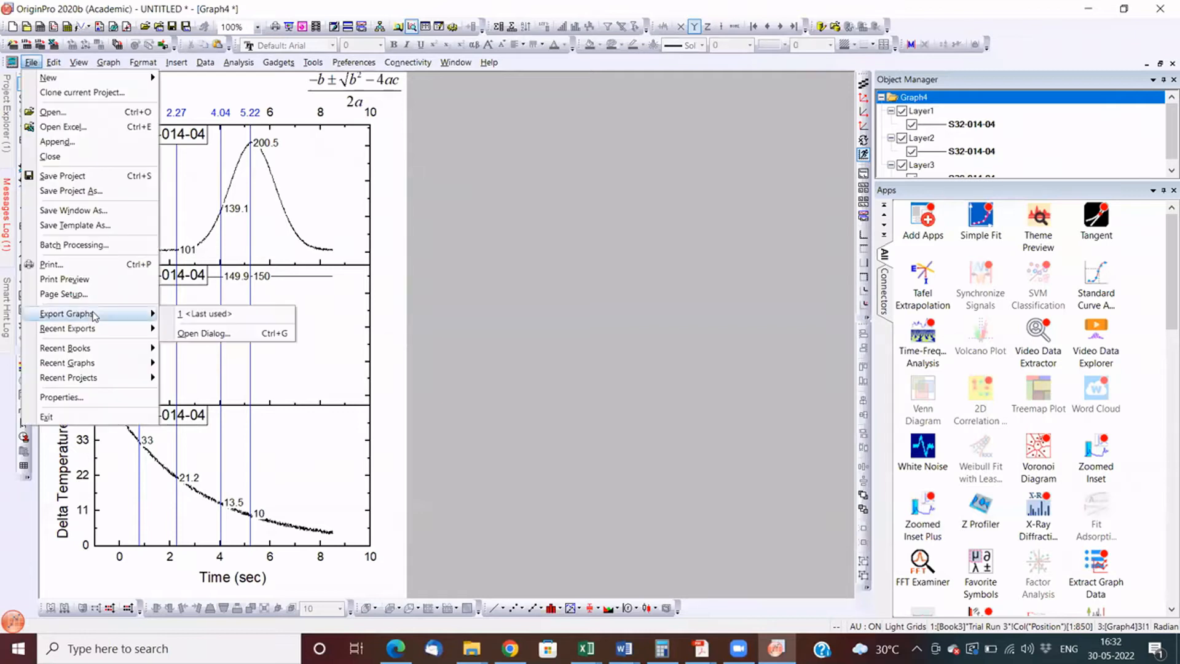
{"action": "left_click", "coordinate": [193, 335]}
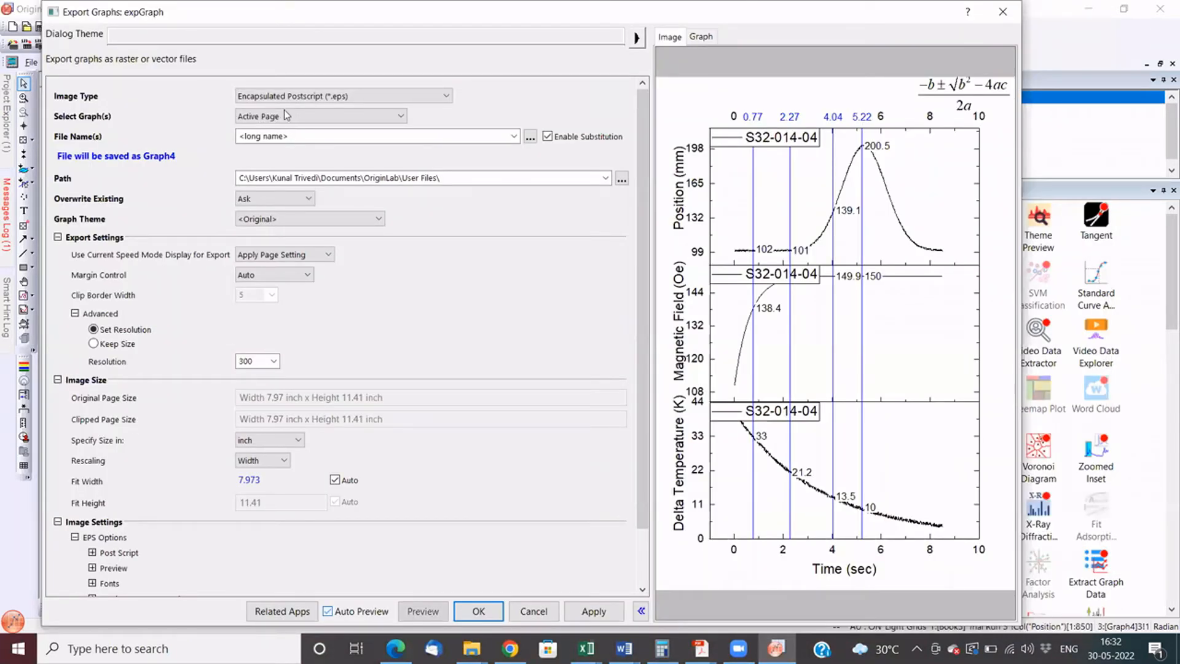
{"action": "left_click", "coordinate": [344, 96]}
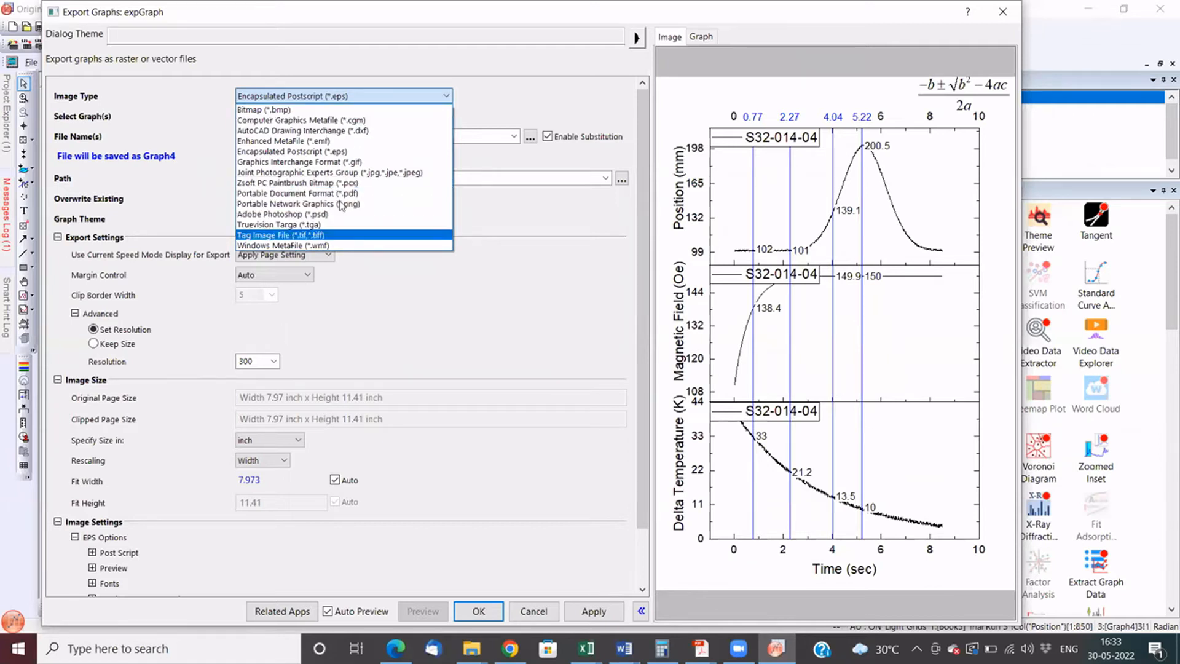
{"action": "left_click", "coordinate": [347, 173]}
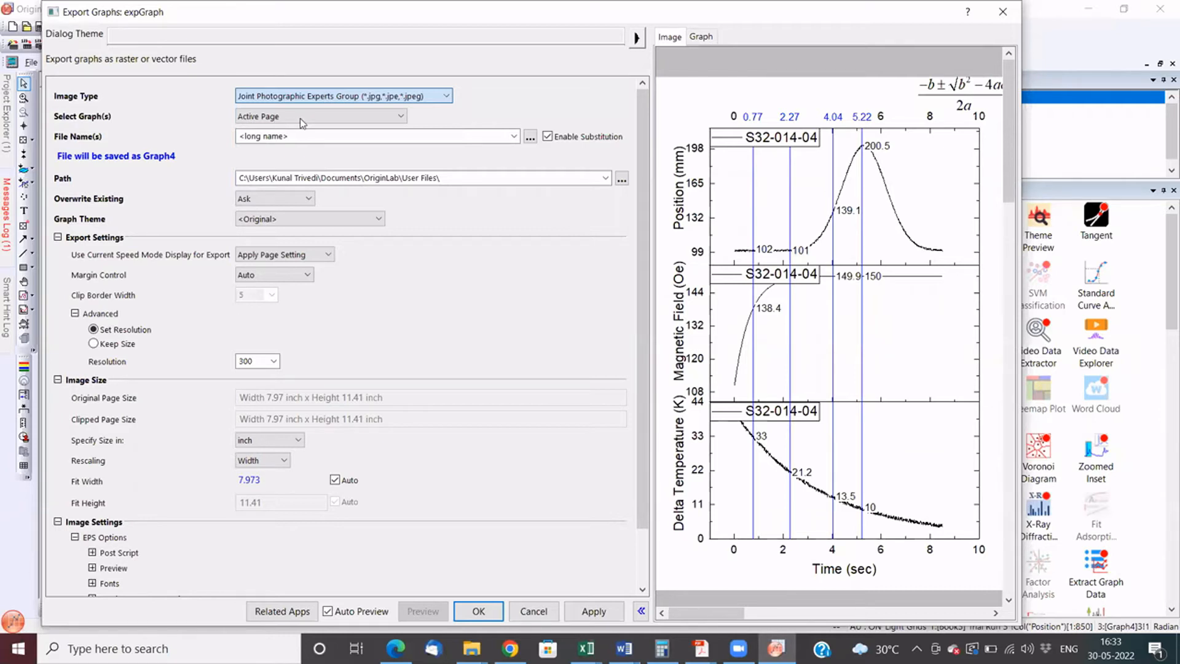
- Examine the export's graph selection and graph theme options, keeping Active Page and <Original>
{"action": "left_click", "coordinate": [300, 119]}
{"action": "left_click", "coordinate": [300, 120]}
{"action": "left_click", "coordinate": [300, 120]}
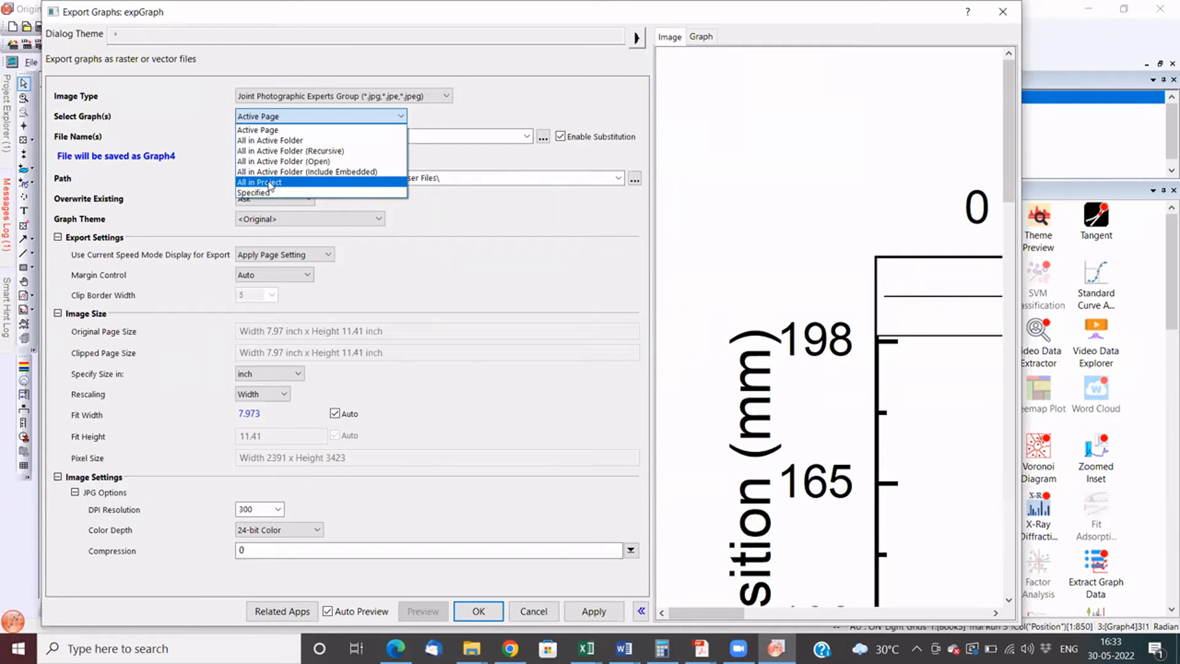
{"action": "left_click", "coordinate": [467, 224]}
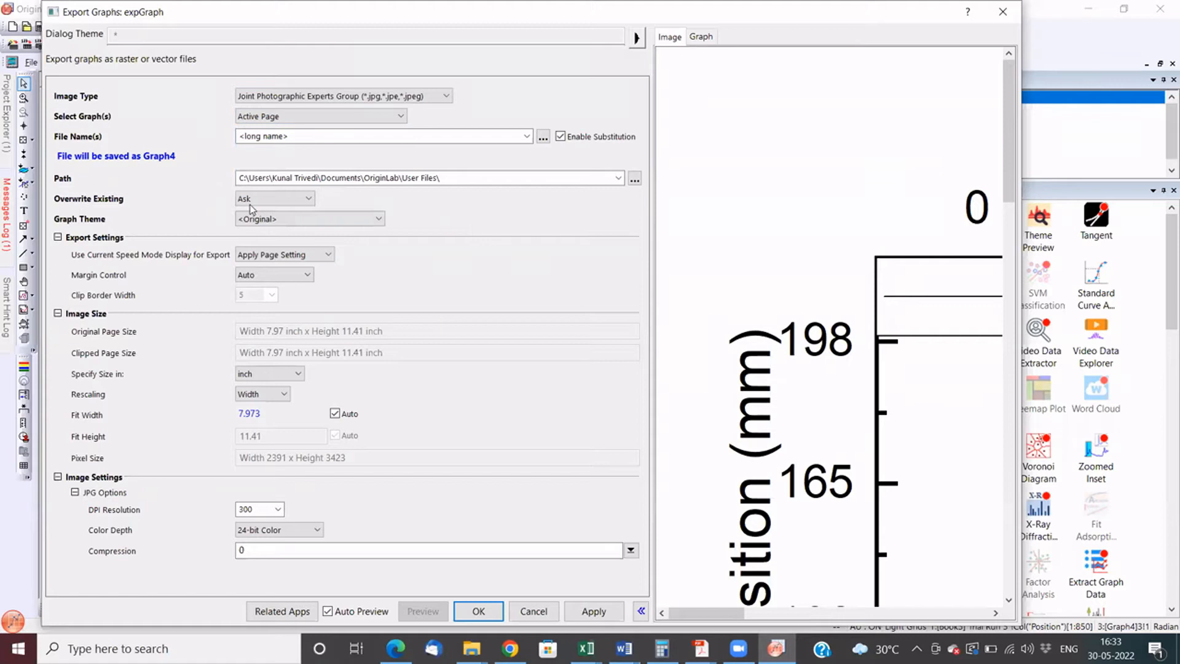
{"action": "left_click", "coordinate": [265, 221]}
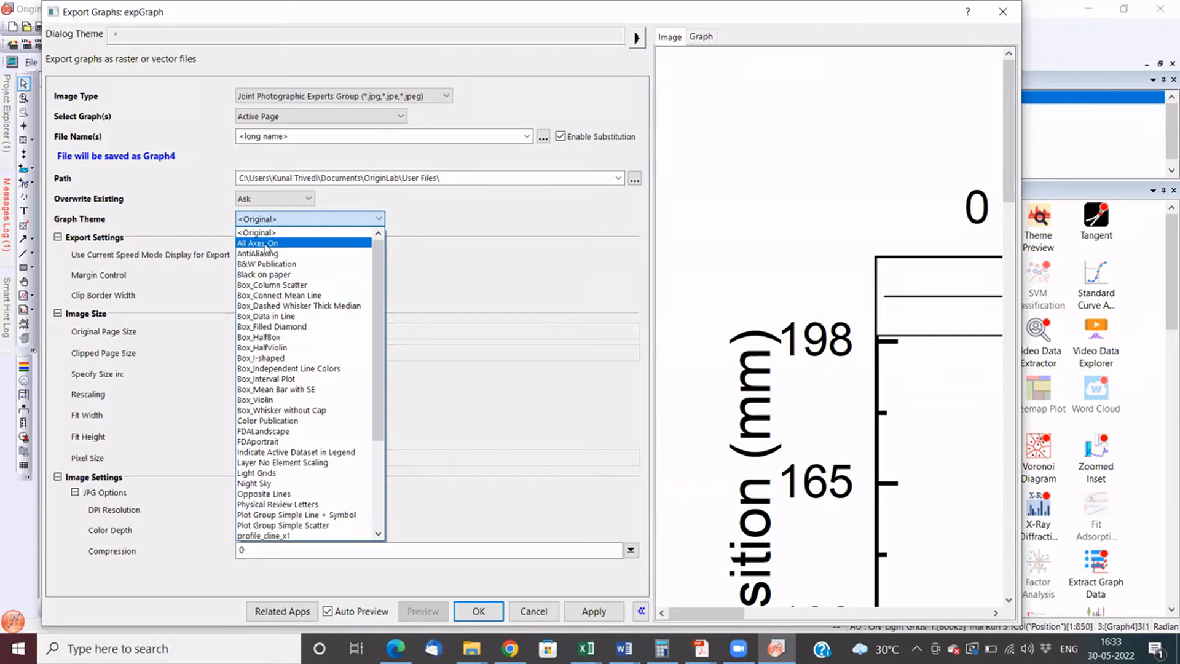
{"action": "left_click_drag", "start_coordinate": [378, 321], "coordinate": [370, 275]}
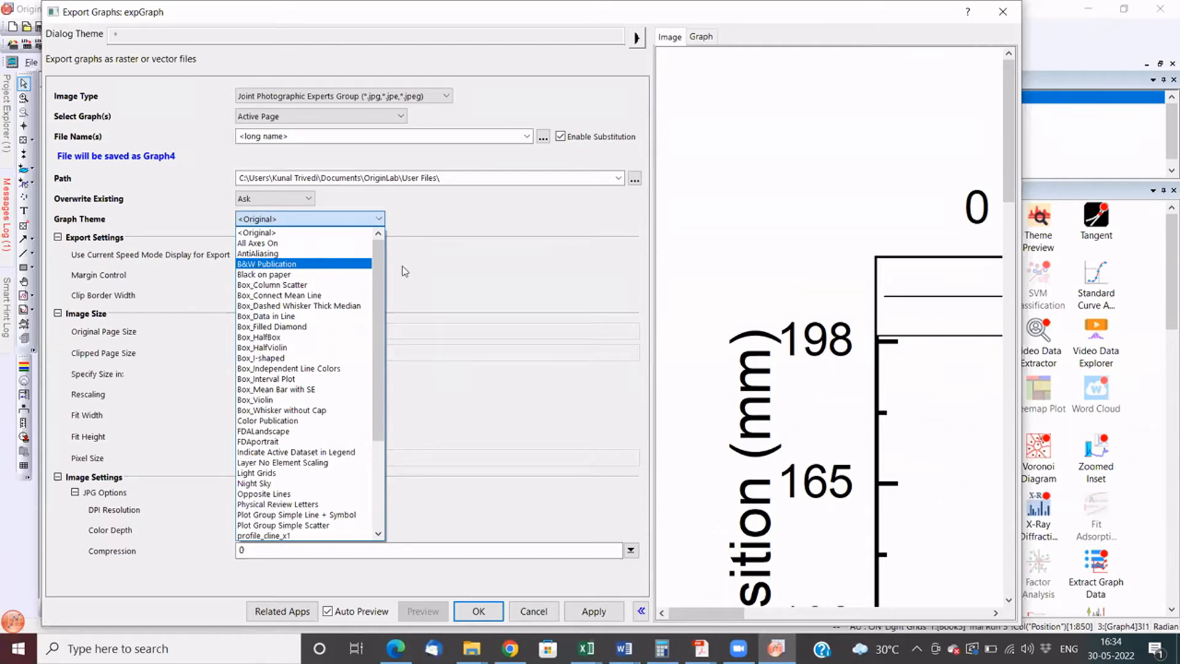
{"action": "left_click", "coordinate": [271, 233]}
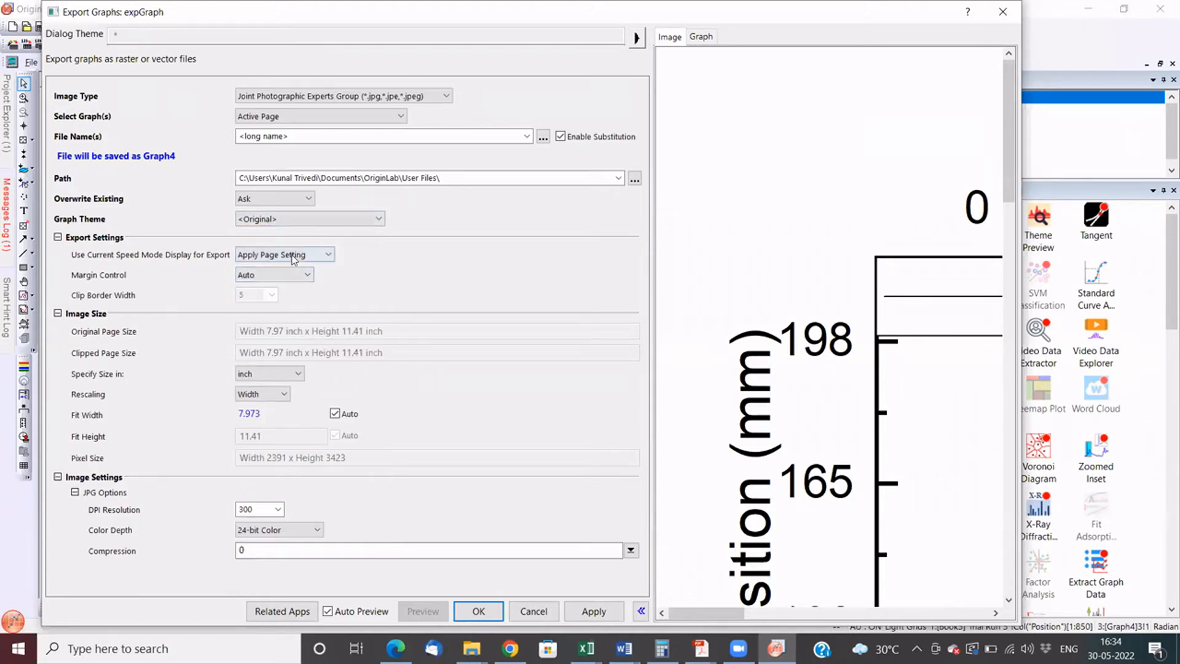
- Set the export's margin control to Tight in Page and check the image preview down to the Delta Temperature layer
{"action": "left_click", "coordinate": [275, 280]}
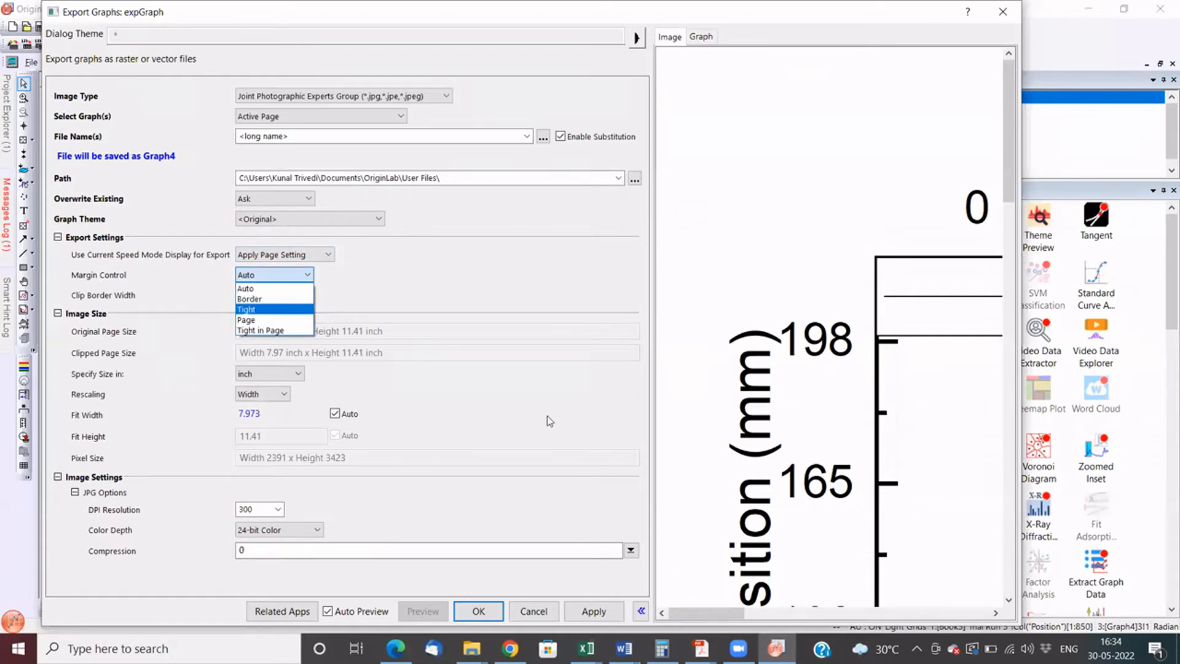
{"action": "left_click", "coordinate": [274, 330]}
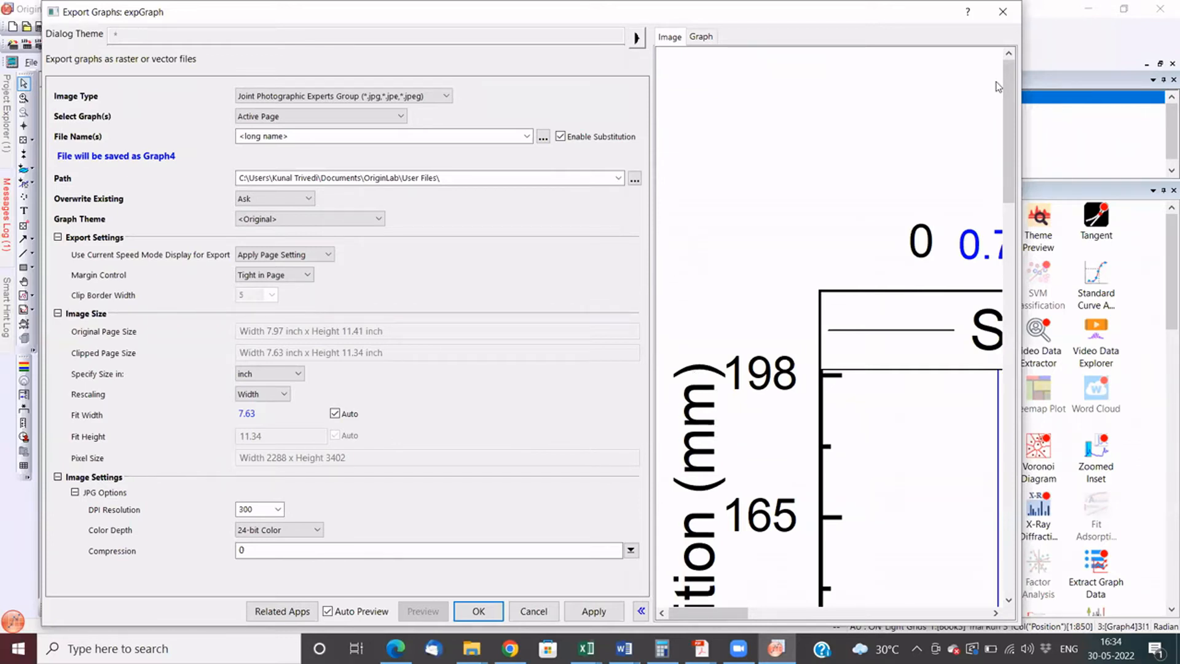
{"action": "left_click_drag", "start_coordinate": [1010, 97], "coordinate": [1010, 447]}
{"action": "mouse_move", "coordinate": [742, 616]}
{"action": "left_mouse_down"}
{"action": "mouse_move", "coordinate": [754, 616]}
{"action": "mouse_move", "coordinate": [742, 616]}
{"action": "left_mouse_up"}
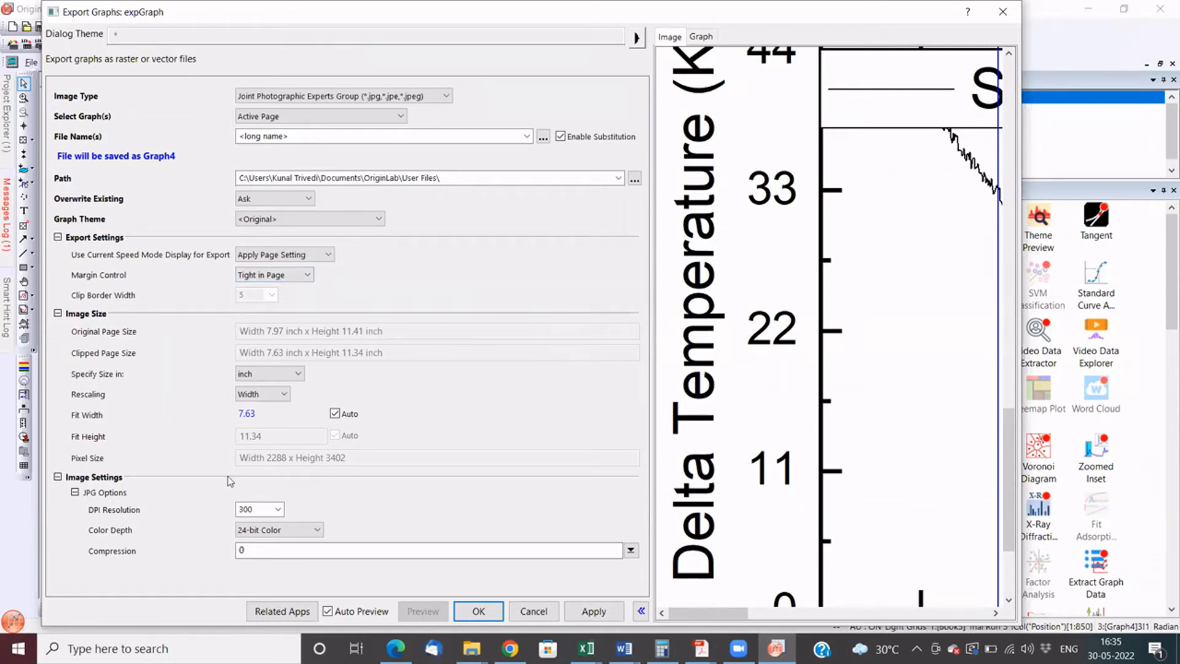
- Examine the export's size unit, DPI resolution and compression options without changing them
{"action": "left_click", "coordinate": [246, 376]}
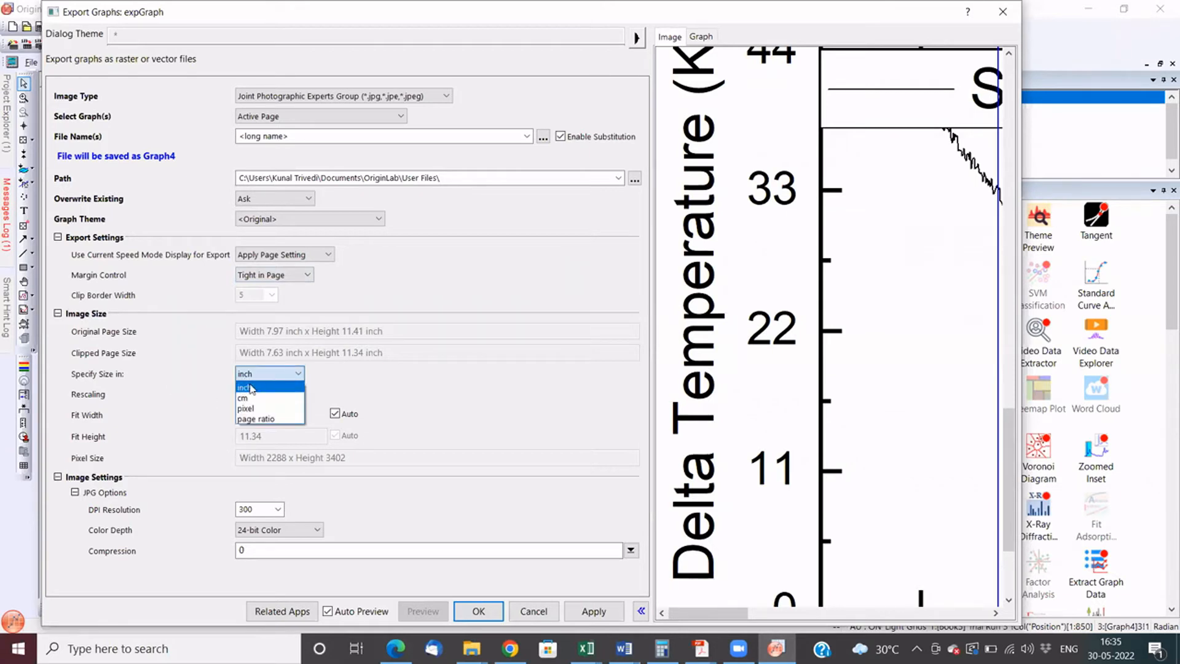
{"action": "left_click", "coordinate": [469, 386]}
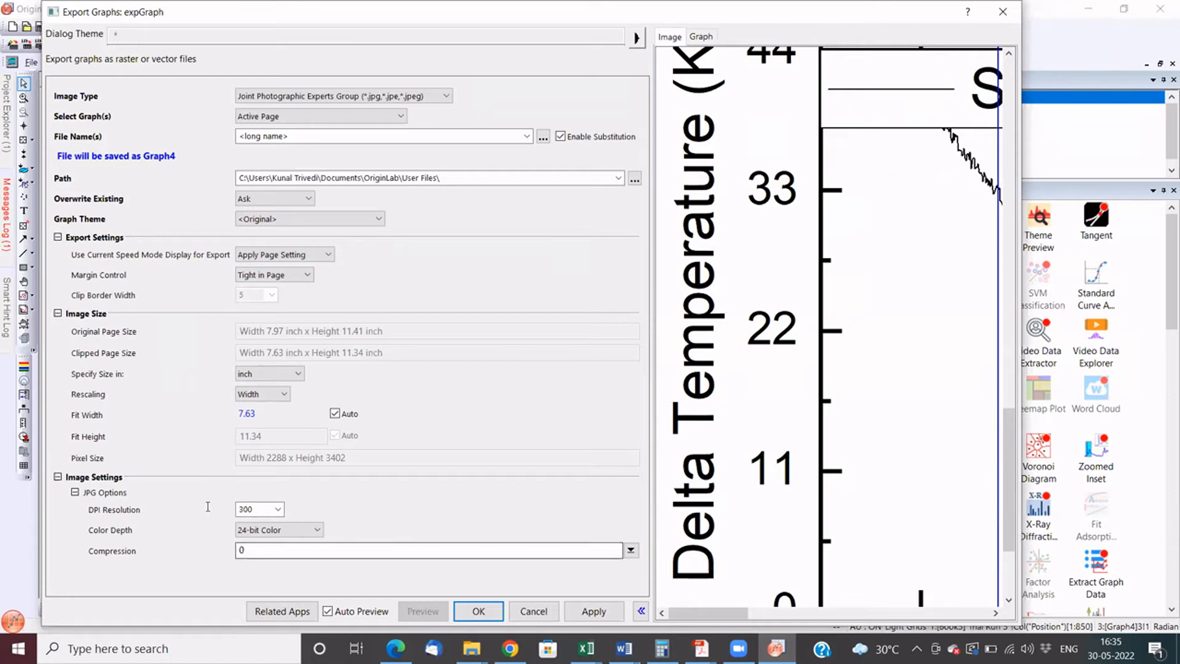
{"action": "left_click", "coordinate": [279, 510]}
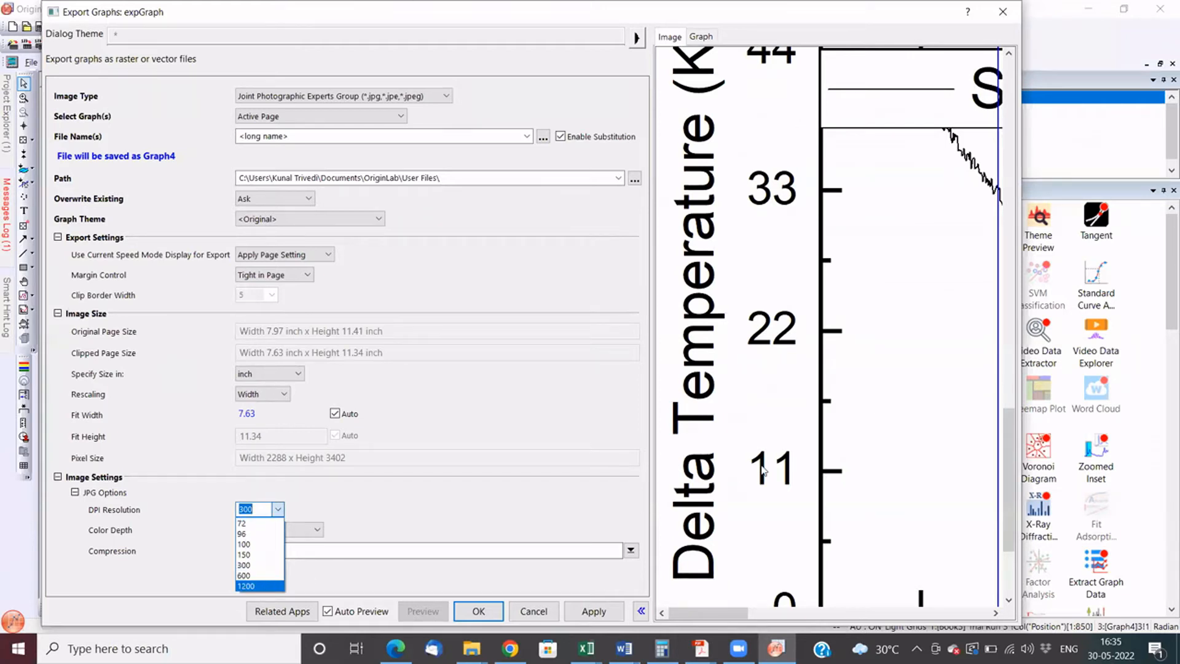
{"action": "left_click", "coordinate": [340, 500]}
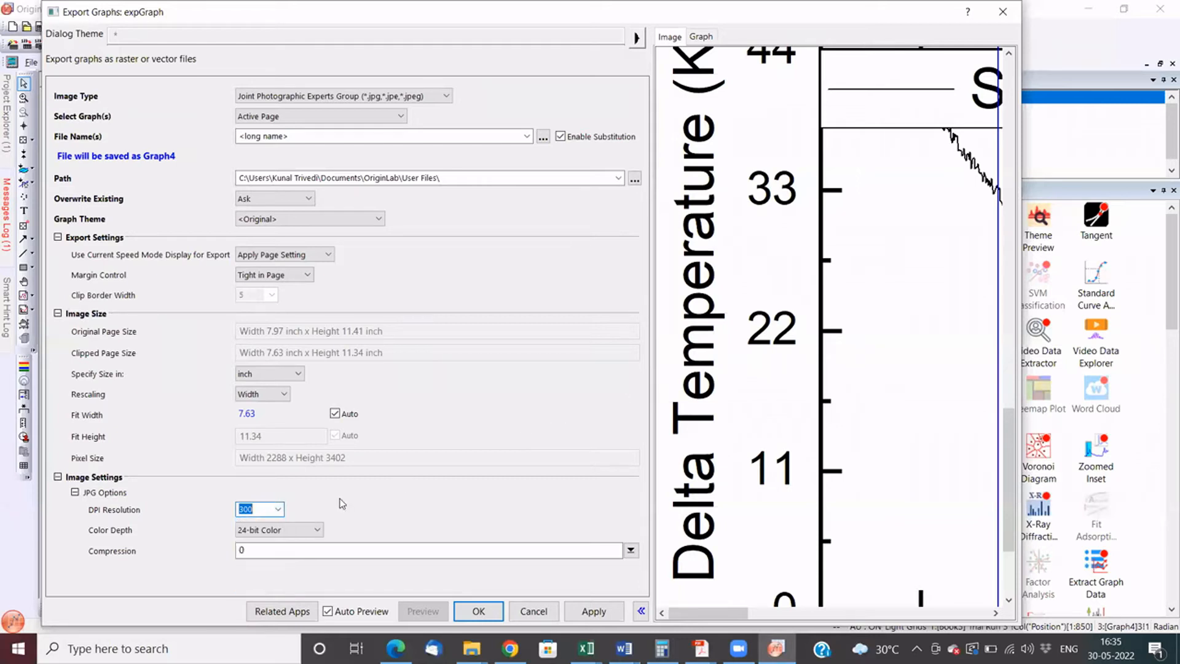
{"action": "left_click", "coordinate": [279, 509]}
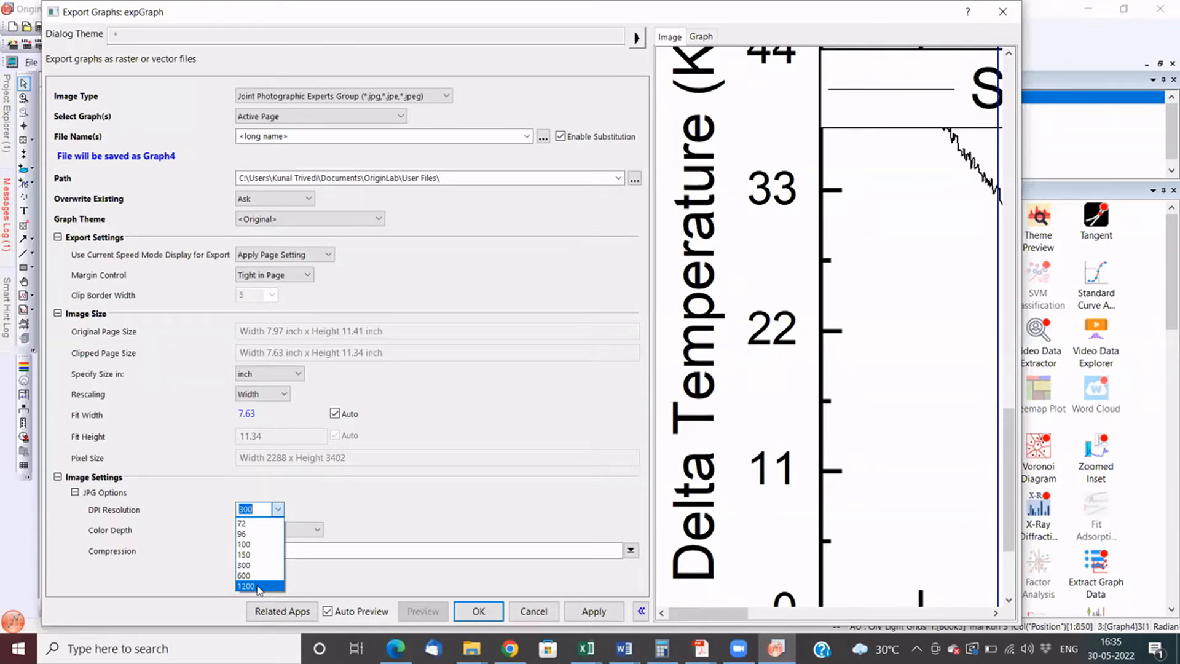
{"action": "left_click", "coordinate": [580, 442]}
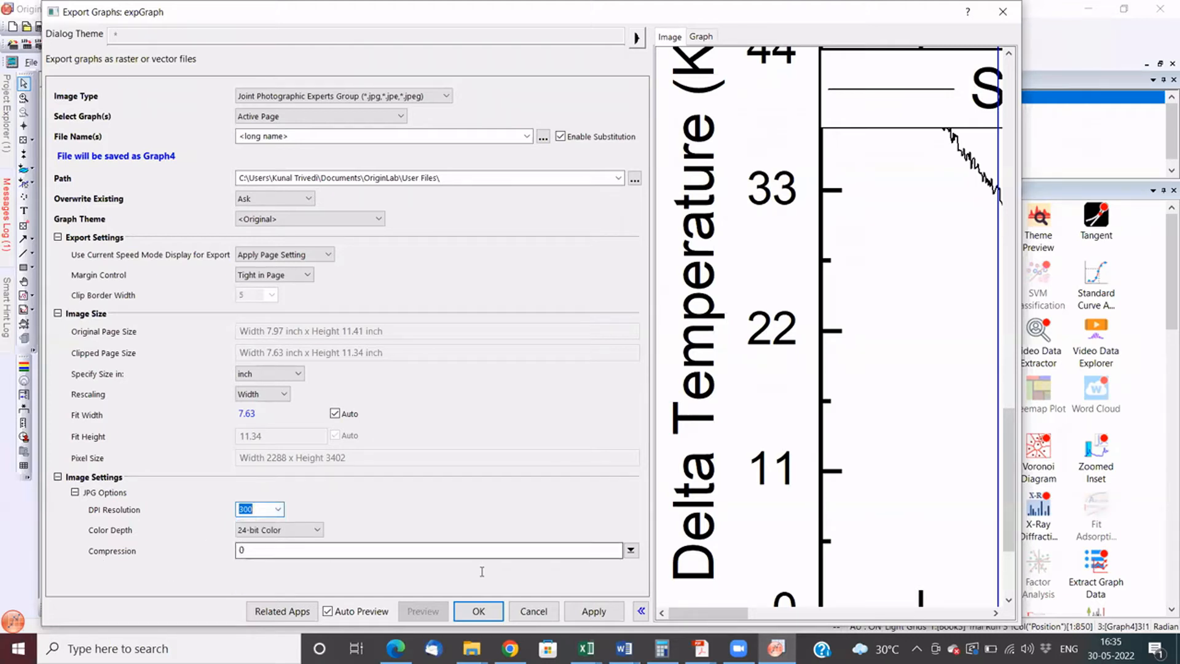
{"action": "left_click", "coordinate": [630, 552]}
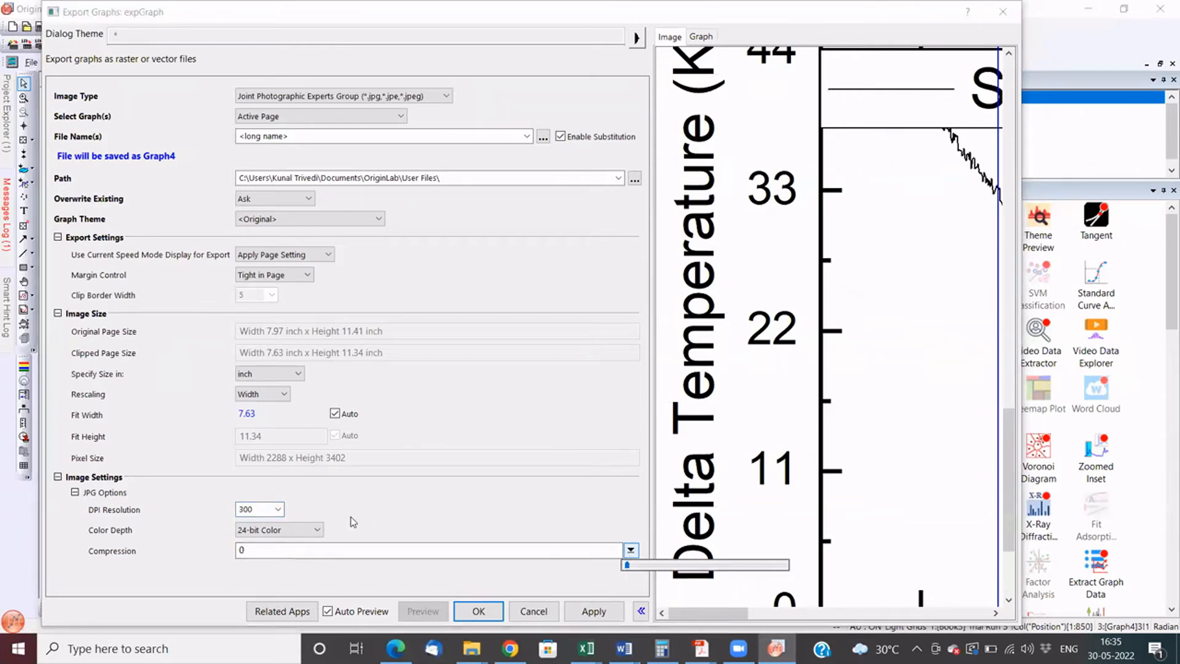
- Set the JPG export's DPI resolution to 600
{"action": "left_click", "coordinate": [279, 509]}
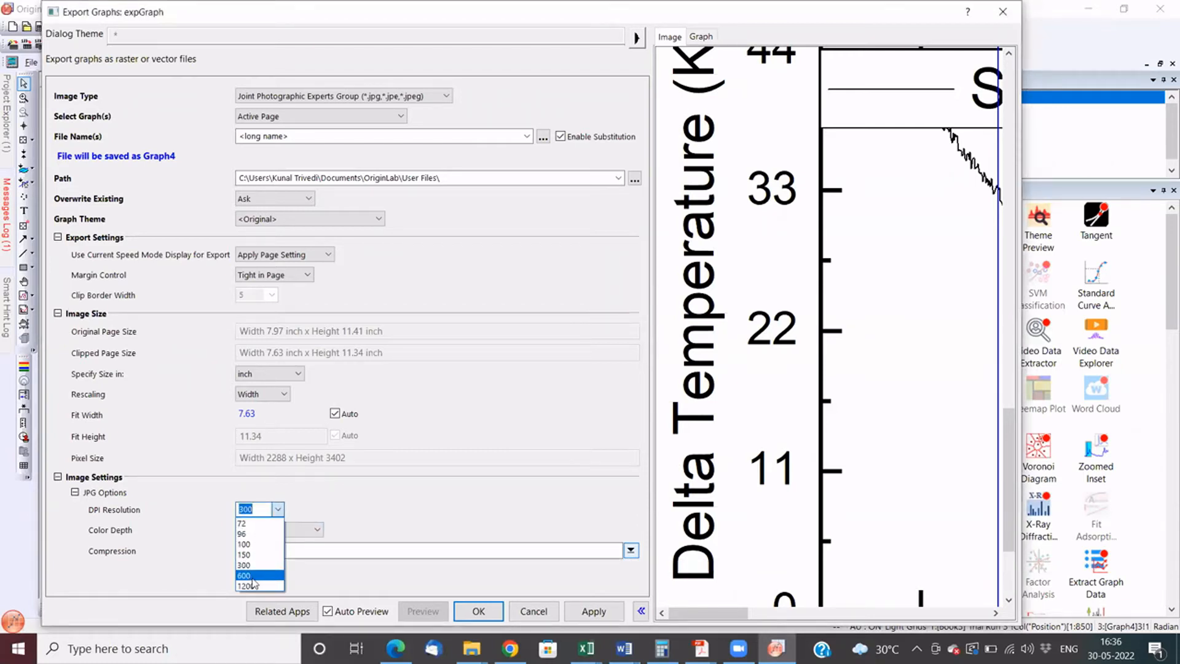
{"action": "left_click", "coordinate": [417, 521]}
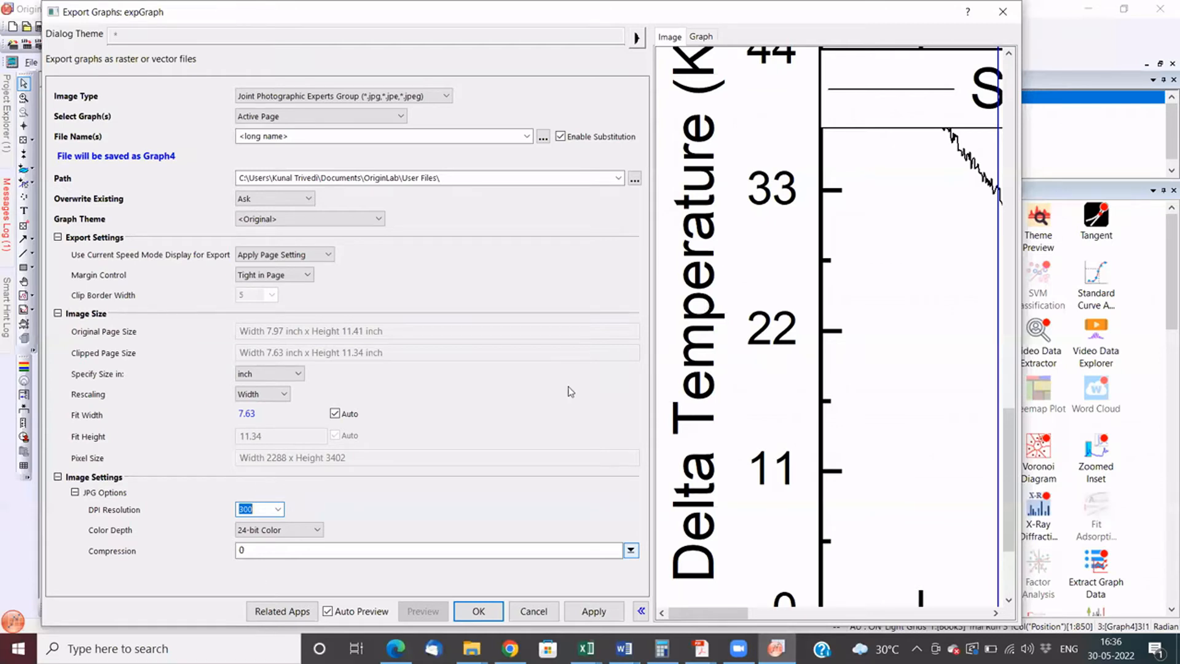
{"action": "left_click", "coordinate": [278, 509]}
{"action": "left_click", "coordinate": [278, 512]}
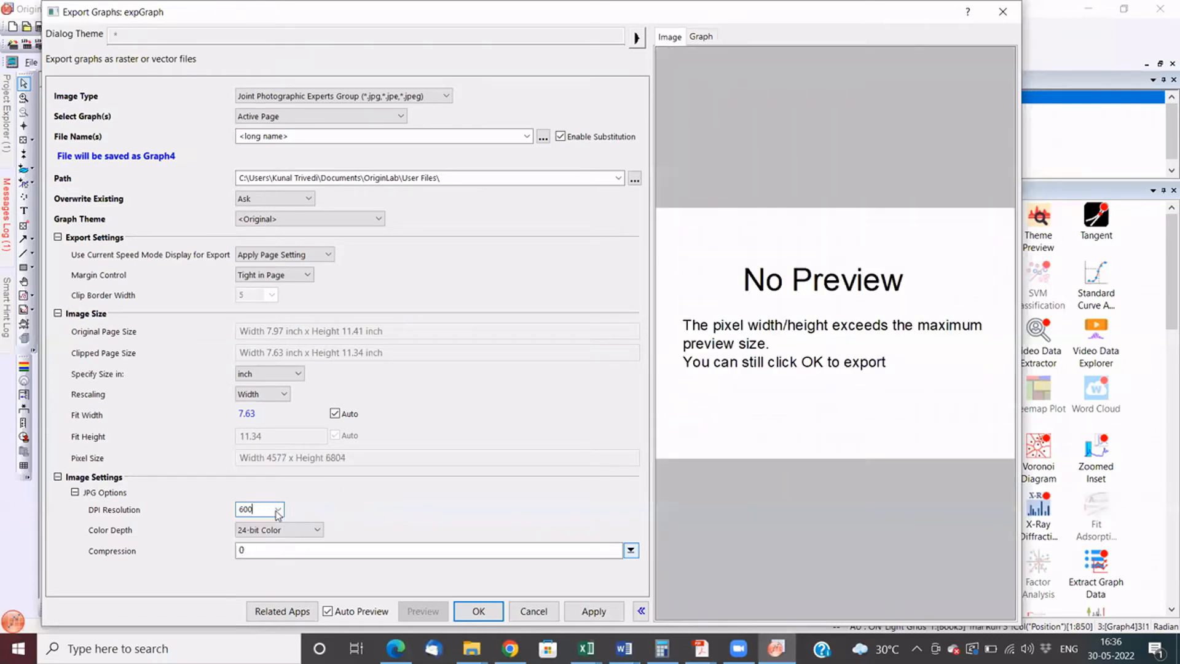
- Try the JPG export at DPI resolutions of 150 and 300, and dismiss the export settings without exporting
{"action": "left_click", "coordinate": [278, 512]}
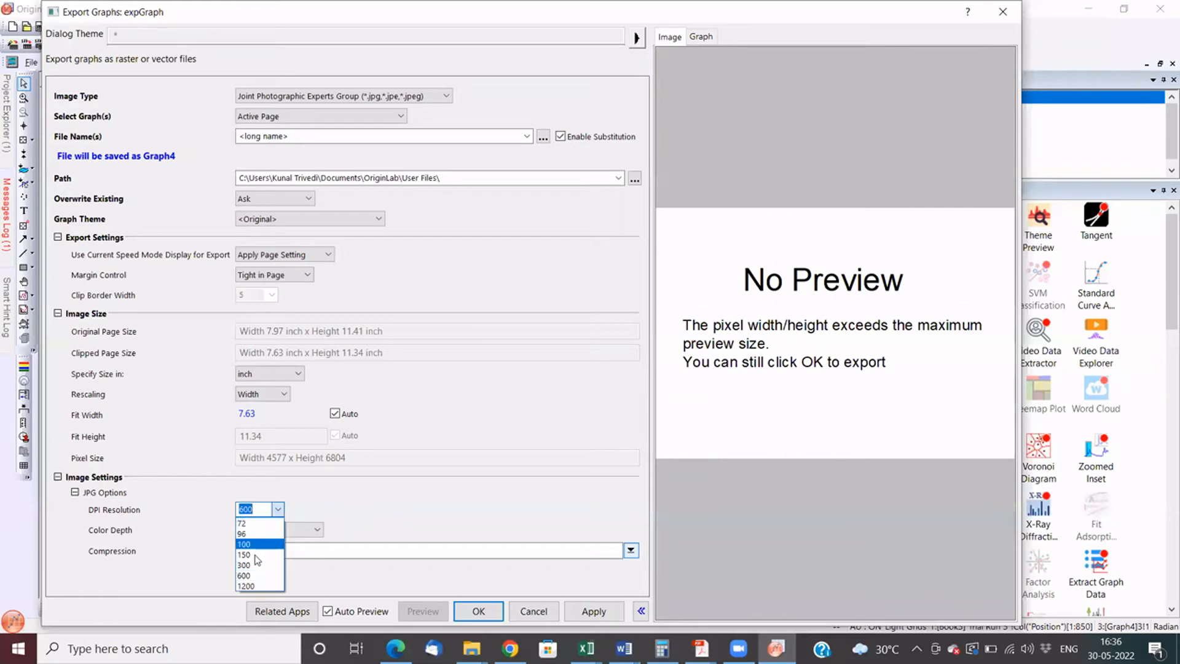
{"action": "left_click", "coordinate": [257, 556]}
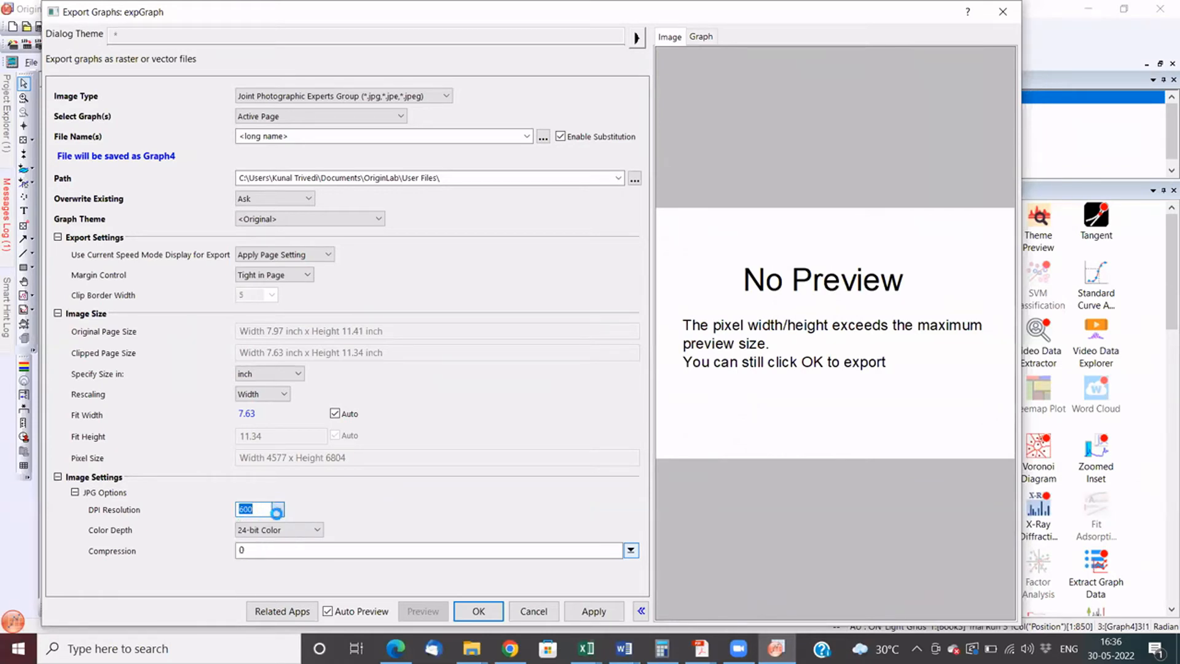
{"action": "left_click", "coordinate": [264, 567]}
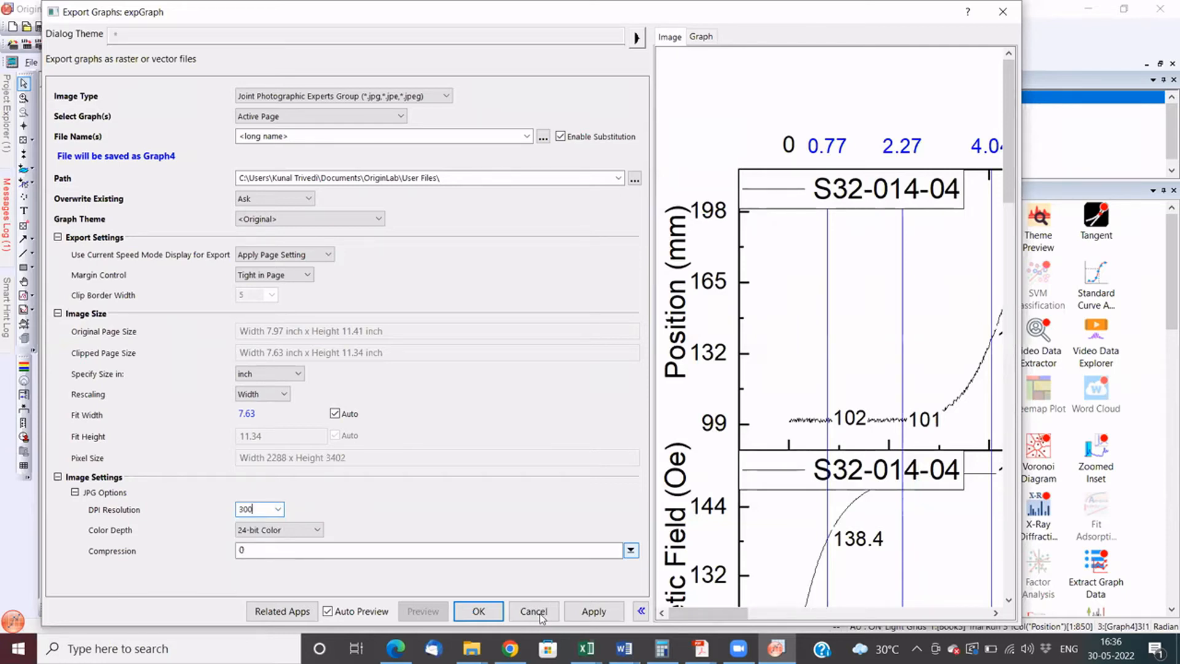
{"action": "left_click", "coordinate": [541, 615]}
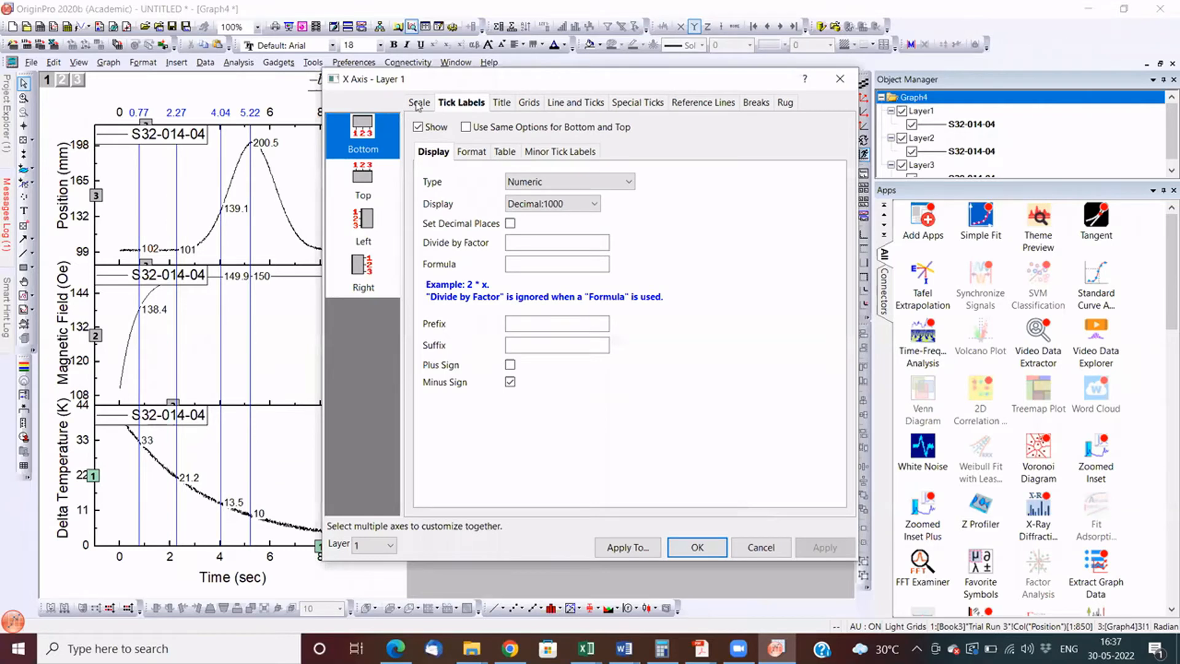
- Examine the scale settings of Layer 1's horizontal and vertical axes, including the scale types offered for the vertical axis
{"action": "left_click", "coordinate": [377, 176]}
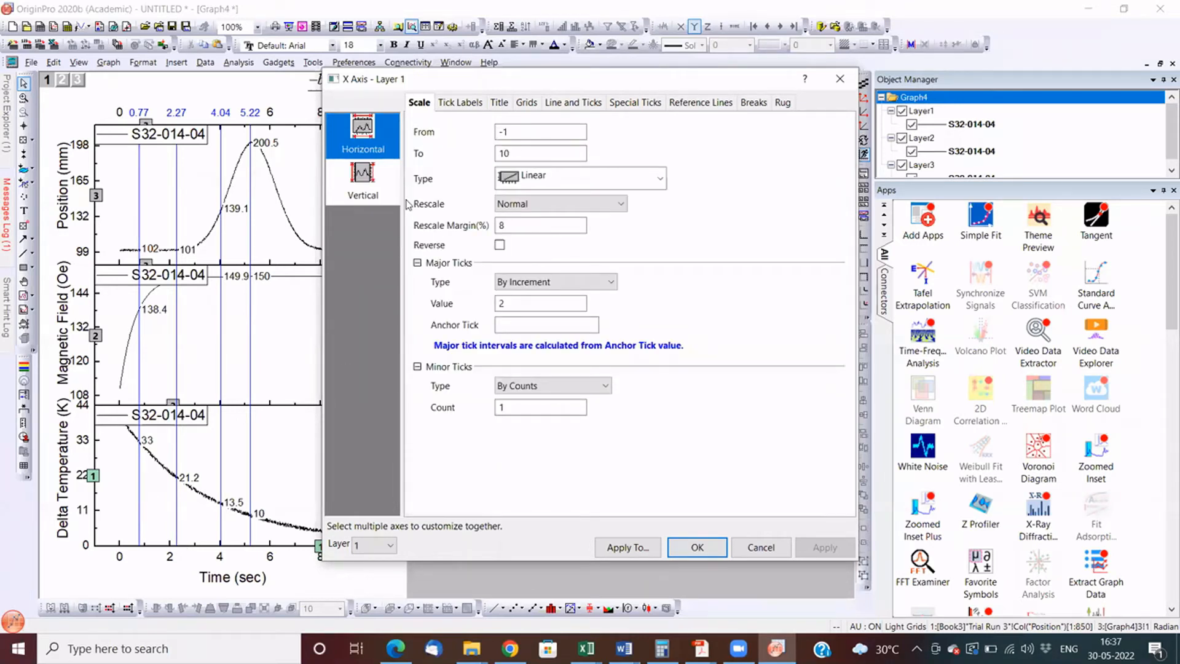
{"action": "key", "text": "Tab"}
{"action": "key", "text": "Tab"}
{"action": "left_click", "coordinate": [363, 178]}
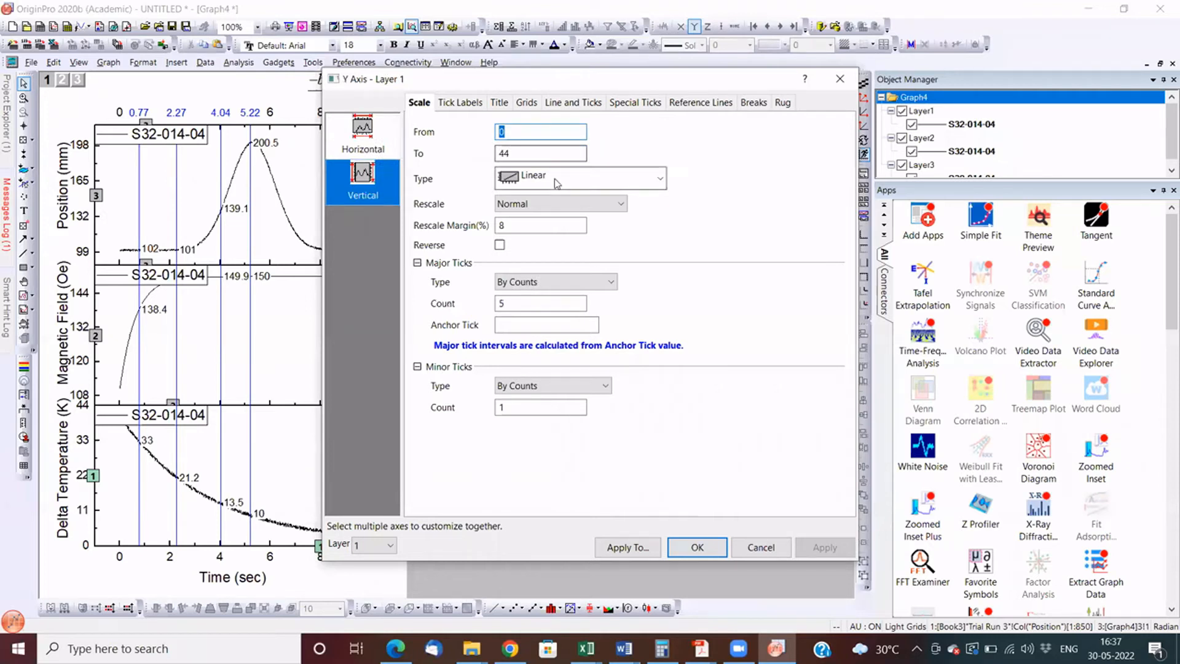
{"action": "left_click", "coordinate": [555, 178]}
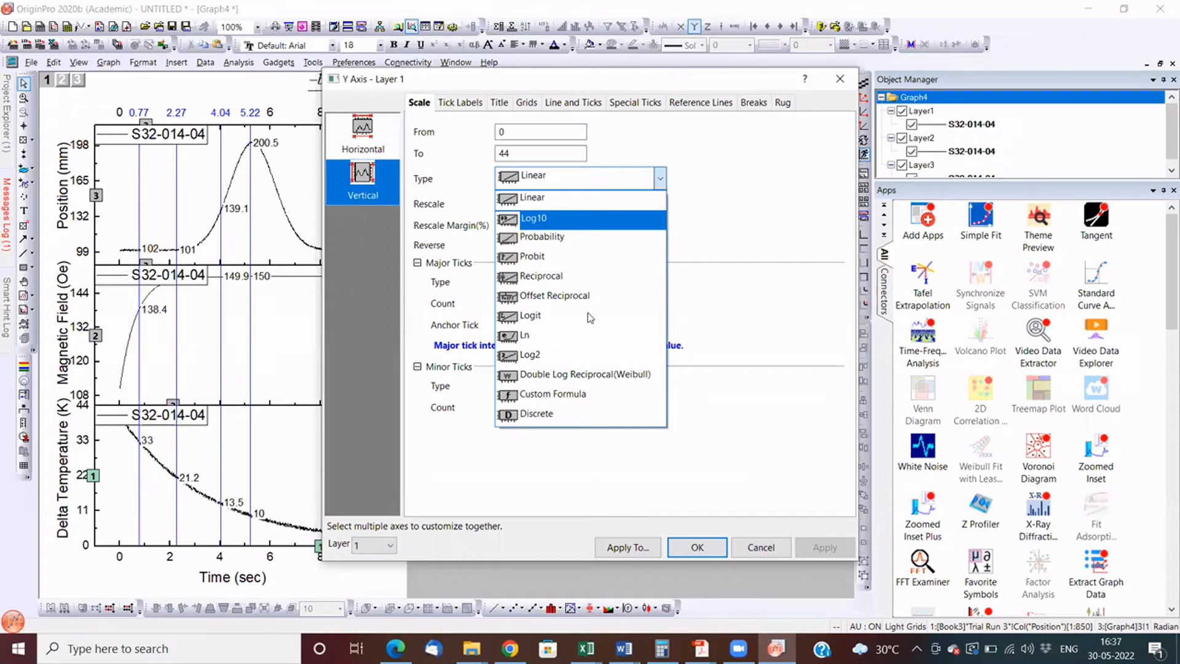
- Examine the left Y axis's tick label display formats, title and grid settings, and leave the axis settings without changes
{"action": "left_click", "coordinate": [456, 102]}
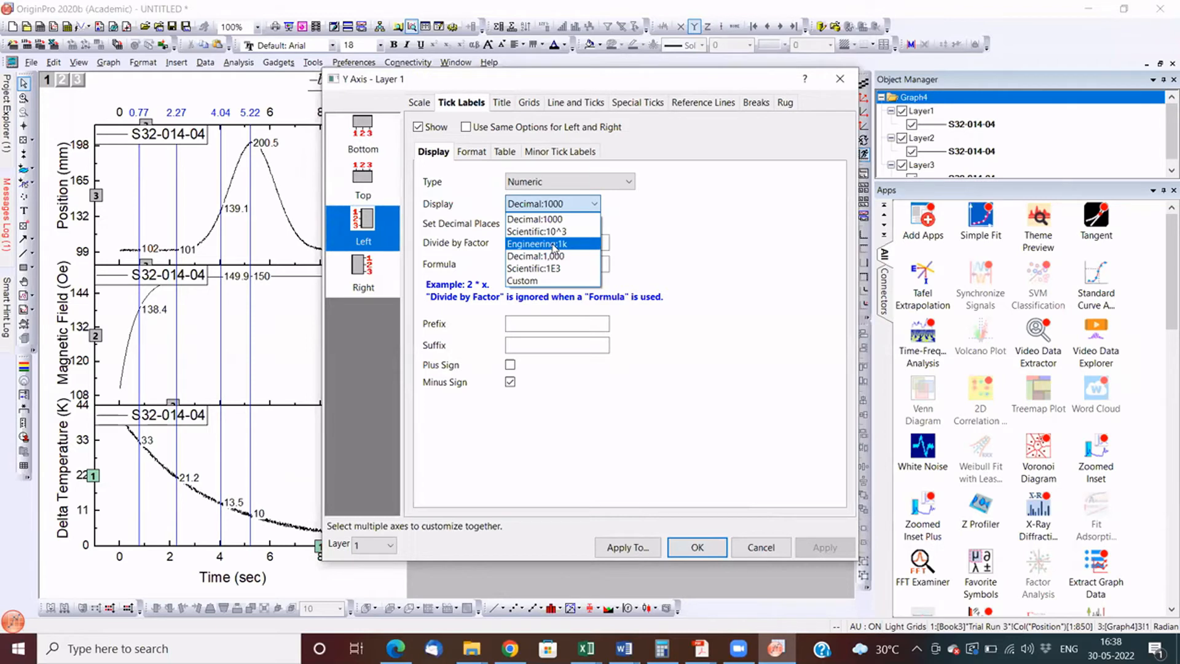
{"action": "left_click", "coordinate": [719, 246]}
{"action": "left_click", "coordinate": [503, 105]}
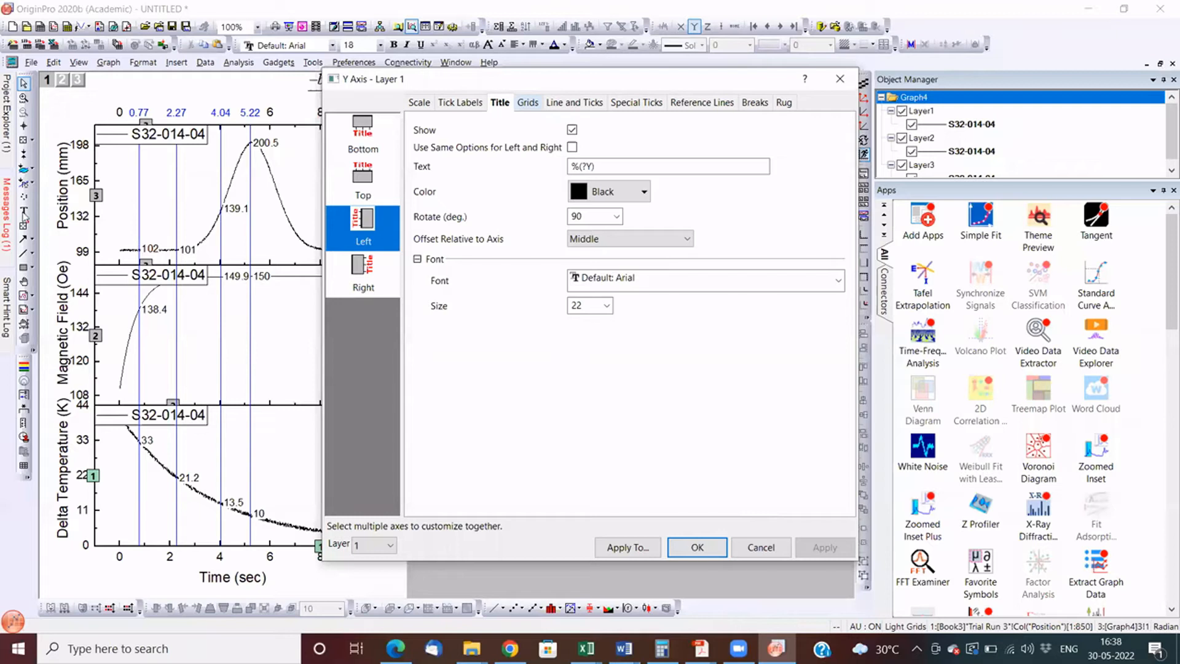
{"action": "key", "text": "ctrl+Tab"}
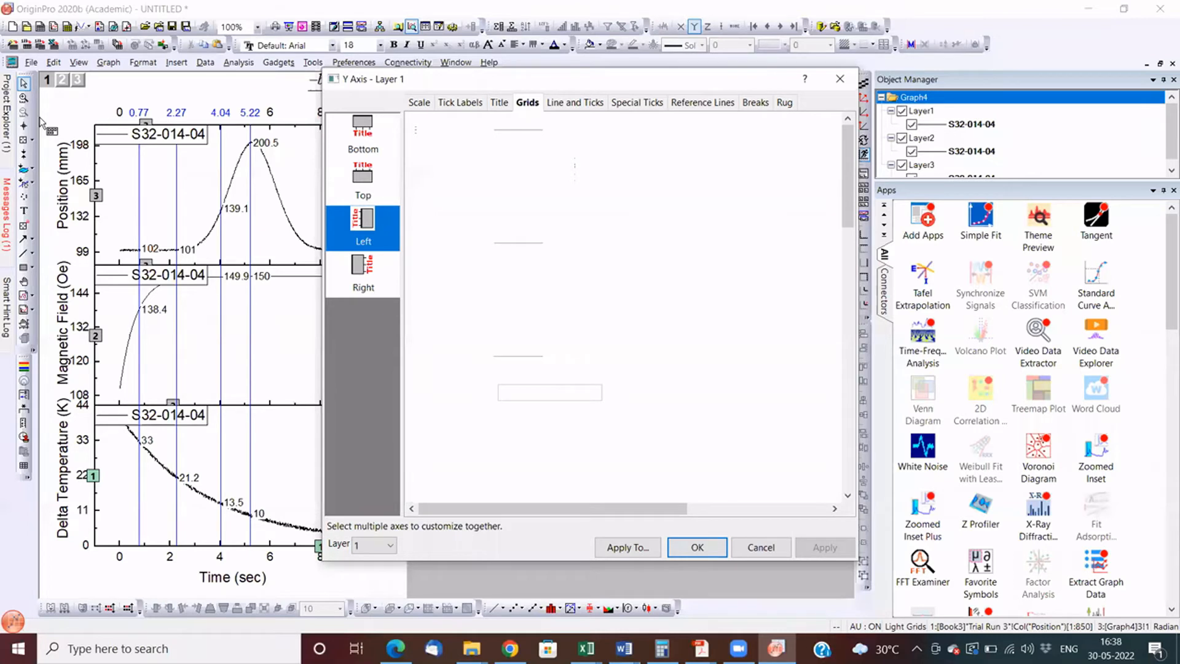
{"action": "key", "text": "Escape"}
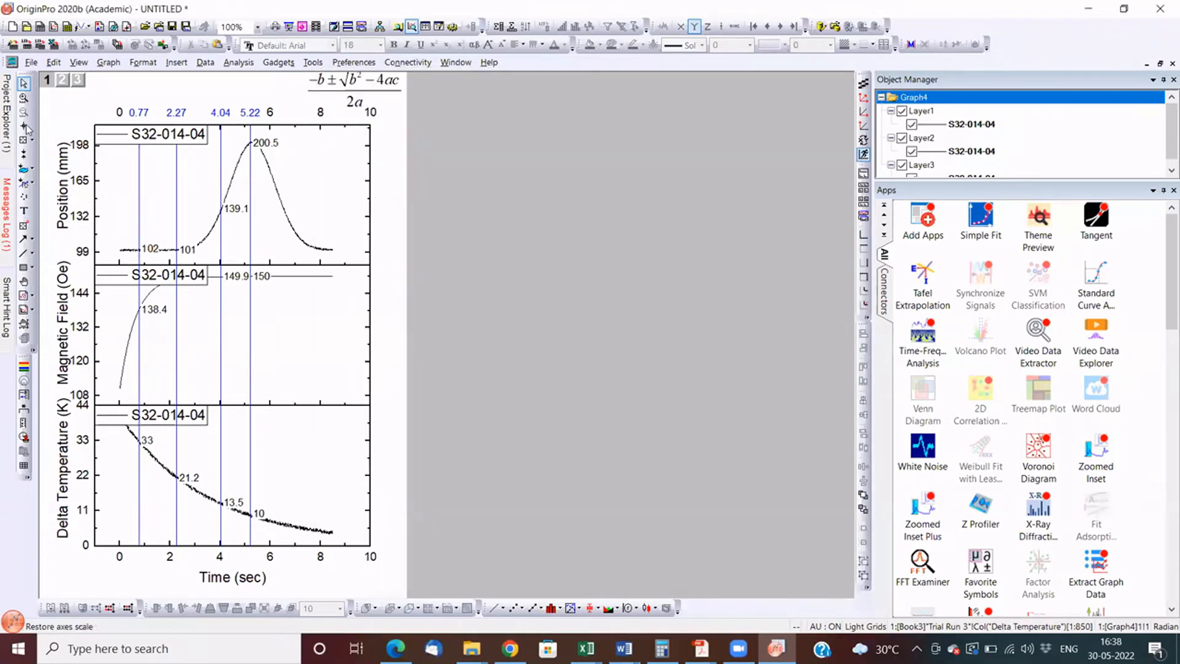
- Read the coordinates of a point on the rising part of the Position curve with the Screen Reader and check the data reading tools
{"action": "left_click", "coordinate": [24, 126]}
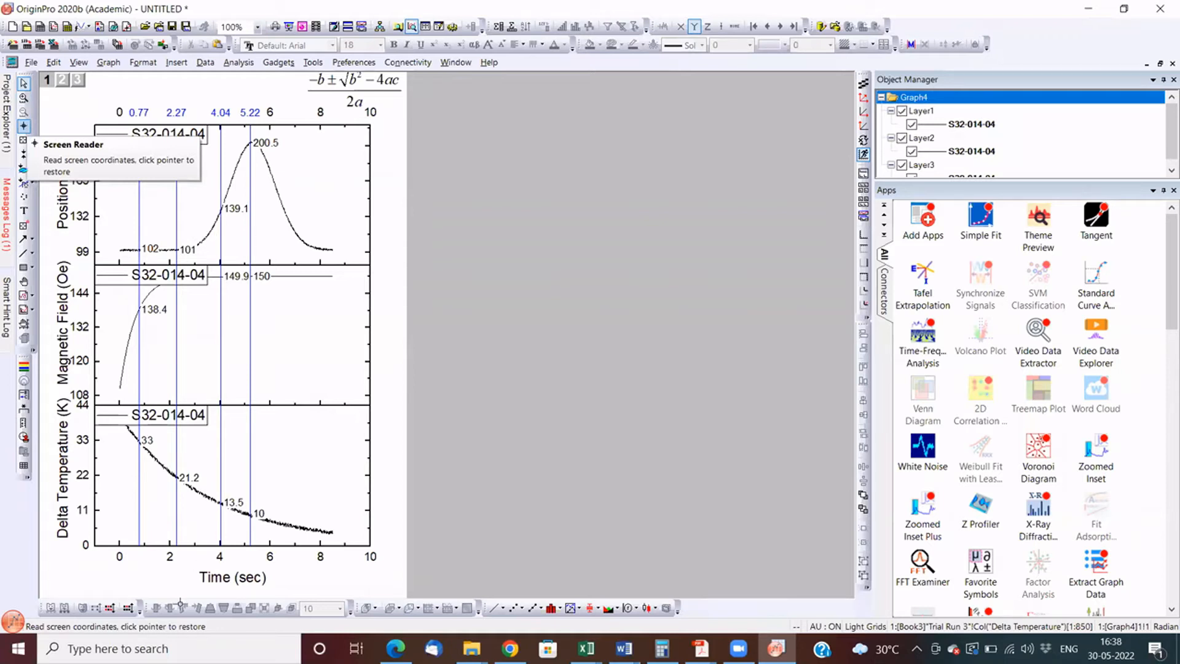
{"action": "left_click", "coordinate": [209, 234]}
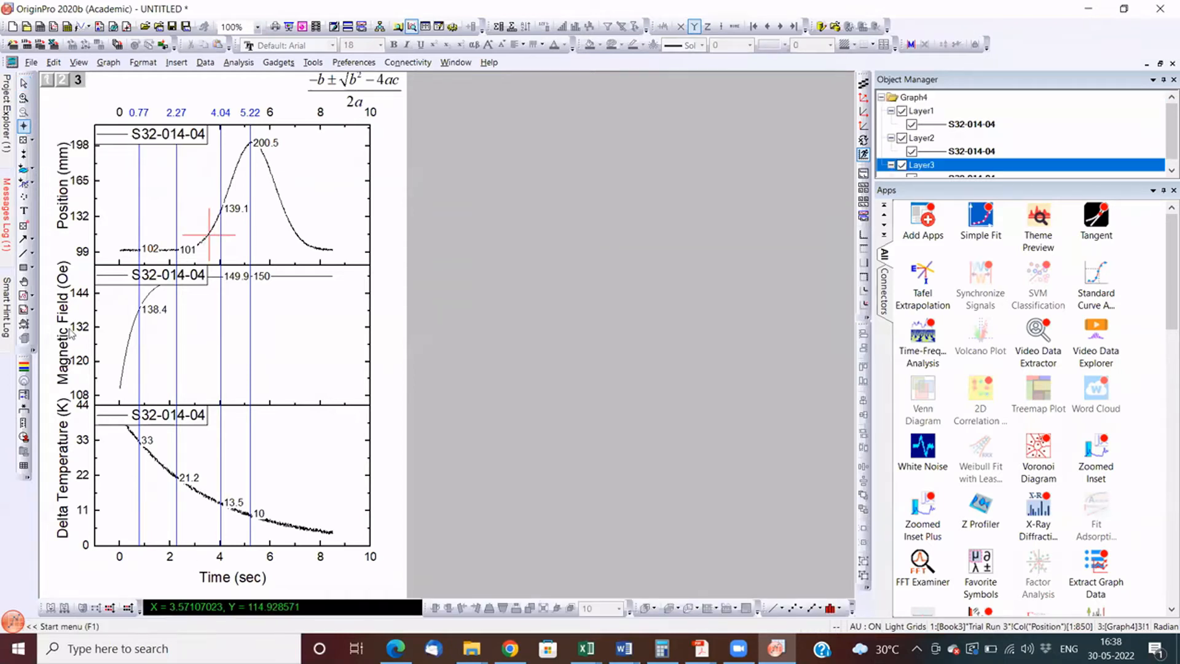
{"action": "left_click", "coordinate": [33, 141]}
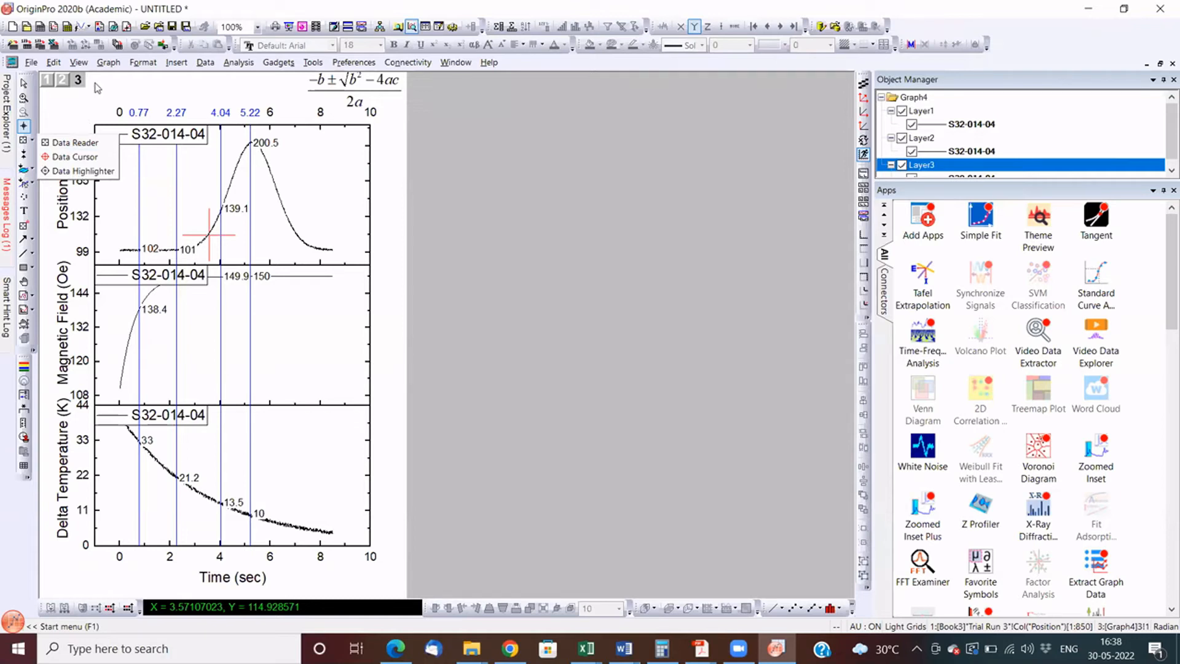
- Annotate the Position curve's peak with its coordinates (5.19, 201.2) and move the label clear of the curve
{"action": "left_click", "coordinate": [24, 226]}
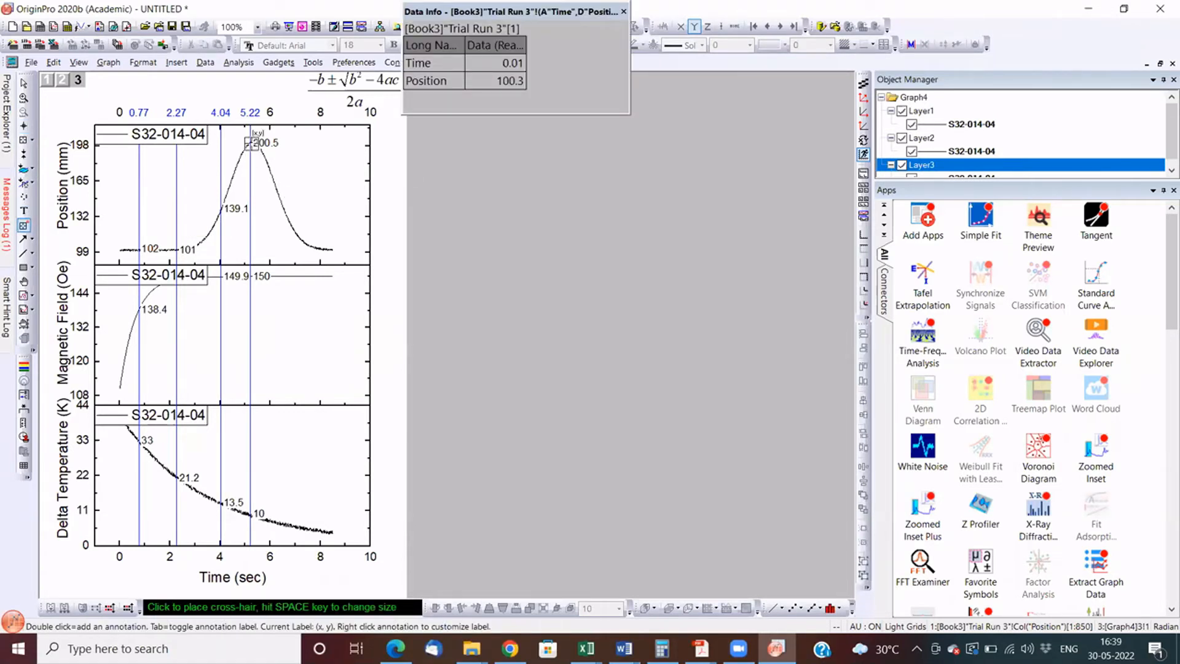
{"action": "left_click", "coordinate": [251, 143]}
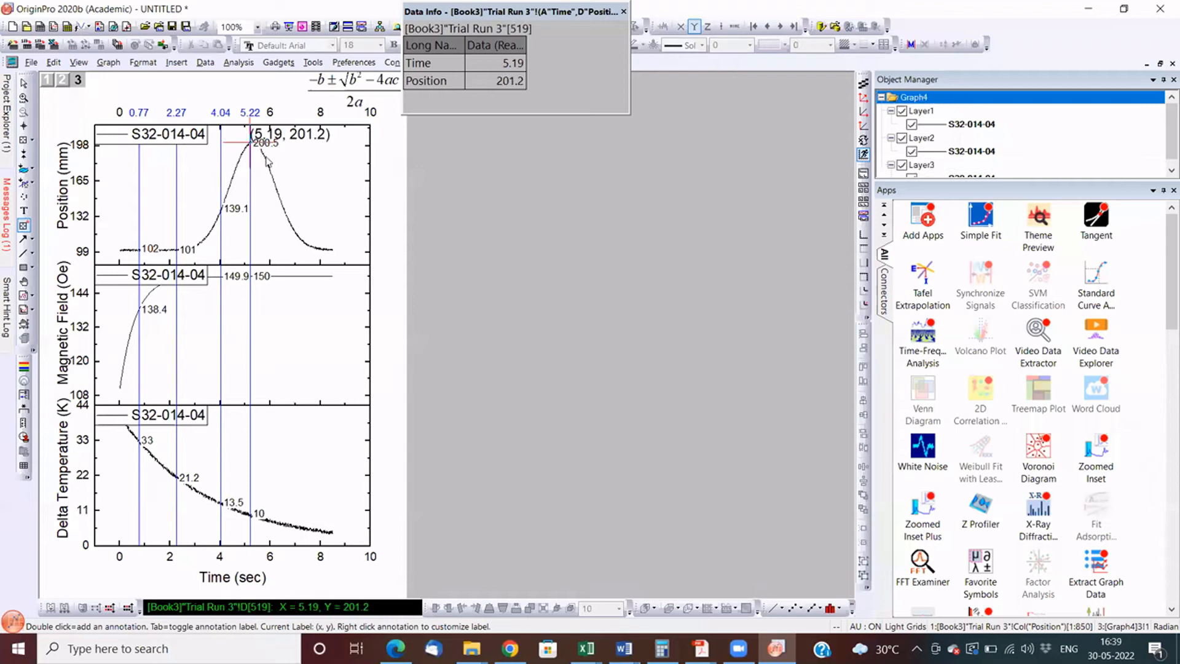
{"action": "key", "text": "Escape"}
{"action": "mouse_move", "coordinate": [298, 142]}
{"action": "left_mouse_down"}
{"action": "mouse_move", "coordinate": [363, 156]}
{"action": "mouse_move", "coordinate": [306, 192]}
{"action": "mouse_move", "coordinate": [301, 166]}
{"action": "left_mouse_up"}
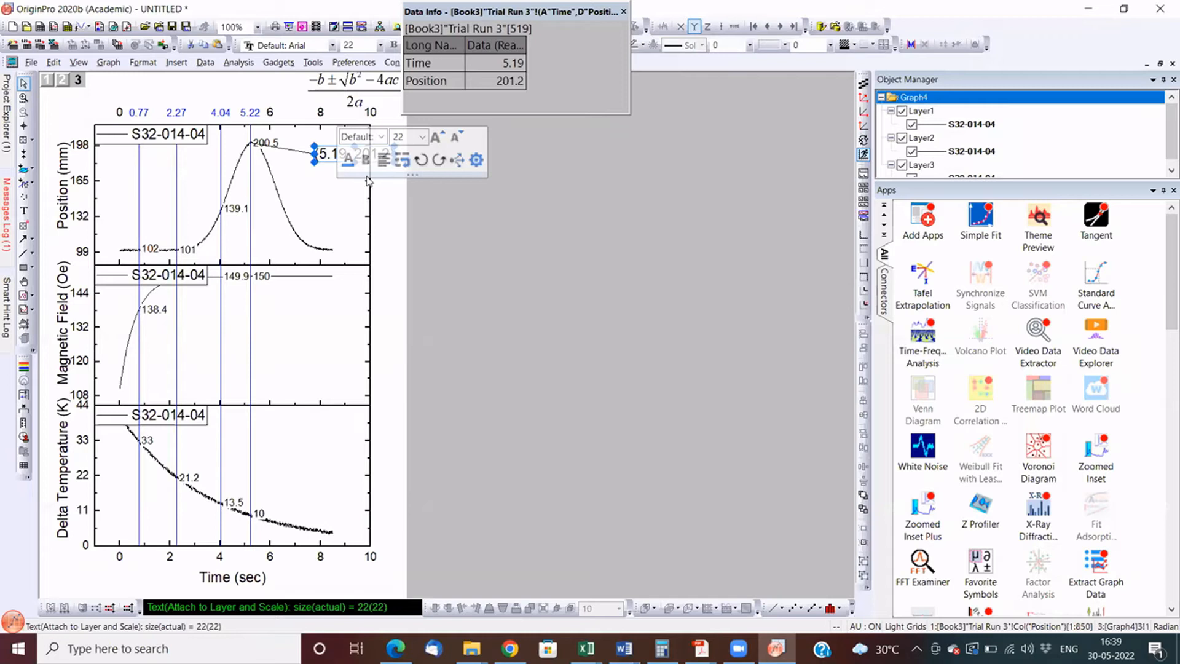
- Plot Book3's Delta Temperature with an inset layer and add Book1's Magnetic Field column to the inset
{"action": "left_click", "coordinate": [26, 238]}
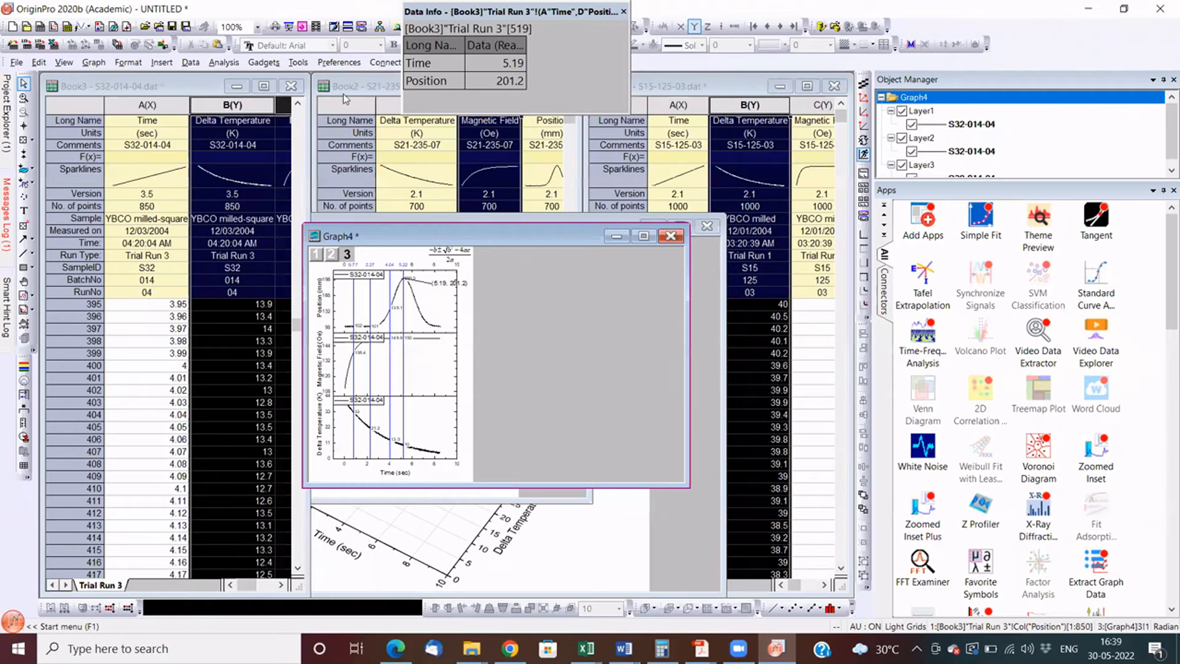
{"action": "key", "text": "ctrl+Tab"}
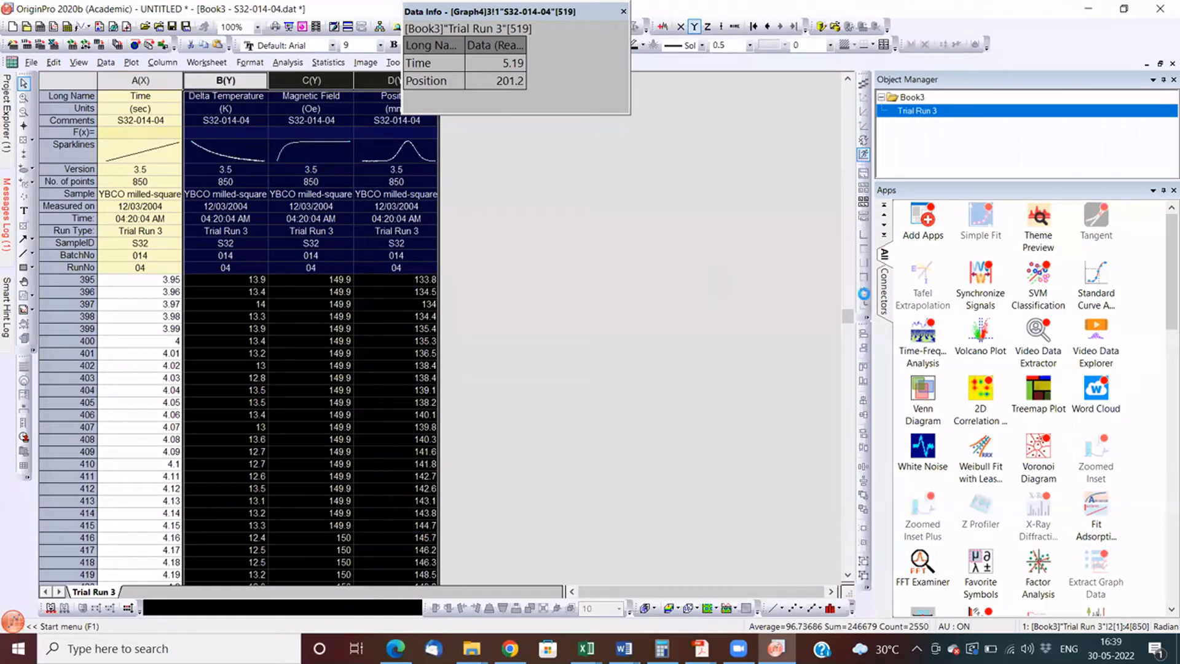
{"action": "left_click", "coordinate": [558, 195]}
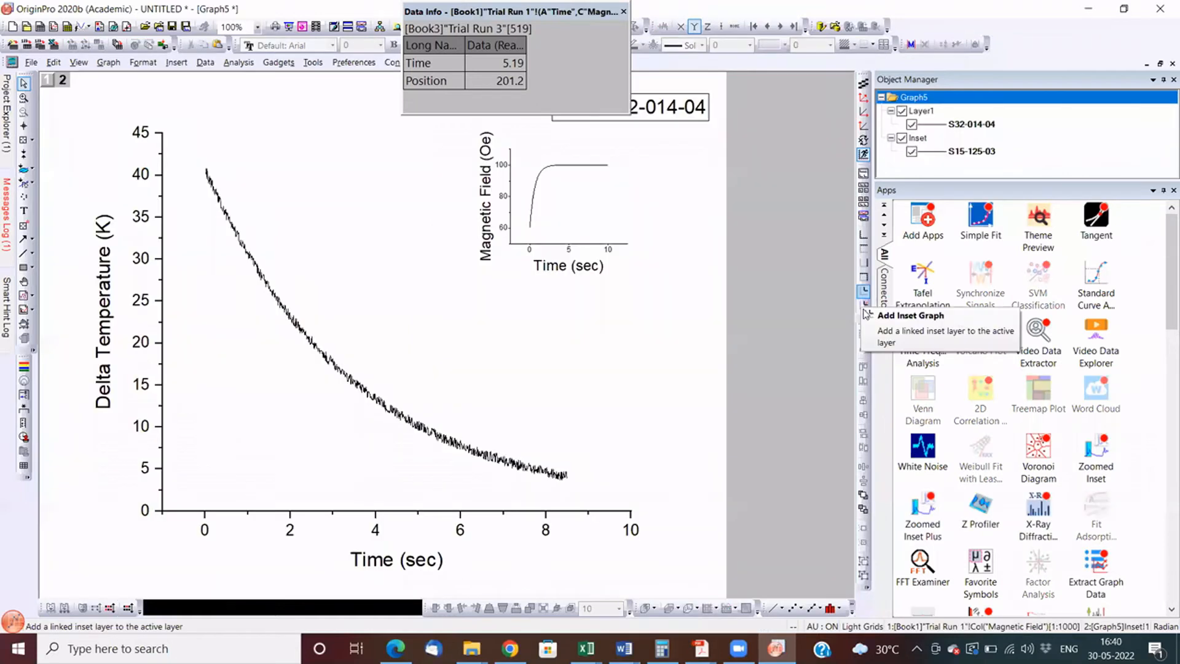
- Add an inset layer with data to Graph5 and delete that second inset
{"action": "left_click", "coordinate": [865, 309]}
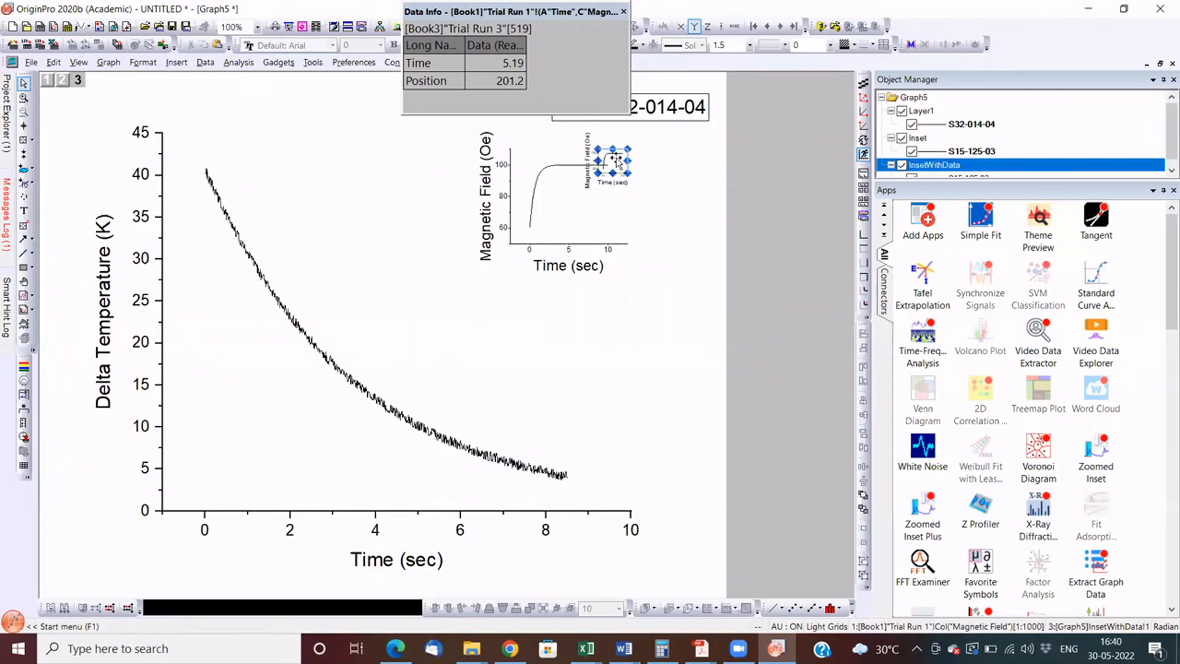
{"action": "left_click", "coordinate": [618, 161]}
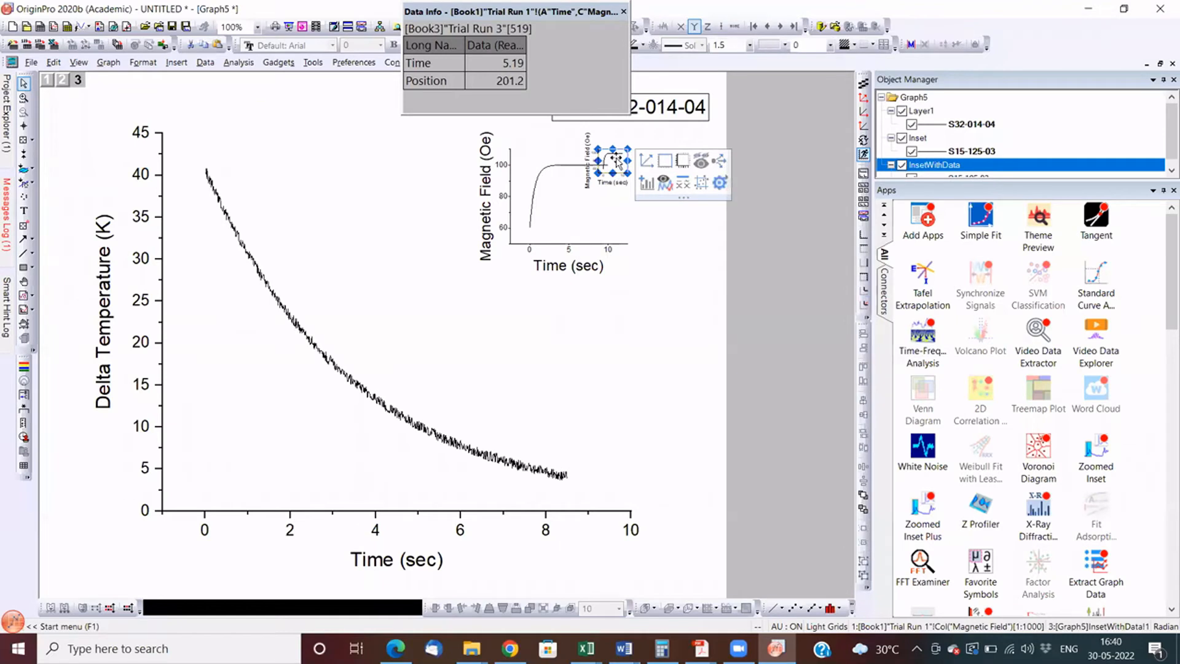
{"action": "key", "text": "Delete"}
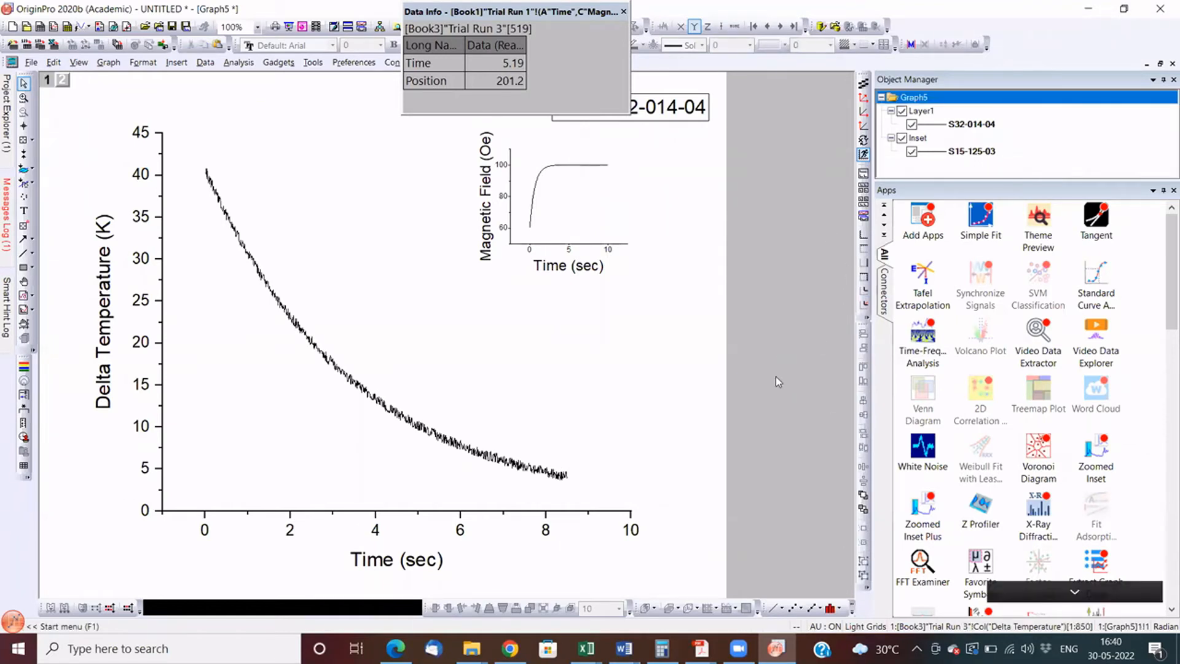
- Return to the Book3 worksheet and set its Magnetic Field column as X
{"action": "left_click", "coordinate": [1159, 64]}
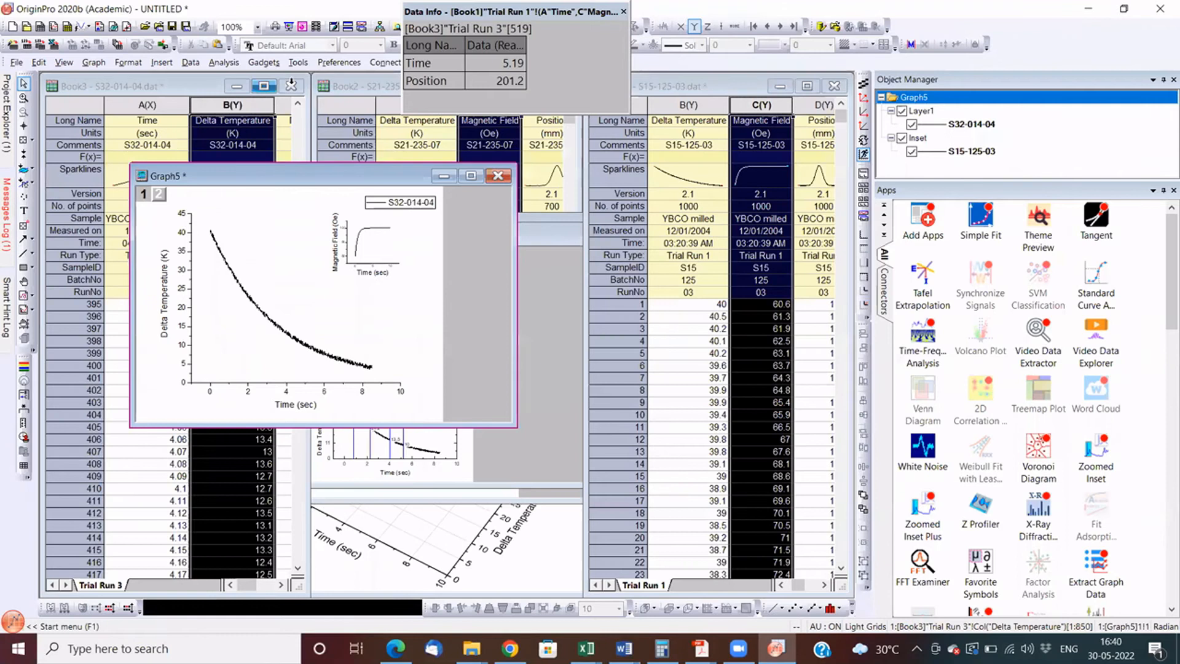
{"action": "left_click", "coordinate": [264, 86]}
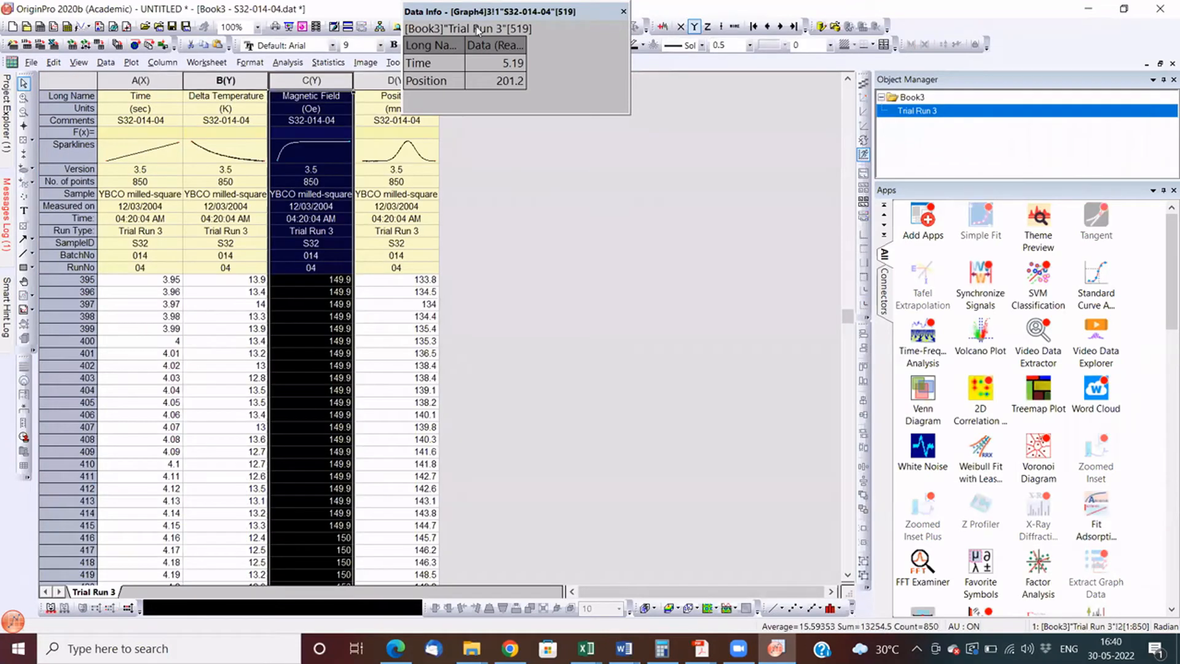
{"action": "right_click", "coordinate": [294, 79]}
{"action": "left_click", "coordinate": [495, 136]}
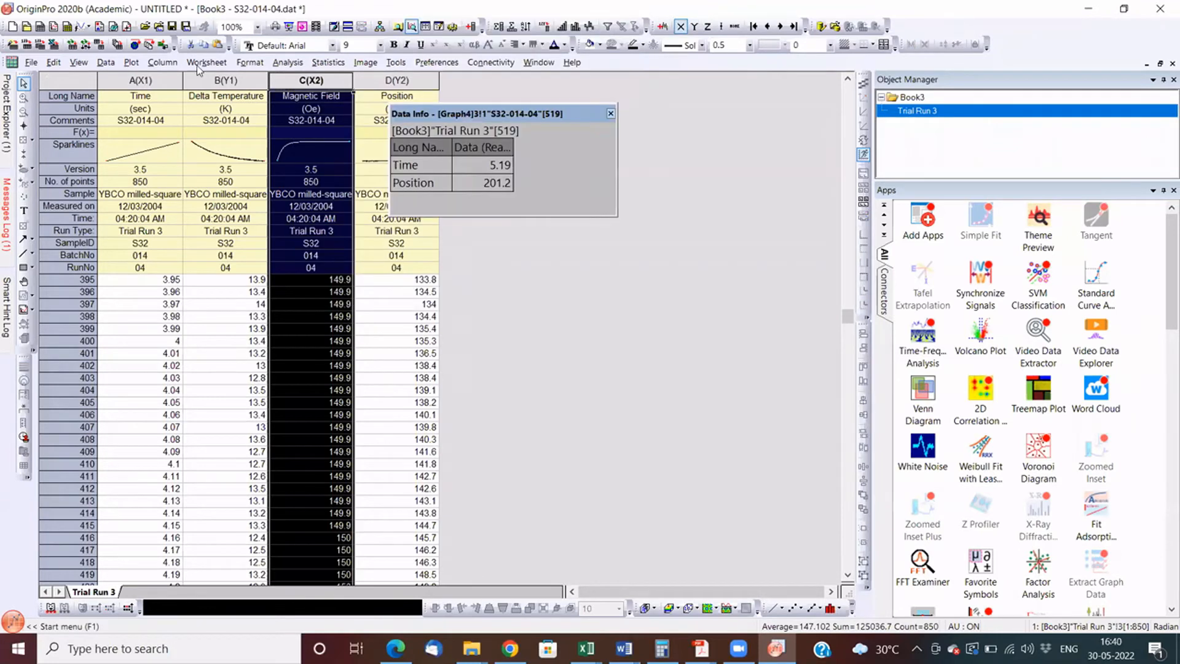
- Plot Book3's Delta Temperature column as a line graph with an added top-X right-Y layer
{"action": "left_click", "coordinate": [226, 80]}
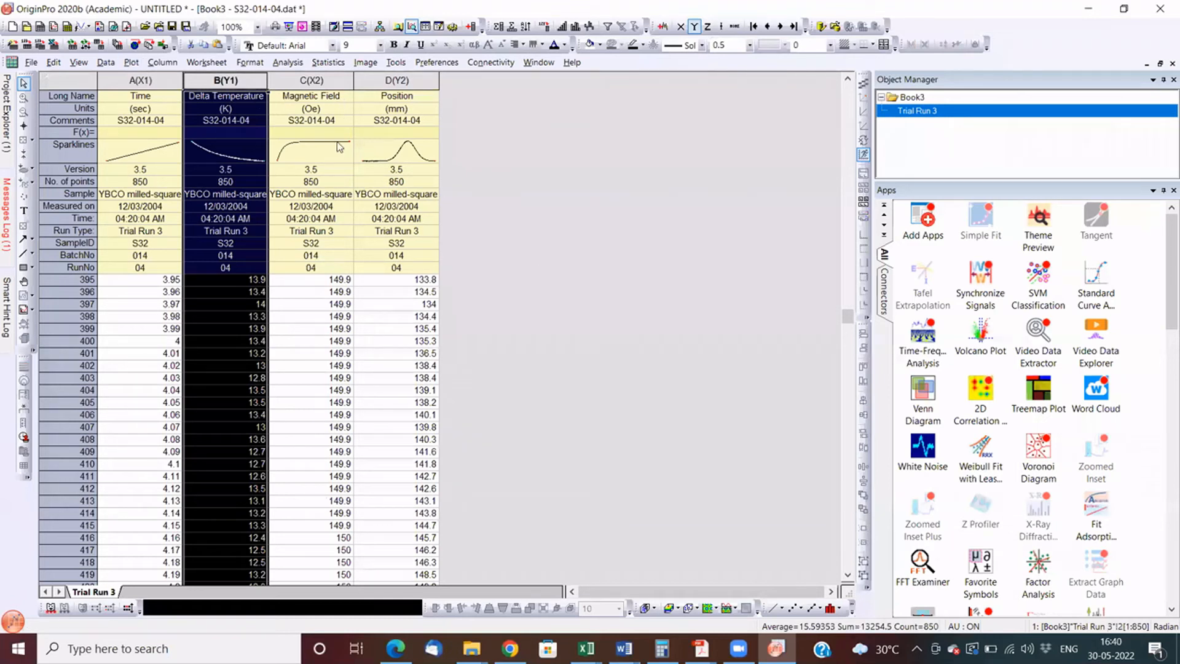
{"action": "left_click", "coordinate": [867, 276]}
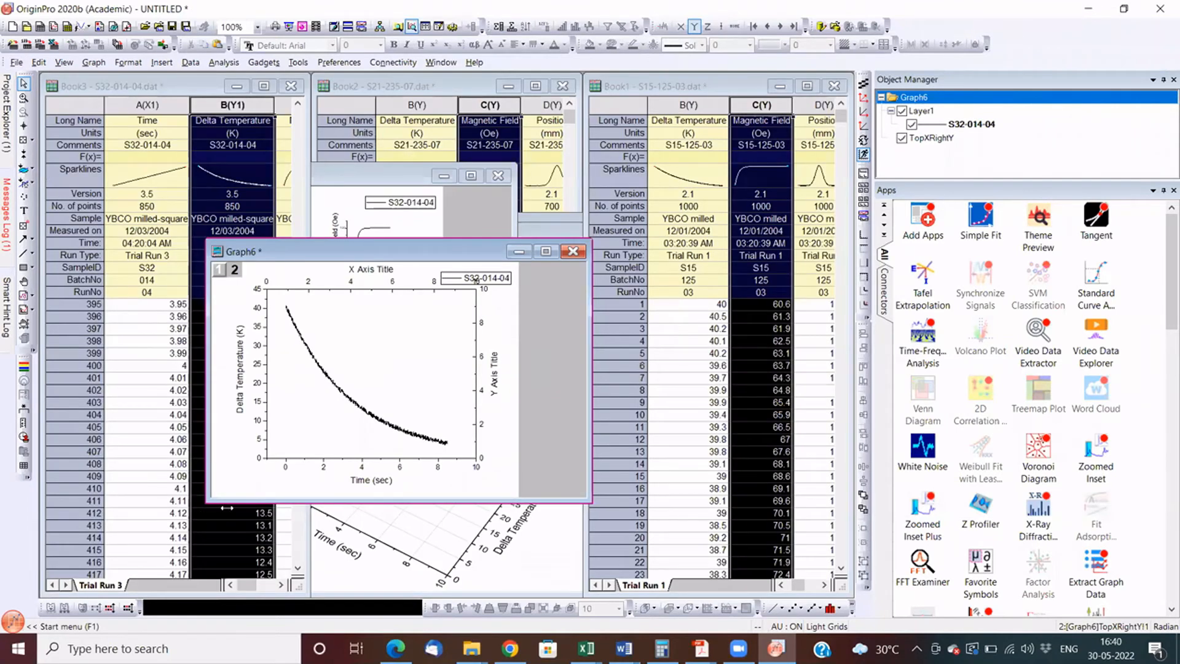
- Add Book3's Magnetic Field and Position columns to Graph6's top-X right-Y layer, rescaling the axes to show all the data
{"action": "left_click", "coordinate": [227, 507]}
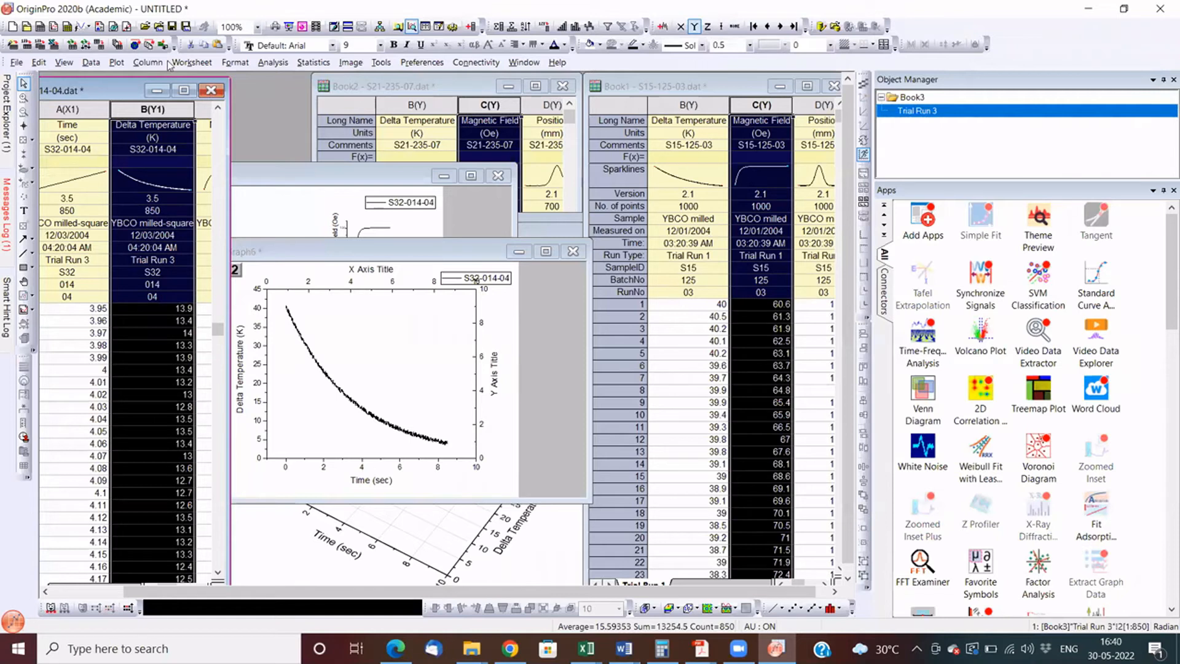
{"action": "left_click", "coordinate": [271, 475]}
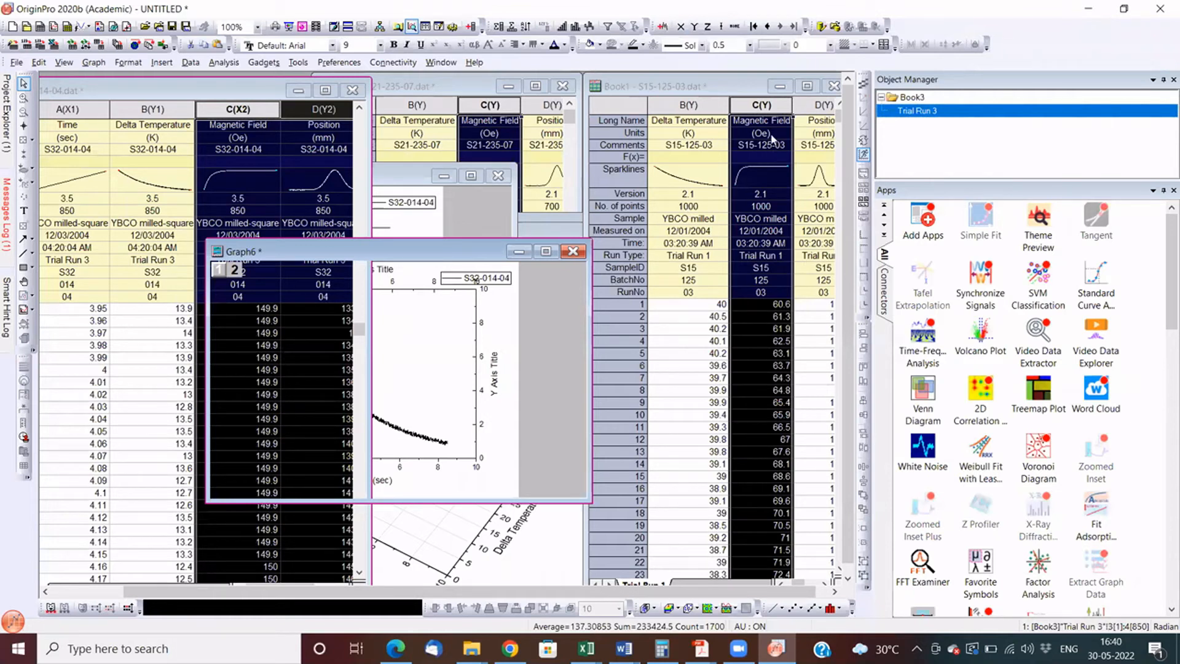
{"action": "left_click", "coordinate": [307, 523]}
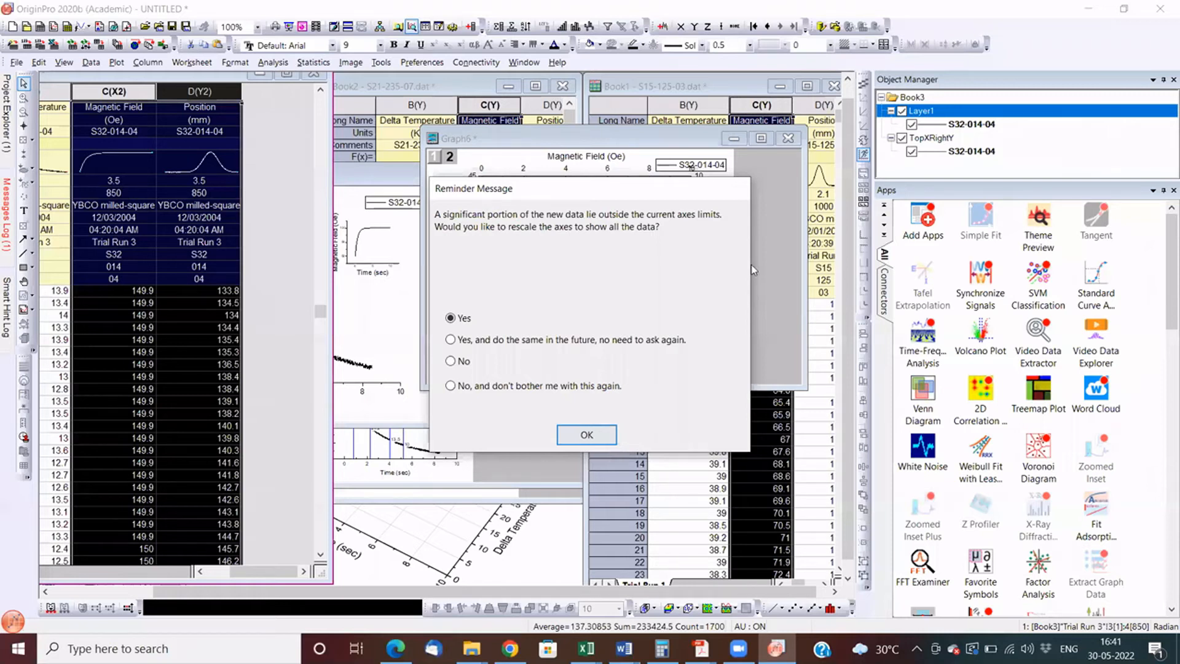
{"action": "left_click", "coordinate": [587, 434]}
{"action": "left_click", "coordinate": [762, 139]}
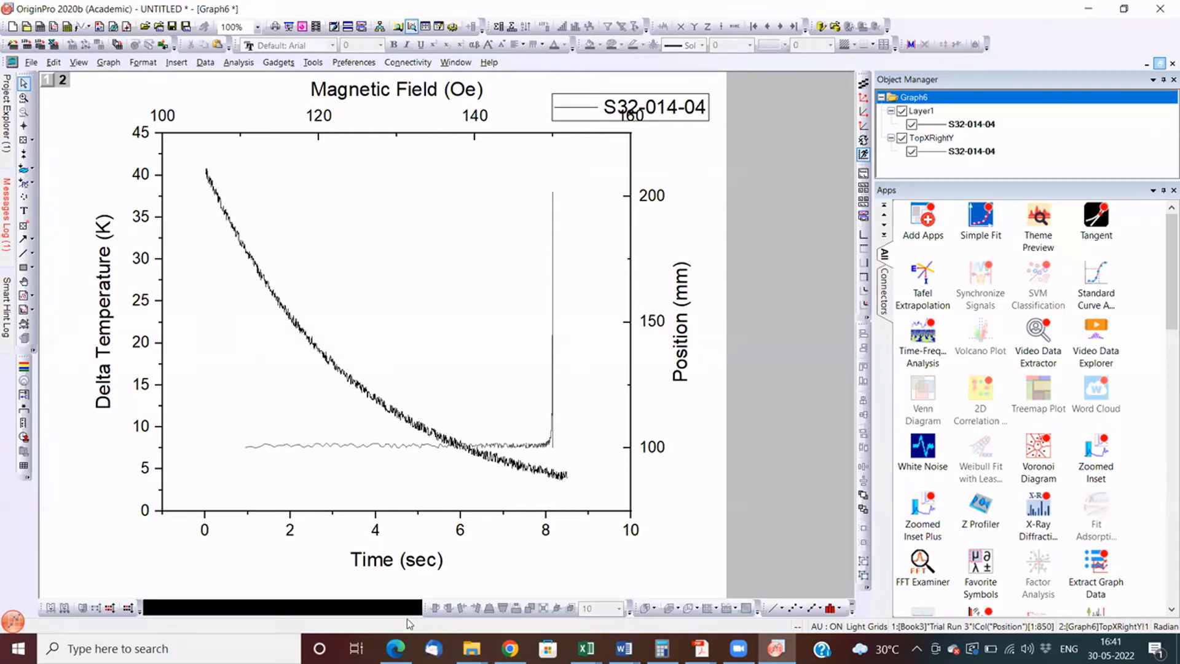
- Restore the Graph6 window, move the Book3 worksheet into view, and switch to the Import and Export samples folder in File Explorer
{"action": "left_click", "coordinate": [1160, 63]}
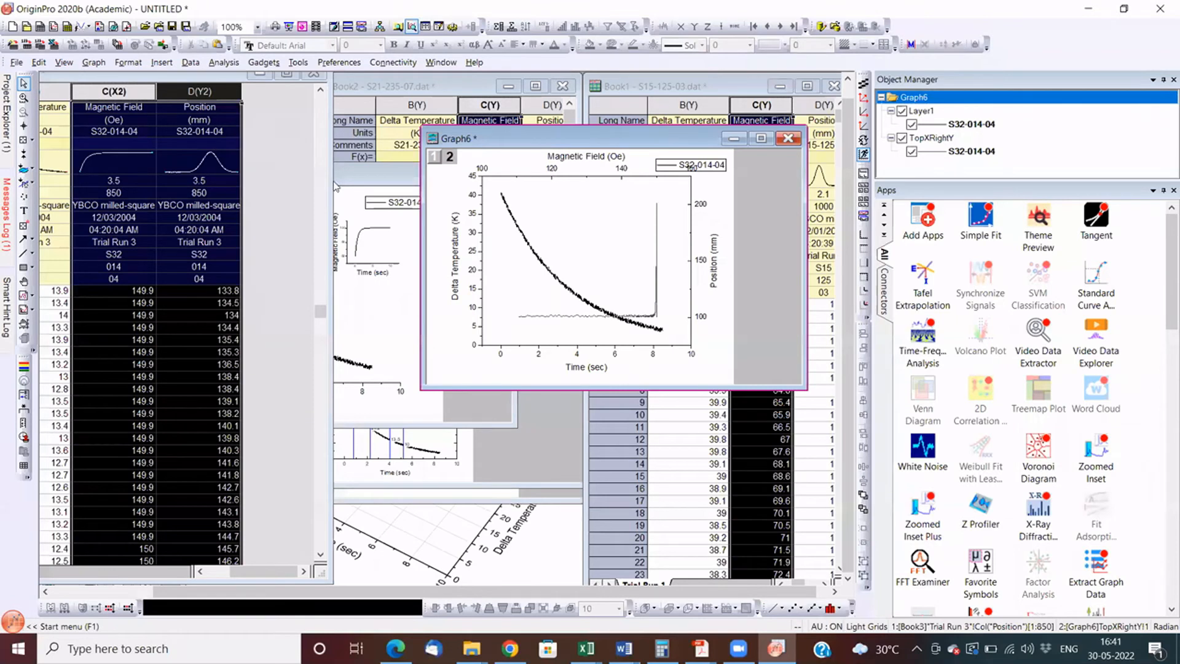
{"action": "left_click_drag", "start_coordinate": [183, 73], "coordinate": [327, 107]}
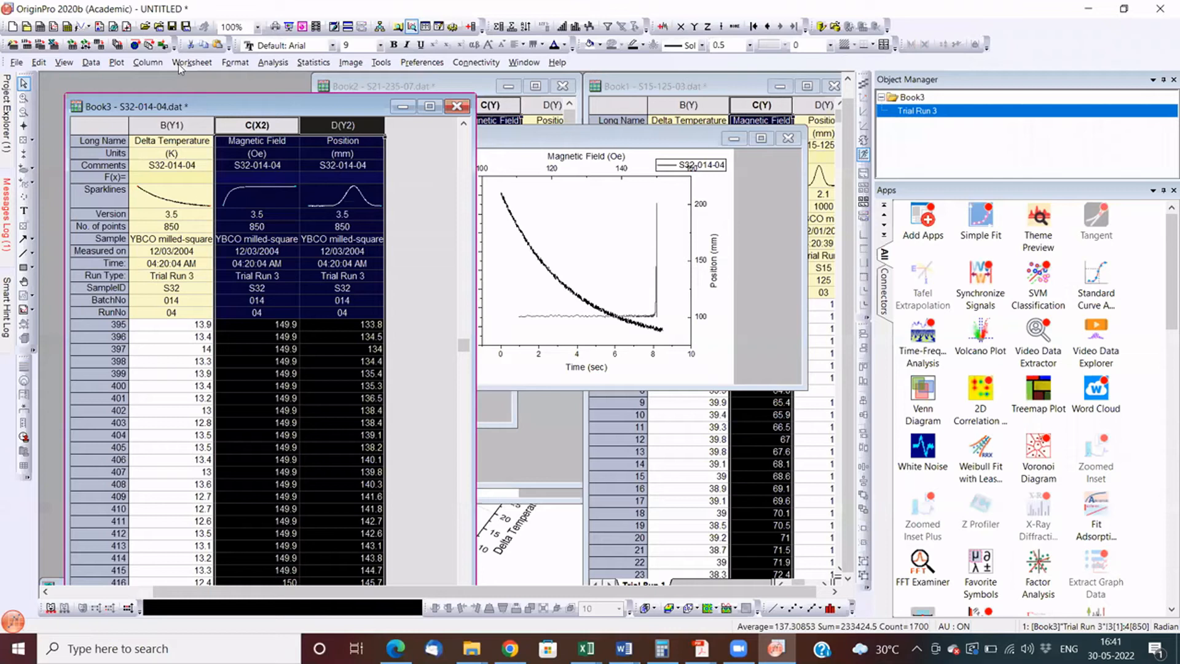
{"action": "key", "text": "alt+Tab"}
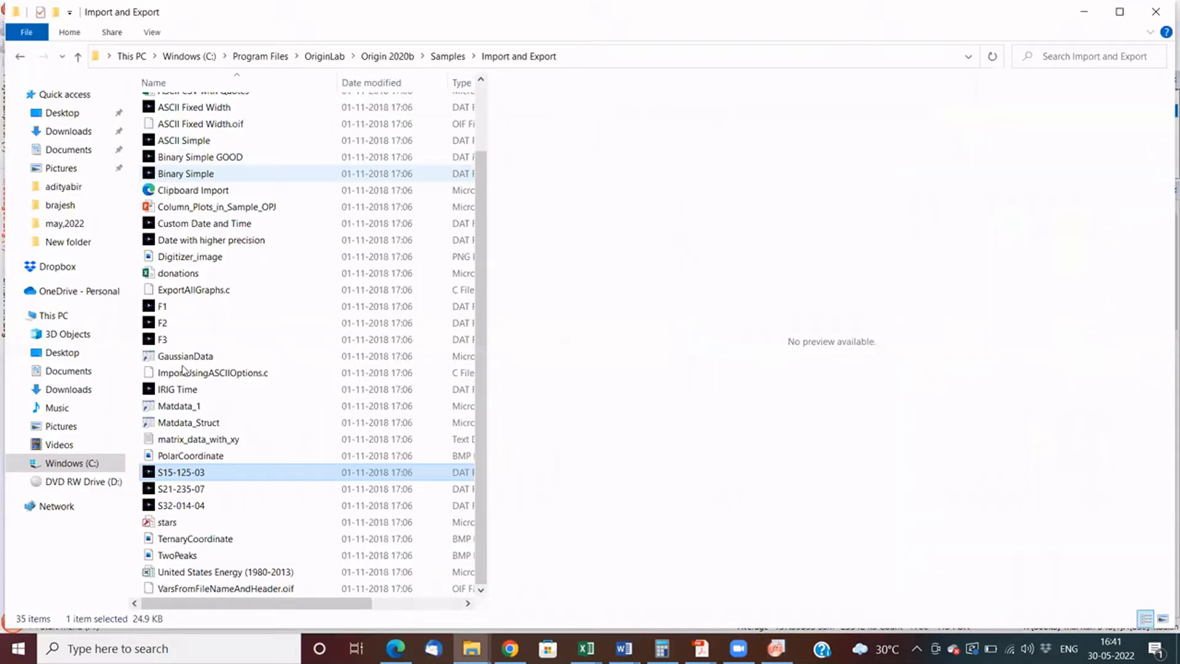
- Browse to the data folder inside old laptop data on the C: drive
{"action": "left_click", "coordinate": [190, 57]}
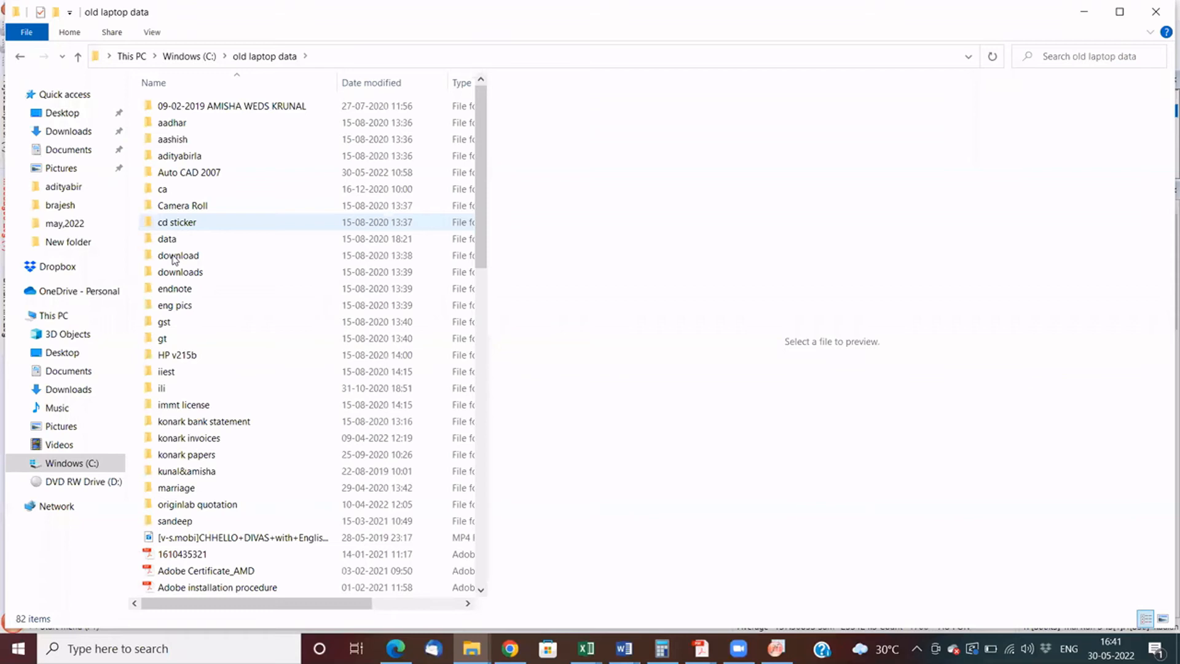
{"action": "left_click", "coordinate": [174, 257]}
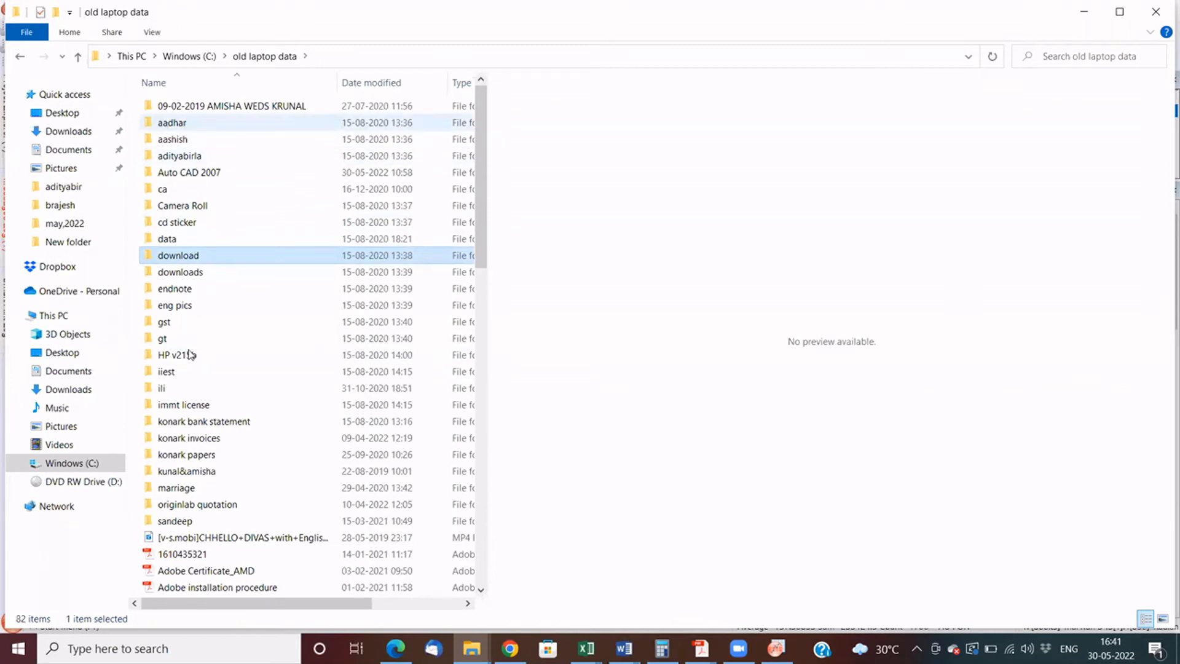
{"action": "left_click", "coordinate": [190, 56]}
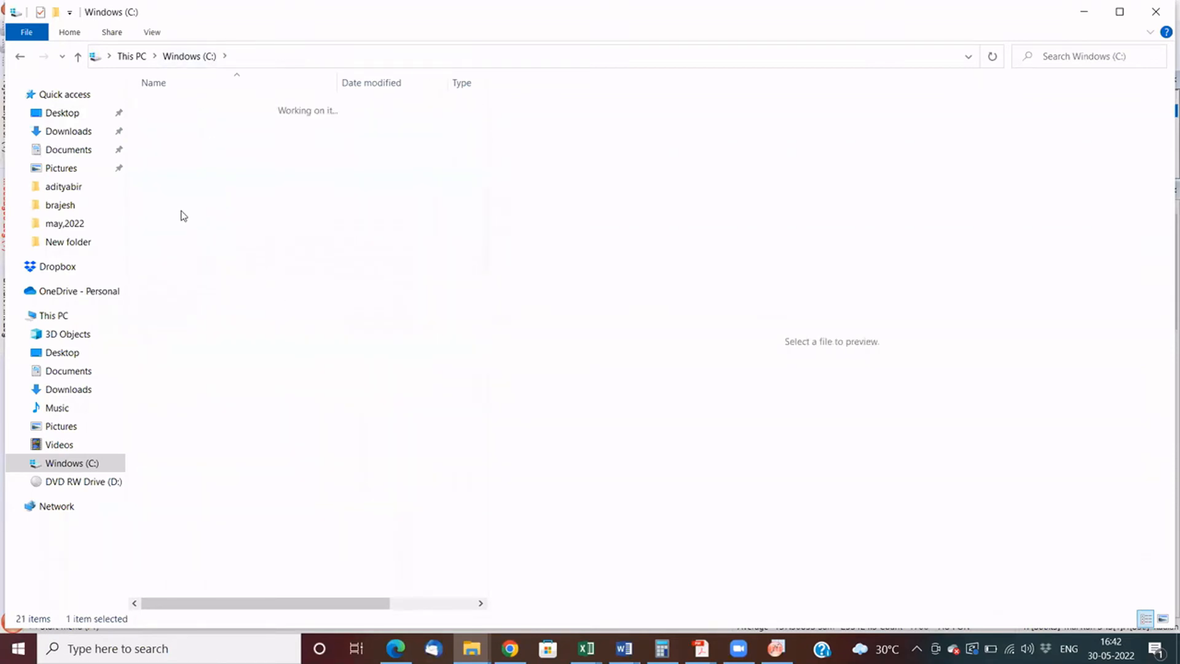
{"action": "left_click", "coordinate": [179, 240]}
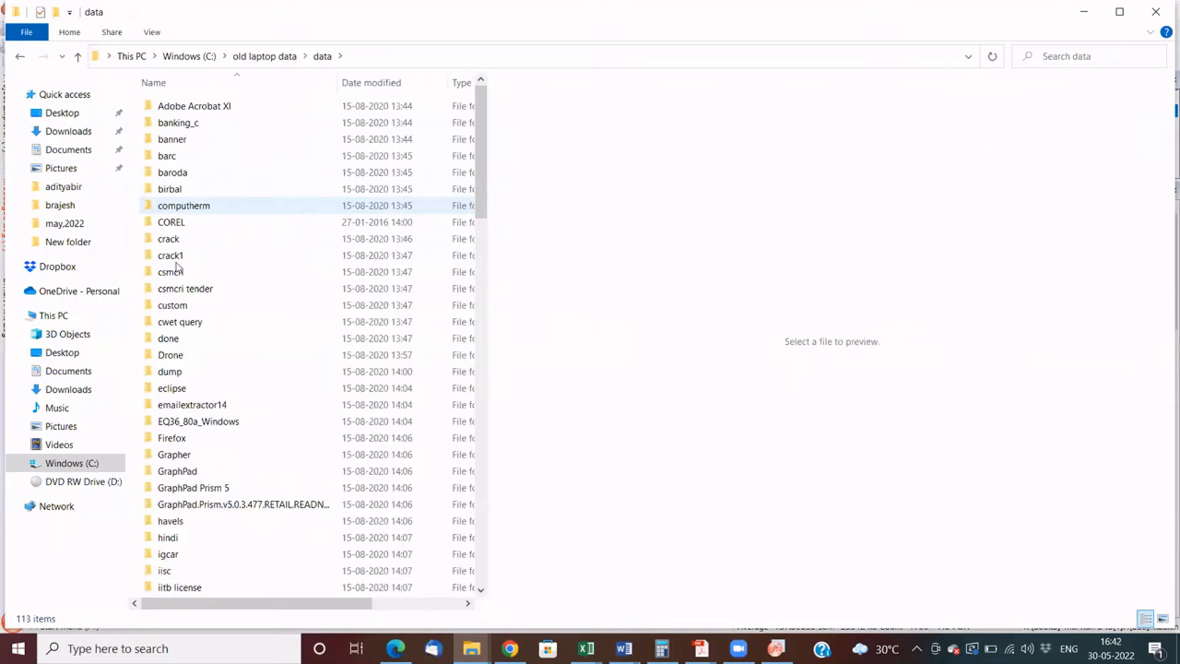
{"action": "left_click", "coordinate": [178, 258]}
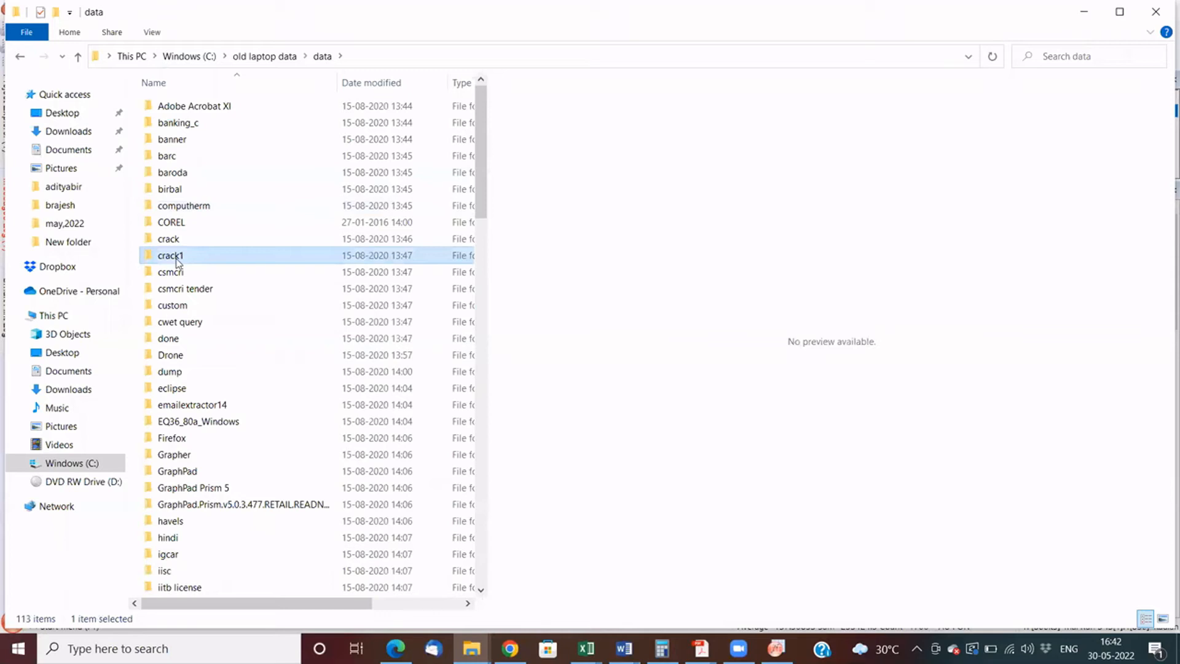
{"action": "left_click", "coordinate": [174, 240]}
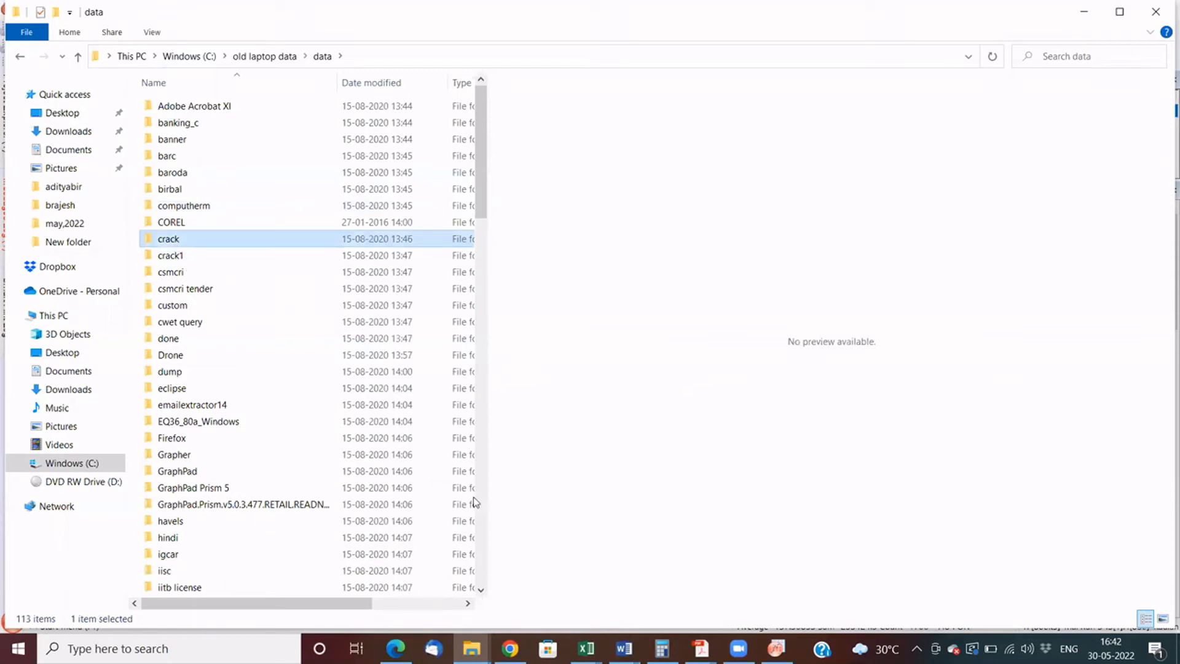
{"action": "key", "text": "Return"}
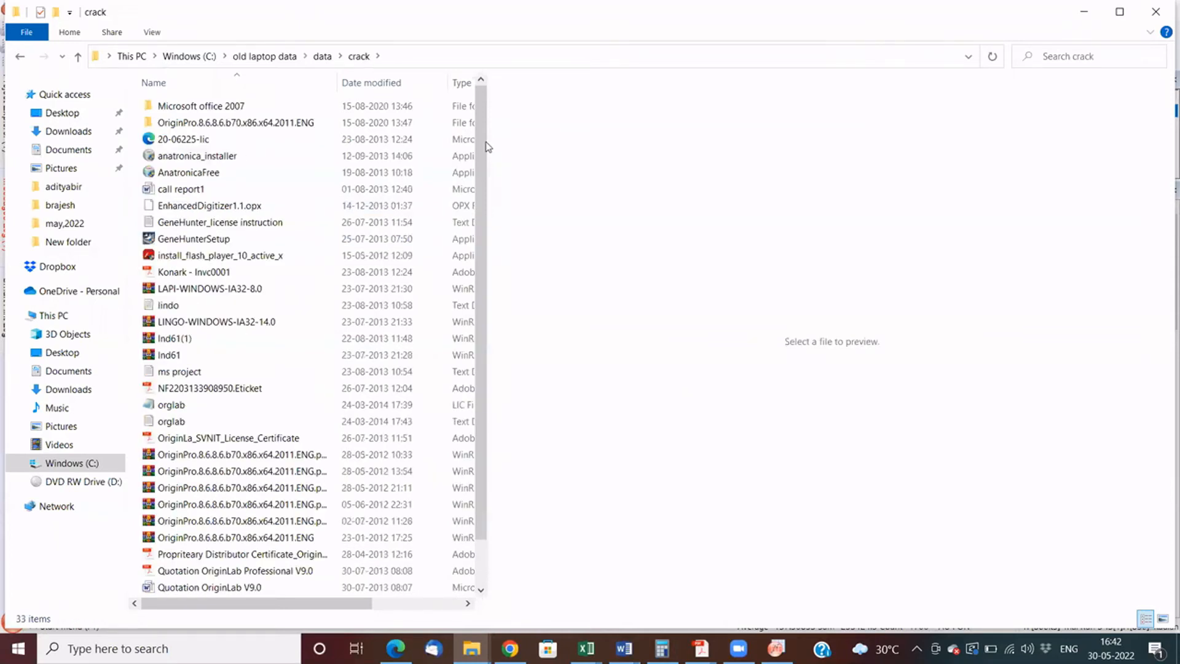
{"action": "left_click", "coordinate": [275, 56]}
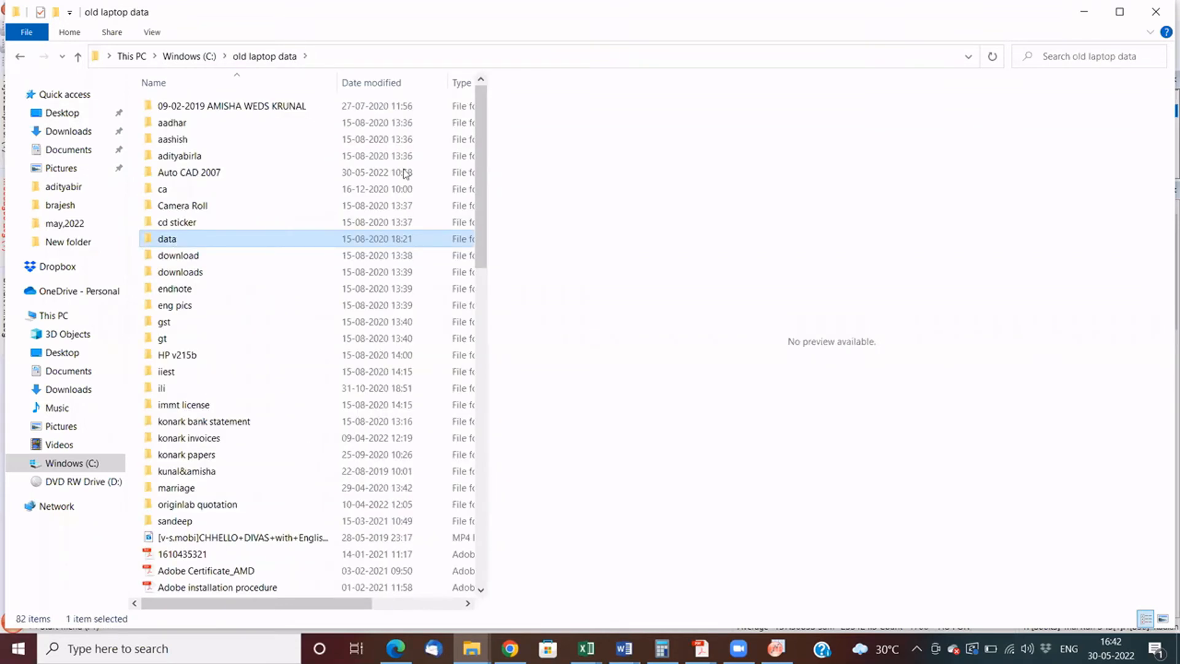
{"action": "key", "text": "Return"}
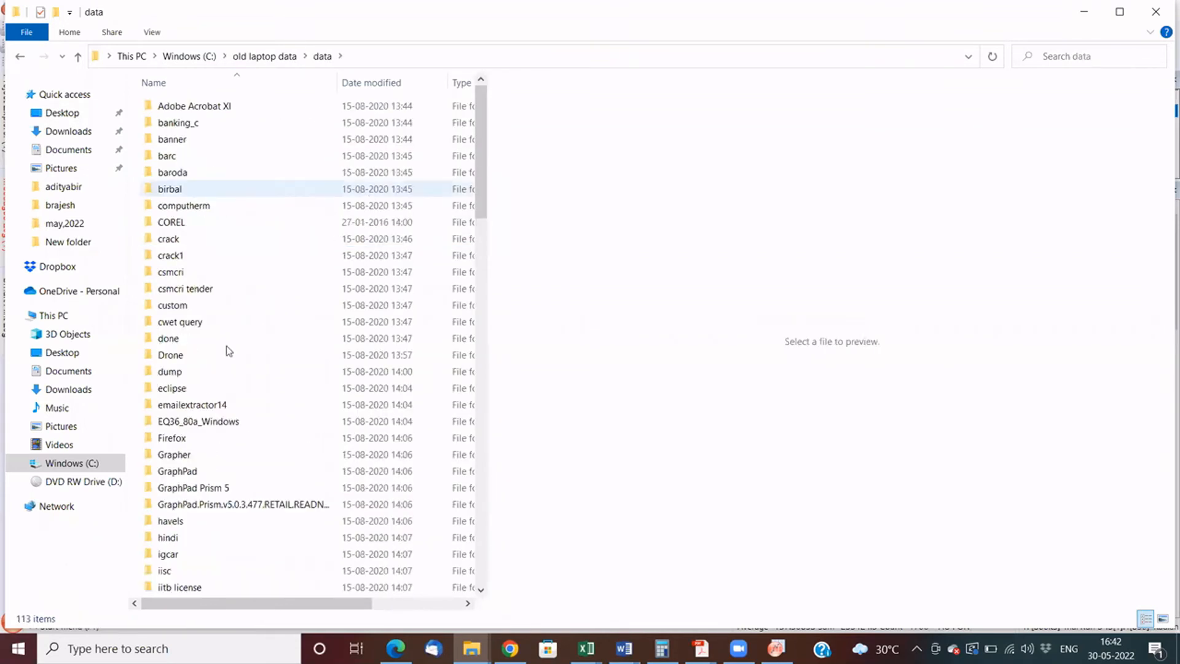
- Find the 3D_Interpolation project in the Drone folder and open it in OriginPro
{"action": "double_click", "coordinate": [198, 363]}
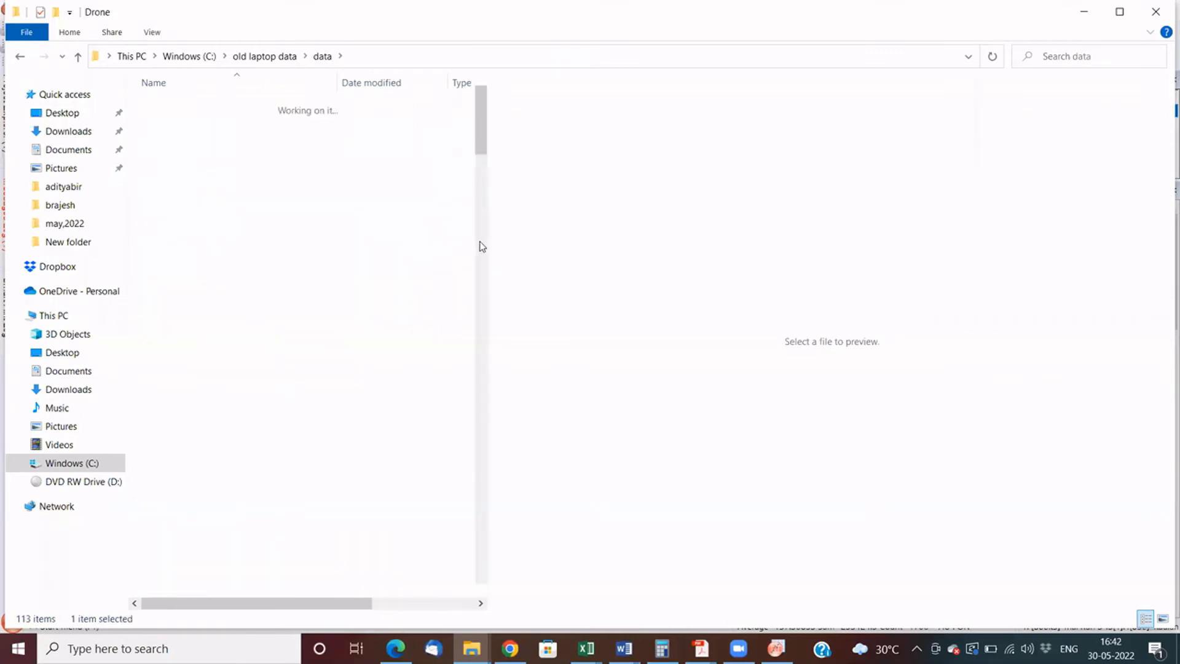
{"action": "left_click", "coordinate": [481, 200]}
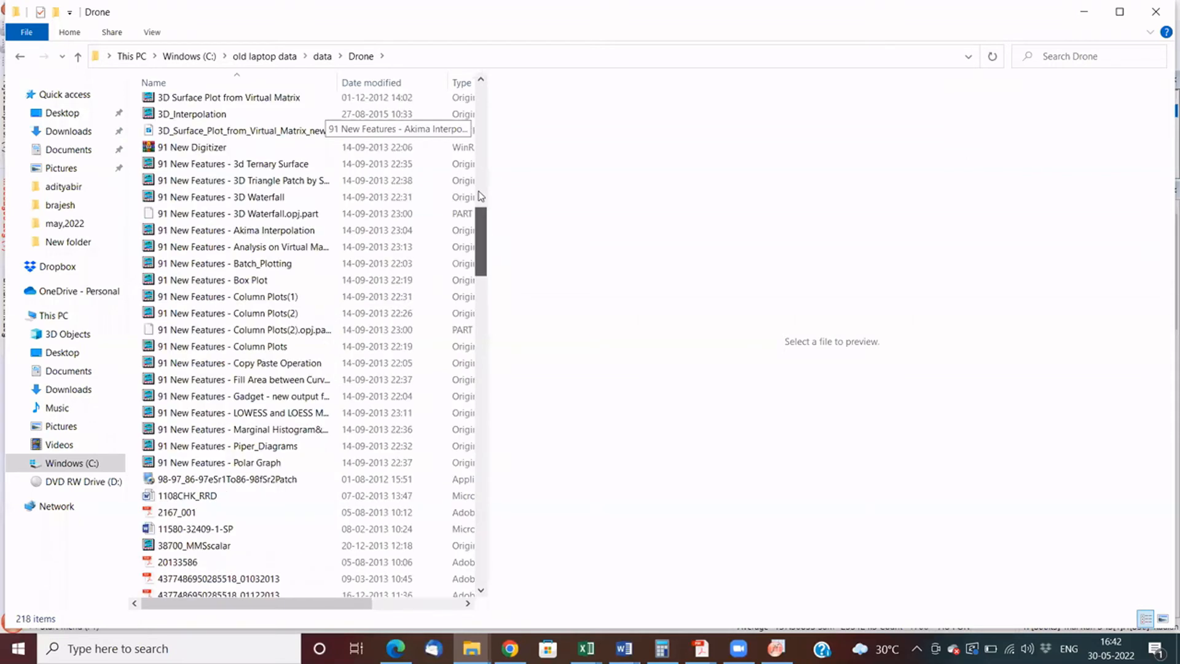
{"action": "left_click", "coordinate": [481, 196]}
{"action": "scroll", "coordinate": [478, 187], "scroll_direction": "up", "scroll_amount": 5}
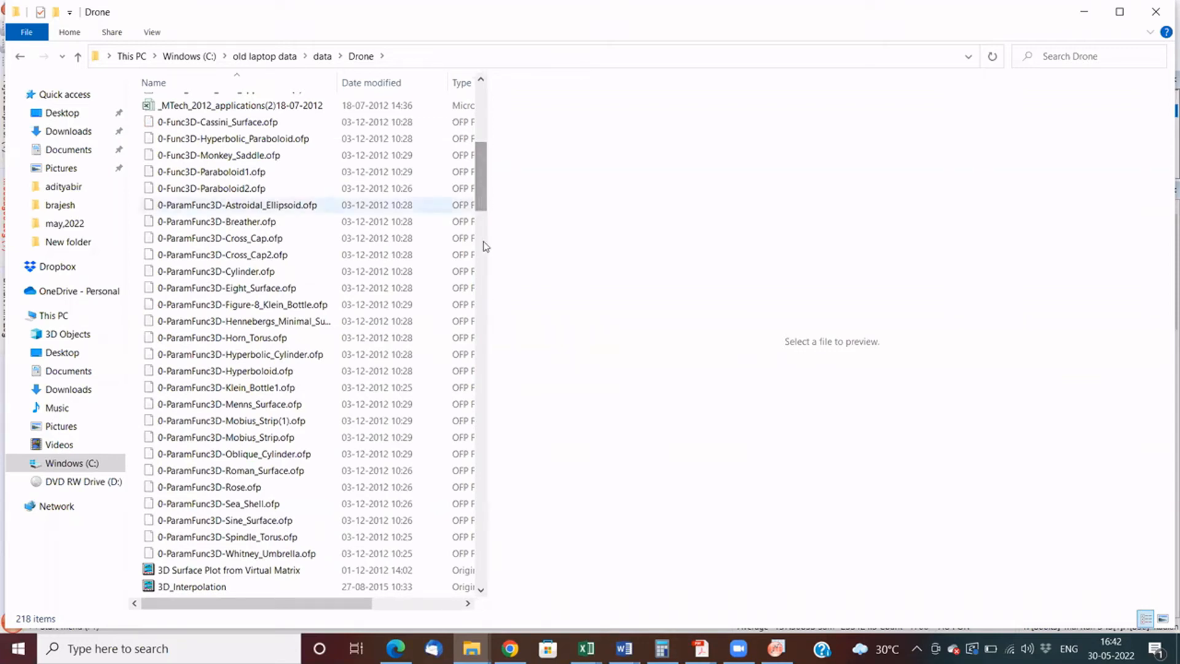
{"action": "scroll", "coordinate": [486, 247], "scroll_direction": "down", "scroll_amount": 9}
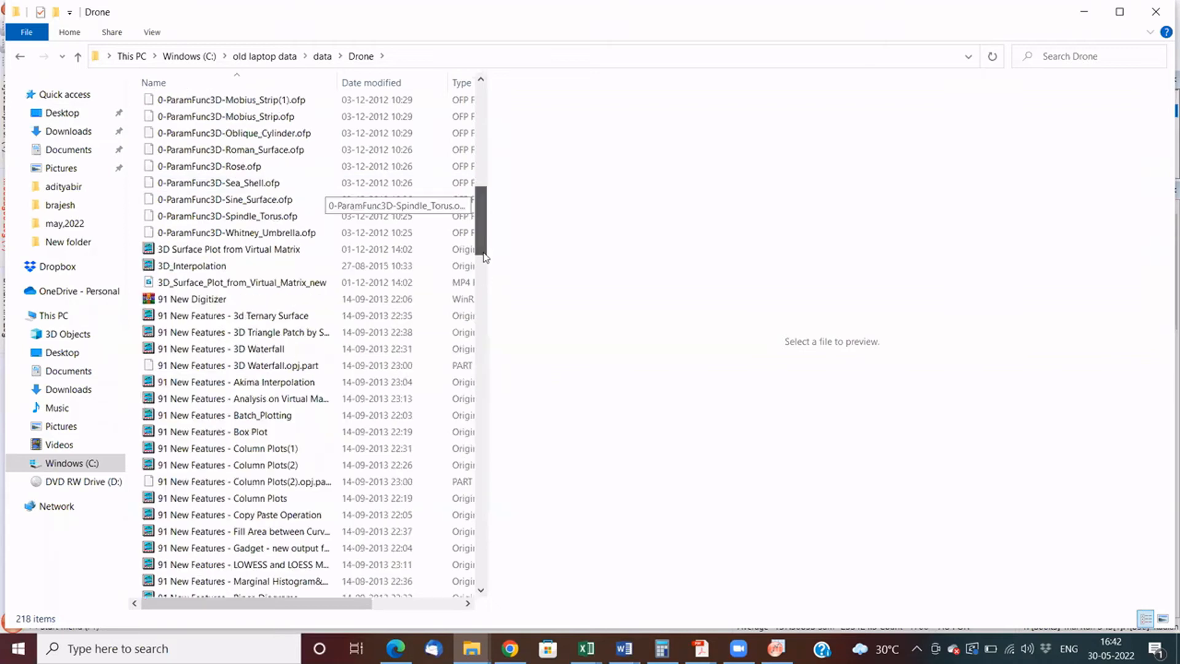
{"action": "scroll", "coordinate": [233, 239], "scroll_direction": "up", "scroll_amount": 2}
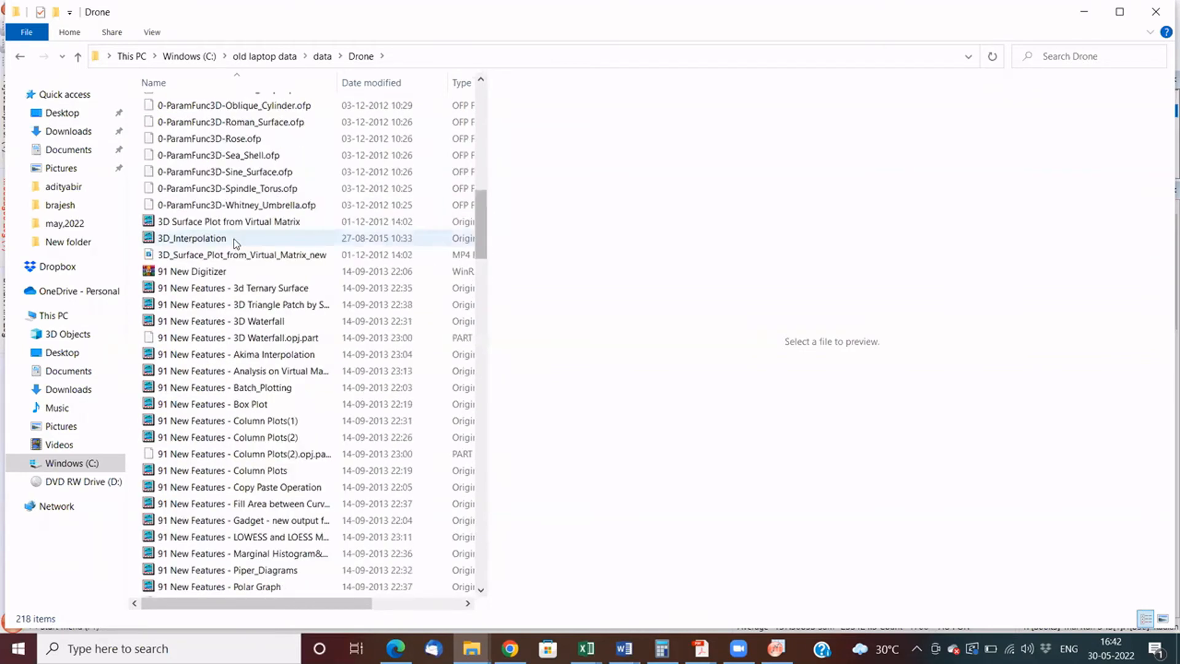
{"action": "left_click_drag", "start_coordinate": [229, 240], "coordinate": [584, 256]}
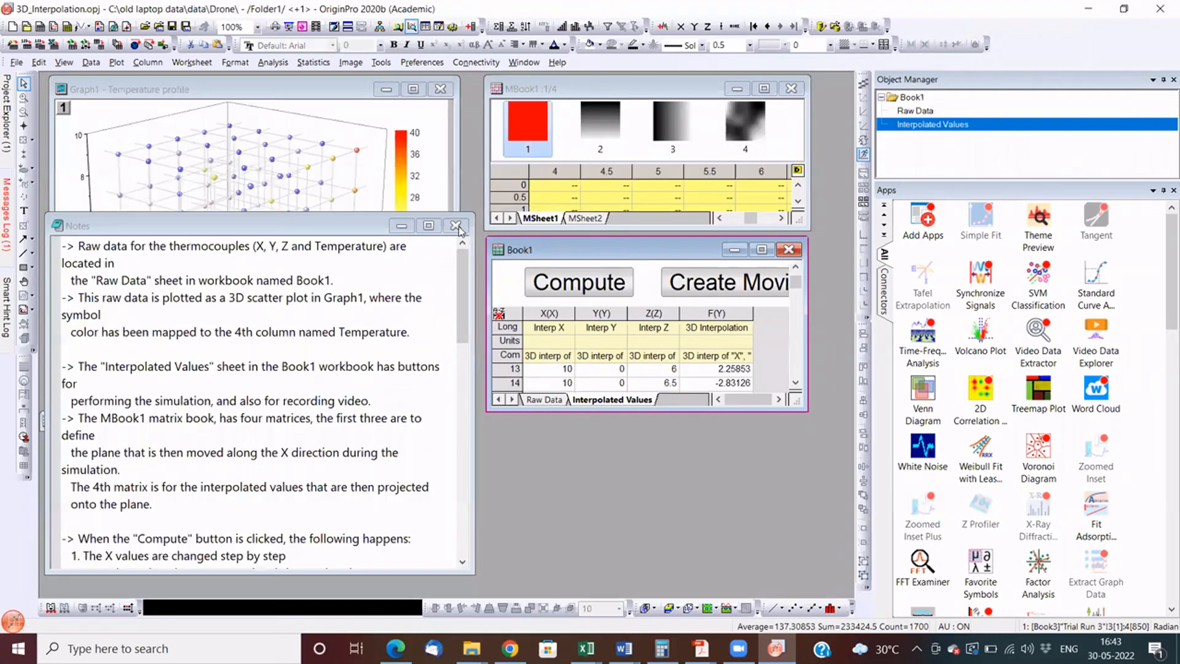
- Minimize the Notes window, enlarge the Graph1 and Book1 windows, and run the Compute simulation from the Interpolated Values sheet
{"action": "left_click", "coordinate": [456, 227]}
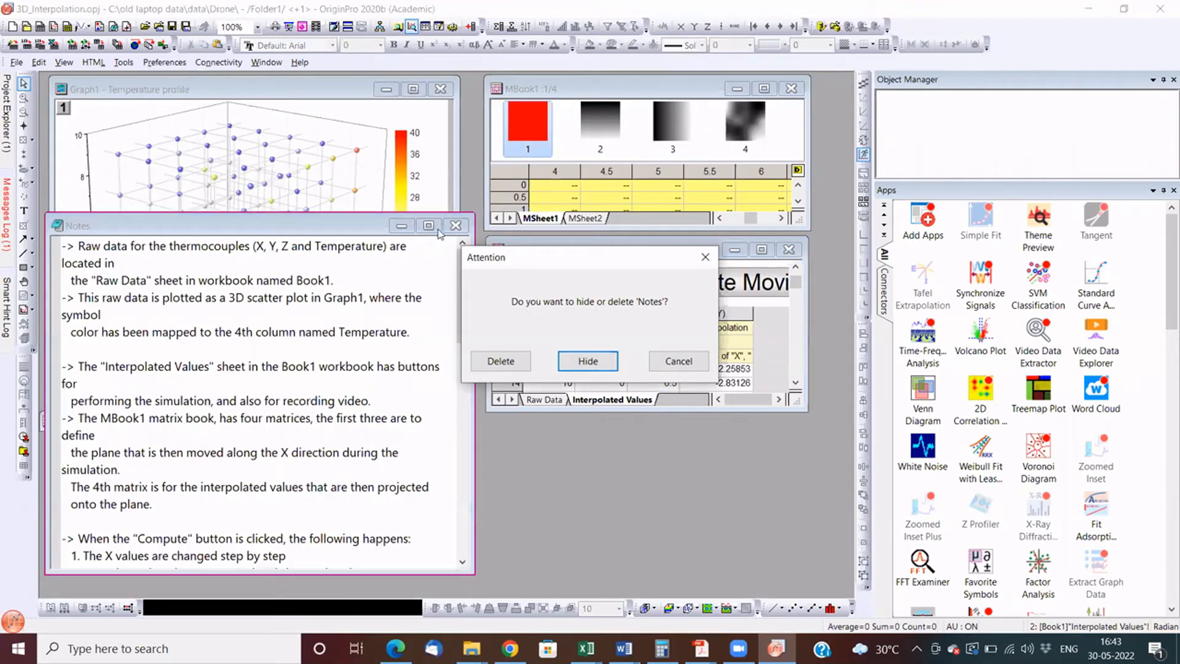
{"action": "left_click", "coordinate": [395, 228]}
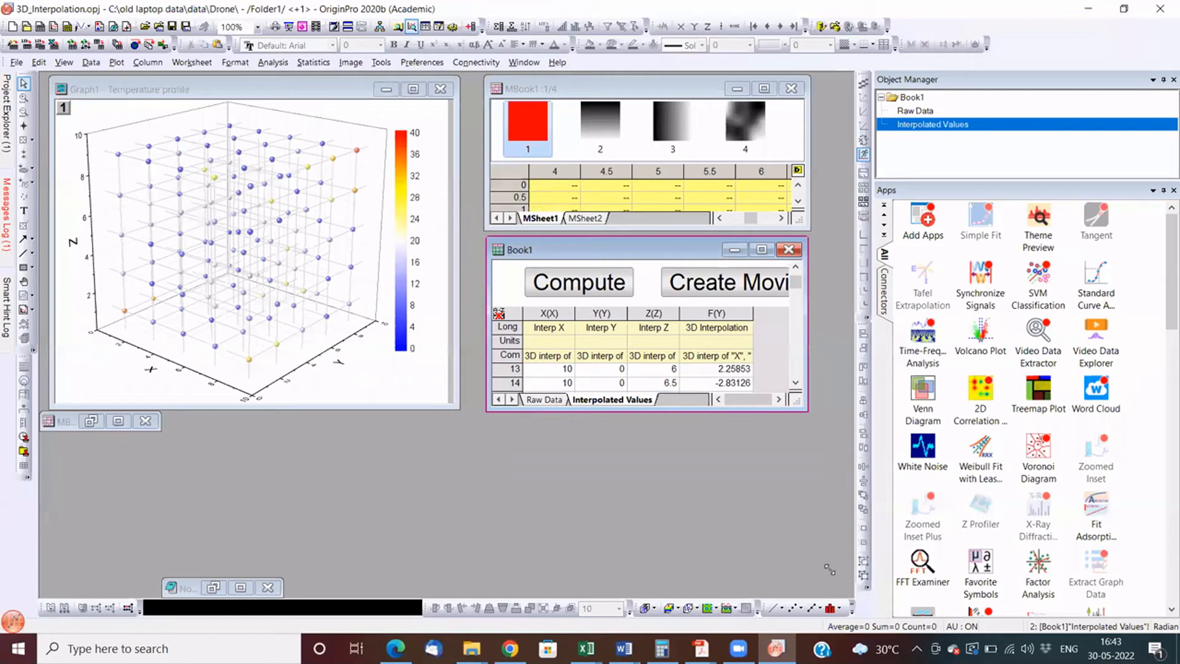
{"action": "left_click_drag", "start_coordinate": [457, 408], "coordinate": [452, 546]}
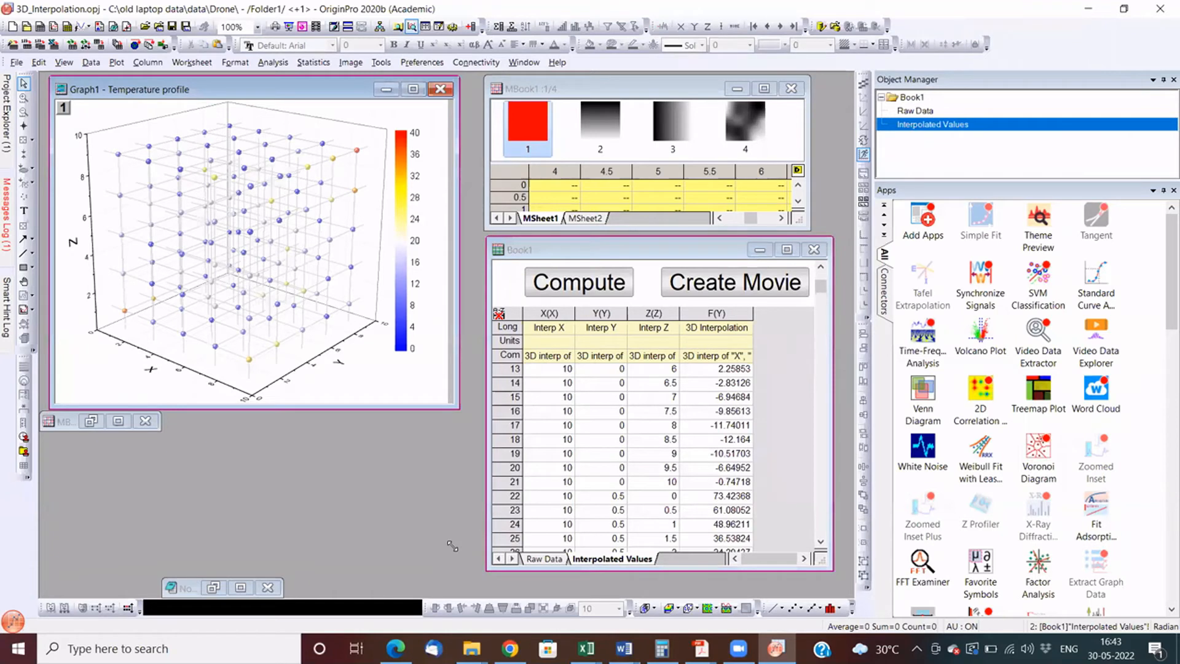
{"action": "left_click_drag", "start_coordinate": [453, 546], "coordinate": [458, 564]}
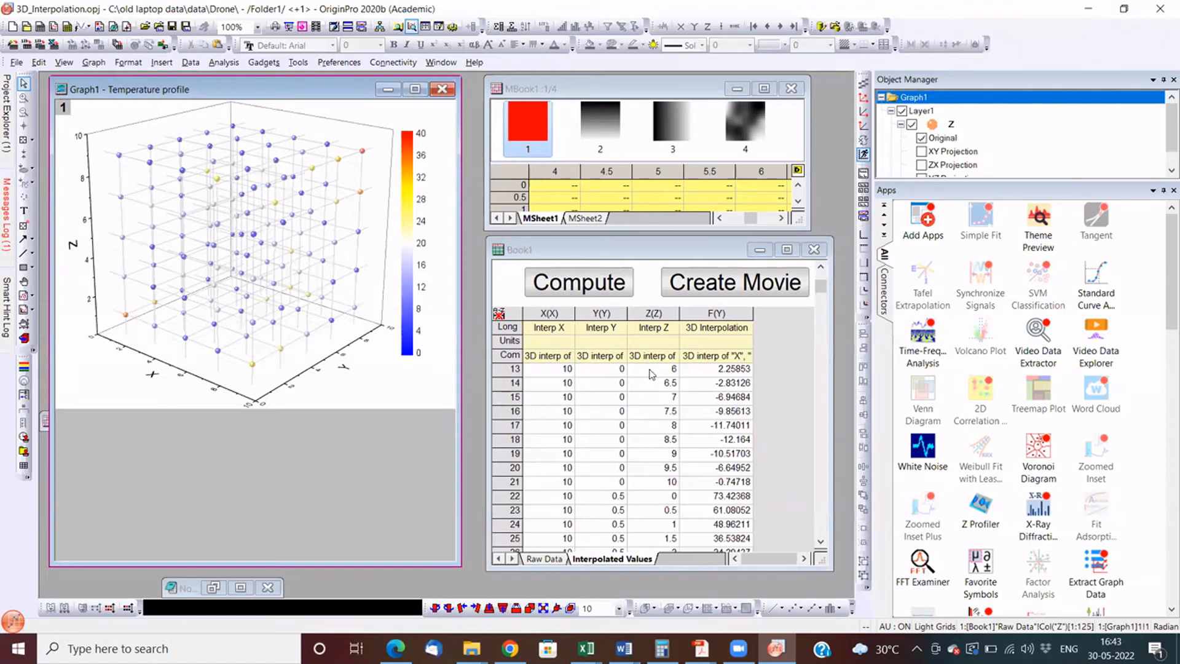
{"action": "left_click", "coordinate": [595, 291]}
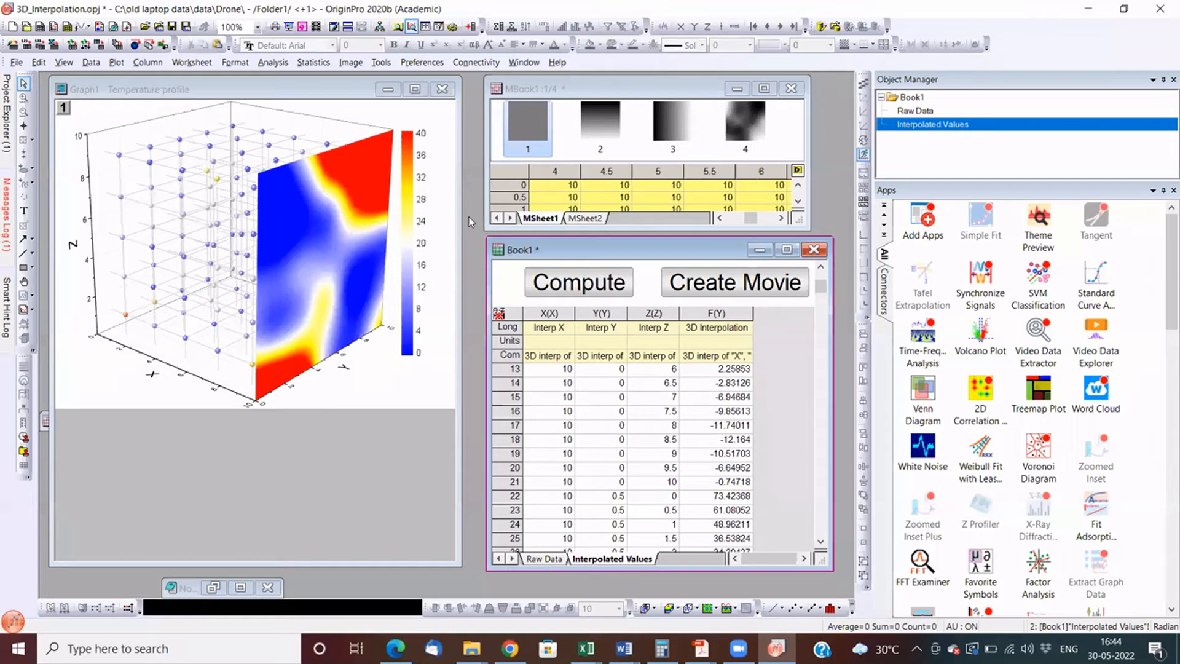
{"action": "key", "text": "alt+Tab"}
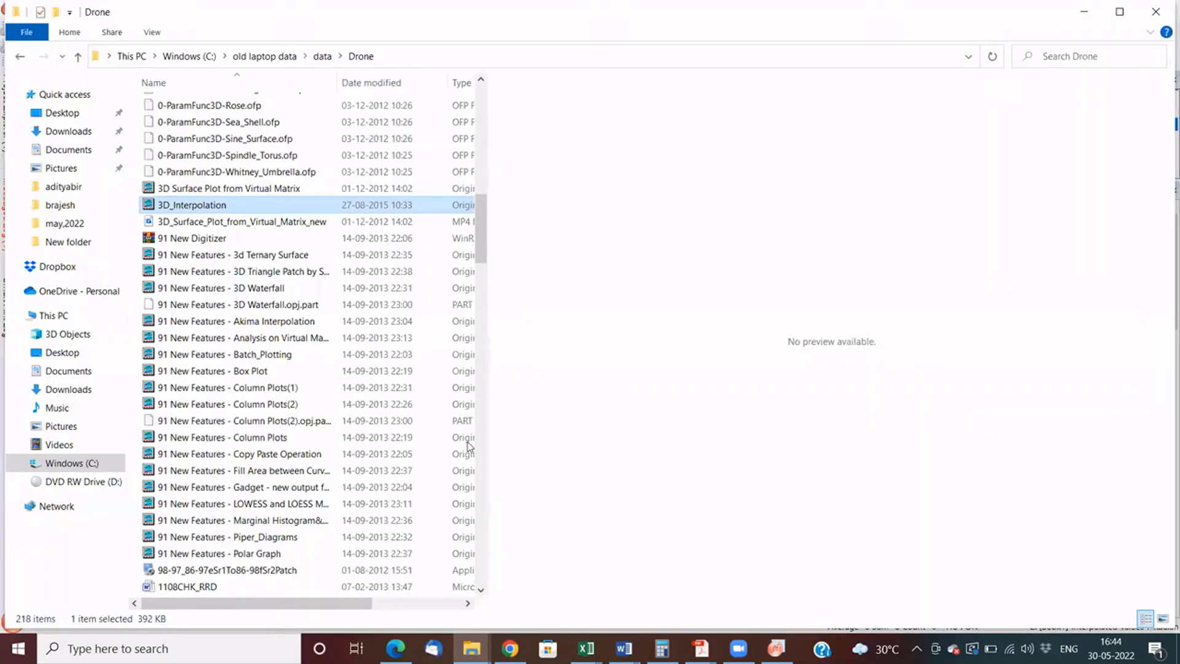
{"action": "scroll", "coordinate": [469, 492], "scroll_direction": "down", "scroll_amount": 12}
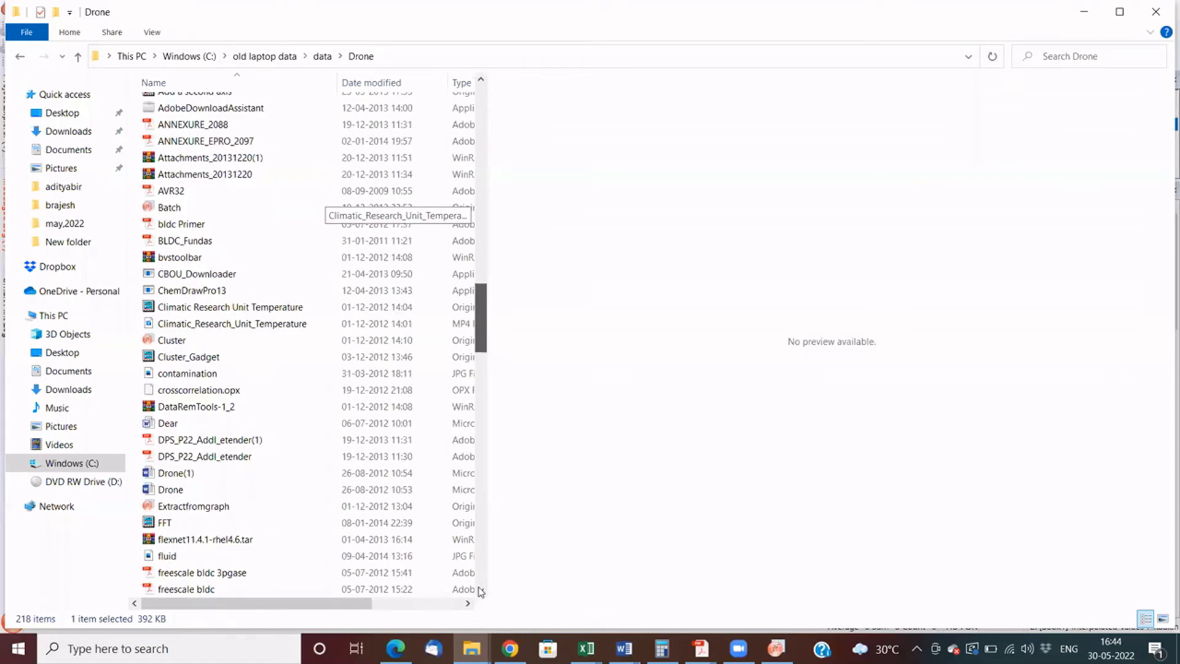
{"action": "scroll", "coordinate": [481, 591], "scroll_direction": "down", "scroll_amount": 20}
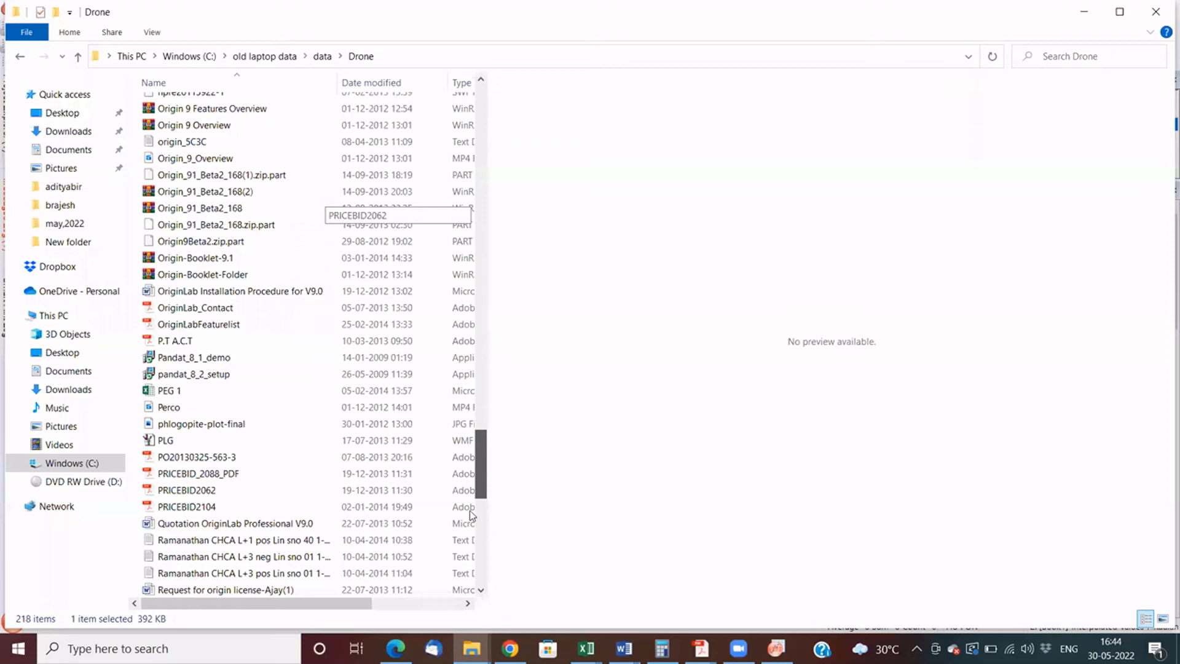
{"action": "scroll", "coordinate": [474, 492], "scroll_direction": "down", "scroll_amount": 7}
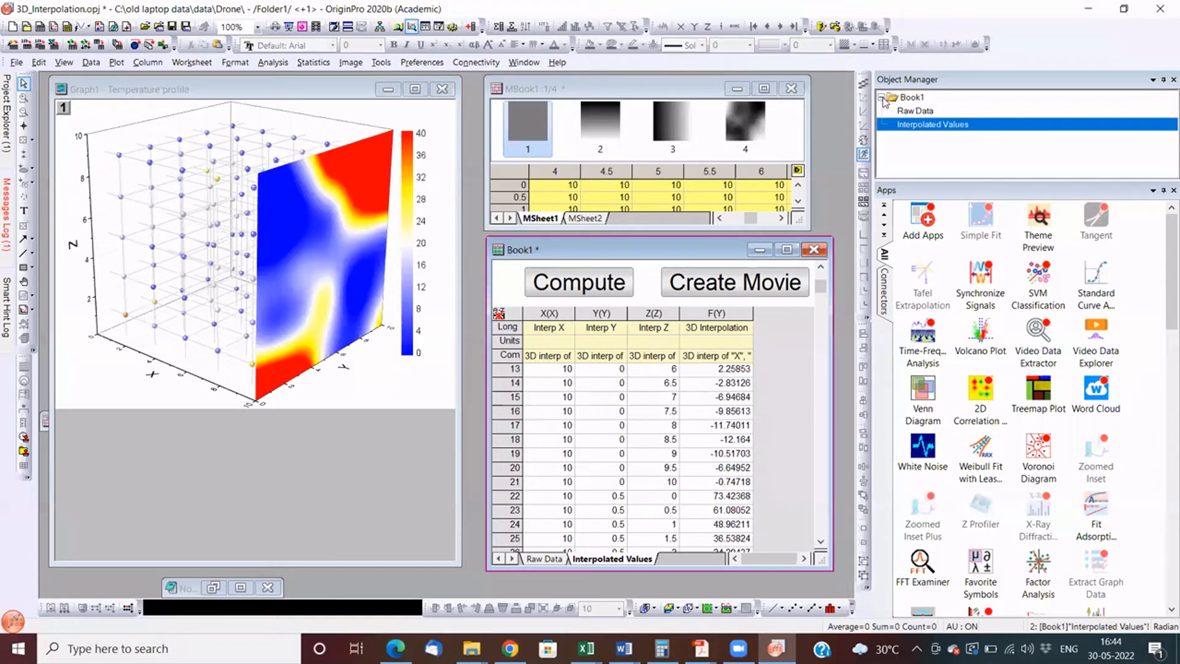
- Start a new project with a blank workbook and maximize the Book1 window
{"action": "left_click", "coordinate": [13, 27]}
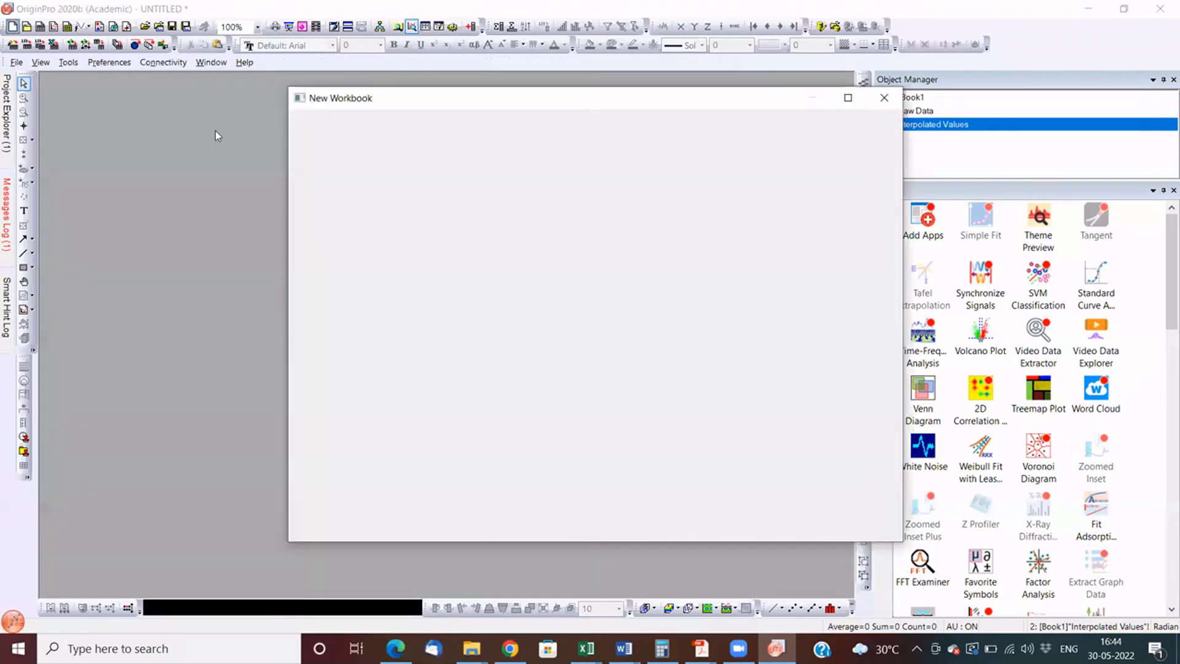
{"action": "key", "text": "Return"}
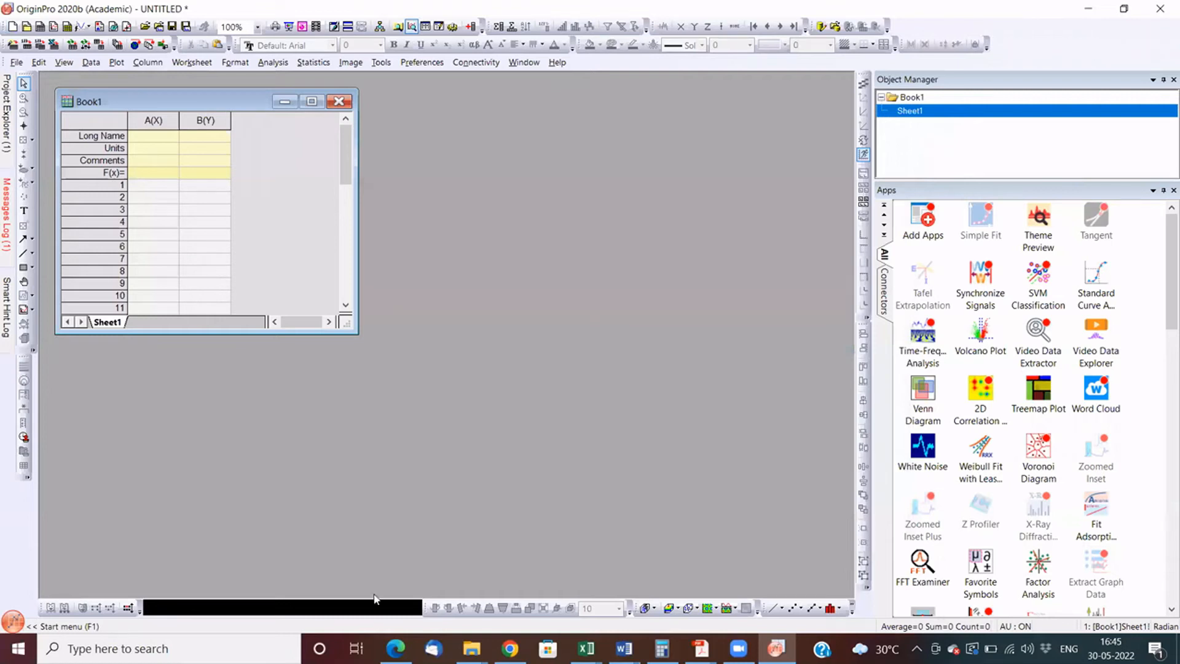
{"action": "left_click", "coordinate": [311, 102]}
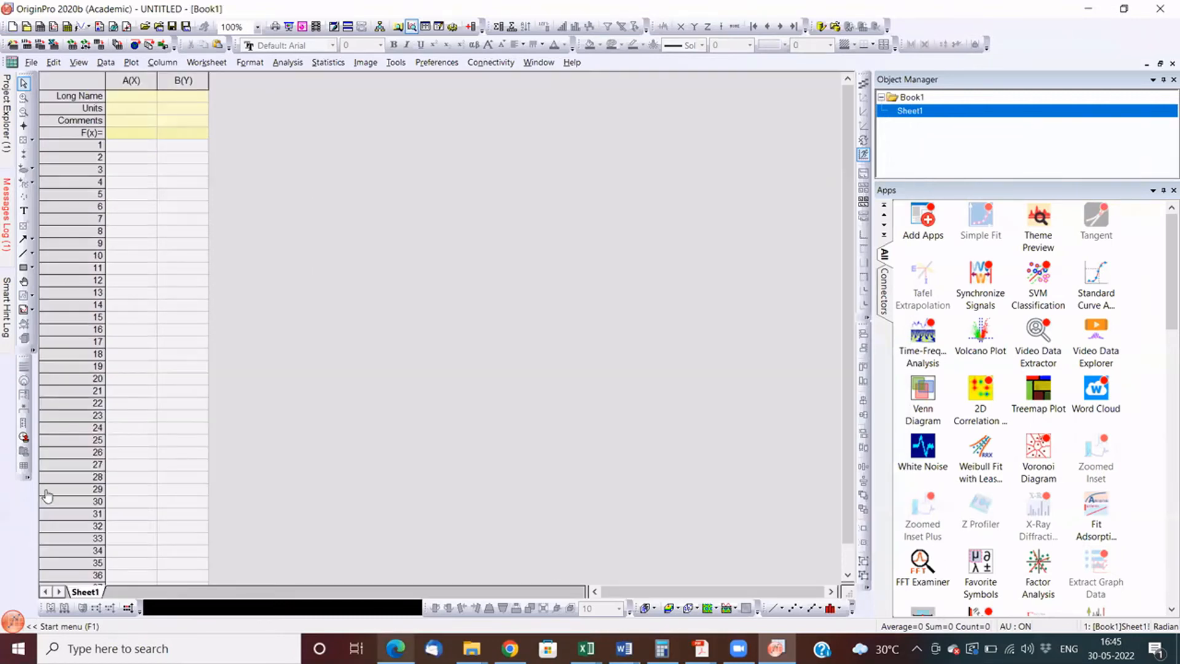
- Switch to File Explorer and browse to the OriginLab folder under Program Files on the C: drive
{"action": "left_click", "coordinate": [472, 649]}
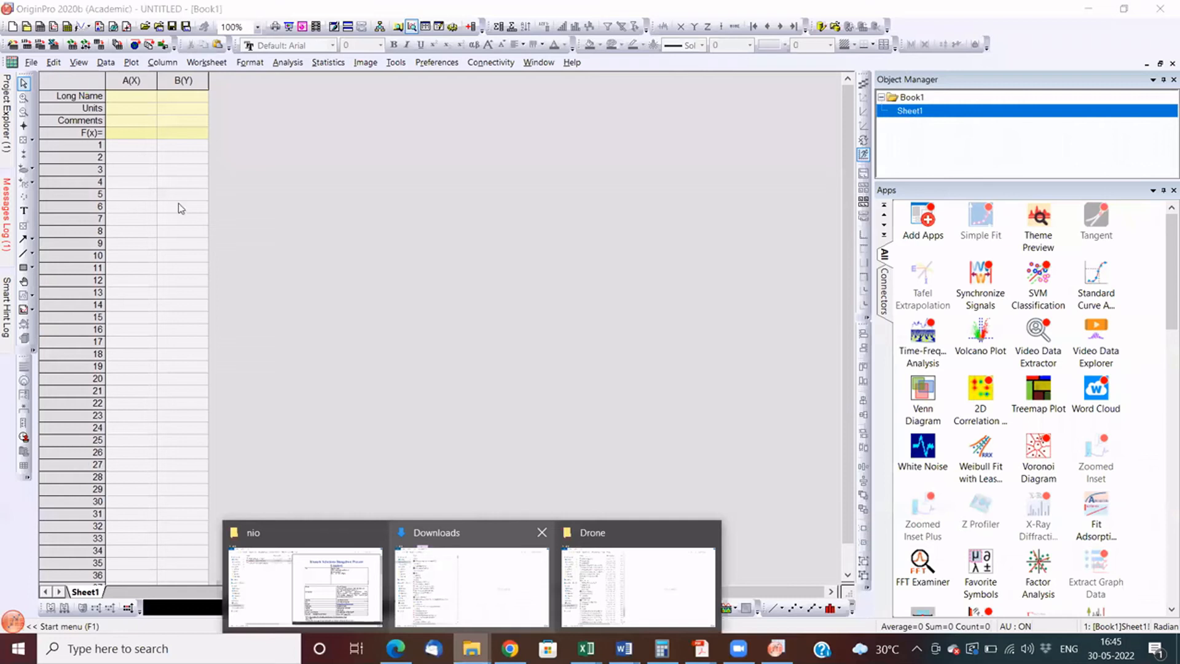
{"action": "left_click", "coordinate": [471, 588]}
{"action": "left_click", "coordinate": [72, 463]}
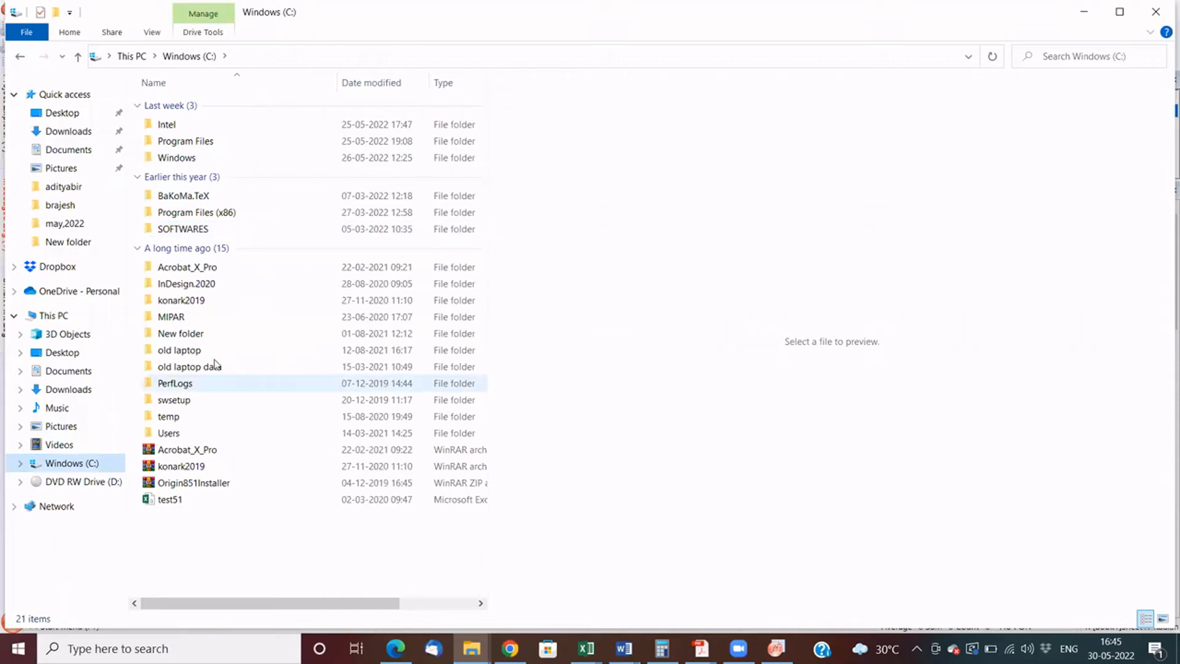
{"action": "left_click", "coordinate": [192, 385]}
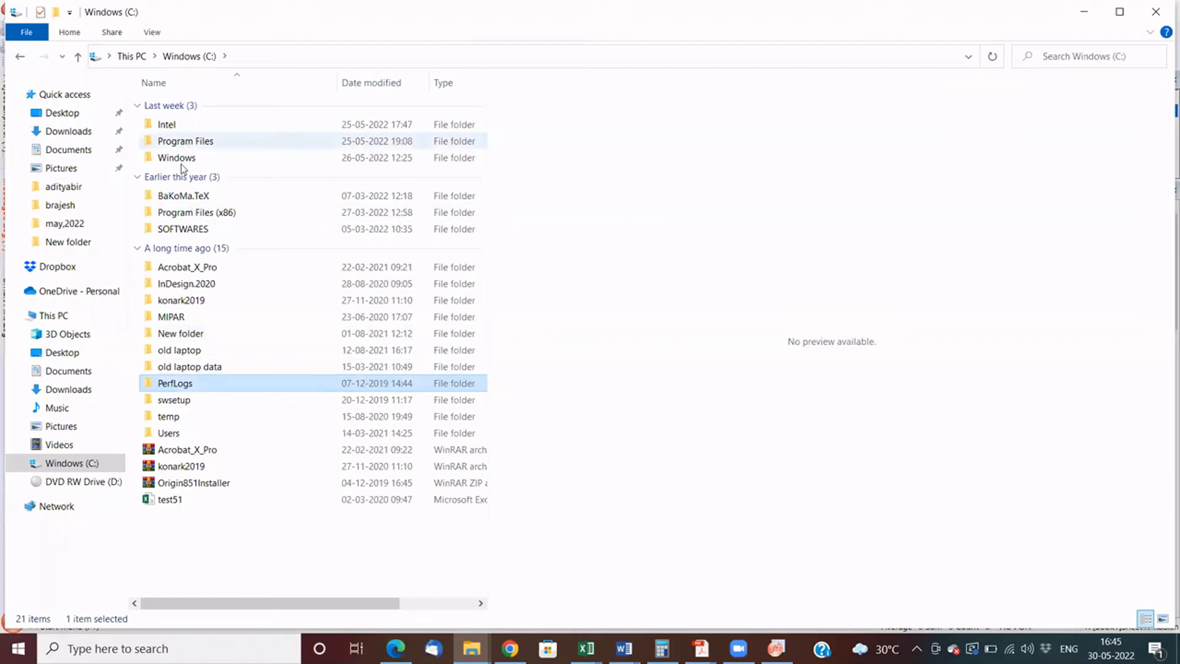
{"action": "double_click", "coordinate": [185, 141]}
{"action": "key", "text": "Down"}
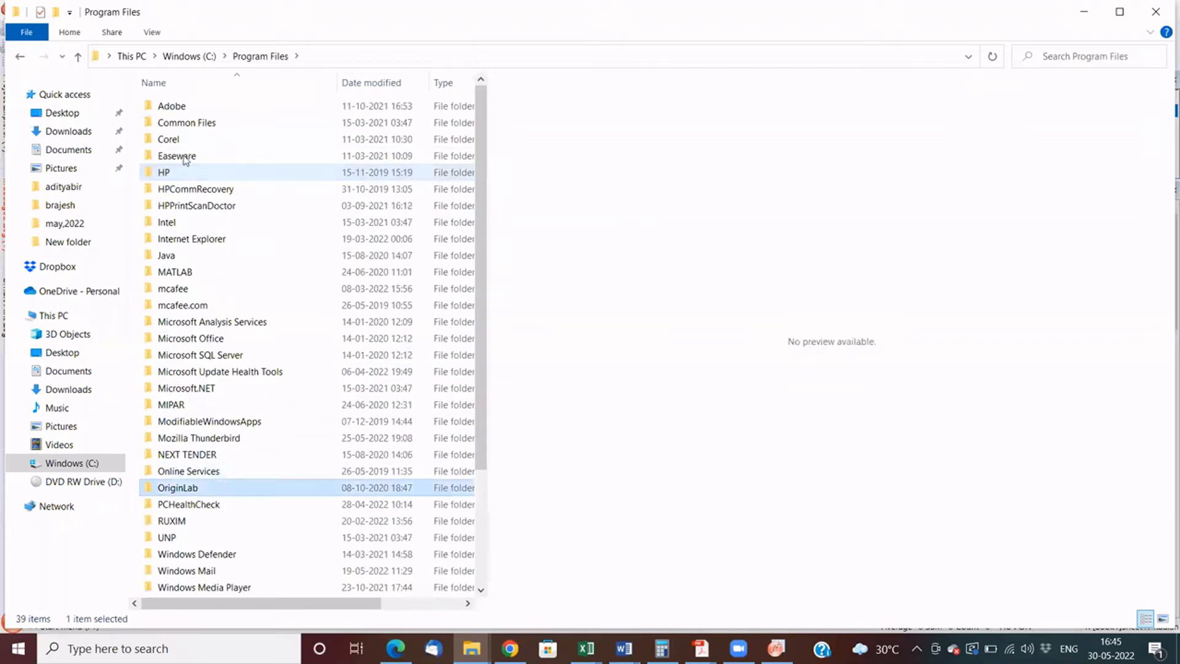
{"action": "key", "text": "Return"}
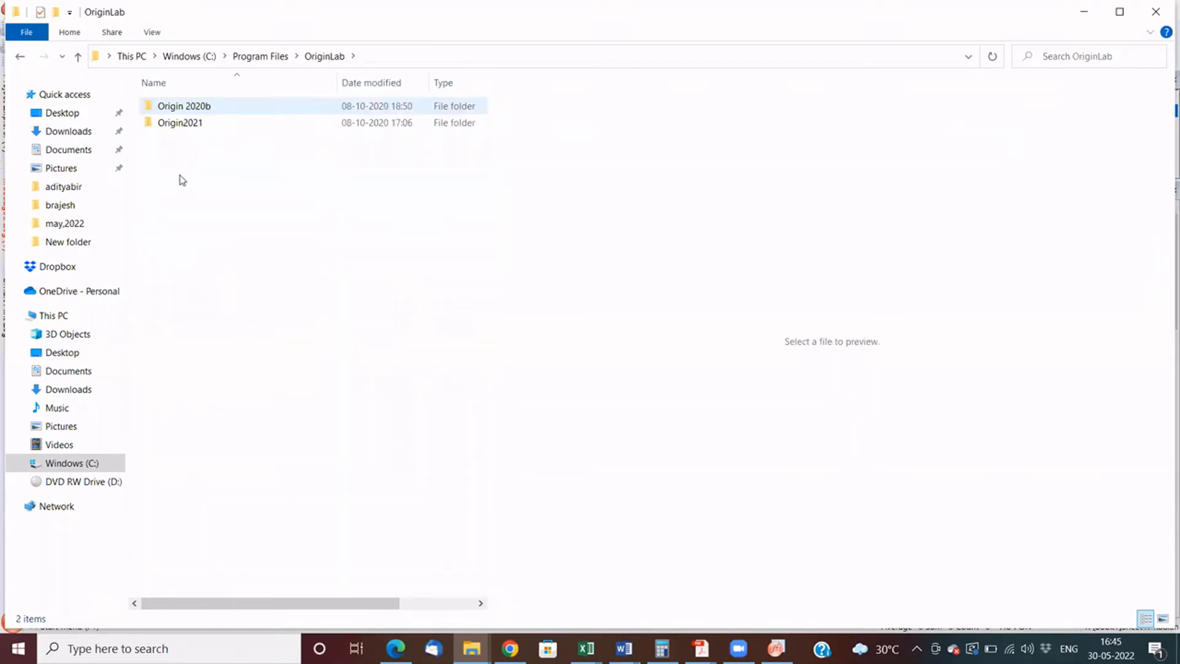
- Open the Curve Fitting folder within the Origin 2020b Samples folder
{"action": "key", "text": "Return"}
{"action": "key", "text": "s"}
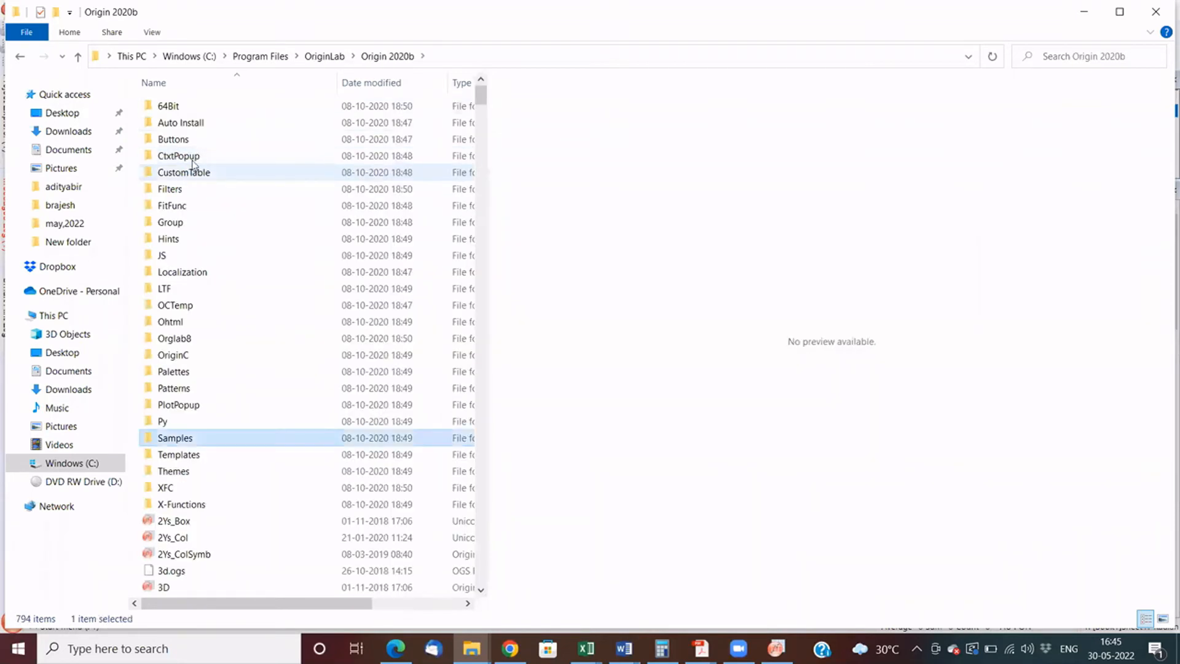
{"action": "key", "text": "Return"}
{"action": "left_click", "coordinate": [196, 155]}
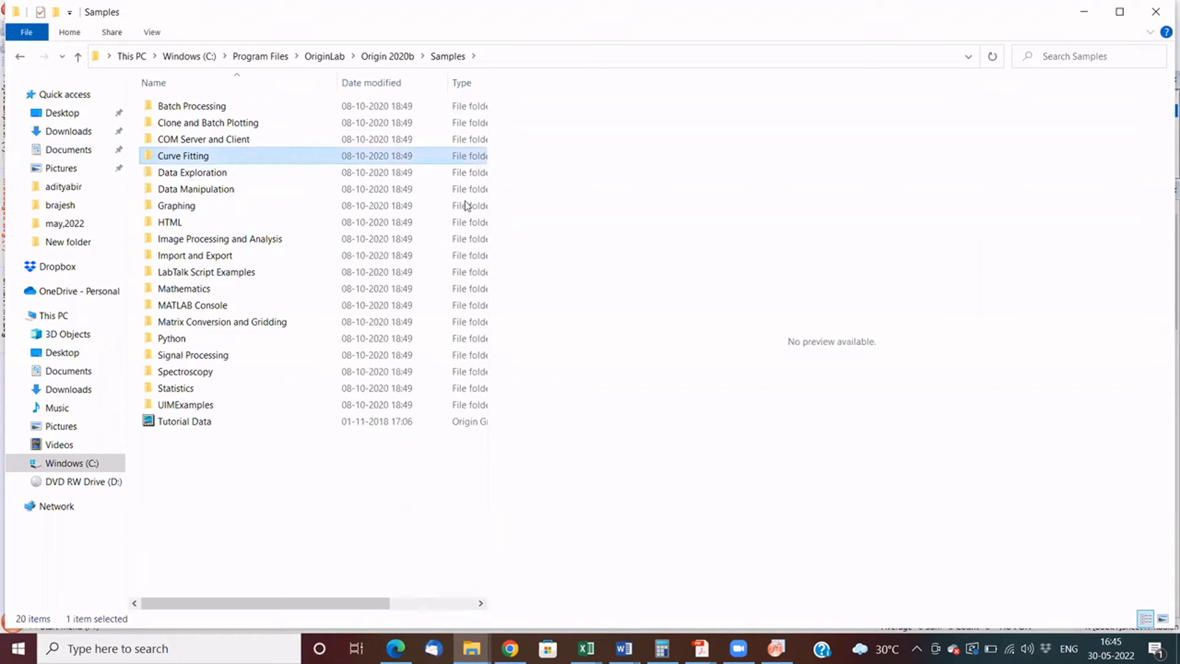
{"action": "key", "text": "Return"}
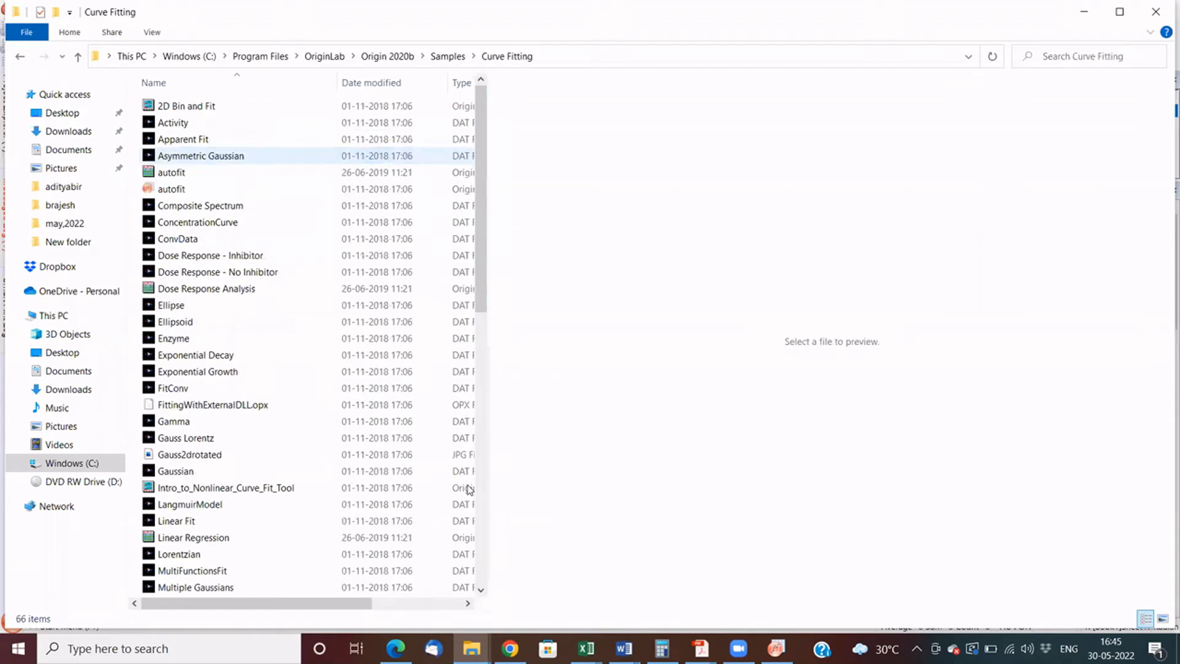
- Find the Outlier data file in the Curve Fitting folder and import it into the blank Origin workbook
{"action": "scroll", "coordinate": [466, 357], "scroll_direction": "down", "scroll_amount": 7}
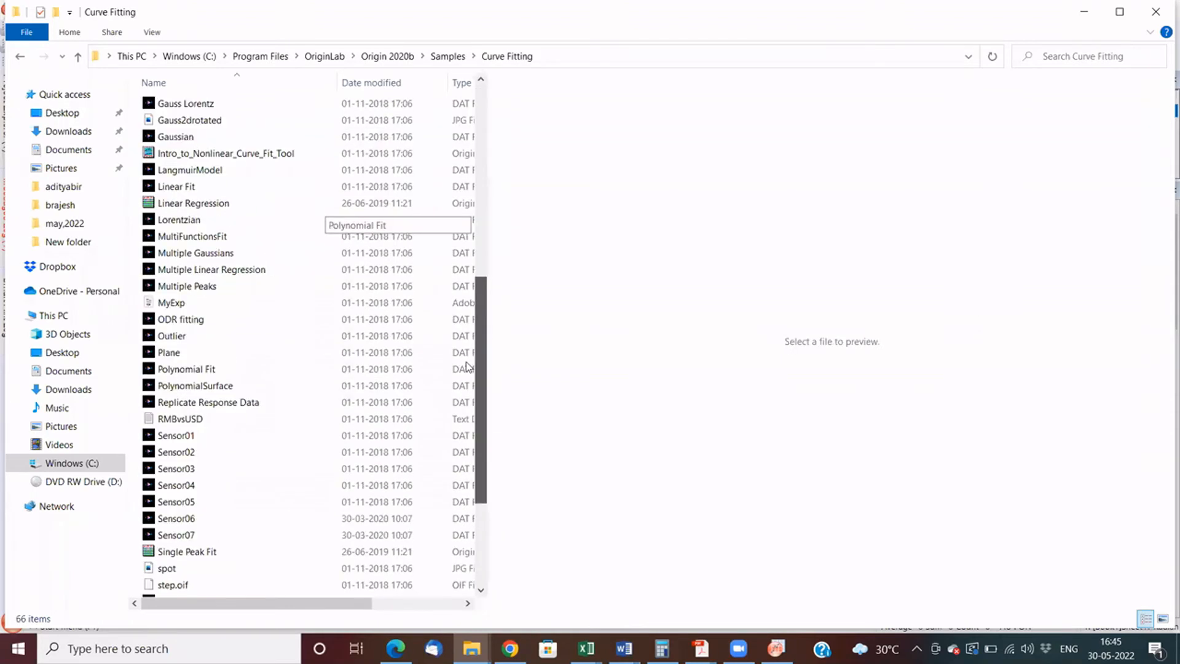
{"action": "scroll", "coordinate": [464, 270], "scroll_direction": "down", "scroll_amount": 5}
{"action": "scroll", "coordinate": [465, 172], "scroll_direction": "up", "scroll_amount": 6}
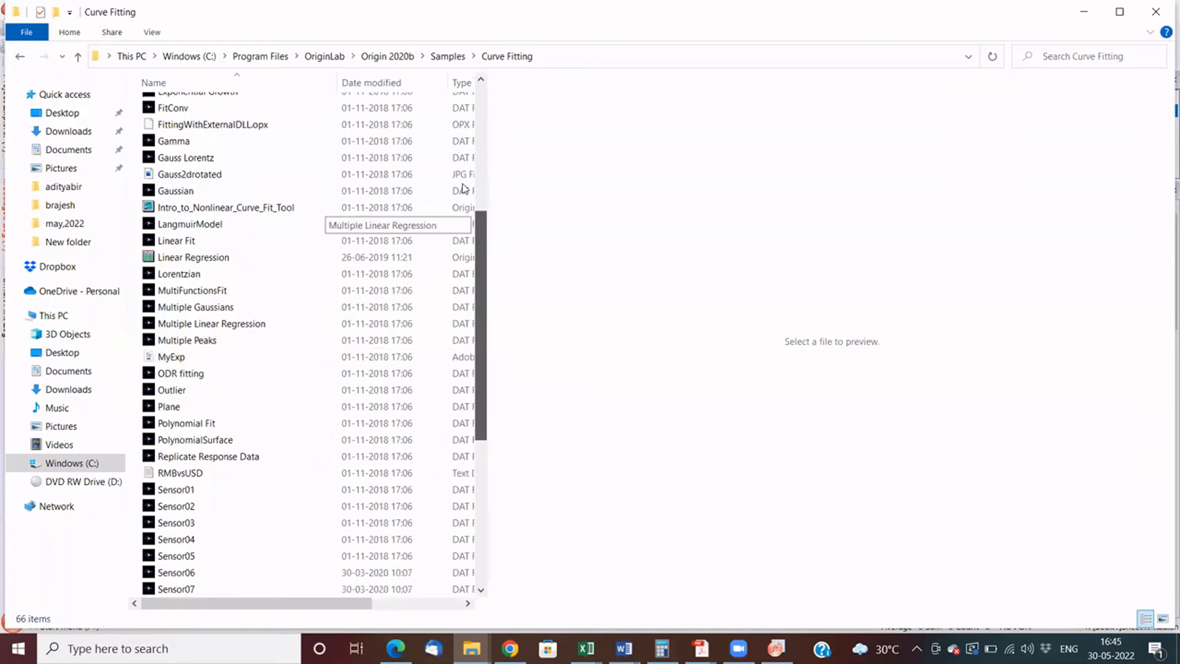
{"action": "scroll", "coordinate": [172, 255], "scroll_direction": "up", "scroll_amount": 4}
{"action": "scroll", "coordinate": [172, 254], "scroll_direction": "up", "scroll_amount": 2}
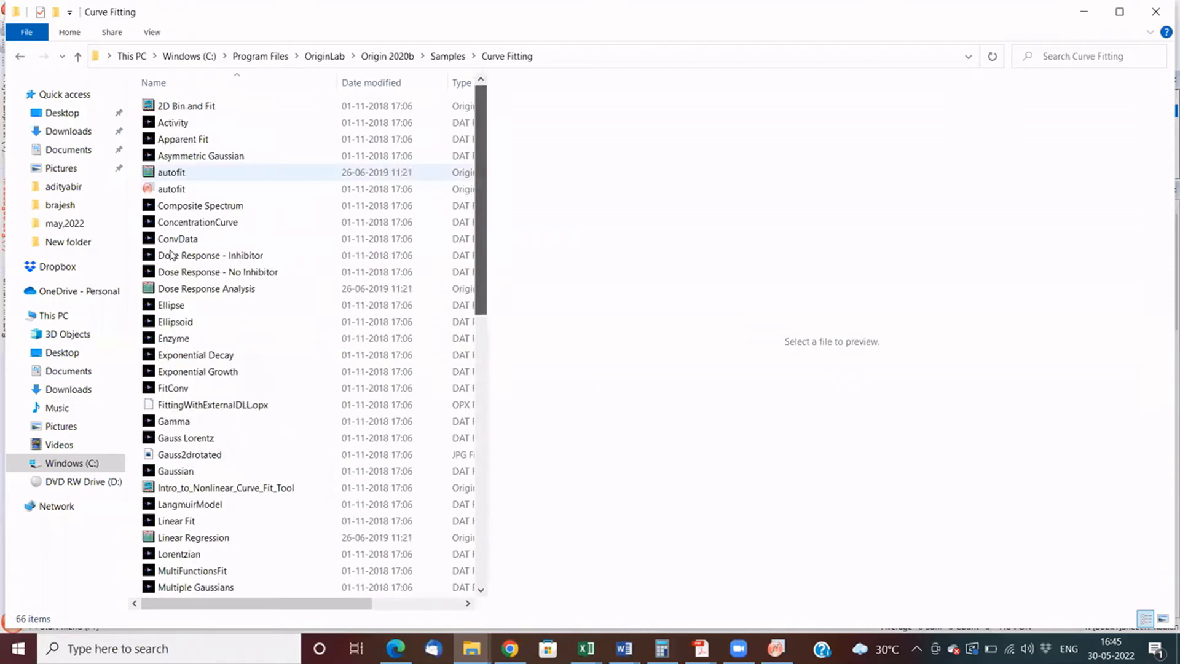
{"action": "left_click", "coordinate": [172, 254]}
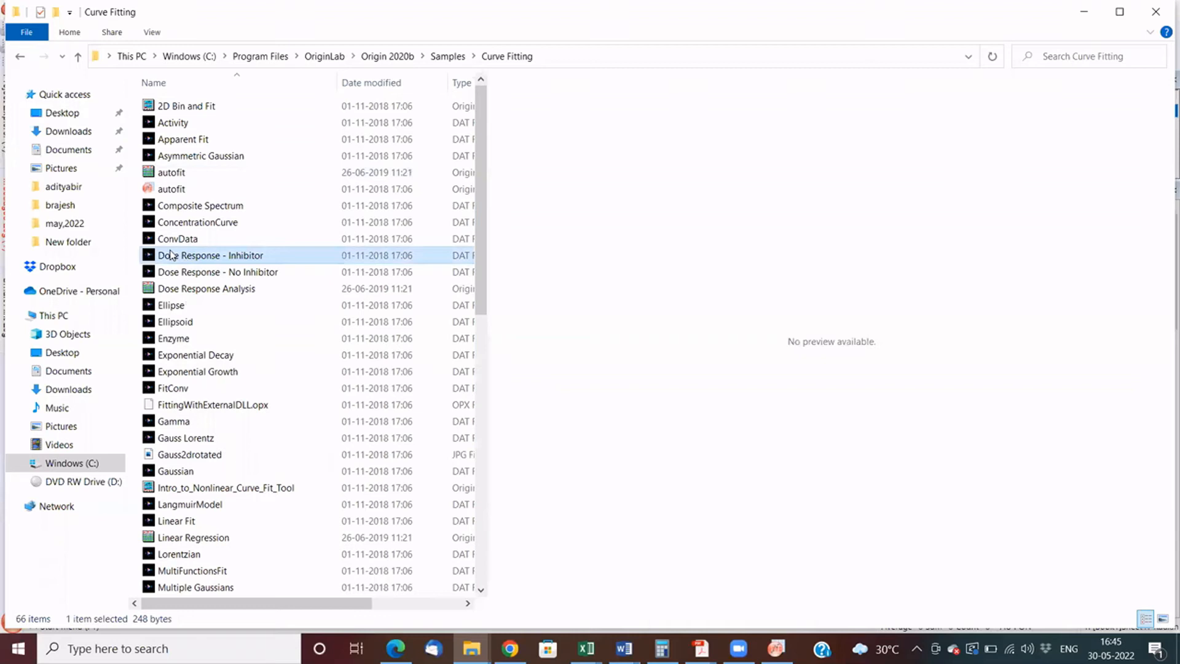
{"action": "key", "text": "o"}
{"action": "key", "text": "u"}
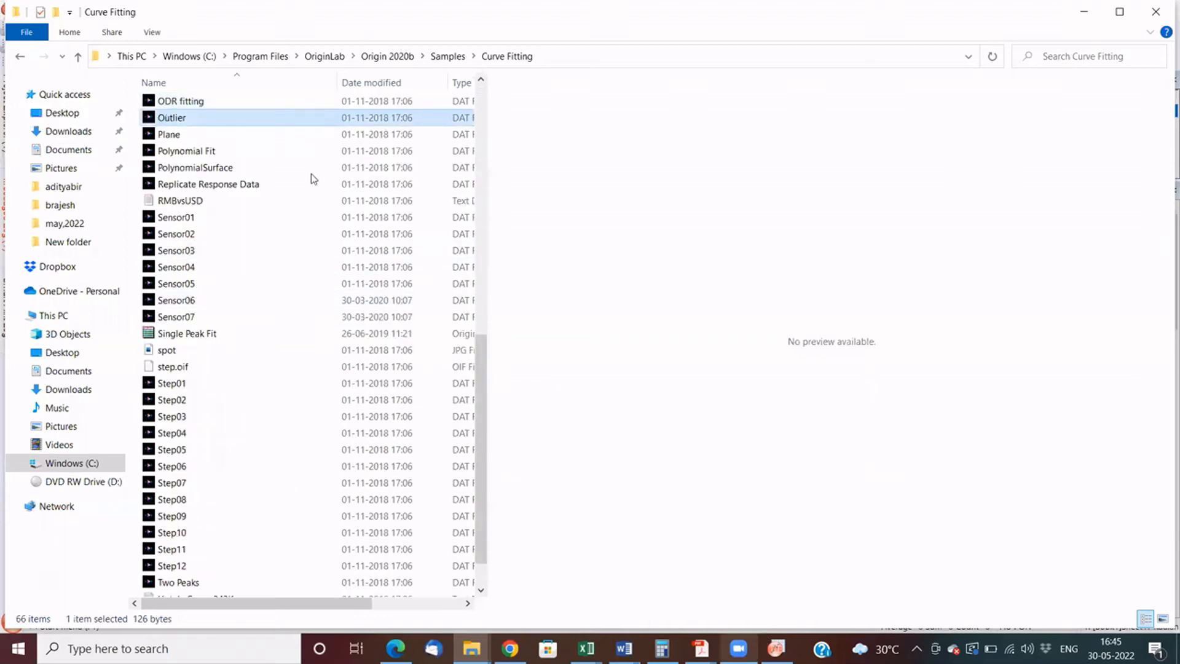
{"action": "left_click_drag", "start_coordinate": [215, 123], "coordinate": [558, 338]}
{"action": "key", "text": "alt+Tab"}
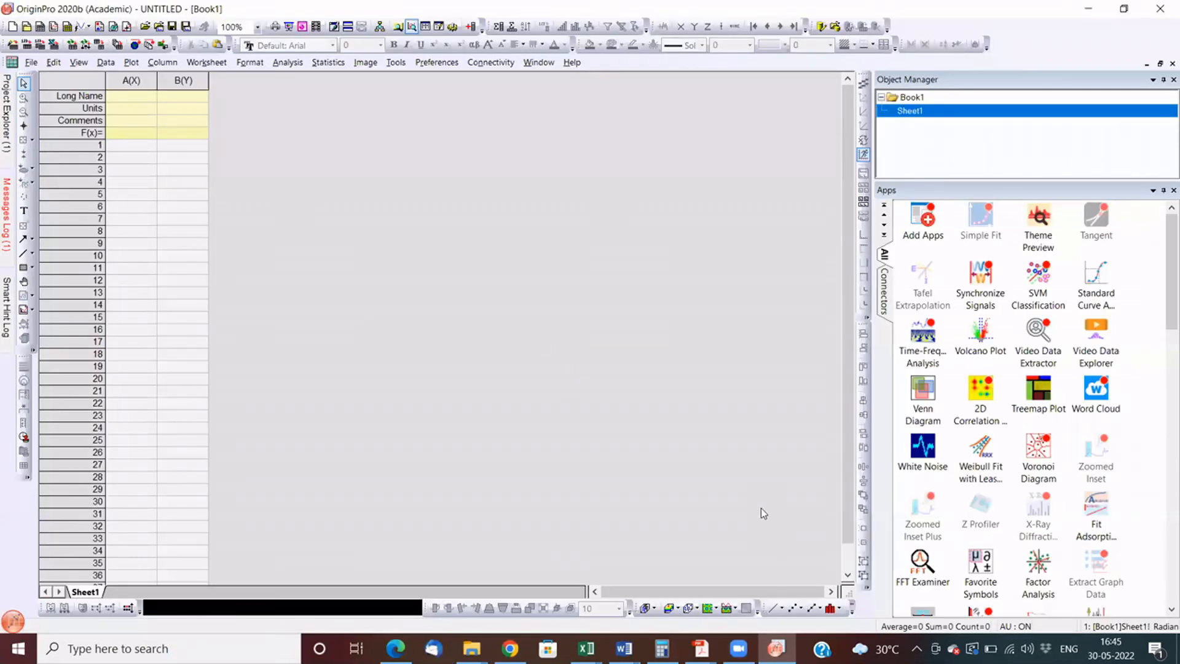
{"action": "key", "text": "super+Down"}
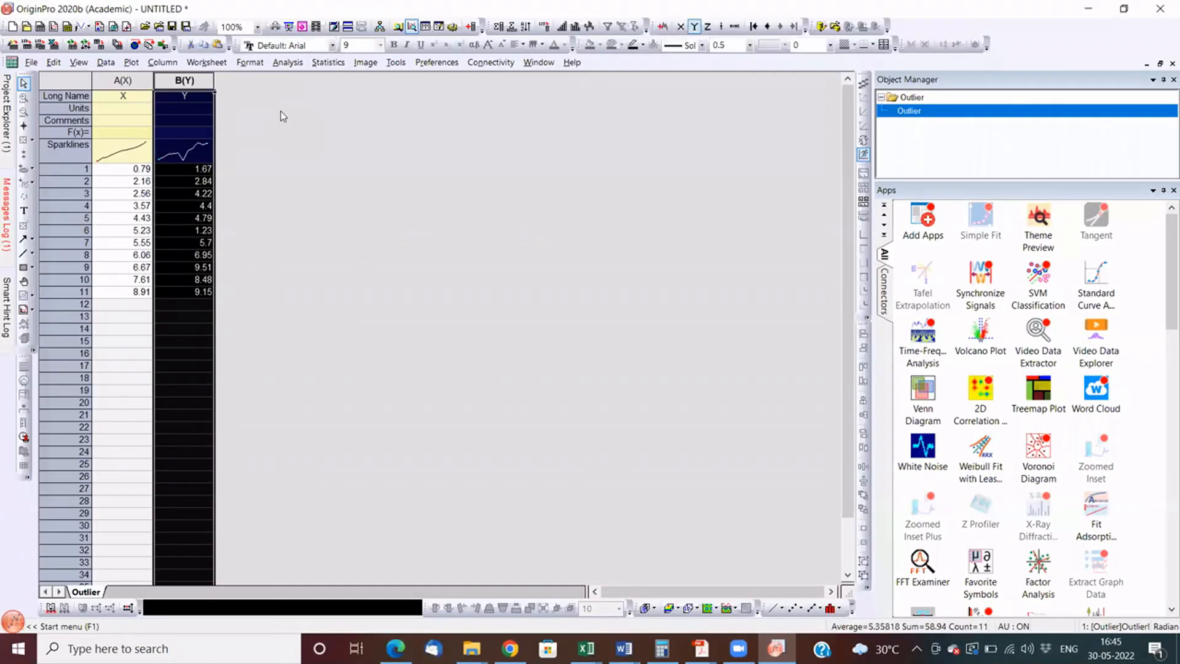
- Plot the Y column as a scatter graph and open the Linear Fit dialog for that plot
{"action": "key", "text": "alt+p"}
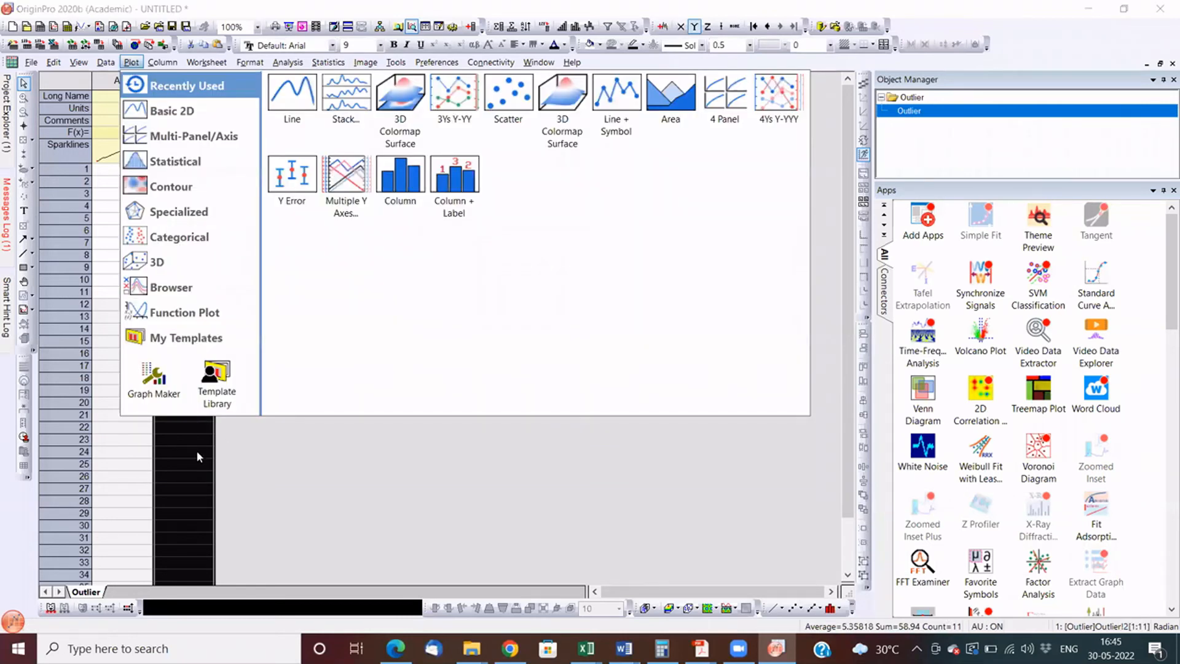
{"action": "left_click", "coordinate": [508, 96]}
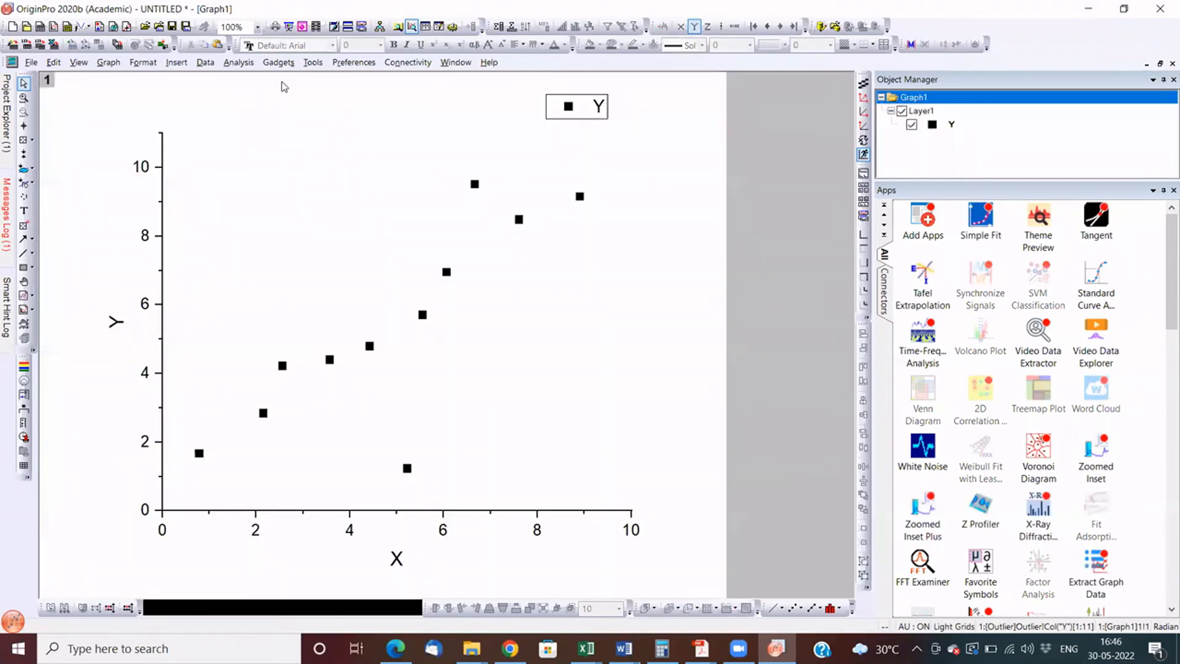
{"action": "left_click", "coordinate": [241, 63]}
{"action": "mouse_move", "coordinate": [307, 112]}
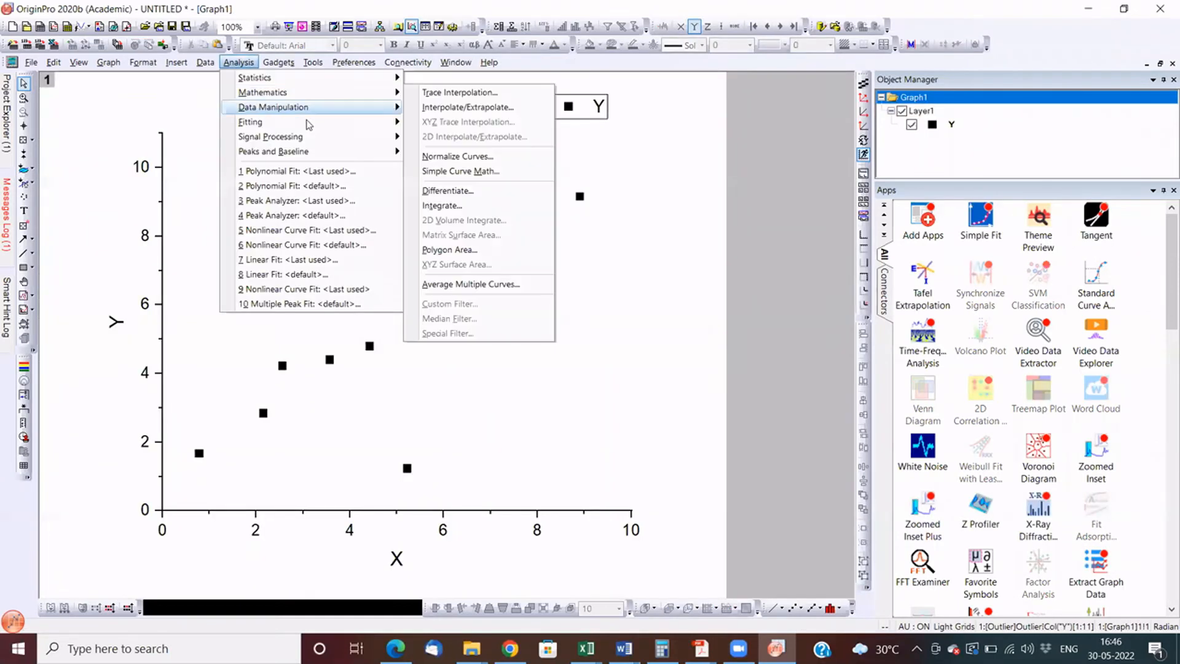
{"action": "left_click", "coordinate": [620, 142]}
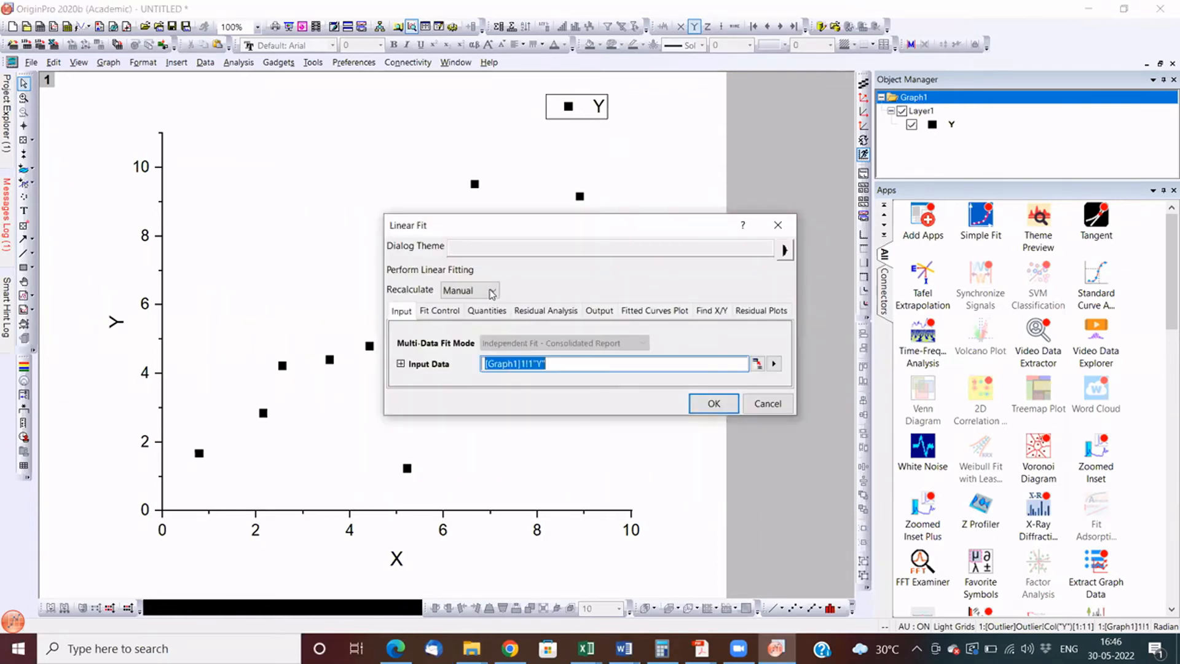
- Run the linear fit with Recalculate set to Auto and both Find X from Y and Find Y from X enabled
{"action": "left_click", "coordinate": [471, 293]}
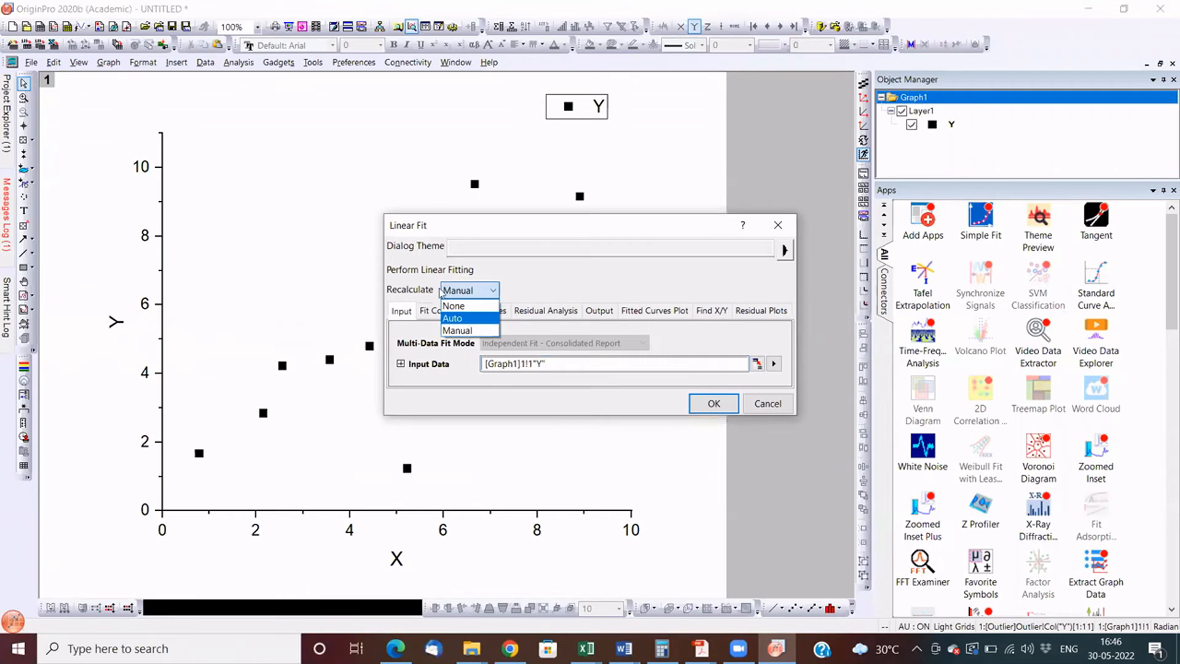
{"action": "left_click", "coordinate": [452, 318]}
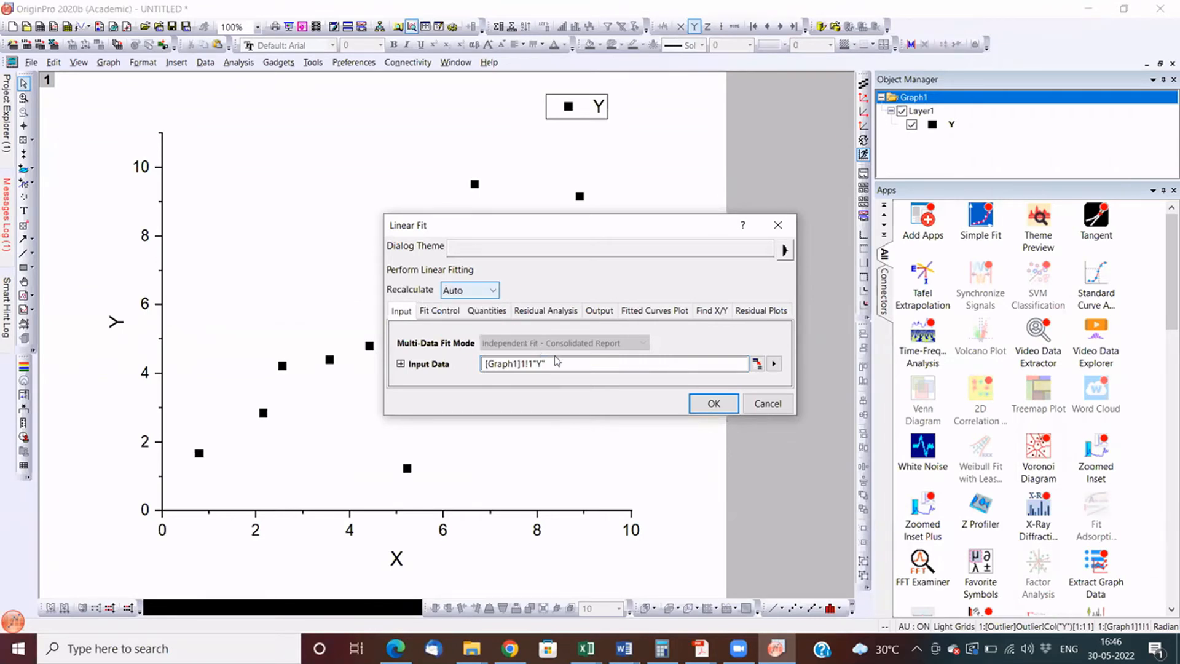
{"action": "left_click", "coordinate": [704, 316]}
{"action": "left_click", "coordinate": [472, 339]}
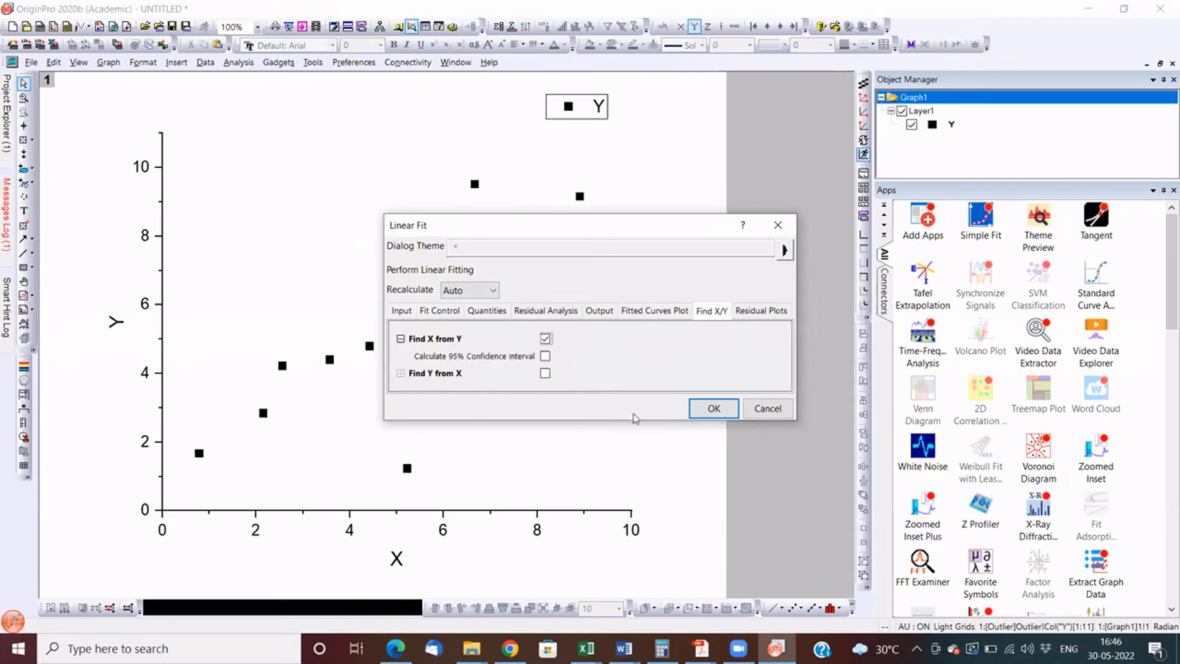
{"action": "left_click", "coordinate": [546, 373]}
{"action": "left_click", "coordinate": [721, 426]}
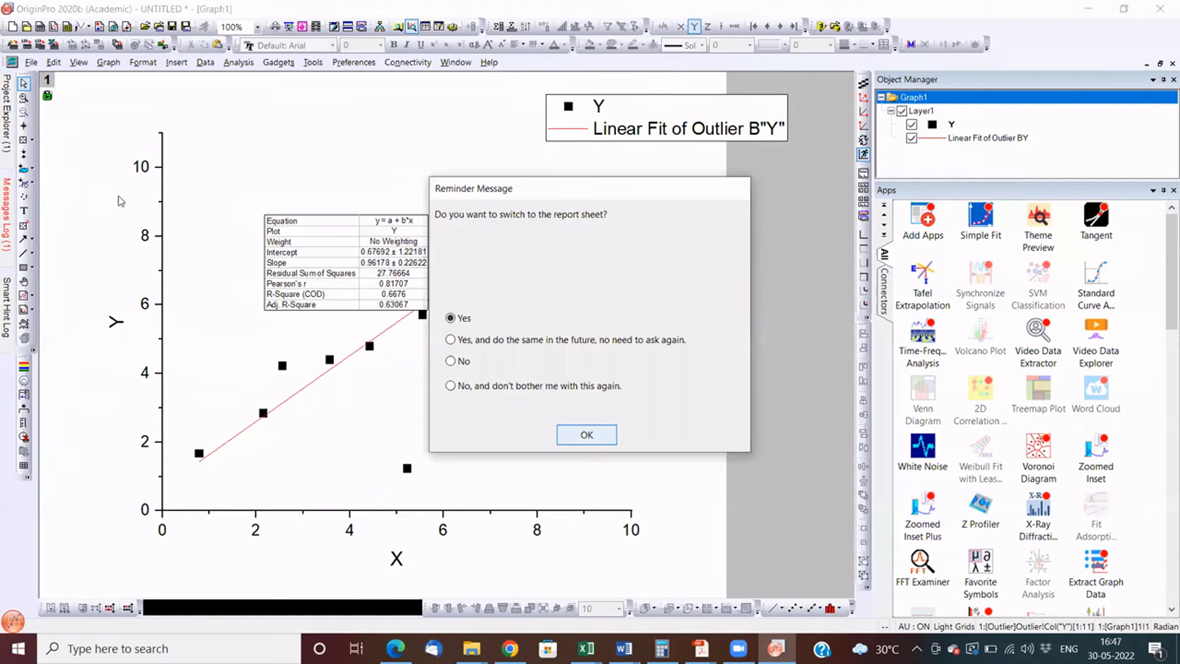
- Switch to the linear fit report sheet and review its parameters, statistics, ANOVA and plots
{"action": "left_click", "coordinate": [593, 435]}
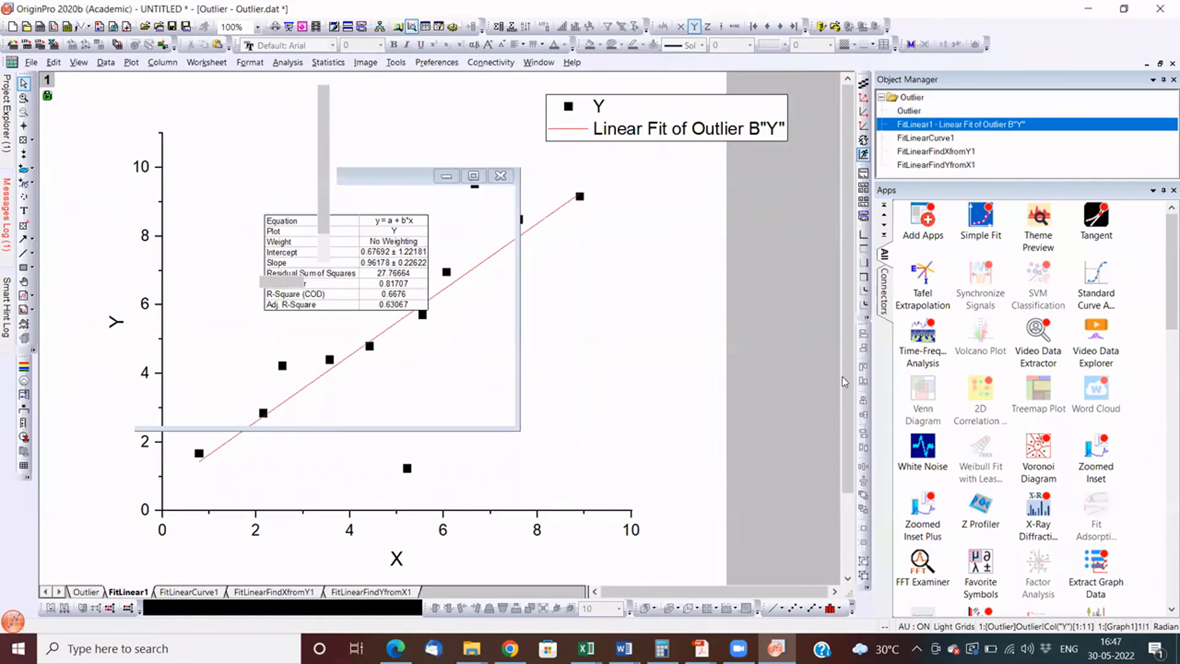
{"action": "scroll", "coordinate": [835, 290], "scroll_direction": "down", "scroll_amount": 3}
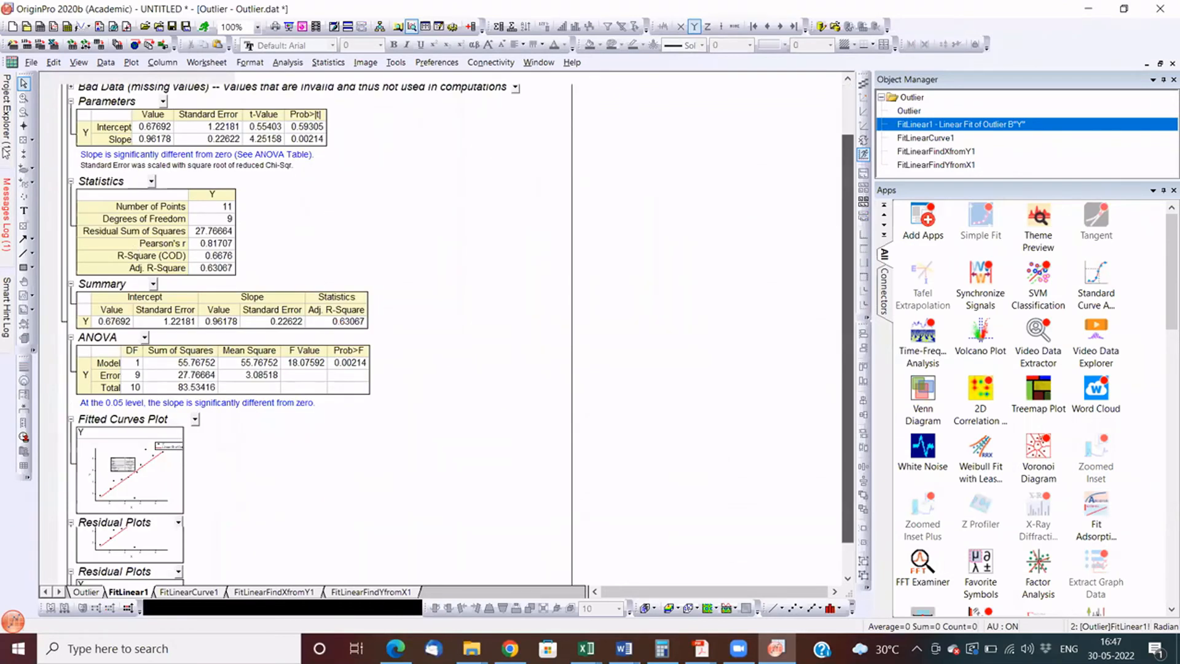
{"action": "scroll", "coordinate": [5, 153], "scroll_direction": "down", "scroll_amount": 1}
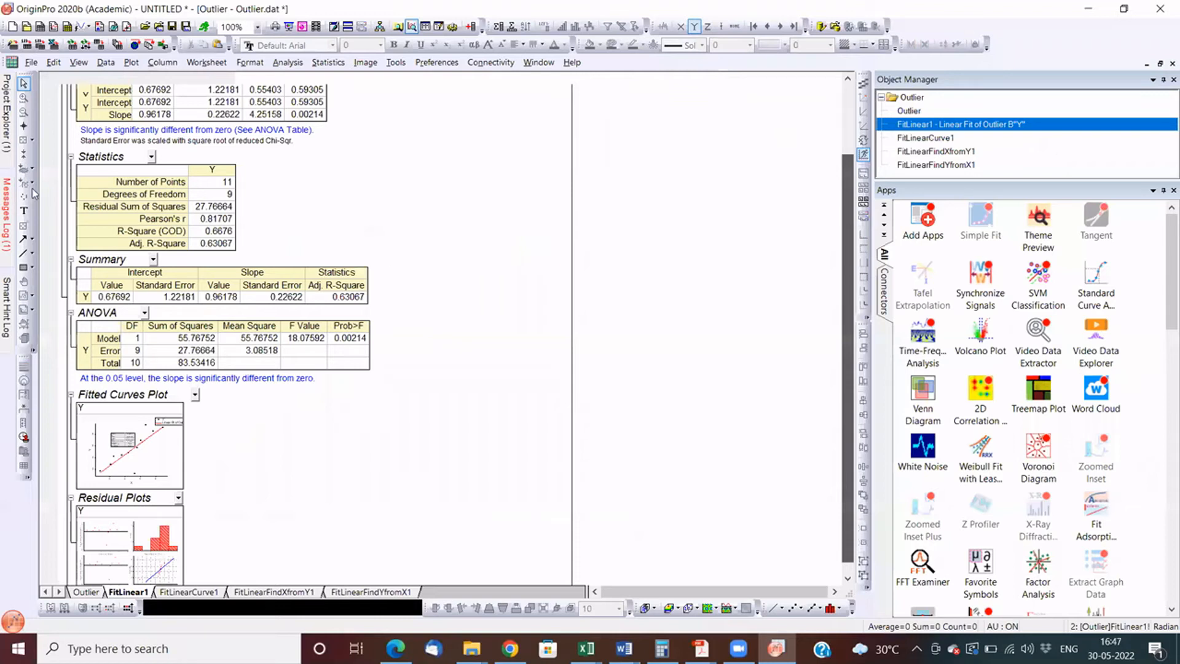
{"action": "scroll", "coordinate": [329, 238], "scroll_direction": "up", "scroll_amount": 3}
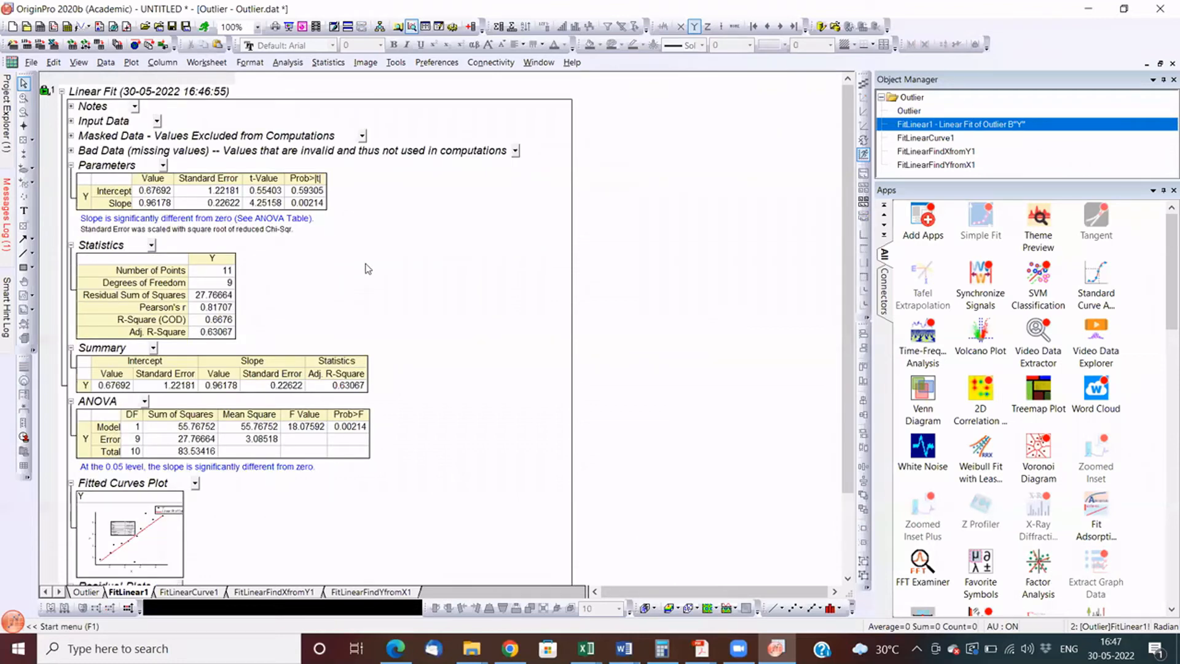
- Enlarge the fit results table on Graph1 and move it below the fit line, clear of the data points
{"action": "left_click_drag", "start_coordinate": [428, 311], "coordinate": [633, 392]}
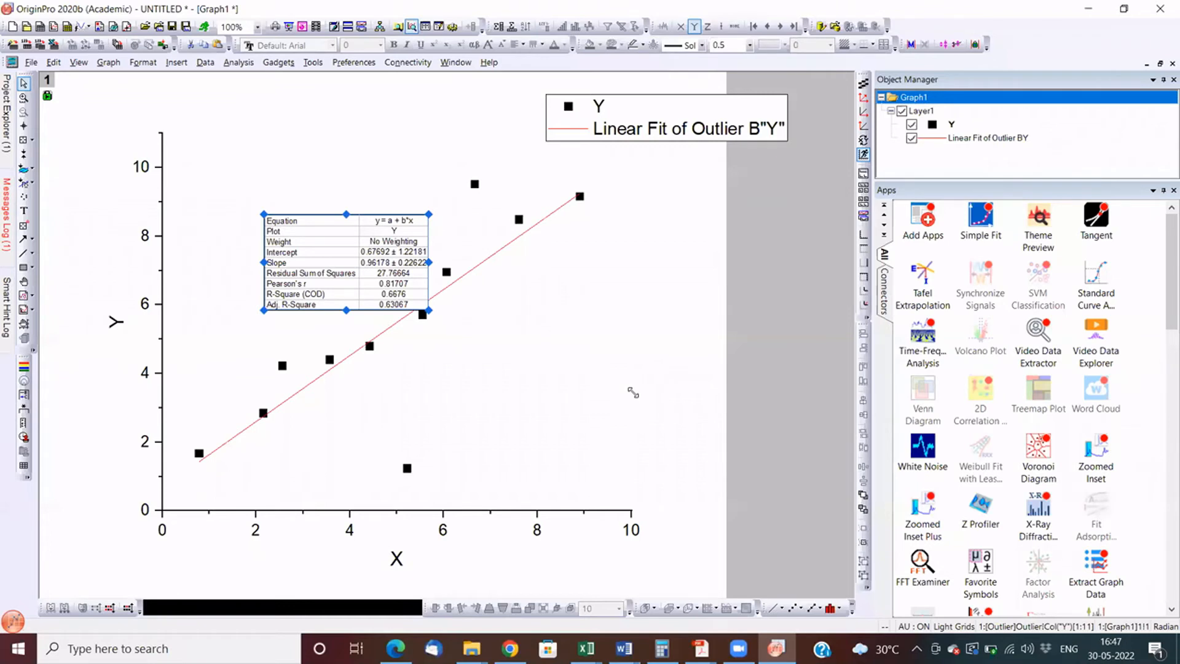
{"action": "left_click_drag", "start_coordinate": [634, 393], "coordinate": [634, 392]}
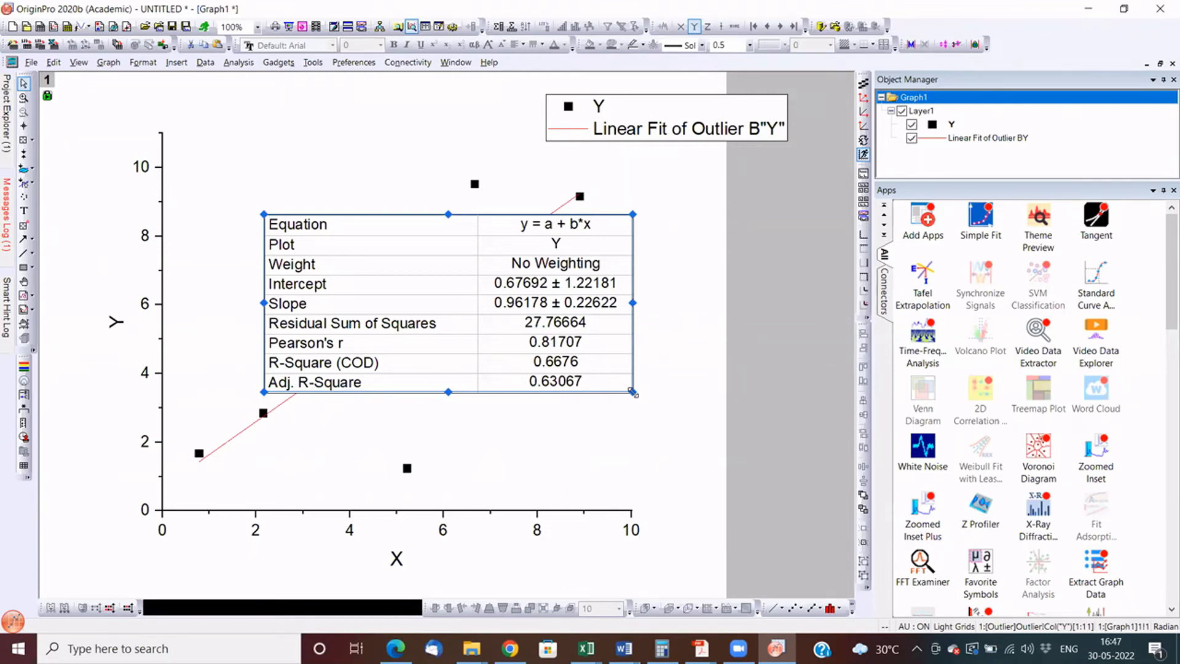
{"action": "left_click", "coordinate": [298, 217]}
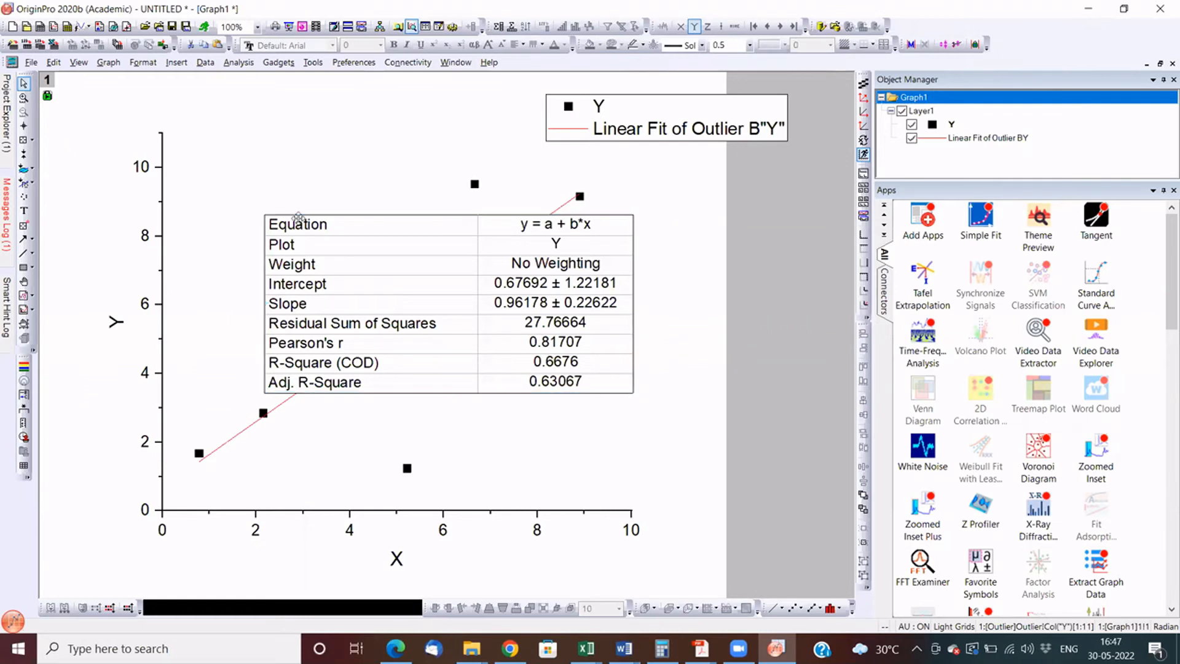
{"action": "left_click_drag", "start_coordinate": [385, 297], "coordinate": [287, 199]}
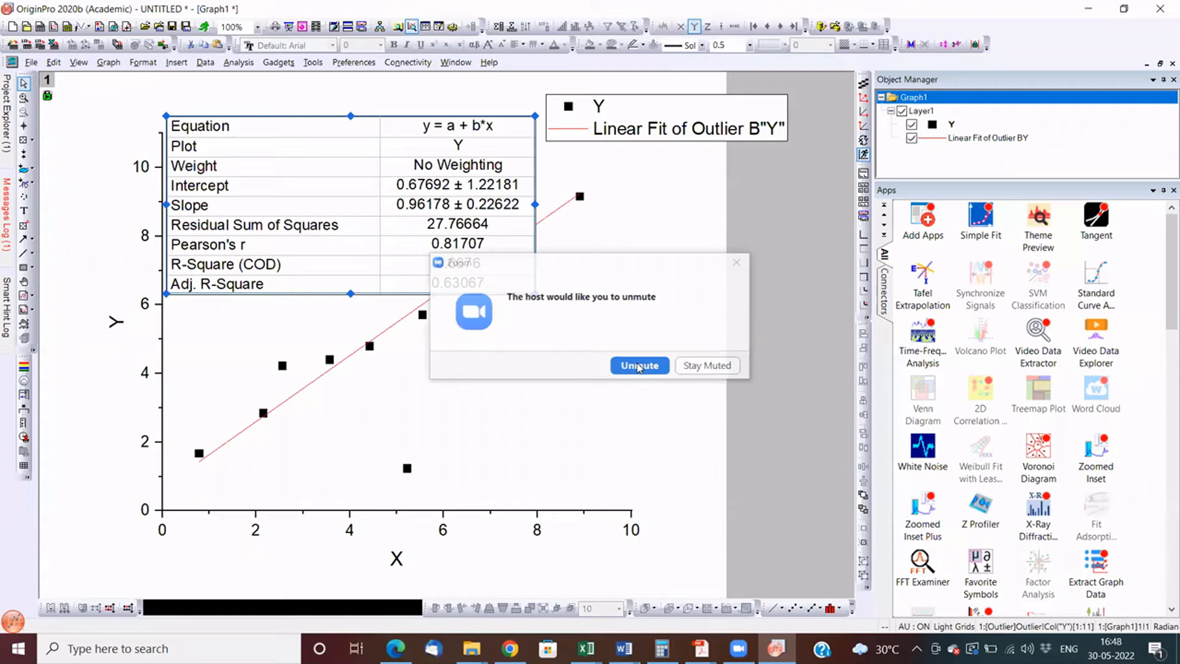
{"action": "left_click", "coordinate": [639, 366]}
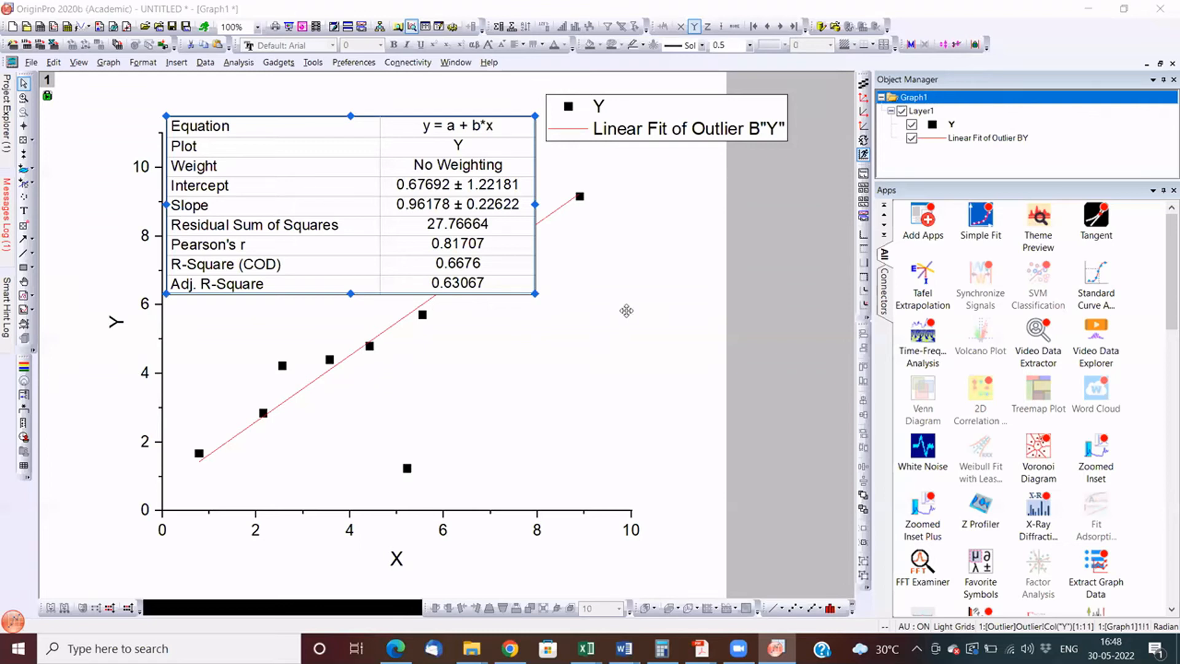
{"action": "left_click", "coordinate": [648, 308]}
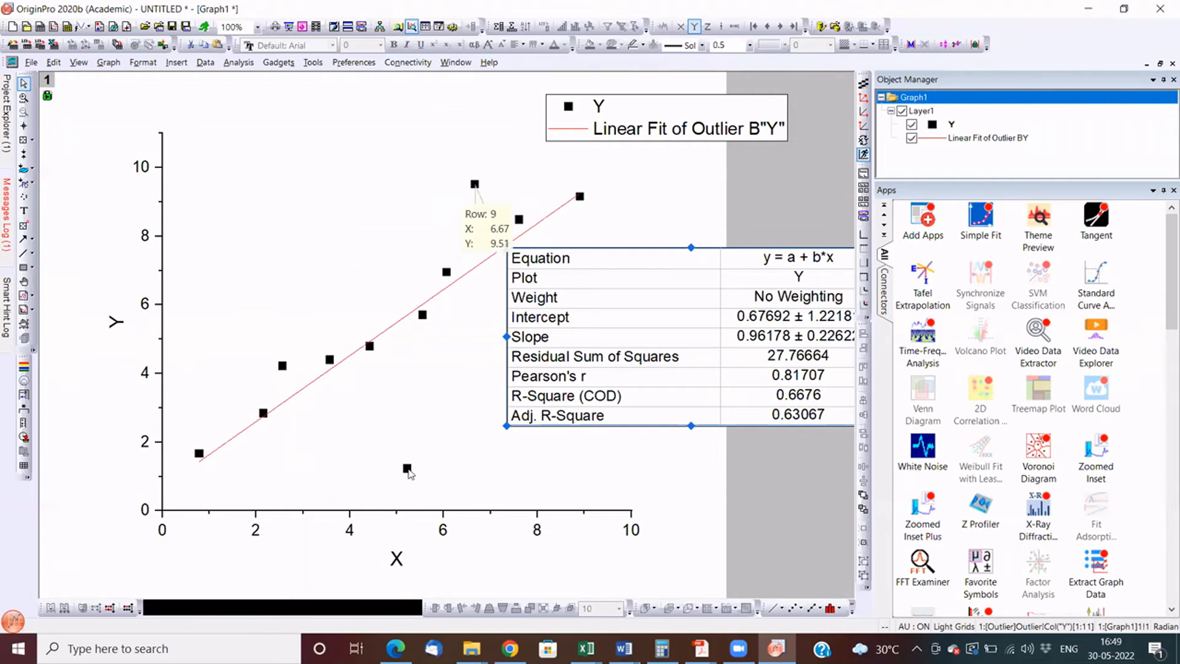
{"action": "left_click", "coordinate": [476, 186]}
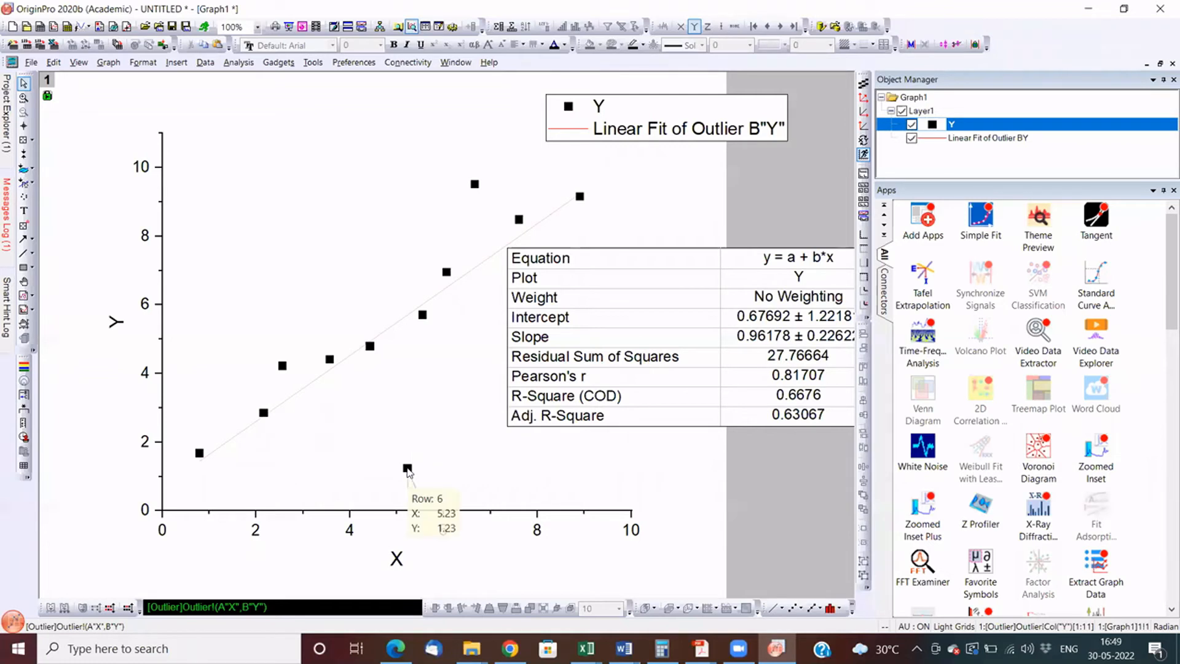
{"action": "right_click", "coordinate": [407, 469]}
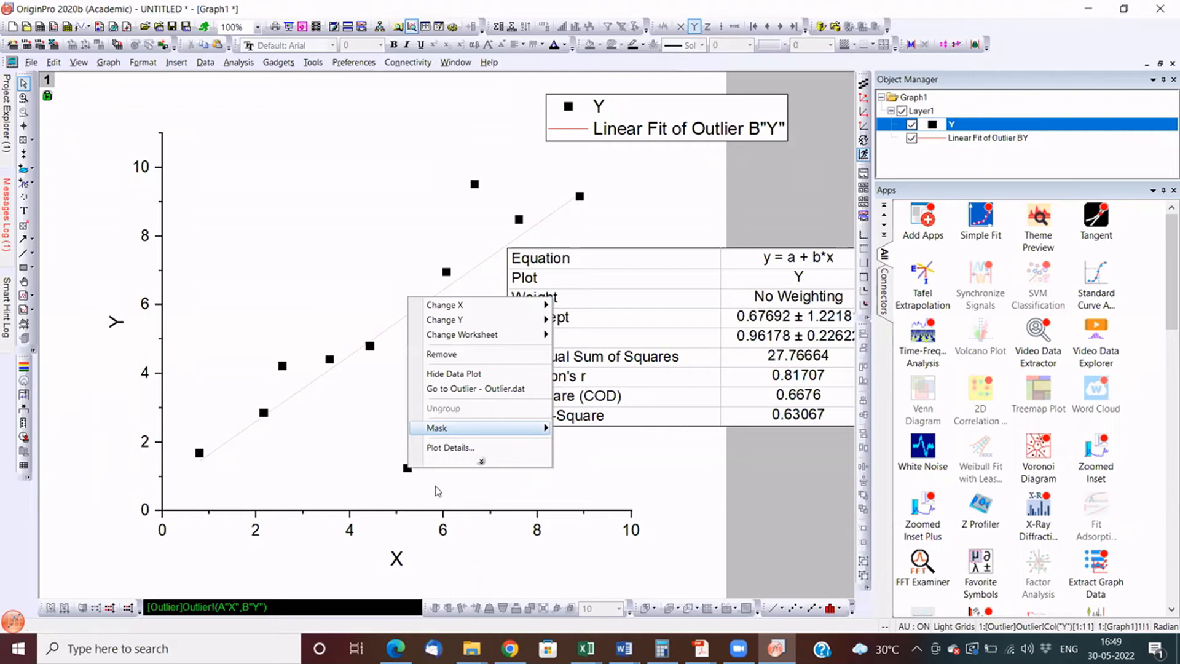
{"action": "left_click", "coordinate": [438, 490]}
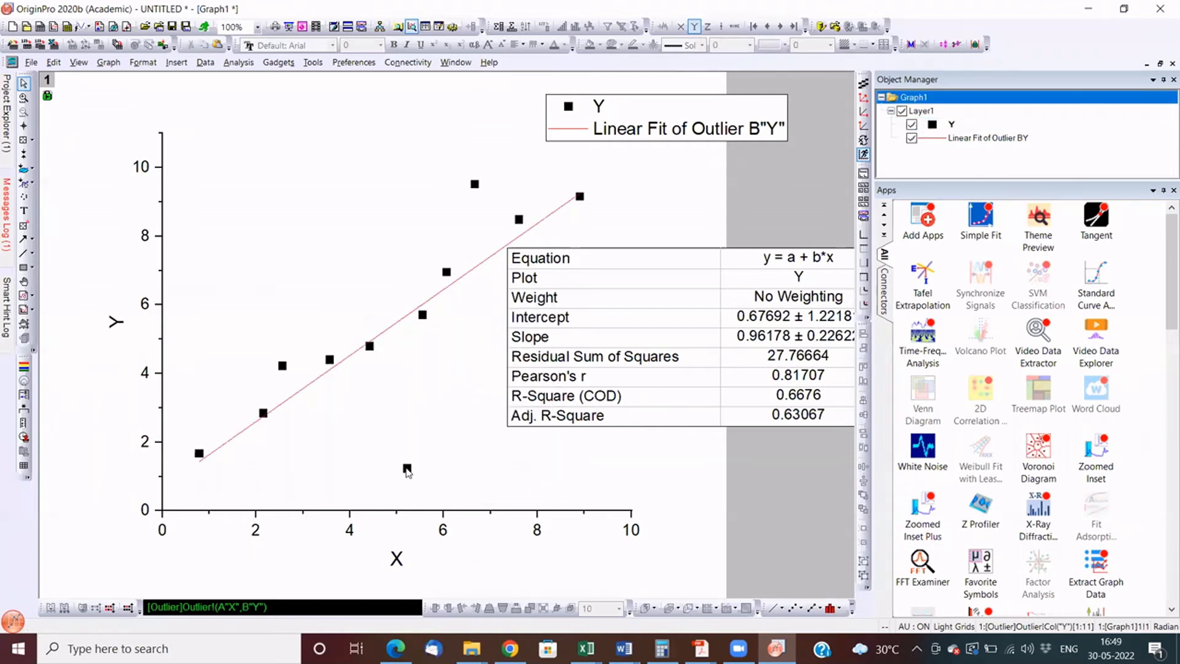
{"action": "right_click", "coordinate": [408, 469]}
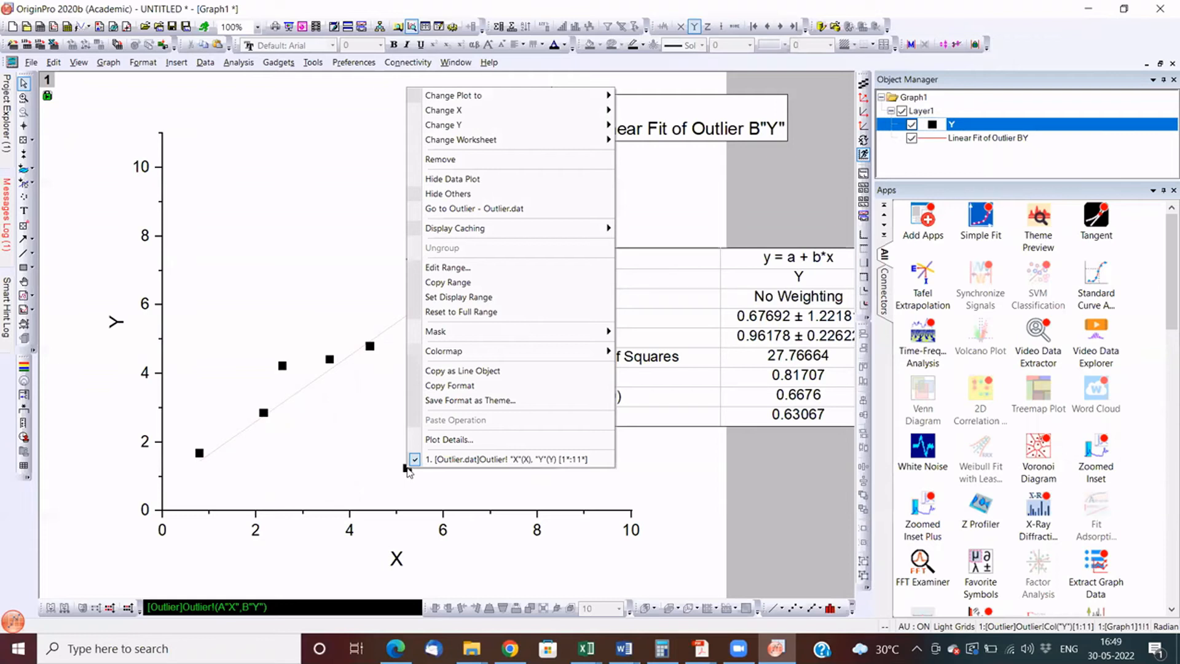
{"action": "double_click", "coordinate": [407, 469]}
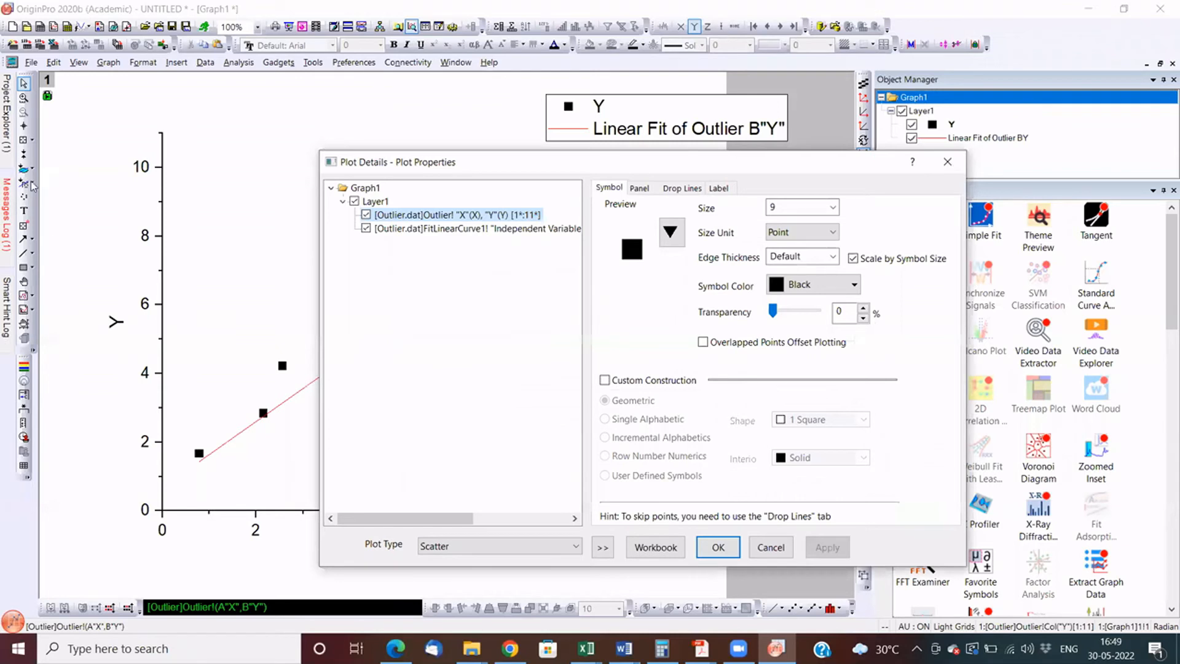
{"action": "key", "text": "Return"}
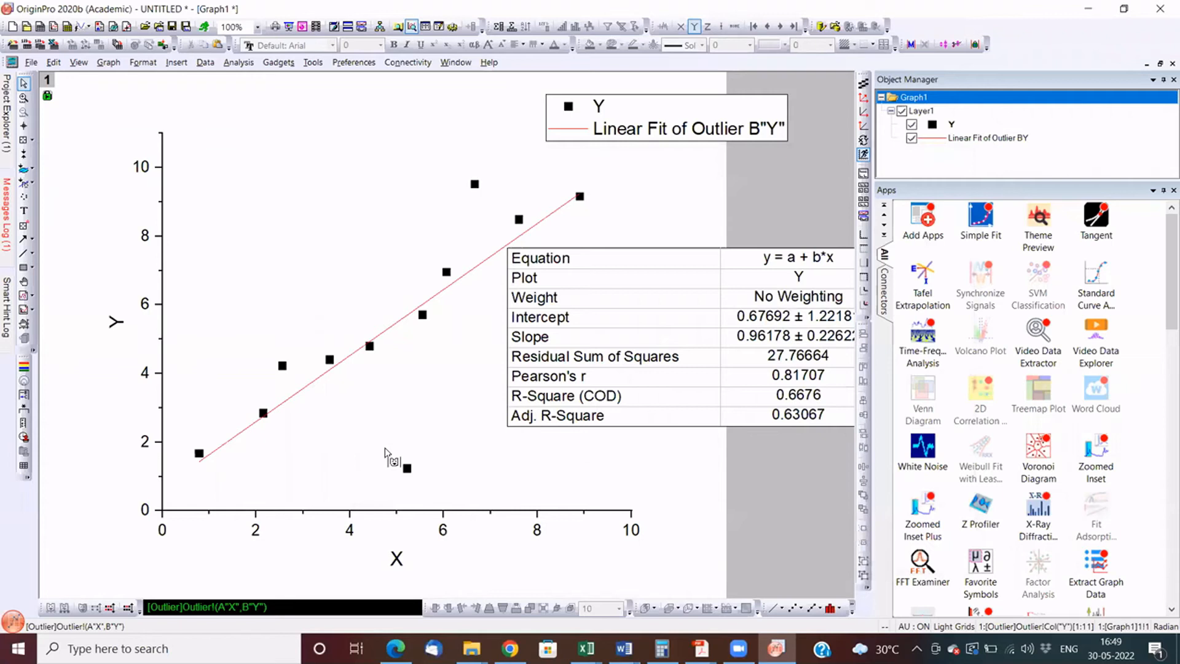
- Mask the two outlier points at X 5.23 and X 6.67 on the graph to exclude them from the linear fit
{"action": "left_click_drag", "start_coordinate": [525, 429], "coordinate": [356, 504]}
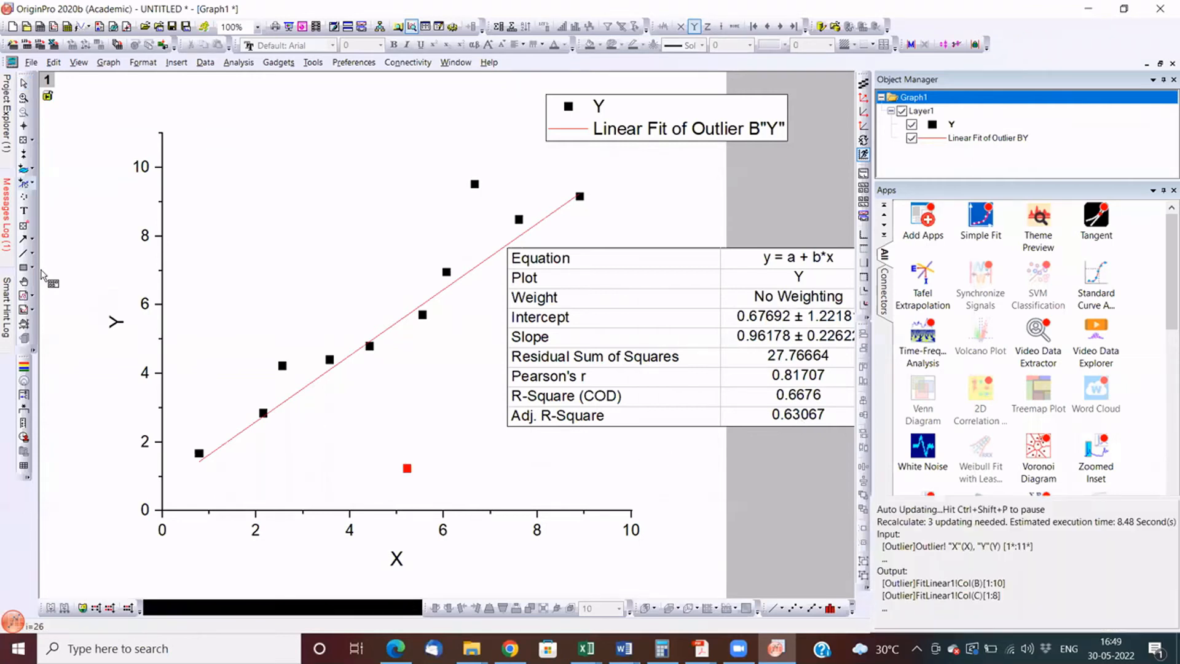
{"action": "left_click", "coordinate": [23, 196]}
{"action": "left_click", "coordinate": [33, 184]}
{"action": "left_click", "coordinate": [80, 189]}
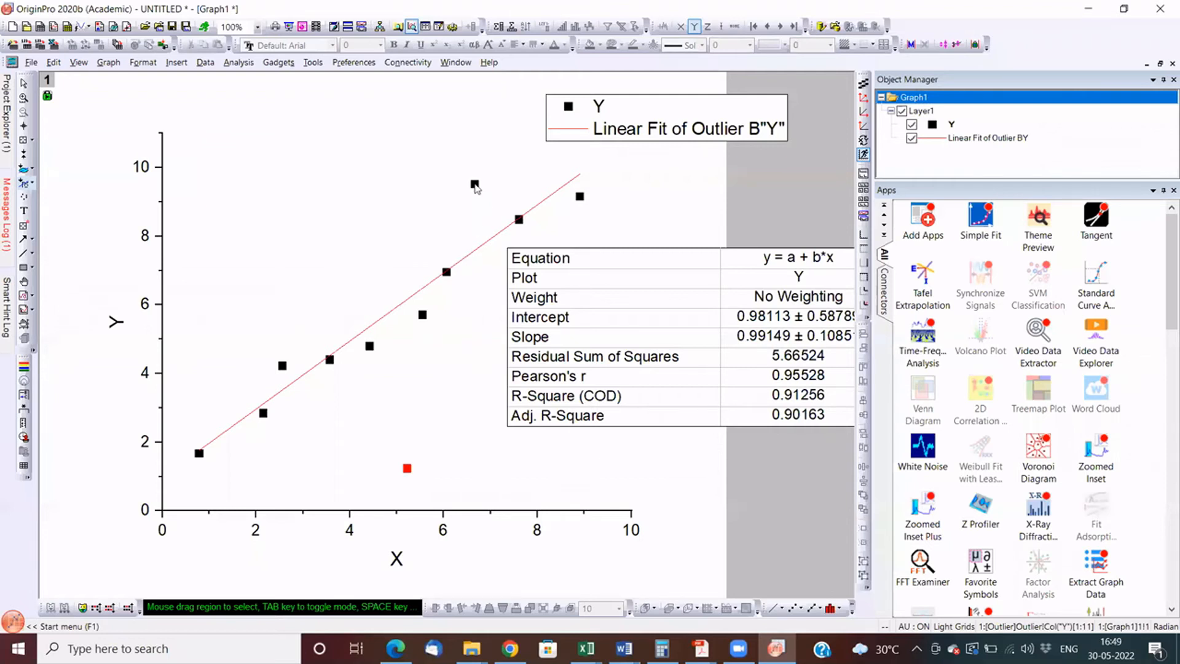
{"action": "double_click", "coordinate": [474, 184]}
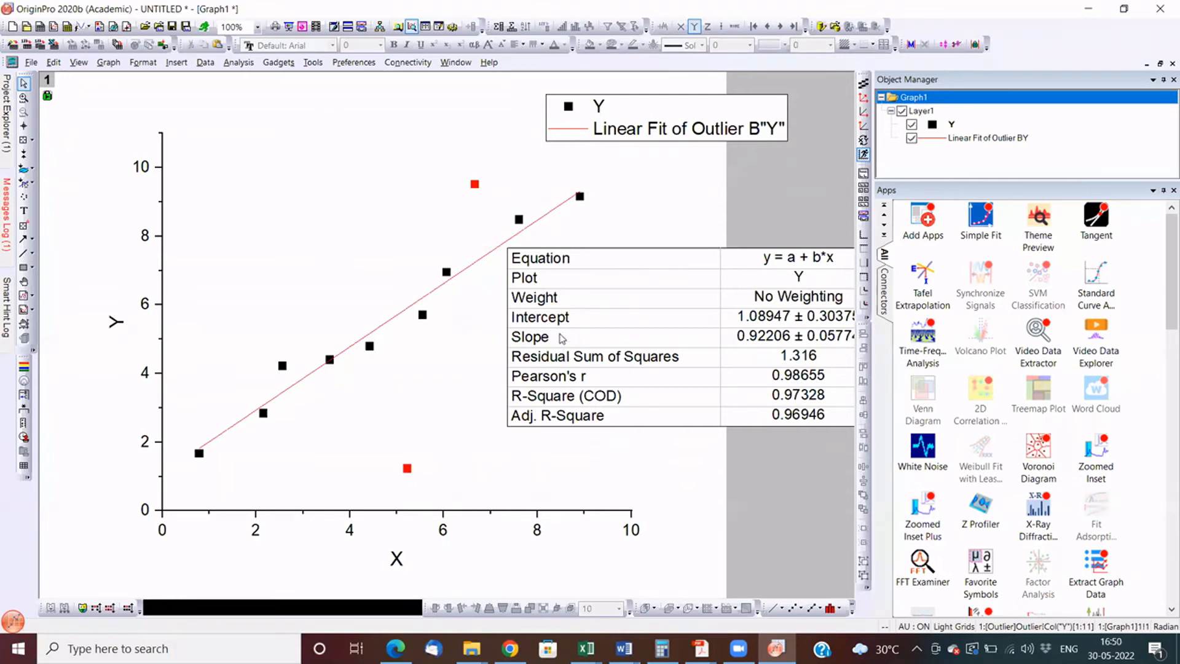
- Hide the masked outlier points of the Y data plot on Graph1
{"action": "right_click", "coordinate": [407, 468]}
{"action": "mouse_move", "coordinate": [554, 333]}
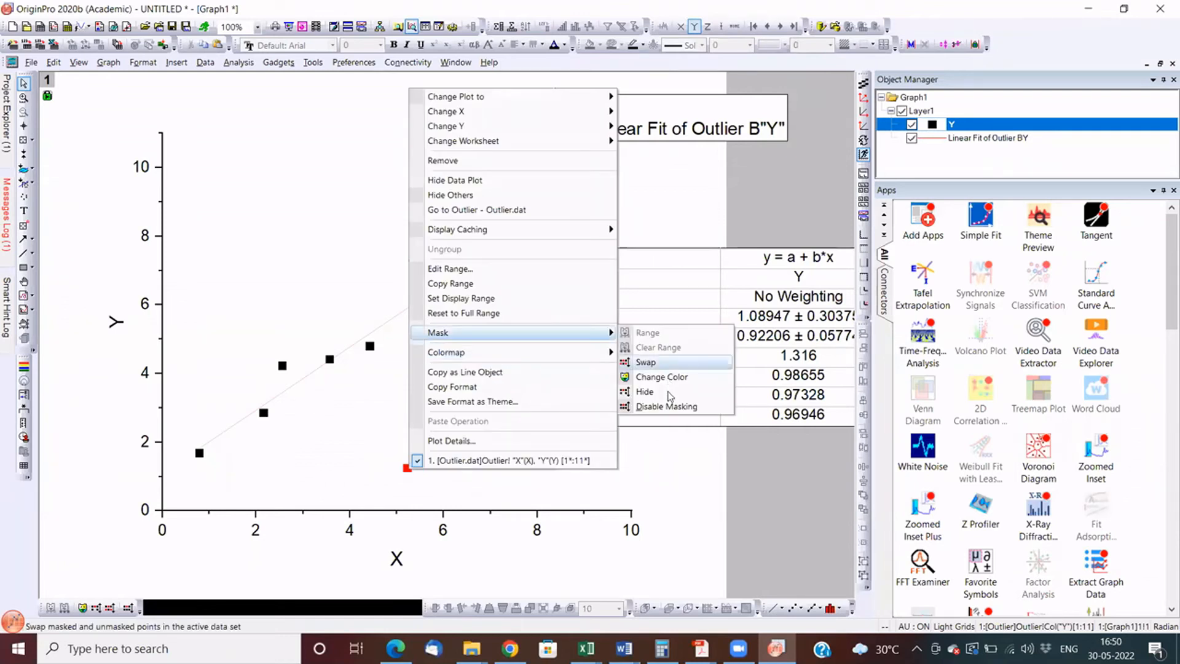
{"action": "left_click", "coordinate": [646, 392]}
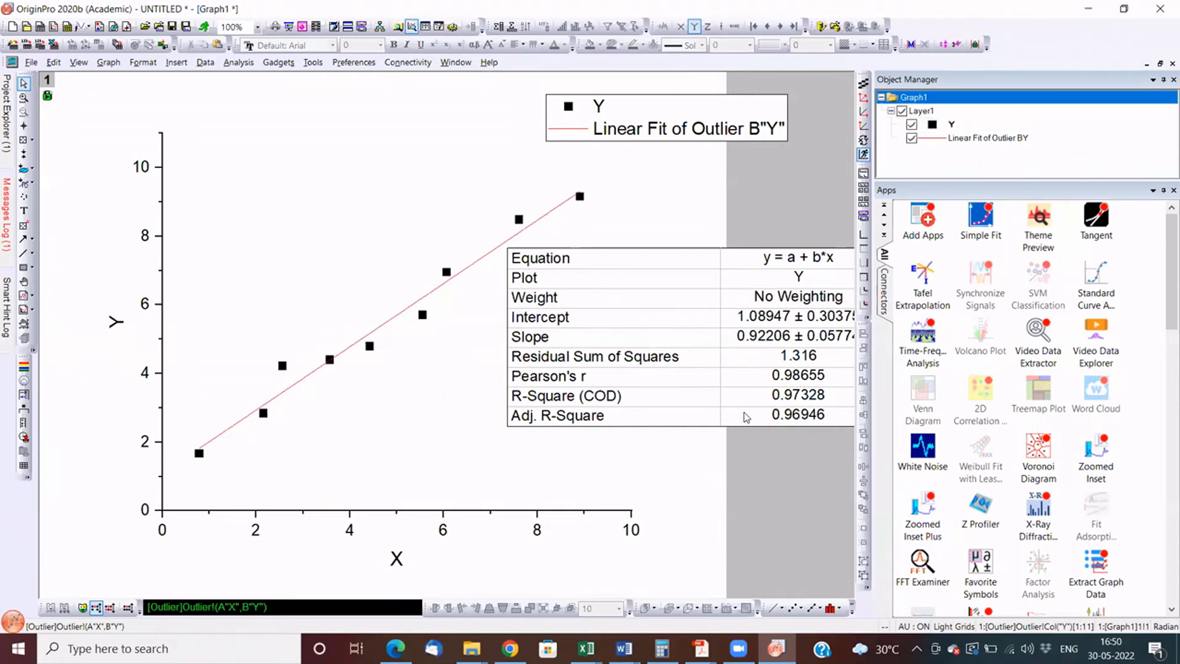
- Move the fit results table down toward the graph's X axis so its full width is on view
{"action": "left_click", "coordinate": [585, 402]}
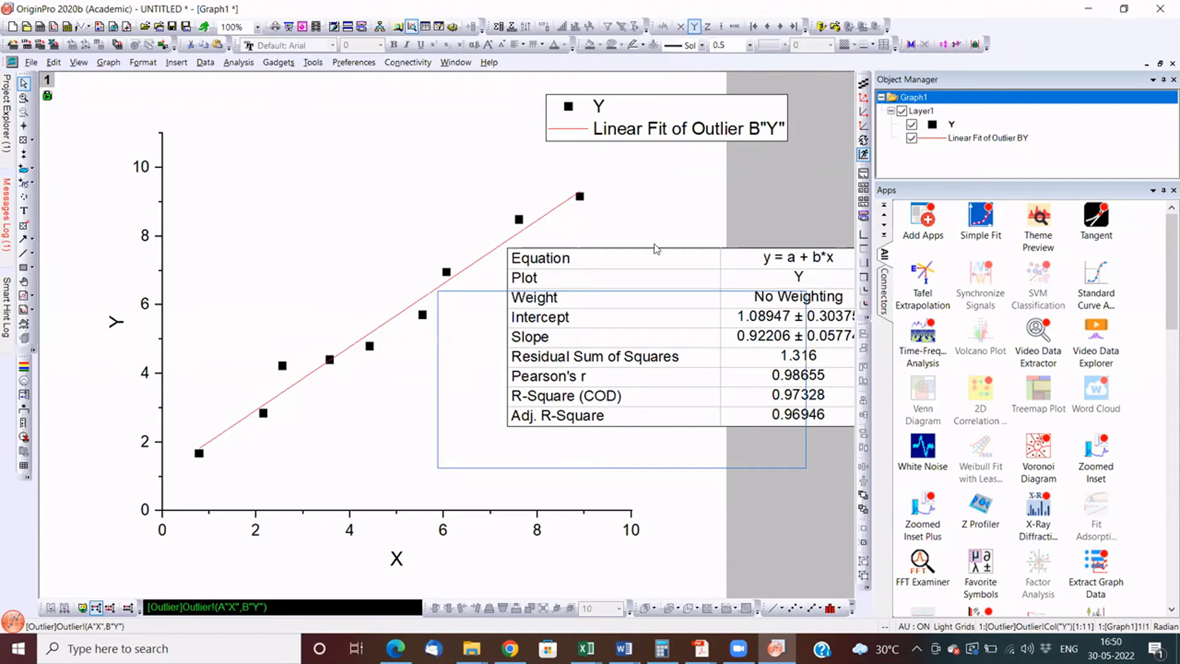
{"action": "left_click_drag", "start_coordinate": [585, 288], "coordinate": [549, 303]}
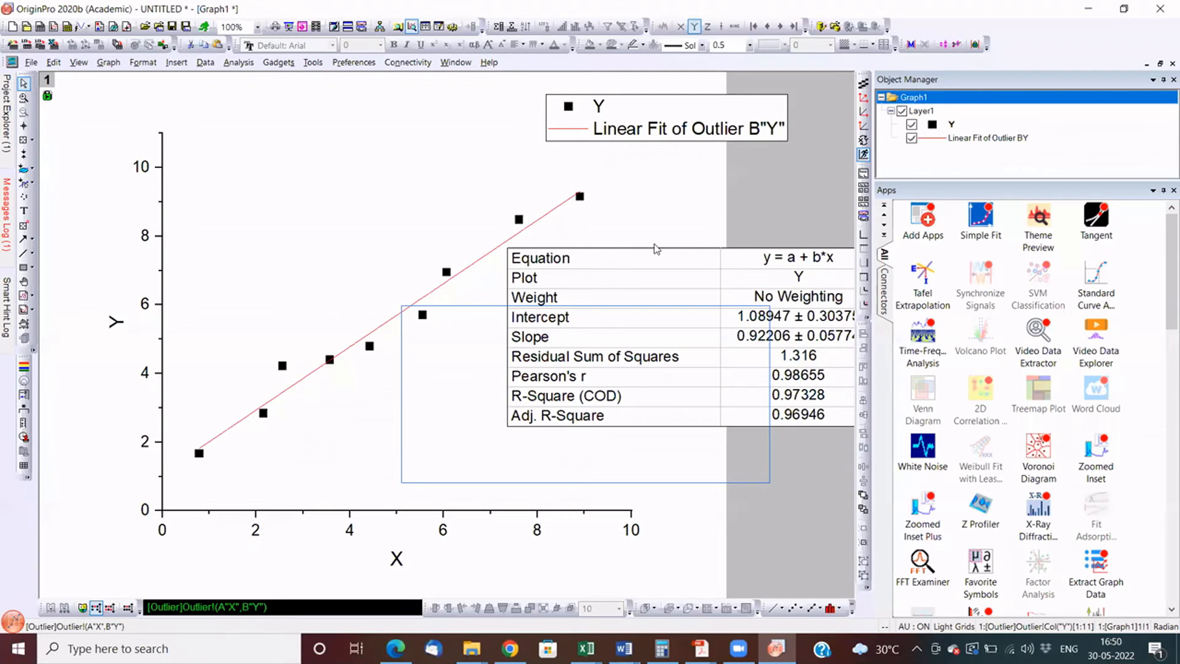
{"action": "left_click_drag", "start_coordinate": [479, 346], "coordinate": [500, 340]}
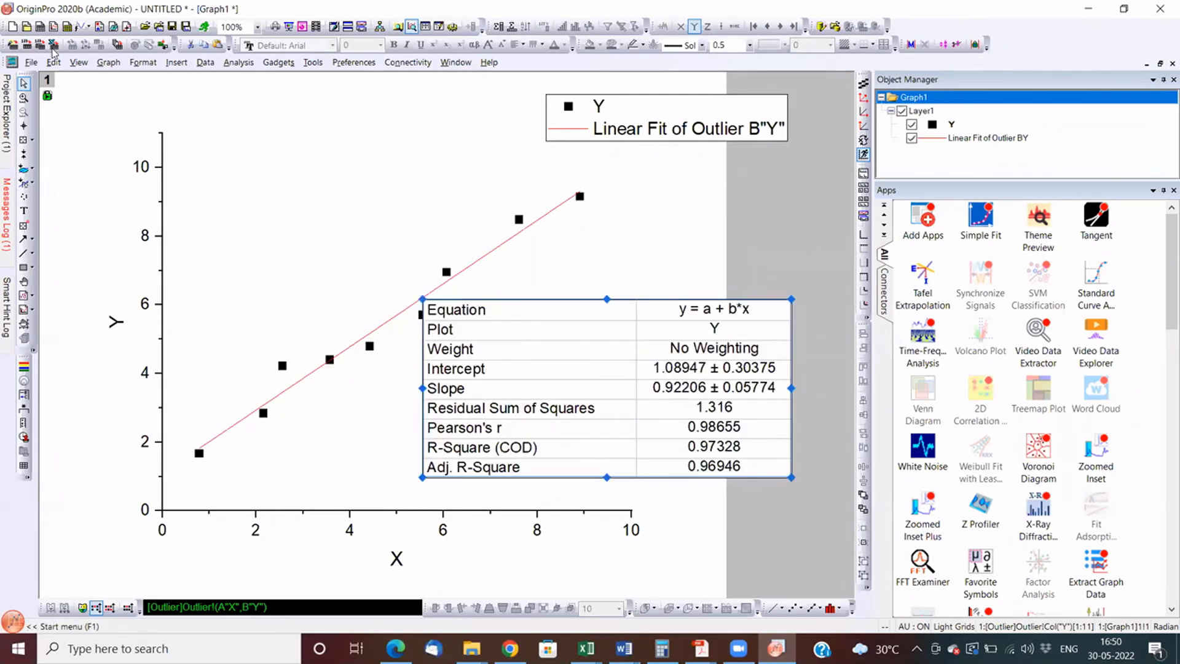
- Start a new project without saving the changes to the current one
{"action": "left_click", "coordinate": [15, 28]}
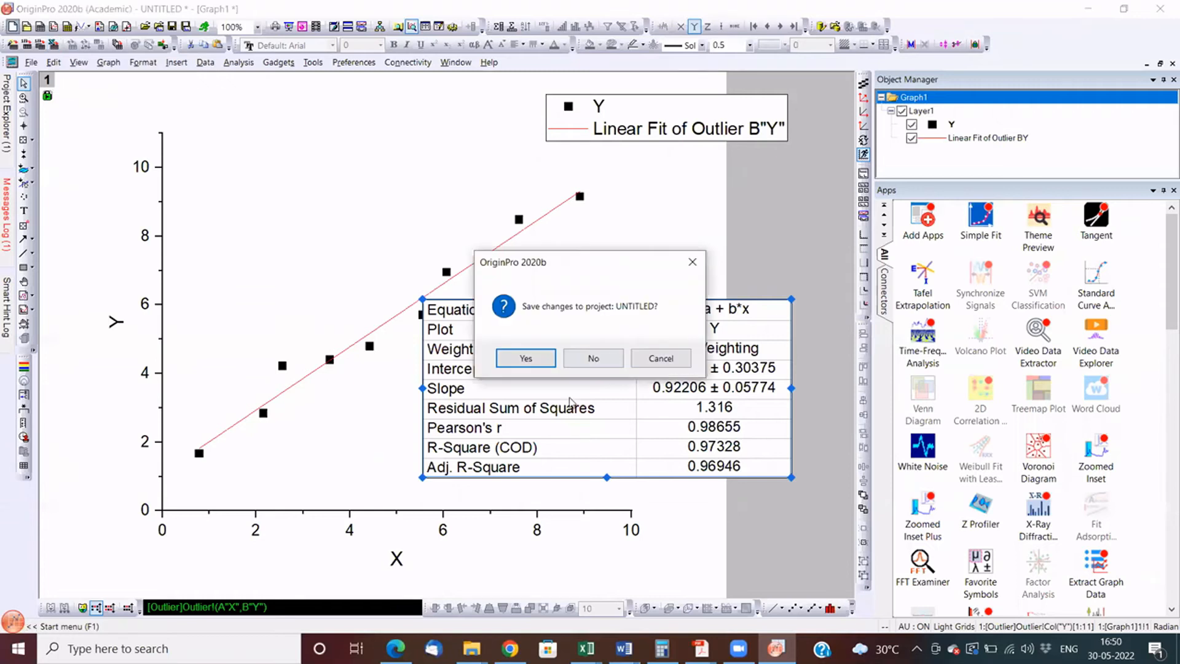
{"action": "left_click", "coordinate": [600, 358]}
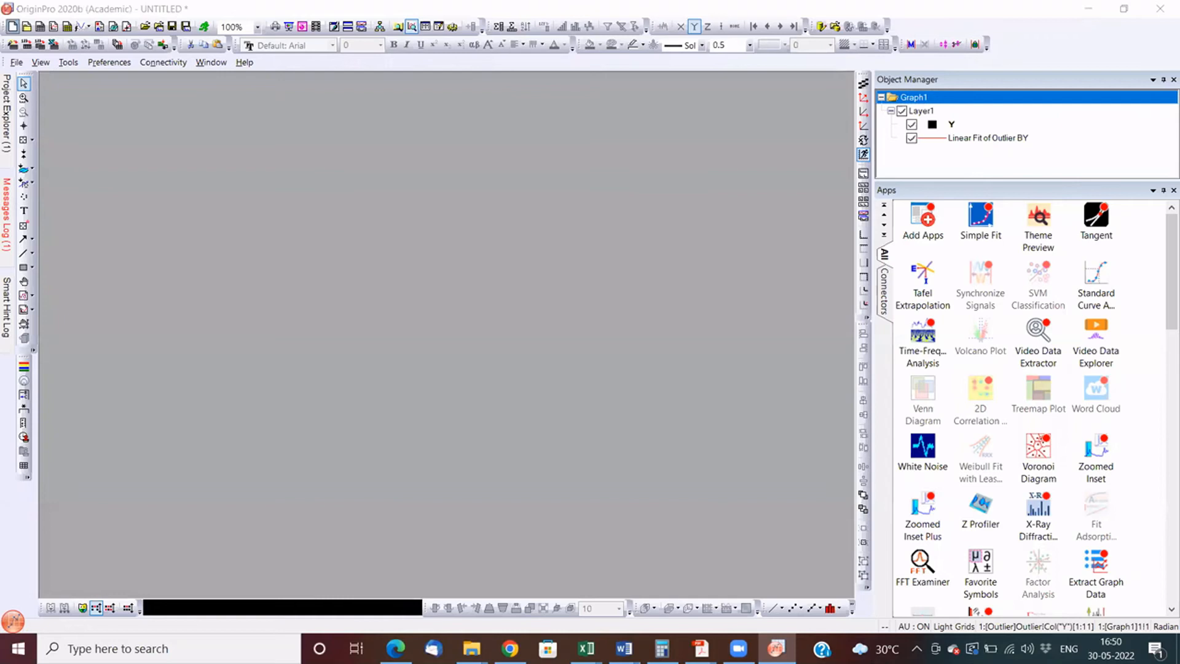
{"action": "key", "text": "Return"}
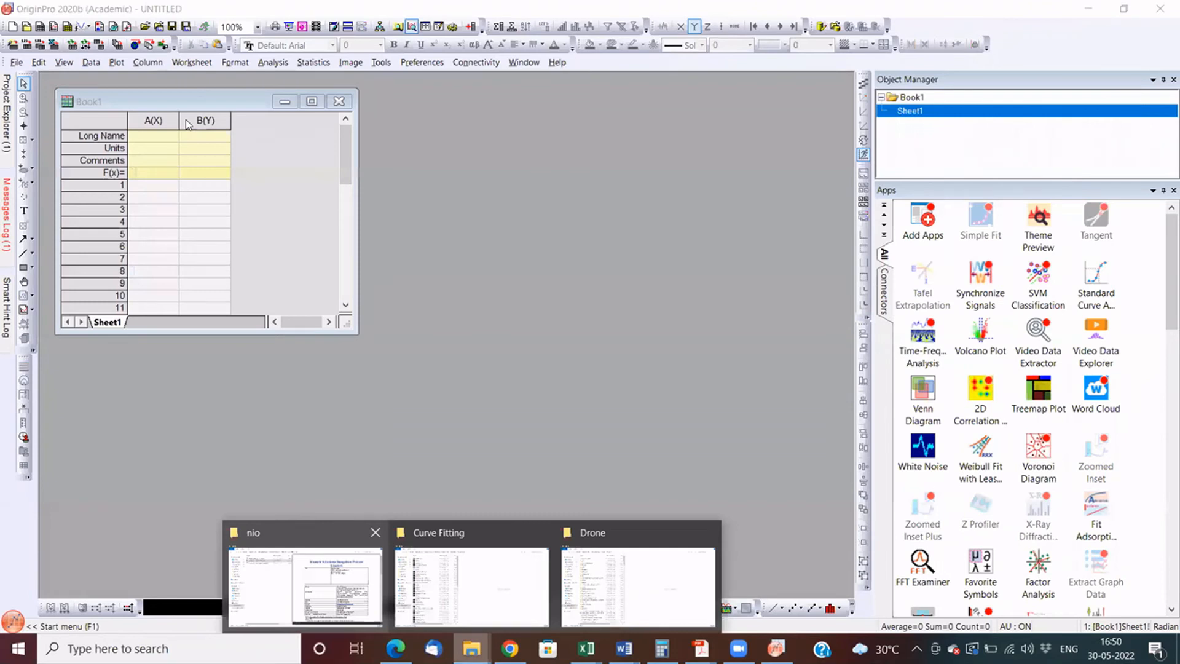
- Switch to the Curve Fitting samples folder in File Explorer and import the Exponential Decay data file into the empty Origin workbook
{"action": "left_click", "coordinate": [471, 581]}
{"action": "left_click", "coordinate": [188, 125]}
{"action": "key", "text": "e"}
{"action": "key", "text": "e"}
{"action": "key", "text": "e"}
{"action": "key", "text": "e"}
{"action": "key", "text": "d"}
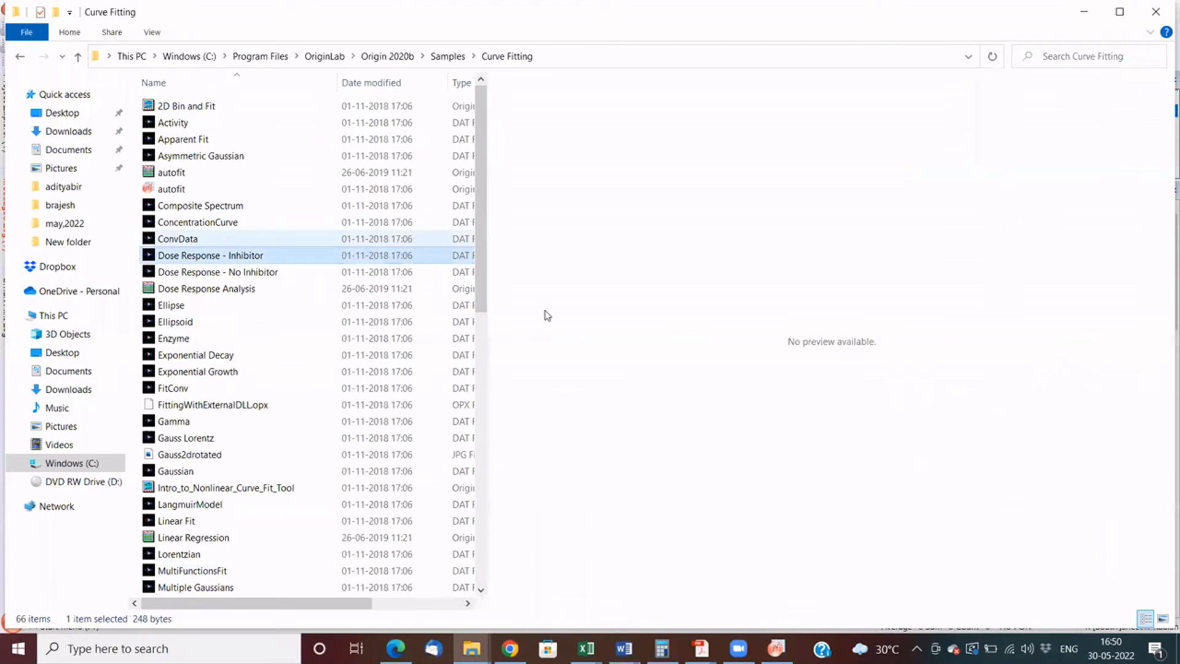
{"action": "key", "text": "d"}
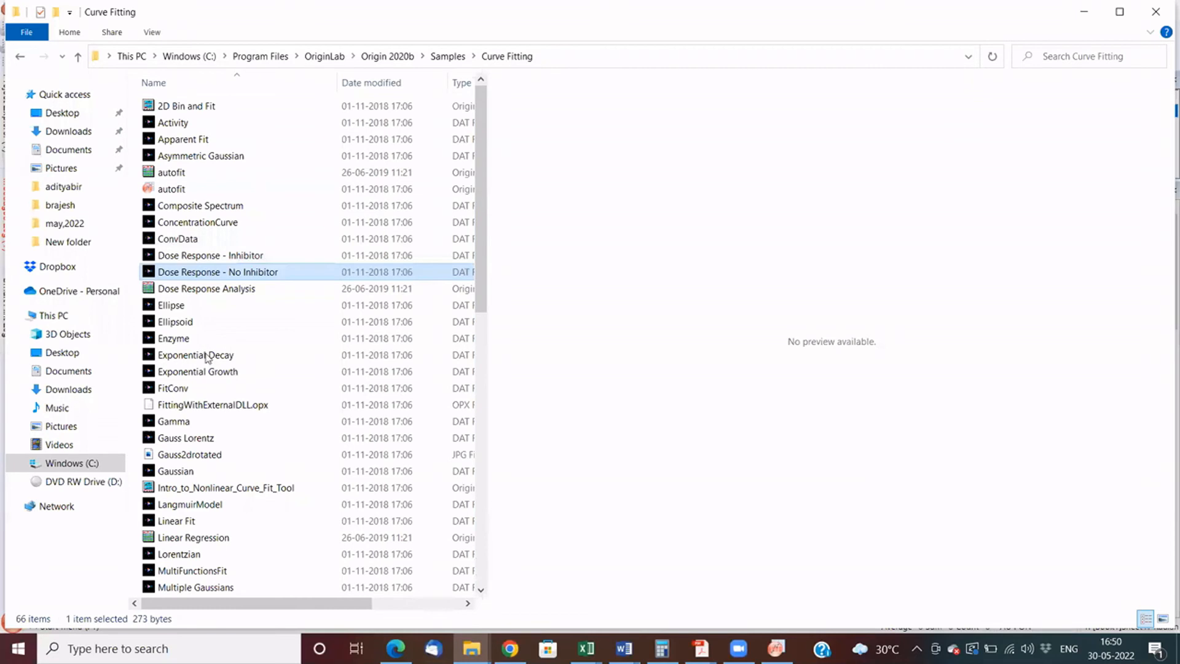
{"action": "key", "text": "alt+Tab"}
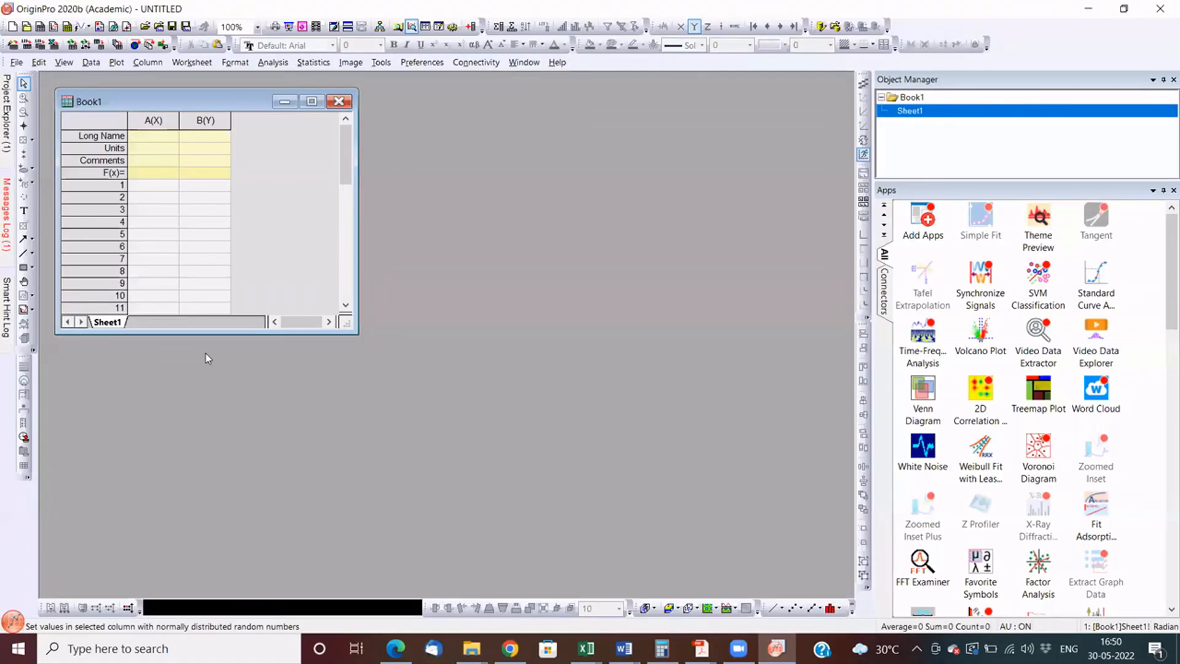
{"action": "key", "text": "alt+Tab"}
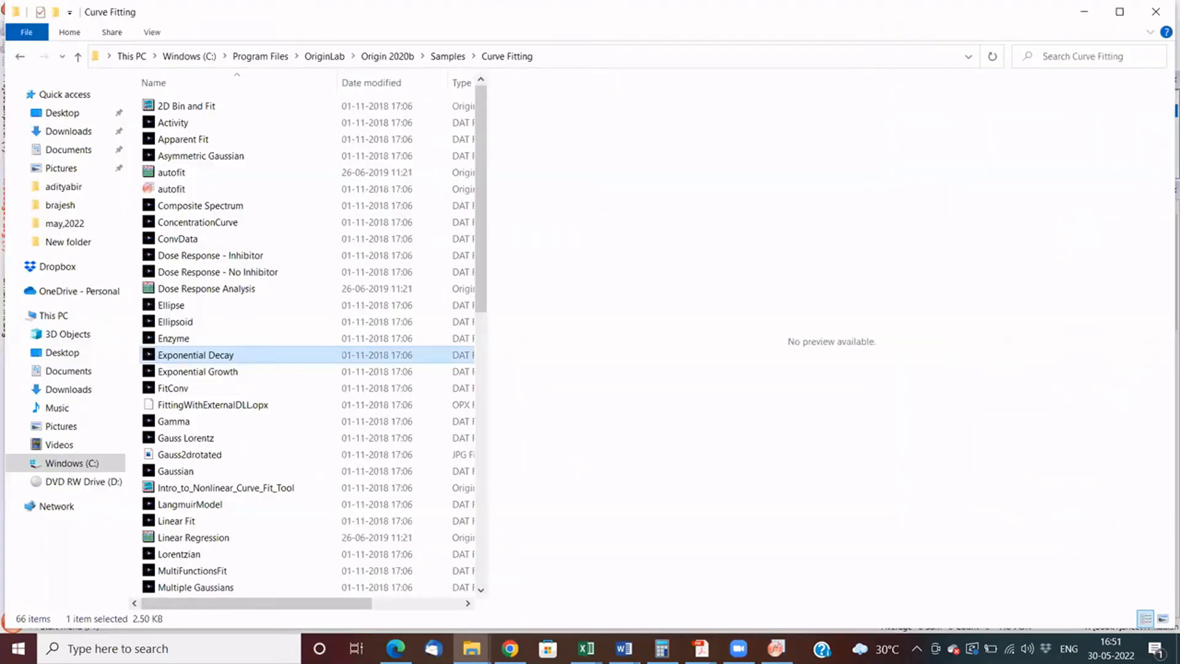
{"action": "mouse_move", "coordinate": [770, 633]}
{"action": "left_click_drag", "start_coordinate": [776, 637], "coordinate": [640, 307]}
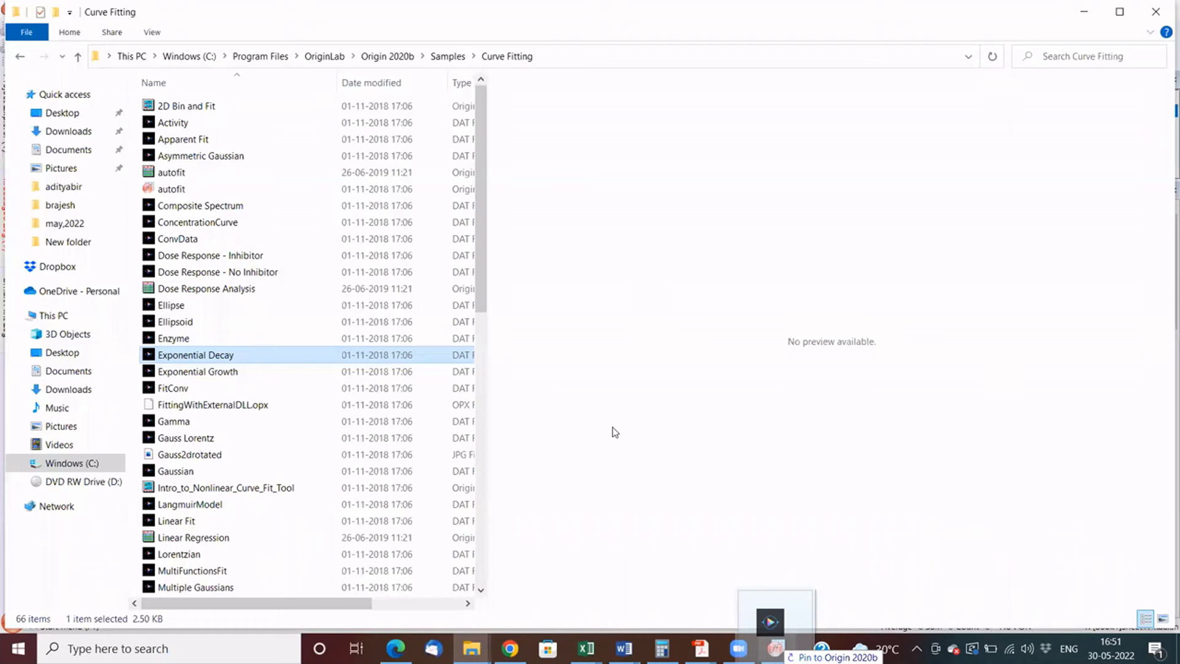
{"action": "left_click_drag", "start_coordinate": [615, 432], "coordinate": [337, 132]}
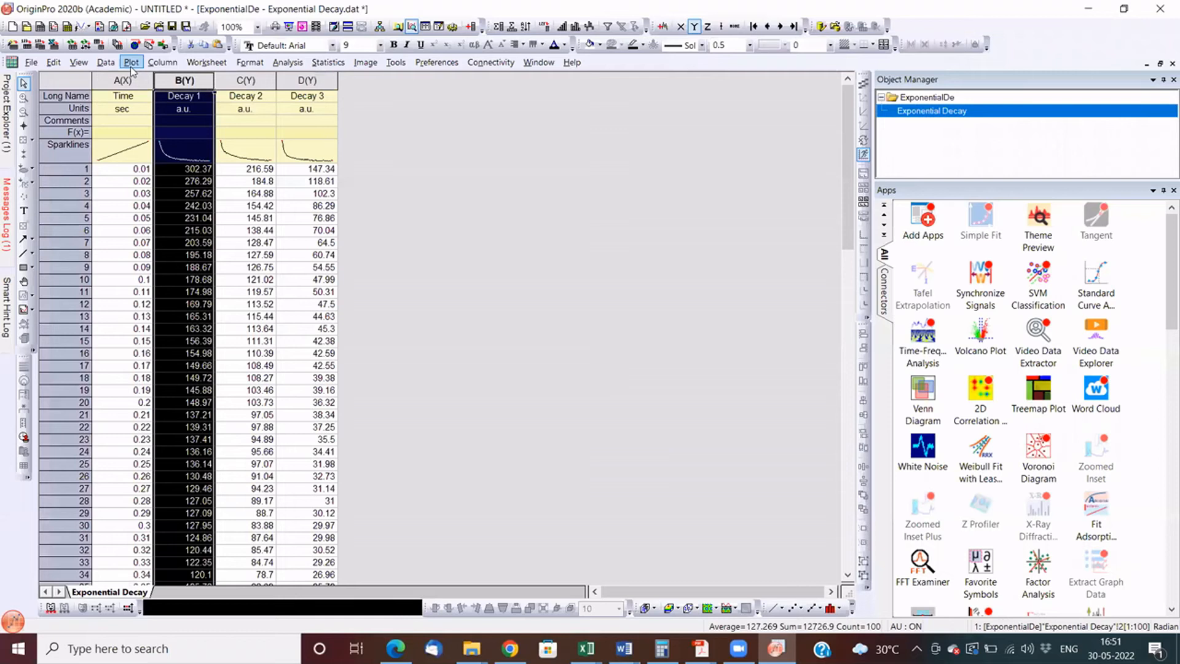
- Plot the Decay 1 column against Time as a line graph
{"action": "left_click", "coordinate": [131, 63]}
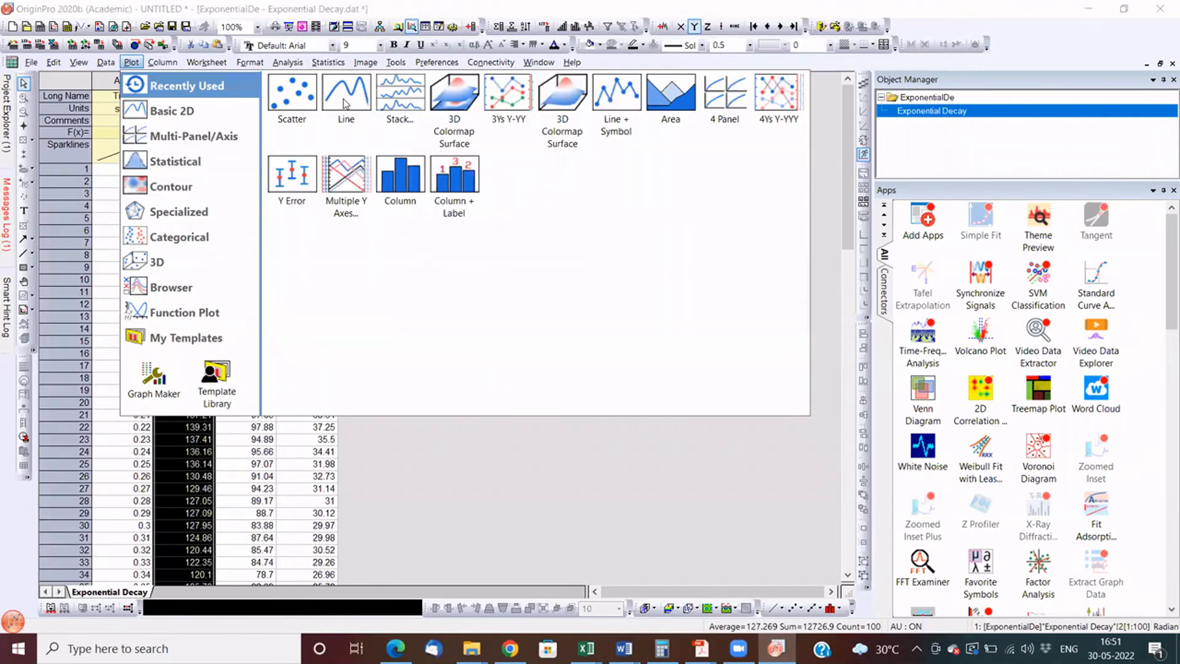
{"action": "left_click", "coordinate": [345, 103]}
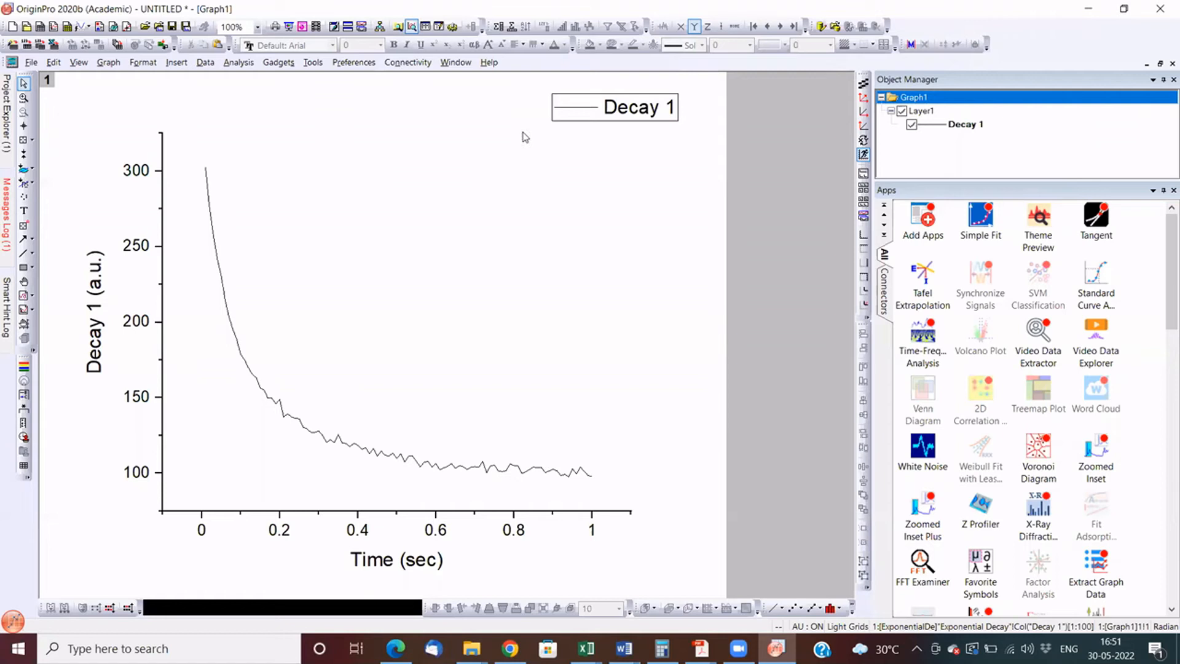
- Open the nonlinear curve fit for Decay 1 and choose the ExpDec1 function from Origin Basic Functions
{"action": "left_click", "coordinate": [602, 186]}
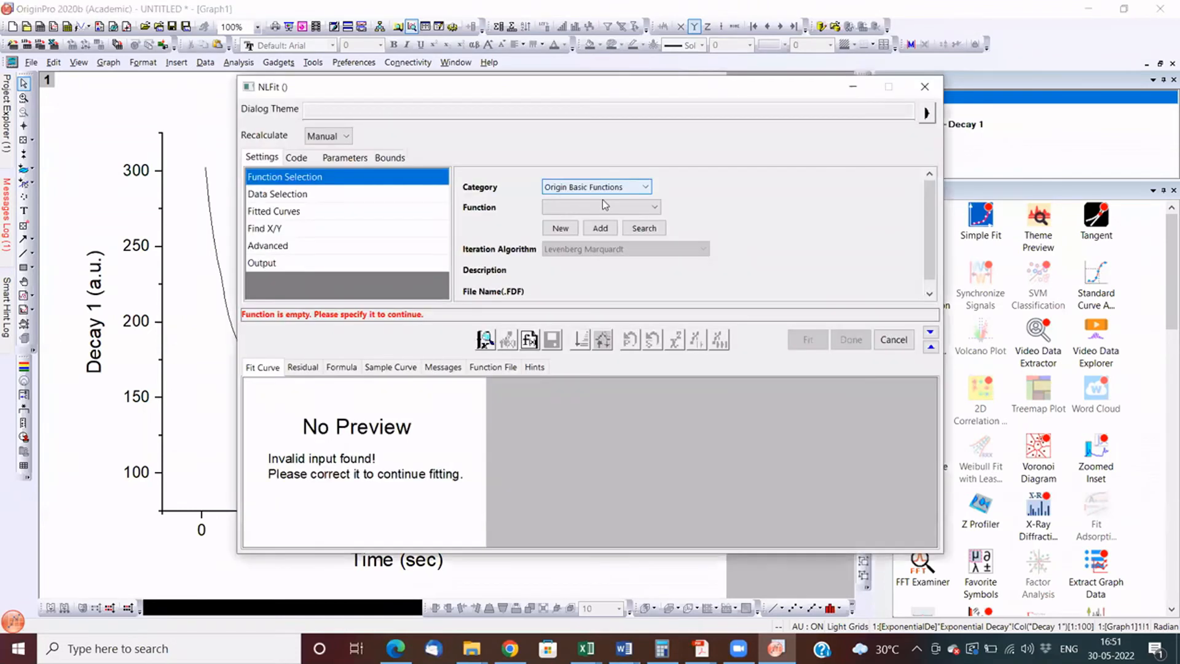
{"action": "left_click", "coordinate": [603, 188]}
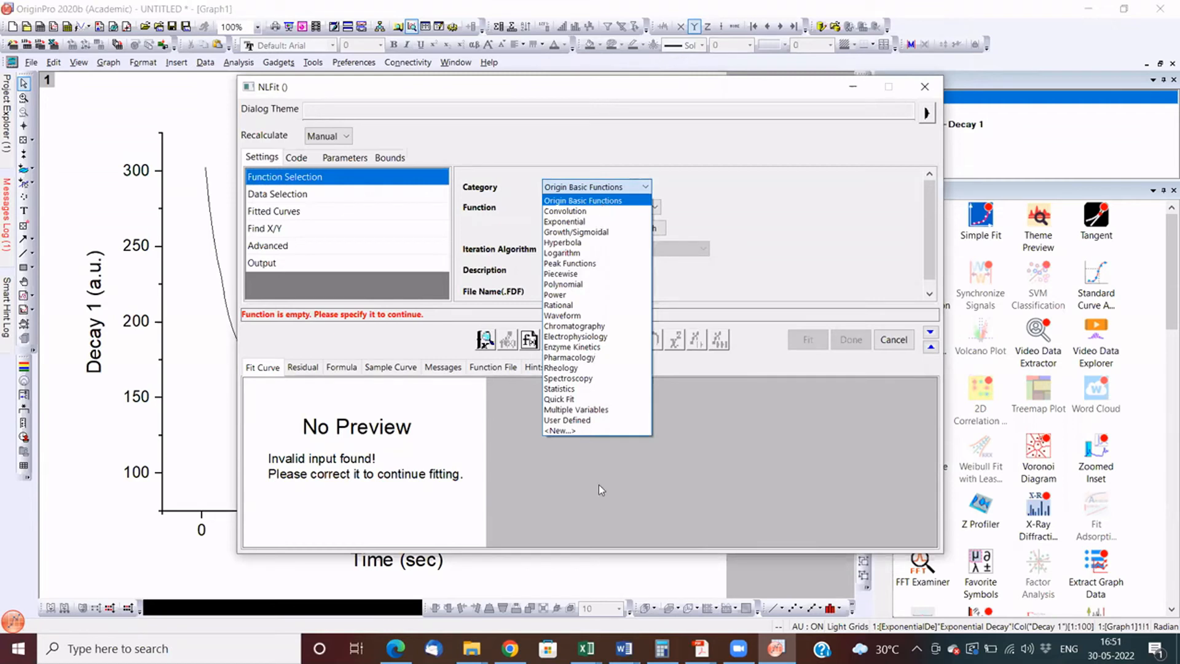
{"action": "left_click", "coordinate": [591, 440]}
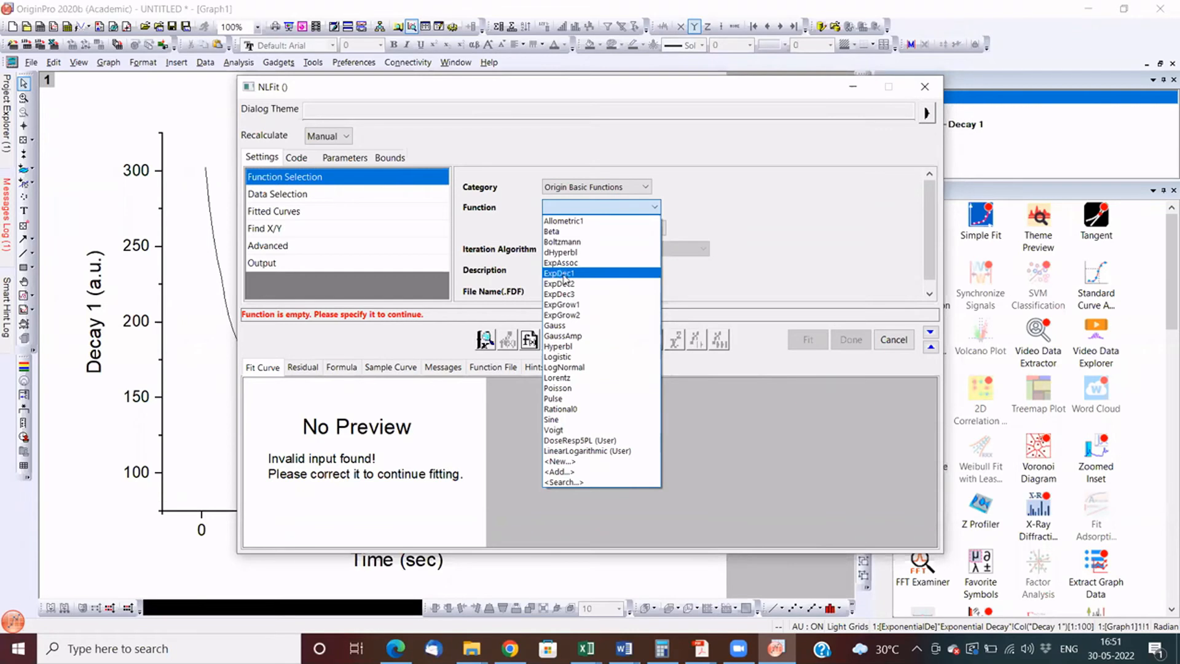
{"action": "left_click", "coordinate": [590, 210]}
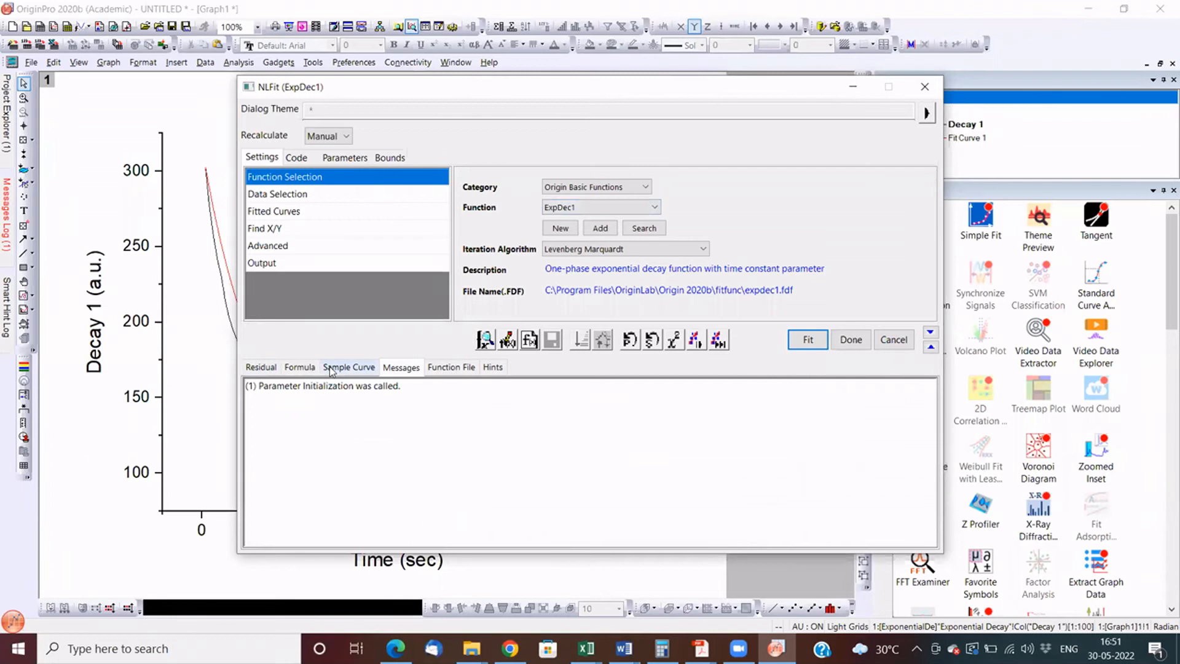
- Review the ExpDec1 formula, sample curve, function code and initial values of y0, A1 and t1
{"action": "left_click", "coordinate": [331, 367]}
{"action": "left_click", "coordinate": [300, 367]}
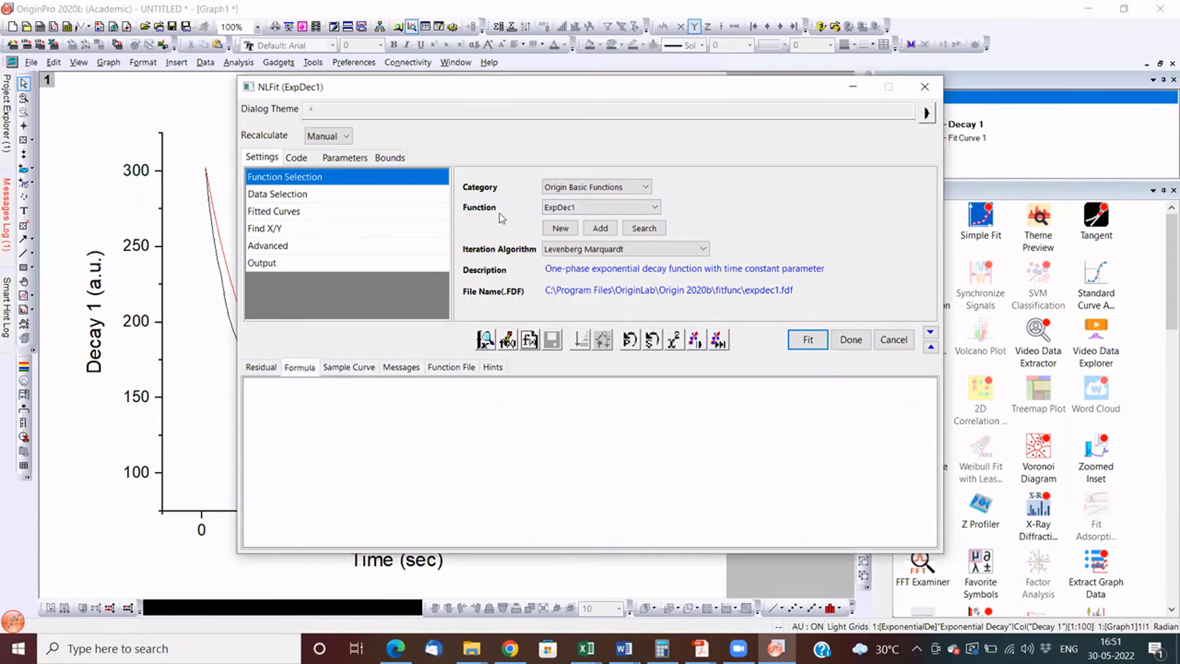
{"action": "left_click", "coordinate": [337, 369]}
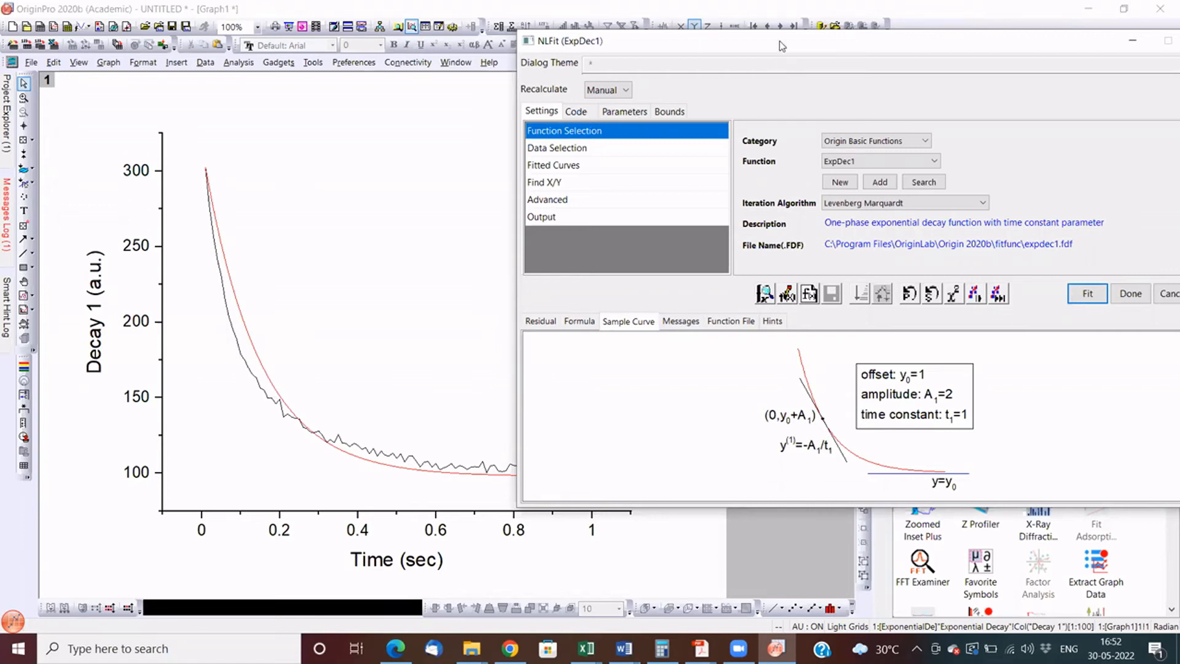
{"action": "left_click", "coordinate": [624, 112]}
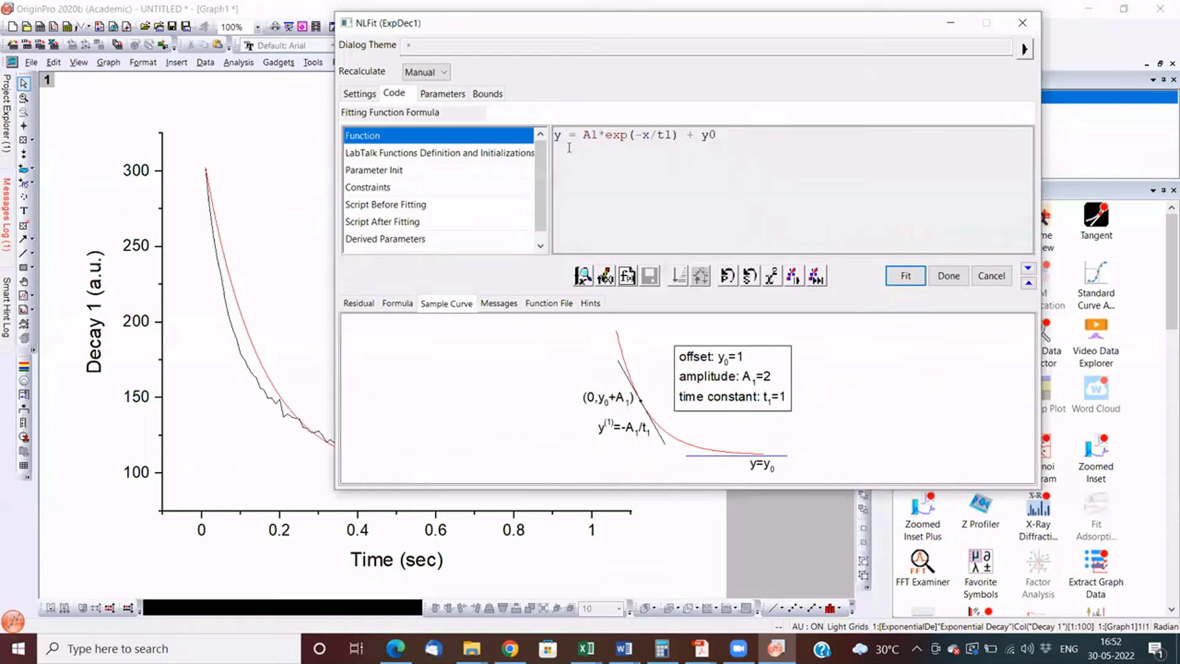
{"action": "left_click", "coordinate": [559, 136]}
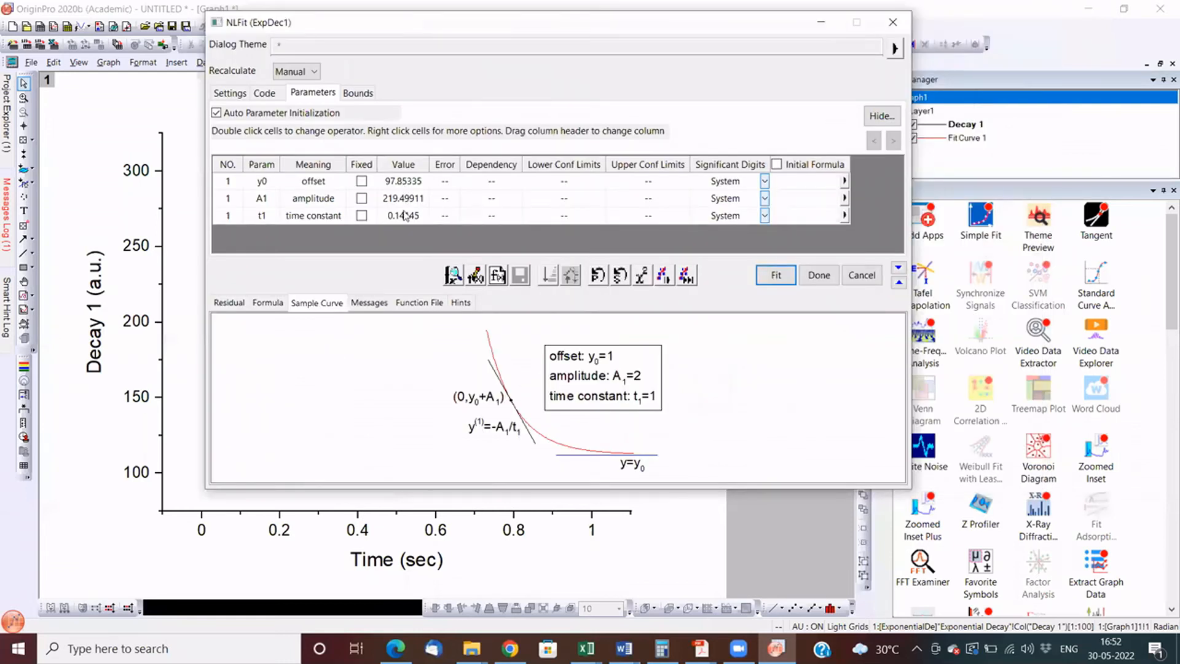
{"action": "left_click", "coordinate": [256, 230]}
{"action": "left_click_drag", "start_coordinate": [403, 181], "coordinate": [404, 216]}
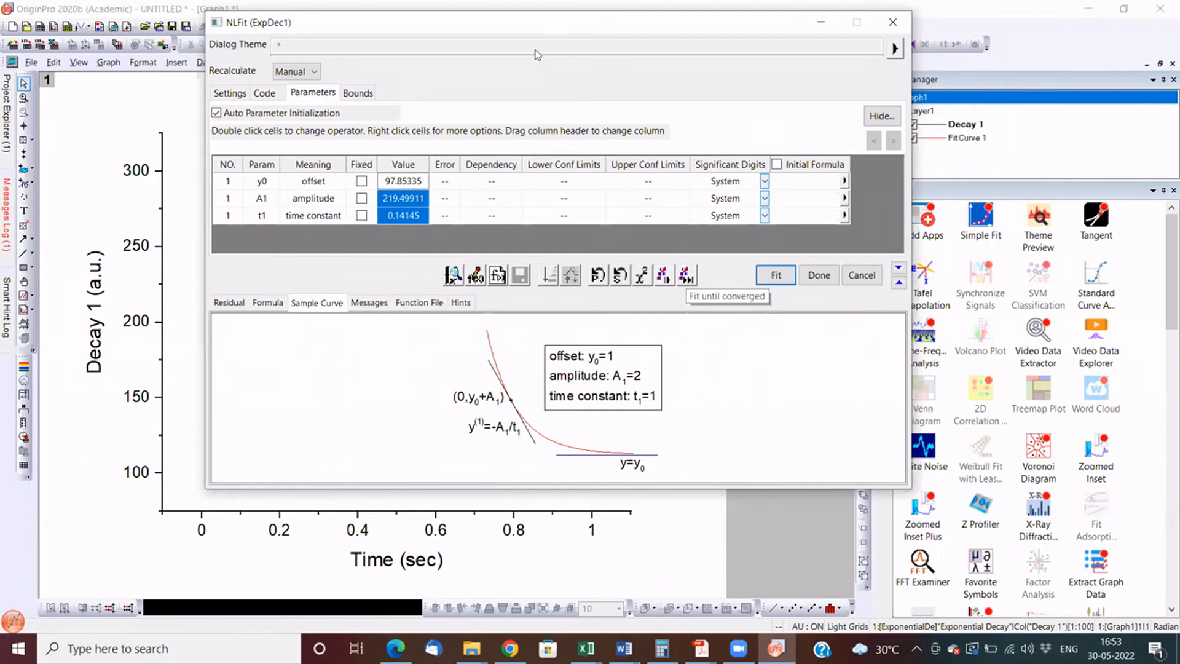
- Run the ExpDec1 fit until it converges, with the fit dialog moved aside
{"action": "left_click_drag", "start_coordinate": [538, 23], "coordinate": [664, 31]}
{"action": "left_click", "coordinate": [811, 285]}
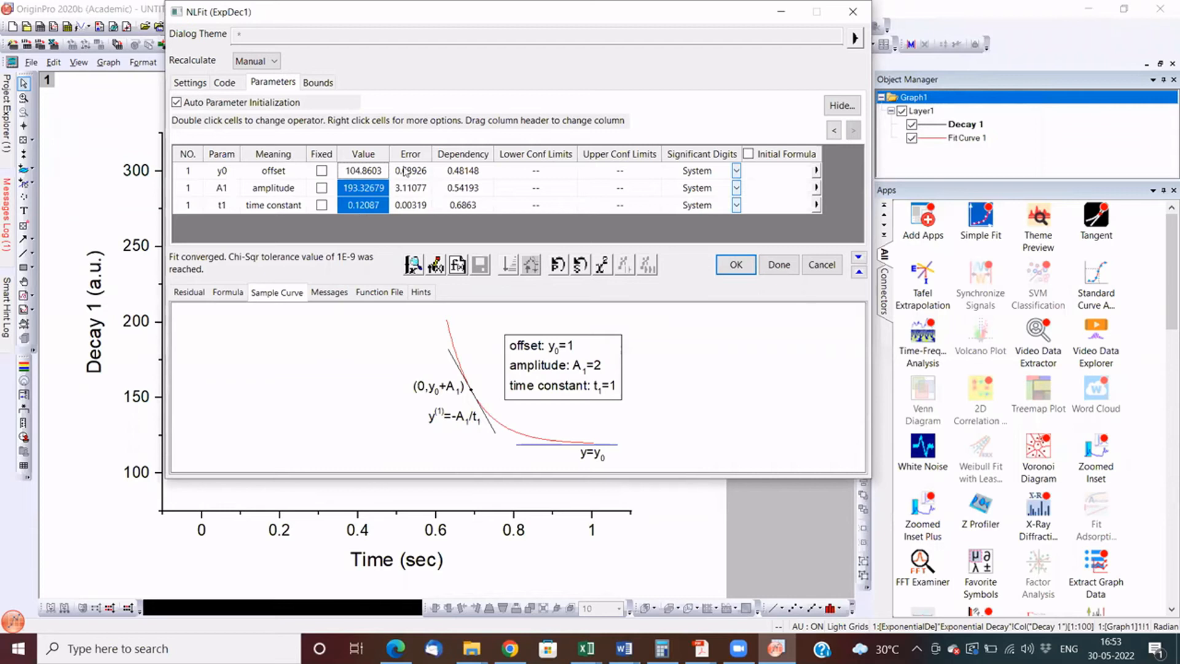
- Examine the fitted parameters' errors and the fit messages for iterations performed, reduced chi-square and COD(R^2)
{"action": "left_click_drag", "start_coordinate": [404, 171], "coordinate": [403, 218]}
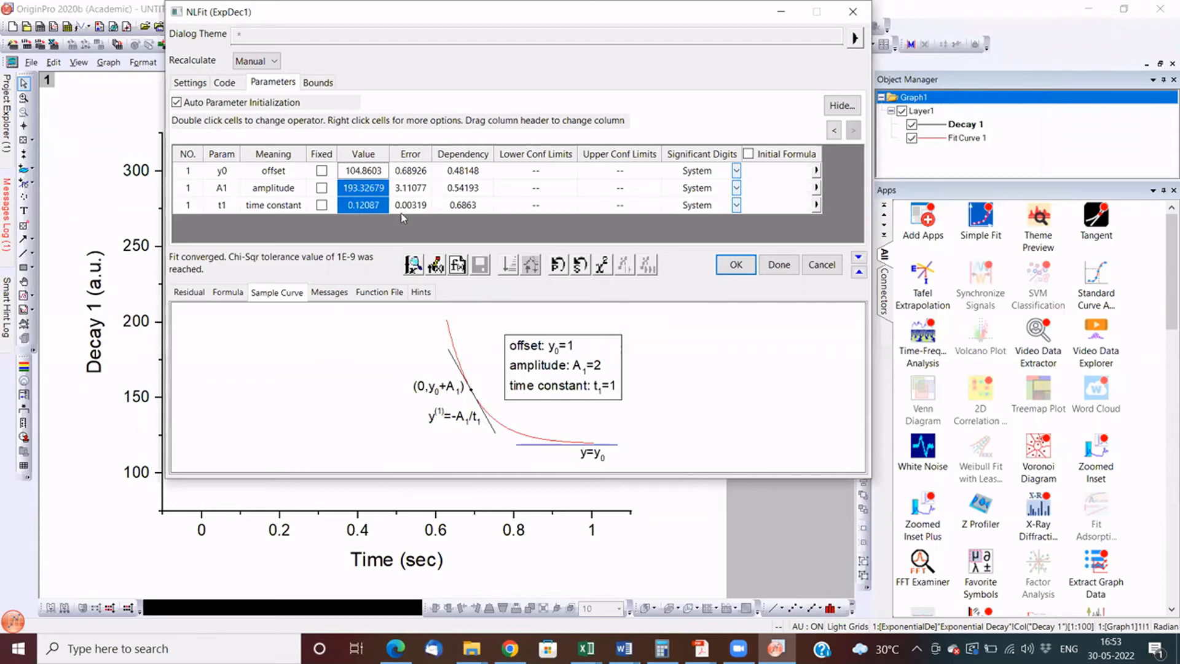
{"action": "left_click", "coordinate": [329, 293]}
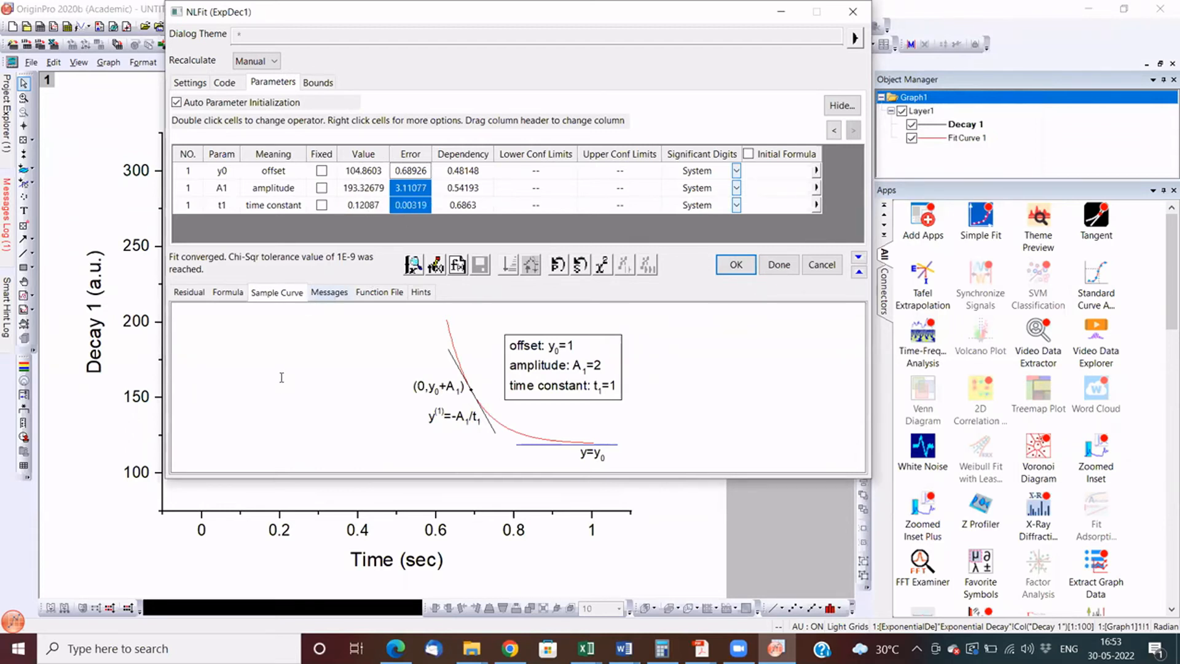
{"action": "left_click_drag", "start_coordinate": [300, 364], "coordinate": [196, 363]}
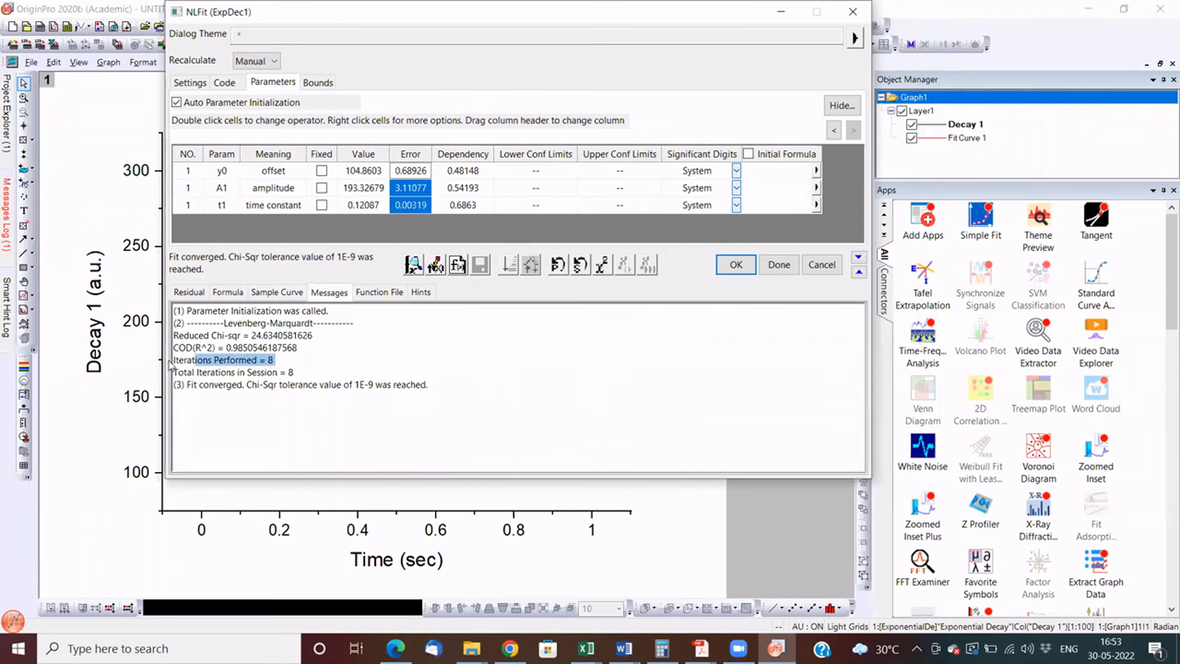
{"action": "triple_click", "coordinate": [285, 358]}
{"action": "left_click", "coordinate": [299, 343]}
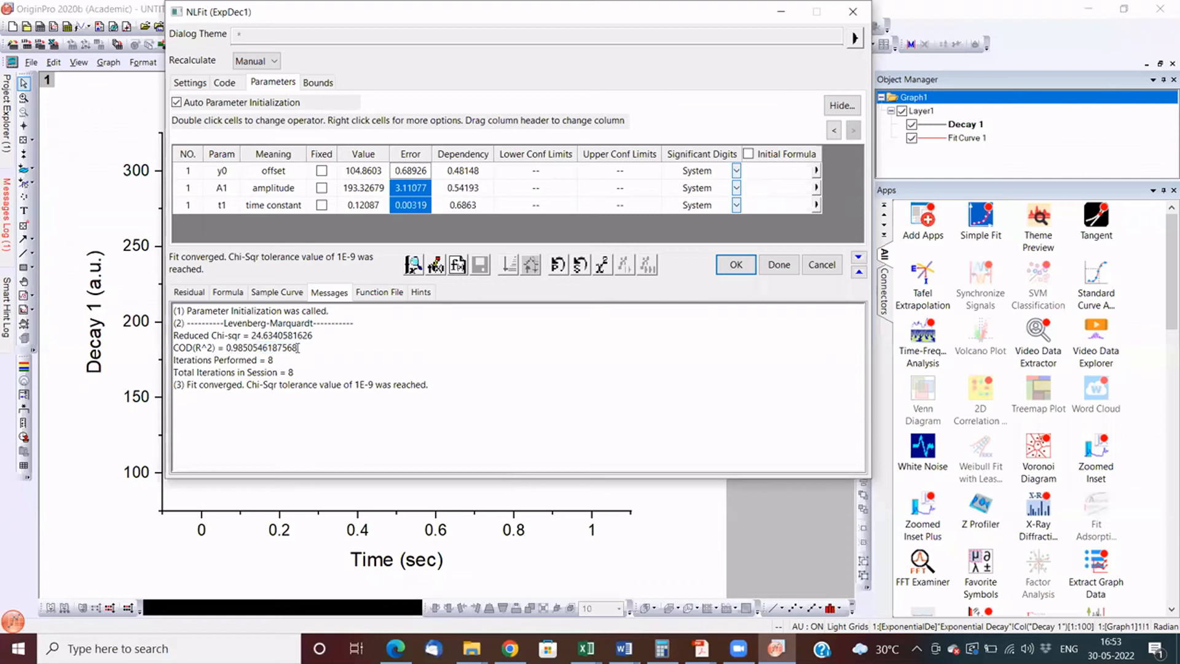
{"action": "left_click", "coordinate": [172, 350]}
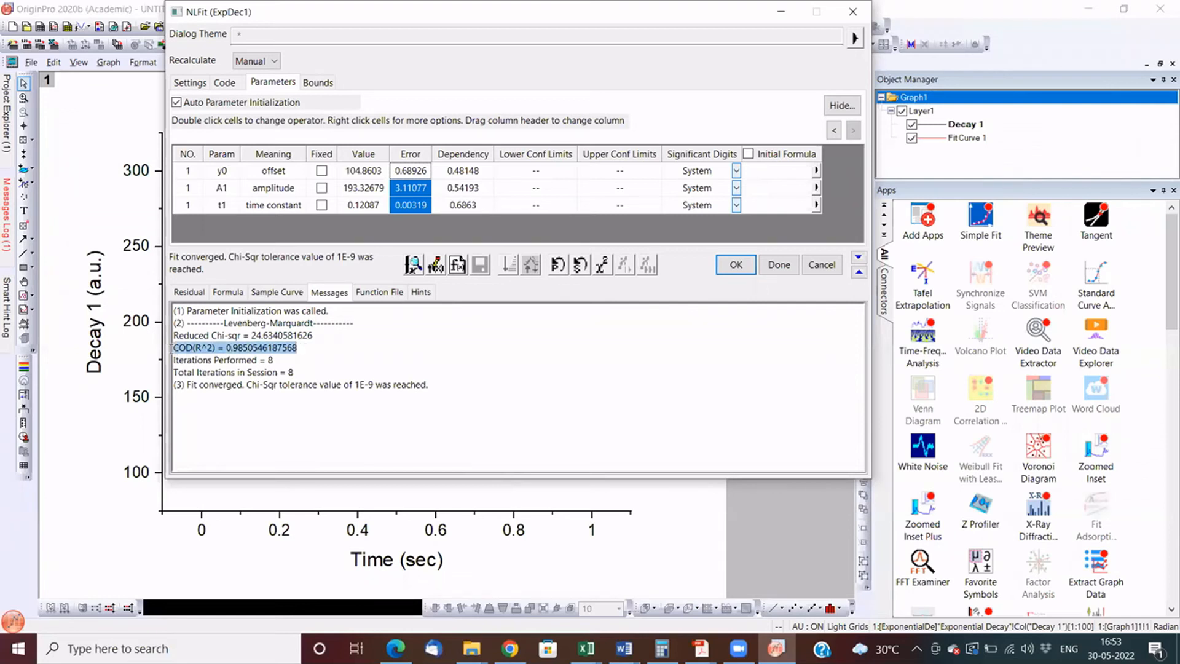
{"action": "left_click", "coordinate": [301, 348]}
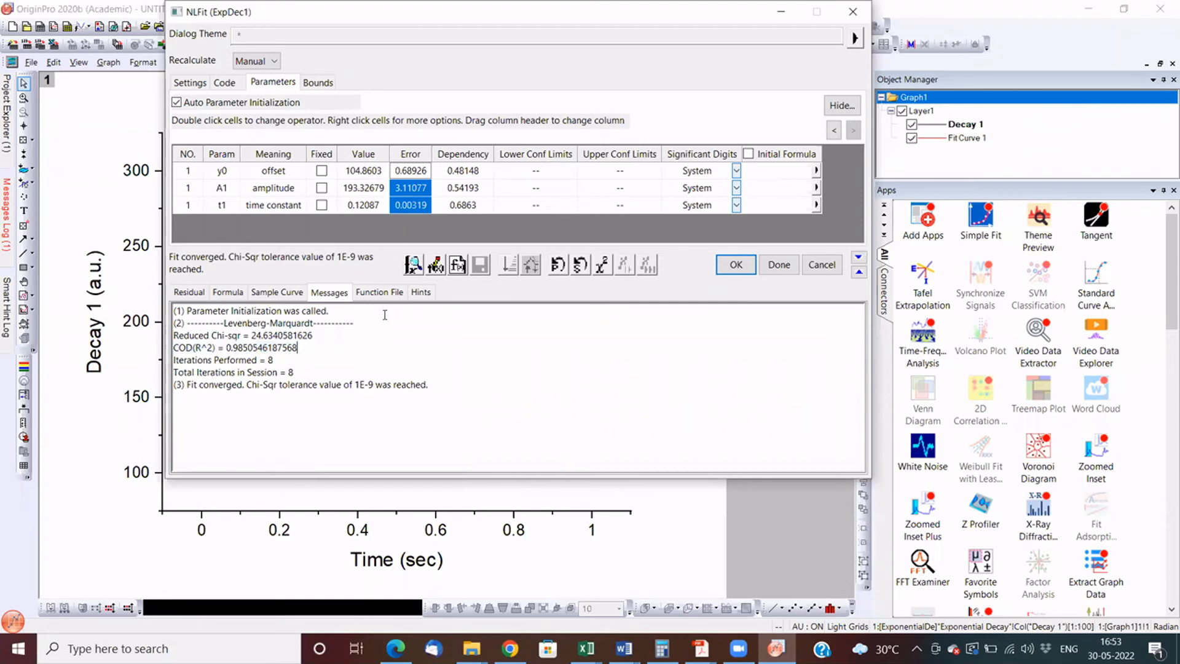
- Change the fitting function to ExpDec2 and run the fit until it converges
{"action": "left_click", "coordinate": [188, 83]}
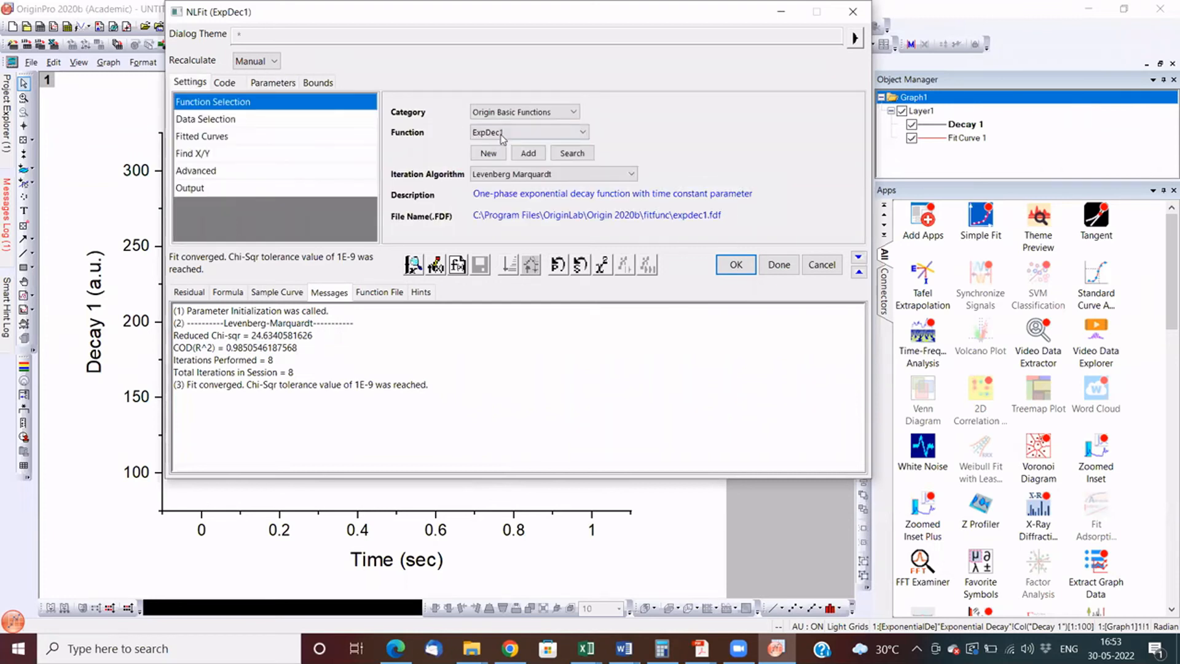
{"action": "left_click", "coordinate": [501, 134]}
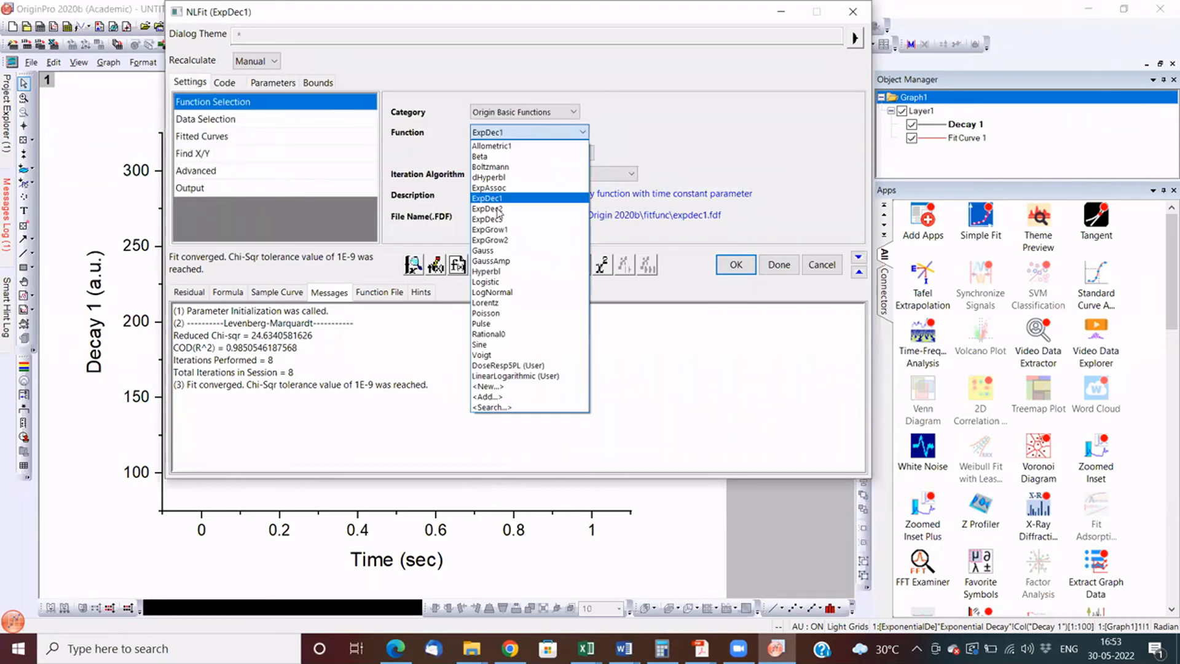
{"action": "left_click", "coordinate": [507, 209]}
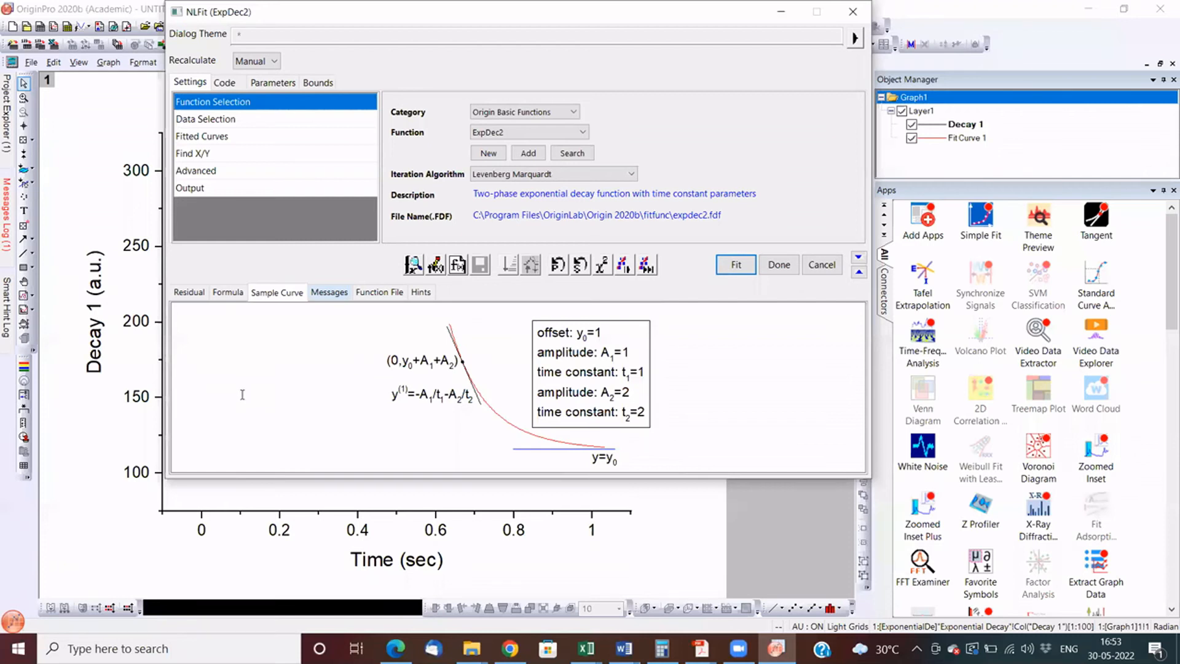
{"action": "key", "text": "Return"}
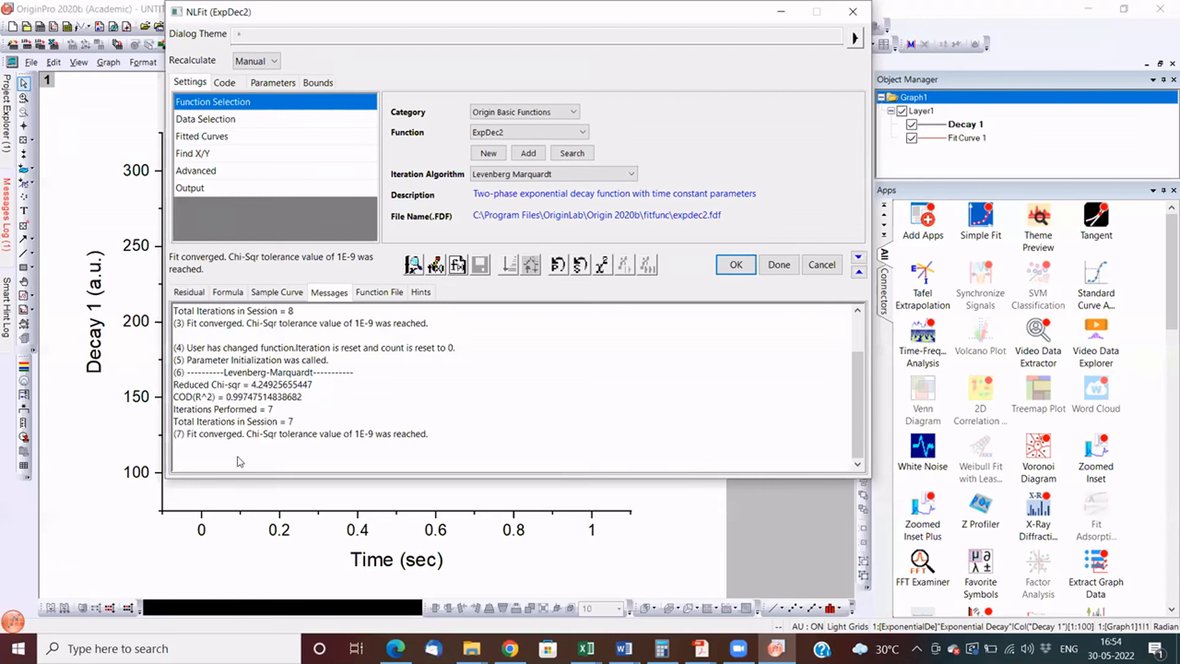
- Compare the fit messages for ExpDec1 and ExpDec2, and rerun the fit with the ExpDec3 function until it converges
{"action": "left_click_drag", "start_coordinate": [233, 397], "coordinate": [244, 398]}
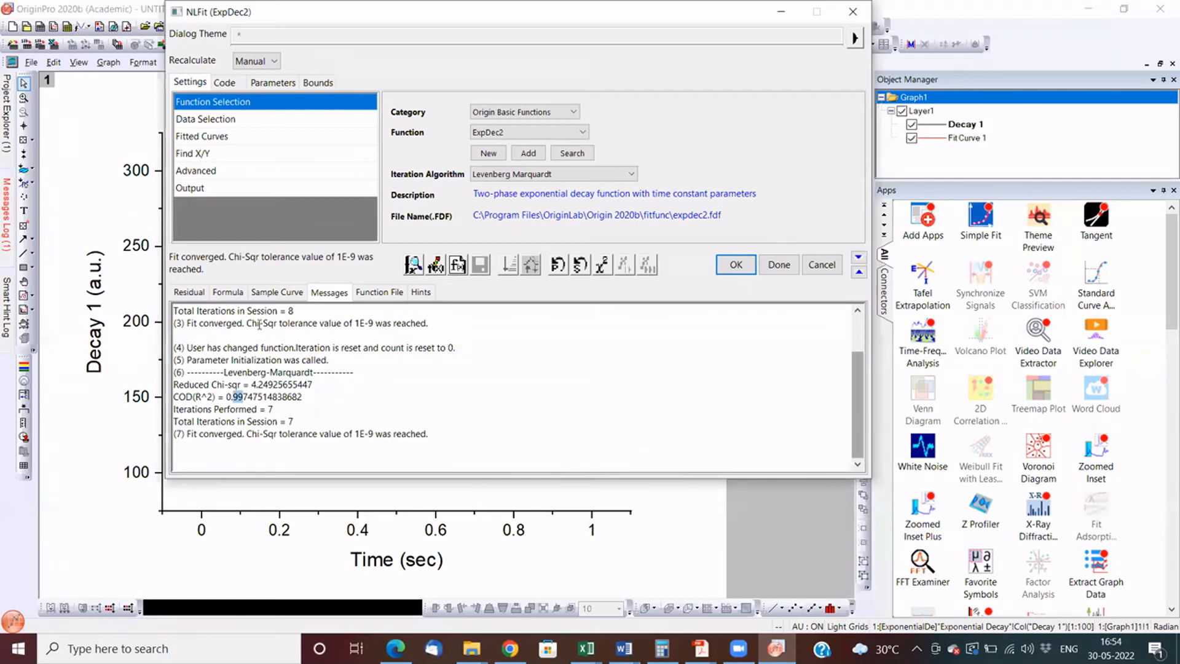
{"action": "left_click_drag", "start_coordinate": [858, 397], "coordinate": [858, 359]}
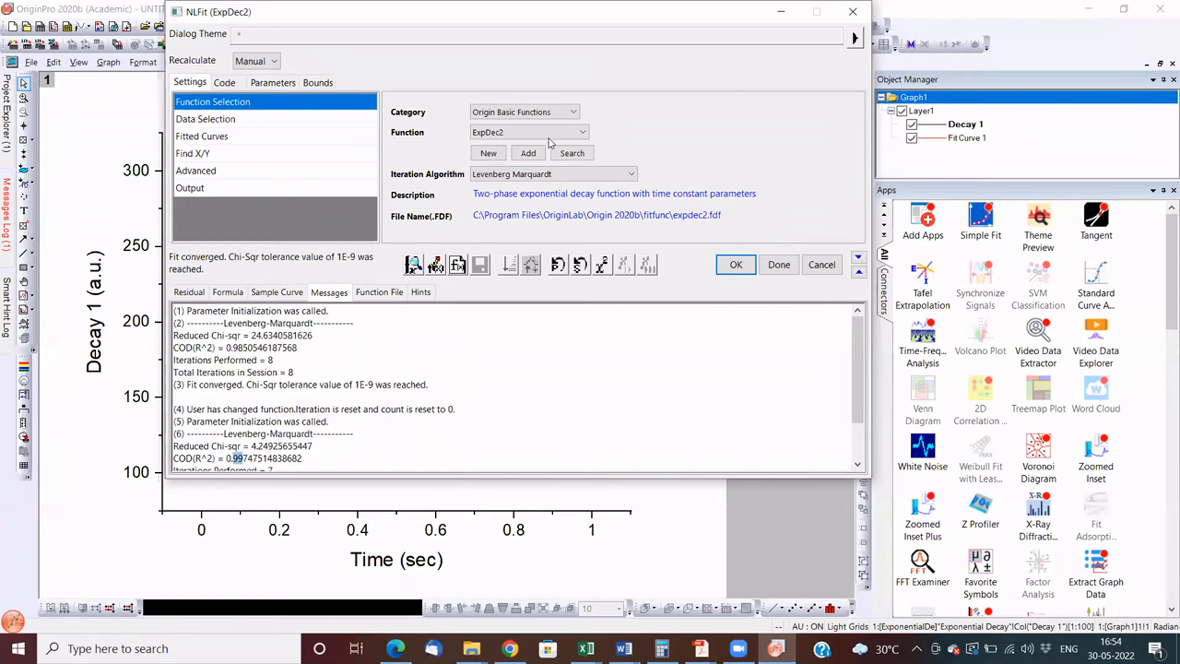
{"action": "left_click", "coordinate": [500, 215]}
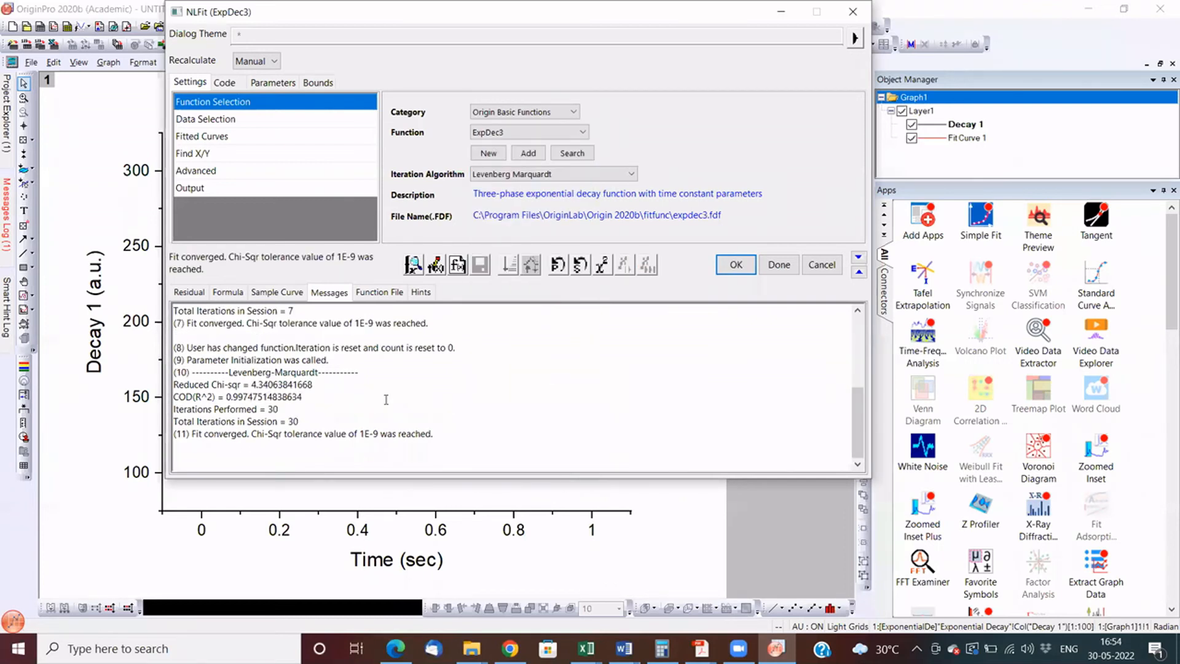
- Review the ExpDec3 formula, sample curve and fit messages
{"action": "left_click", "coordinate": [229, 292]}
{"action": "left_click", "coordinate": [277, 292]}
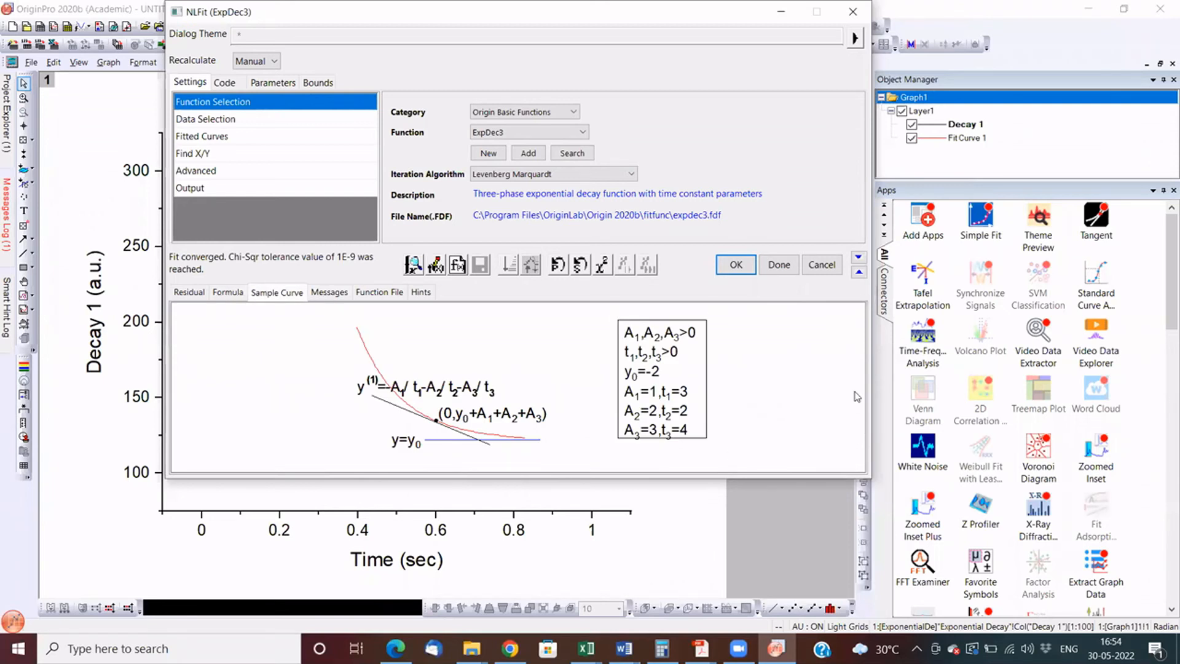
{"action": "left_click_drag", "start_coordinate": [857, 431], "coordinate": [858, 435]}
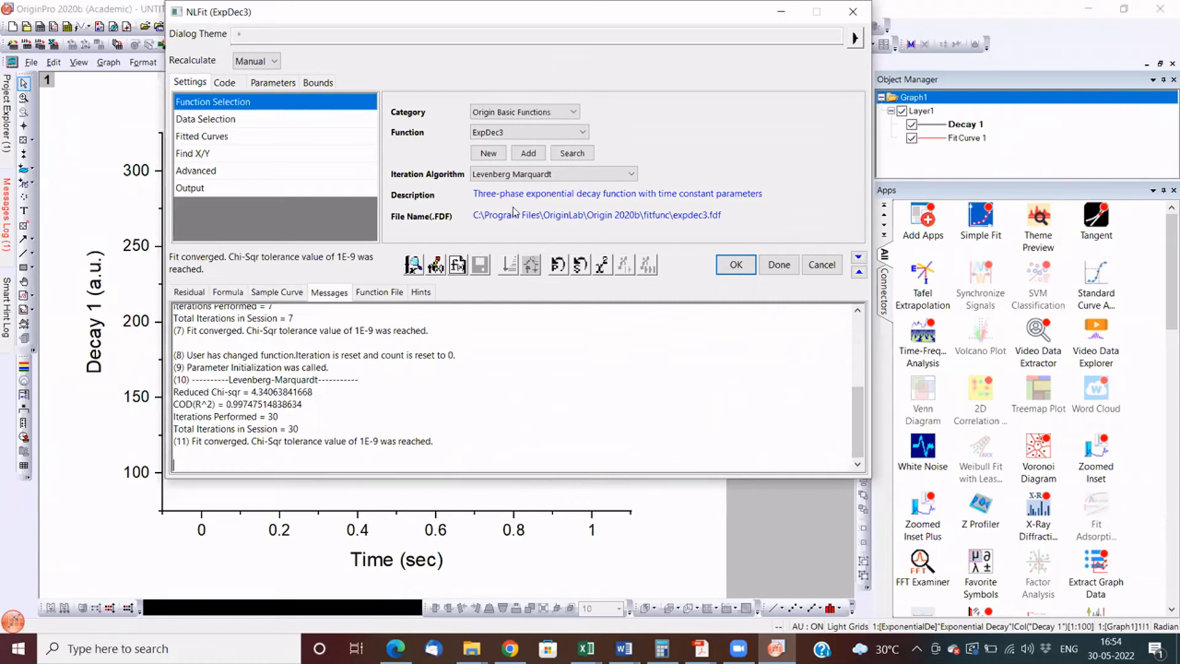
- Switch the function category to User Defined, check the function types in the Fitting Function Builder and exit the builder
{"action": "left_click", "coordinate": [525, 111]}
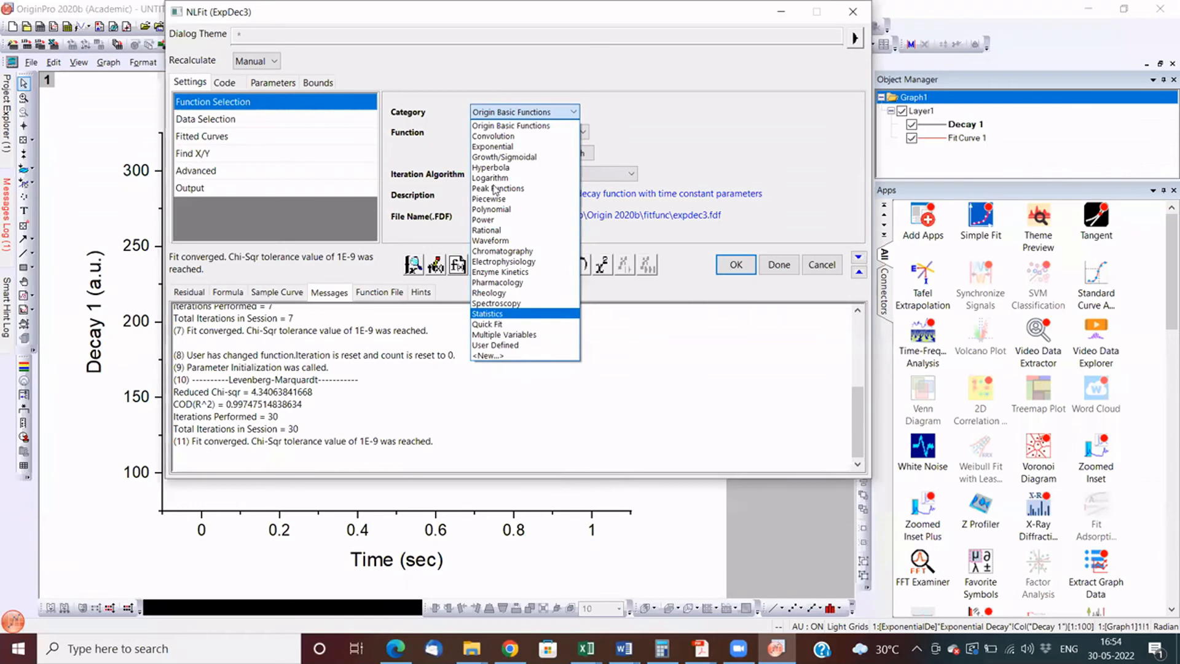
{"action": "left_click", "coordinate": [514, 345]}
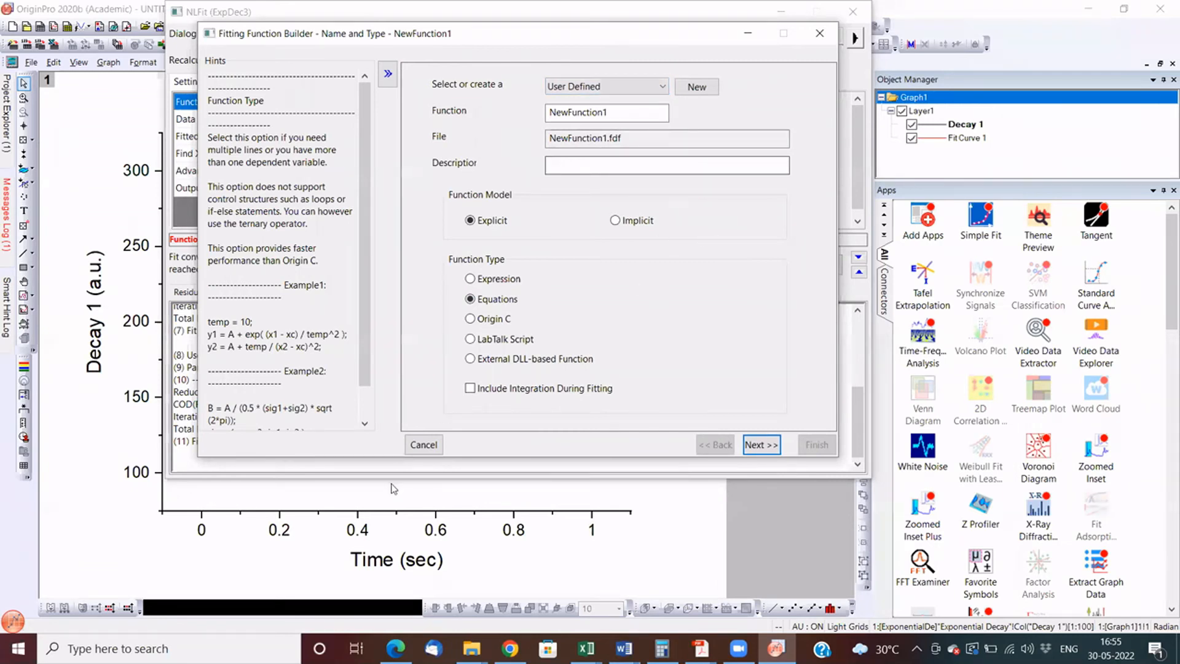
{"action": "left_click", "coordinate": [426, 445]}
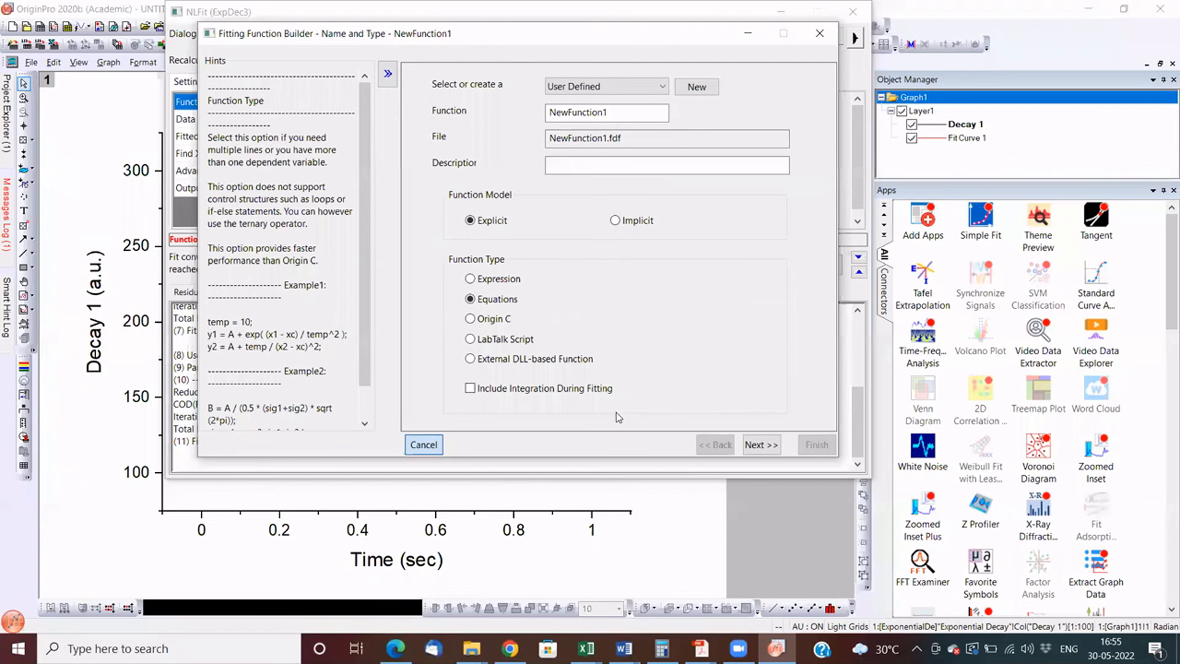
{"action": "key", "text": "Escape"}
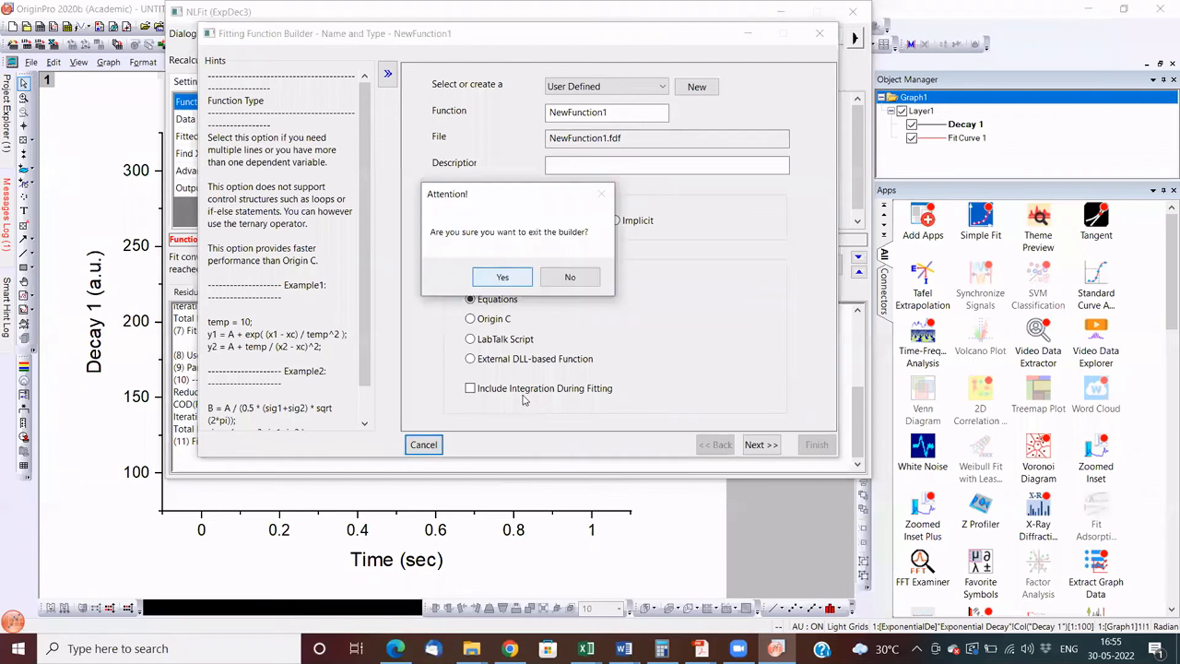
{"action": "key", "text": "Return"}
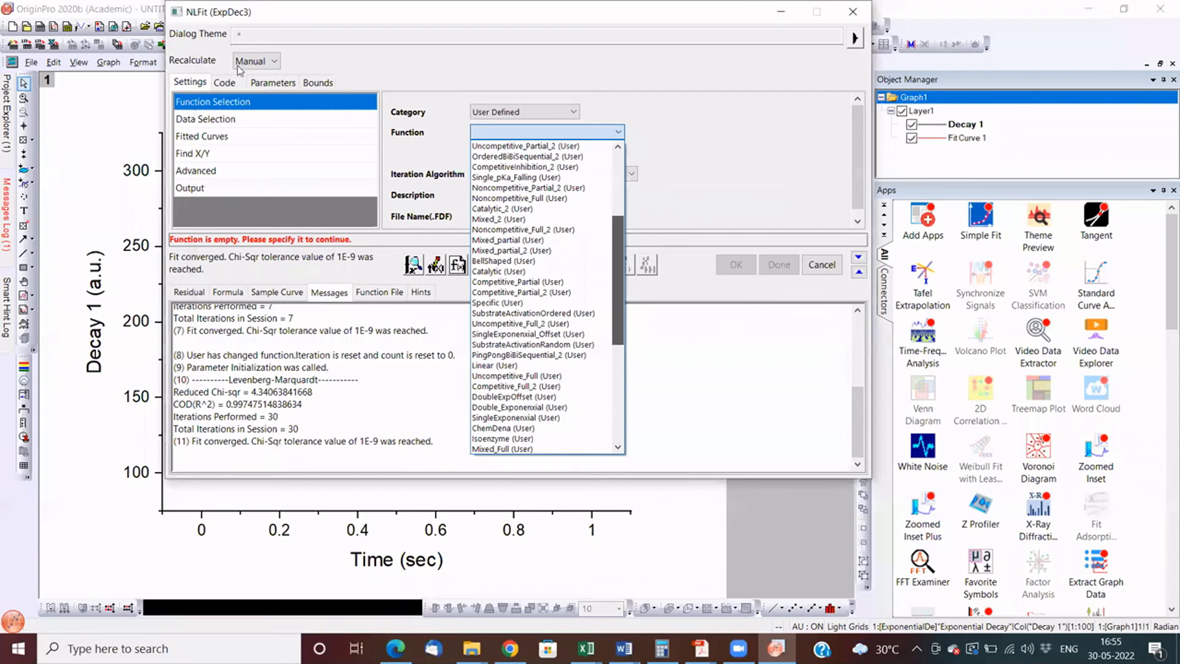
- Check the code of the user function Equation2, select myowneq instead and copy its formula y0+A*exp(B*X)
{"action": "key", "text": "Return"}
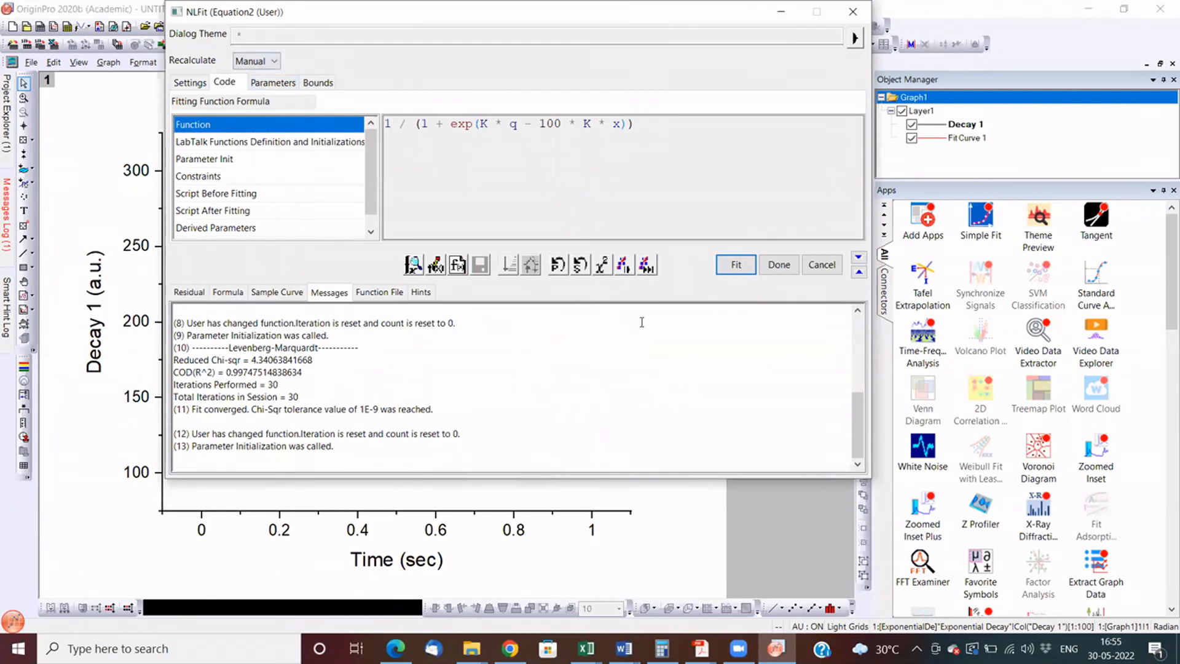
{"action": "left_click", "coordinate": [189, 80]}
{"action": "left_click", "coordinate": [542, 131]}
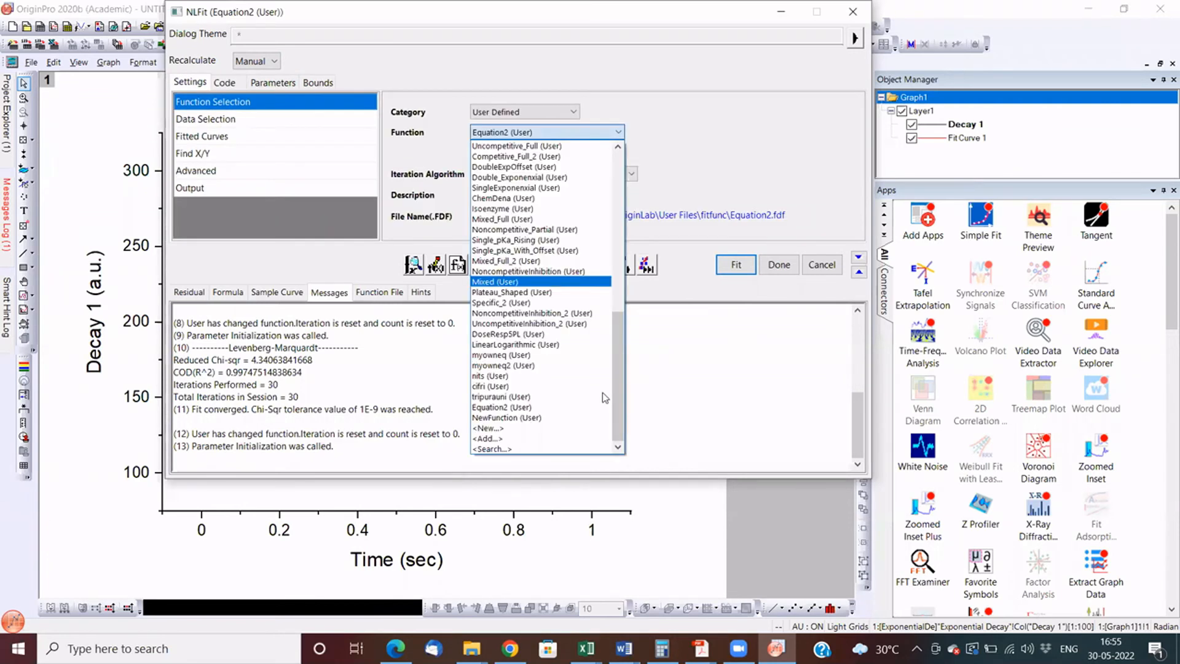
{"action": "left_click", "coordinate": [501, 355]}
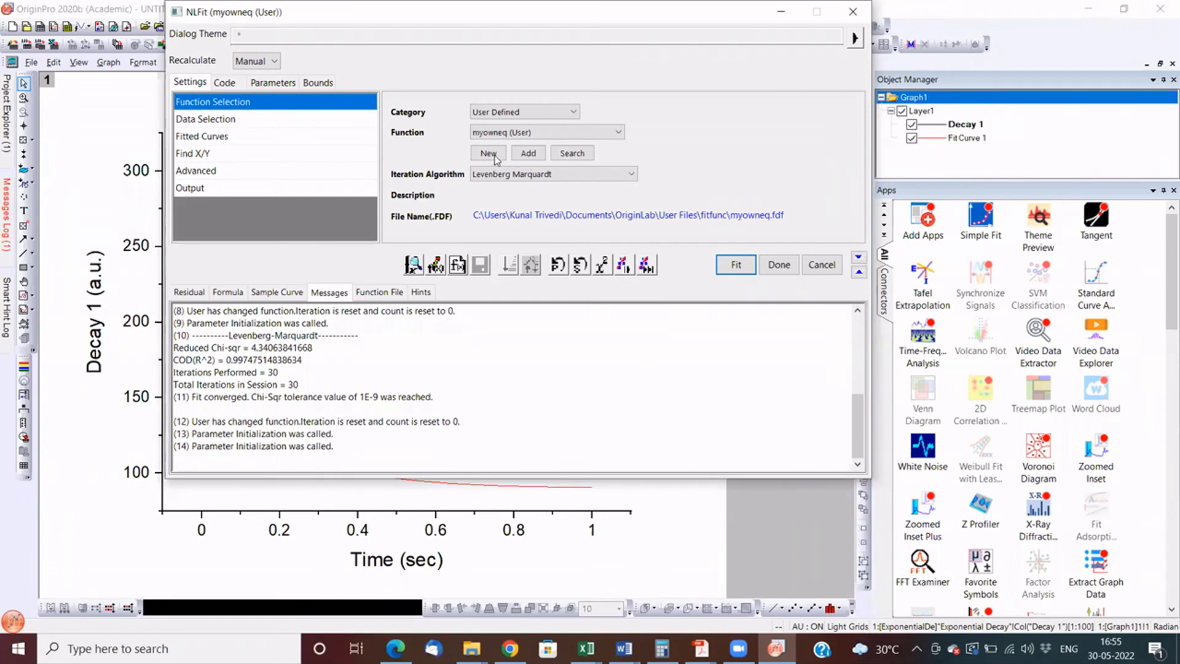
{"action": "left_click", "coordinate": [239, 85]}
{"action": "left_click_drag", "start_coordinate": [481, 126], "coordinate": [388, 129]}
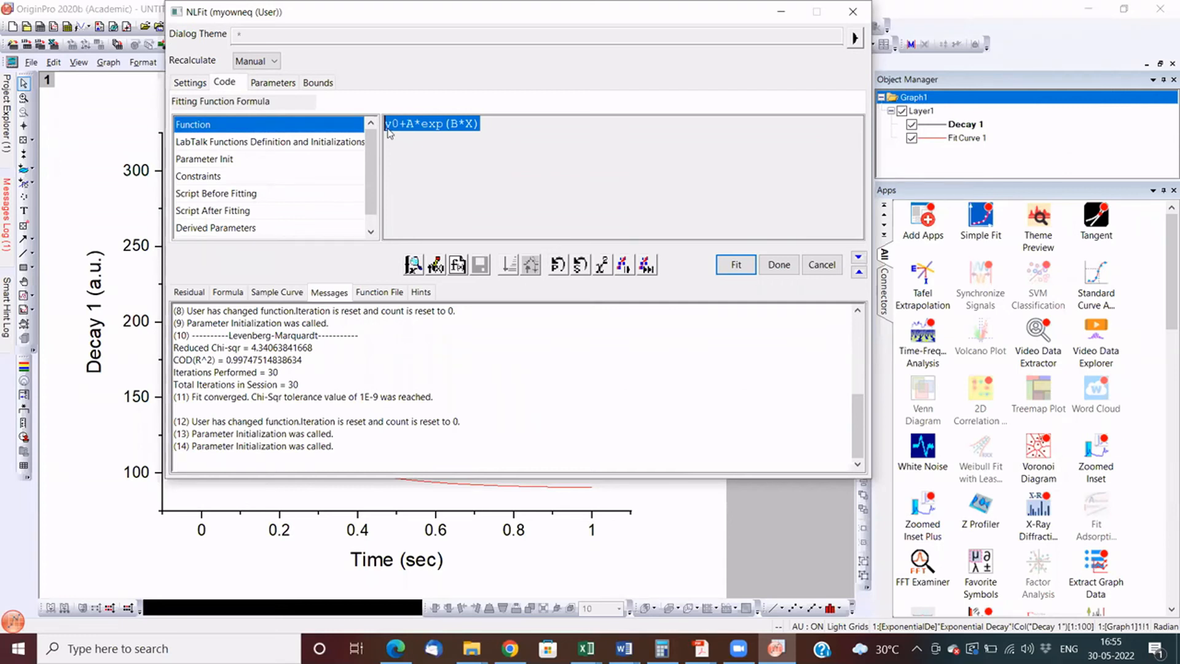
- Start a new user-defined fitting function named MYONEQ with the Explicit model and Expression type
{"action": "left_click", "coordinate": [185, 85]}
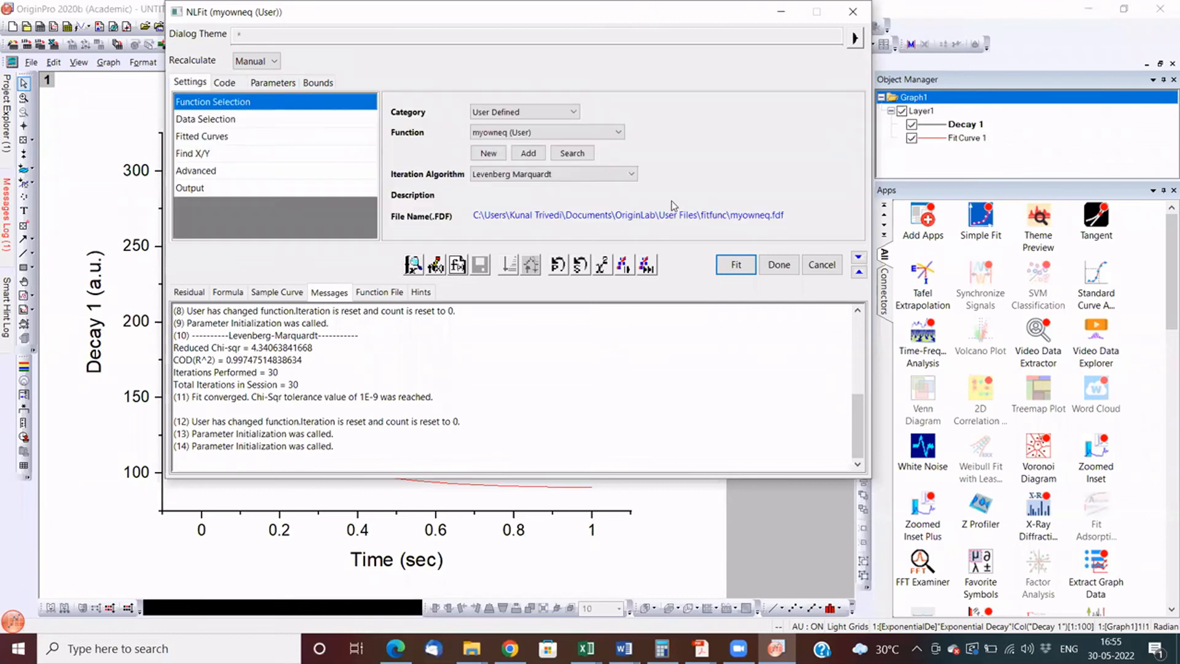
{"action": "left_click", "coordinate": [564, 134]}
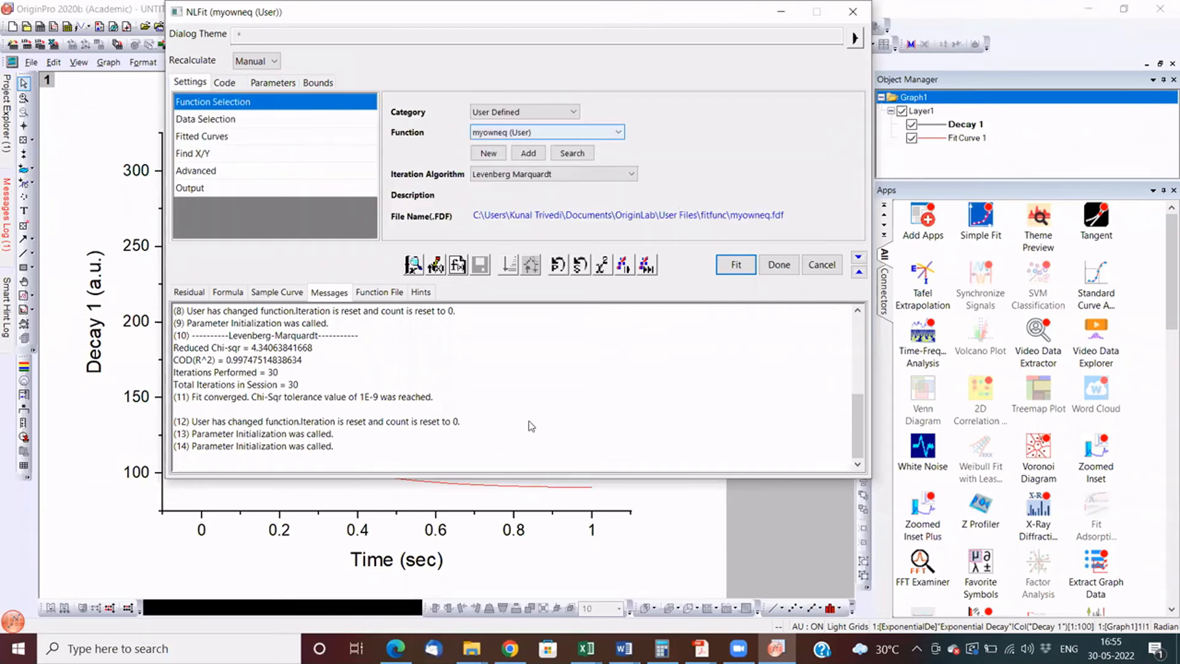
{"action": "left_click", "coordinate": [578, 429]}
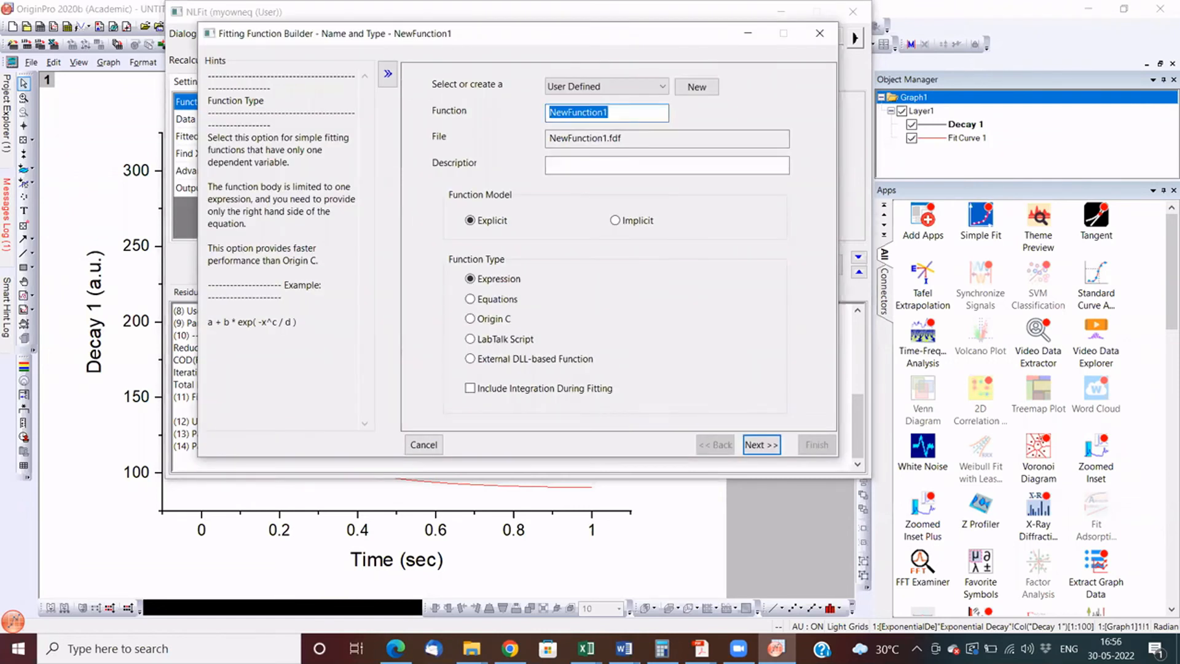
{"action": "type", "text": "MYONEQ"}
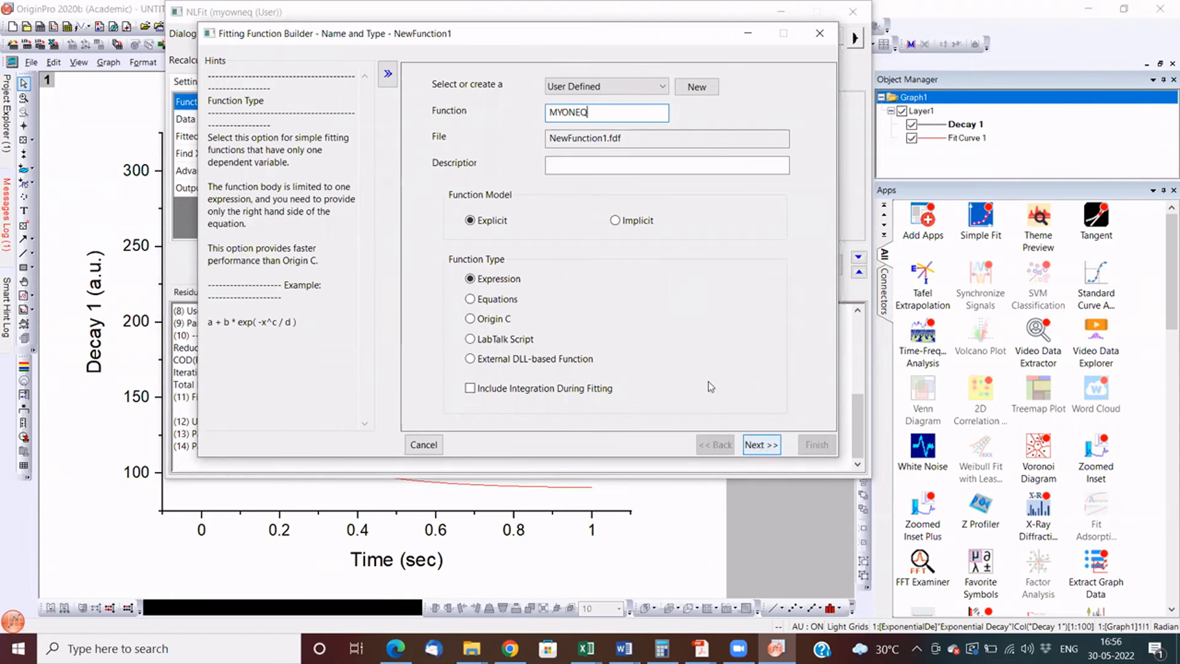
{"action": "left_click", "coordinate": [767, 454]}
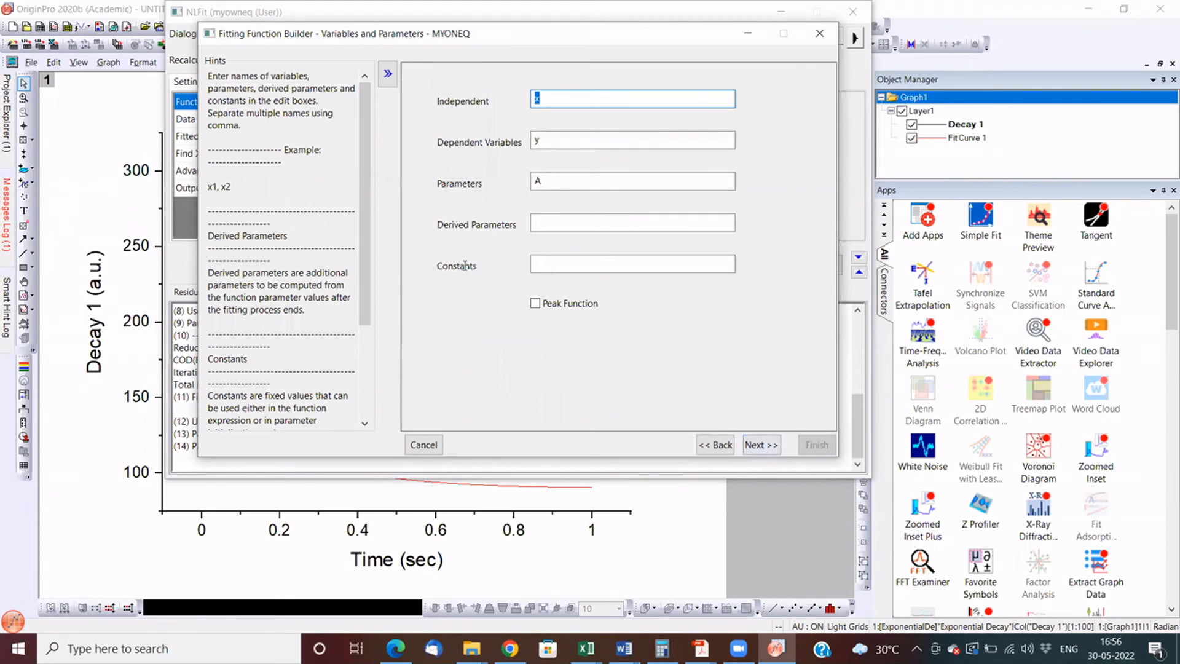
- Define A, B and y0 as the function's parameters and enter y0+A*exp(B*X) as the function body
{"action": "key", "text": "Return"}
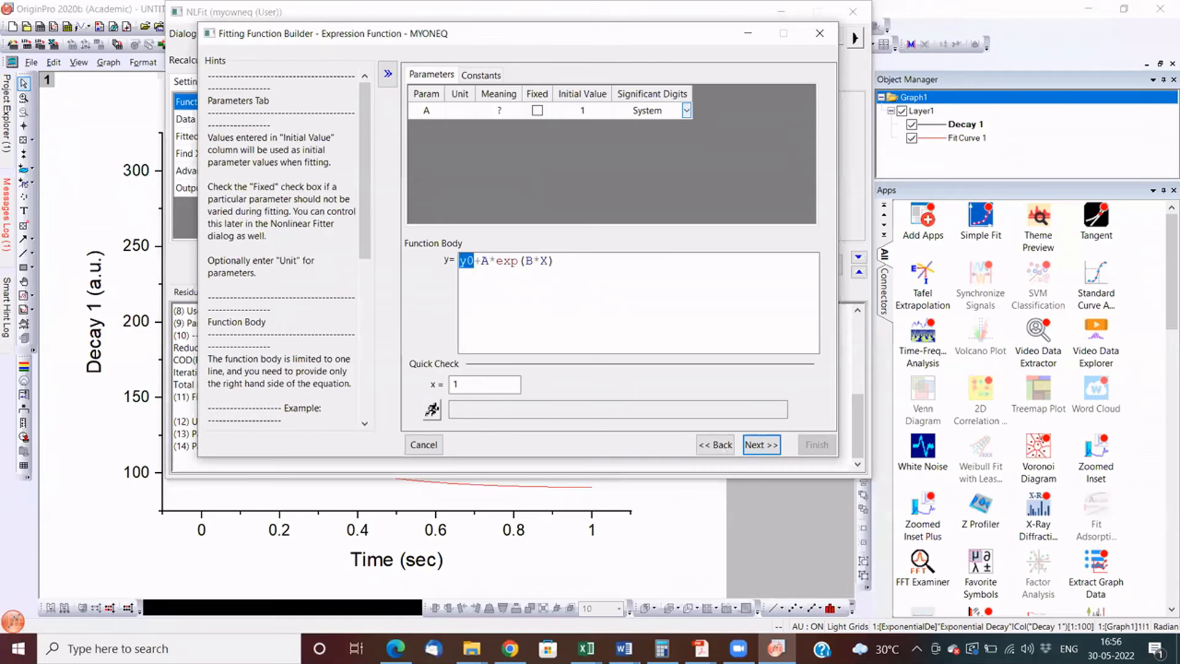
{"action": "left_click", "coordinate": [725, 448]}
{"action": "left_click", "coordinate": [544, 176]}
{"action": "type", "text": ",B,y0"}
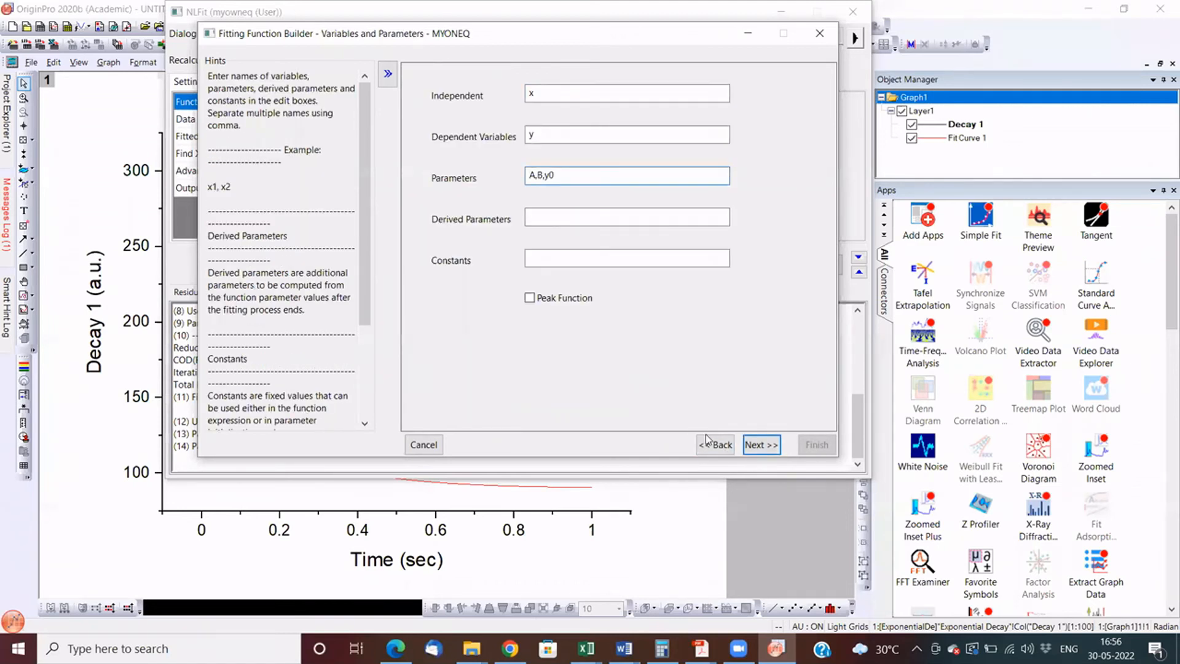
{"action": "left_click", "coordinate": [761, 447]}
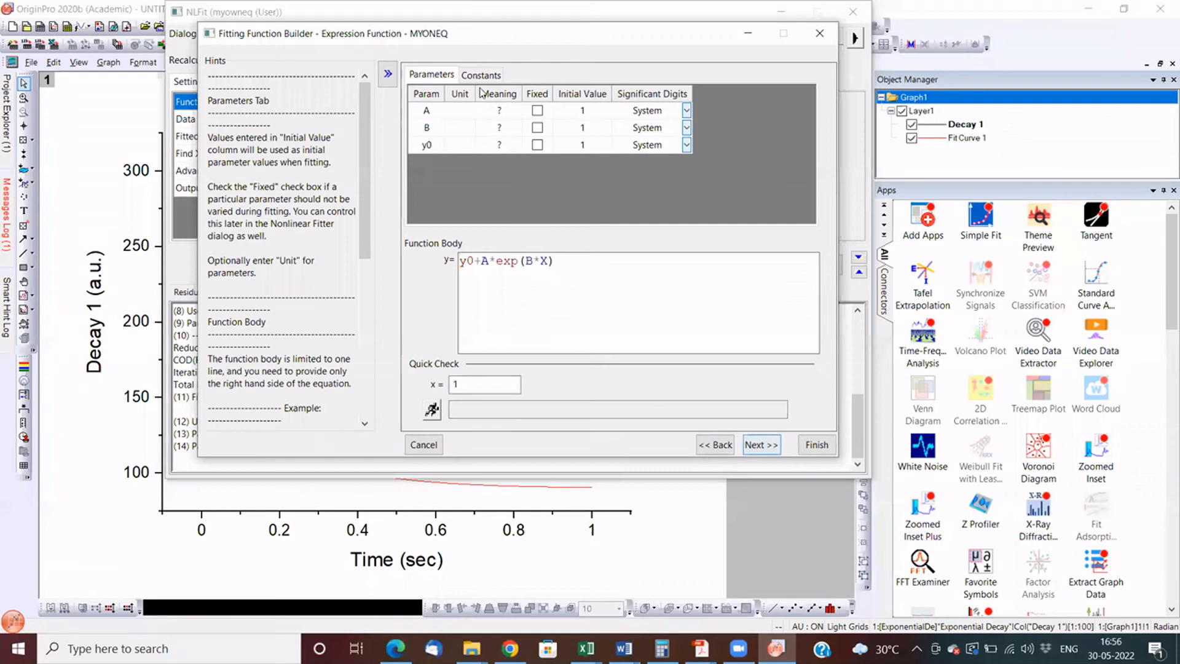
{"action": "left_click", "coordinate": [715, 444]}
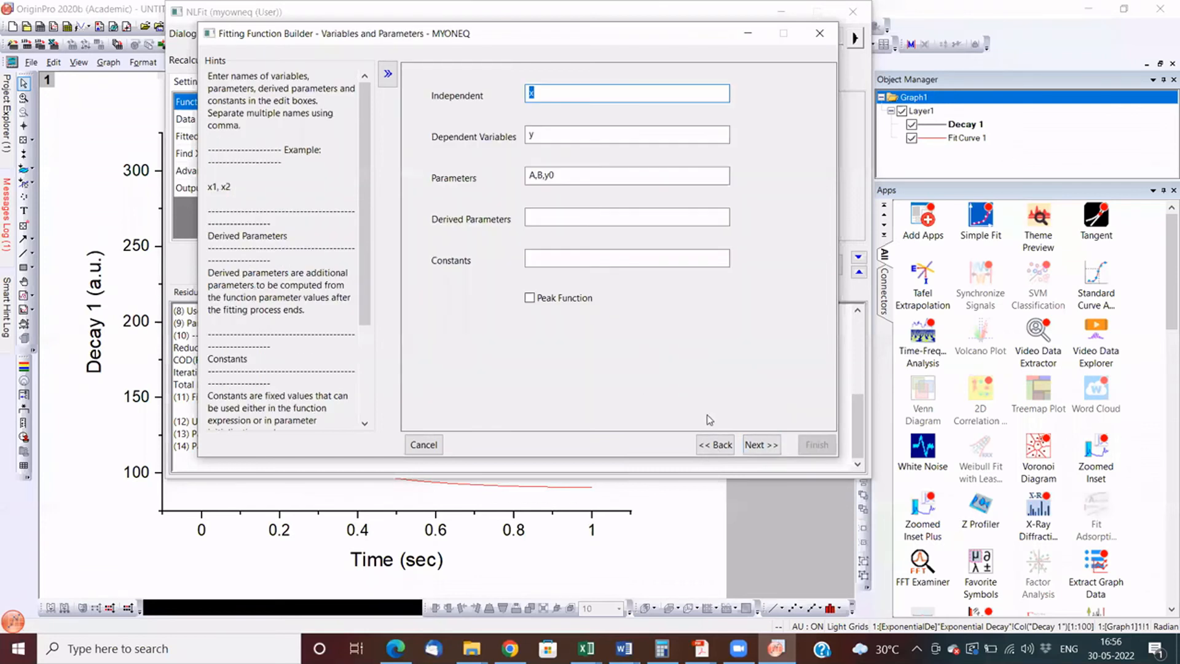
{"action": "left_click", "coordinate": [761, 444]}
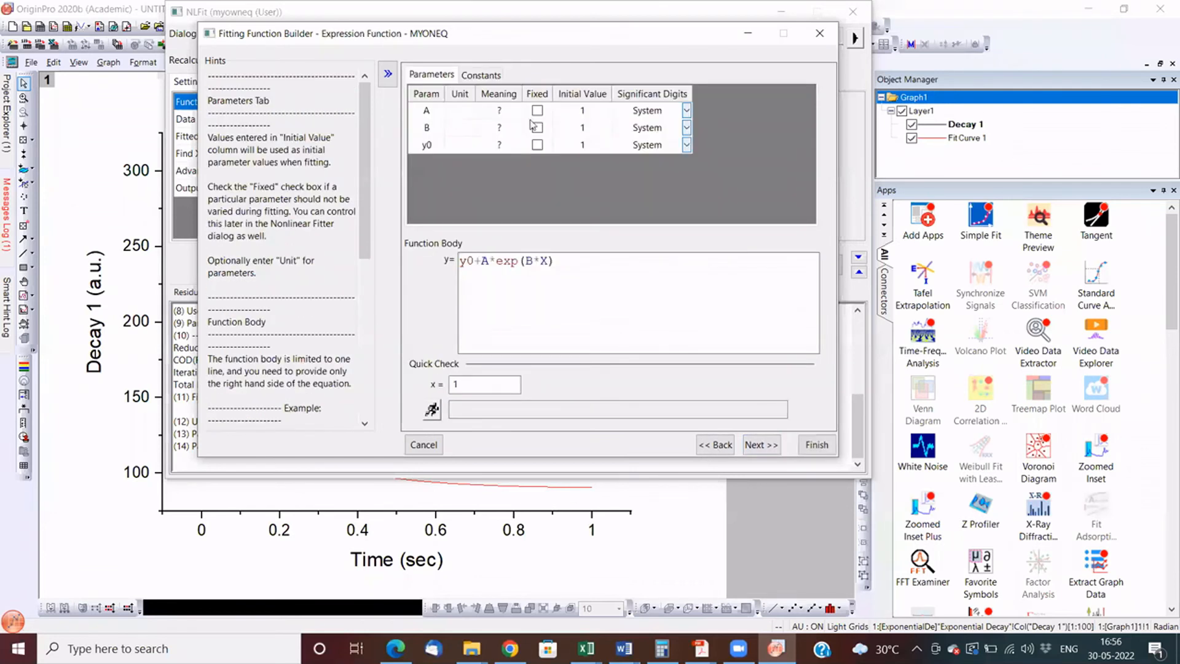
- Set the initial parameter values to 80 for A, -5 for B and 90 for y0
{"action": "left_click", "coordinate": [583, 112]}
{"action": "type", "text": "80"}
{"action": "key", "text": "Down"}
{"action": "type", "text": "-5"}
{"action": "key", "text": "Down"}
{"action": "type", "text": "90"}
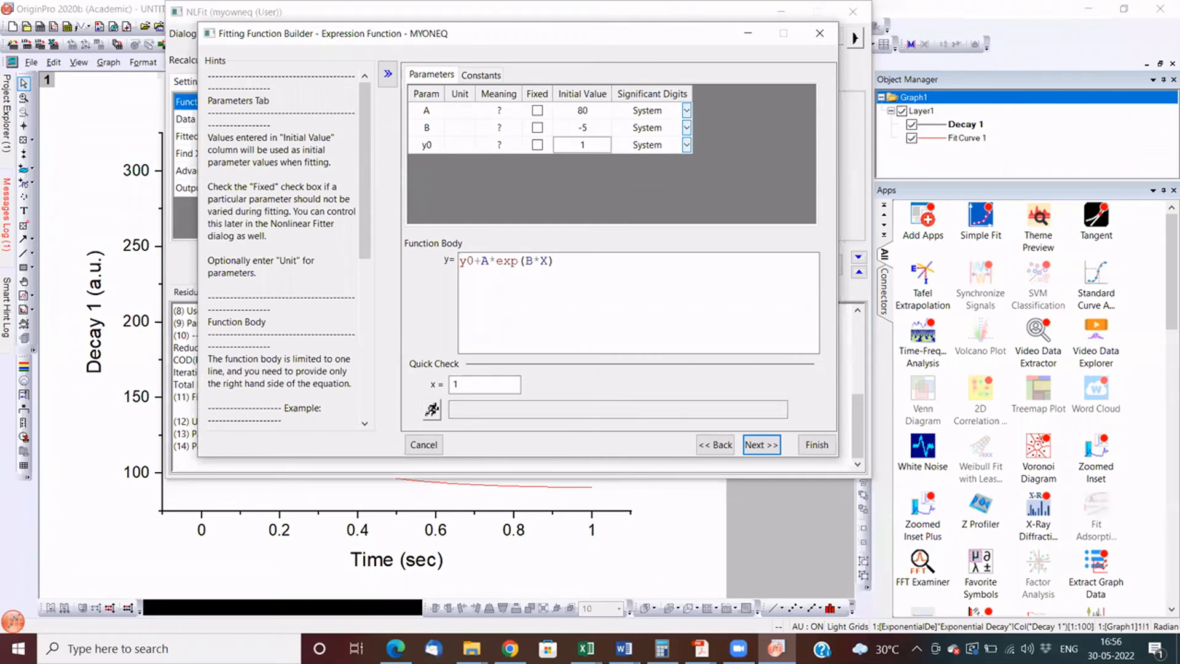
{"action": "left_click", "coordinate": [659, 288]}
- Check the function body expression and finish building the MYONEQ function
{"action": "left_click_drag", "start_coordinate": [571, 260], "coordinate": [462, 267]}
{"action": "left_click", "coordinate": [770, 446]}
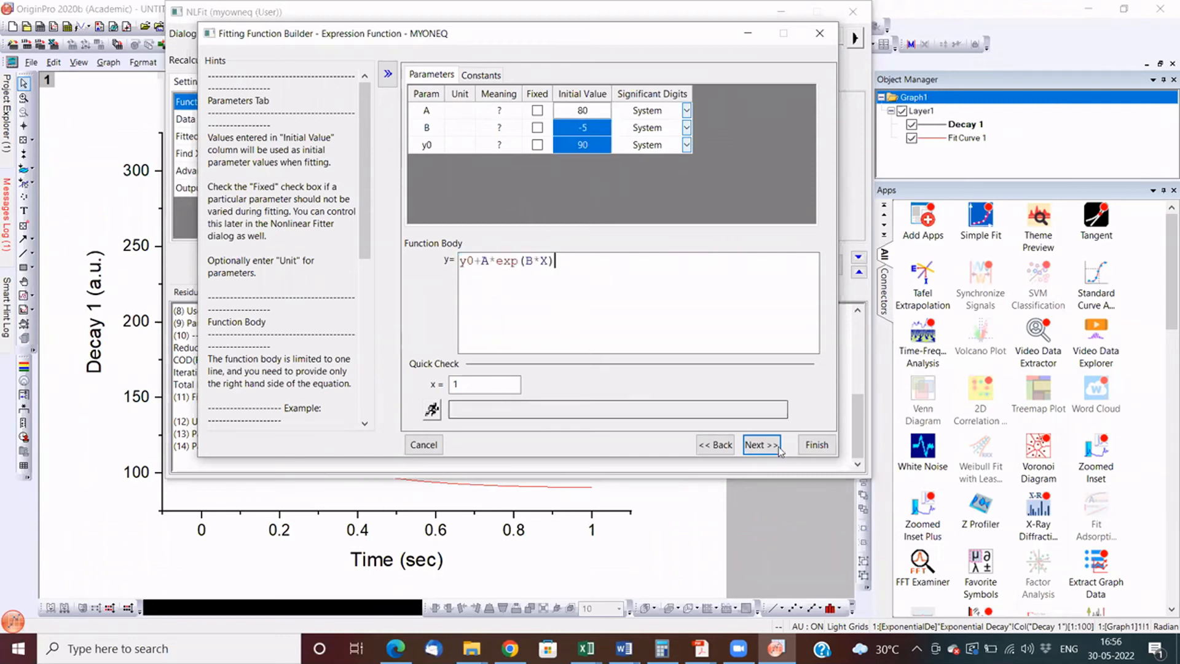
{"action": "left_click", "coordinate": [817, 445]}
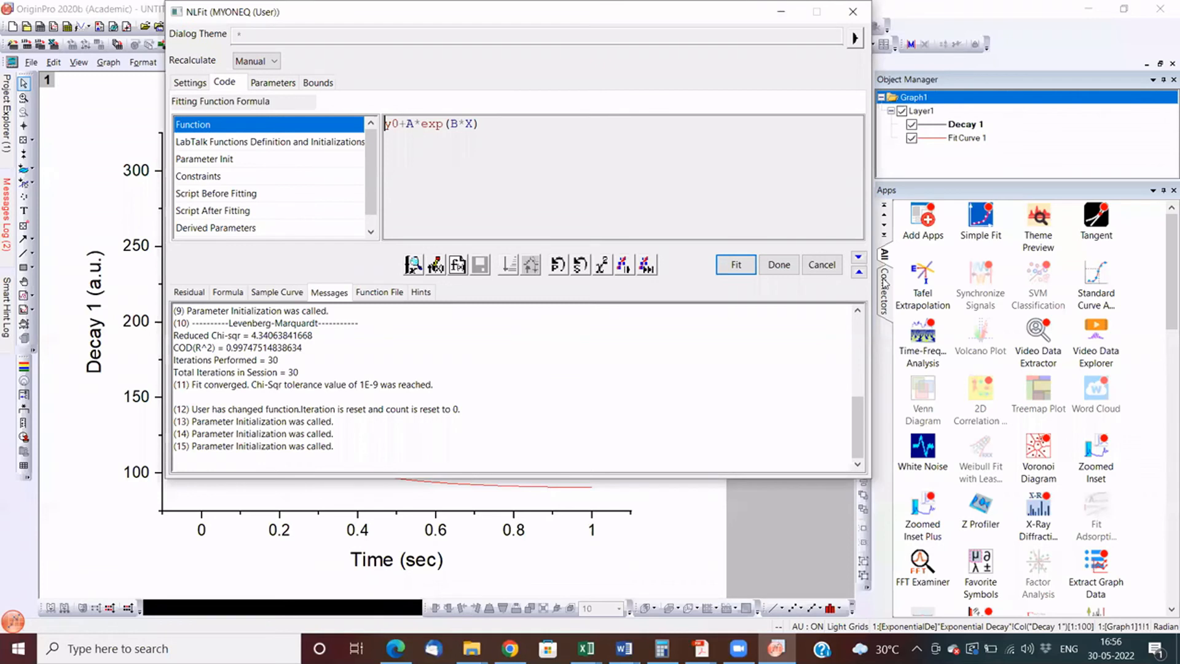
- Fit the decay data with MYONEQ until it converges, accept the result and switch to the report sheet
{"action": "left_click_drag", "start_coordinate": [553, 11], "coordinate": [1004, 35]}
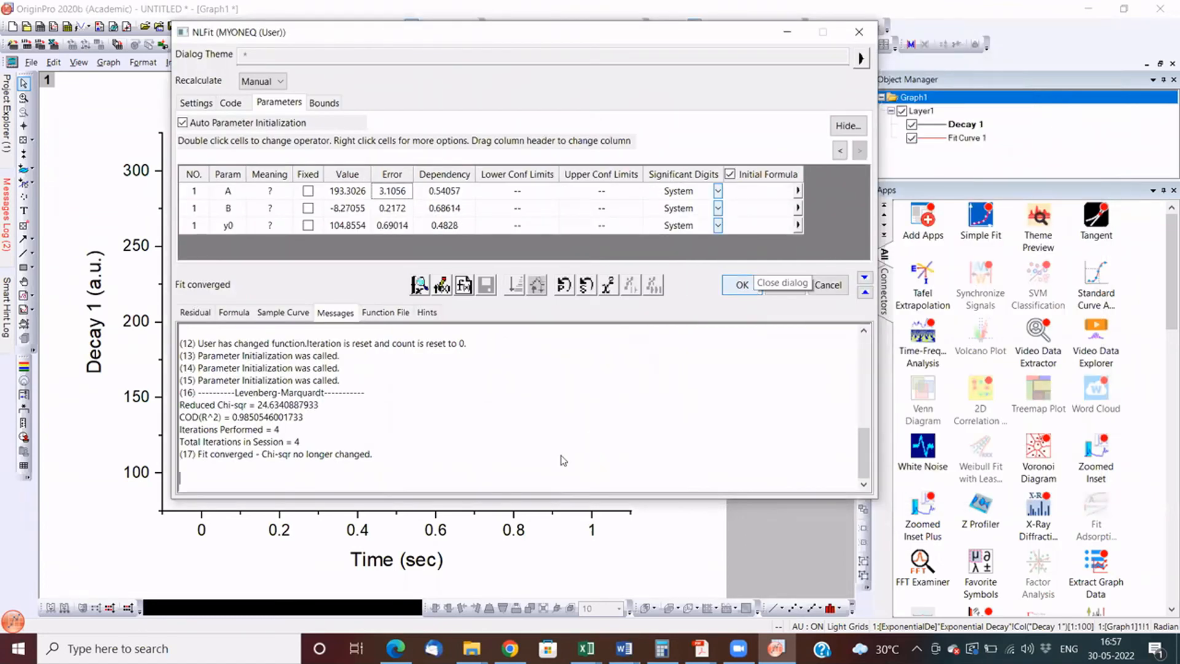
{"action": "left_click", "coordinate": [753, 290]}
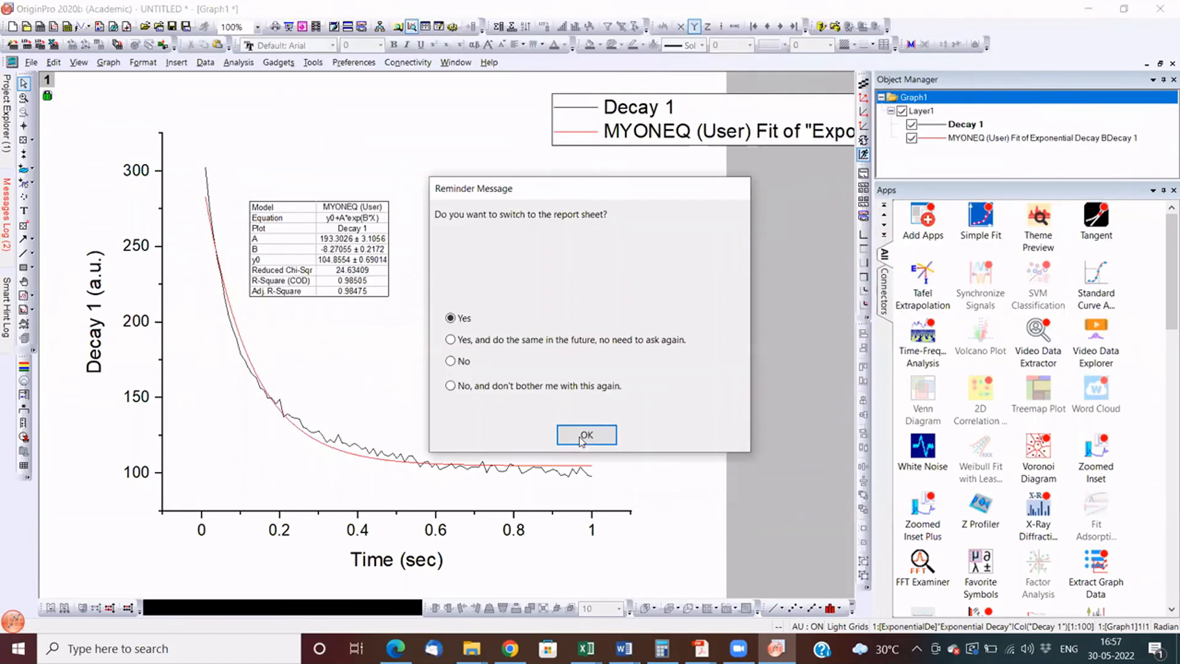
{"action": "key", "text": "Return"}
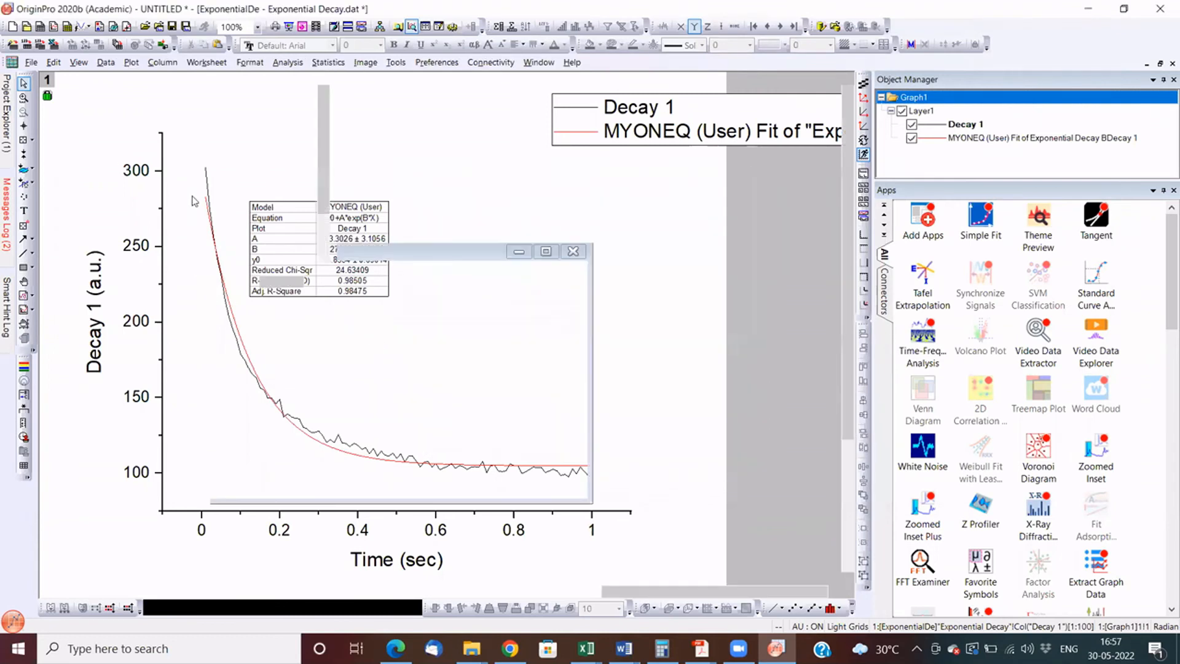
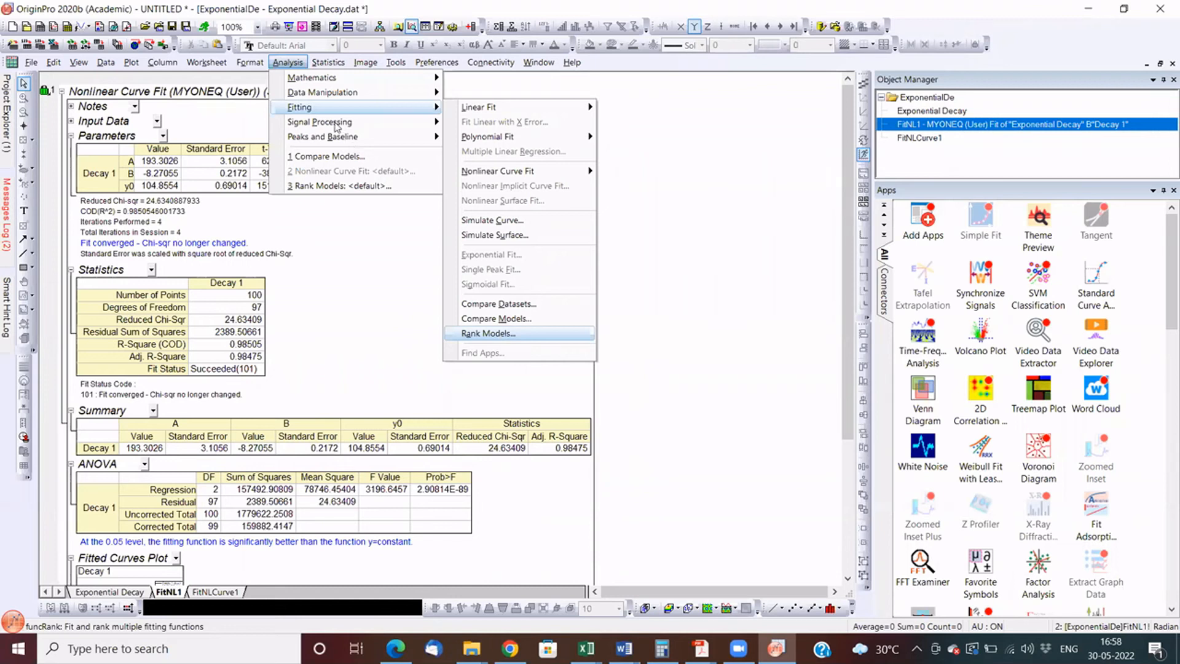
{"action": "mouse_move", "coordinate": [337, 128]}
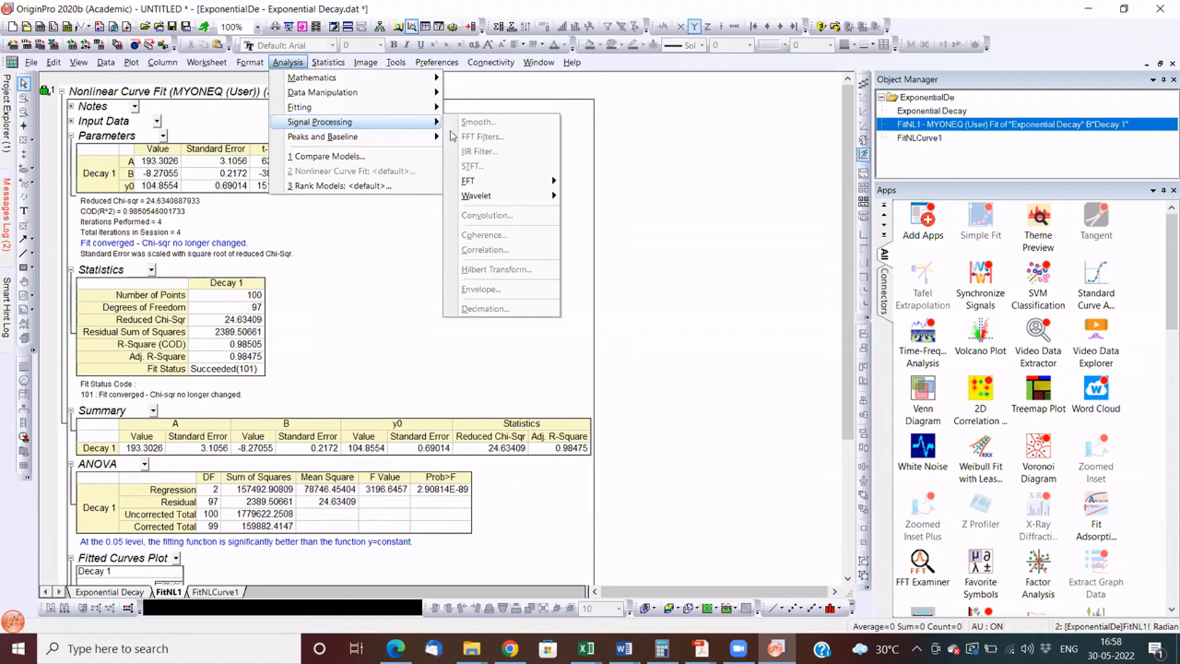
{"action": "mouse_move", "coordinate": [490, 159]}
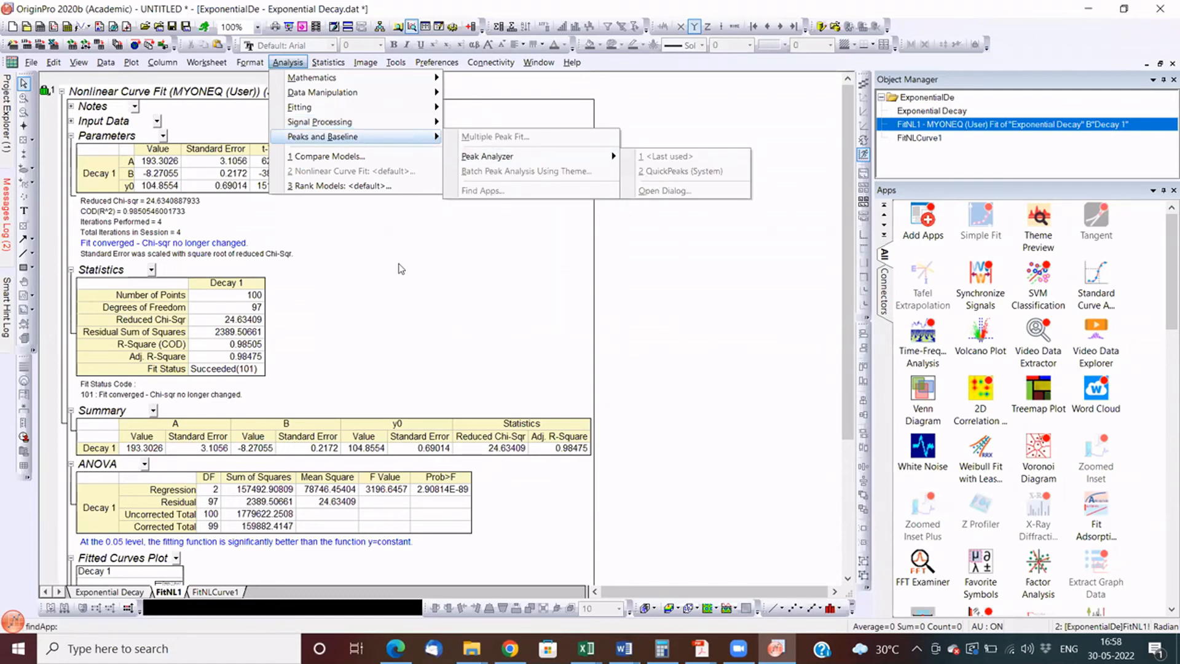
{"action": "left_click", "coordinate": [402, 269]}
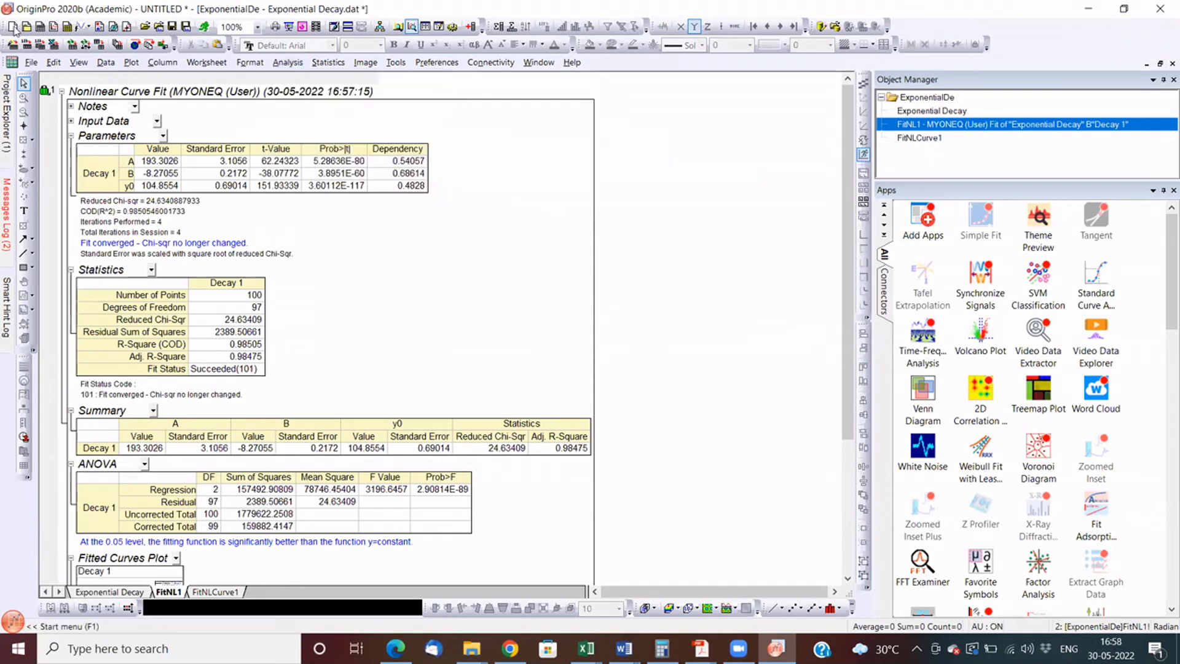
- Start a new project and import Positive & Negative Peaks.DAT from the Spectroscopy samples folder using the ASCII filter
{"action": "left_click", "coordinate": [13, 26]}
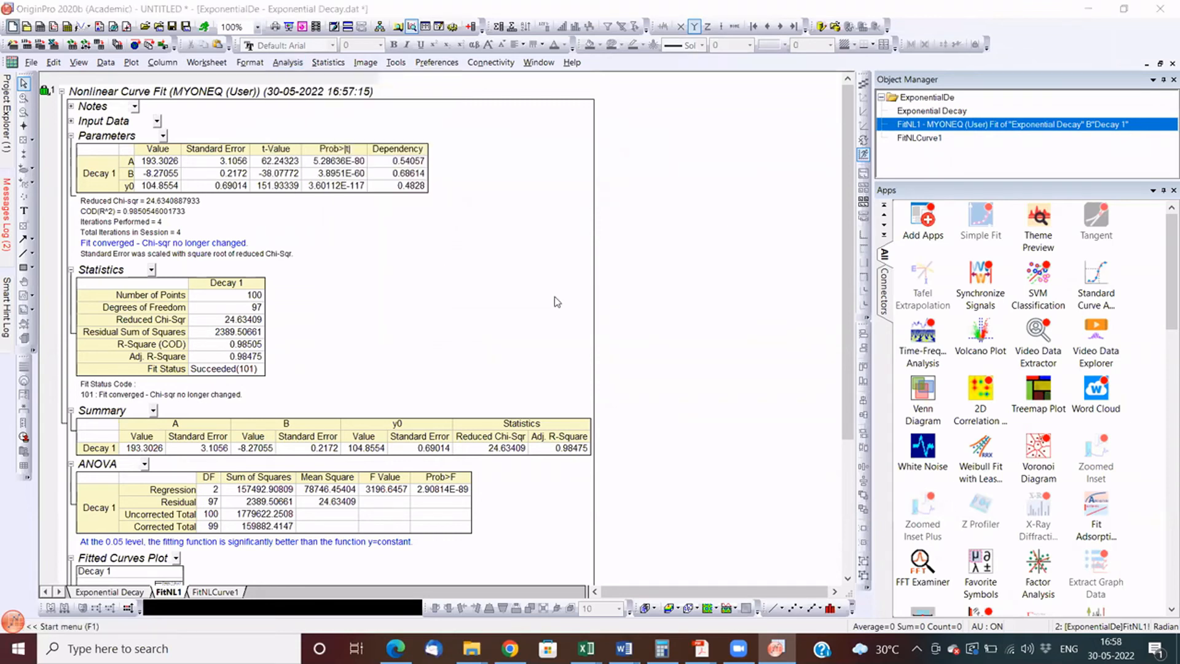
{"action": "left_click", "coordinate": [603, 360]}
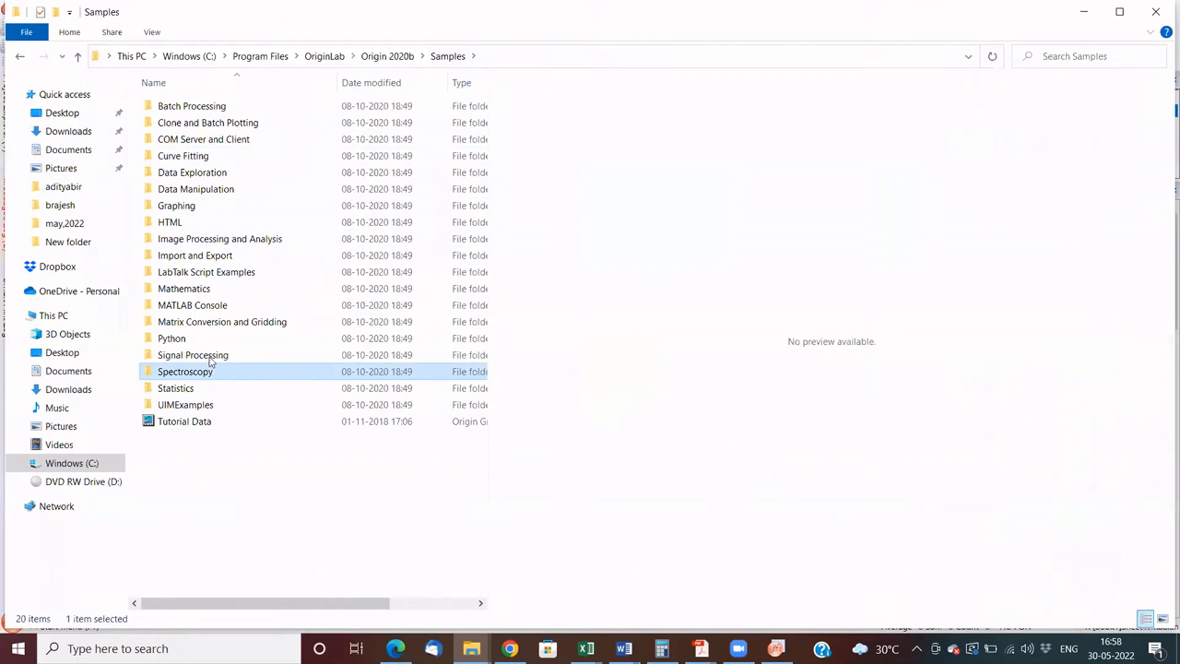
{"action": "double_click", "coordinate": [208, 371]}
{"action": "left_click_drag", "start_coordinate": [208, 356], "coordinate": [234, 262]}
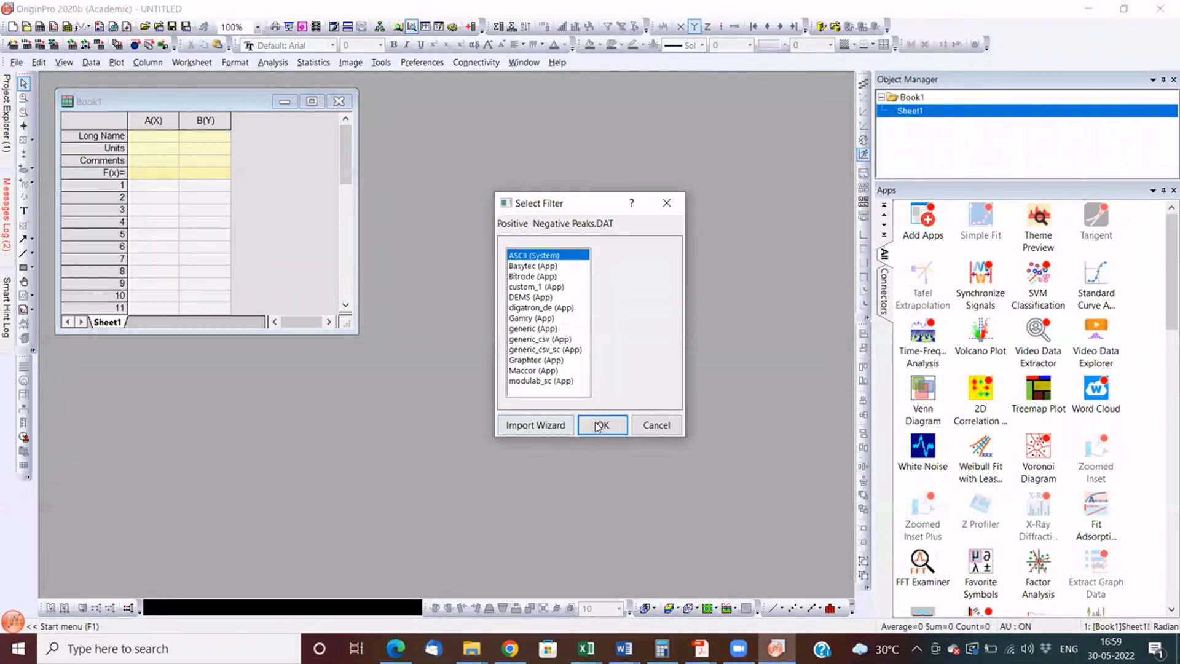
{"action": "left_click", "coordinate": [600, 425]}
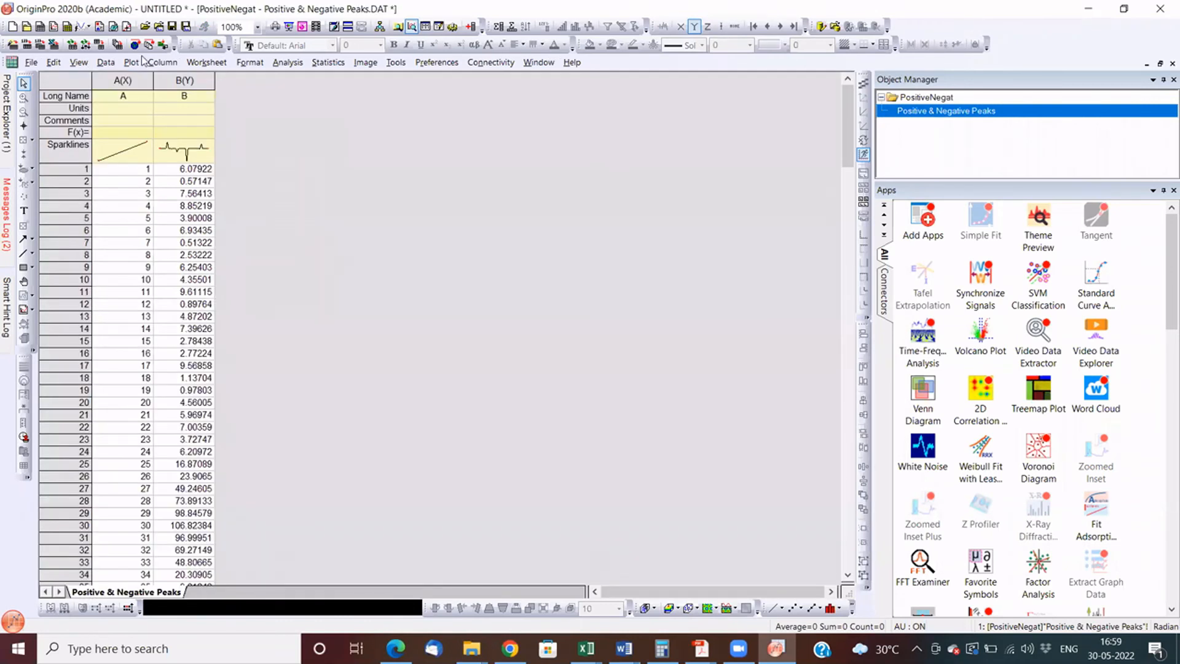
- Plot column B of the Positive & Negative Peaks worksheet as a line graph
{"action": "left_click", "coordinate": [184, 81]}
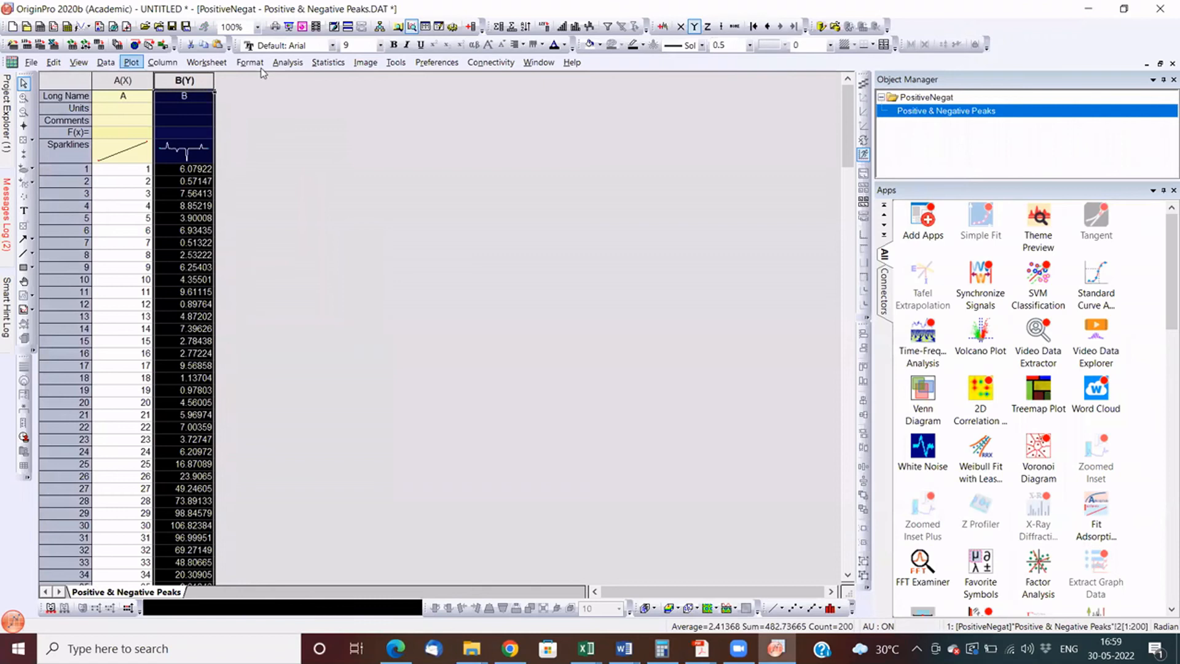
{"action": "left_click", "coordinate": [131, 62]}
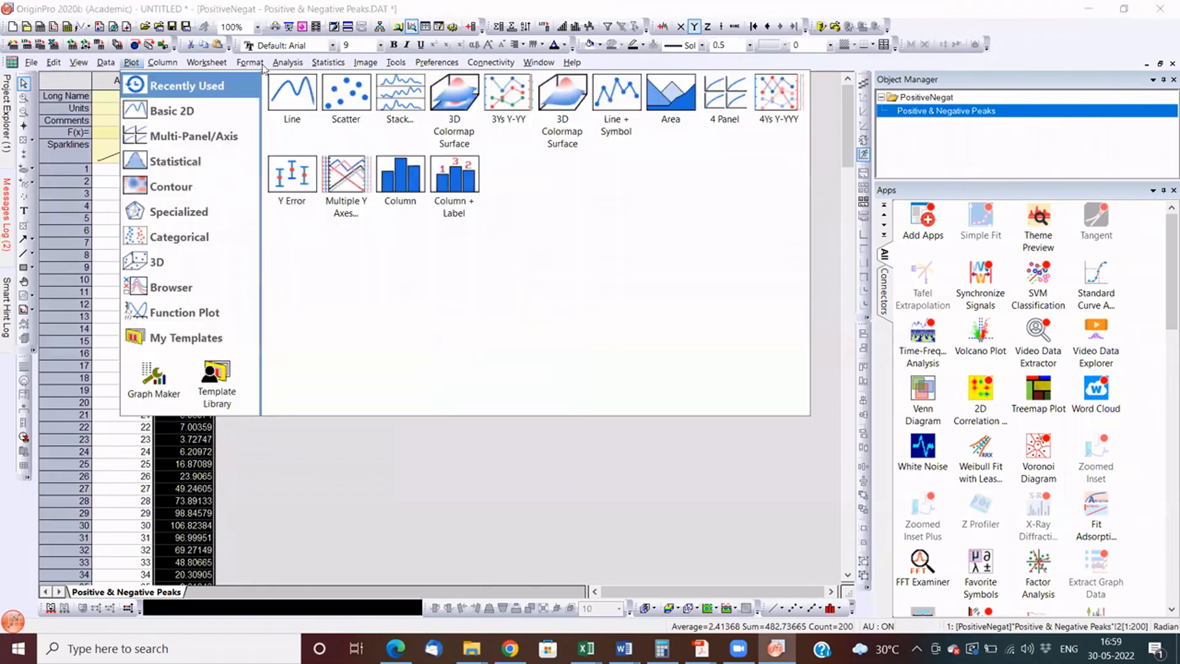
{"action": "left_click", "coordinate": [345, 108]}
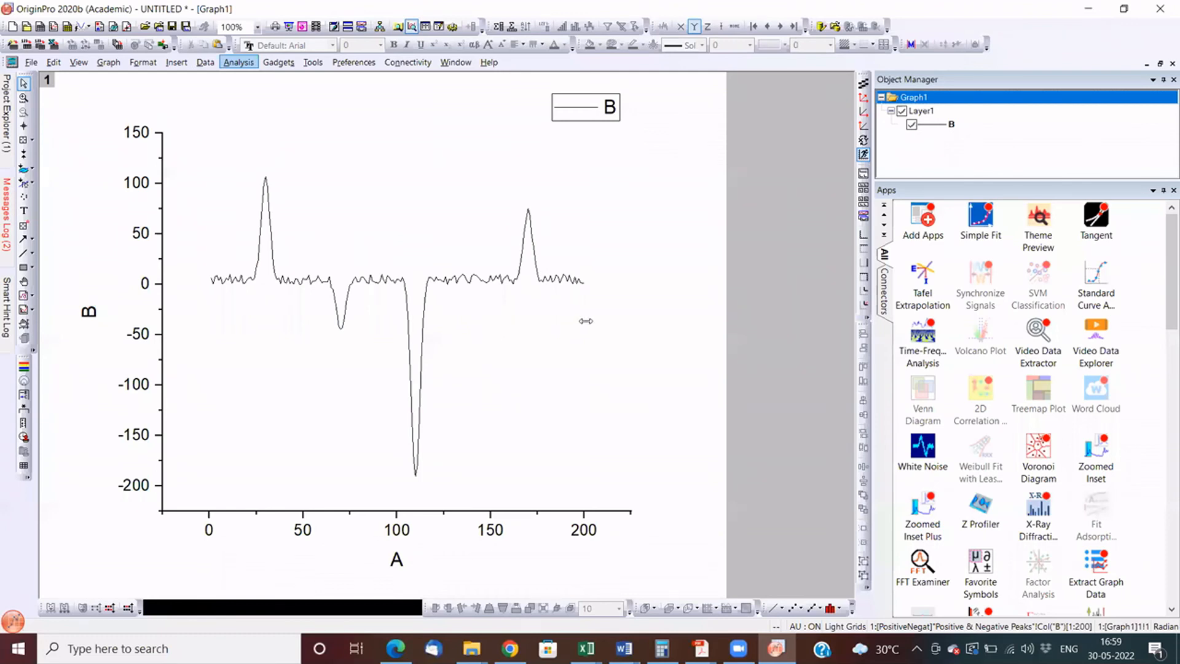
- Detect peaks in both directions with the Quick Peaks gadget using Local Maximum, and remove the gadget from the graph
{"action": "left_click", "coordinate": [257, 326]}
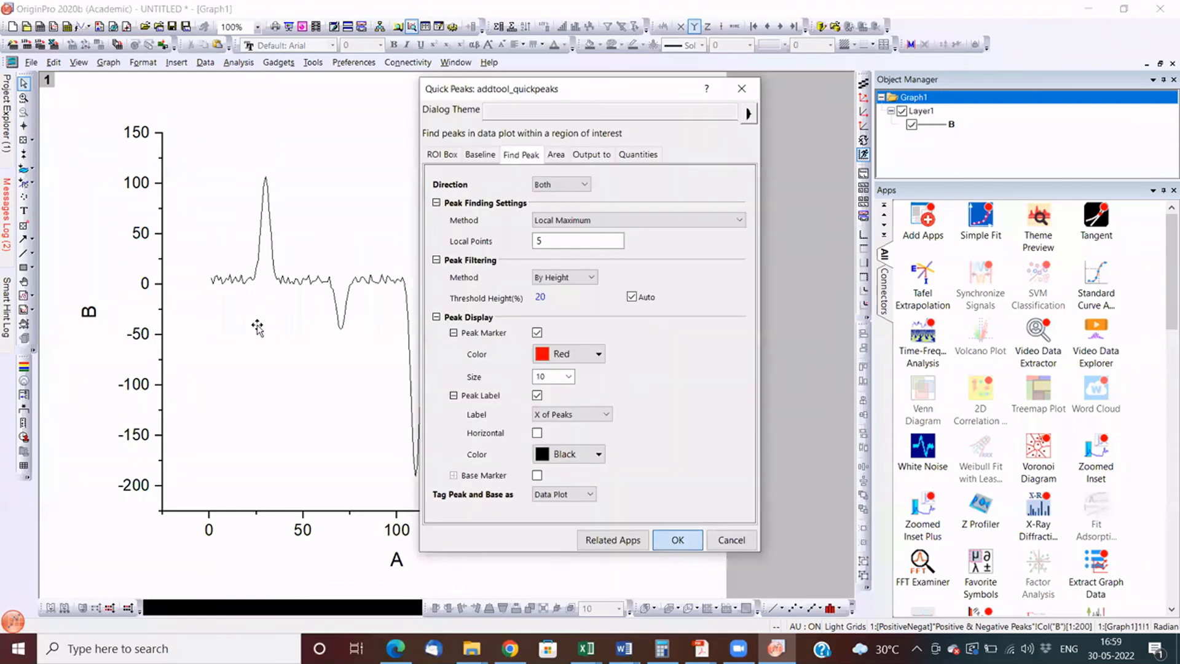
{"action": "key", "text": "Return"}
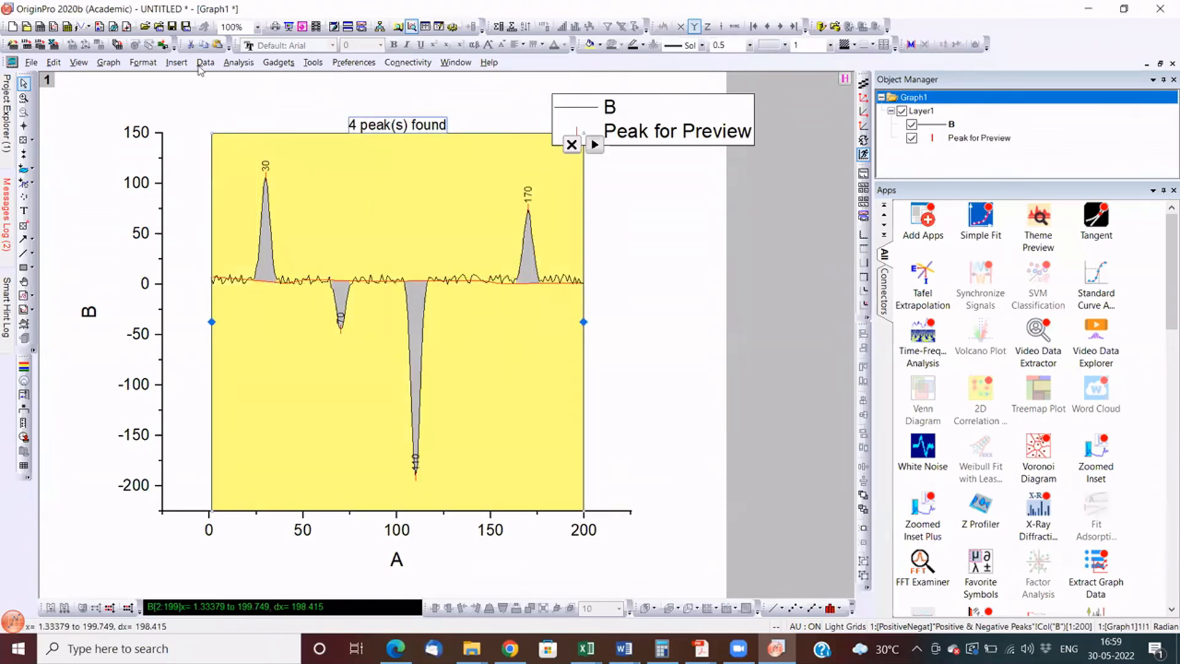
{"action": "key", "text": "Delete"}
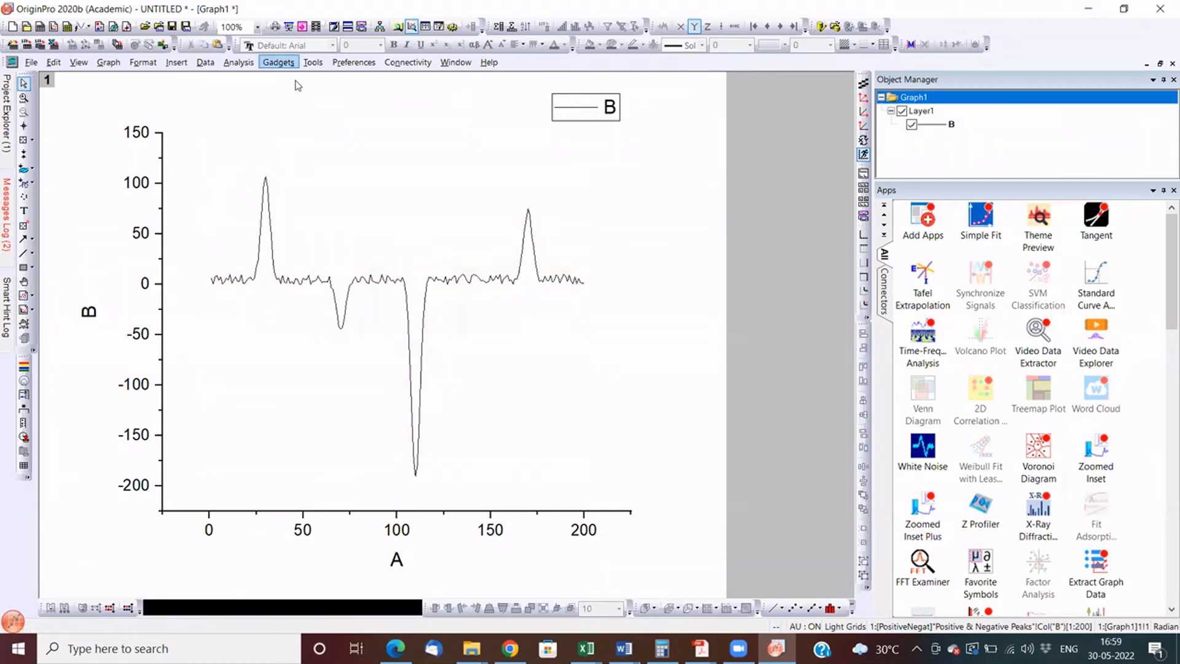
- Add a linear Quick Fit gadget and narrow its region to about X 23 to 39, around the first positive peak
{"action": "left_click", "coordinate": [278, 62]}
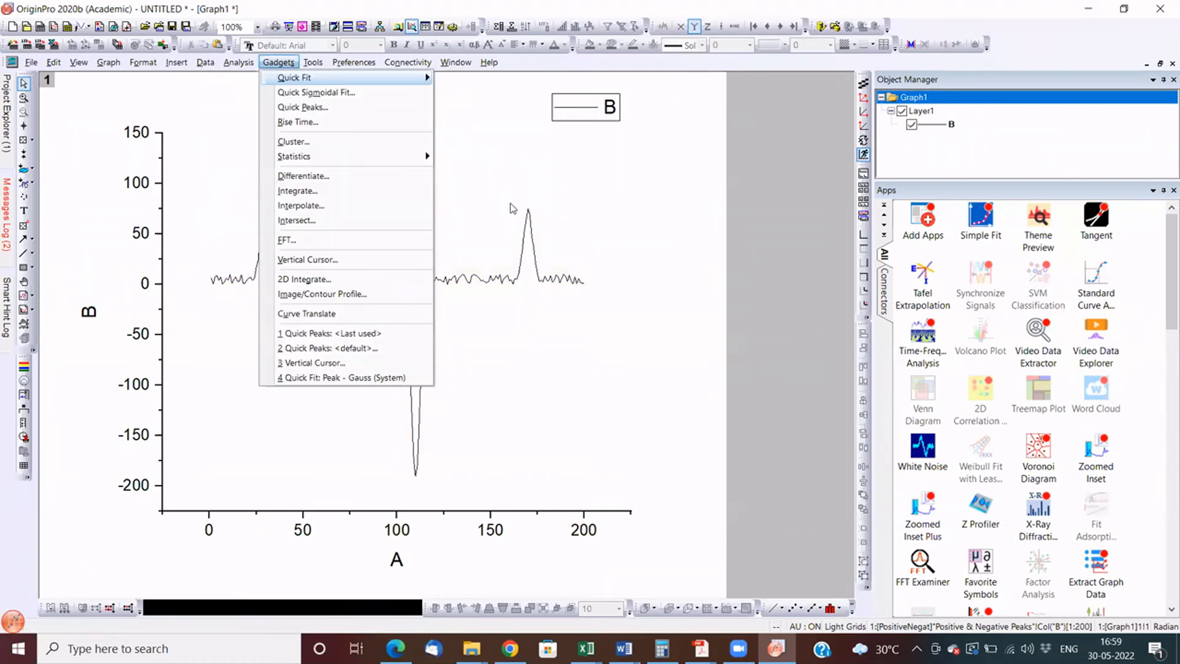
{"action": "left_click", "coordinate": [308, 259]}
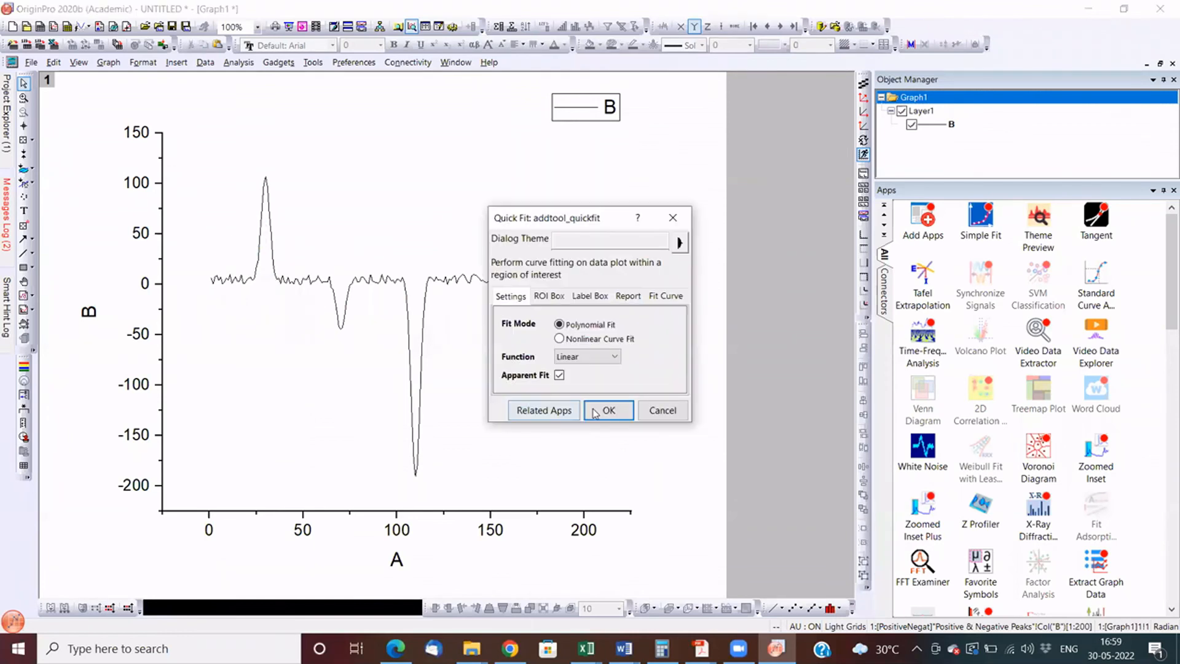
{"action": "left_click", "coordinate": [595, 411]}
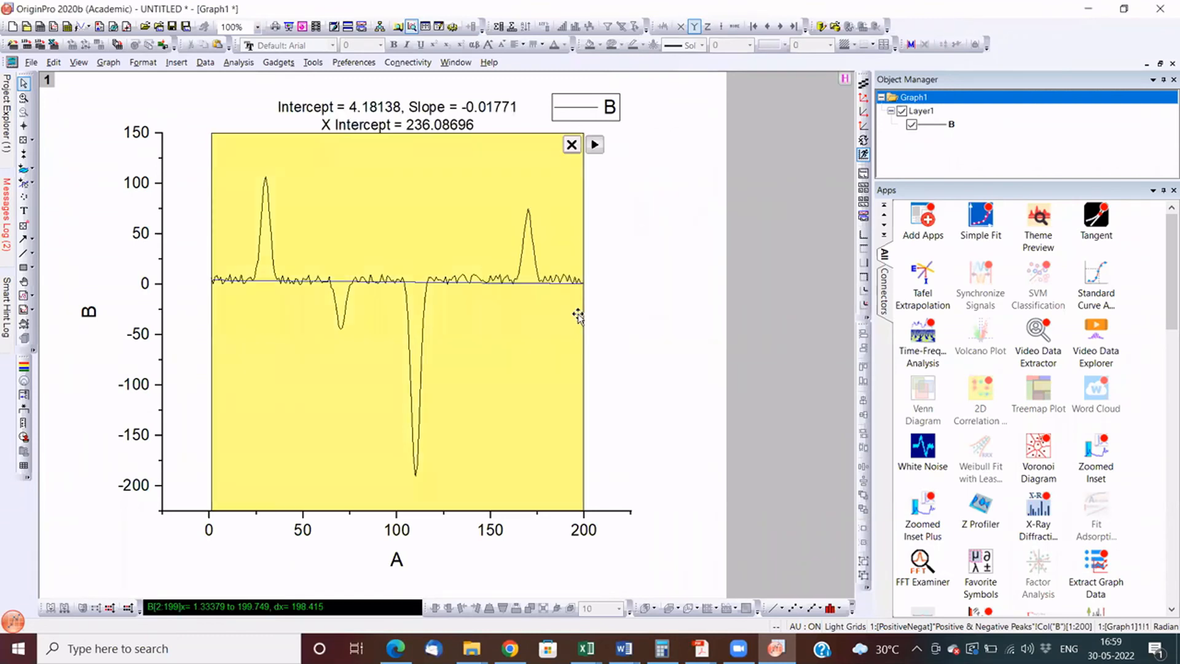
{"action": "left_click_drag", "start_coordinate": [583, 321], "coordinate": [282, 319]}
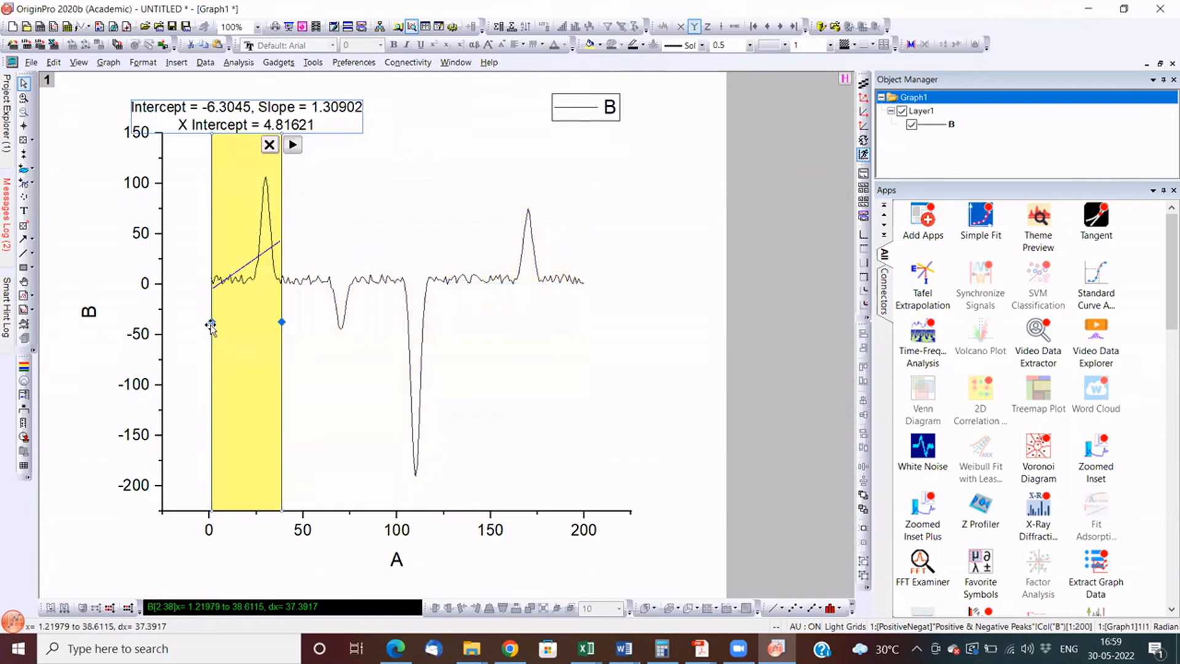
{"action": "left_click_drag", "start_coordinate": [211, 322], "coordinate": [253, 317]}
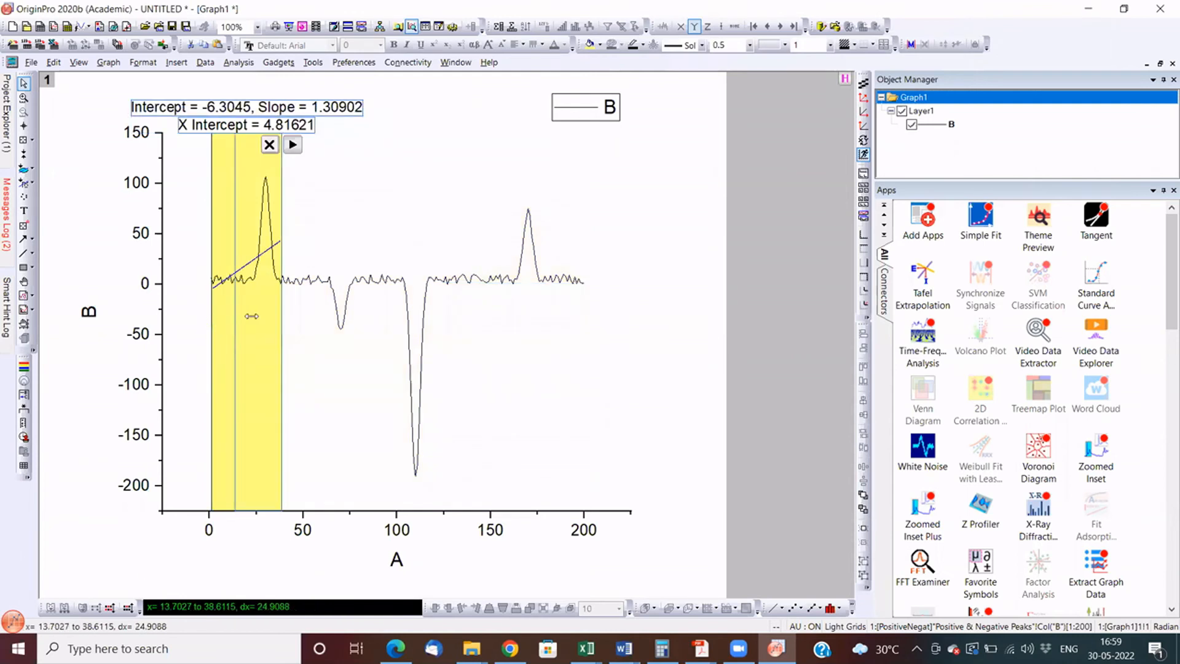
- Examine the Quick Fit preferences, including the Fit Curve settings
{"action": "left_click", "coordinate": [294, 146]}
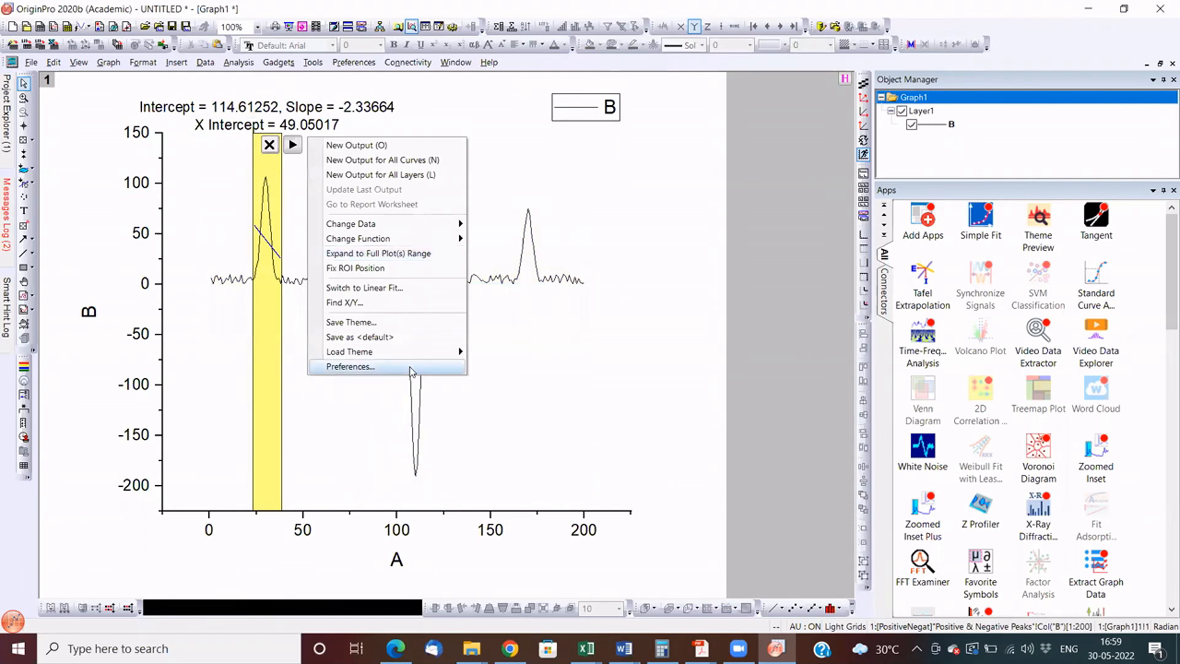
{"action": "left_click", "coordinate": [410, 368]}
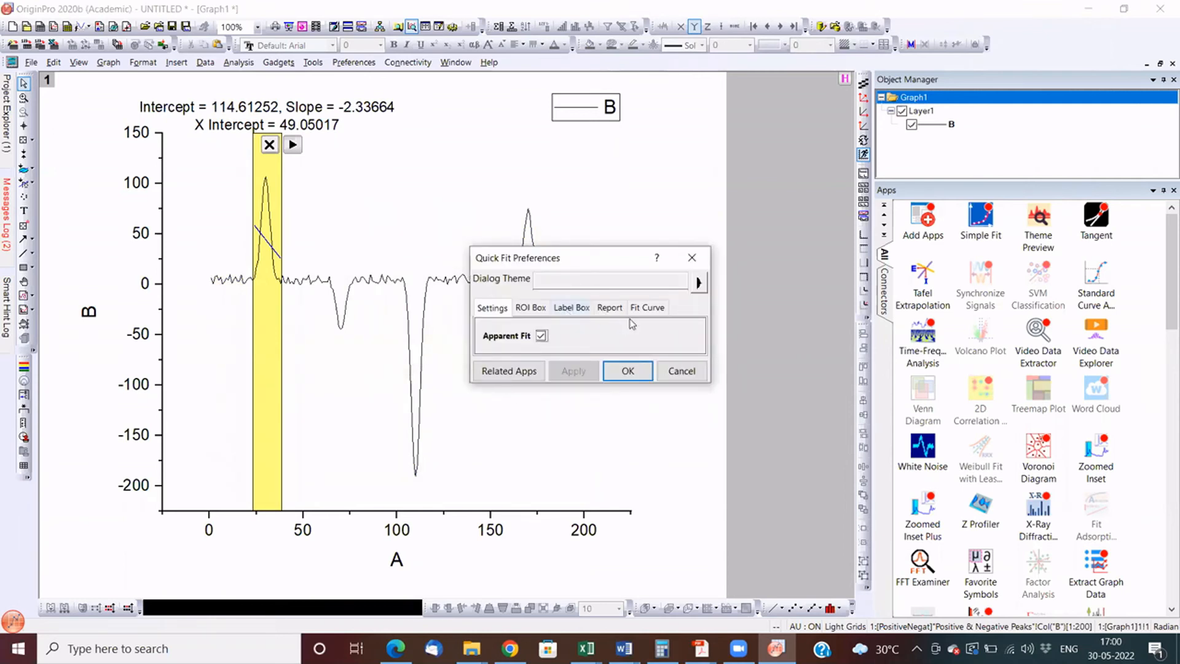
{"action": "left_click", "coordinate": [646, 313]}
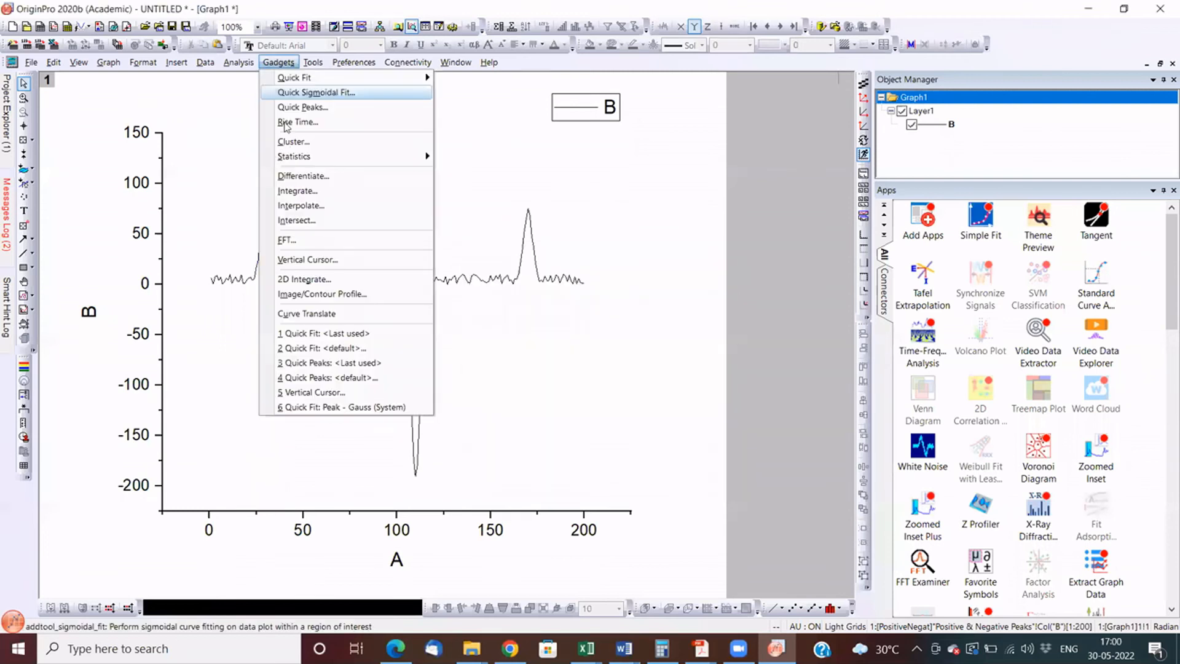
- Fit the first positive peak with the Gauss peak function and move the parameter label beside the peak
{"action": "mouse_move", "coordinate": [283, 76]}
{"action": "left_click", "coordinate": [492, 138]}
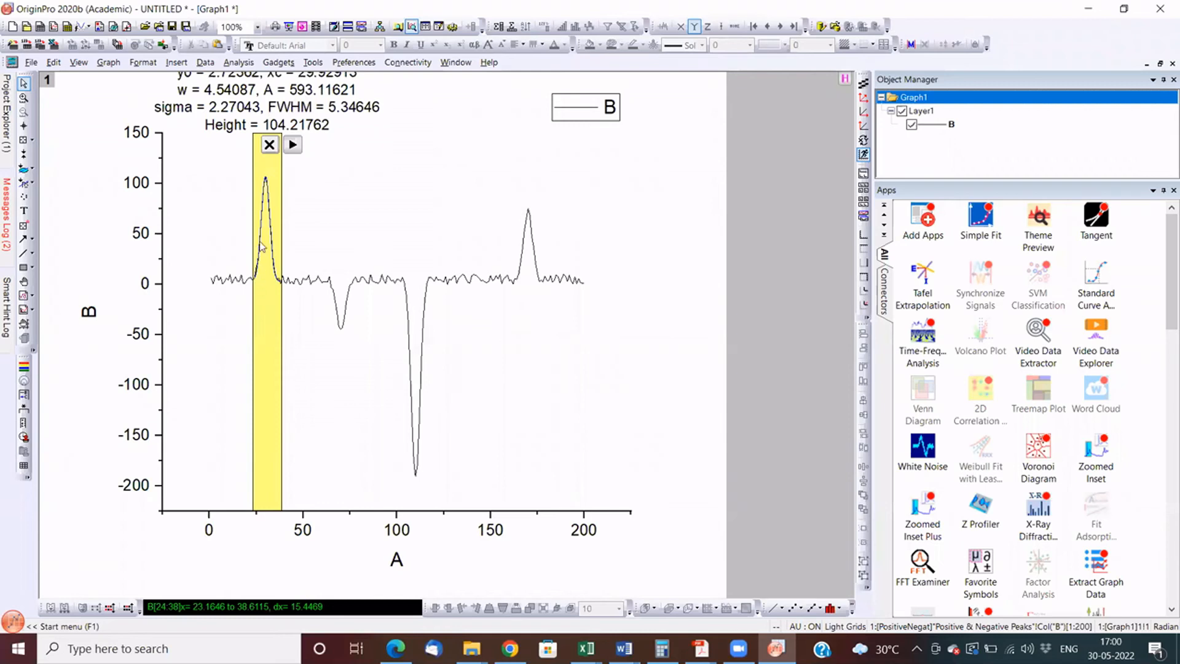
{"action": "left_click", "coordinate": [265, 179]}
{"action": "left_click_drag", "start_coordinate": [196, 109], "coordinate": [332, 206]}
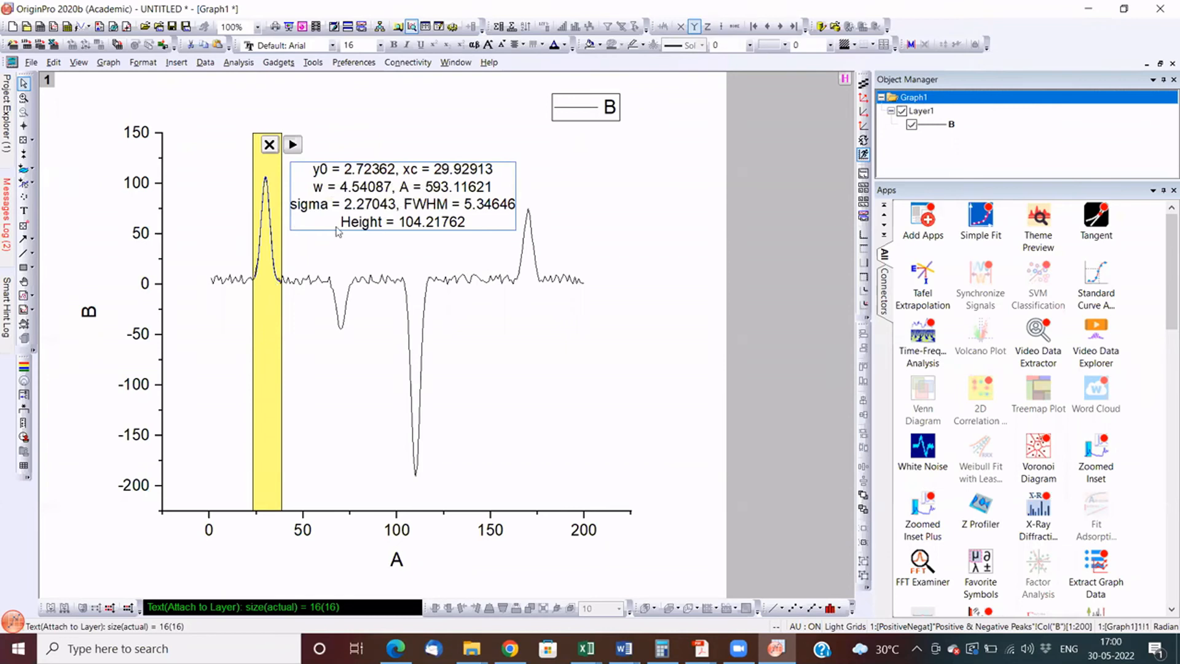
- Shift the fit region onto the negative peak near X 110, move it to the one near X 70, and remove the gadget
{"action": "left_click", "coordinate": [414, 301]}
{"action": "key", "text": "Left"}
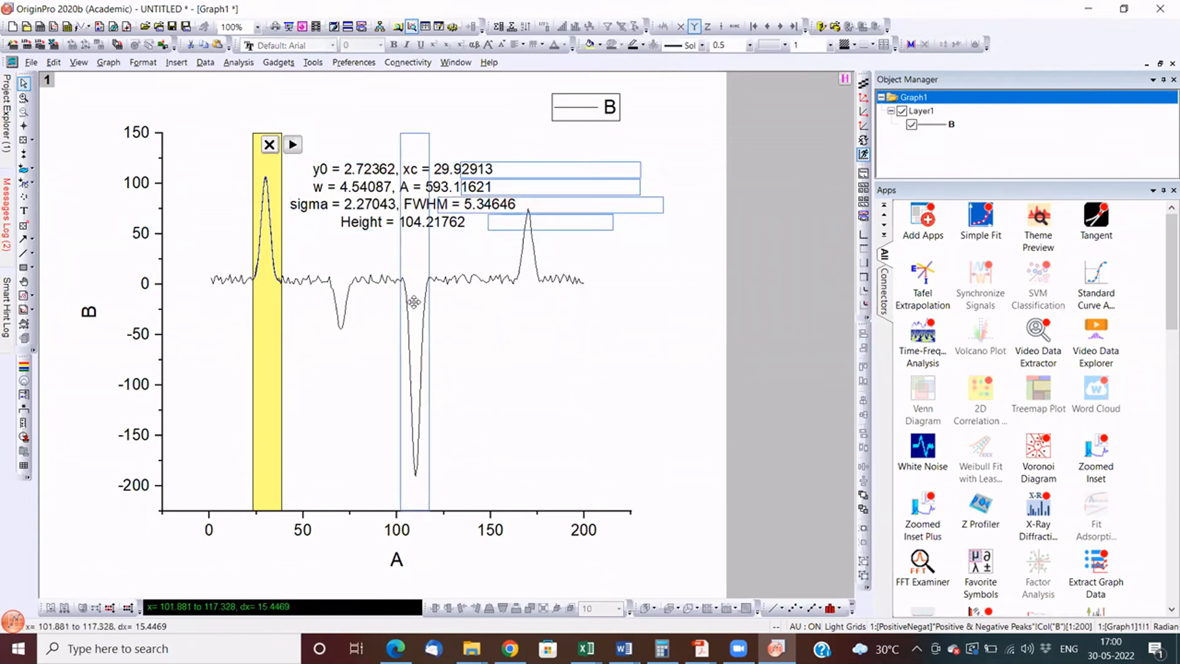
{"action": "left_click_drag", "start_coordinate": [413, 302], "coordinate": [413, 302]}
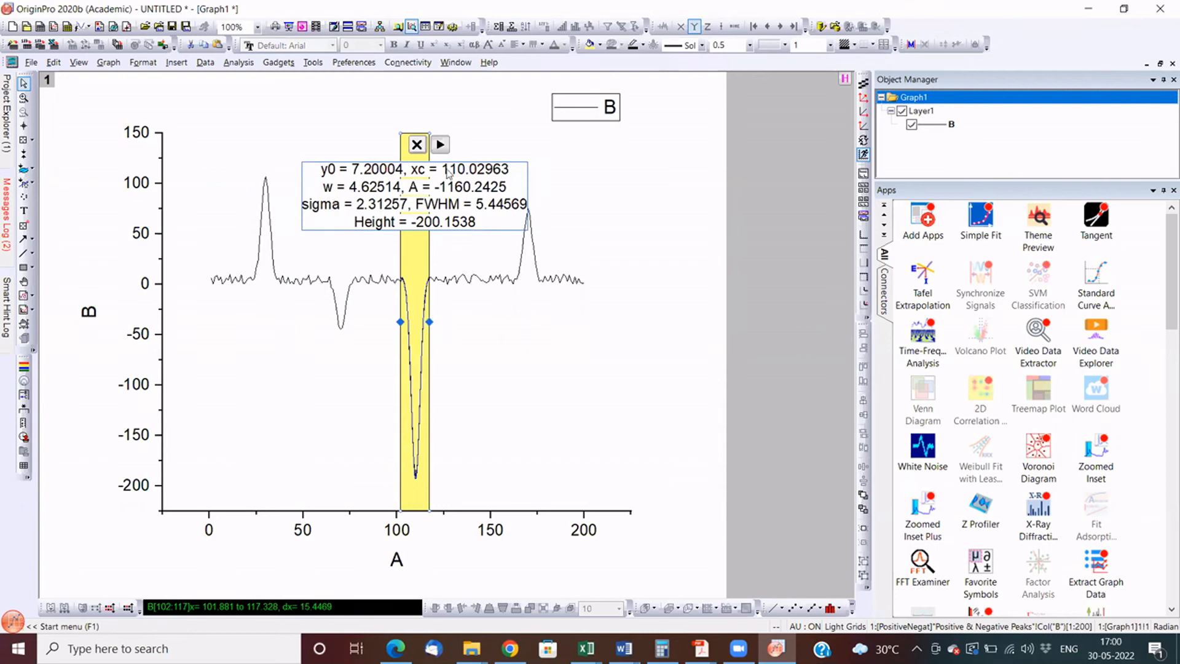
{"action": "left_click_drag", "start_coordinate": [418, 314], "coordinate": [346, 316]}
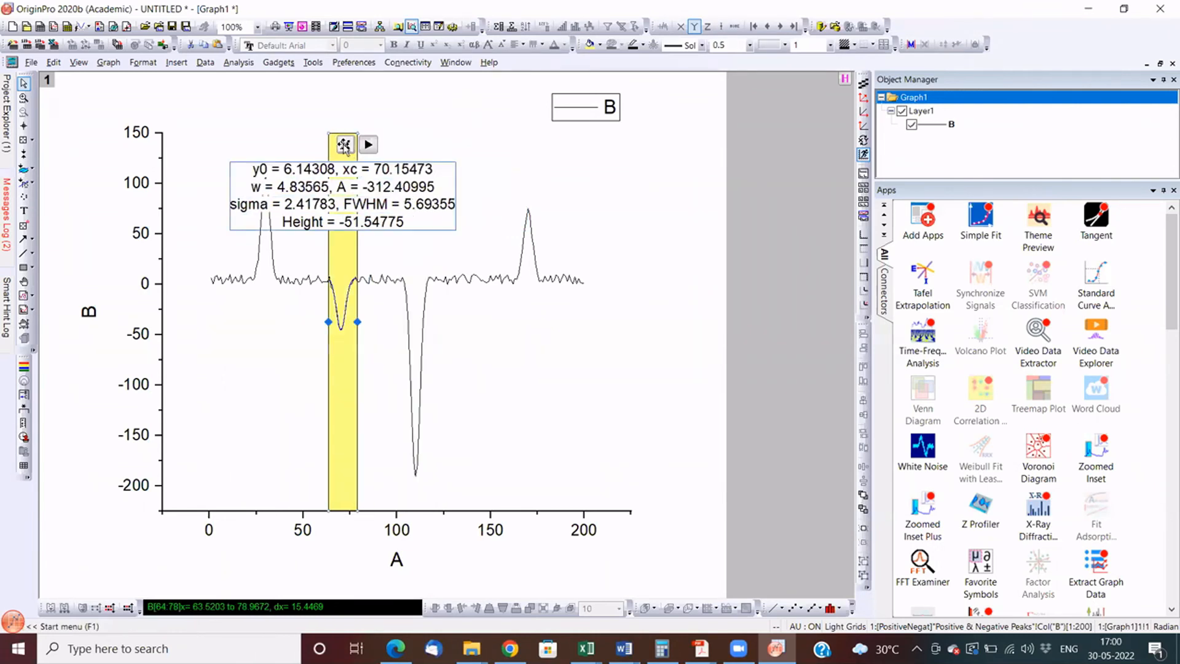
{"action": "left_click", "coordinate": [344, 145]}
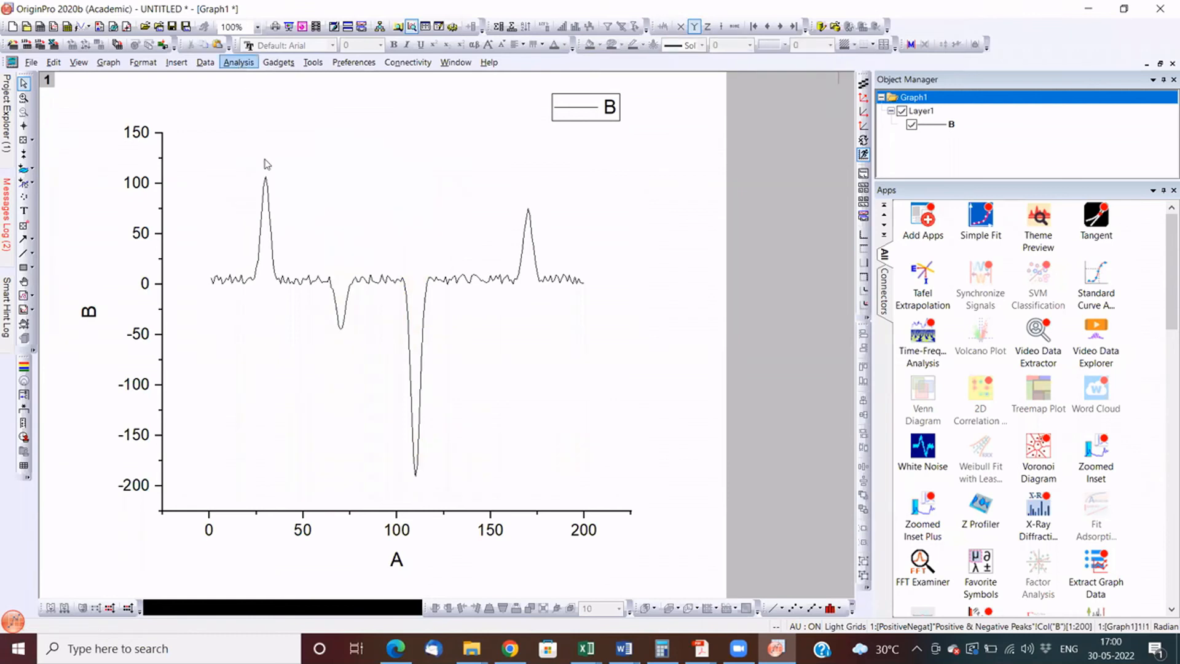
- Open the Peak Analyzer for the plotted curve, set its goal to Fit Peaks (Pro) and proceed to the baseline mode
{"action": "left_click", "coordinate": [239, 62]}
{"action": "mouse_move", "coordinate": [314, 153]}
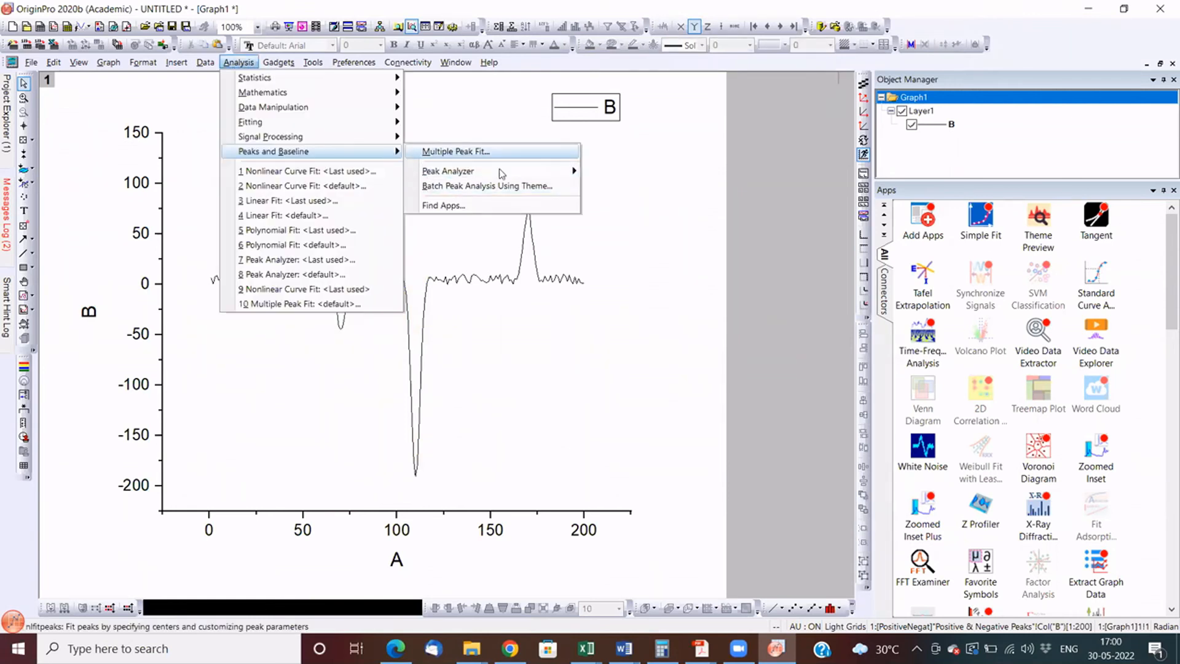
{"action": "mouse_move", "coordinate": [500, 168]}
{"action": "left_click", "coordinate": [648, 207]}
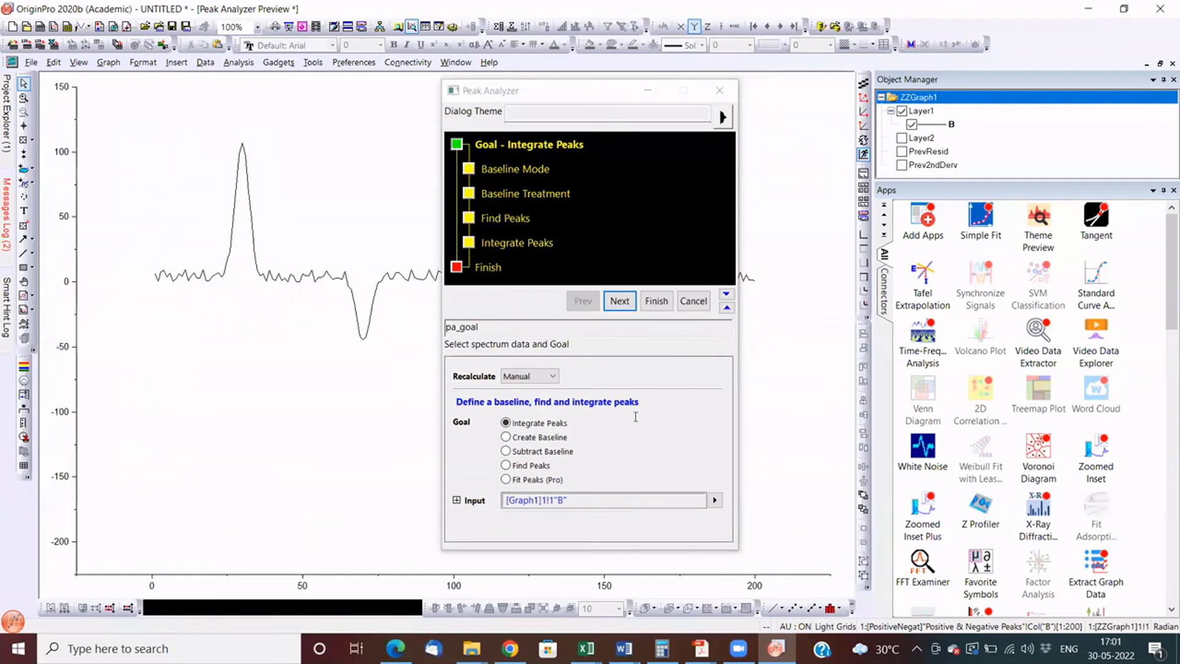
{"action": "left_click", "coordinate": [615, 300]}
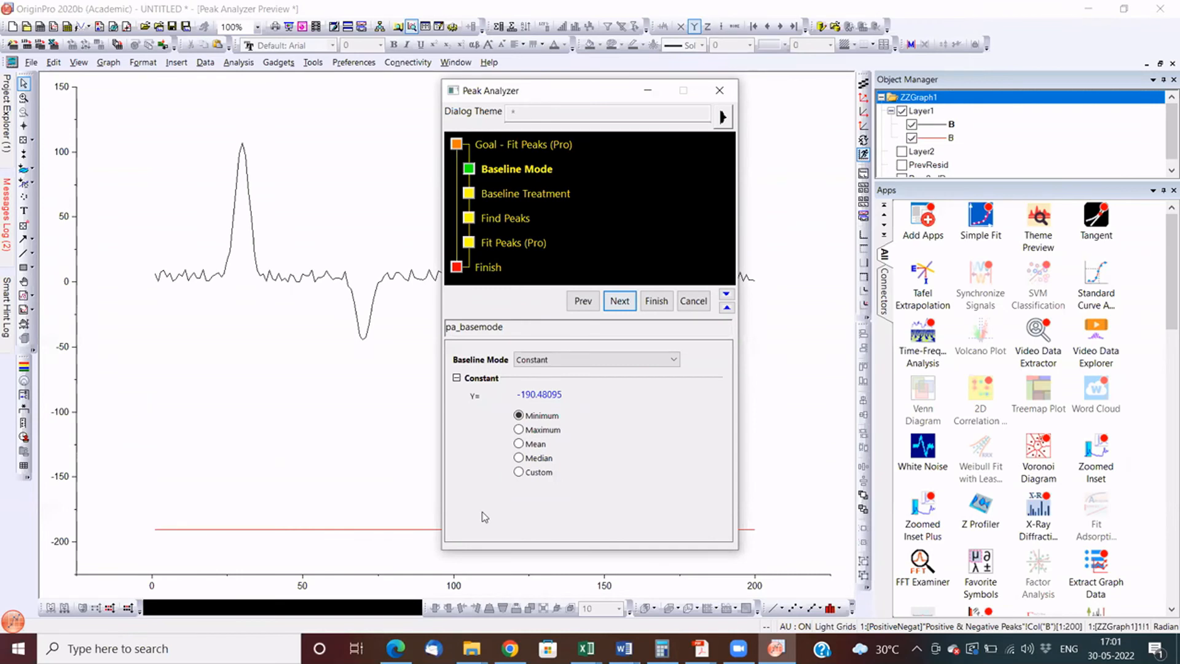
- Set the baseline mode to User Defined with 2nd Derivative (zeroes) anchor points and proceed to creating the baseline
{"action": "left_click", "coordinate": [576, 359]}
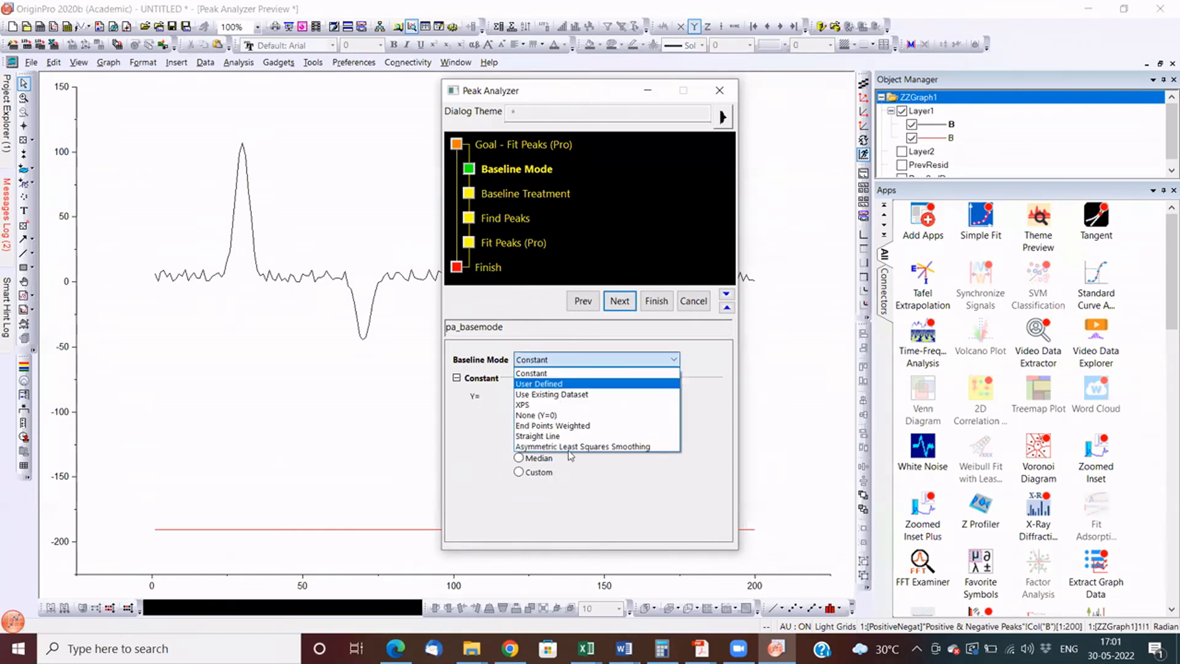
{"action": "left_click", "coordinate": [560, 384]}
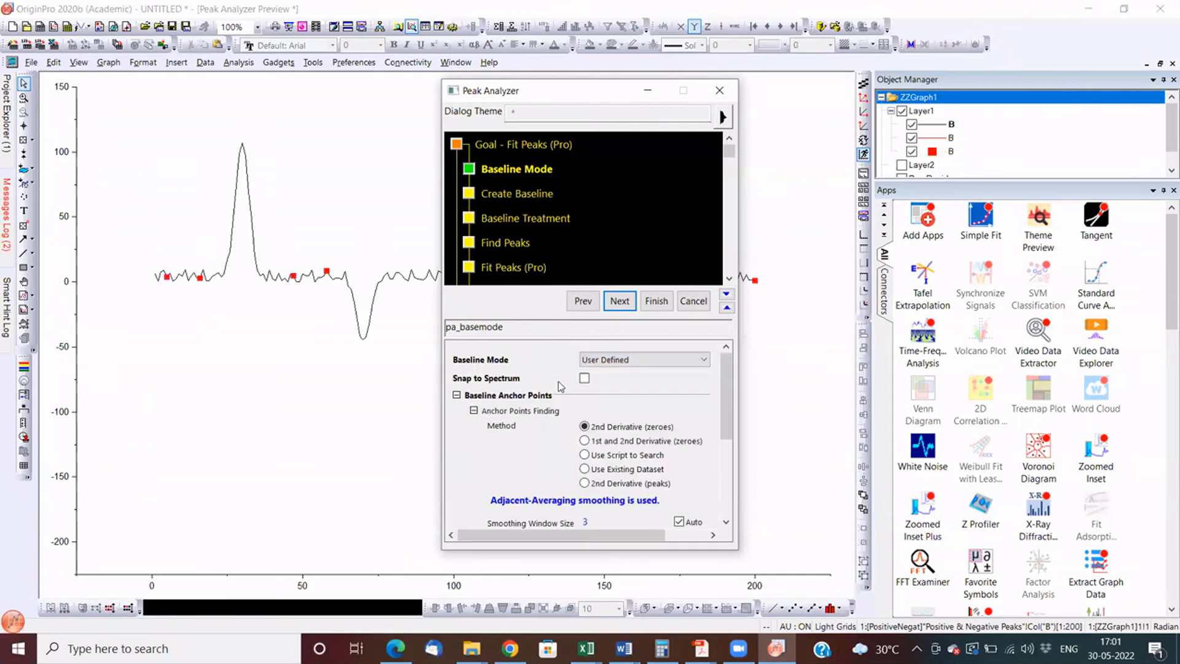
{"action": "left_click", "coordinate": [620, 302]}
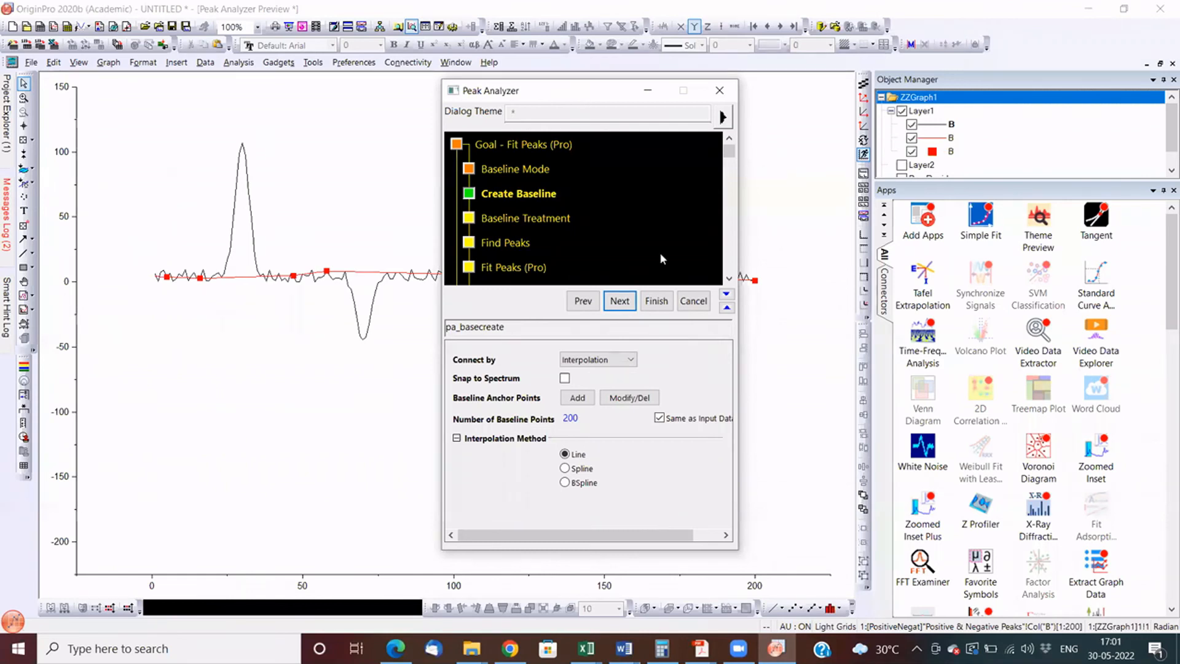
- Accept the line-interpolated baseline, proceed through baseline treatment and find the peaks automatically
{"action": "left_click", "coordinate": [620, 301]}
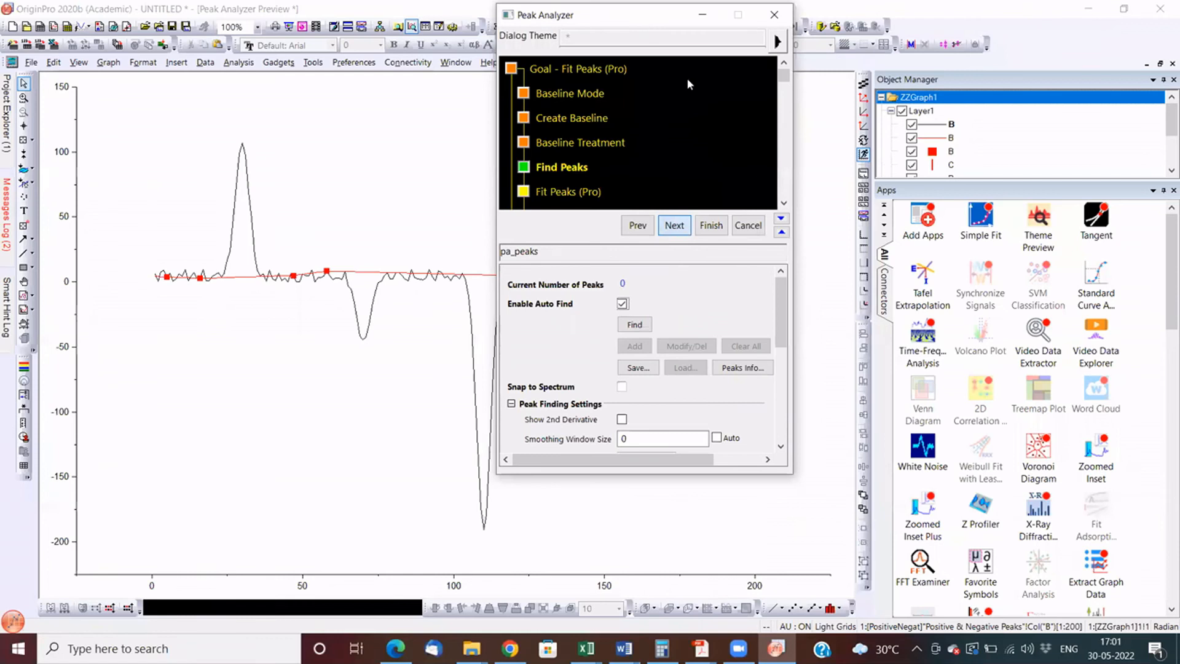
{"action": "left_click", "coordinate": [634, 324]}
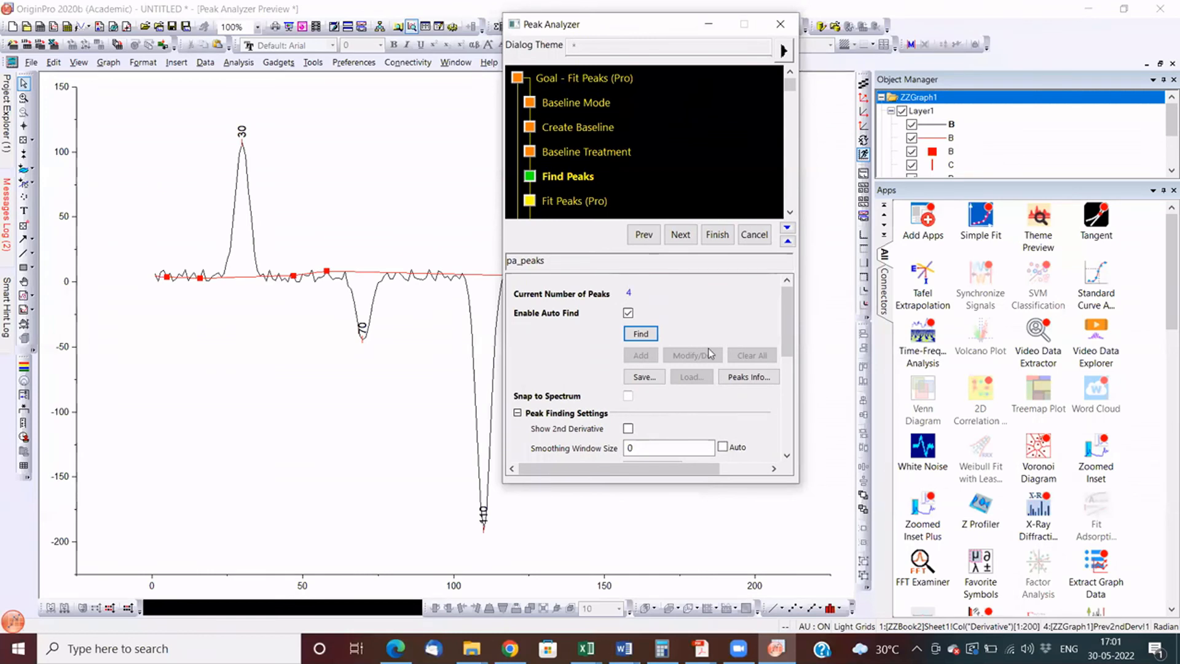
- Proceed to Fit Peaks (Pro), open the fit control with Gaussian as the peak function and view the function's sample curve
{"action": "left_click", "coordinate": [618, 253]}
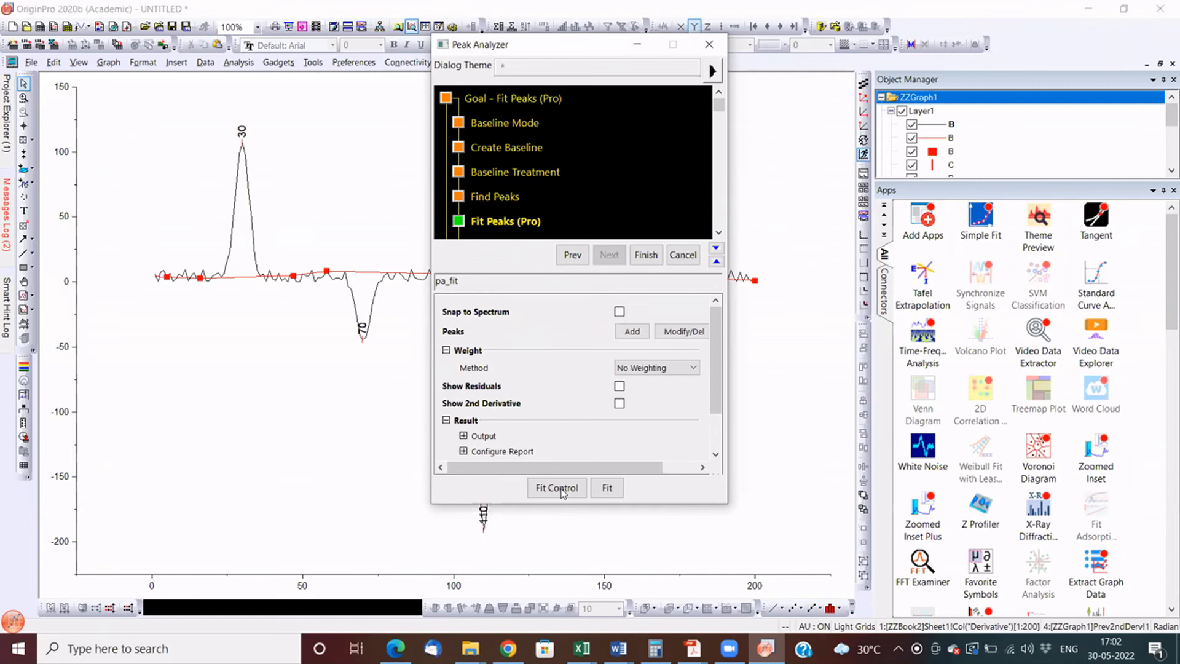
{"action": "left_click", "coordinate": [560, 490]}
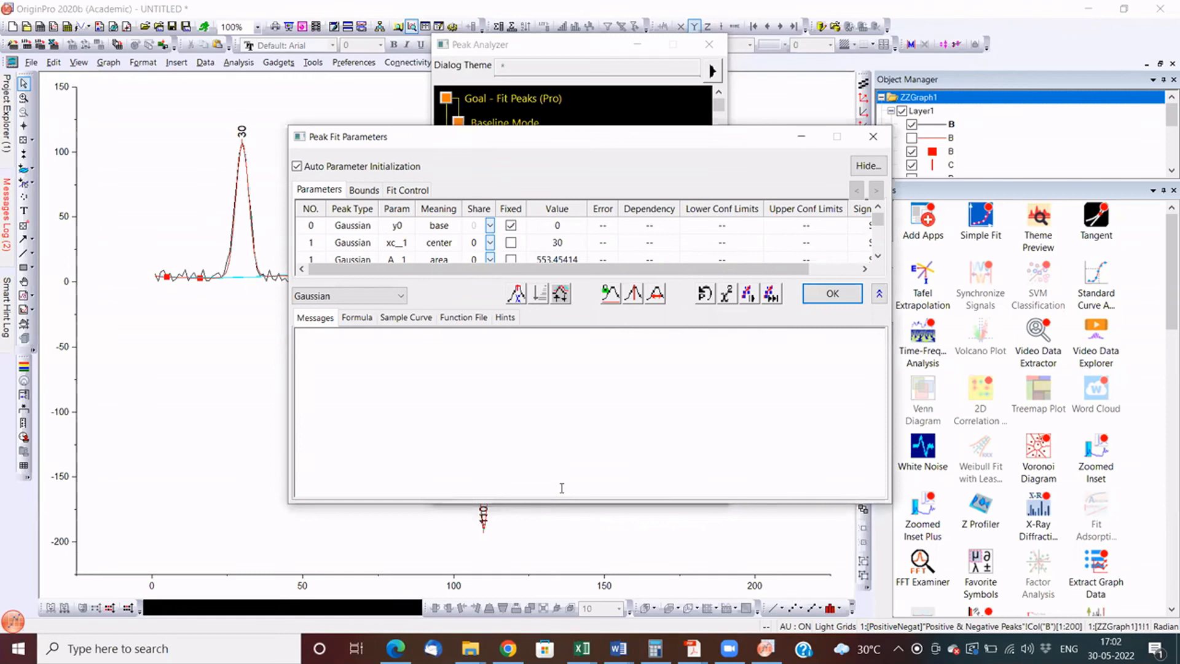
{"action": "left_click", "coordinate": [363, 301]}
{"action": "left_click", "coordinate": [363, 319]}
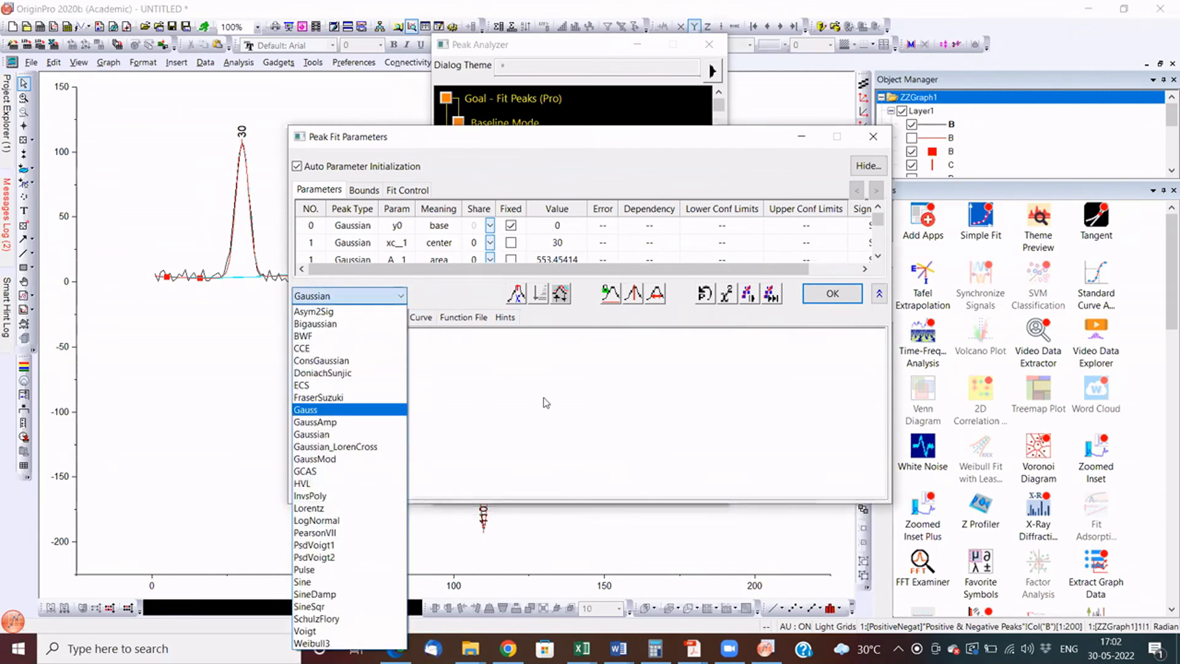
{"action": "left_click", "coordinate": [364, 297]}
{"action": "left_click", "coordinate": [361, 317]}
{"action": "left_click", "coordinate": [409, 321]}
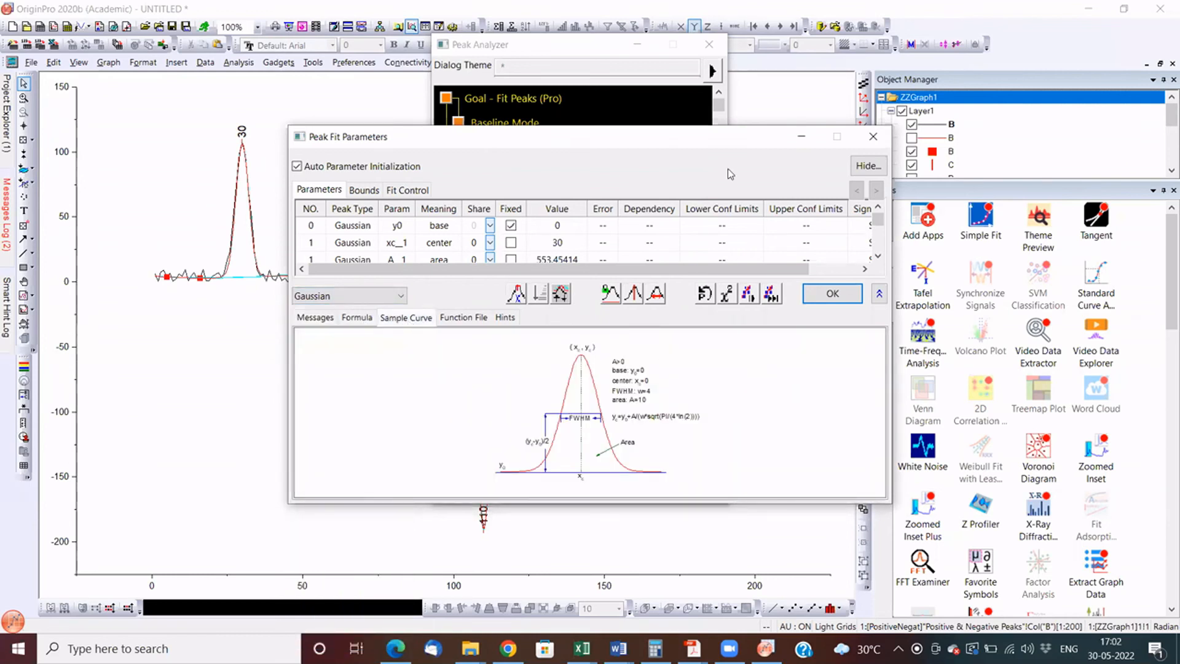
- Fit the peaks until converged, finish the peak analysis and switch to the report sheet
{"action": "left_click_drag", "start_coordinate": [621, 141], "coordinate": [758, 49]}
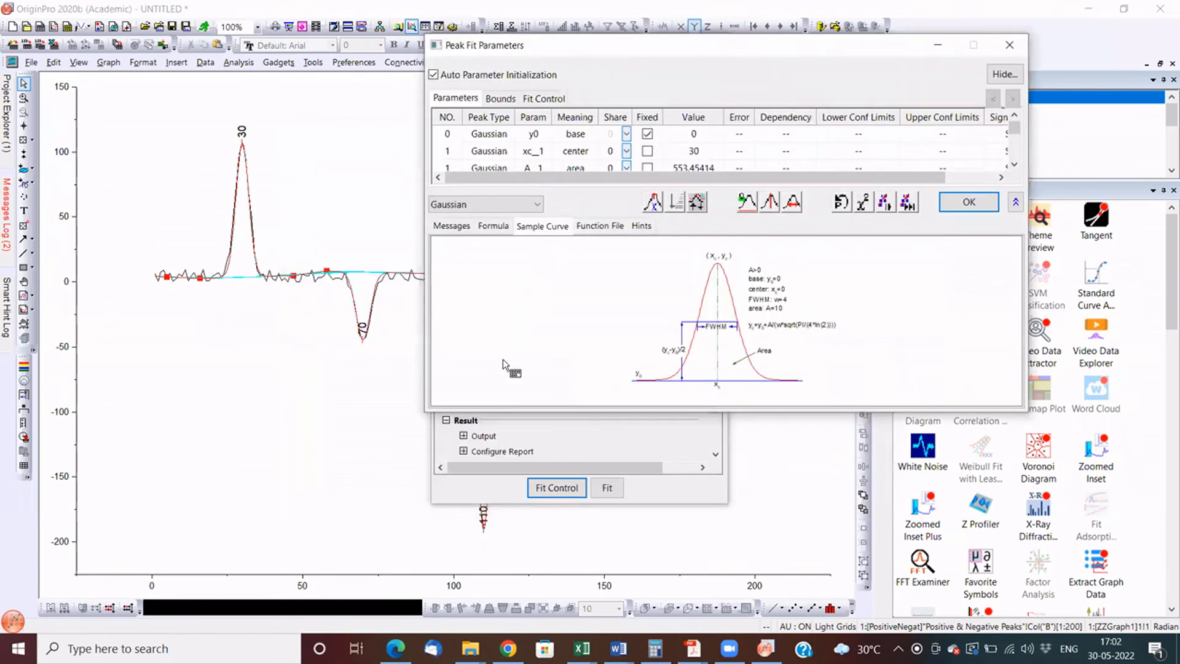
{"action": "left_click", "coordinate": [909, 203]}
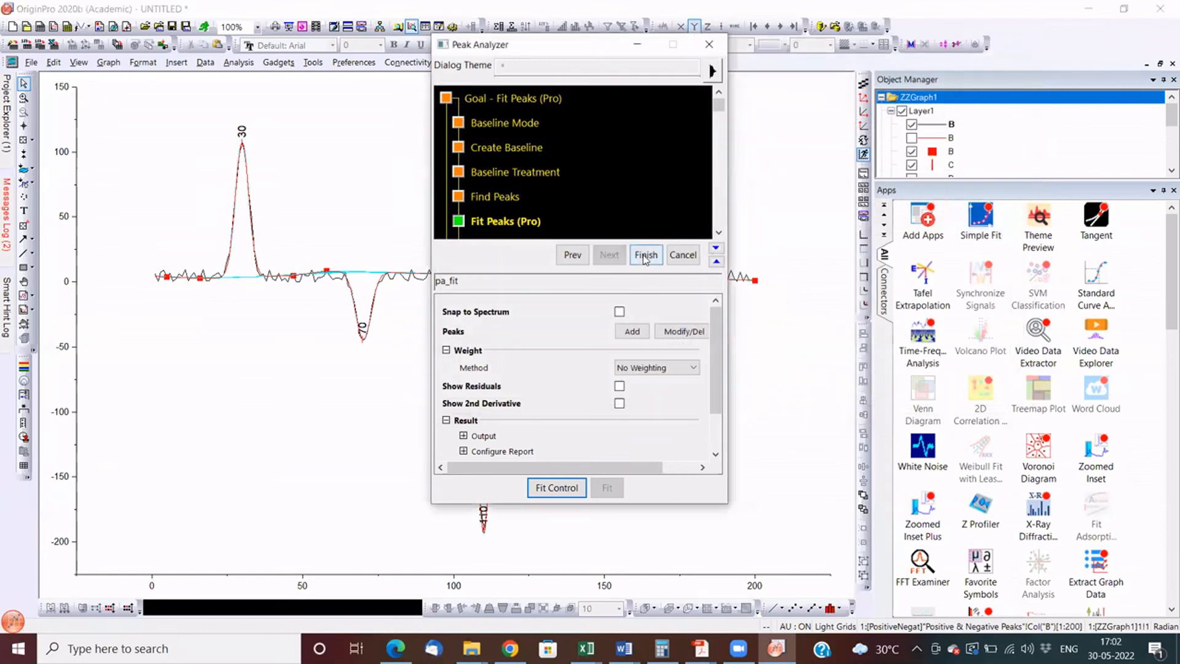
{"action": "left_click", "coordinate": [645, 257]}
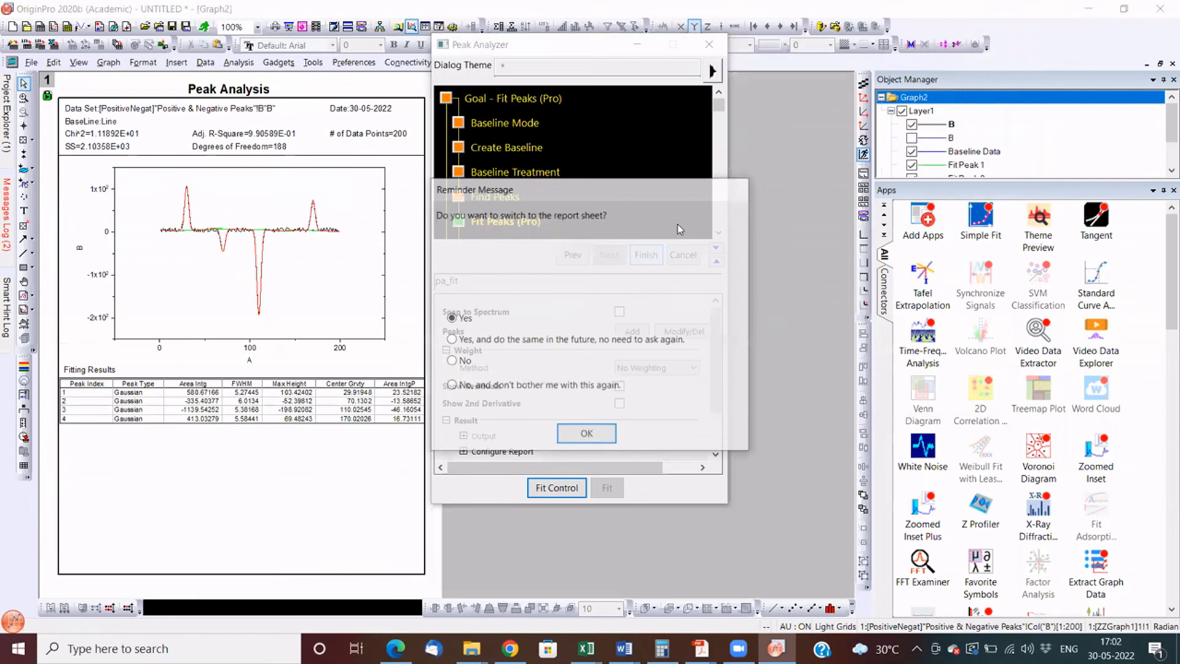
{"action": "key", "text": "Return"}
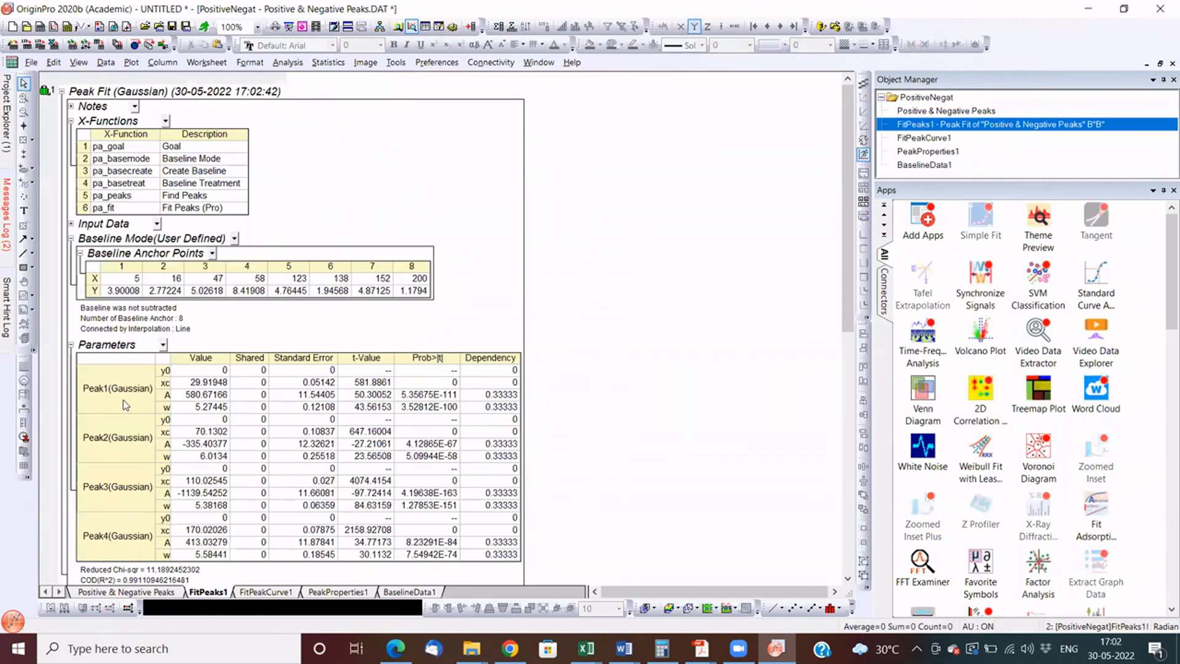
- Review the Peak Analysis graph and its fitting results table, then look over the available peak and baseline commands
{"action": "mouse_move", "coordinate": [7, 114]}
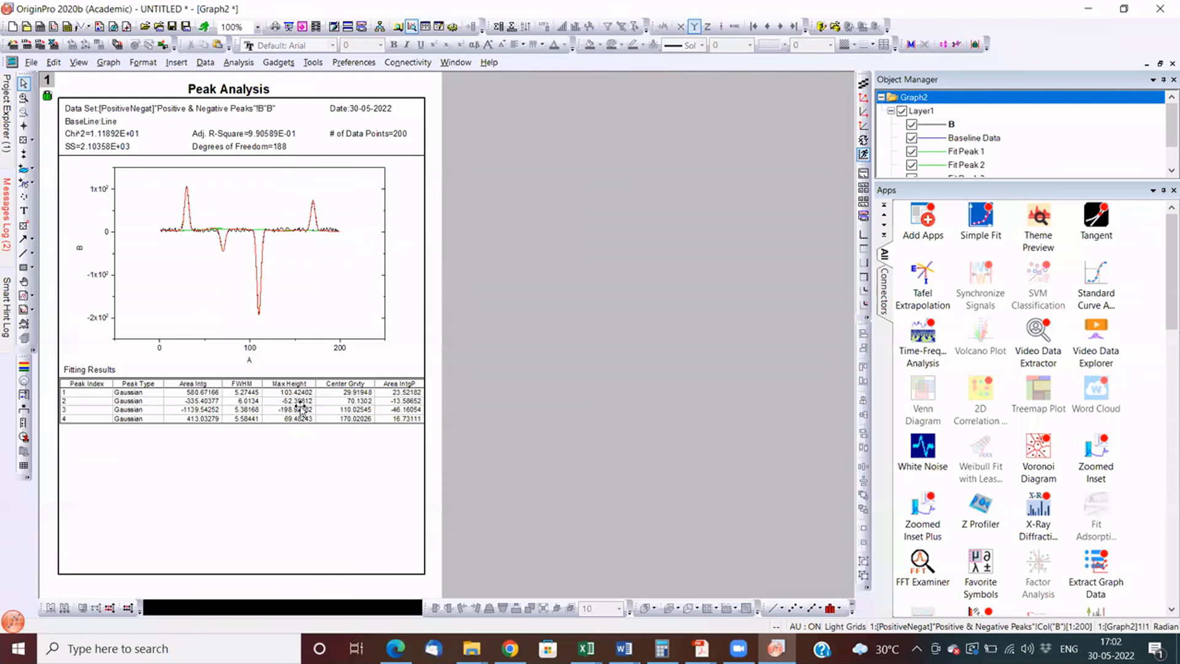
{"action": "left_click_drag", "start_coordinate": [292, 408], "coordinate": [292, 413]}
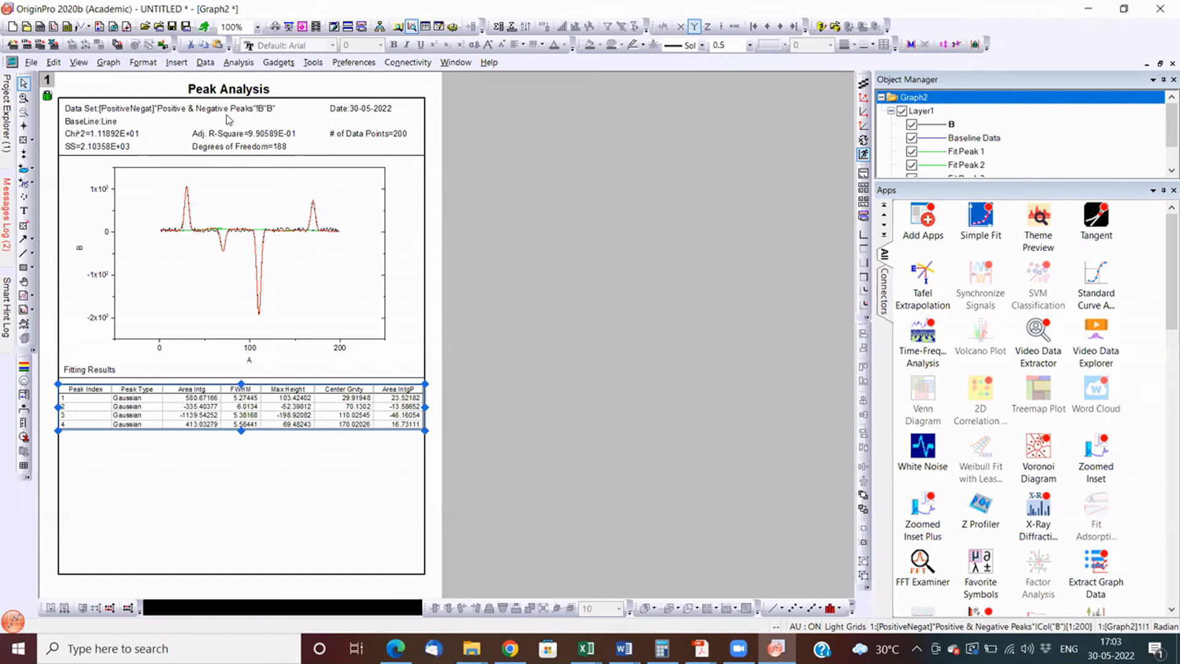
{"action": "left_click", "coordinate": [182, 255]}
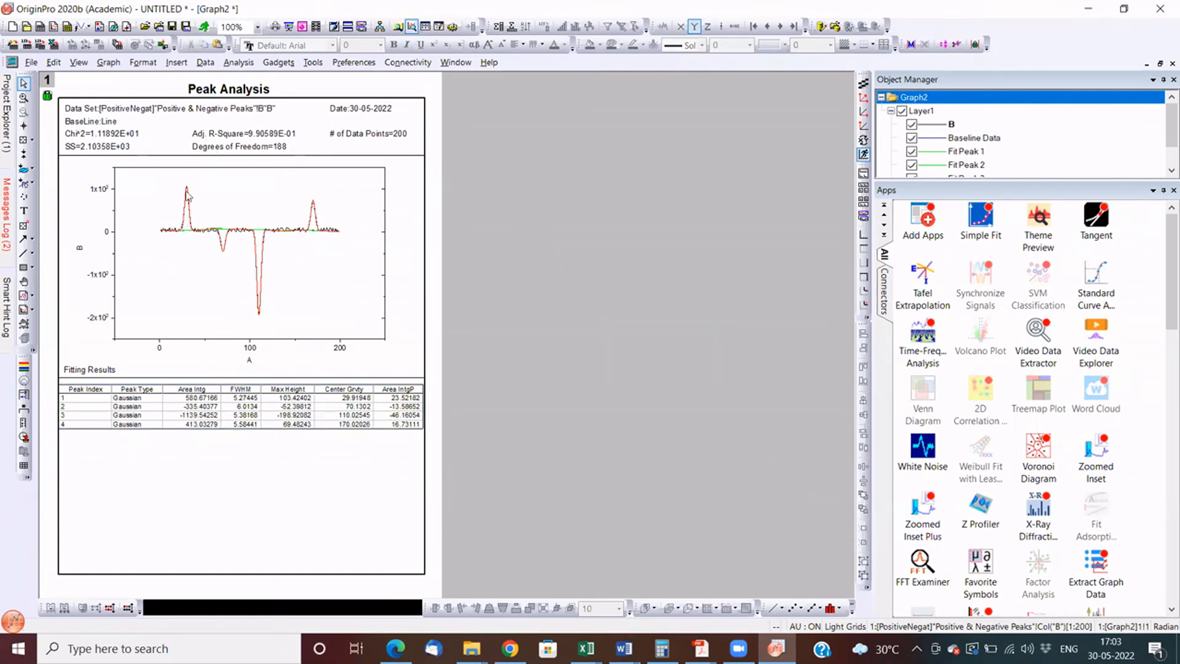
{"action": "mouse_move", "coordinate": [187, 196]}
{"action": "left_click", "coordinate": [237, 63]}
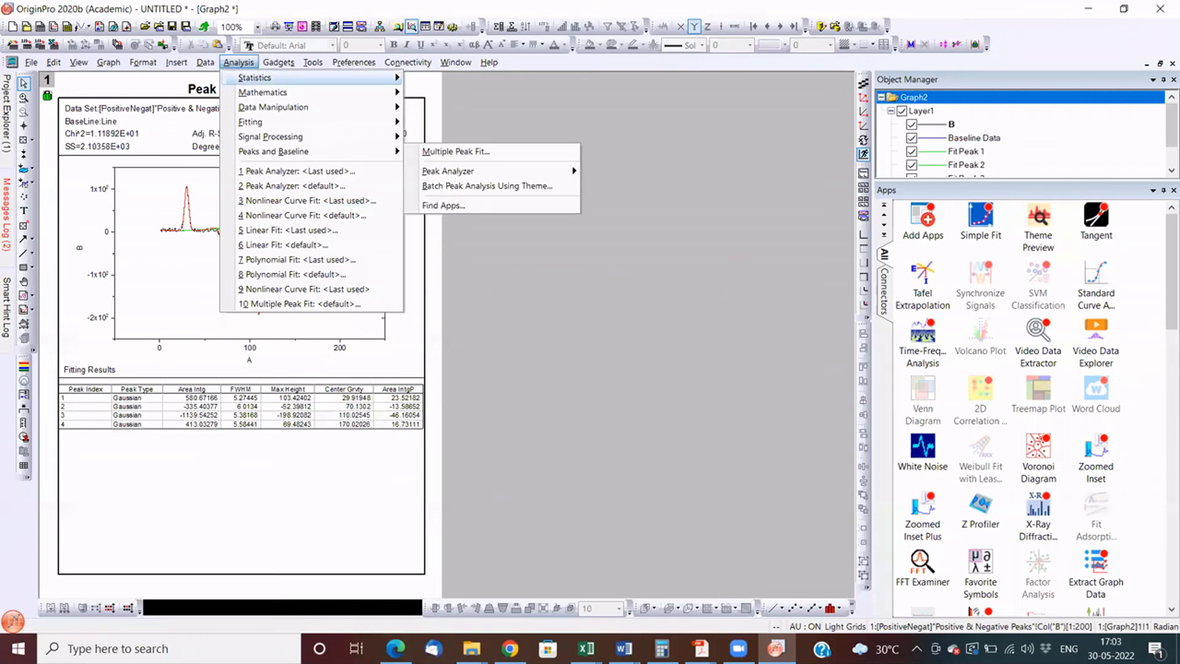
- Start a new project and import the sample image Car.bmp with the Image (System) filter
{"action": "mouse_move", "coordinate": [31, 62]}
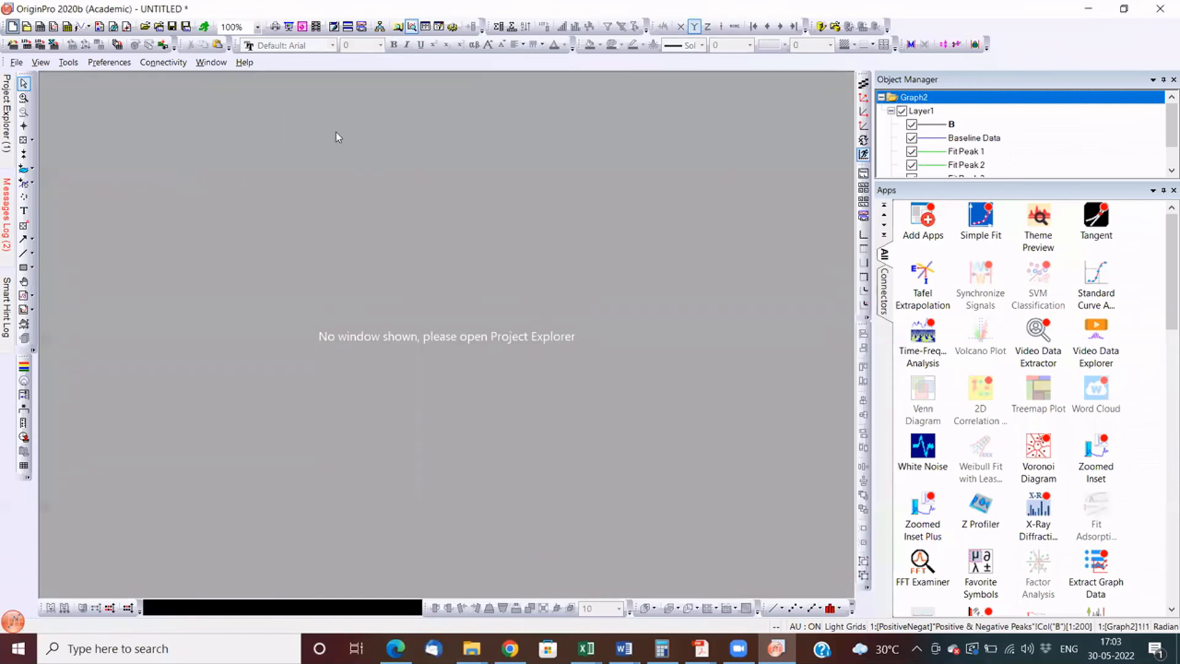
{"action": "left_click", "coordinate": [471, 649]}
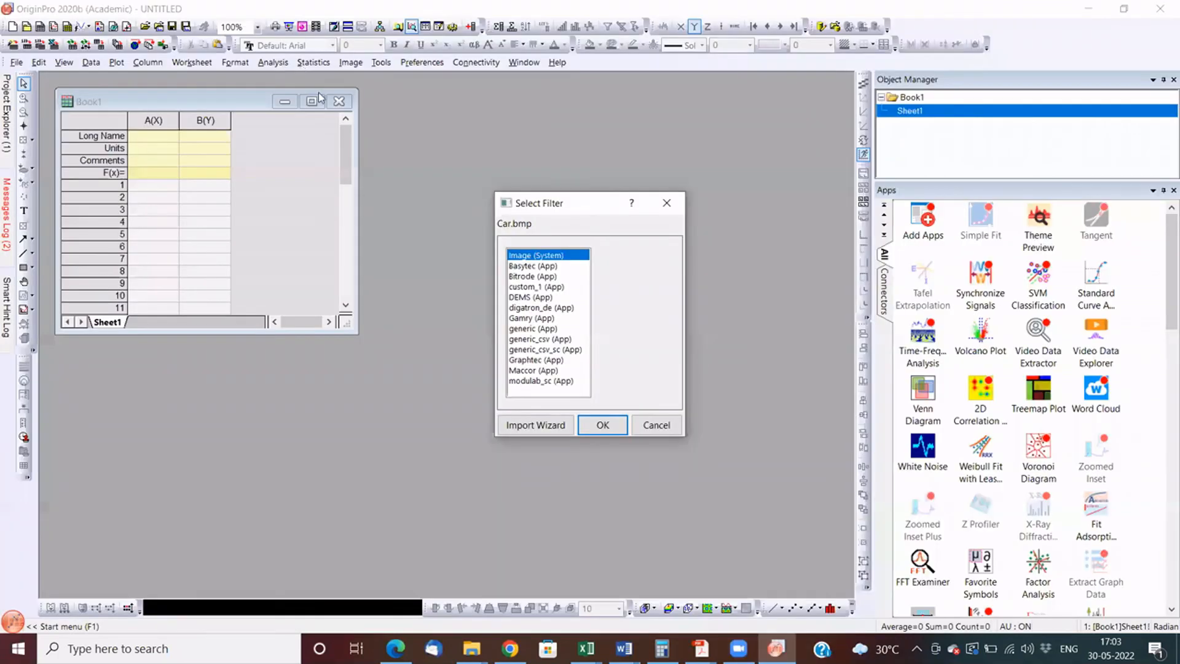
{"action": "key", "text": "Return"}
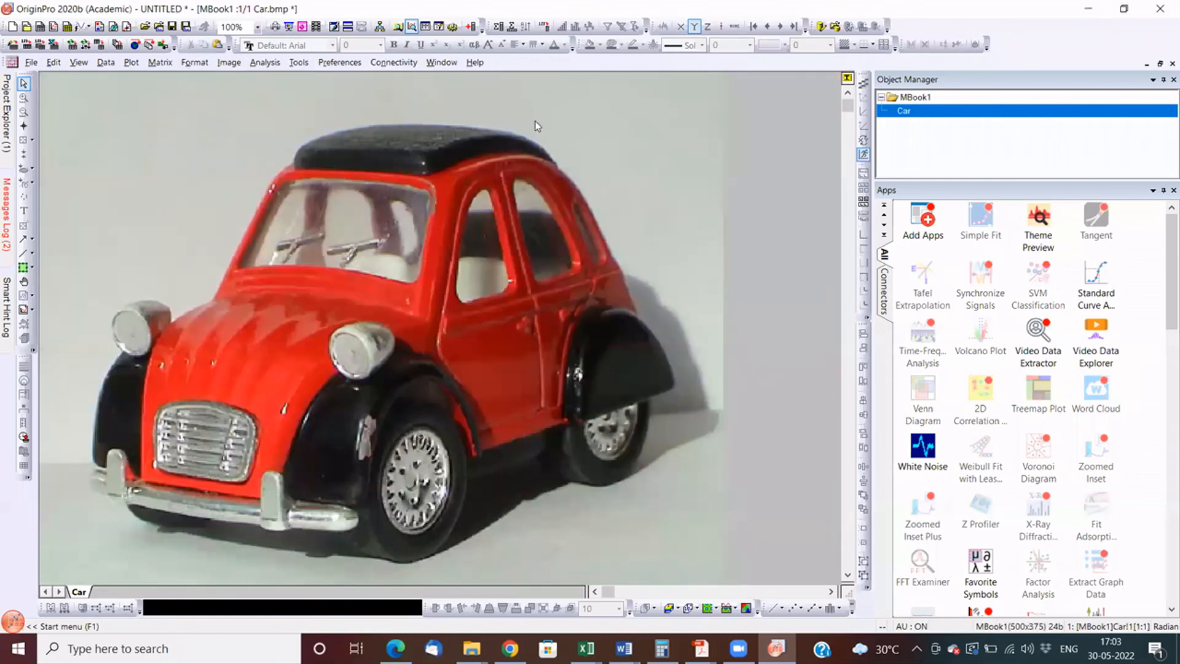
- Convert the imported car image to numeric matrix data
{"action": "key", "text": "alt+i"}
{"action": "key", "text": "Down"}
{"action": "key", "text": "Down"}
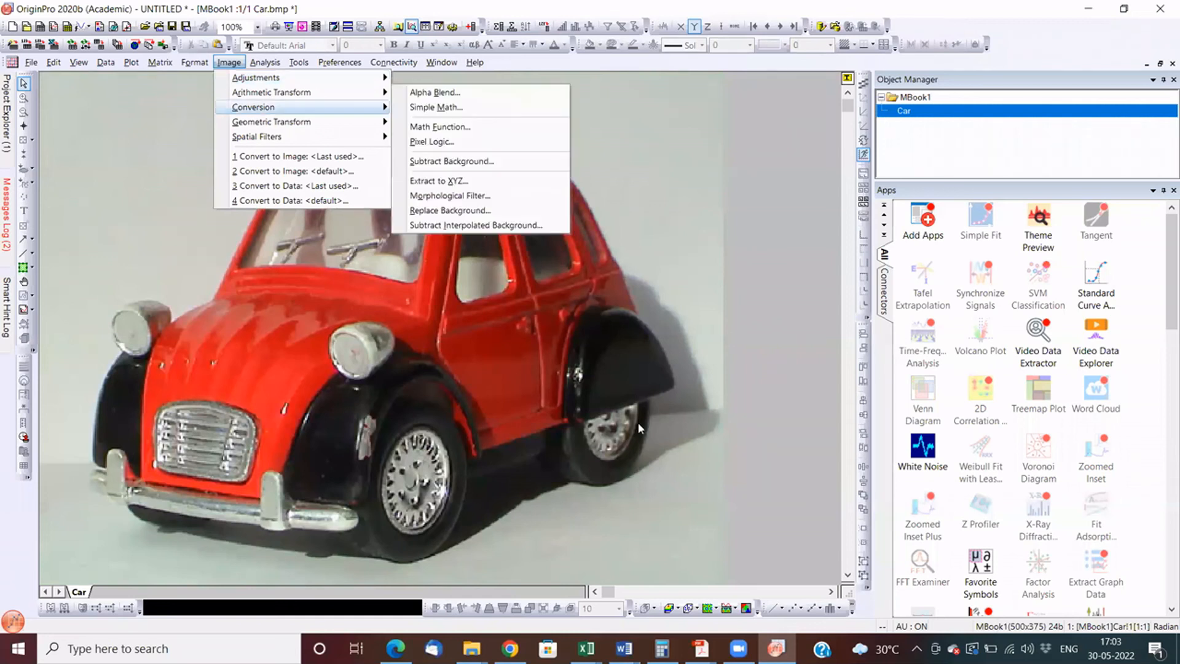
{"action": "key", "text": "Right"}
{"action": "key", "text": "Right"}
{"action": "key", "text": "Down"}
{"action": "key", "text": "Return"}
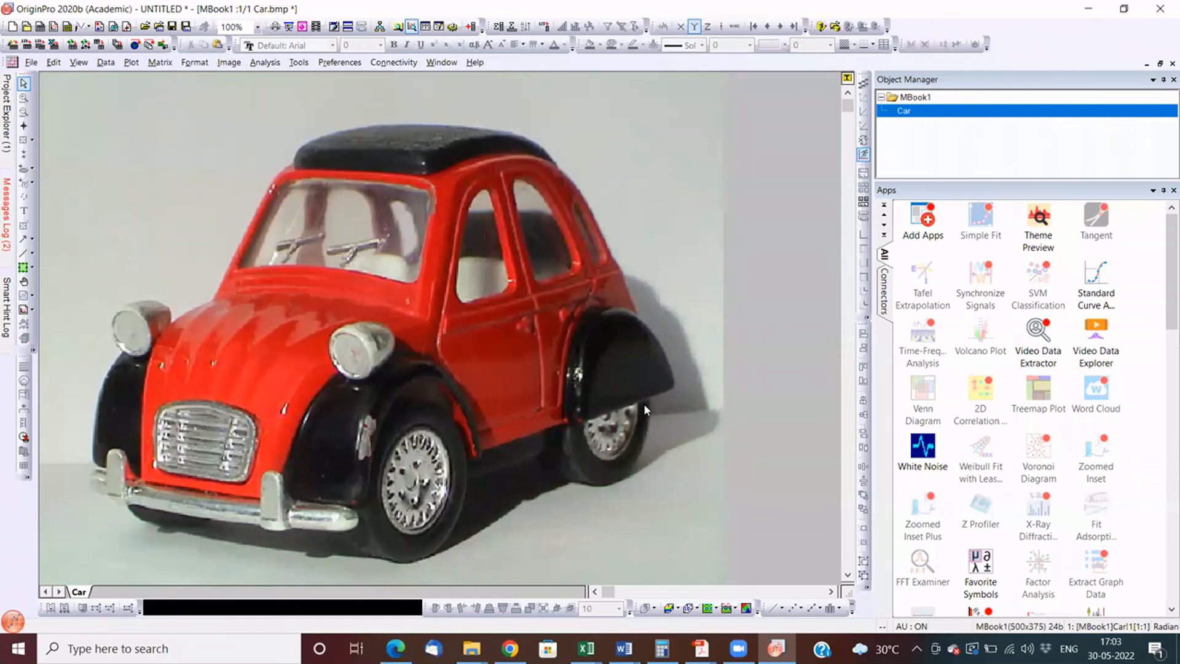
{"action": "left_click", "coordinate": [645, 405]}
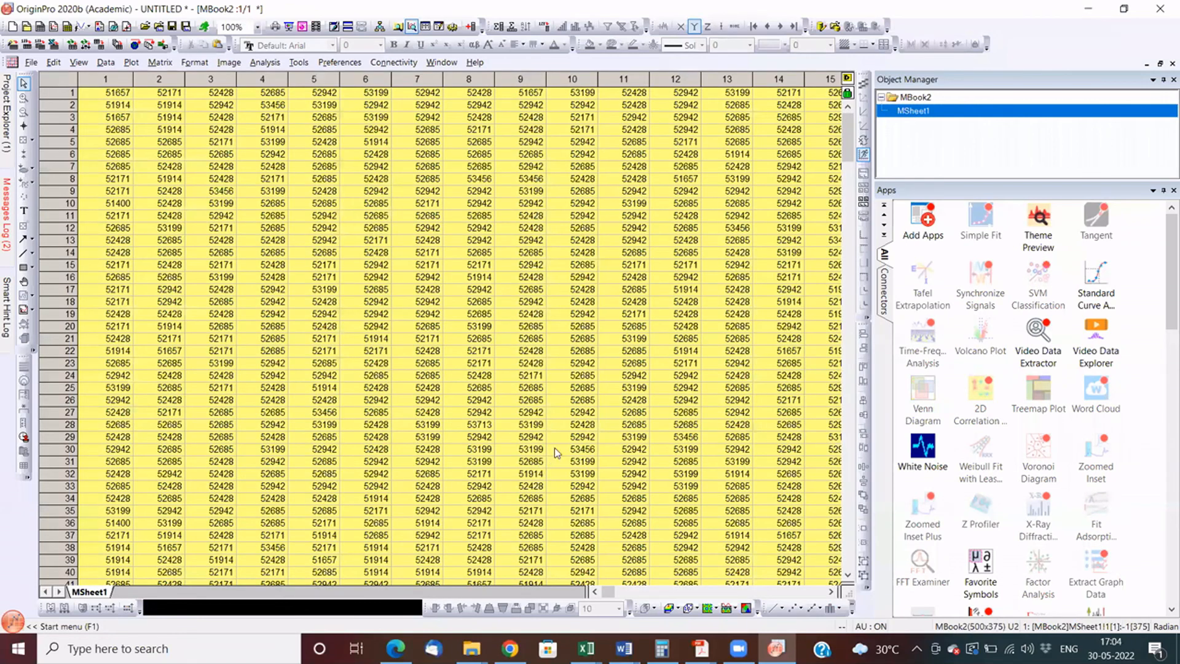
- Return to the car image, plot it as a 3D colour map surface and rotate the plot
{"action": "key", "text": "ctrl+Tab"}
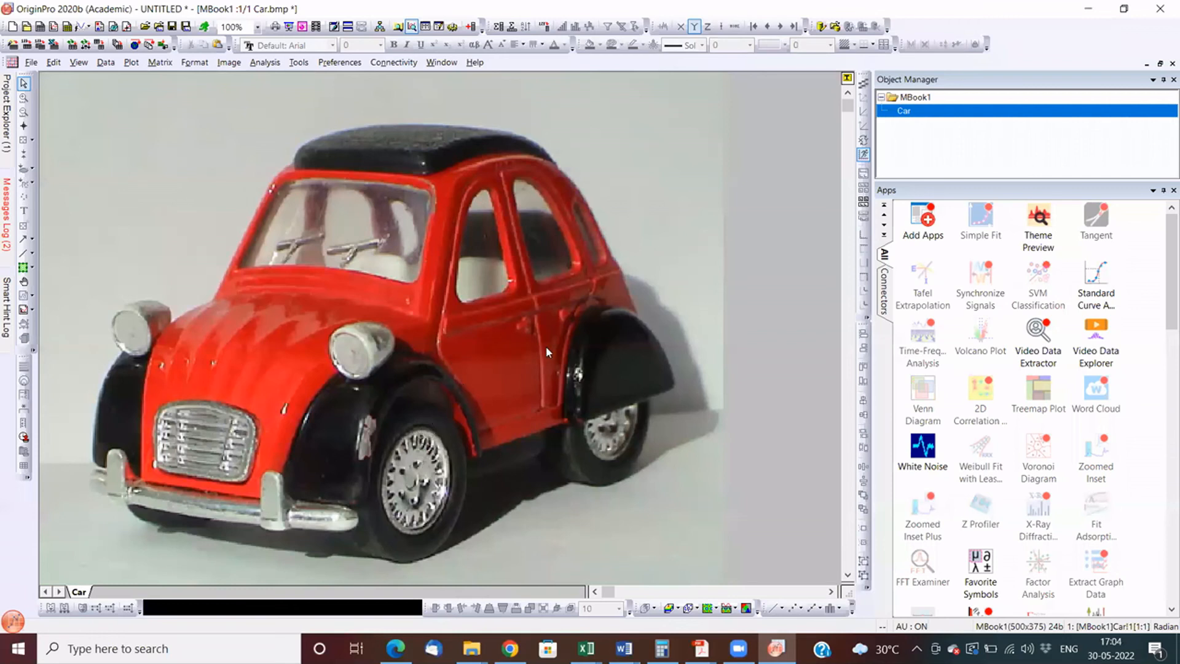
{"action": "left_click", "coordinate": [131, 62]}
{"action": "left_click", "coordinate": [275, 107]}
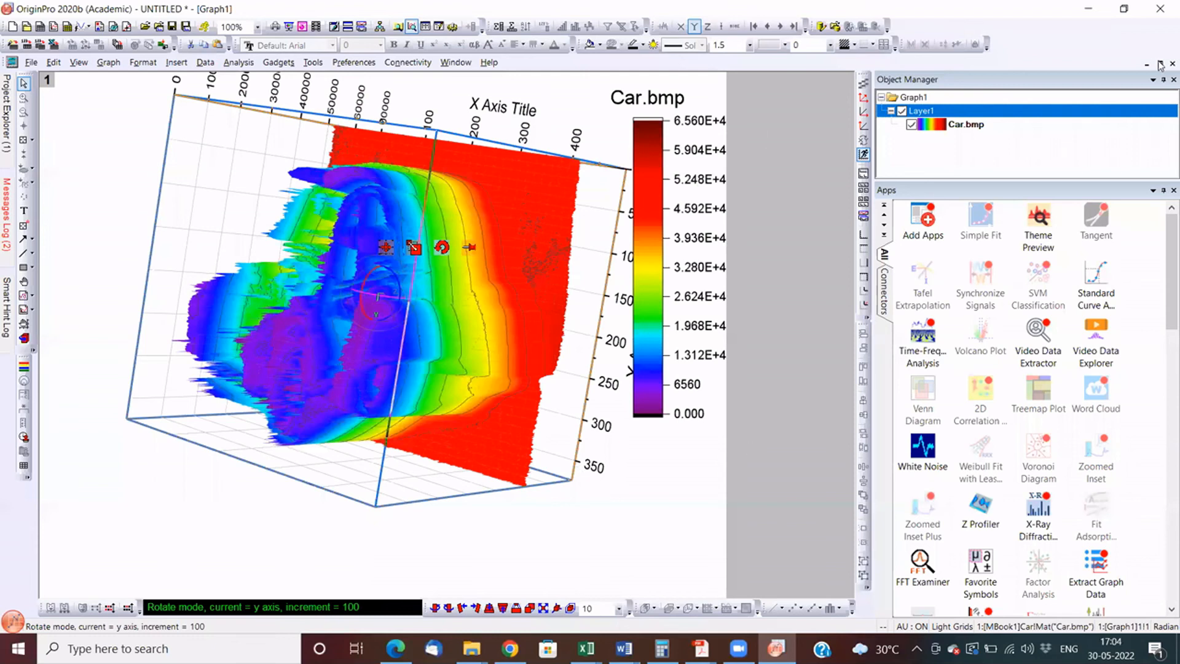
{"action": "left_click_drag", "start_coordinate": [378, 297], "coordinate": [710, 191]}
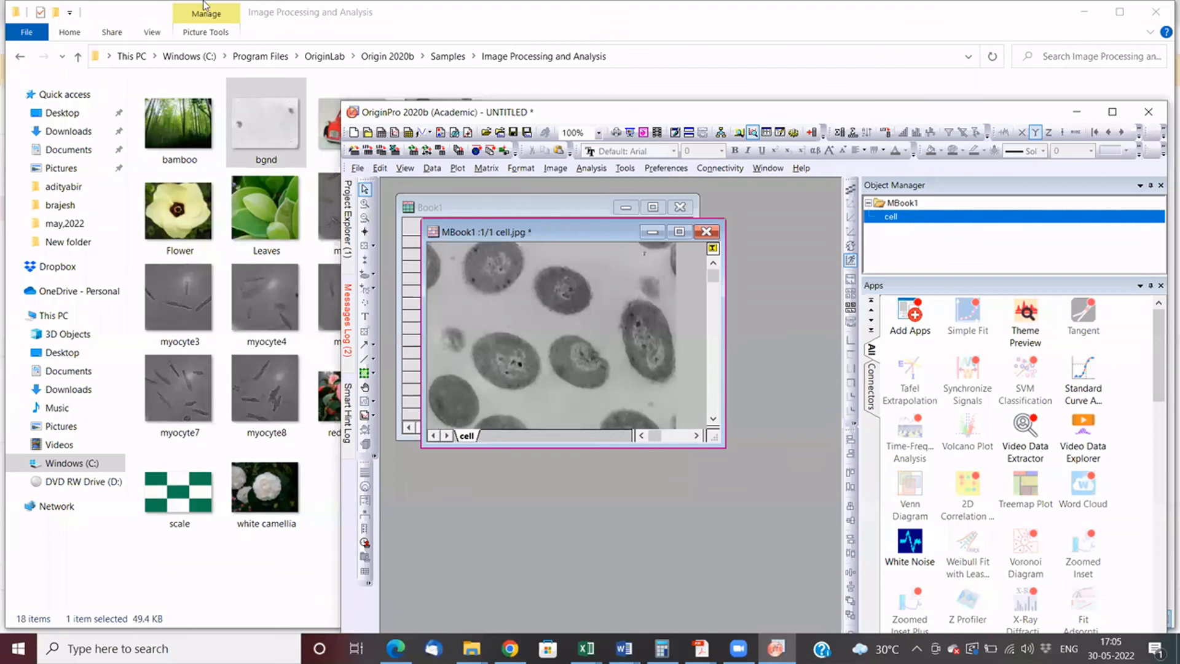
- Import bgnd.jpg alongside cell.jpg and tile the two image windows vertically across the maximized workspace
{"action": "double_click", "coordinate": [418, 109]}
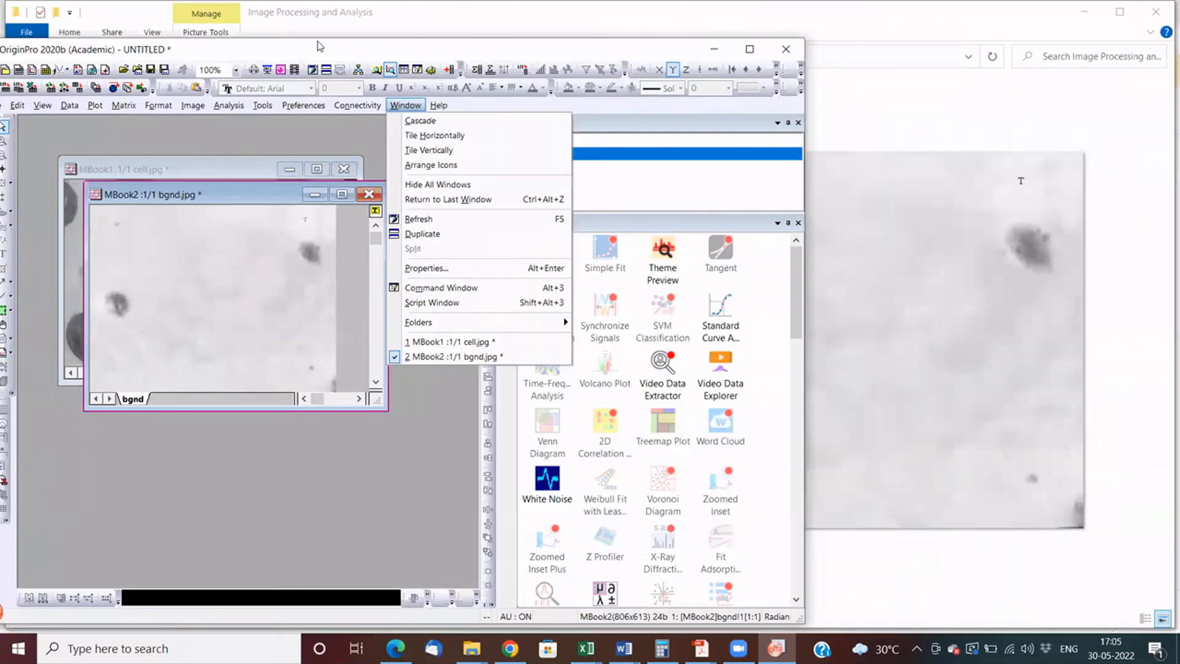
{"action": "left_click", "coordinate": [429, 150]}
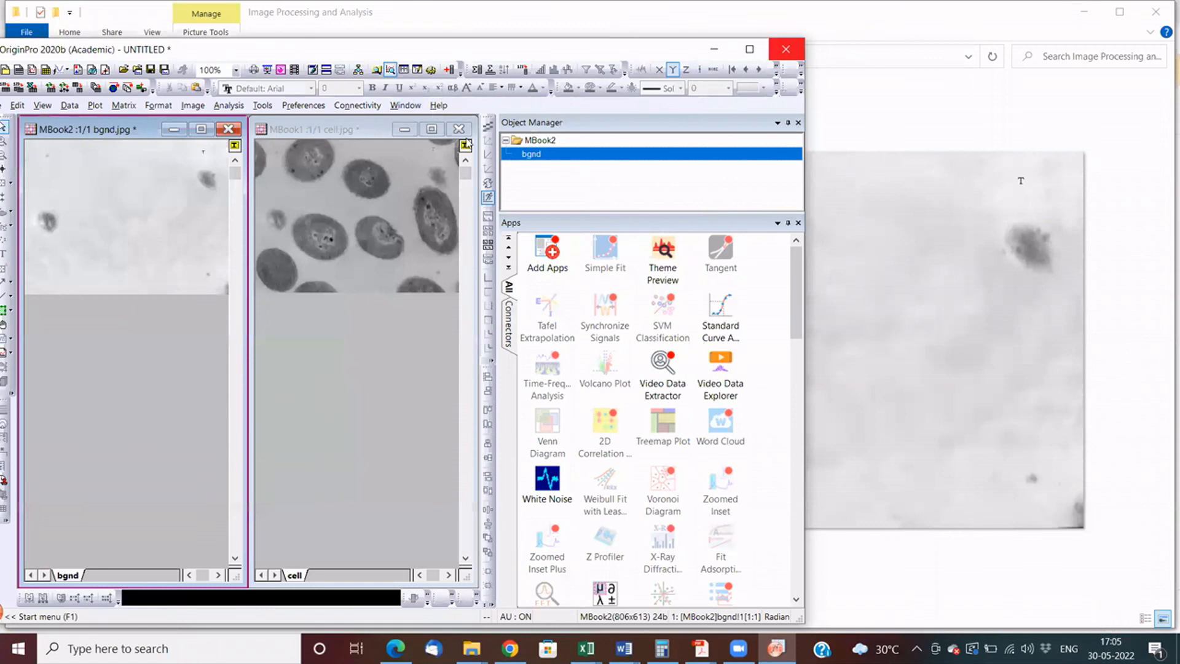
{"action": "left_click", "coordinate": [750, 49]}
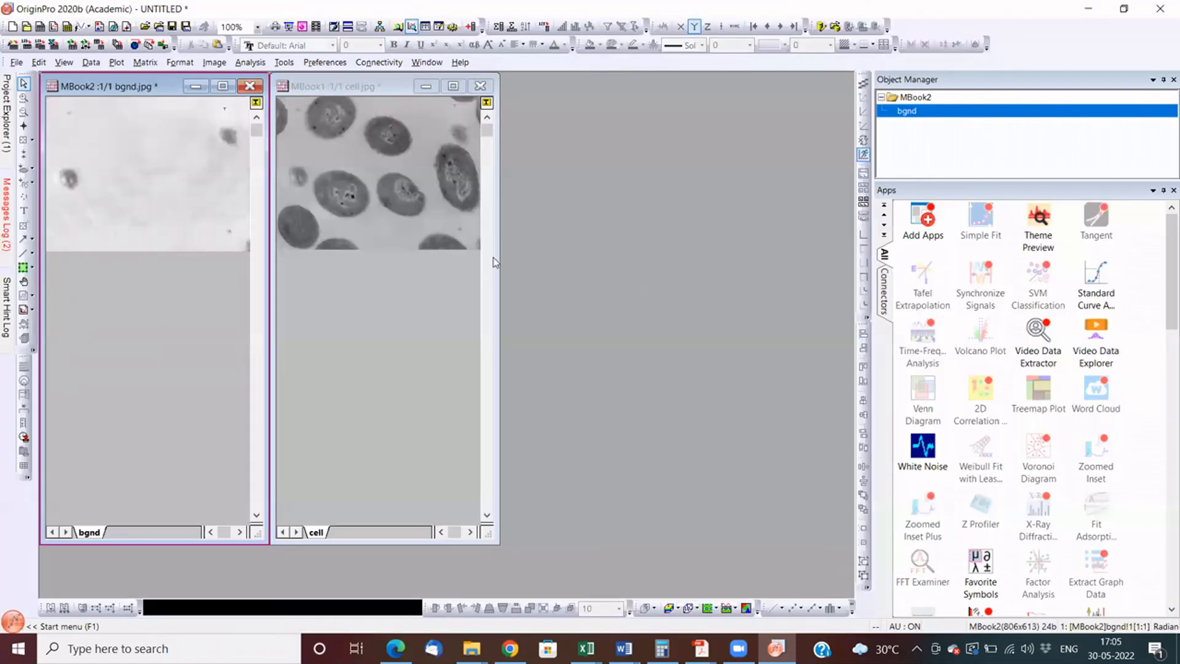
{"action": "left_click", "coordinate": [427, 62]}
{"action": "left_click", "coordinate": [451, 107]}
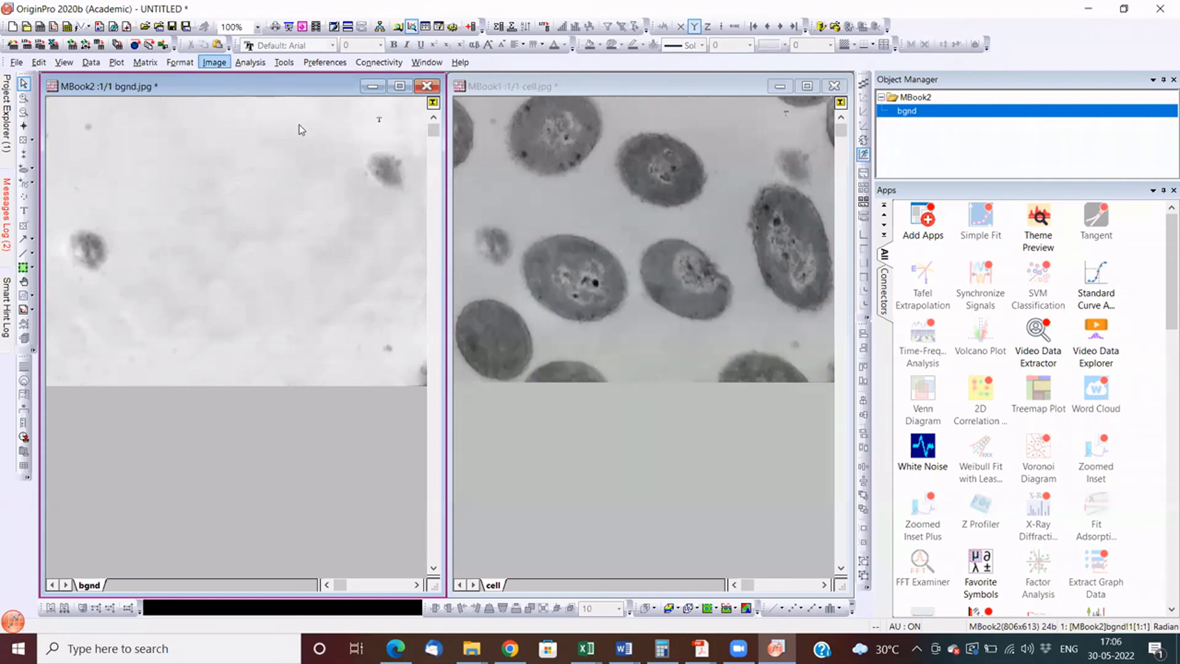
- Start the Offset geometric transform on the bgnd image and choose the cell image as the reference image
{"action": "mouse_move", "coordinate": [298, 123]}
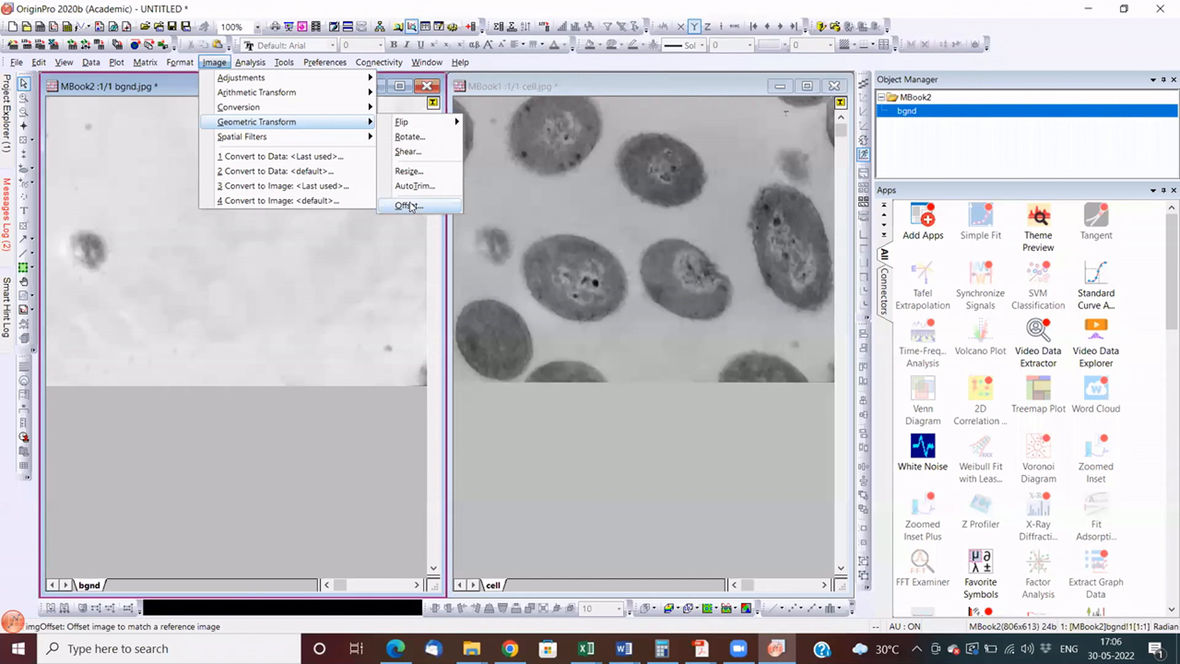
{"action": "left_click", "coordinate": [410, 206]}
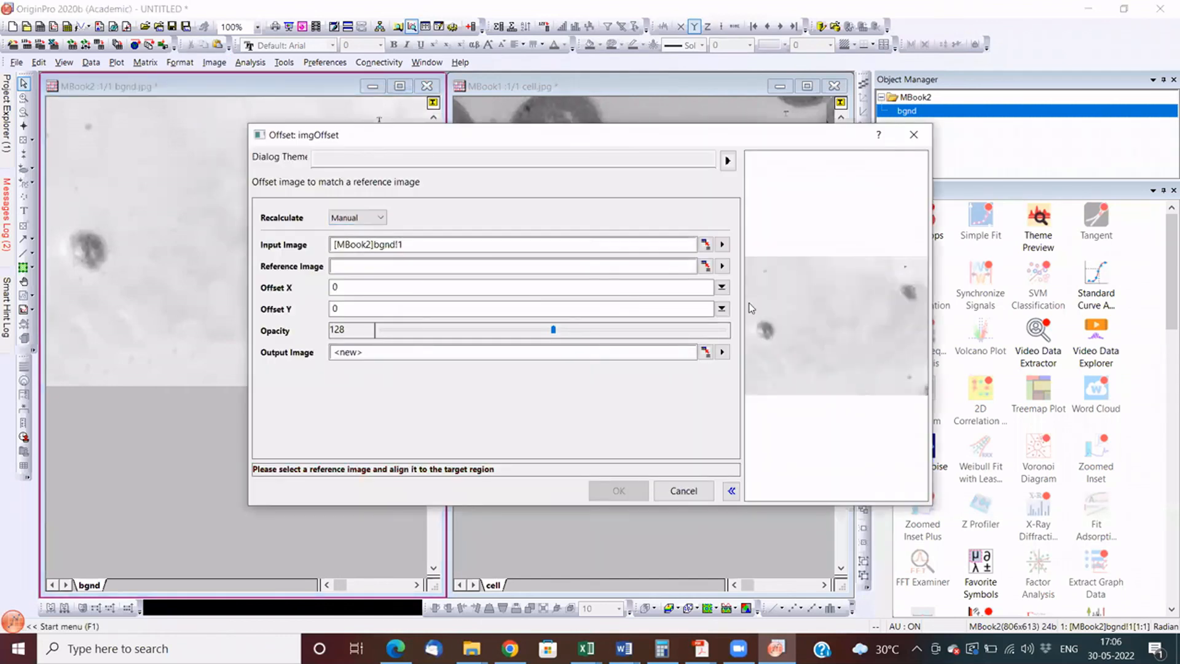
{"action": "left_click", "coordinate": [706, 267]}
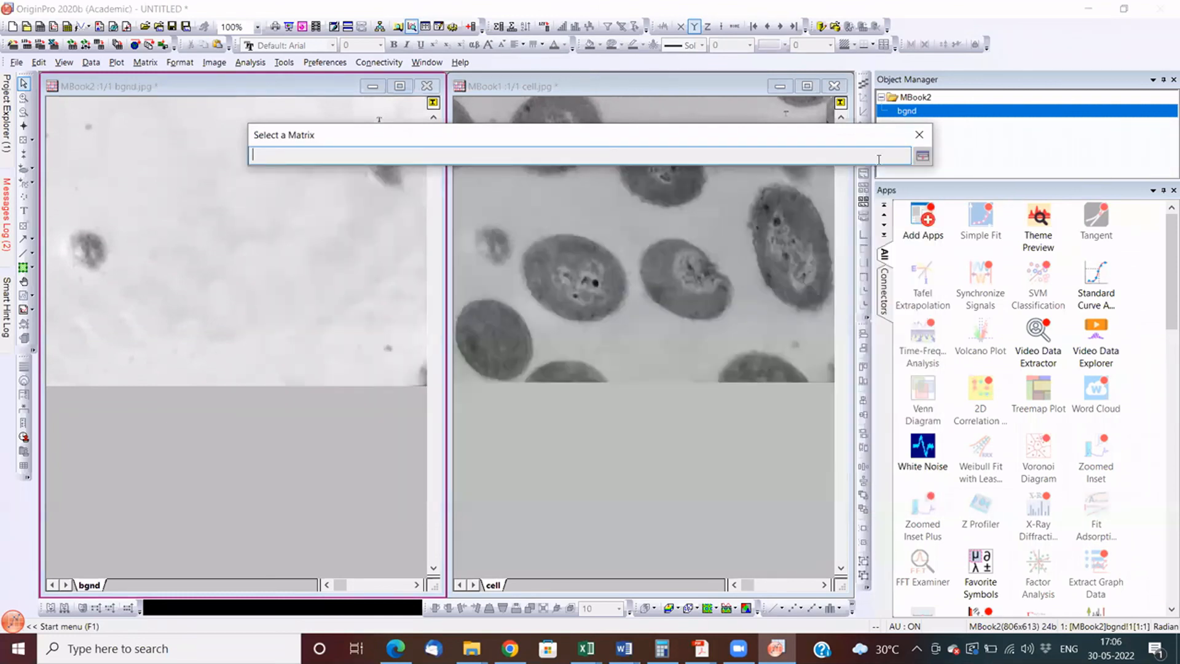
{"action": "left_click", "coordinate": [742, 272]}
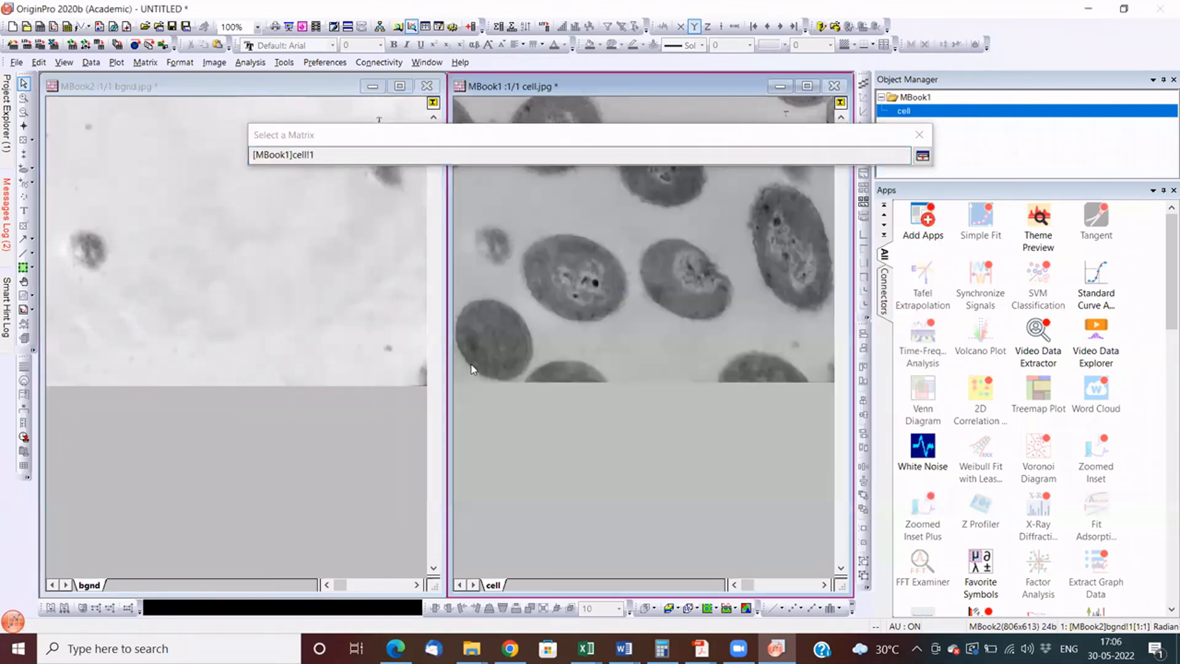
{"action": "key", "text": "Return"}
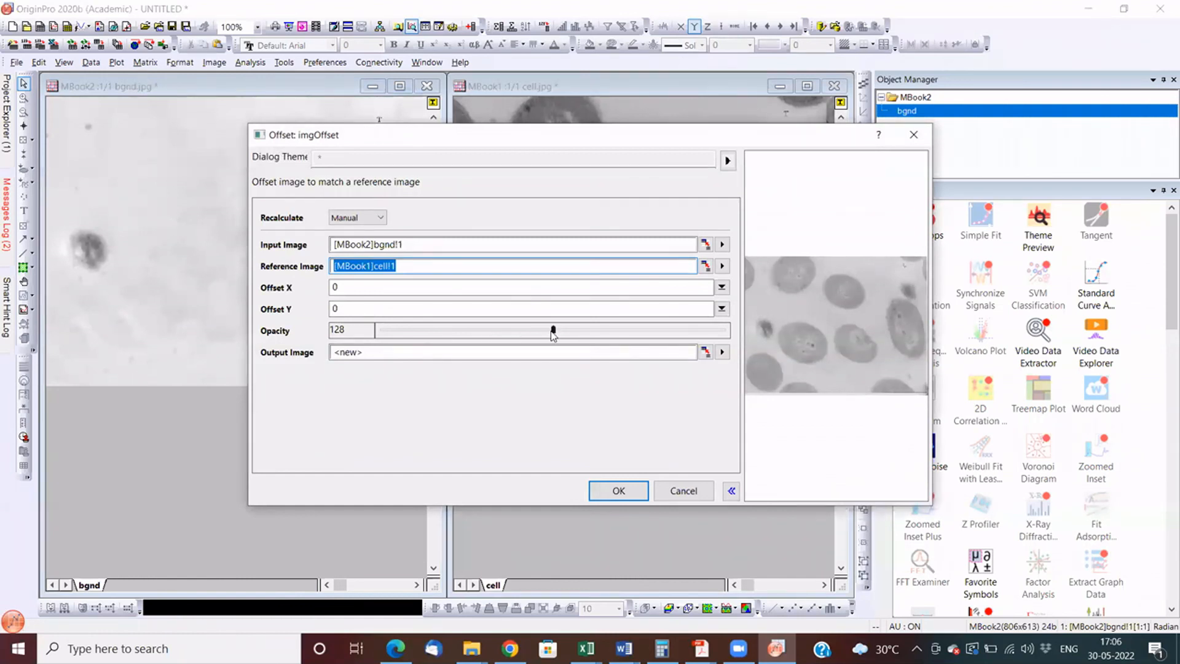
- Set the overlay opacity to 124, Offset X to 2 and Offset Y to 12 to align the background with the cell image
{"action": "left_click_drag", "start_coordinate": [553, 332], "coordinate": [549, 334]}
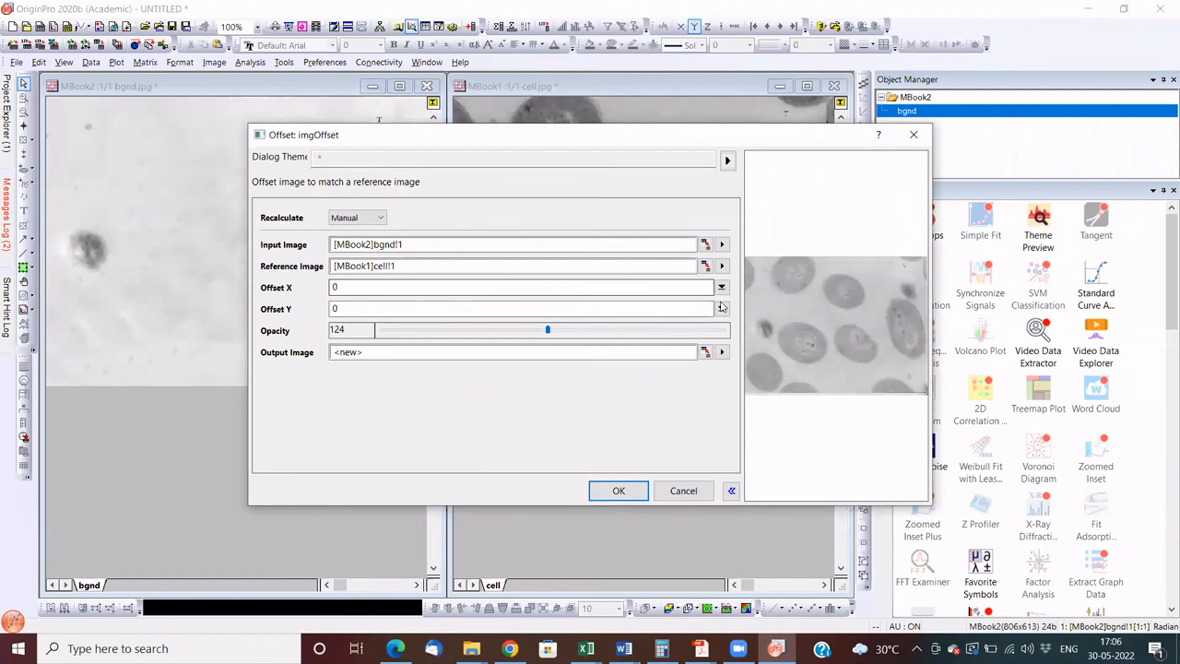
{"action": "left_click_drag", "start_coordinate": [722, 288], "coordinate": [720, 302]}
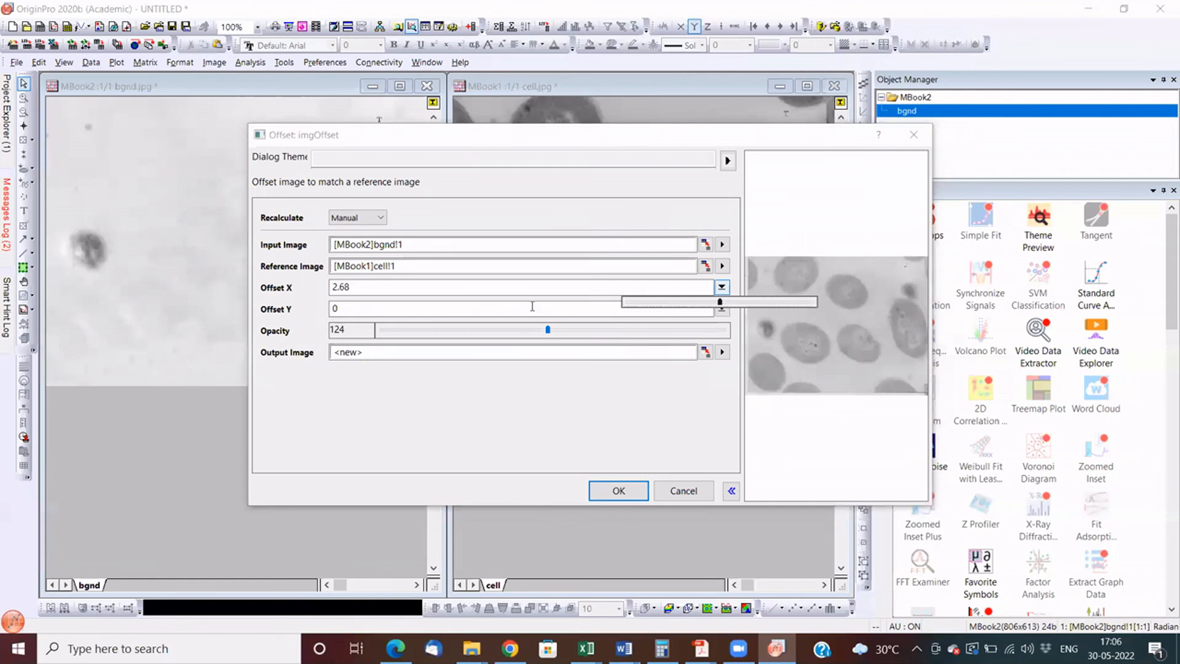
{"action": "left_click", "coordinate": [718, 311]}
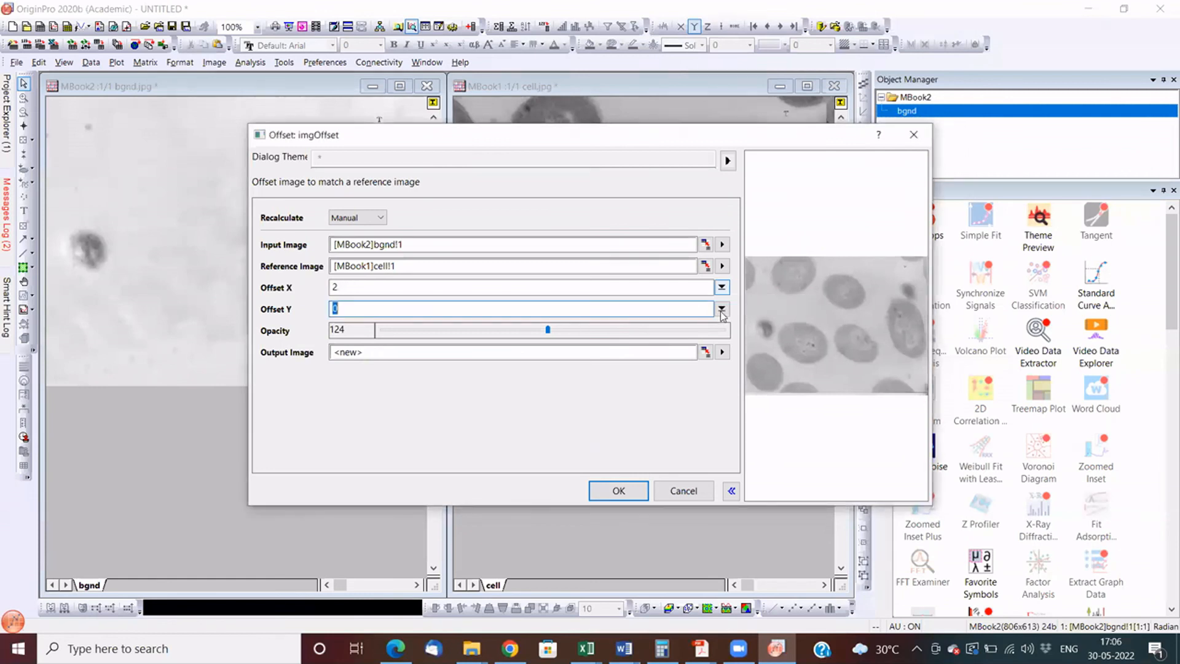
{"action": "left_click", "coordinate": [720, 310]}
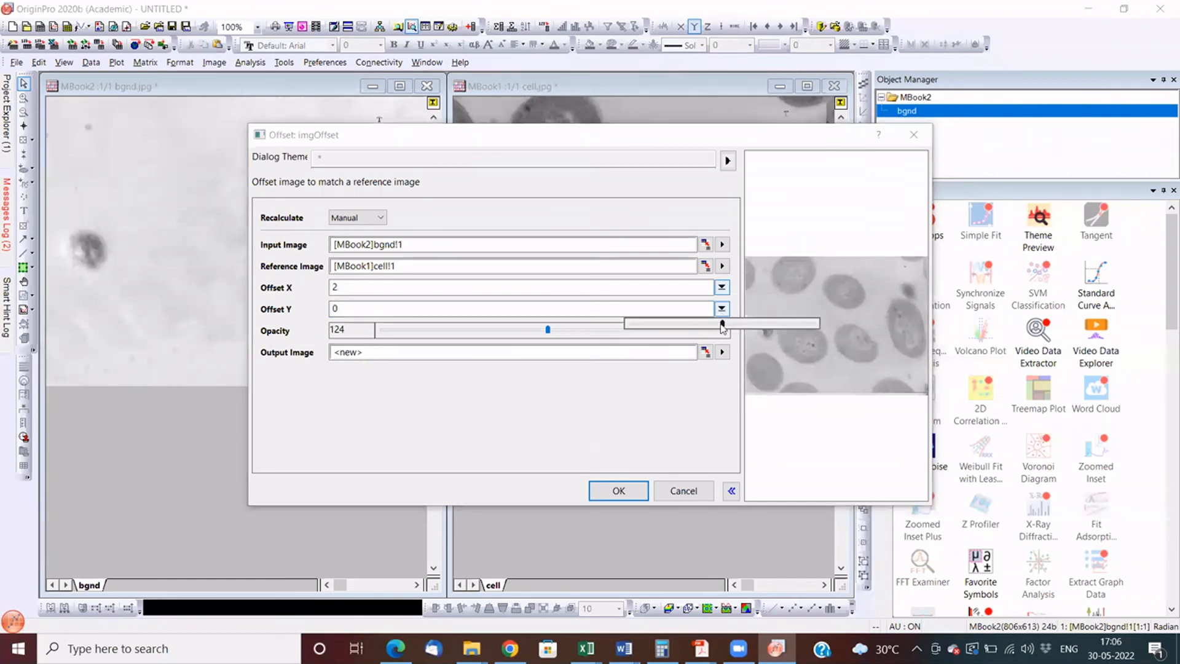
{"action": "left_click_drag", "start_coordinate": [723, 326], "coordinate": [728, 327]}
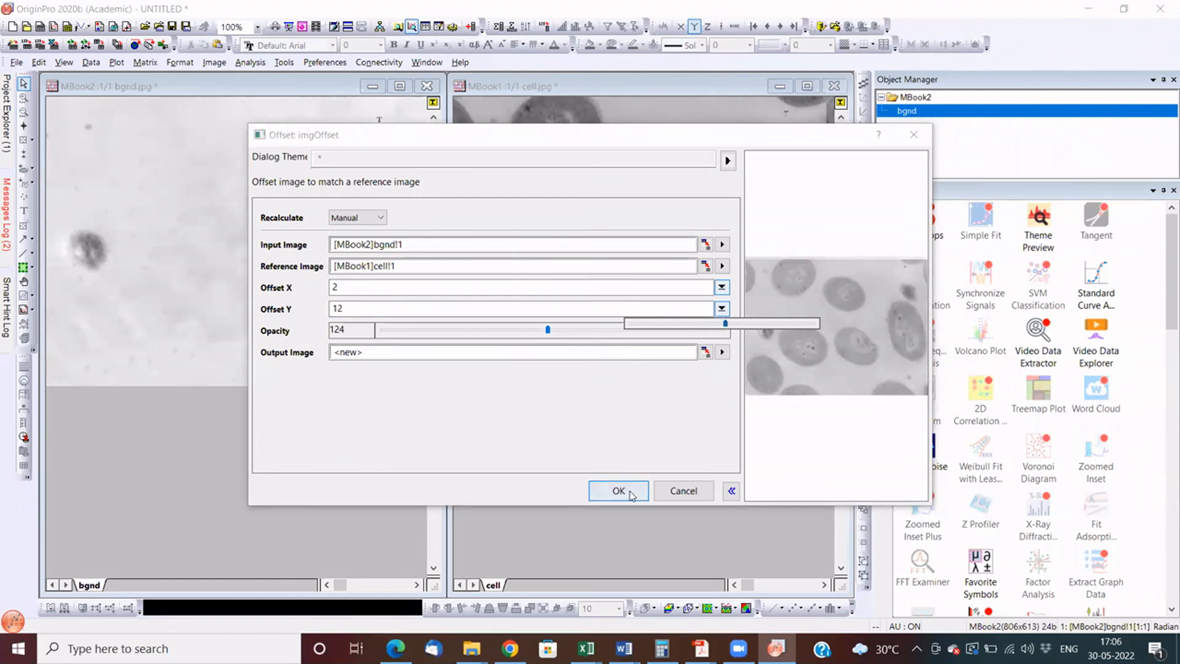
- Apply the offset to create a new image, remove the original bgnd window from view and tile the remaining image windows vertically
{"action": "left_click", "coordinate": [619, 490]}
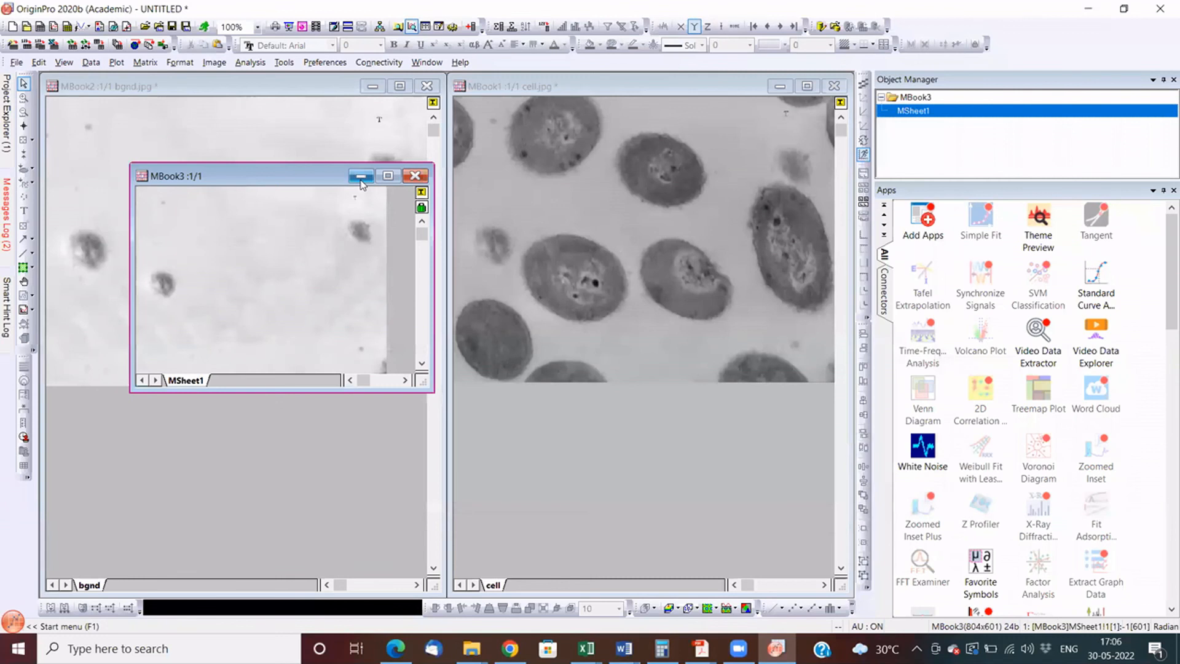
{"action": "left_click", "coordinate": [319, 89]}
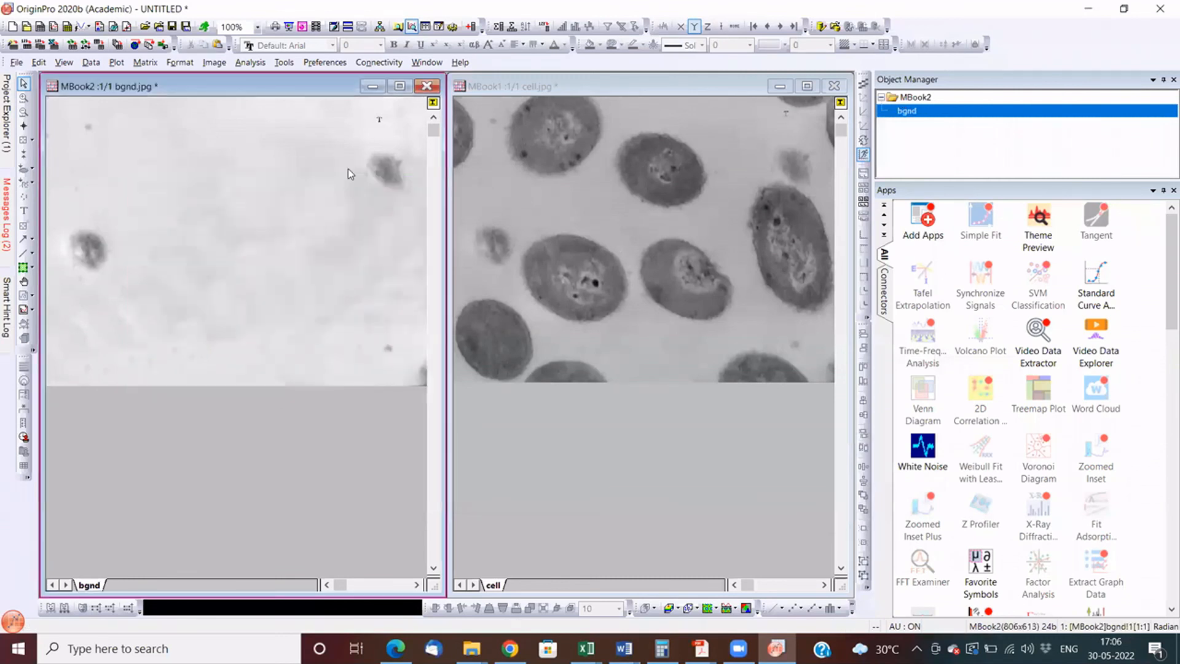
{"action": "right_click", "coordinate": [318, 86]}
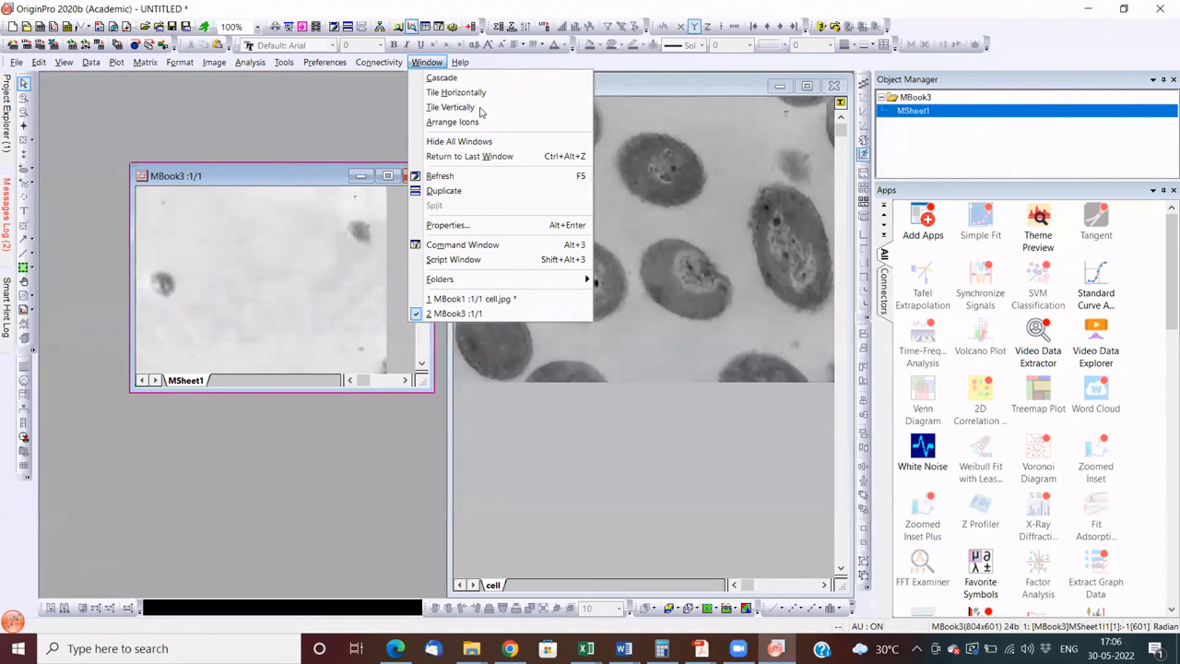
{"action": "left_click", "coordinate": [451, 107]}
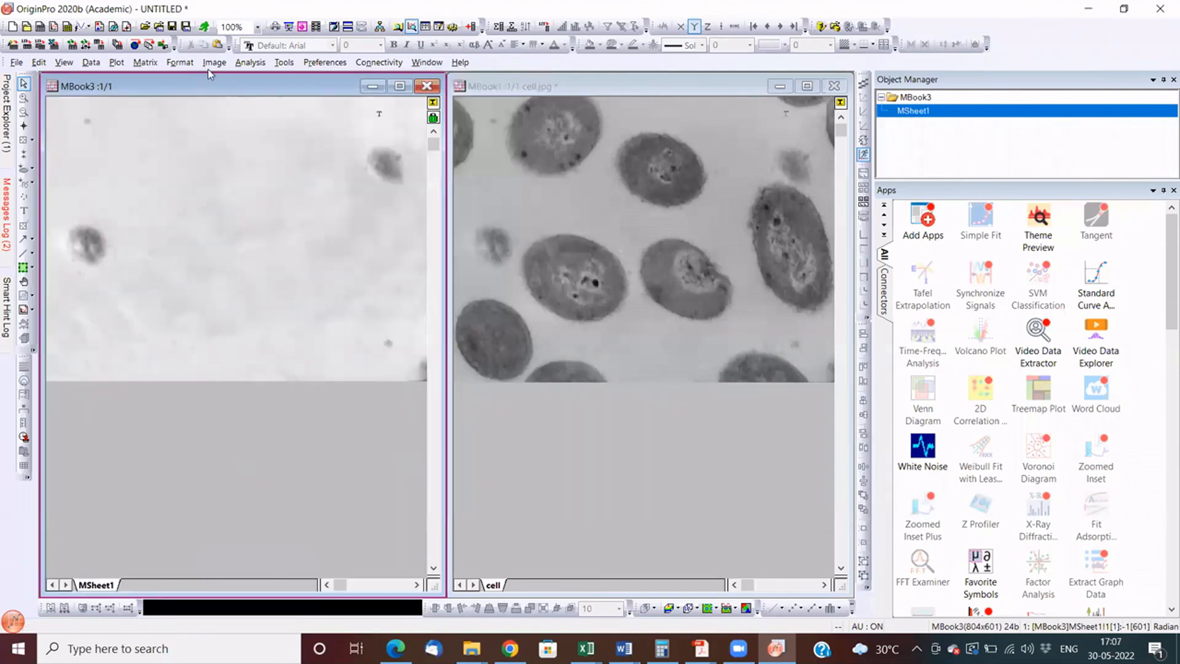
- Start the Simple Math arithmetic transform on the offset background image and choose the cell image as Input Image2
{"action": "left_click", "coordinate": [219, 59]}
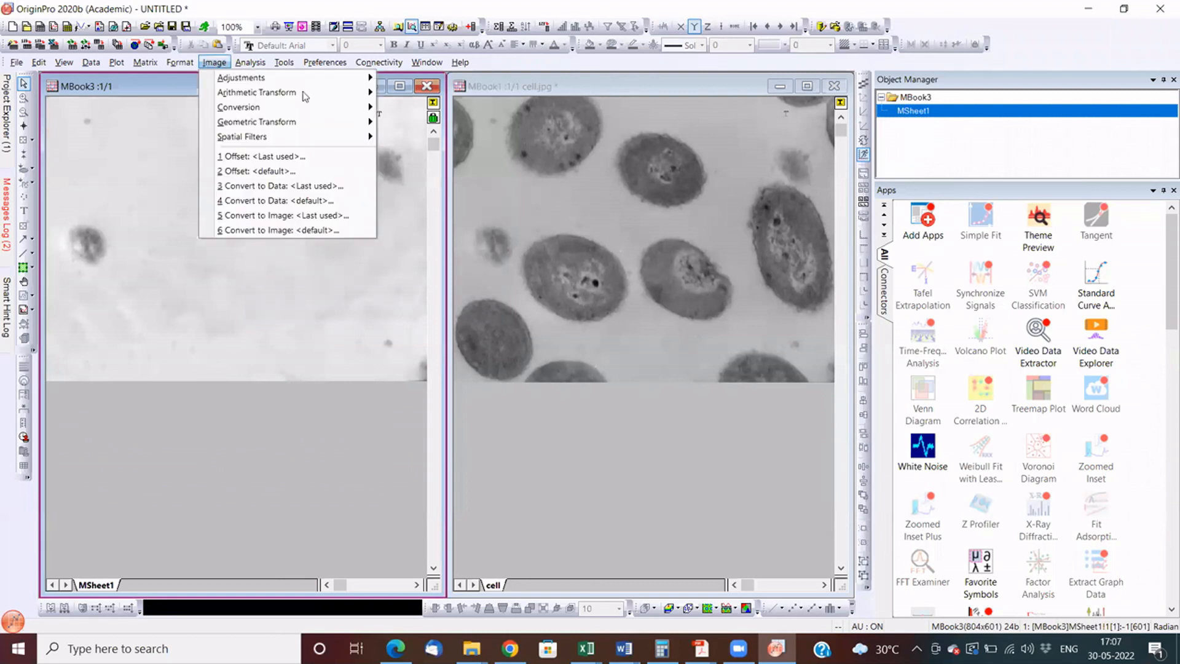
{"action": "mouse_move", "coordinate": [363, 93]}
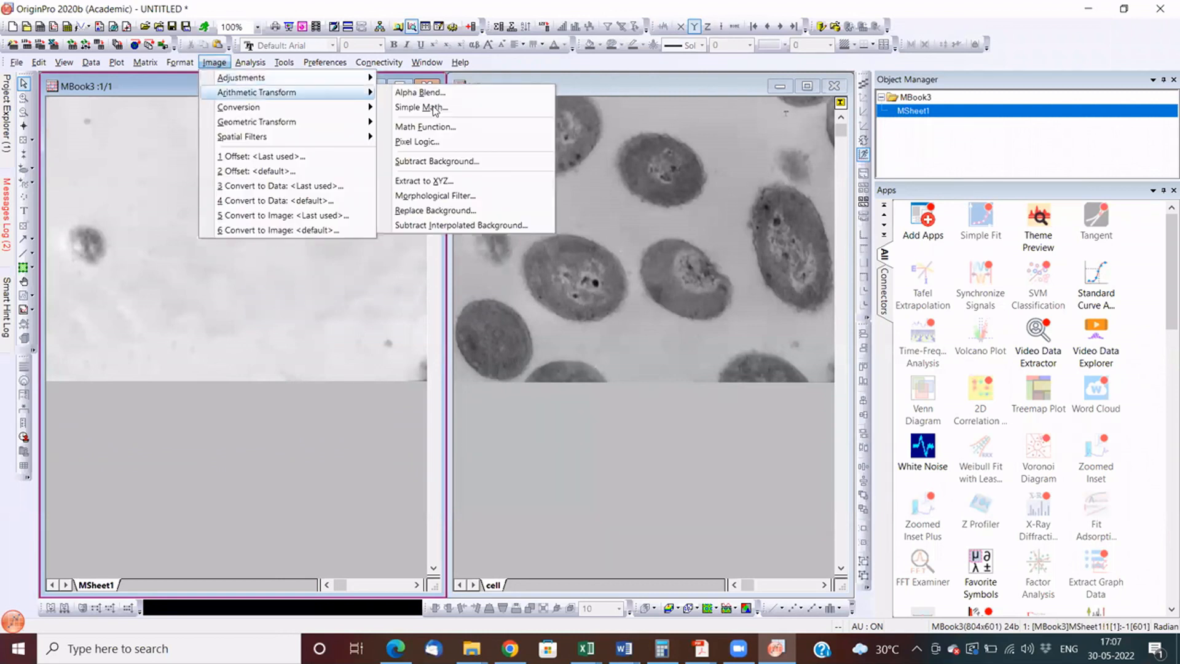
{"action": "left_click", "coordinate": [435, 108]}
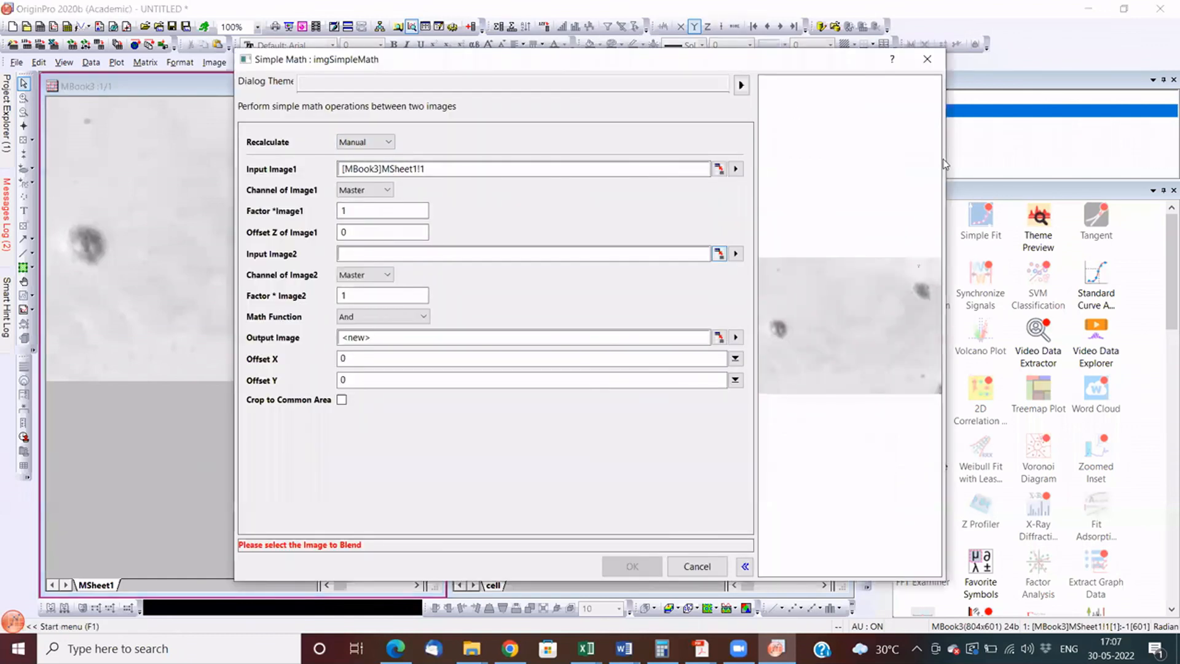
{"action": "left_click", "coordinate": [719, 254]}
{"action": "left_click", "coordinate": [572, 302]}
{"action": "left_click", "coordinate": [948, 156]}
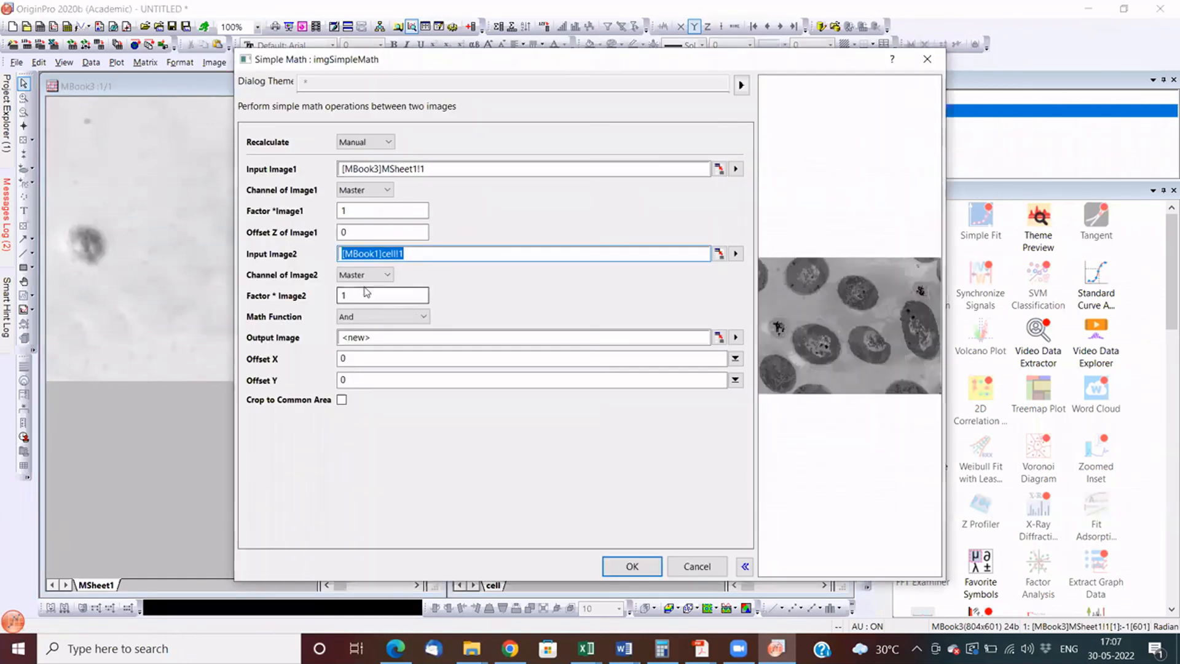
- Set the math function to img1 - img2 and output the subtraction as a new image
{"action": "left_click", "coordinate": [370, 319]}
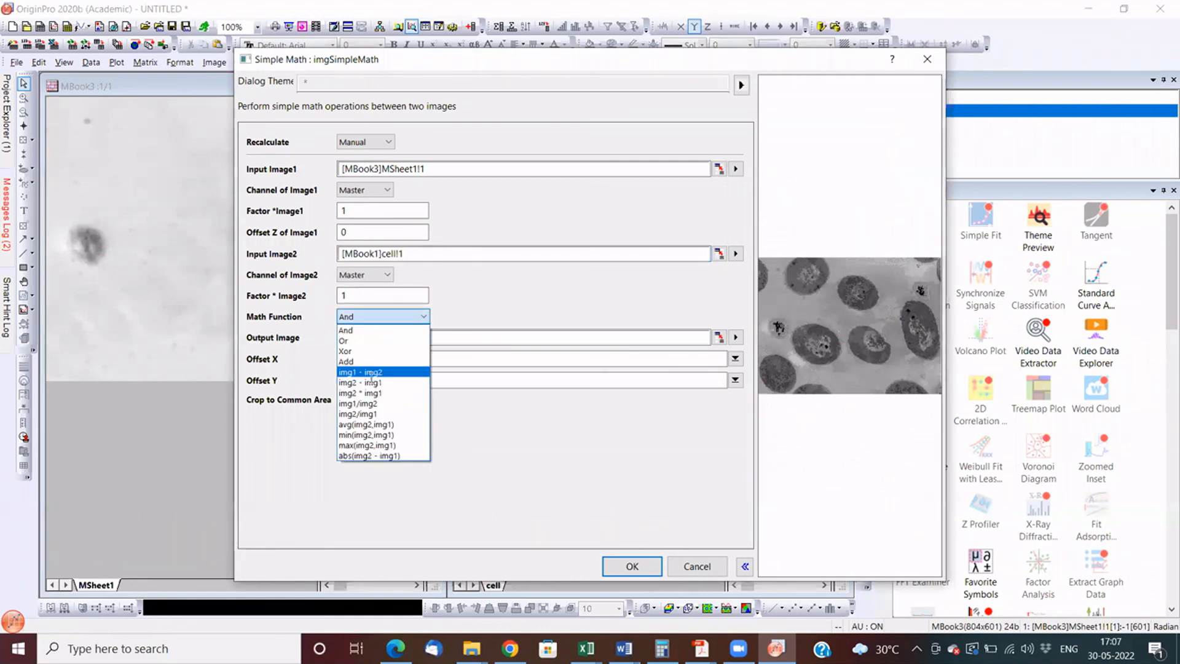
{"action": "left_click", "coordinate": [369, 383]}
{"action": "left_click", "coordinate": [369, 318]}
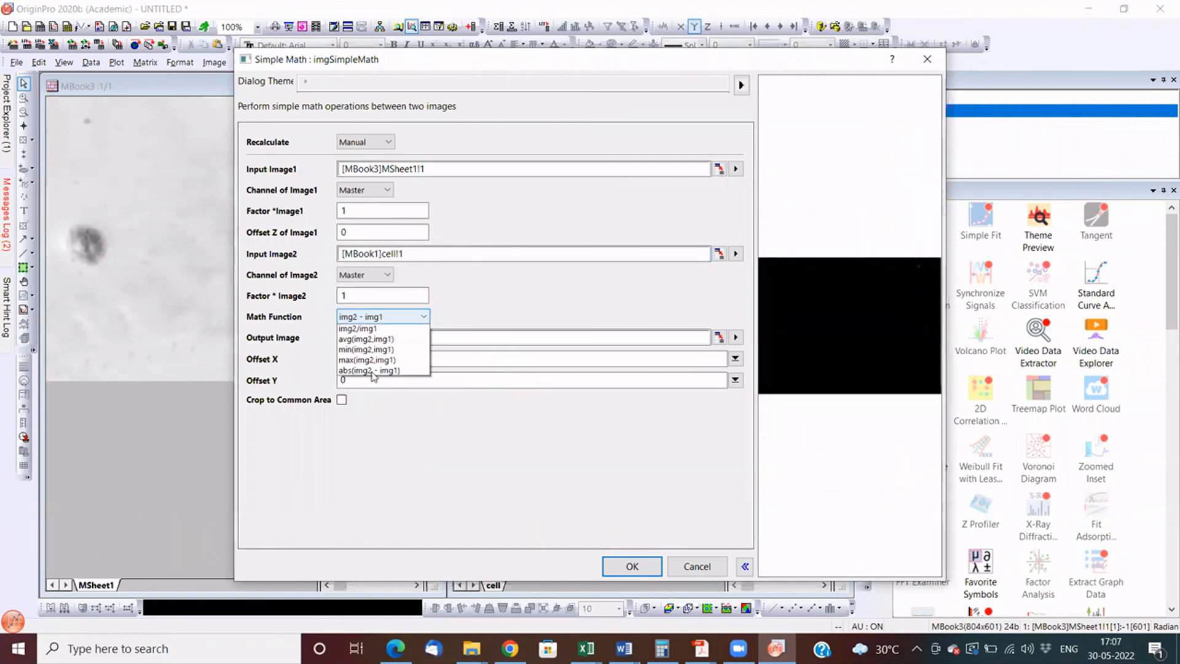
{"action": "left_click", "coordinate": [371, 372]}
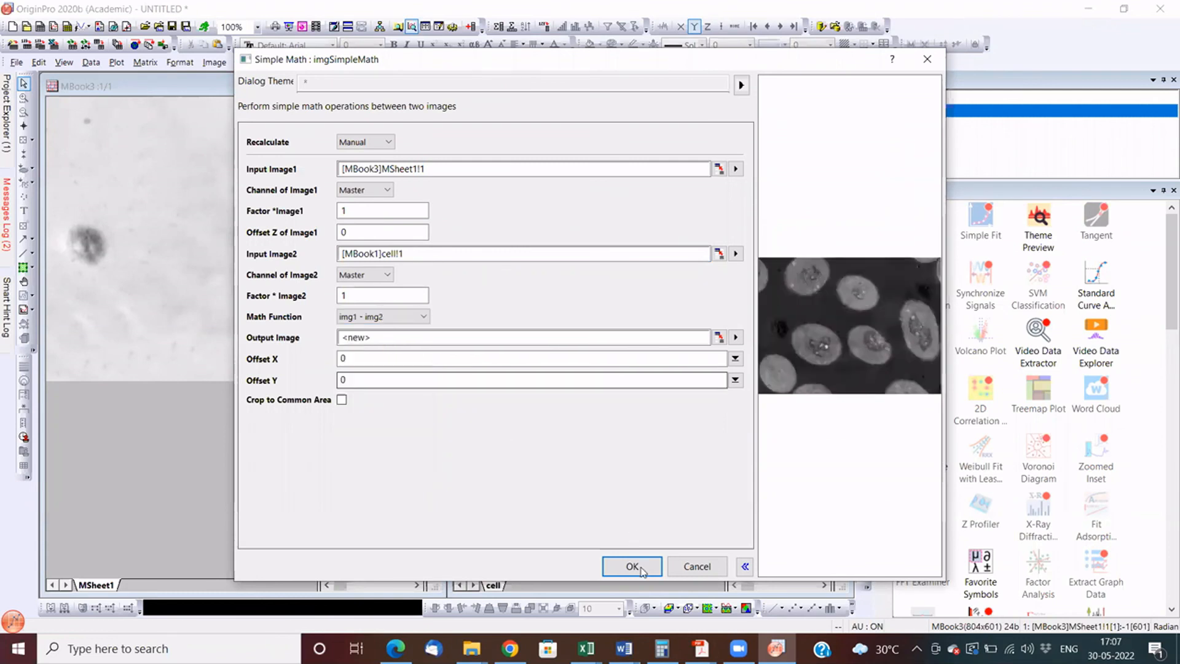
{"action": "left_click", "coordinate": [642, 569]}
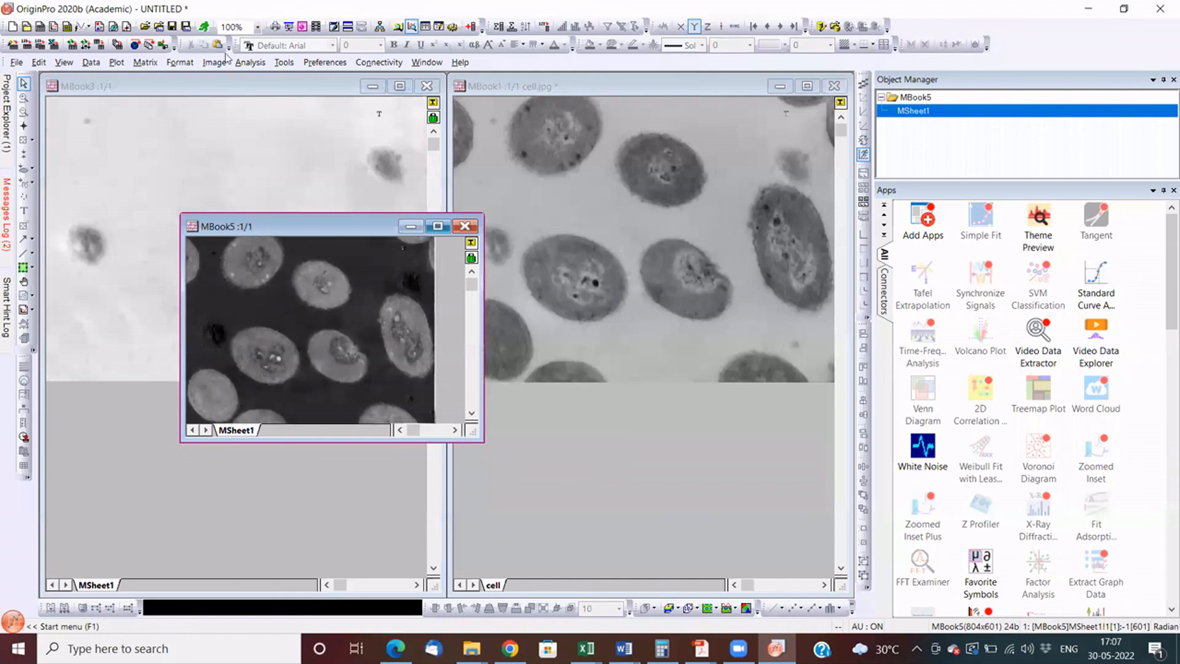
- Maximize the subtracted image's window and invert the image
{"action": "left_click", "coordinate": [438, 226]}
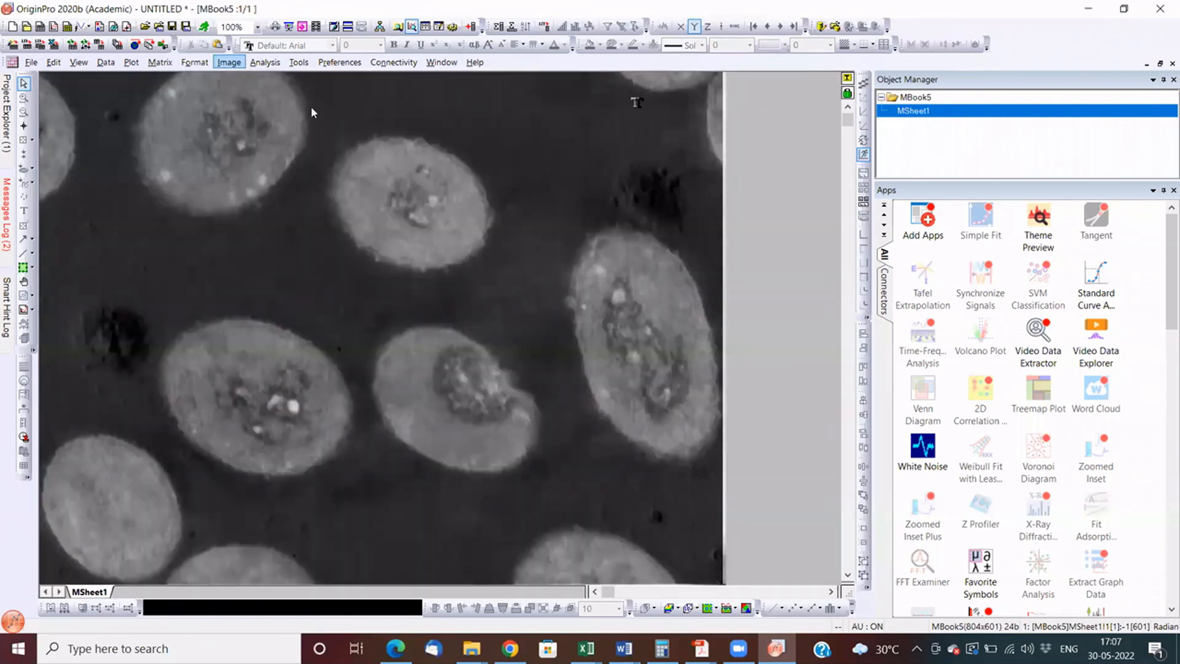
{"action": "left_click", "coordinate": [230, 62]}
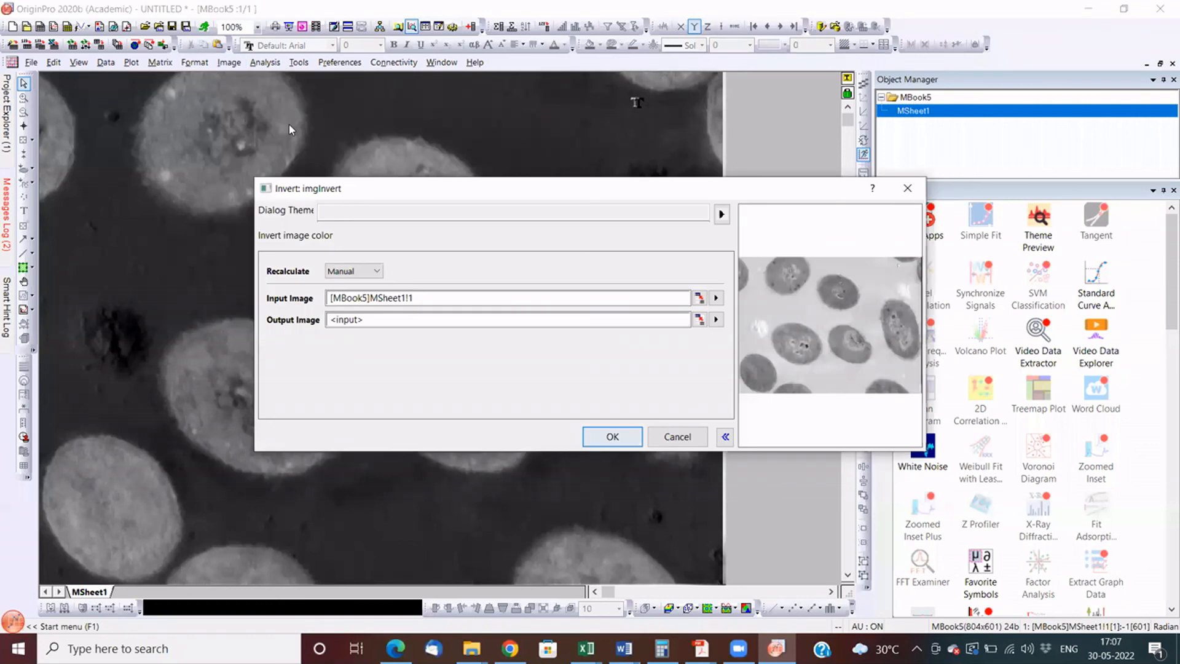
{"action": "key", "text": "Escape"}
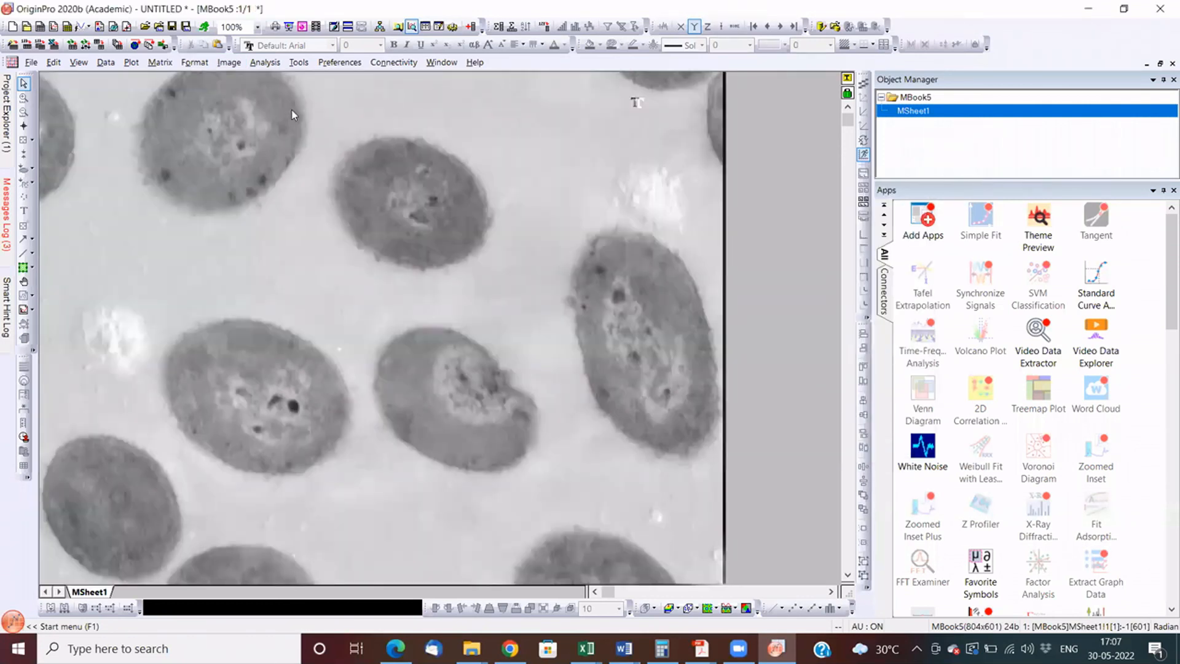
- Apply a Threshold conversion to the inverted image with an upper bound of 167, enlarging the preview to check the cells
{"action": "left_click", "coordinate": [229, 62]}
{"action": "mouse_move", "coordinate": [293, 119]}
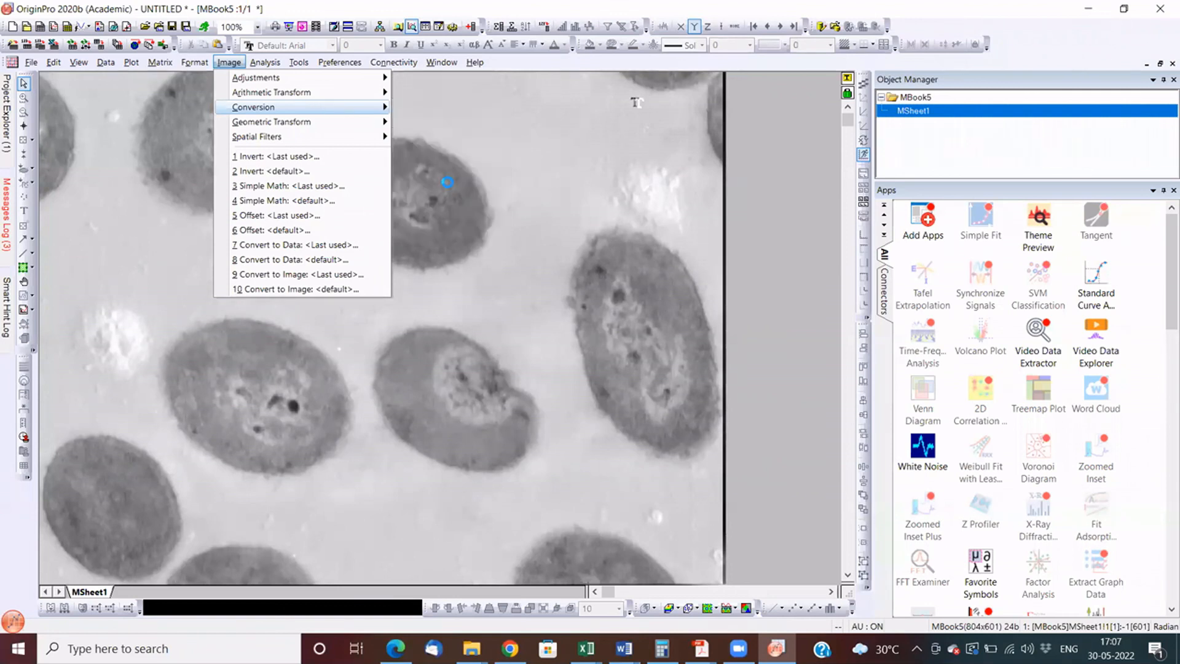
{"action": "left_click", "coordinate": [440, 185]}
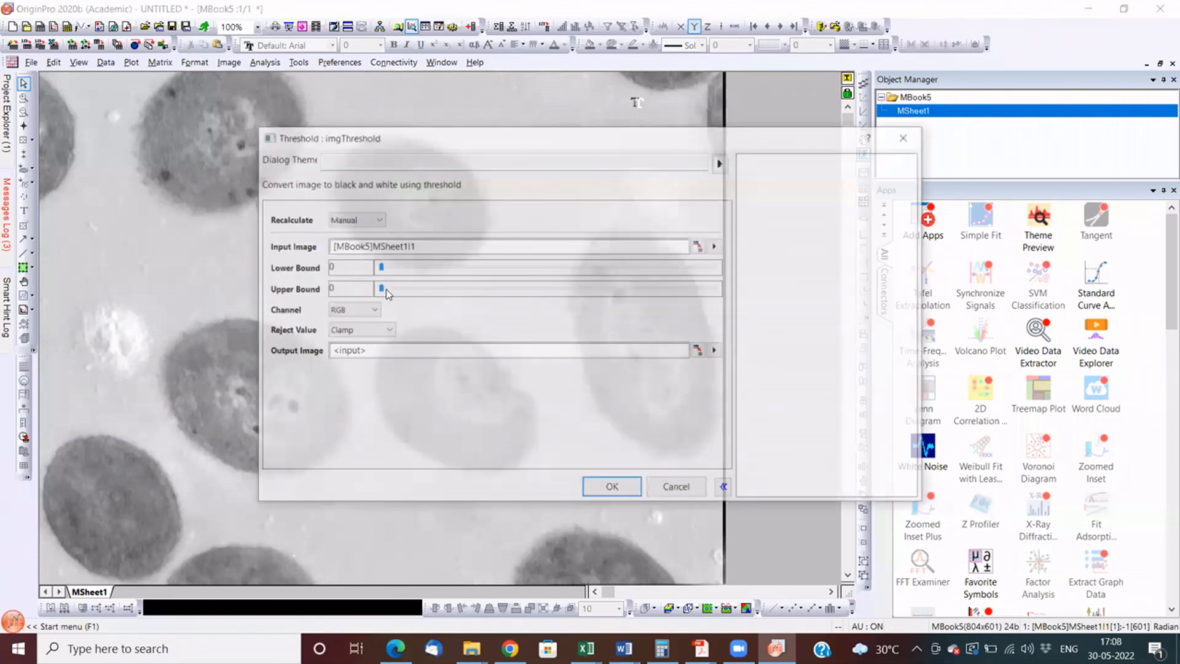
{"action": "left_click", "coordinate": [499, 287]}
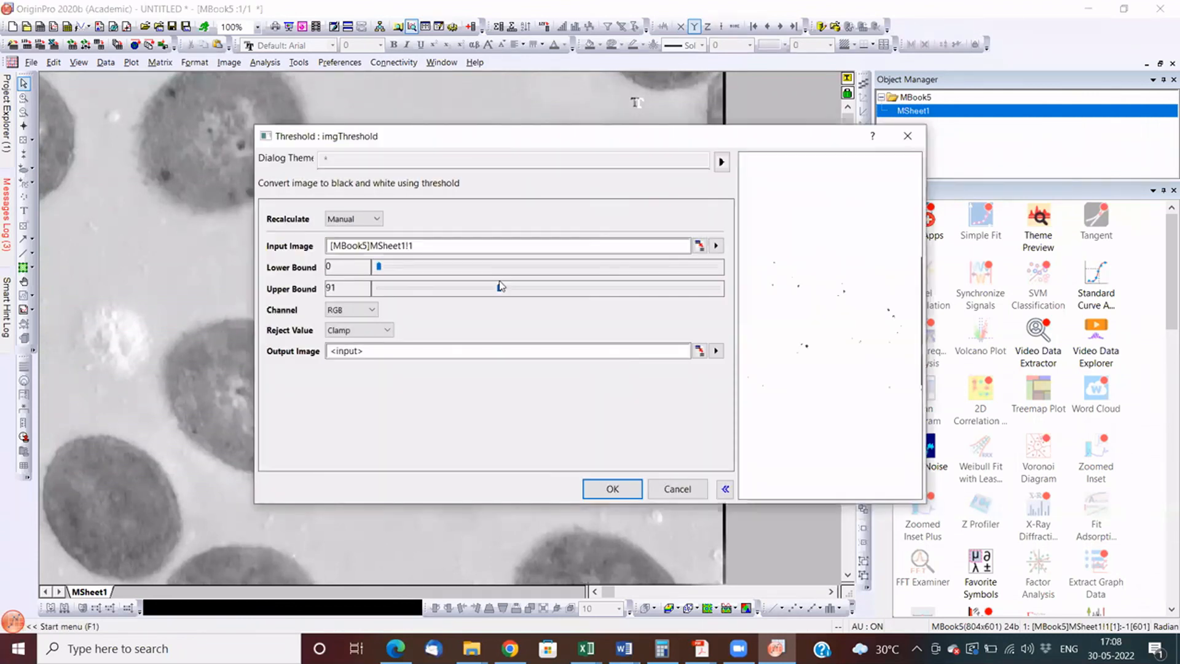
{"action": "left_click", "coordinate": [600, 288]}
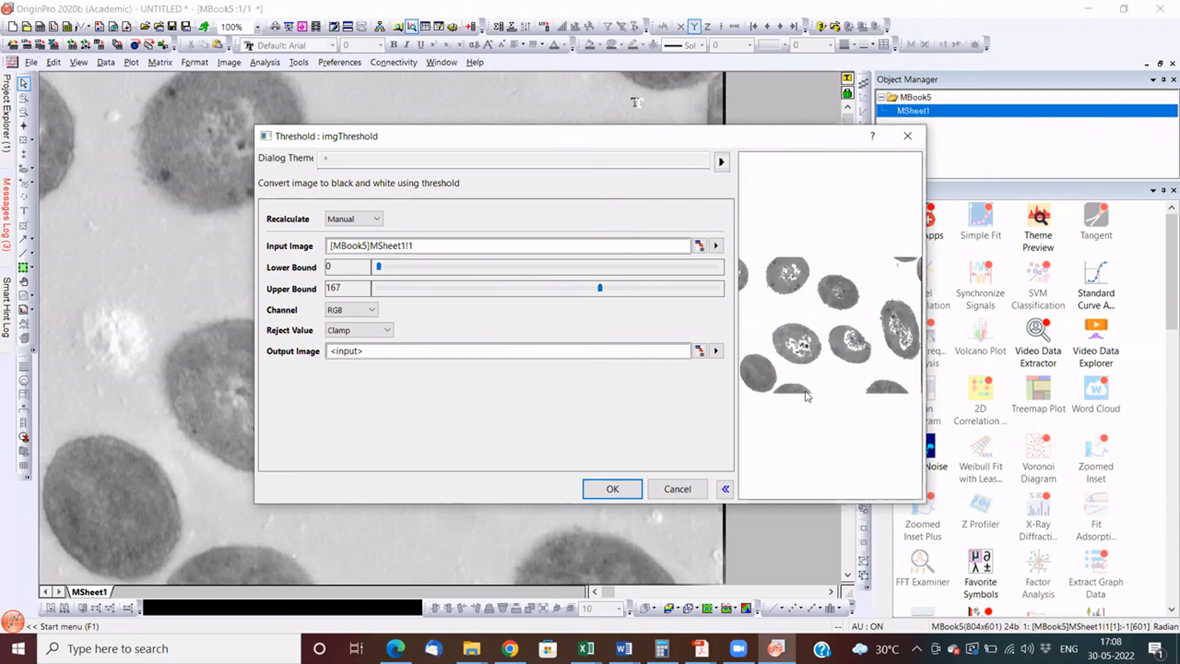
{"action": "left_click_drag", "start_coordinate": [926, 504], "coordinate": [803, 492]}
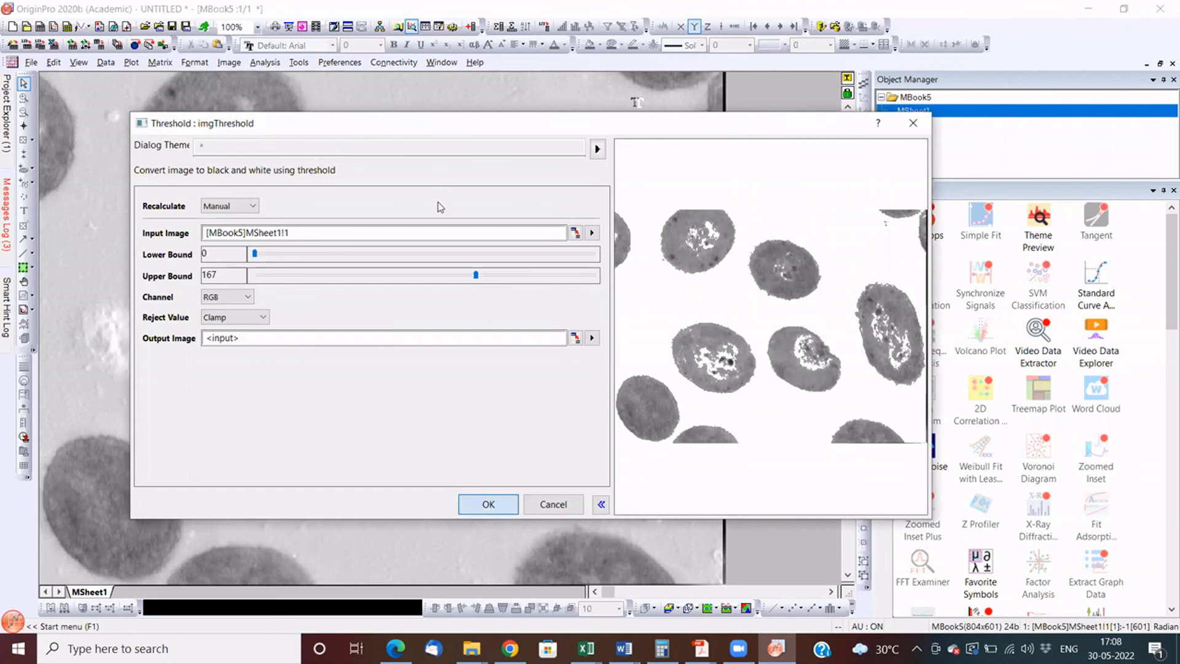
{"action": "key", "text": "Return"}
- Detect the cell edges with the Prewitt horizontal & vertical edges filter at a threshold of 18
{"action": "key", "text": "alt+i"}
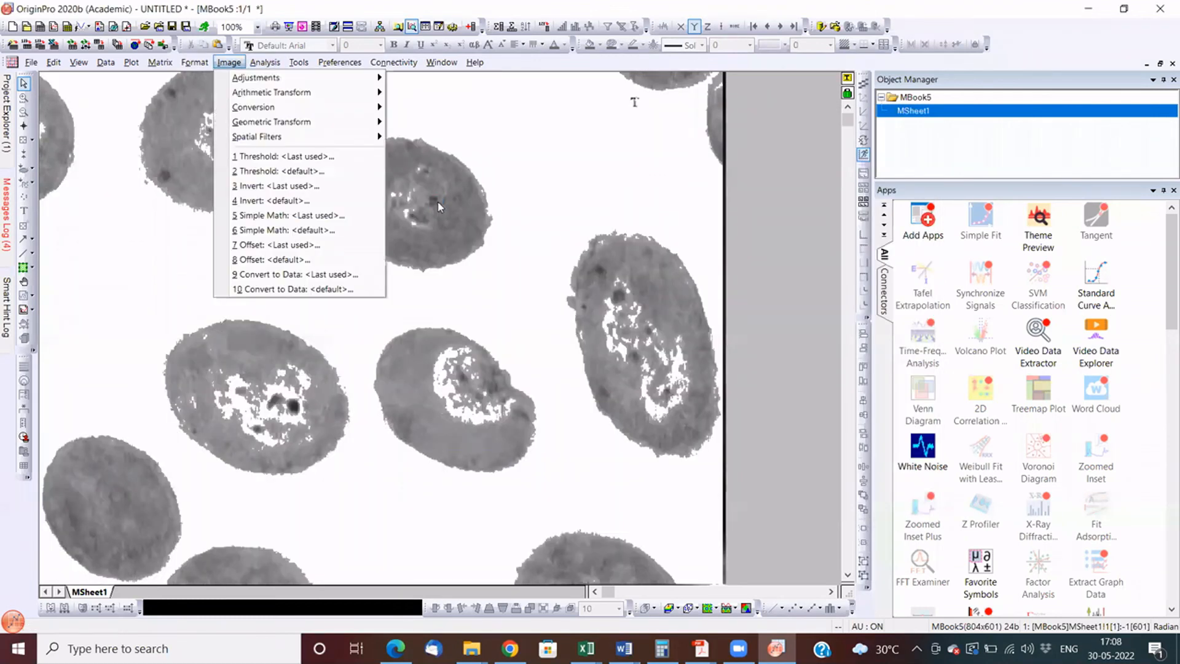
{"action": "left_click", "coordinate": [408, 296]}
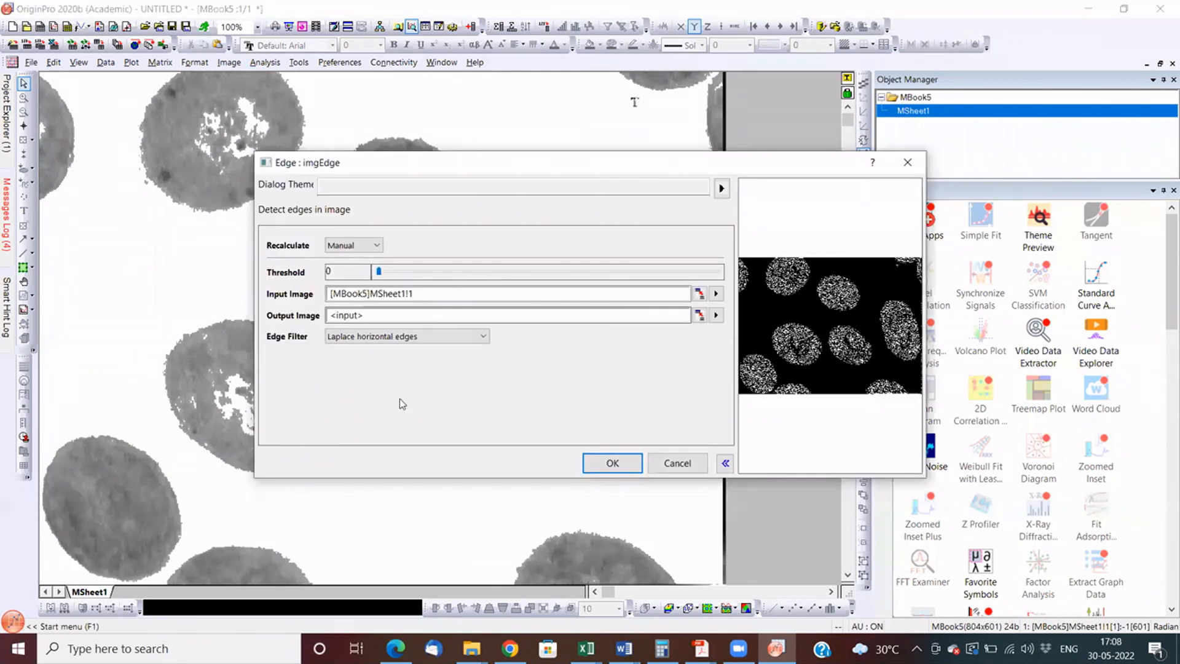
{"action": "left_click", "coordinate": [396, 336]}
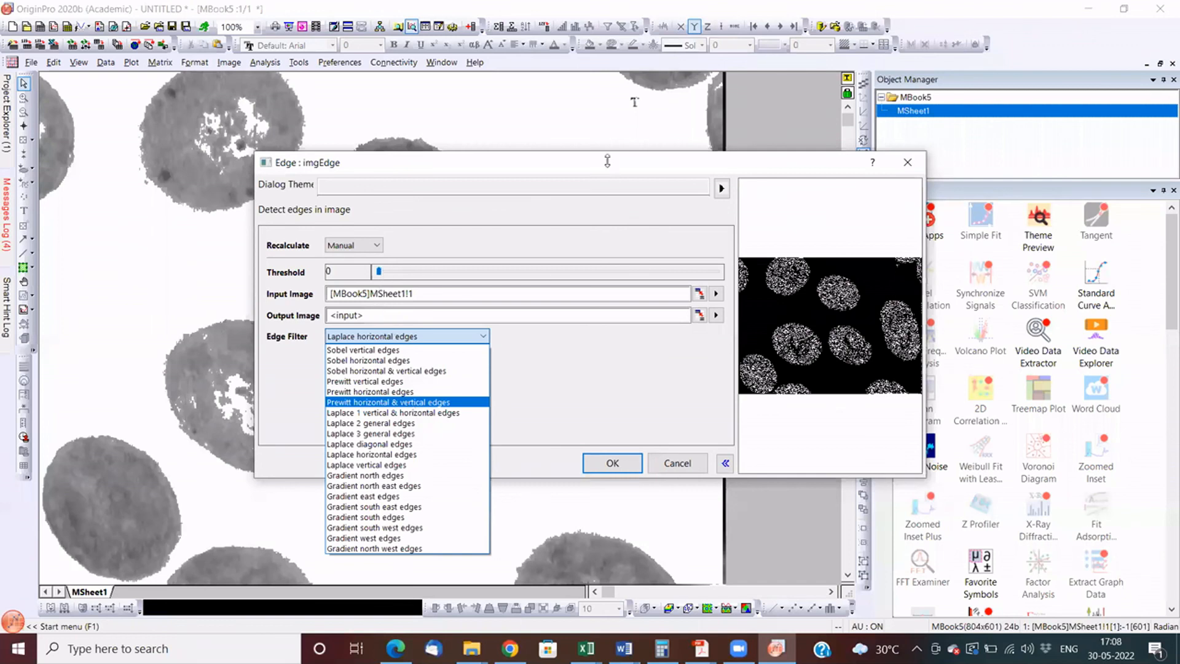
{"action": "left_click_drag", "start_coordinate": [552, 169], "coordinate": [360, 160]}
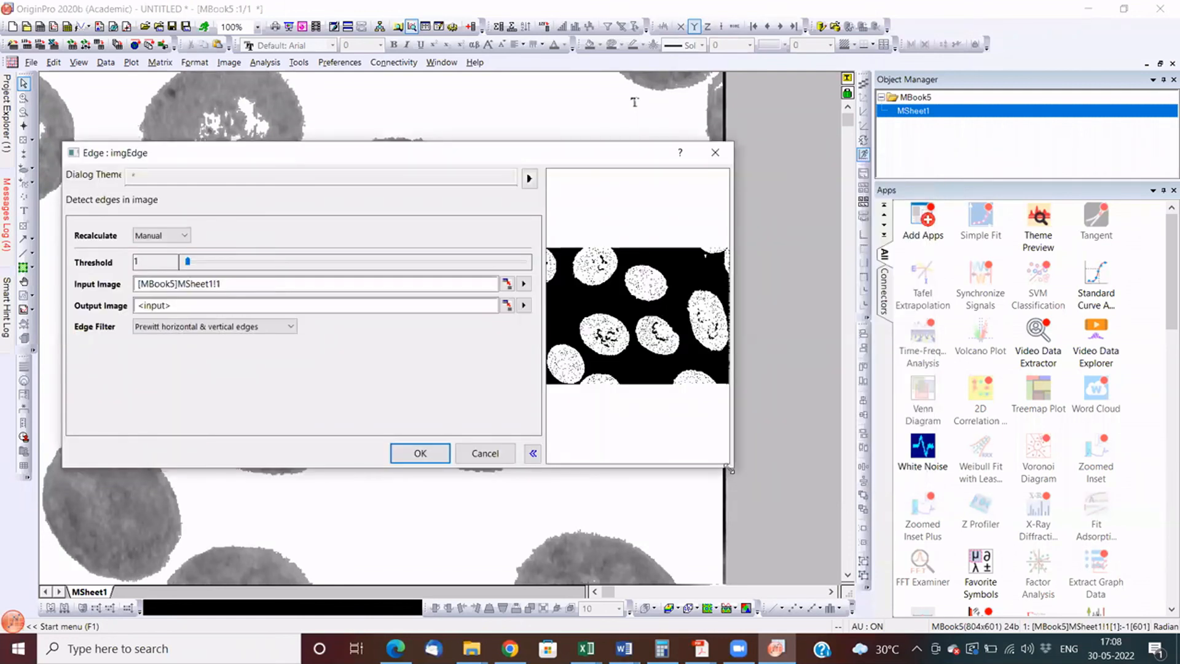
{"action": "left_click_drag", "start_coordinate": [731, 470], "coordinate": [844, 539]}
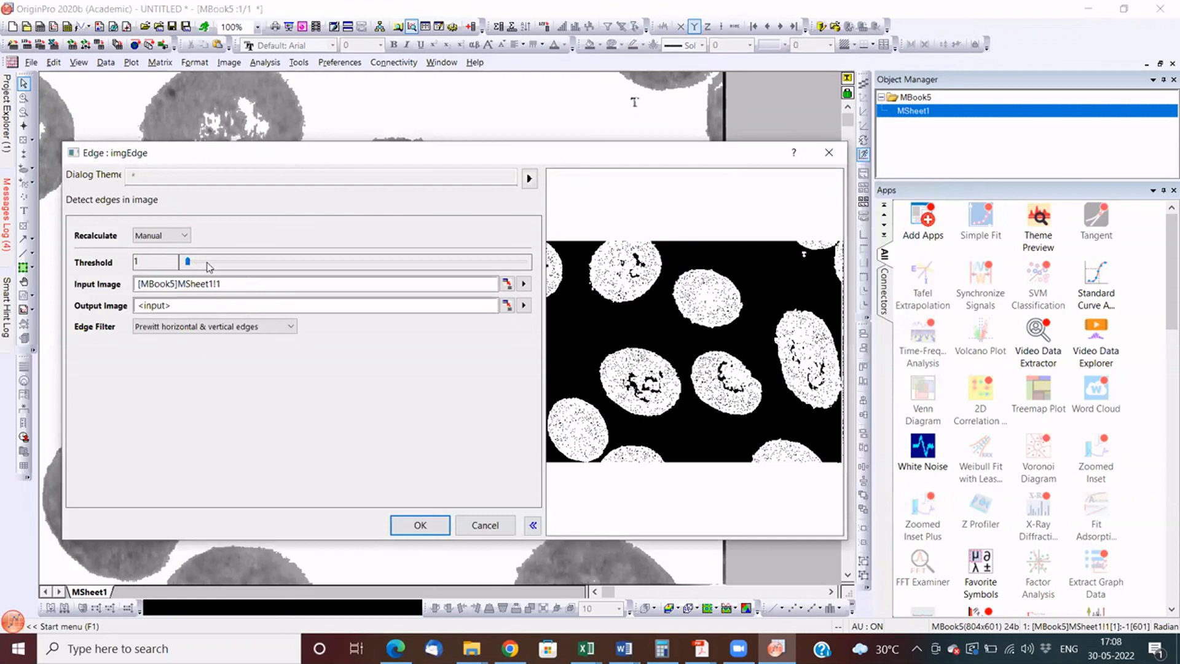
{"action": "left_click", "coordinate": [213, 266]}
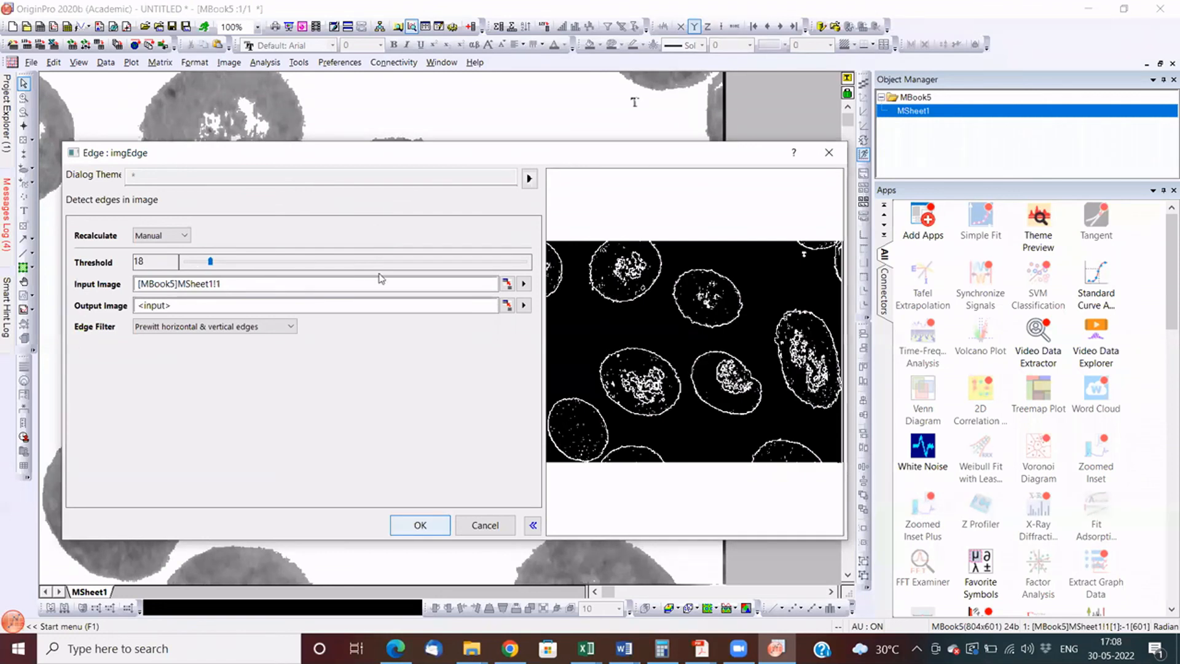
{"action": "key", "text": "Return"}
- Restore the edge image window, then move and enlarge it beside the original cell image for comparison
{"action": "left_click", "coordinate": [1160, 64]}
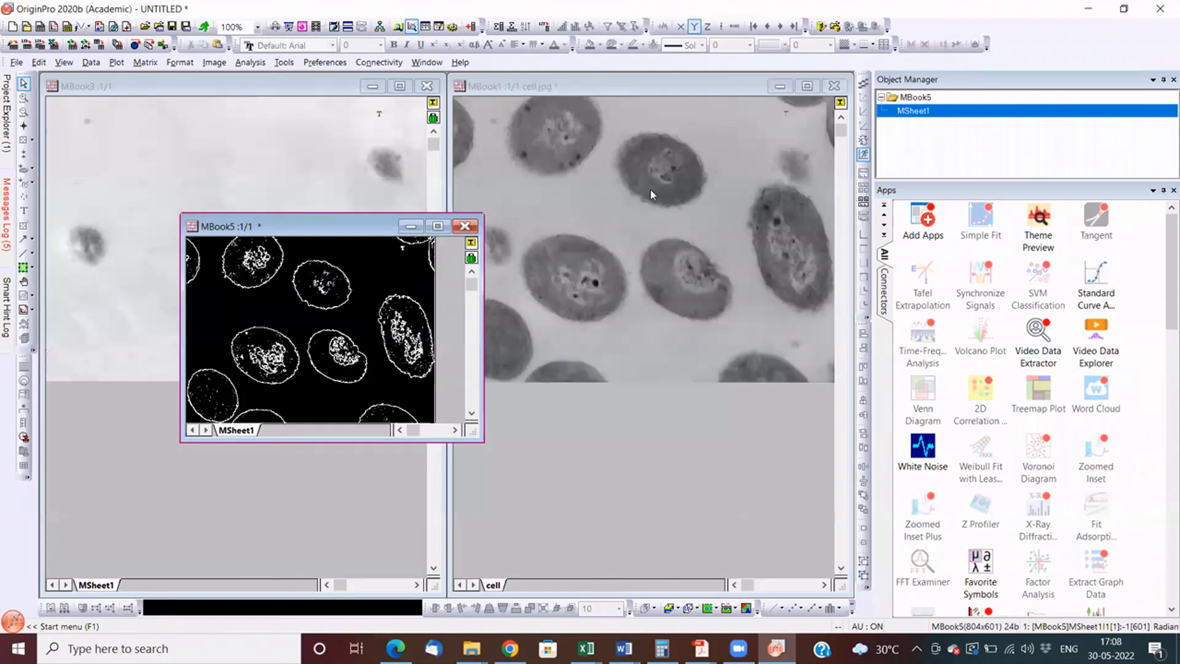
{"action": "left_click_drag", "start_coordinate": [308, 228], "coordinate": [220, 85]}
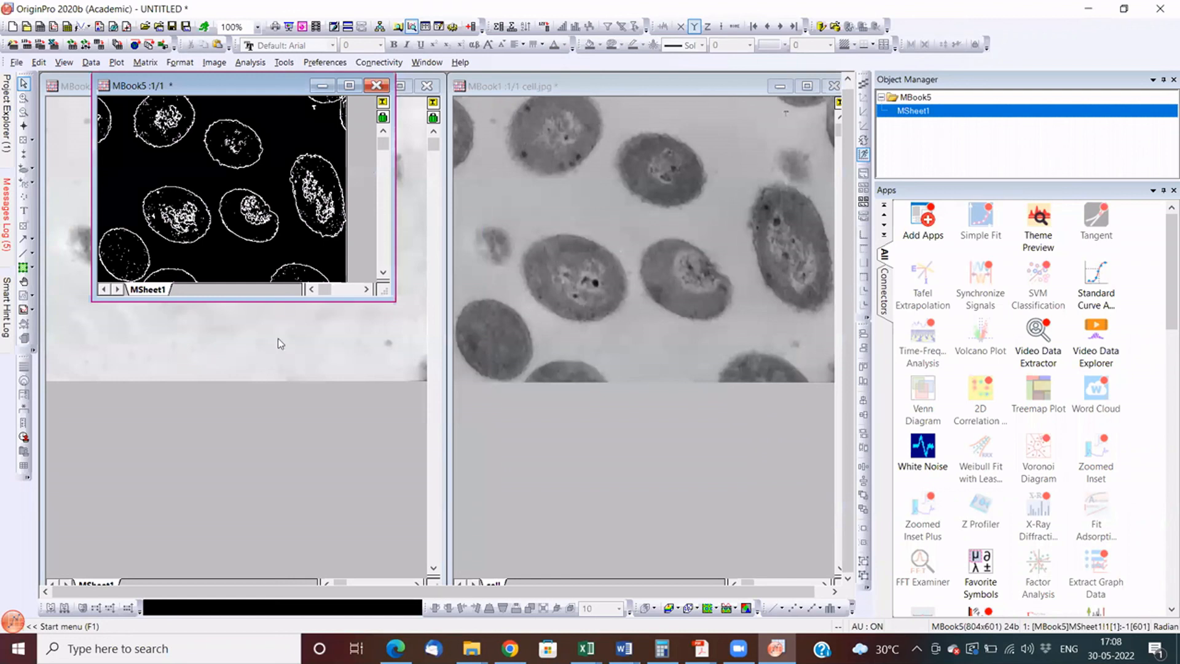
{"action": "left_click_drag", "start_coordinate": [395, 300], "coordinate": [458, 584]}
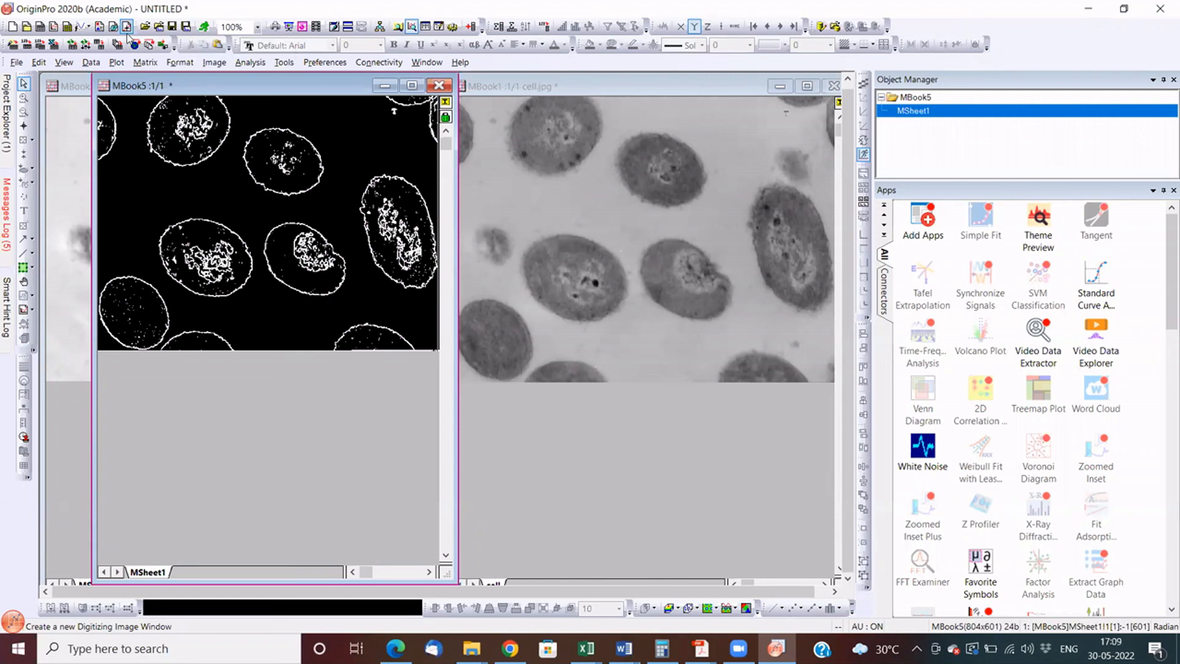
- Start a new project without saving the changes to the current one
{"action": "left_click", "coordinate": [13, 26]}
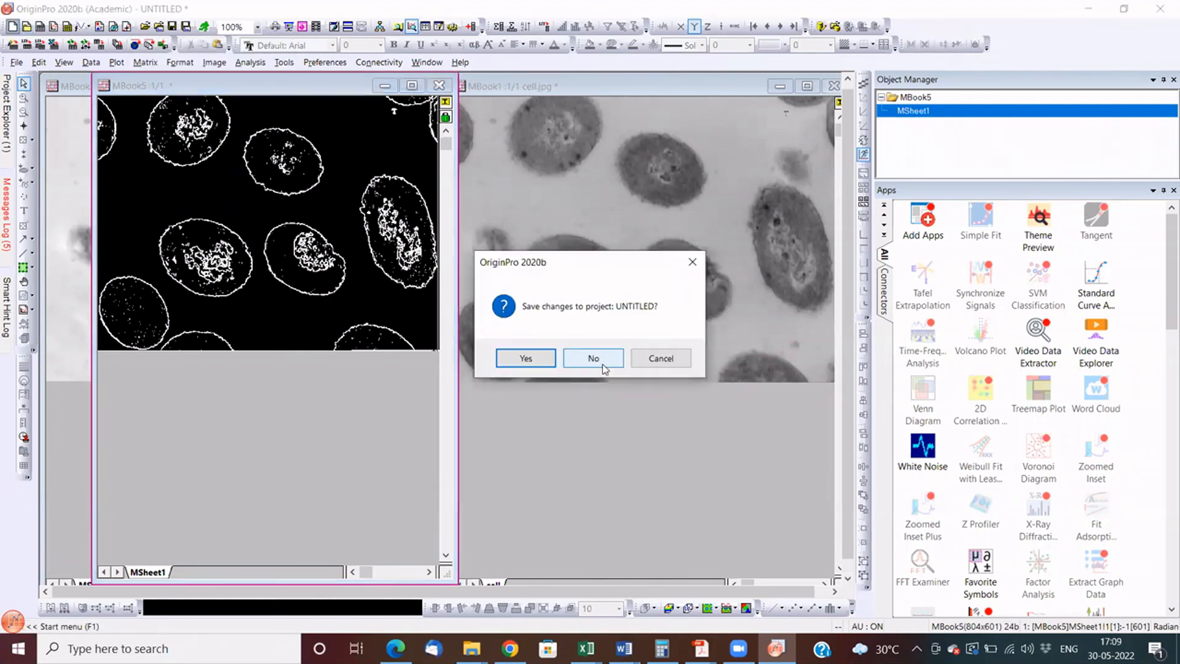
{"action": "left_click", "coordinate": [593, 358]}
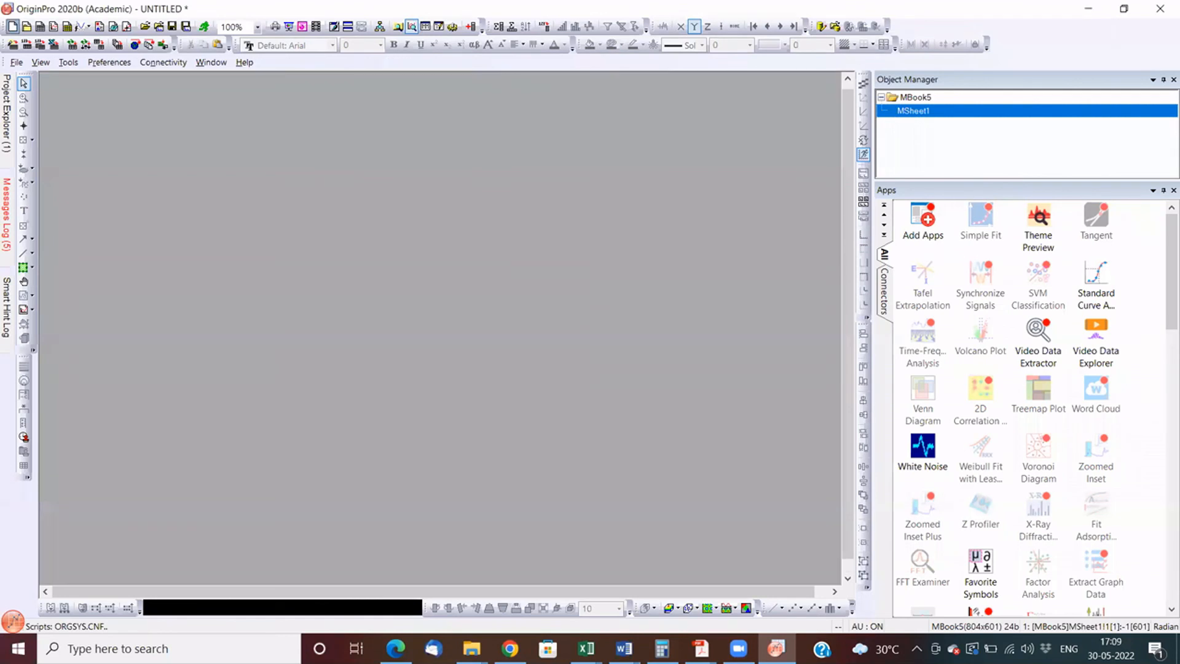
- Switch to File Explorer and open the Statistics folder inside Origin's Samples folder
{"action": "left_click", "coordinate": [357, 648]}
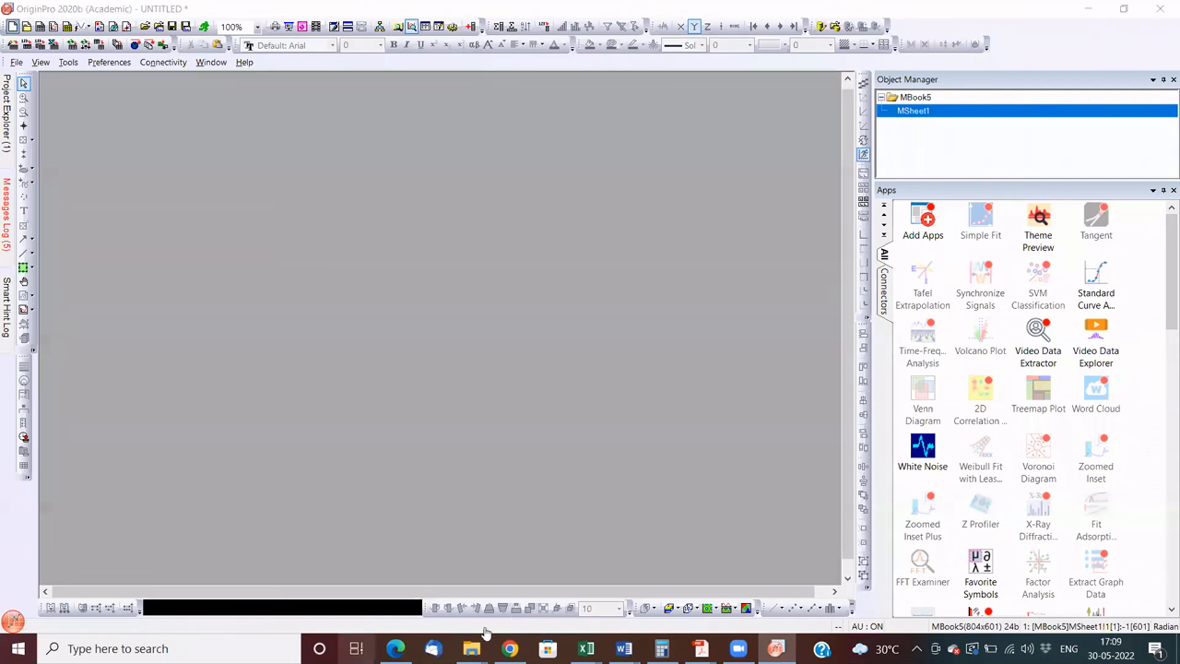
{"action": "left_click", "coordinate": [472, 649]}
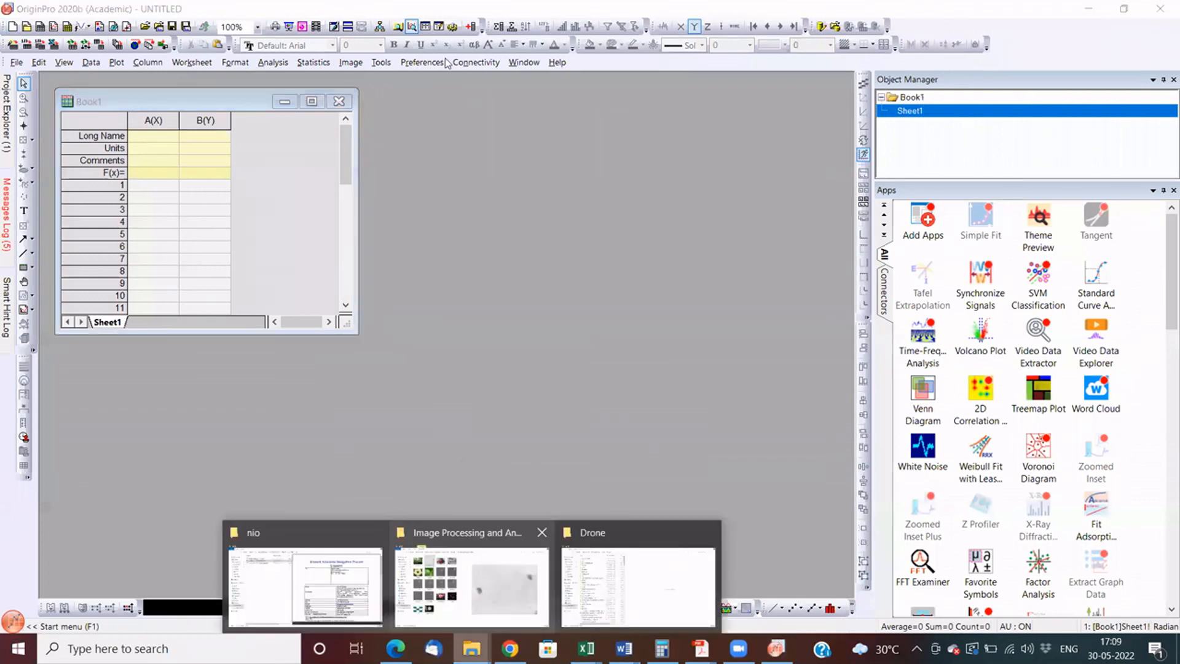
{"action": "left_click", "coordinate": [472, 584]}
{"action": "key", "text": "alt+Up"}
{"action": "key", "text": "s"}
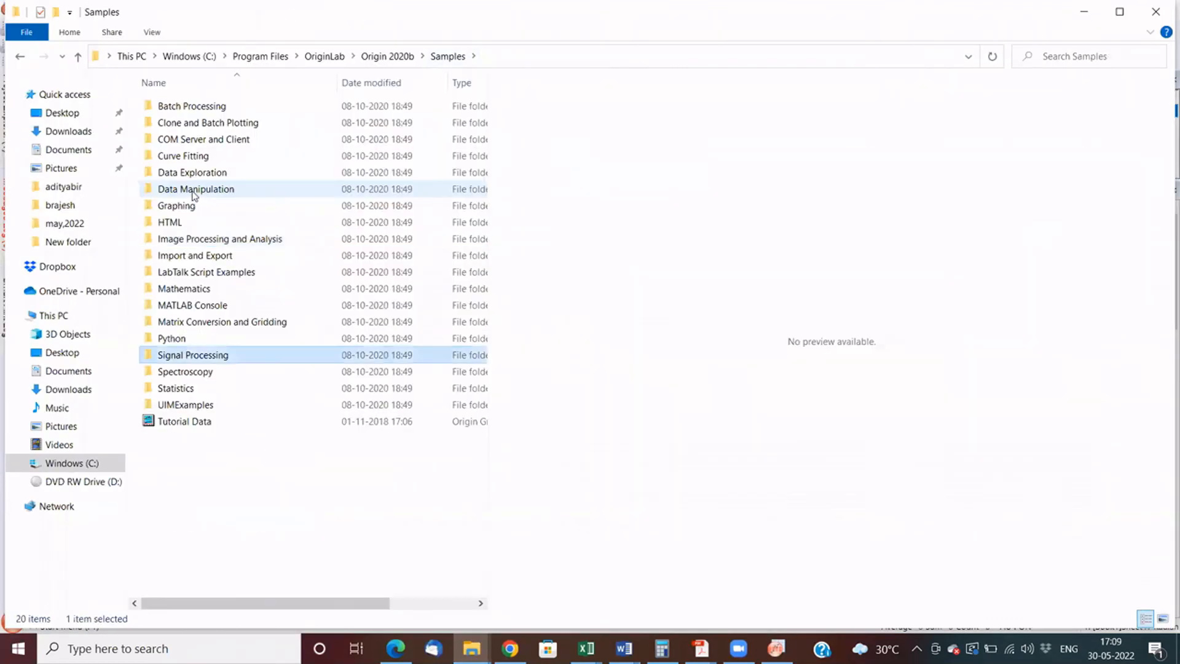
{"action": "key", "text": "s"}
{"action": "key", "text": "s"}
{"action": "key", "text": "Return"}
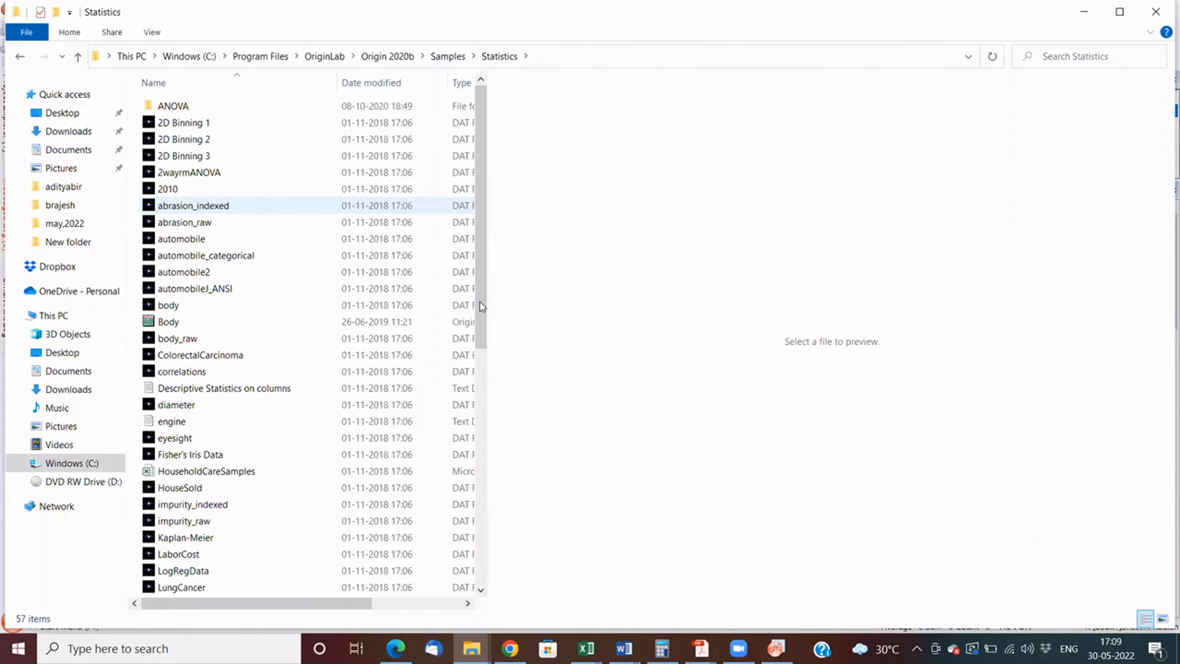
- Find the time_raw data file in the Statistics folder, import it into Origin and maximize its workbook window
{"action": "scroll", "coordinate": [186, 399], "scroll_direction": "down", "scroll_amount": 1}
{"action": "left_click", "coordinate": [189, 397]}
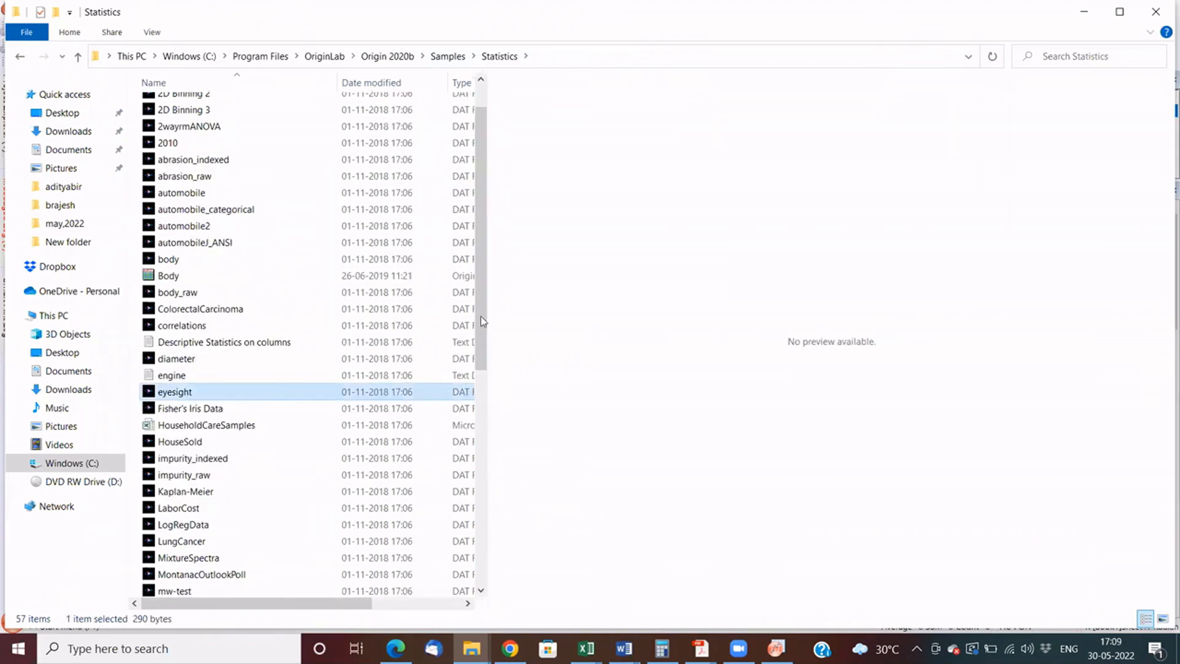
{"action": "left_click", "coordinate": [474, 342]}
{"action": "left_click_drag", "start_coordinate": [482, 363], "coordinate": [478, 521]}
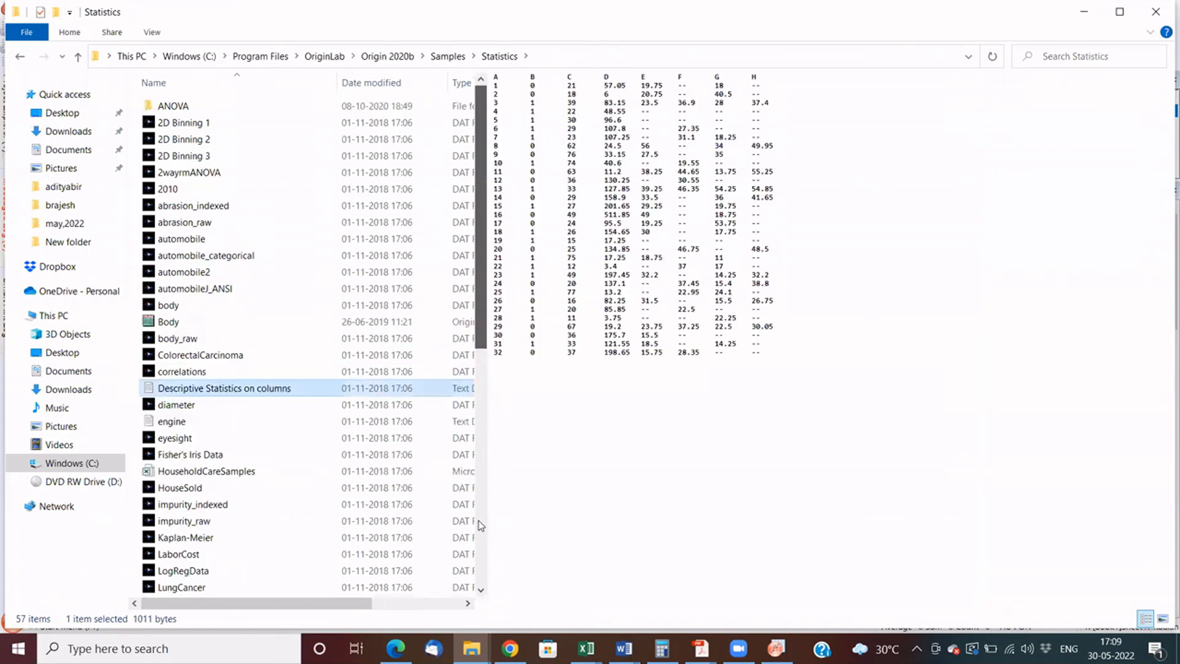
{"action": "scroll", "coordinate": [208, 530], "scroll_direction": "down", "scroll_amount": 3}
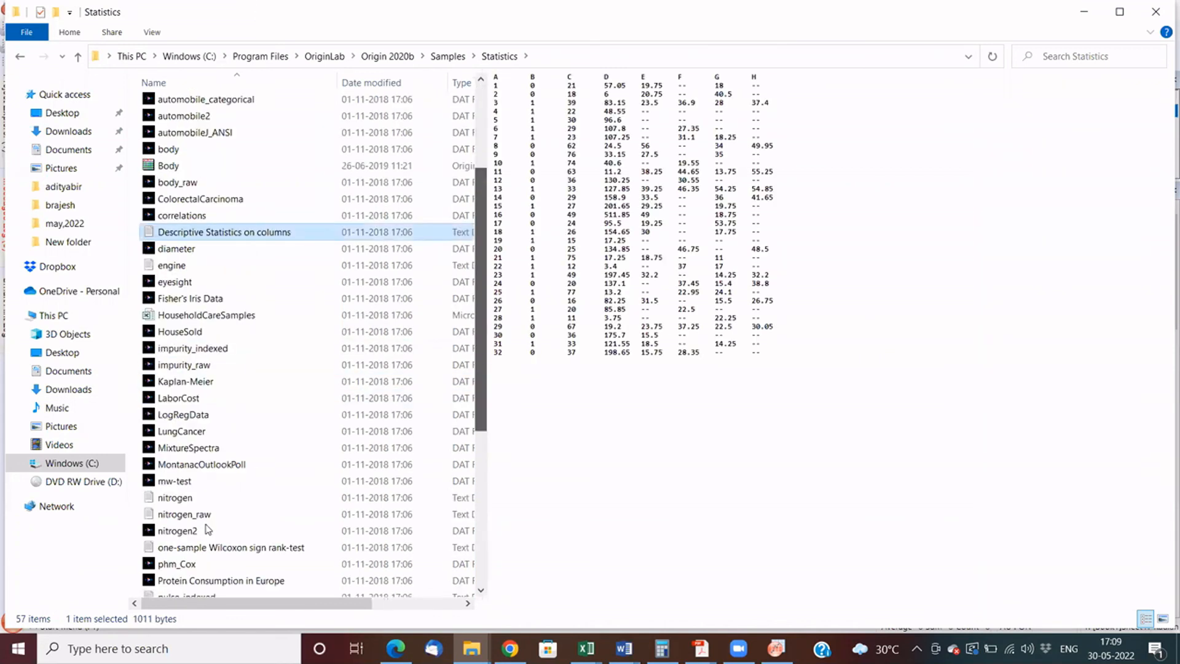
{"action": "left_click_drag", "start_coordinate": [206, 526], "coordinate": [223, 163]}
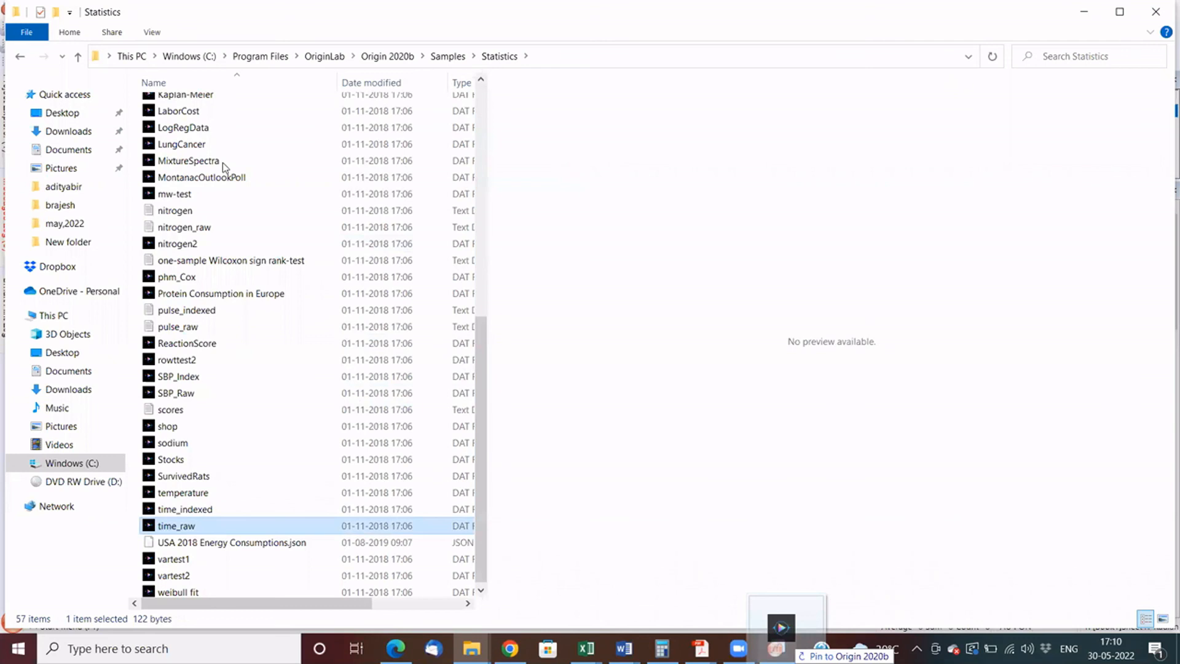
{"action": "left_click_drag", "start_coordinate": [600, 429], "coordinate": [311, 102]}
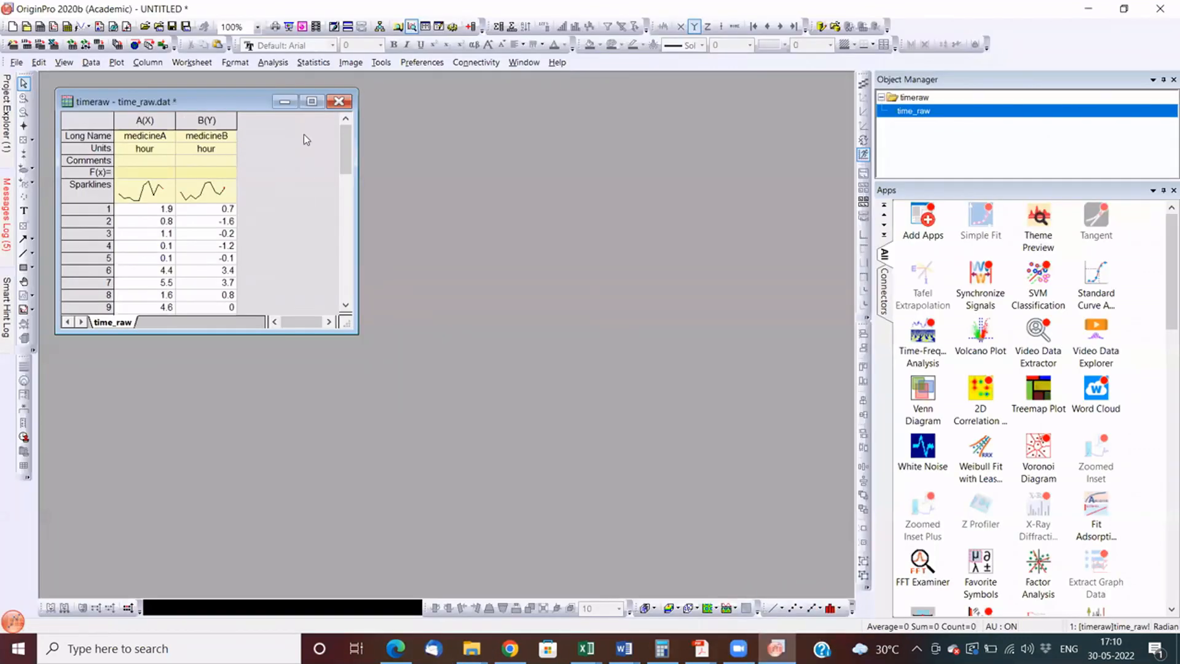
{"action": "left_click", "coordinate": [312, 102]}
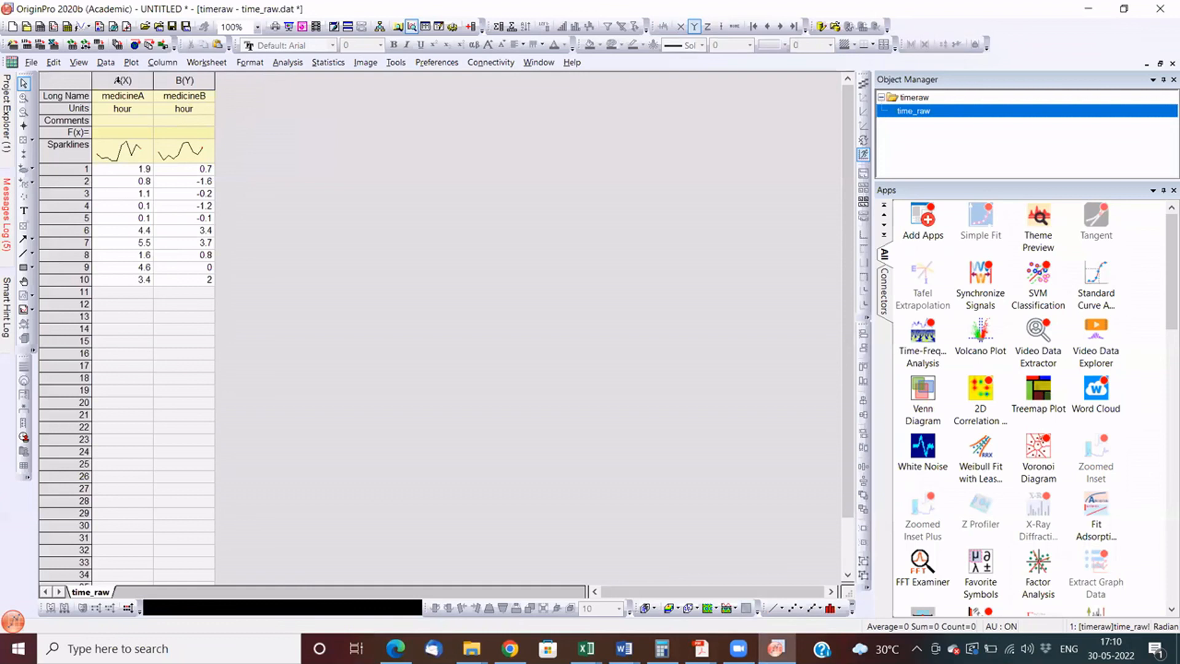
- Examine the medicineA and medicineB columns of the time_raw worksheet
{"action": "left_click", "coordinate": [123, 80]}
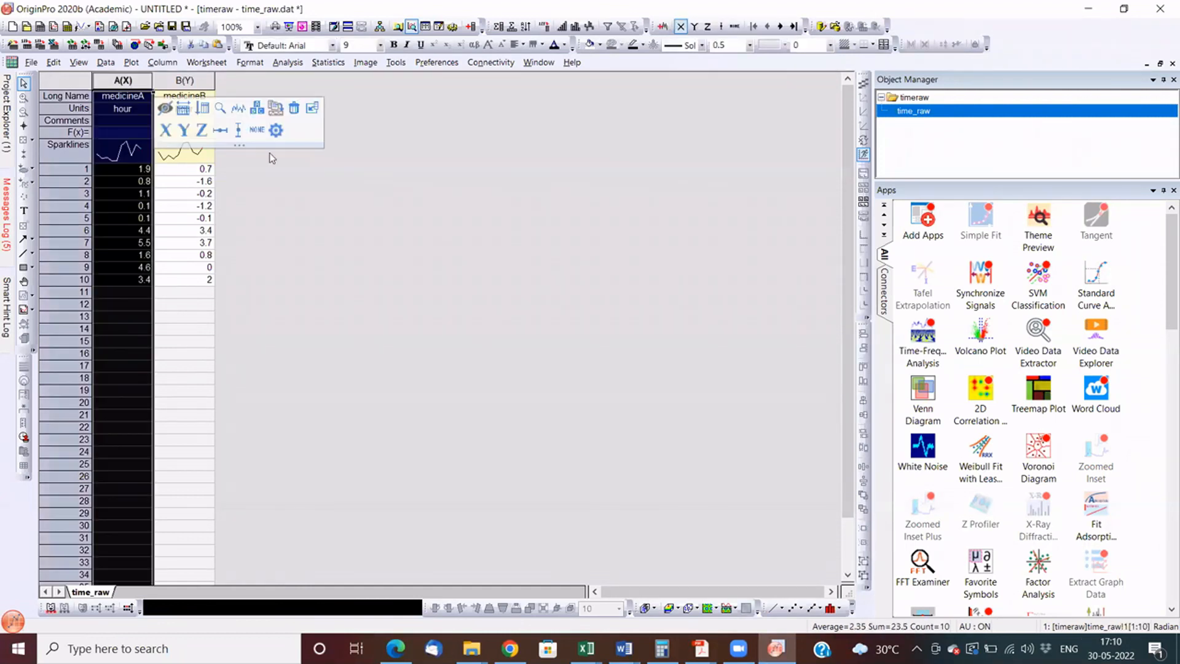
{"action": "left_click", "coordinate": [184, 80]}
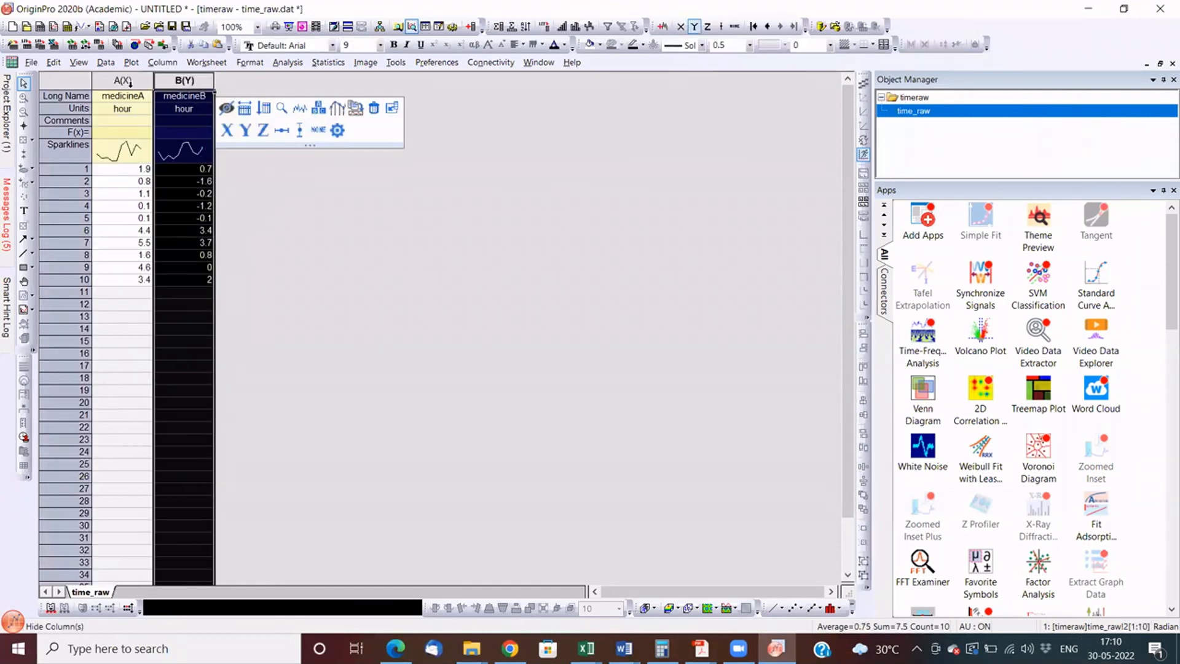
{"action": "left_click", "coordinate": [123, 81]}
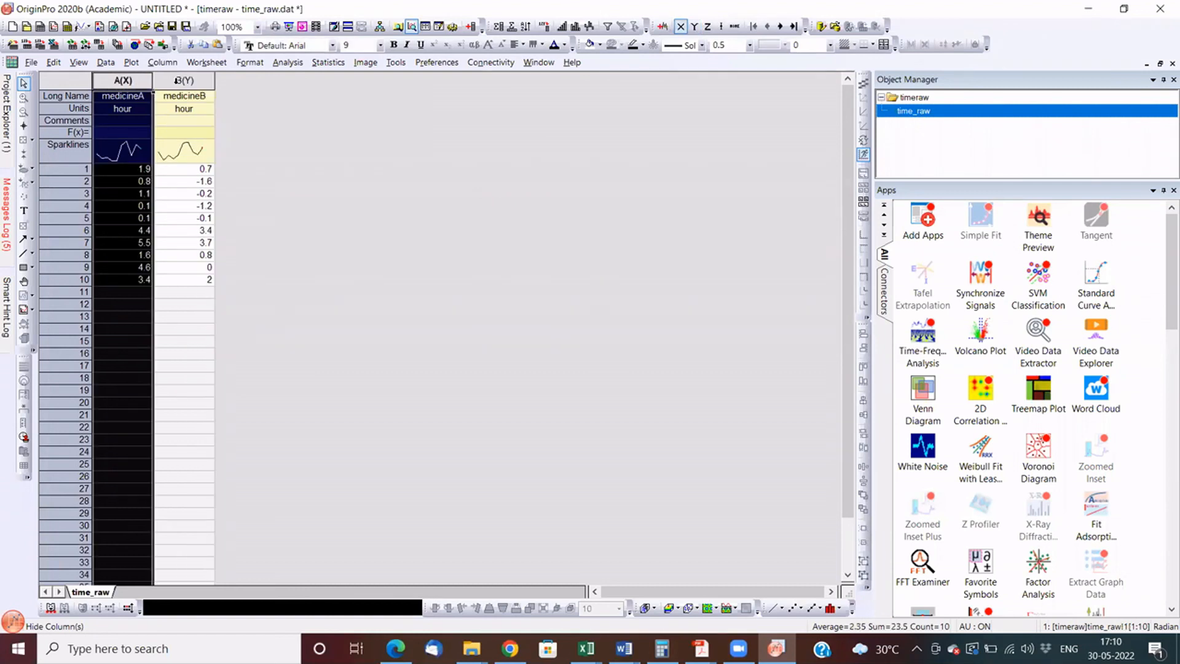
{"action": "left_click", "coordinate": [314, 219]}
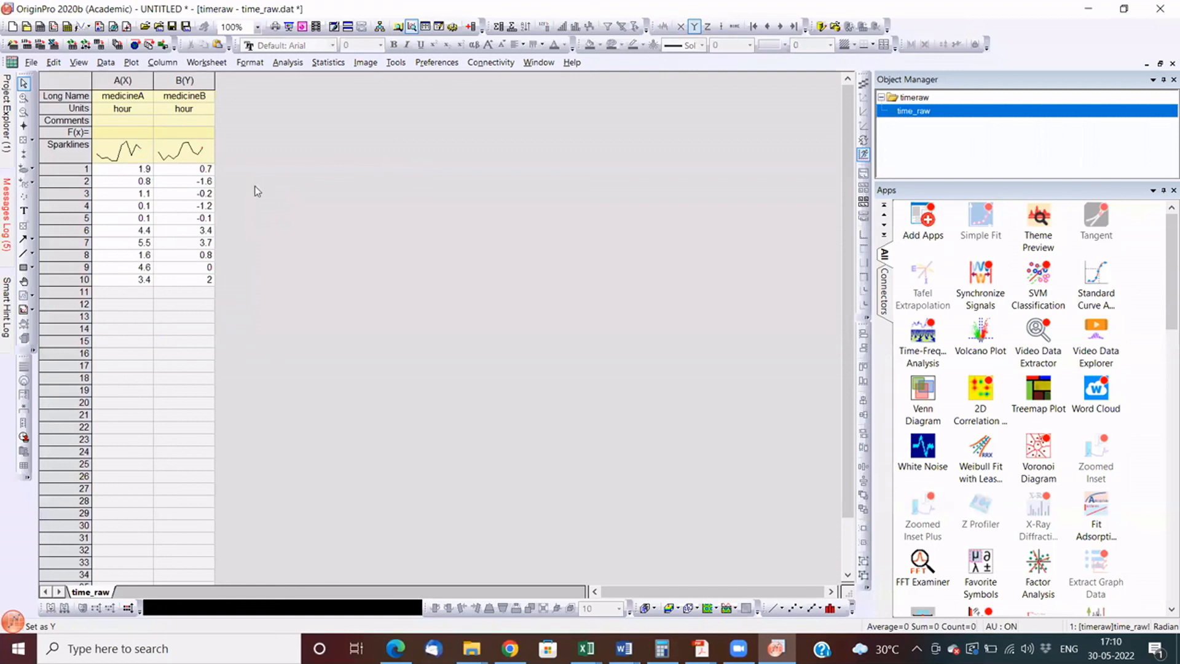
{"action": "left_click", "coordinate": [126, 81]}
{"action": "left_click", "coordinate": [184, 81]}
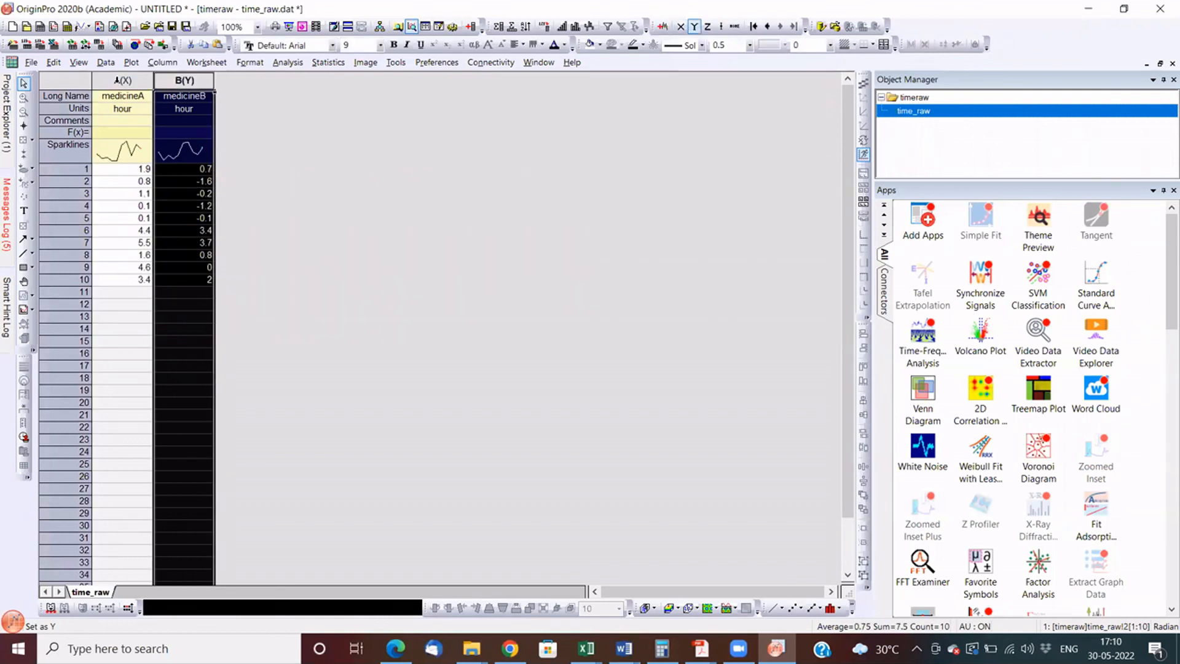
{"action": "left_click", "coordinate": [150, 80]}
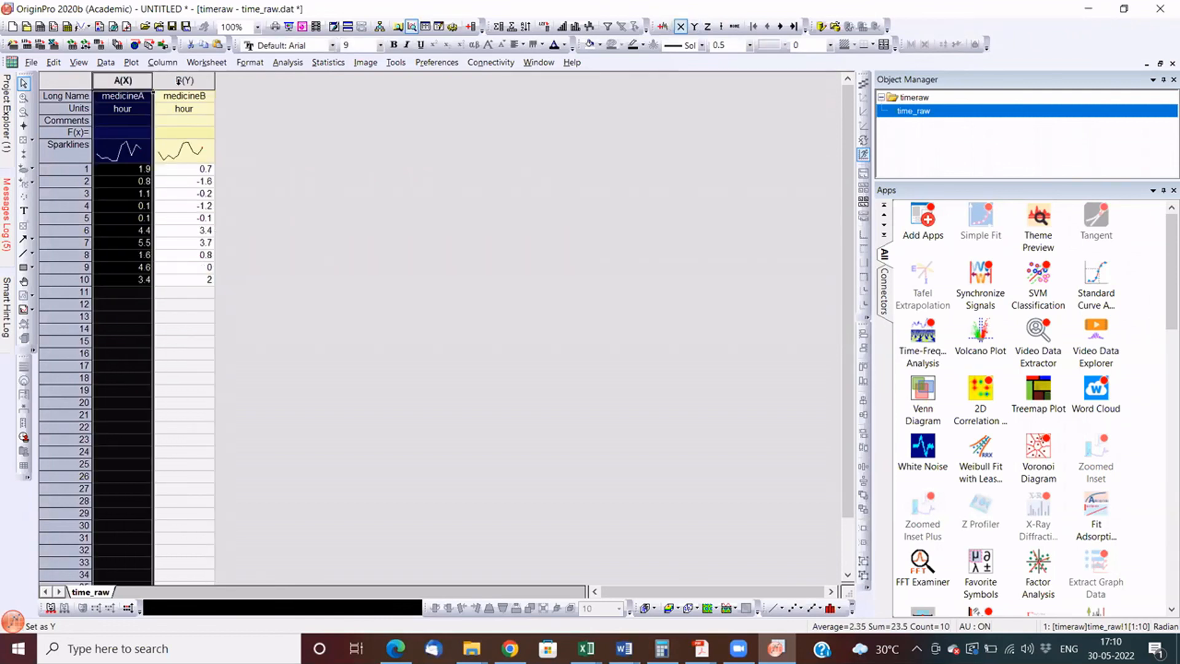
{"action": "left_click", "coordinate": [177, 81]}
{"action": "left_click", "coordinate": [369, 209]}
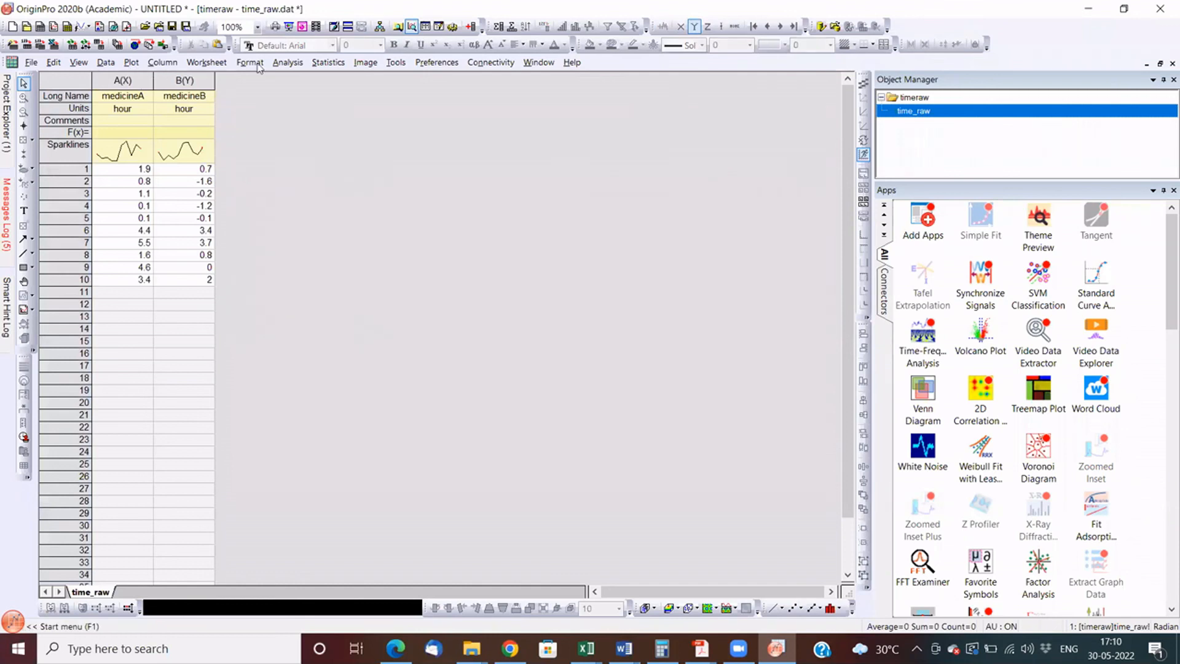
- Start a Two-Sample t-Test on raw data with medicineA as the 1st data range and medicineB as the 2nd
{"action": "left_click", "coordinate": [325, 63]}
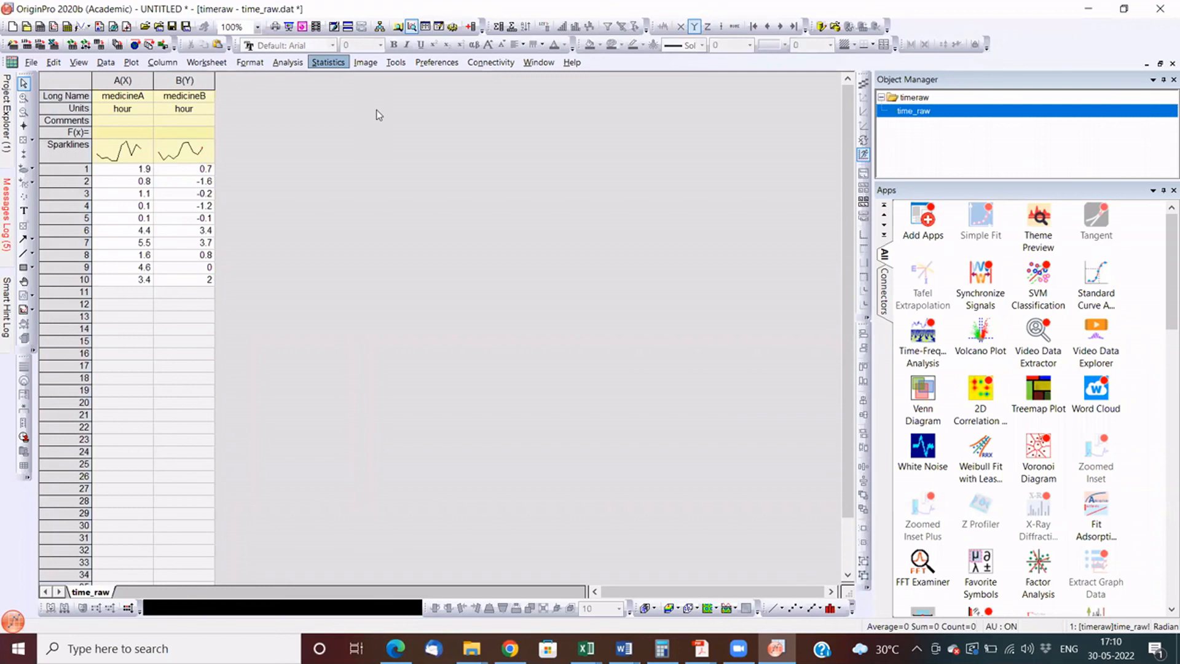
{"action": "mouse_move", "coordinate": [378, 113]}
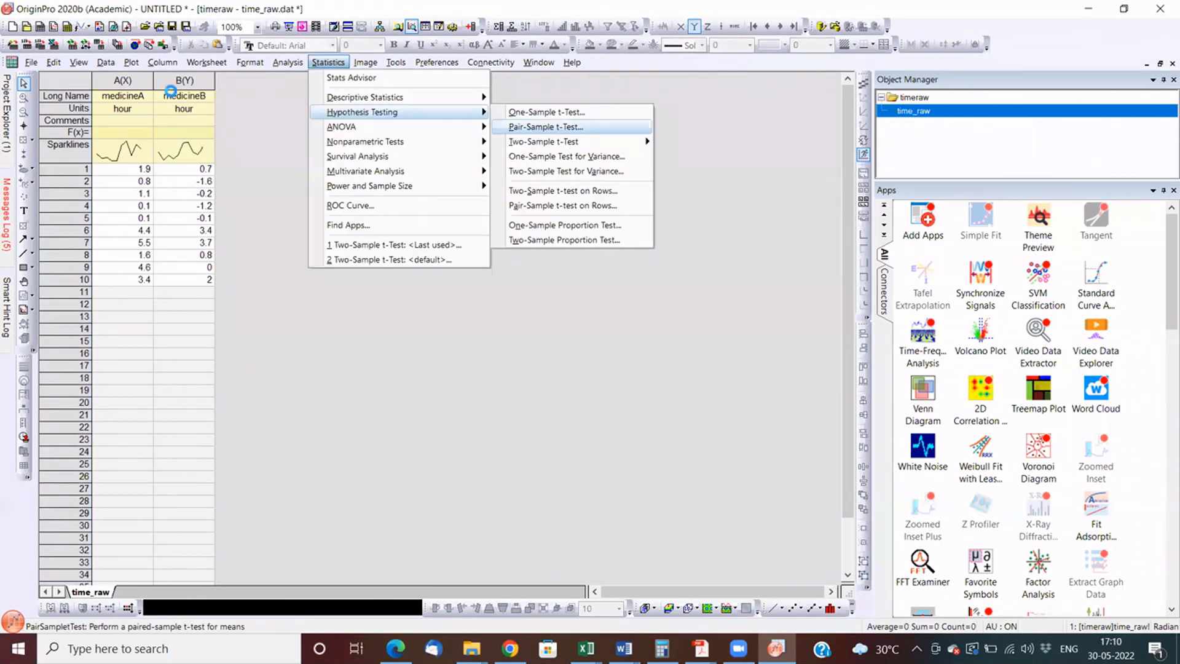
{"action": "left_click", "coordinate": [238, 140]}
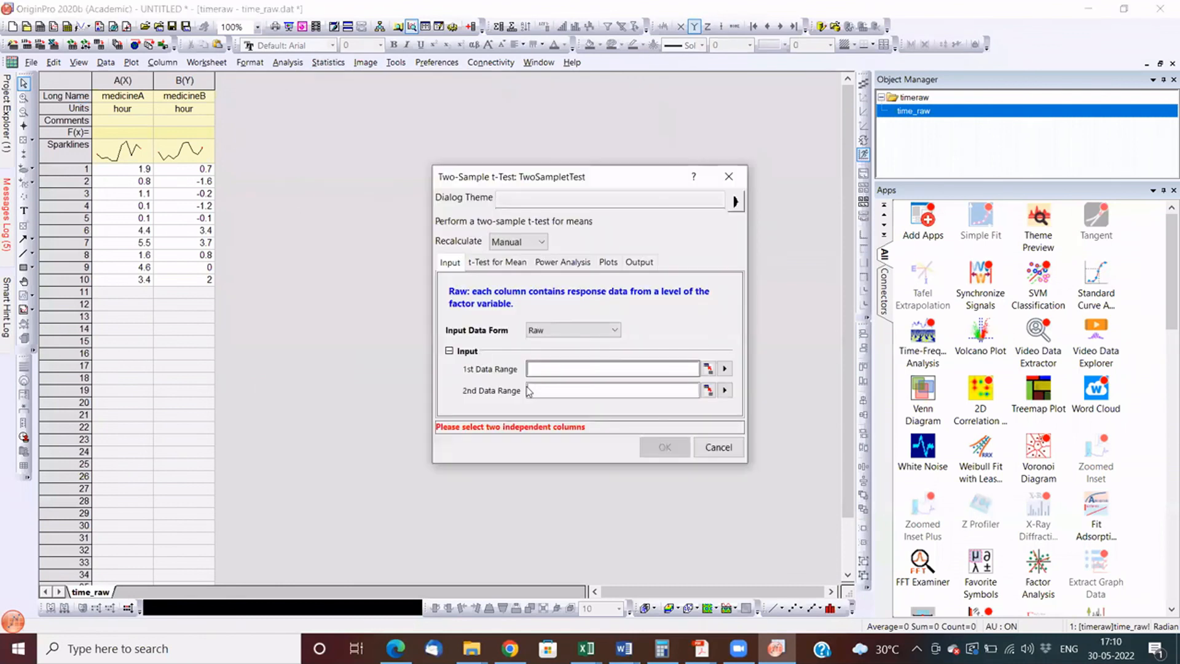
{"action": "left_click", "coordinate": [555, 156]}
{"action": "left_click", "coordinate": [709, 390]}
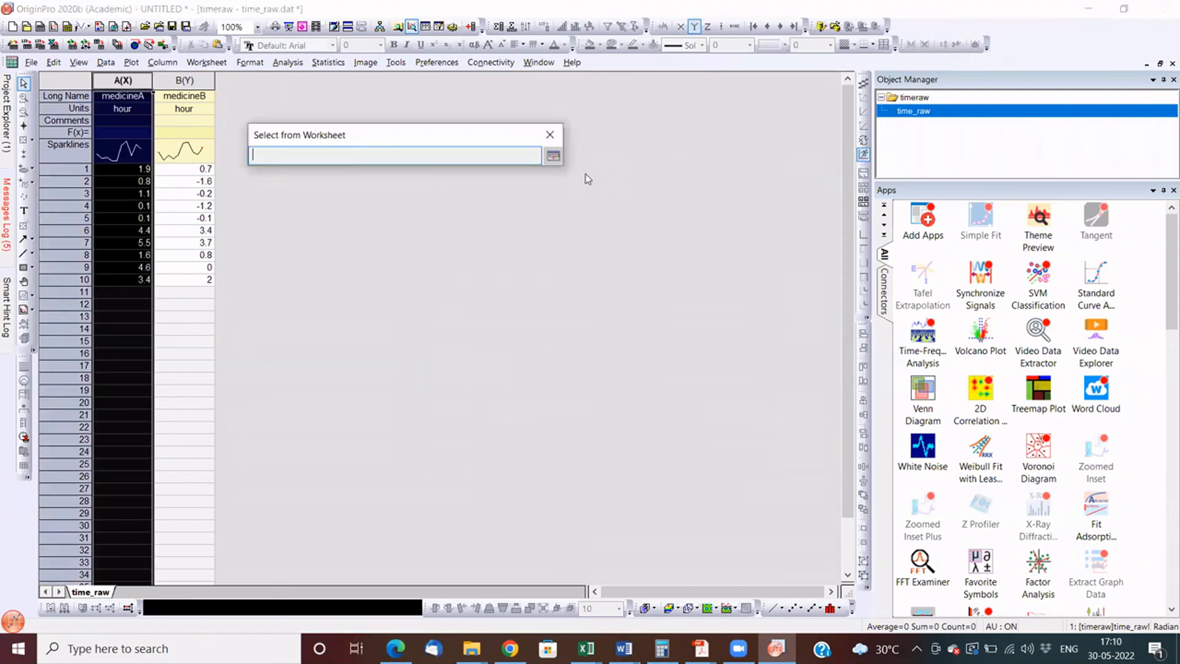
{"action": "left_click", "coordinate": [184, 80]}
{"action": "left_click", "coordinate": [555, 156]}
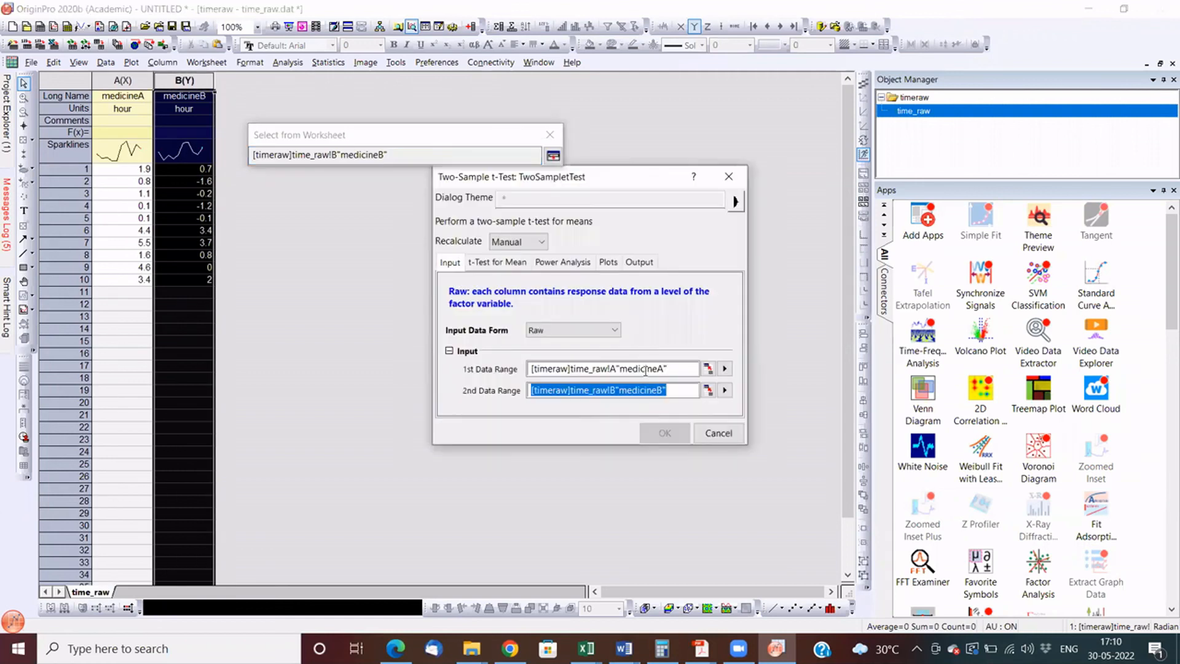
- Run the two-sample t-test at a significance level of 0.05 with the Histogram and Box Chart plots enabled
{"action": "left_click", "coordinate": [485, 265]}
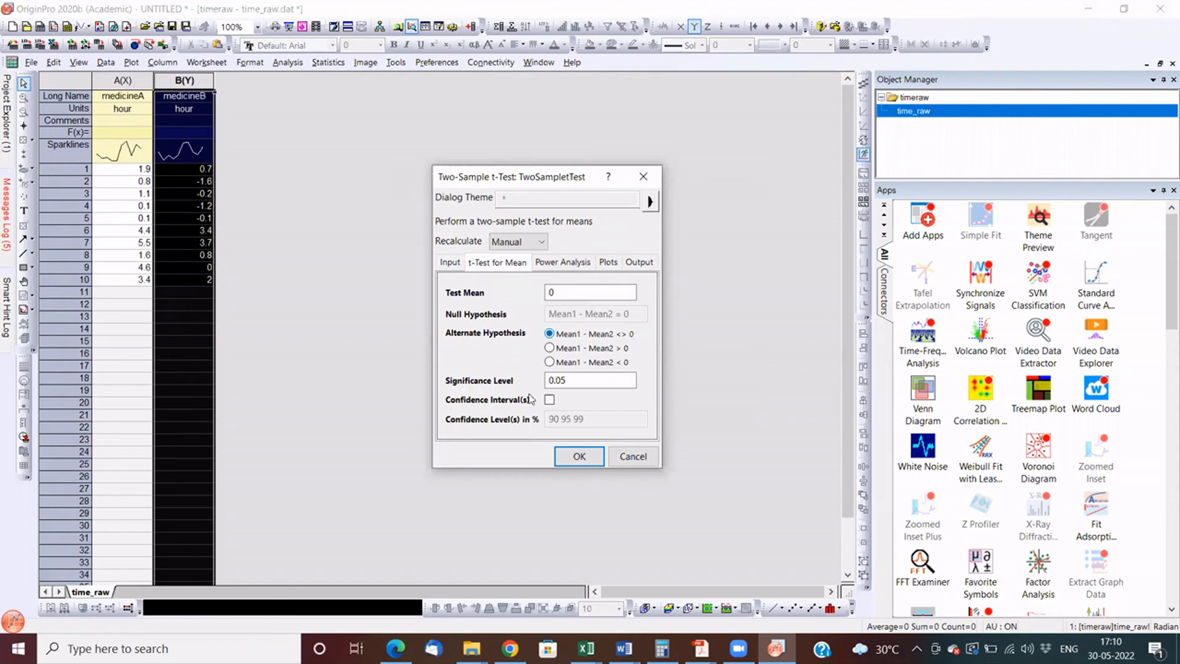
{"action": "left_click", "coordinate": [579, 380]}
{"action": "left_click", "coordinate": [608, 262]}
{"action": "left_click", "coordinate": [614, 290]}
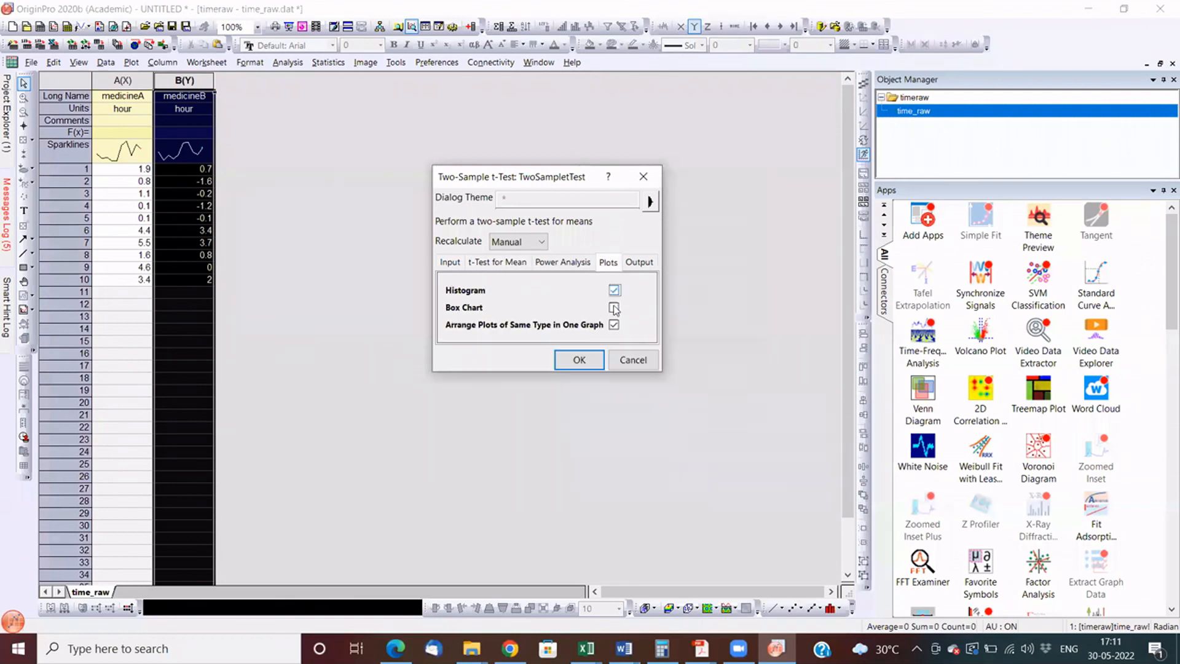
{"action": "left_click", "coordinate": [614, 307]}
{"action": "left_click", "coordinate": [458, 264]}
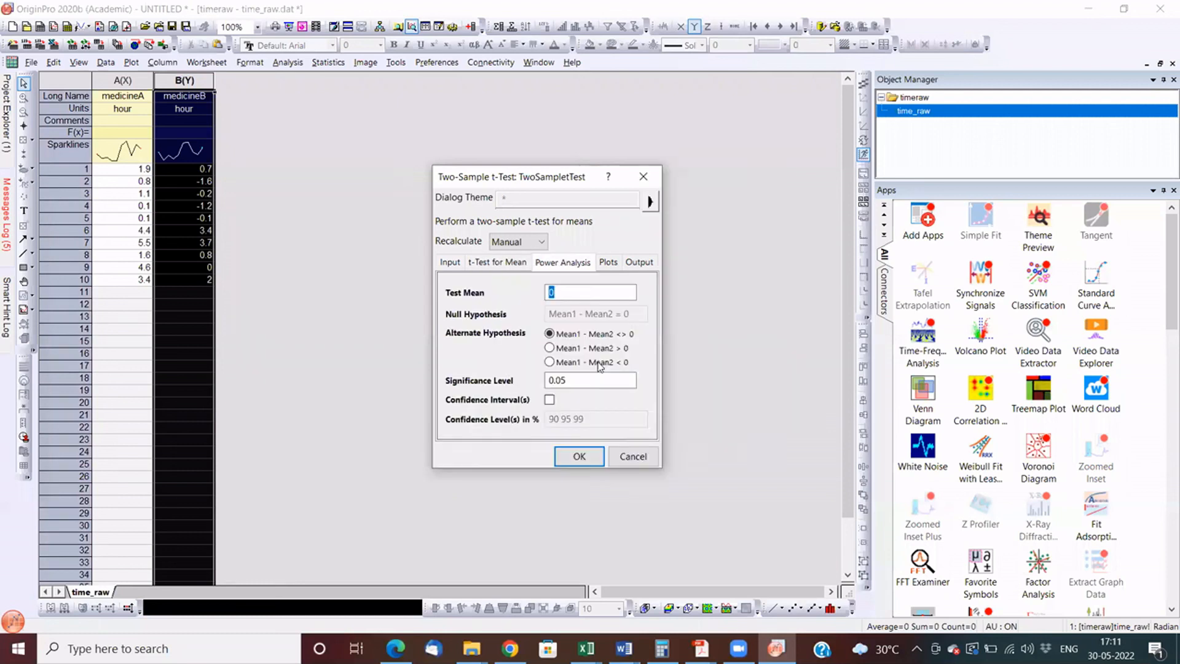
{"action": "left_click", "coordinate": [562, 362]}
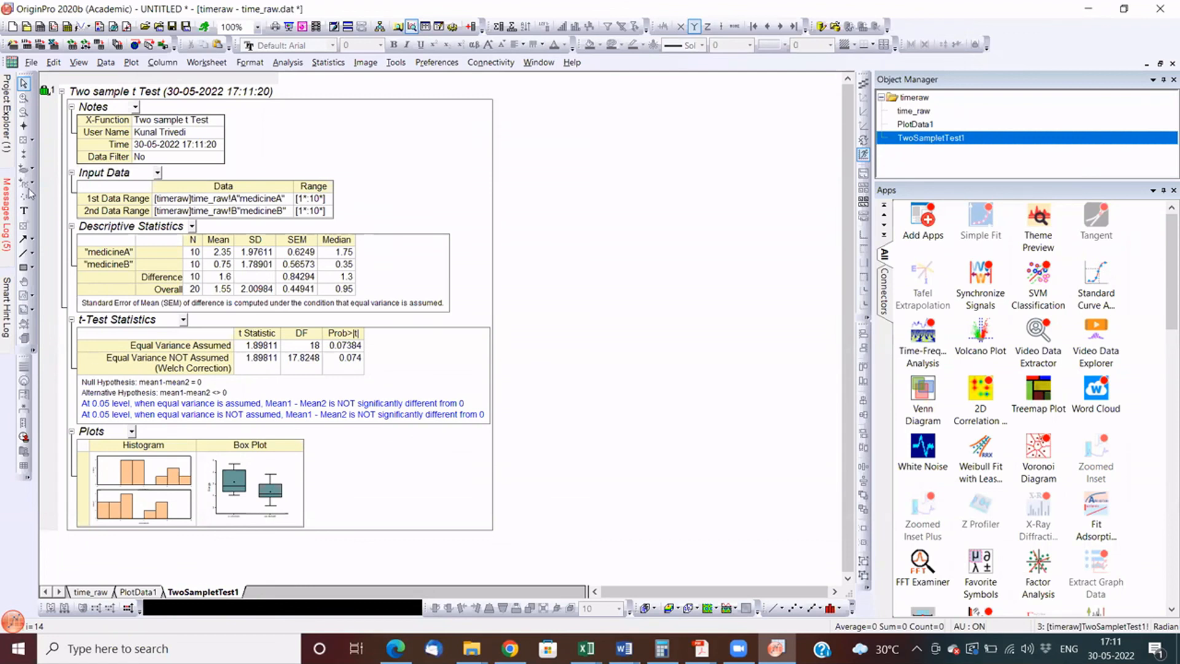
- Compare the time_raw data sheet and the PlotData1 sheet with the TwoSampletTest1 report
{"action": "left_click", "coordinate": [86, 592]}
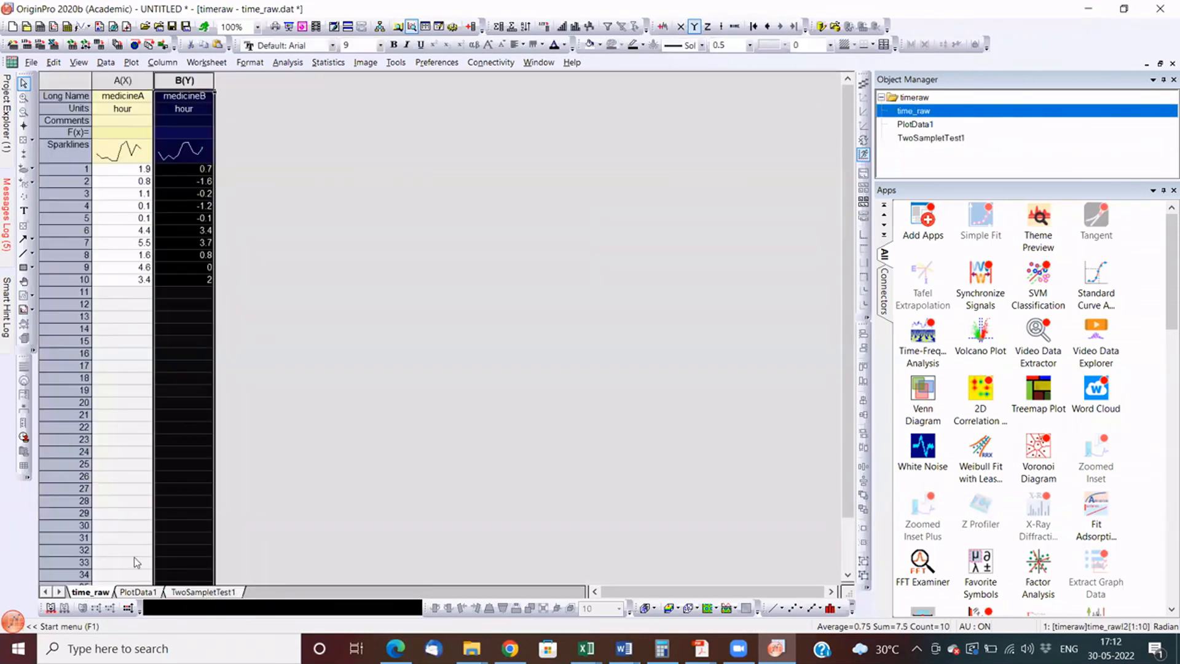
{"action": "left_click", "coordinate": [136, 594]}
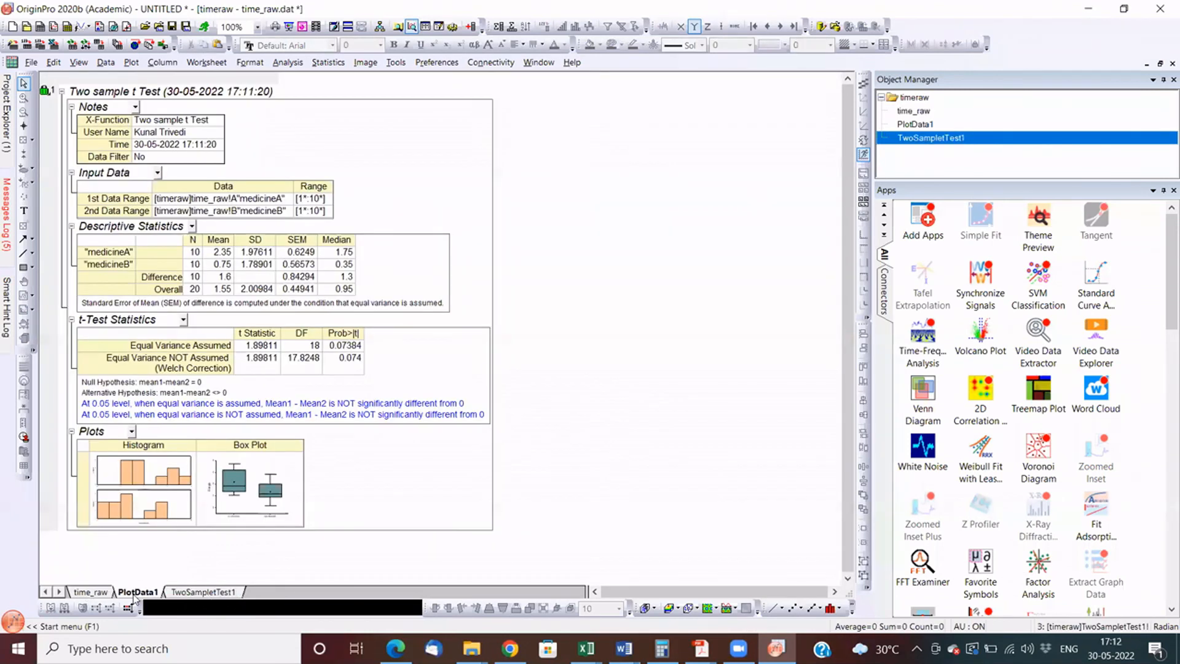
{"action": "left_click", "coordinate": [189, 593]}
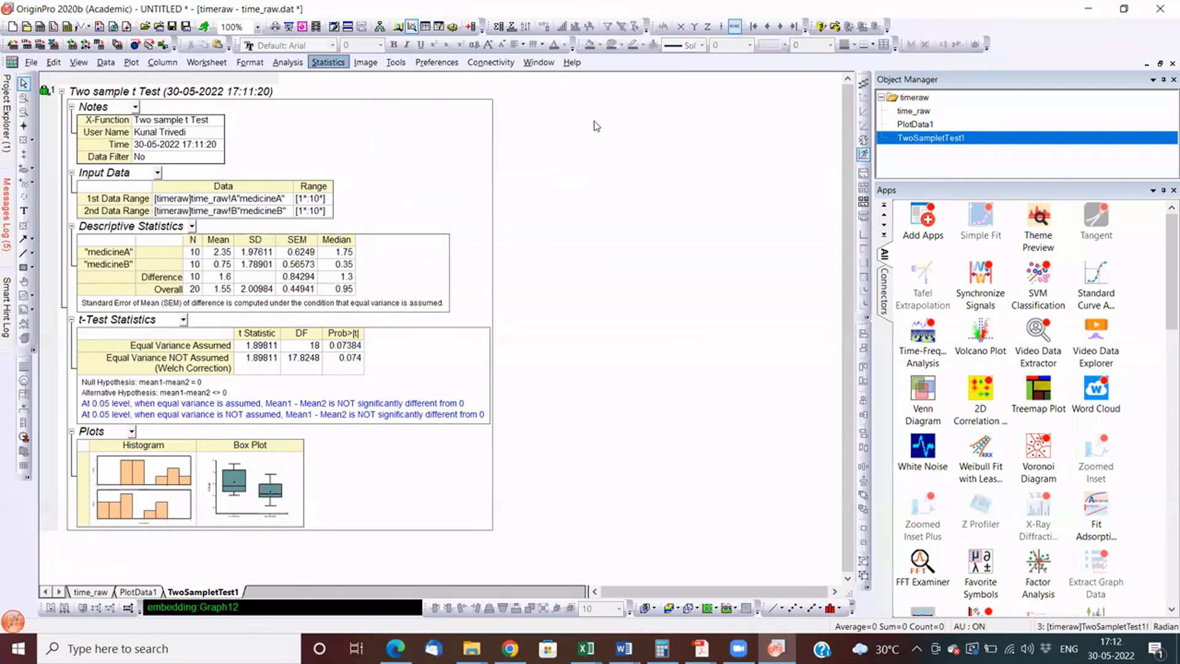
{"action": "left_click", "coordinate": [525, 261]}
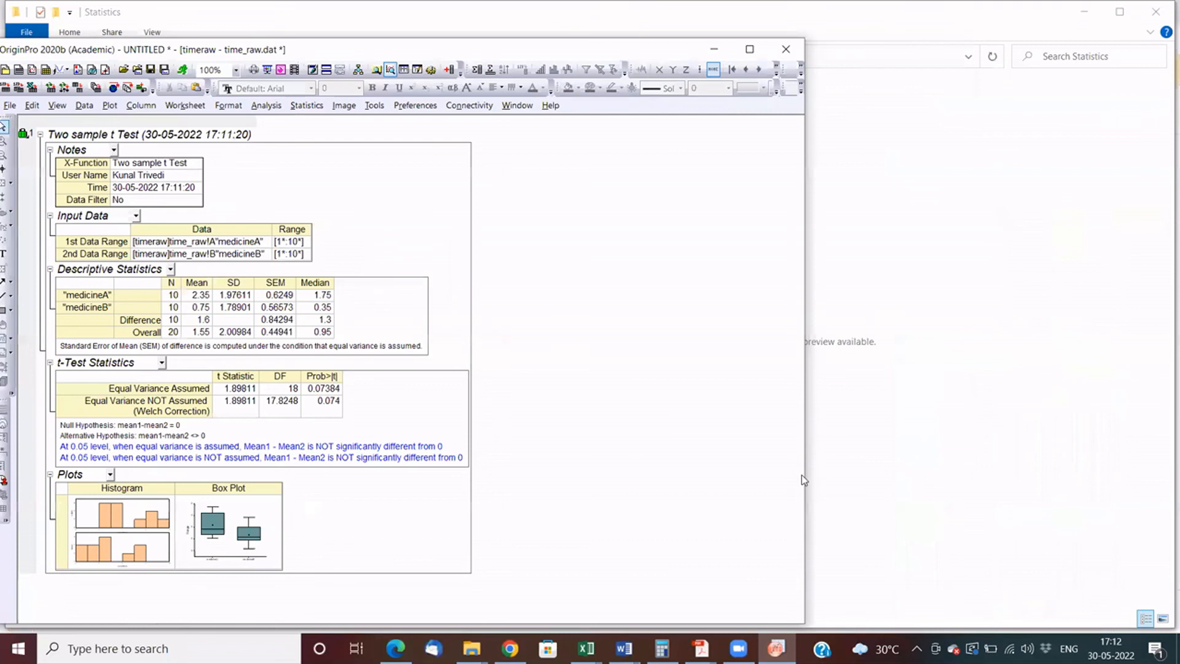
- Look through the available apps in the Apps gallery, then maximize the Origin window again
{"action": "scroll", "coordinate": [805, 369], "scroll_direction": "down", "scroll_amount": 2}
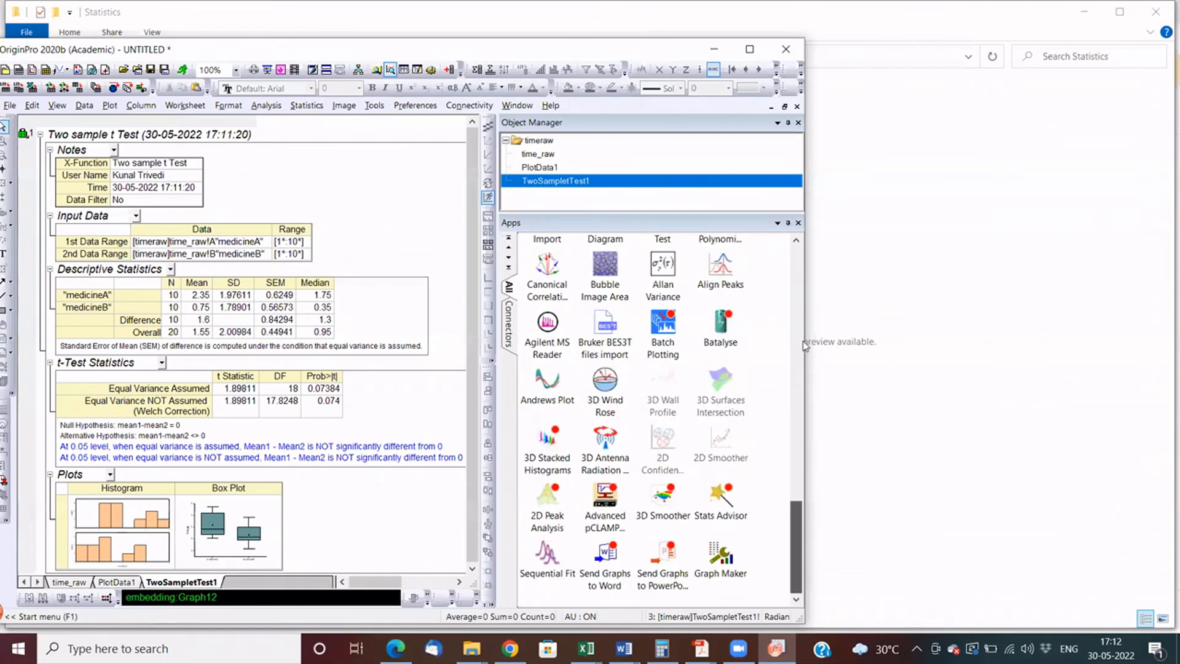
{"action": "scroll", "coordinate": [805, 313], "scroll_direction": "up", "scroll_amount": 6}
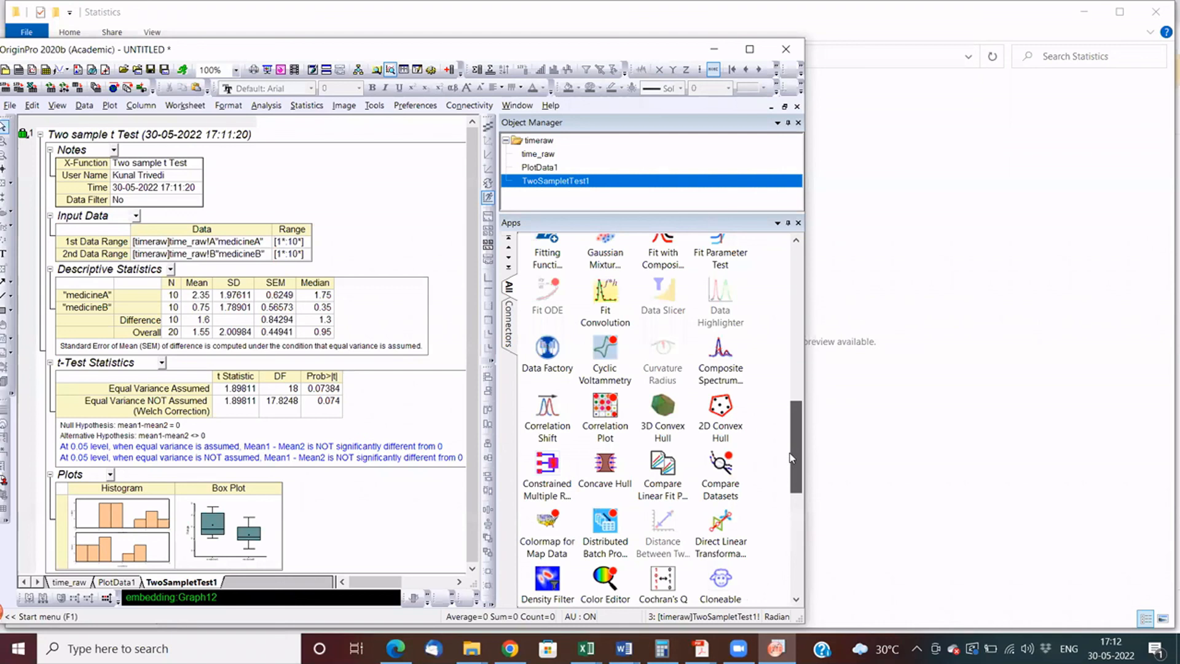
{"action": "scroll", "coordinate": [793, 458], "scroll_direction": "up", "scroll_amount": 5}
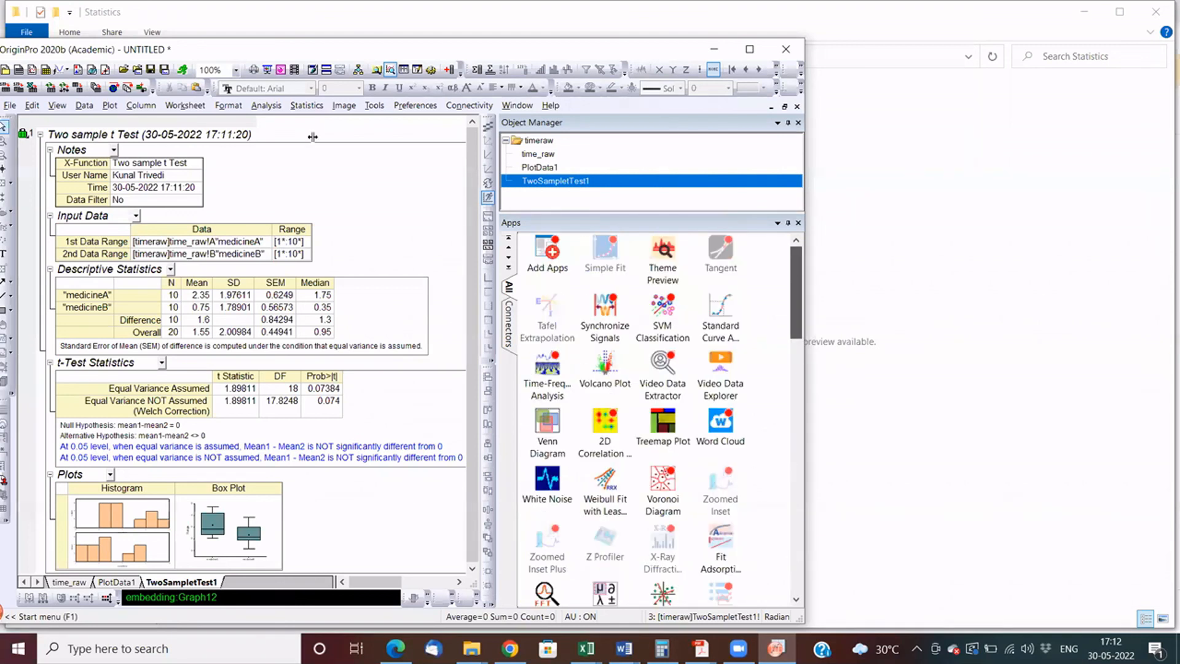
{"action": "scroll", "coordinate": [554, 348], "scroll_direction": "down", "scroll_amount": 10}
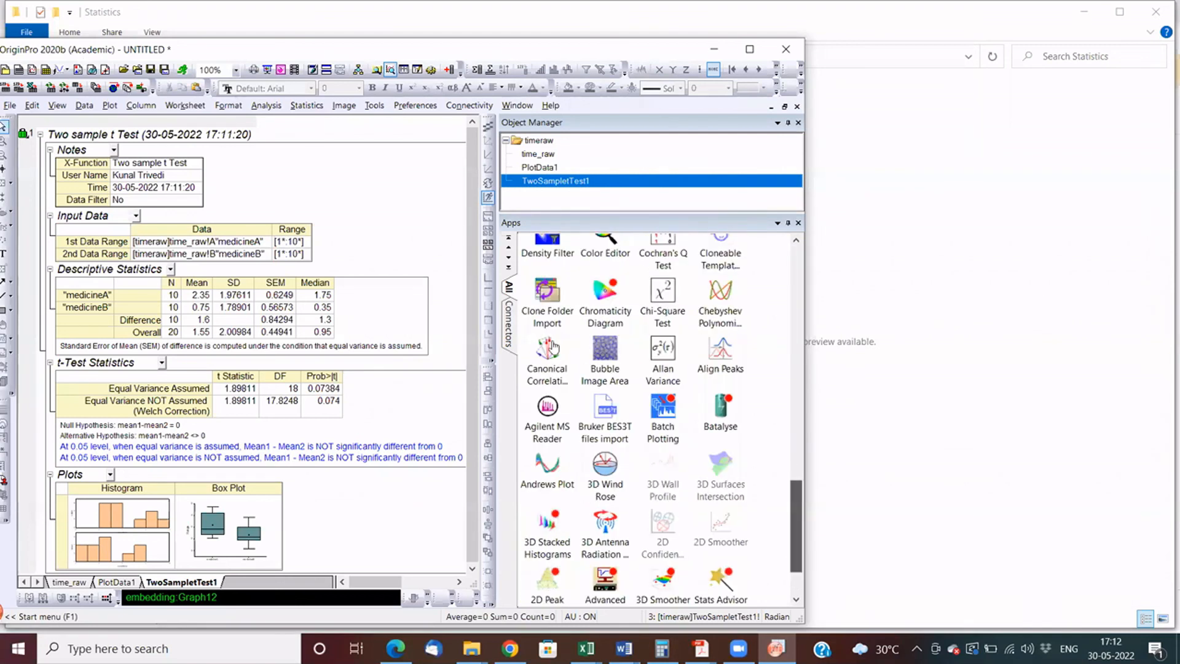
{"action": "scroll", "coordinate": [664, 461], "scroll_direction": "up", "scroll_amount": 5}
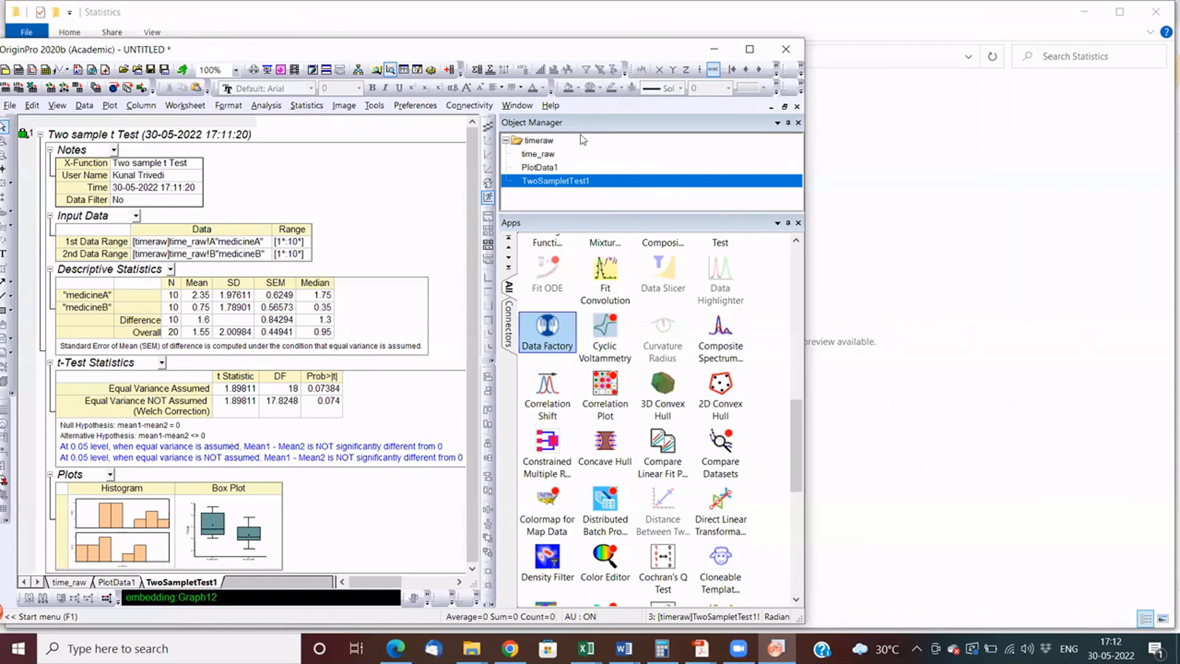
{"action": "key", "text": "super+Up"}
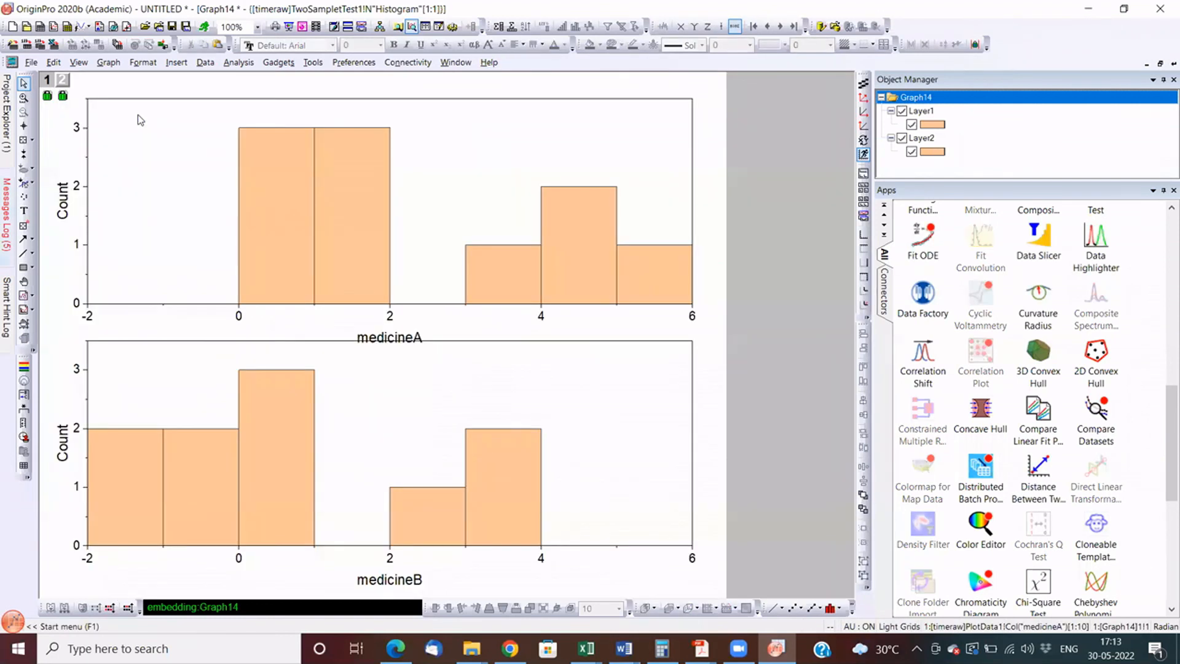
- Open the histogram embedded in the t-test report and add a text label with the presenter's first name above the medicineA bars
{"action": "key", "text": "t"}
{"action": "left_click", "coordinate": [138, 114]}
{"action": "type", "text": "kunal"}
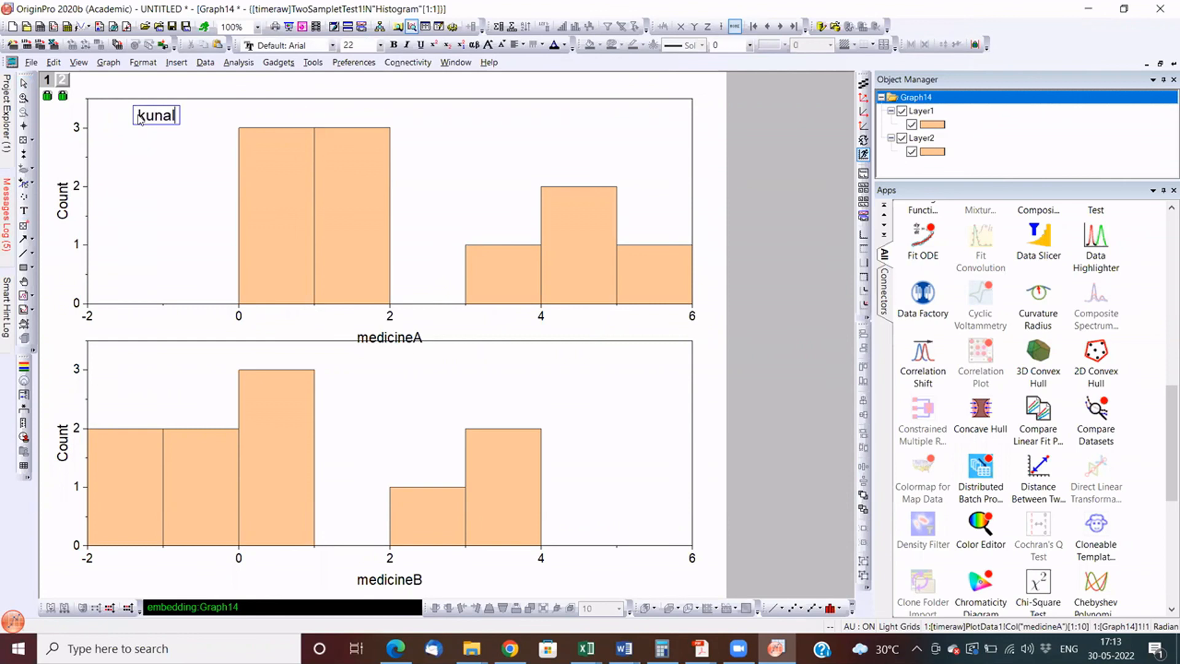
- Switch to Adobe Acrobat and read through the first page of the OriginLab licence quotation
{"action": "left_click", "coordinate": [434, 650]}
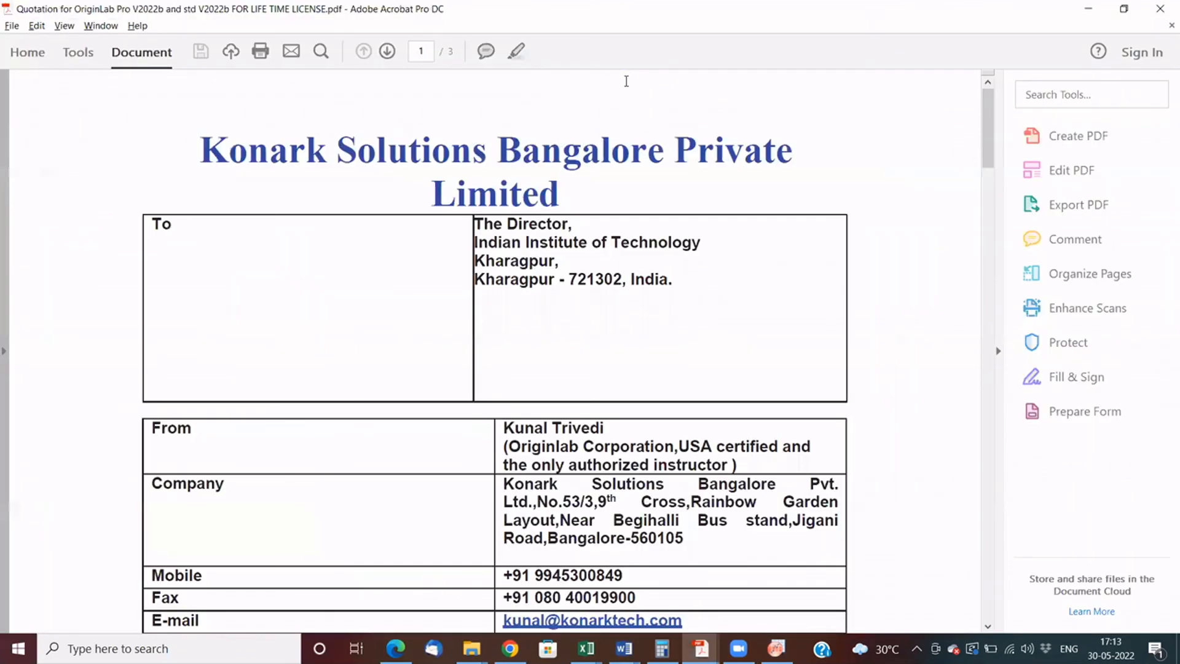
{"action": "scroll", "coordinate": [627, 81], "scroll_direction": "down", "scroll_amount": 7}
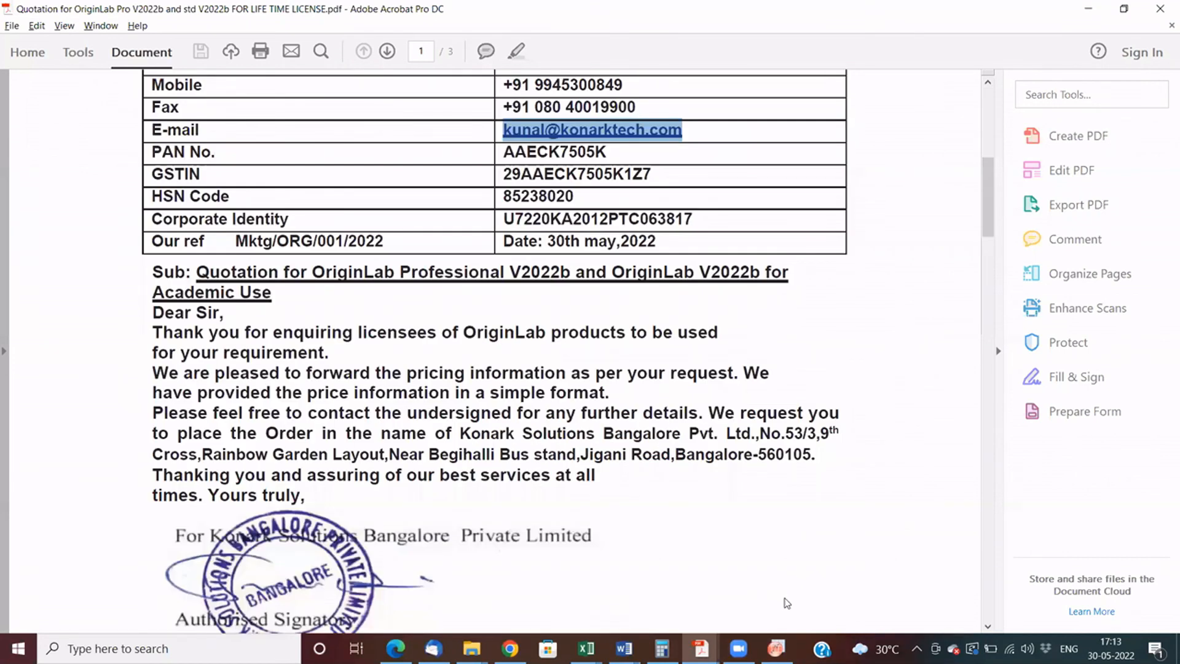
{"action": "mouse_move", "coordinate": [776, 649]}
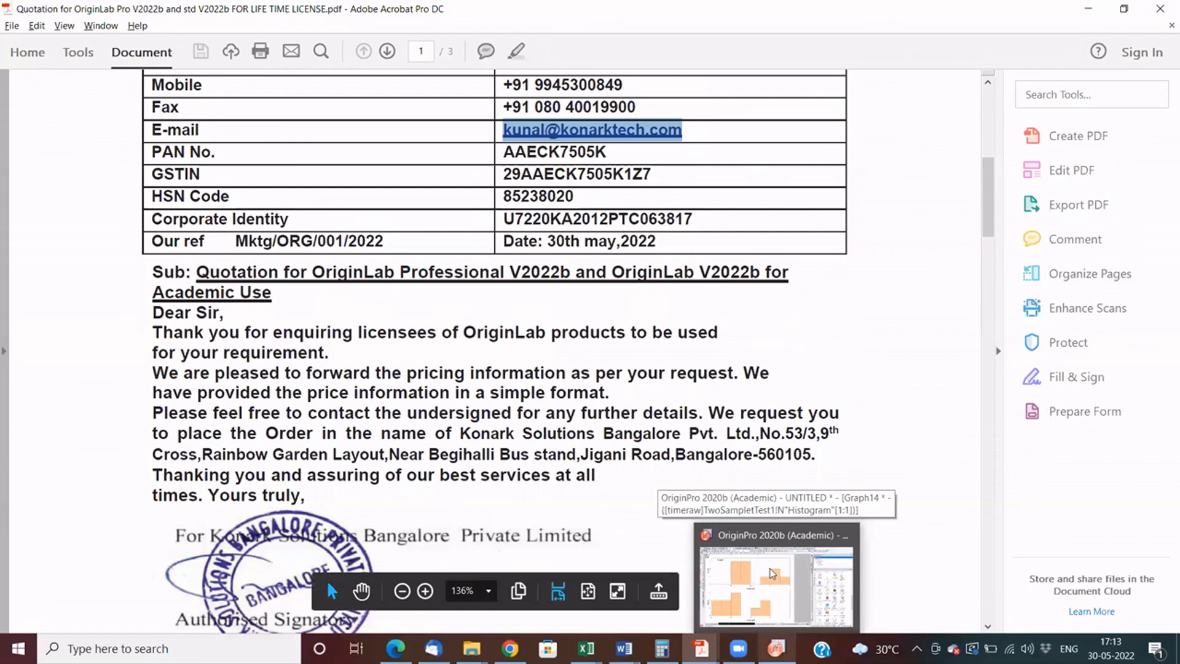